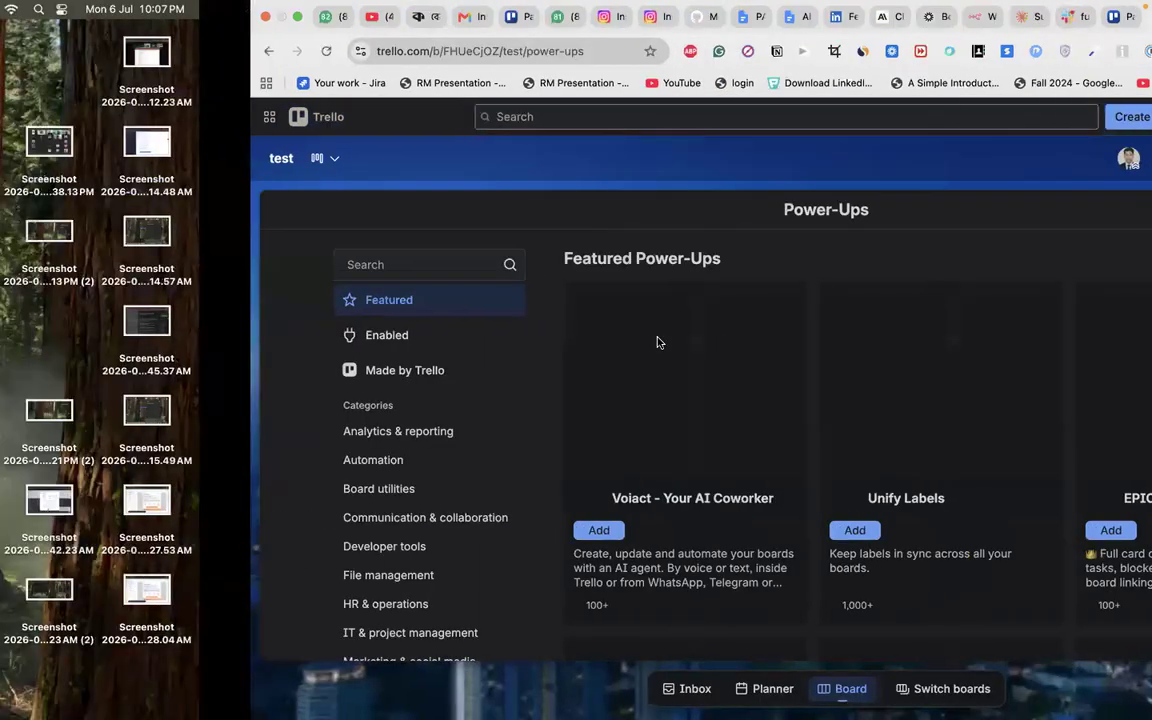
{"action": "key", "text": "ctrl+Left"}
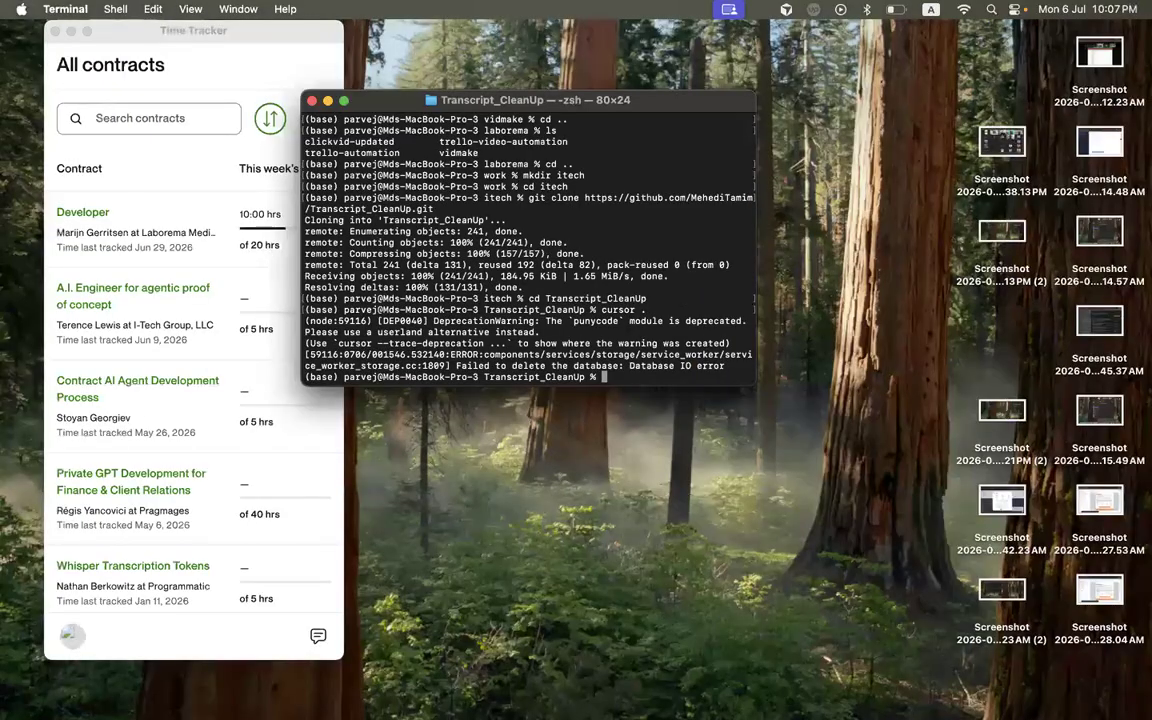
{"action": "left_click_drag", "start_coordinate": [461, 440], "coordinate": [896, 80]}
{"action": "left_click", "coordinate": [68, 90]}
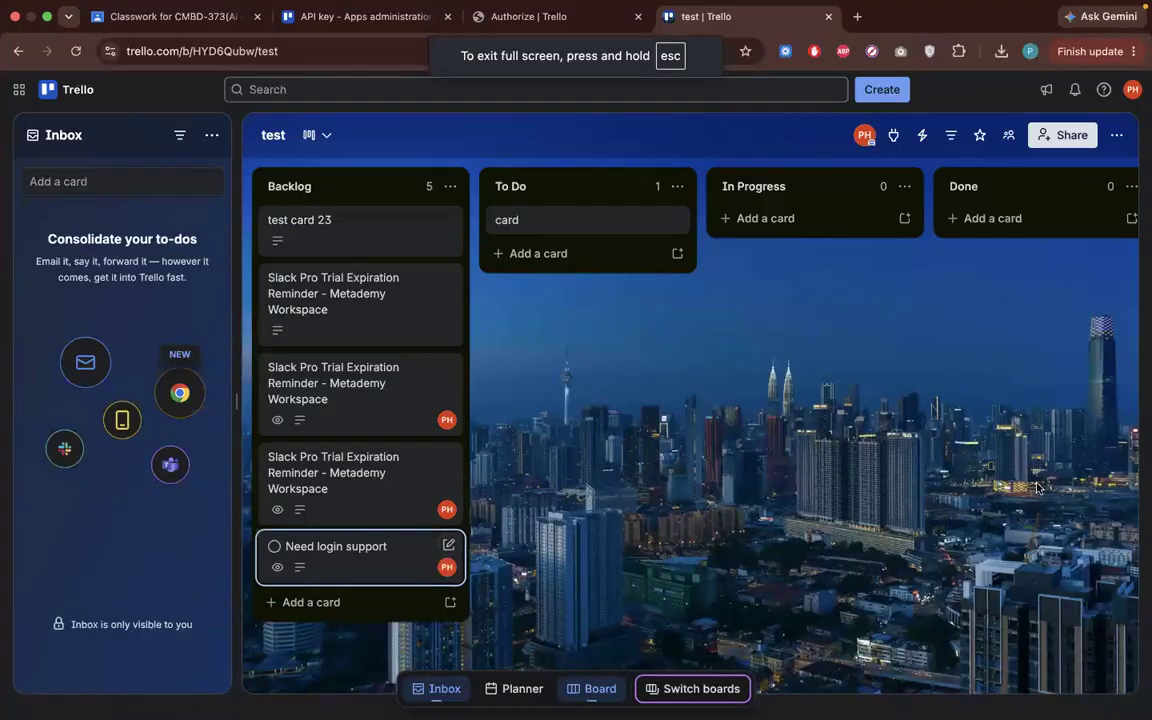
Switch to the n8n workflow and rename it as Trello Automation
{"action": "key", "text": "ctrl+Right"}
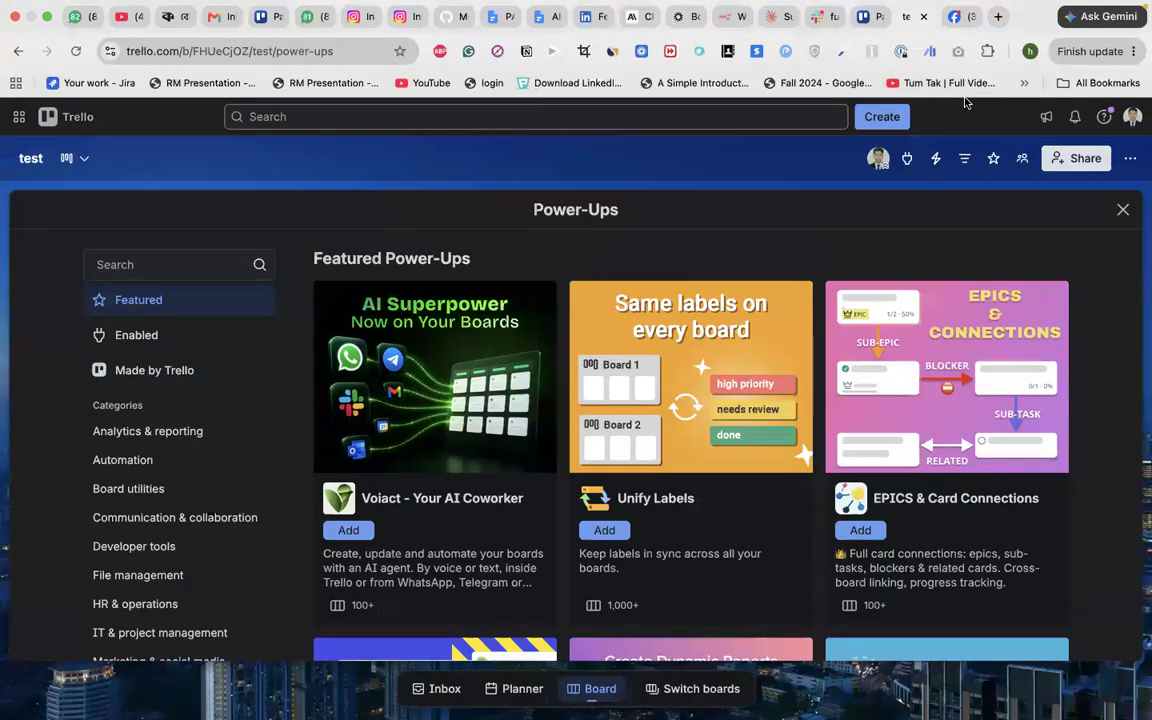
{"action": "key", "text": "ctrl+Right"}
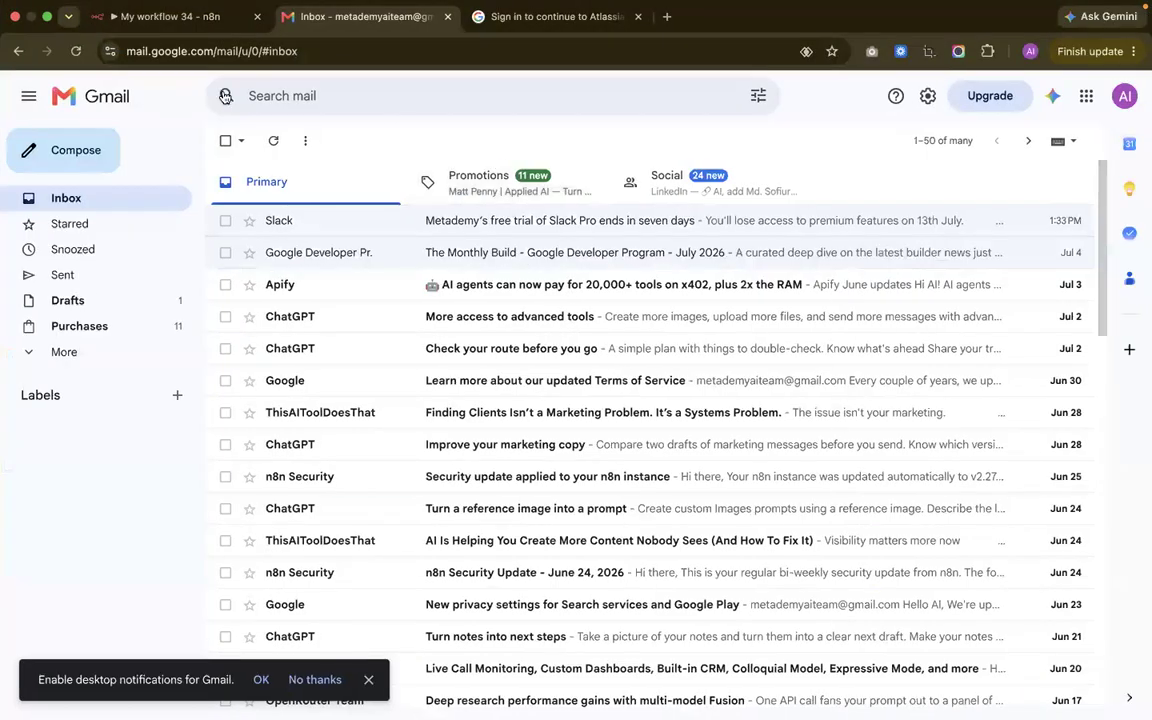
{"action": "left_click", "coordinate": [165, 16]}
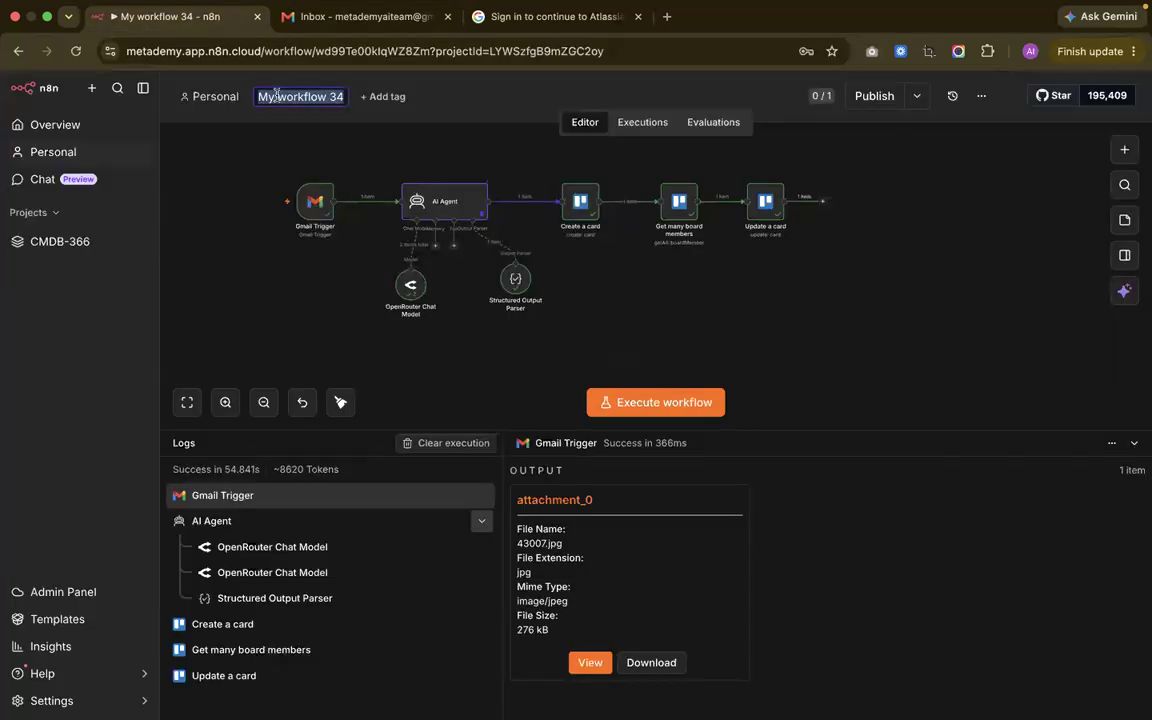
{"action": "type", "text": "Tree"}
{"action": "type", "text": "lo"}
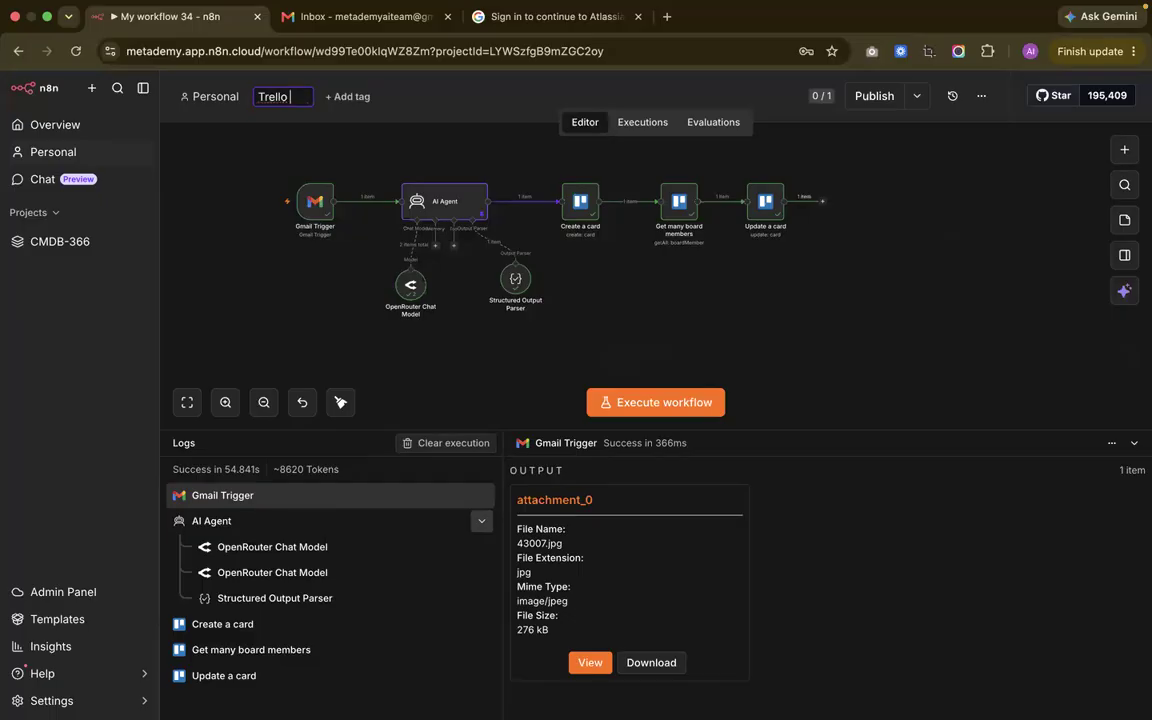
{"action": "type", "text": " Automation"}
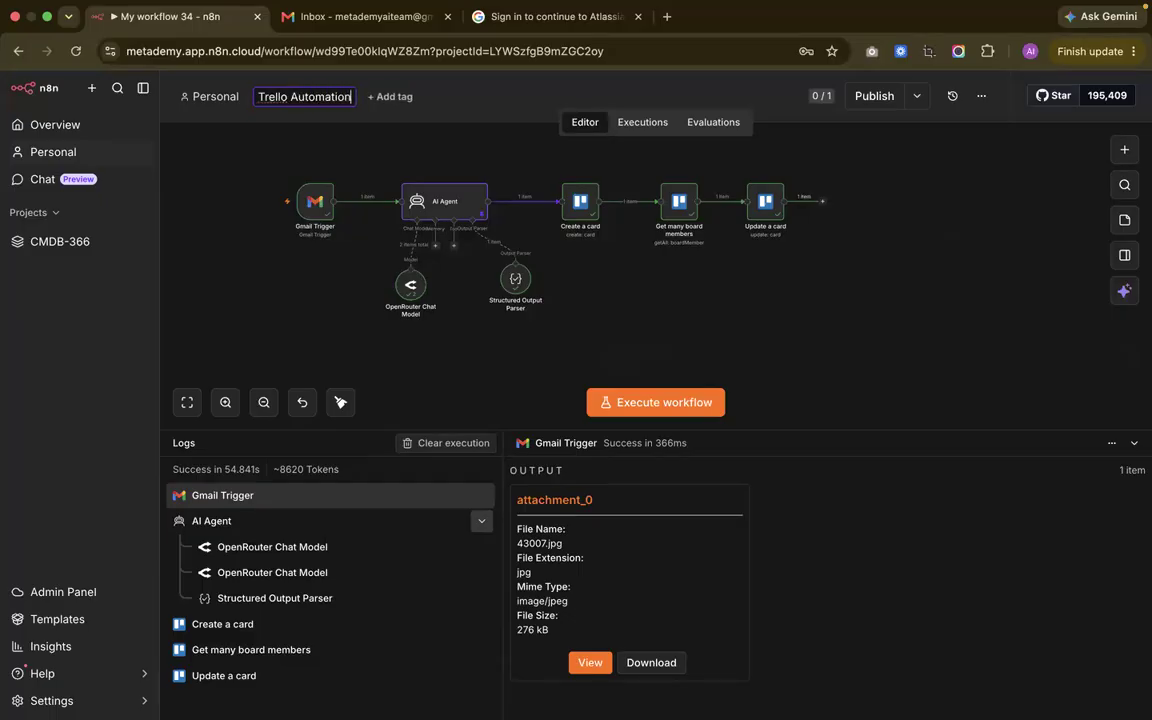
{"action": "left_click", "coordinate": [658, 273]}
View the AI Agent node's input and output in the execution logs
{"action": "scroll", "coordinate": [658, 273], "scroll_direction": "left", "scroll_amount": 1}
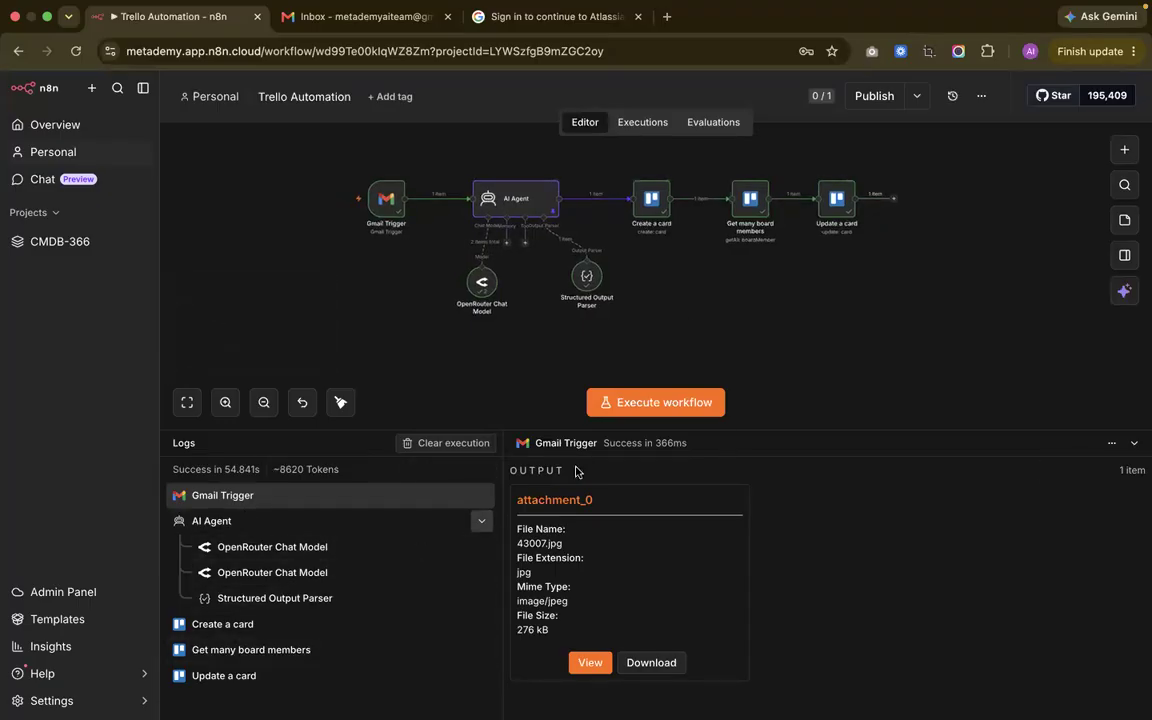
{"action": "left_click", "coordinate": [350, 521]}
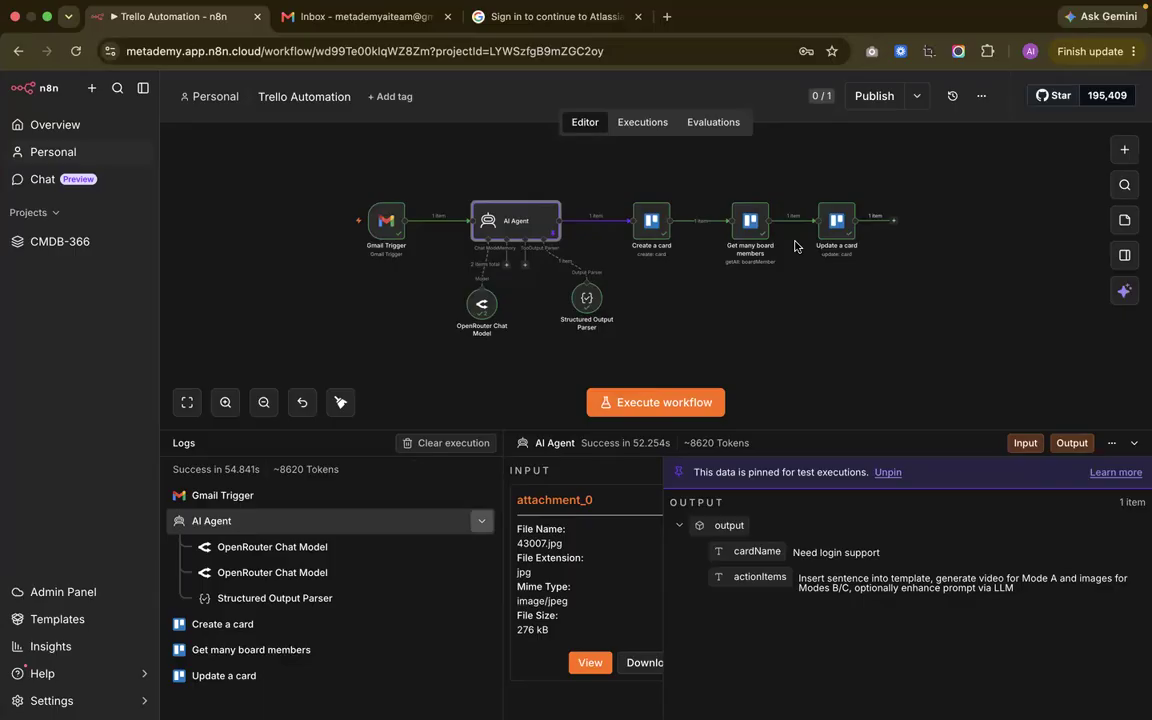
Switch to the Trello test board and look over all its lists from Backlog to Done
{"action": "key", "text": "ctrl+Left"}
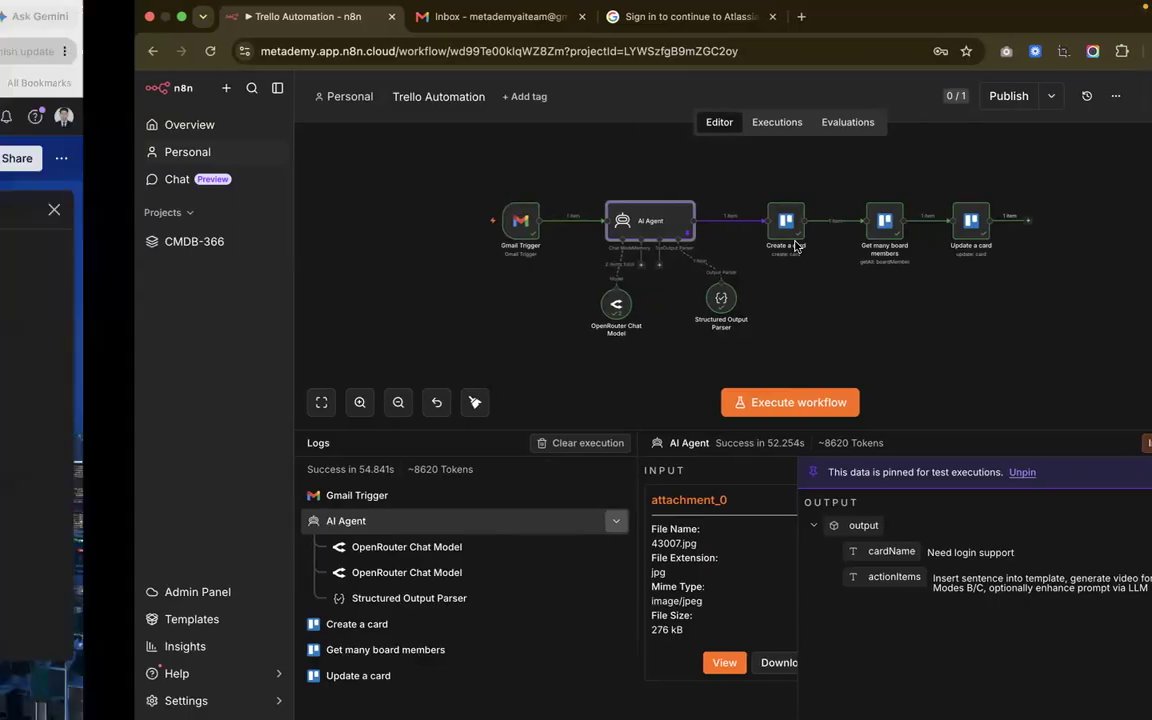
{"action": "key", "text": "ctrl+Left"}
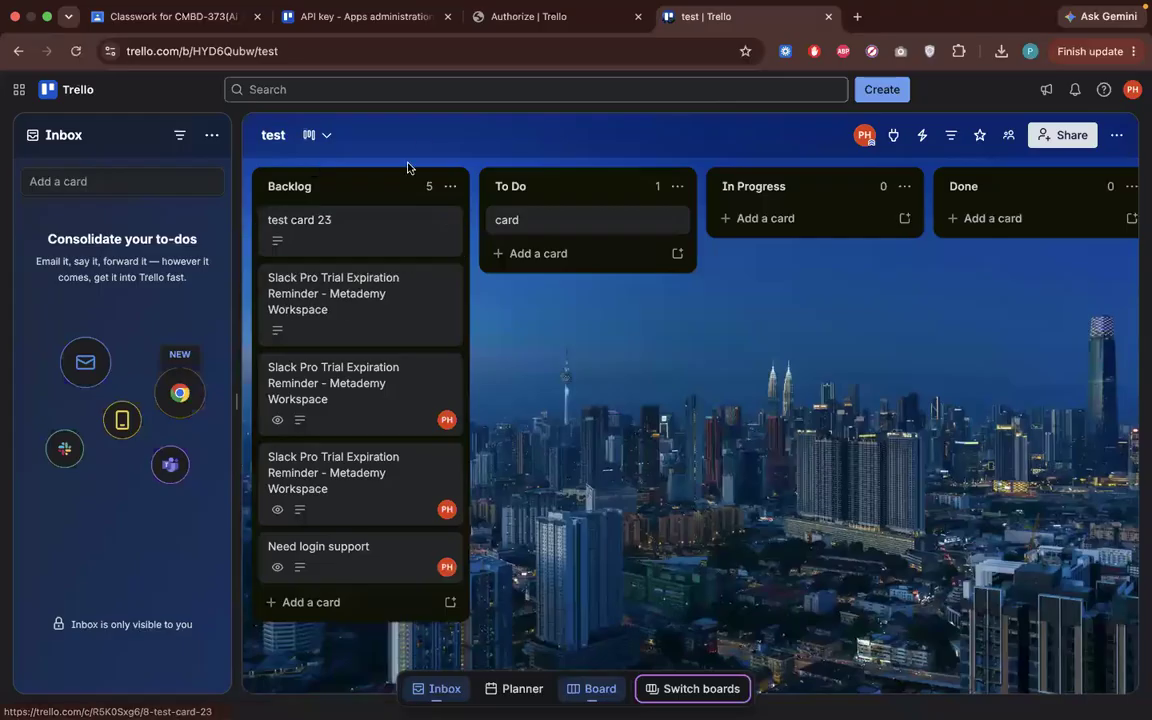
{"action": "scroll", "coordinate": [545, 237], "scroll_direction": "right", "scroll_amount": 5}
{"action": "scroll", "coordinate": [545, 237], "scroll_direction": "left", "scroll_amount": 5}
{"action": "scroll", "coordinate": [545, 237], "scroll_direction": "left", "scroll_amount": 1}
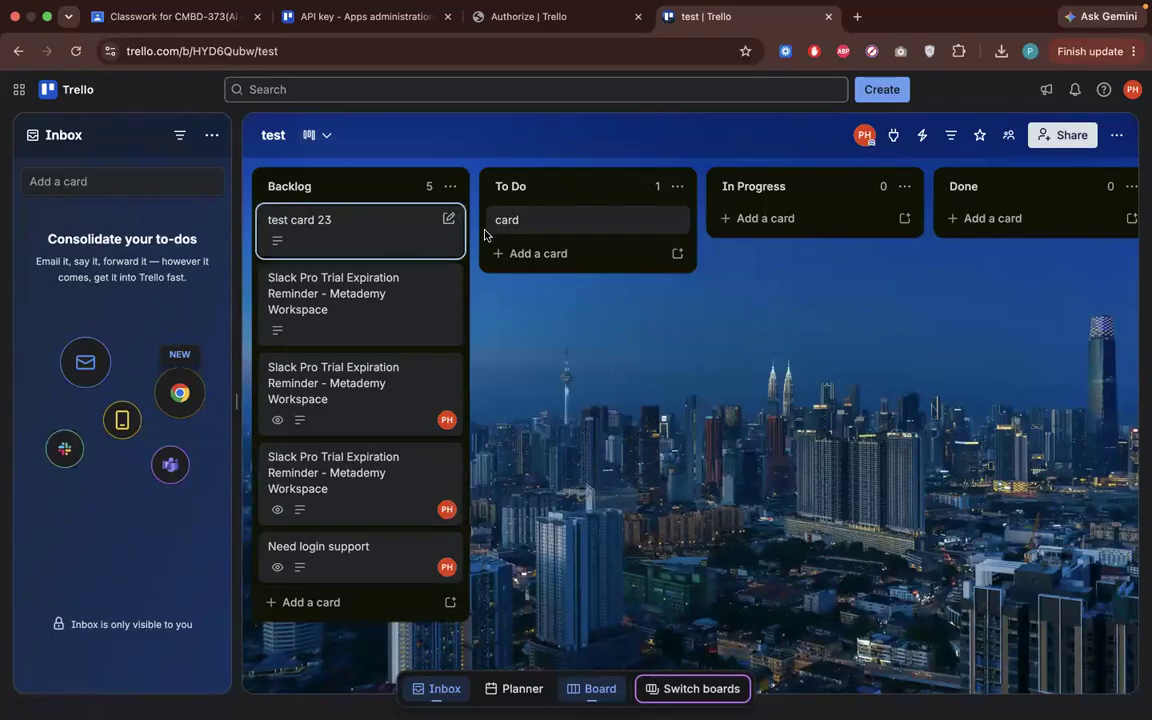
{"action": "scroll", "coordinate": [520, 242], "scroll_direction": "right", "scroll_amount": 2}
{"action": "scroll", "coordinate": [604, 321], "scroll_direction": "right", "scroll_amount": 3}
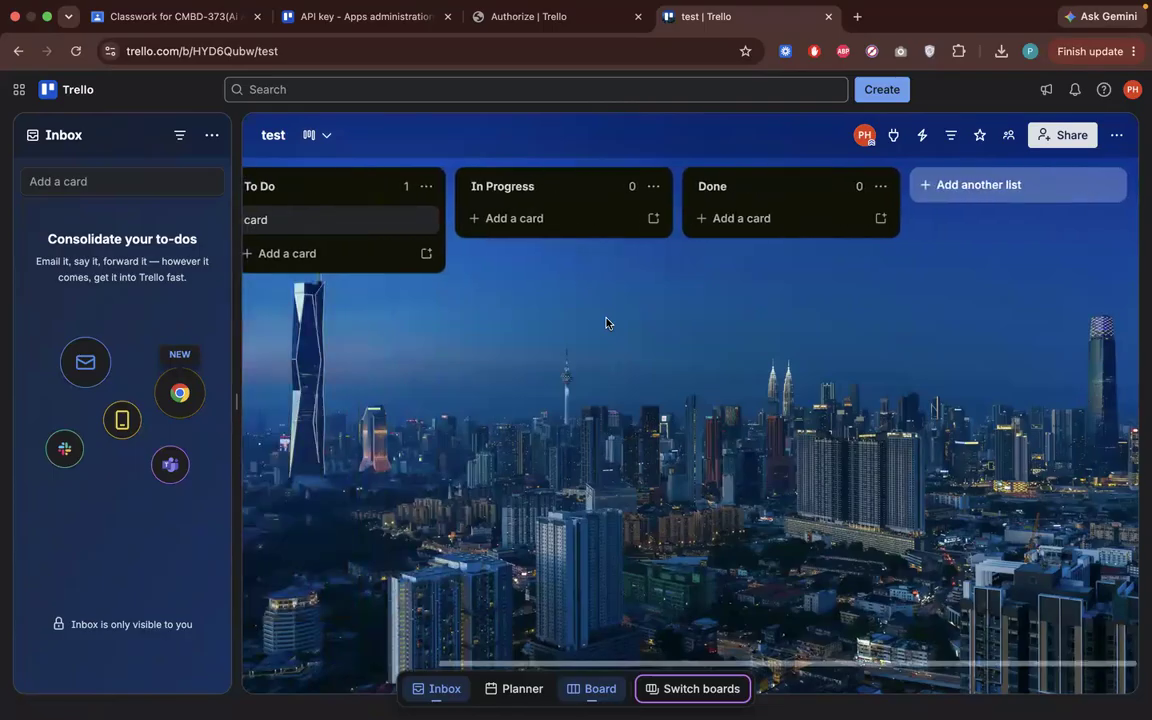
{"action": "scroll", "coordinate": [605, 322], "scroll_direction": "left", "scroll_amount": 5}
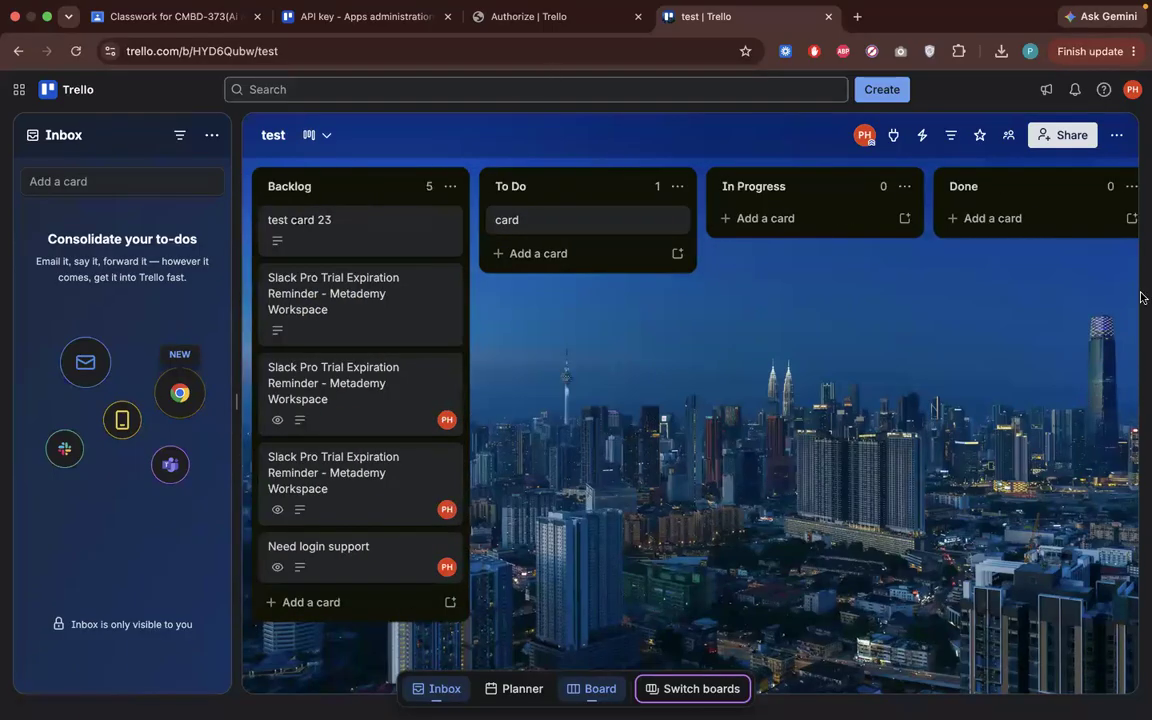
Rename the Trello board as Support
{"action": "left_click", "coordinate": [271, 137]}
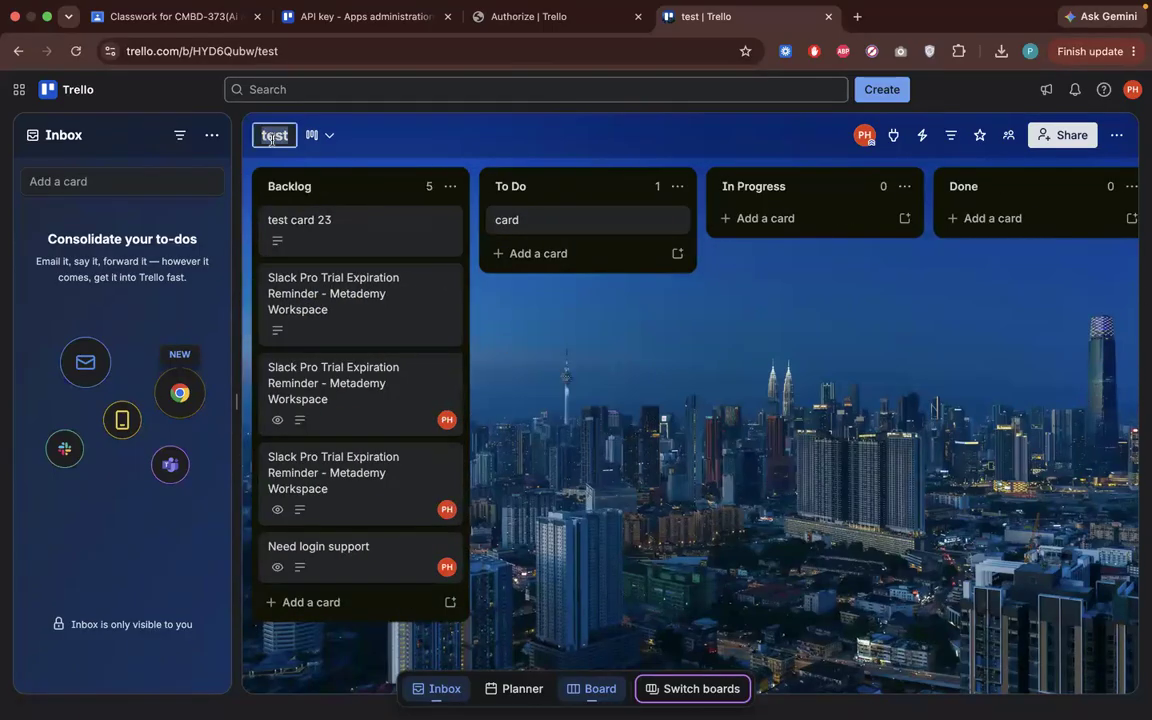
{"action": "type", "text": "M"}
{"action": "key", "text": "BackSpace"}
{"action": "type", "text": "Support"}
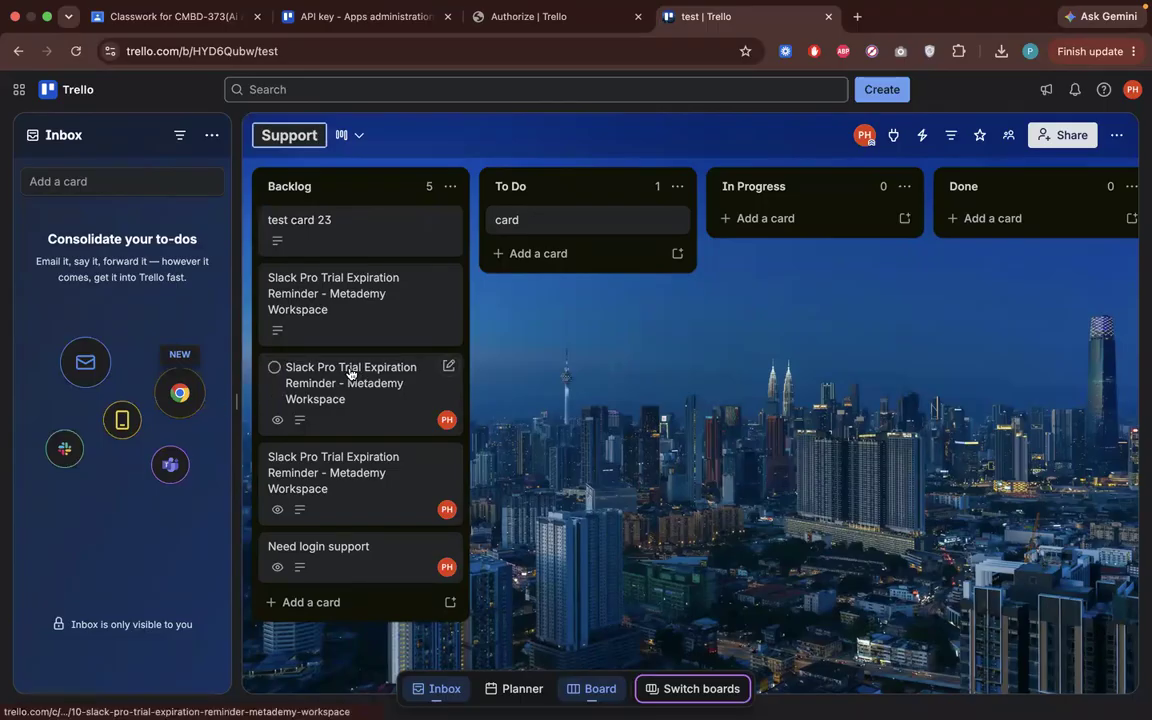
{"action": "key", "text": "Return"}
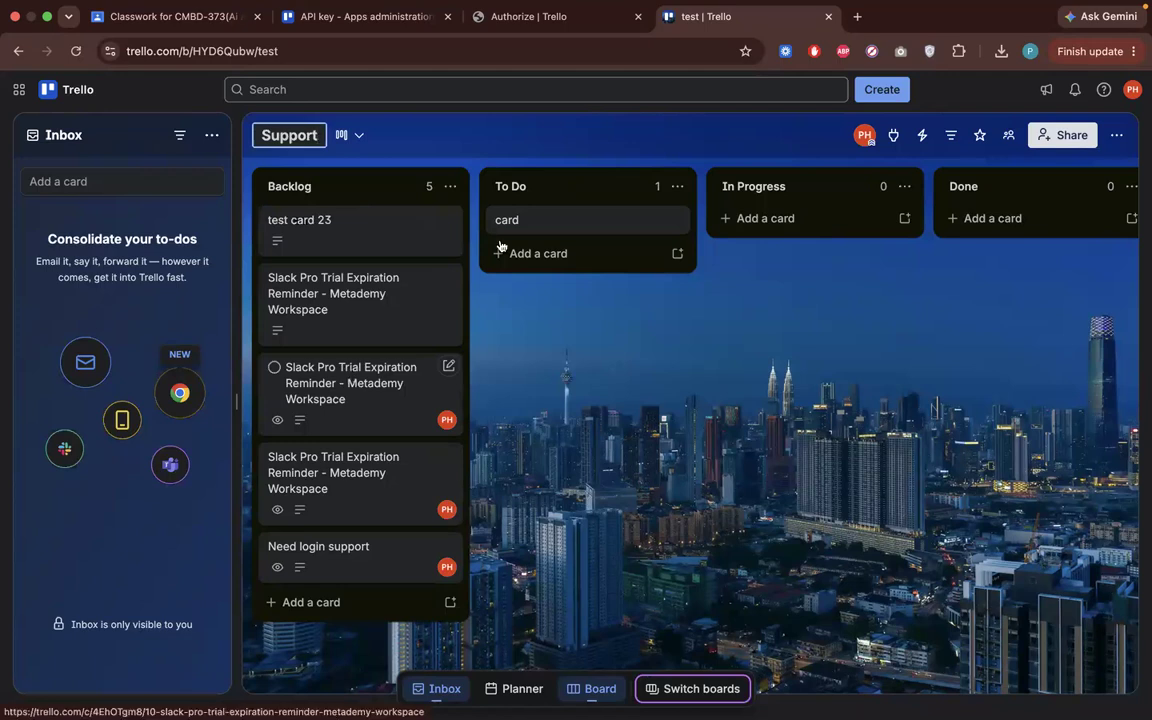
Open the third Backlog card, examine its title, activity and description, and close it
{"action": "left_click", "coordinate": [366, 386]}
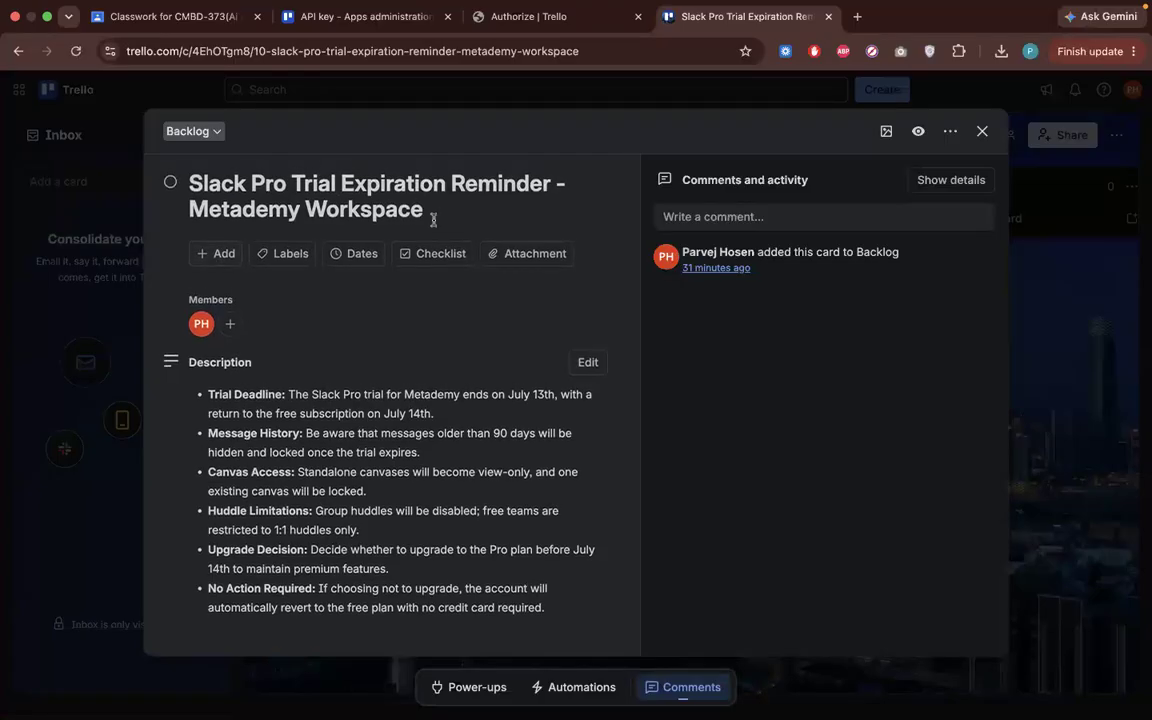
{"action": "left_click_drag", "start_coordinate": [432, 216], "coordinate": [251, 210]}
{"action": "left_click", "coordinate": [255, 211]}
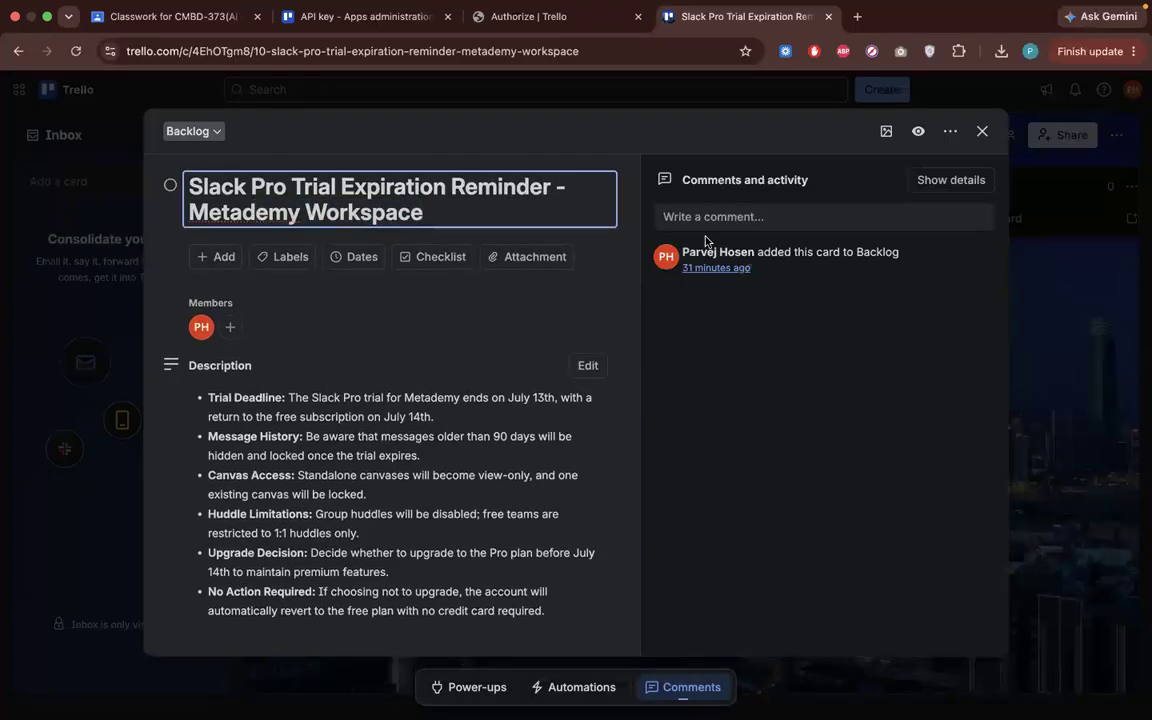
{"action": "left_click_drag", "start_coordinate": [905, 256], "coordinate": [794, 247]}
{"action": "left_click", "coordinate": [794, 249]}
{"action": "scroll", "coordinate": [450, 440], "scroll_direction": "down", "scroll_amount": 1}
{"action": "left_click_drag", "start_coordinate": [207, 394], "coordinate": [231, 411]}
{"action": "left_click", "coordinate": [231, 411]}
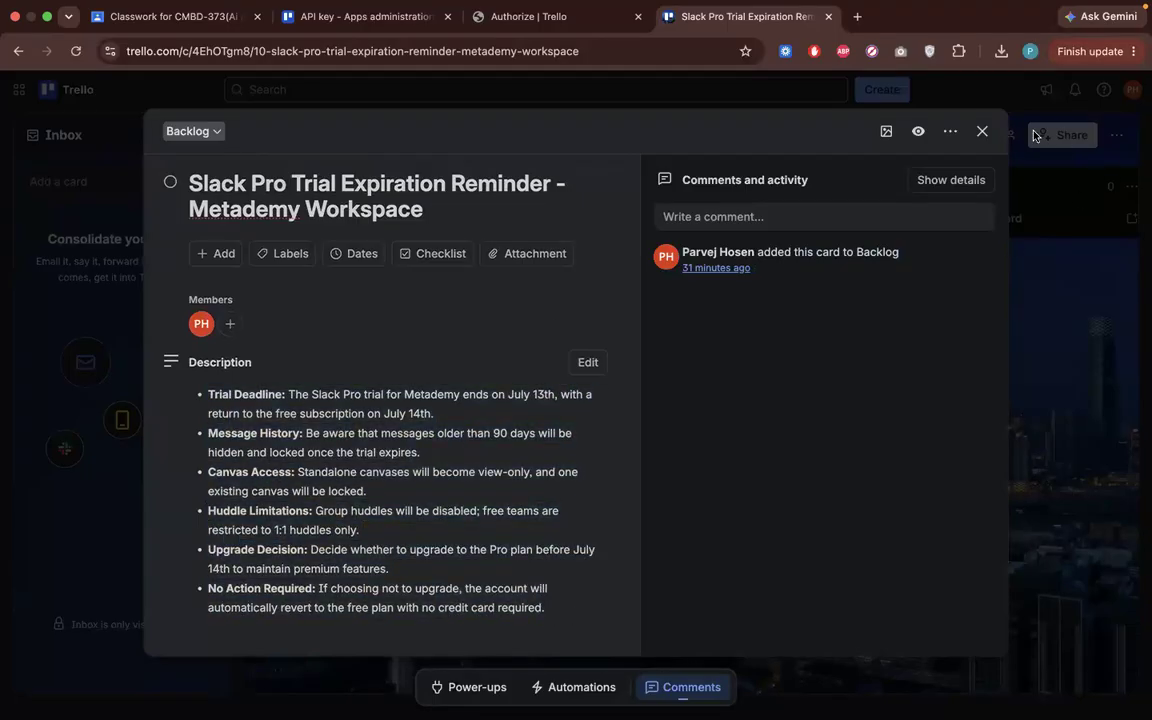
{"action": "left_click", "coordinate": [983, 132]}
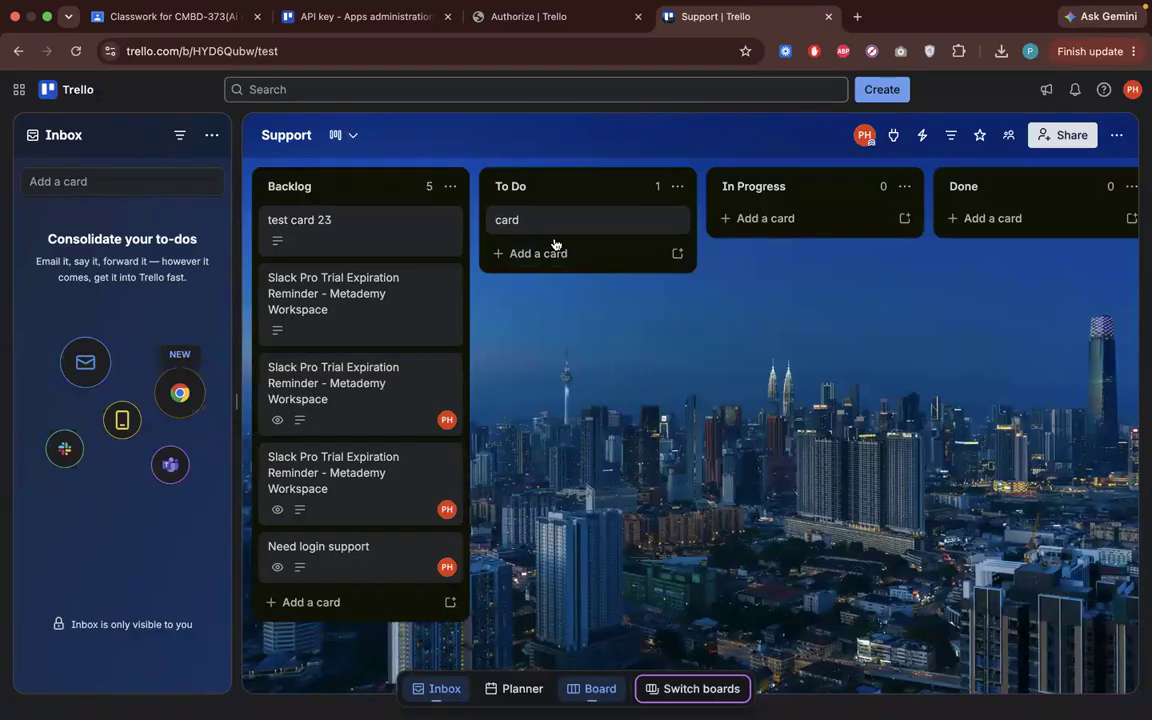
Move the third Backlog card, Slack Pro Trial Expiration Reminder - Metademy Workspace, through To Do and In Progress to Done
{"action": "left_click_drag", "start_coordinate": [296, 388], "coordinate": [545, 192]}
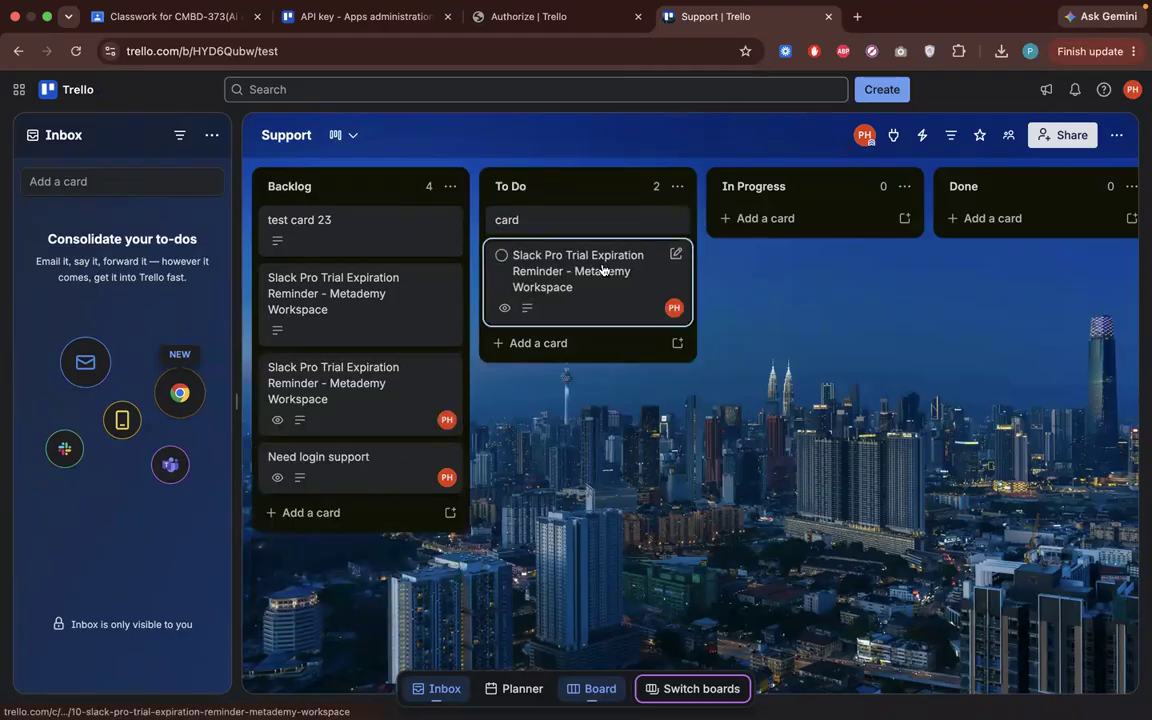
{"action": "left_click_drag", "start_coordinate": [596, 274], "coordinate": [808, 245]}
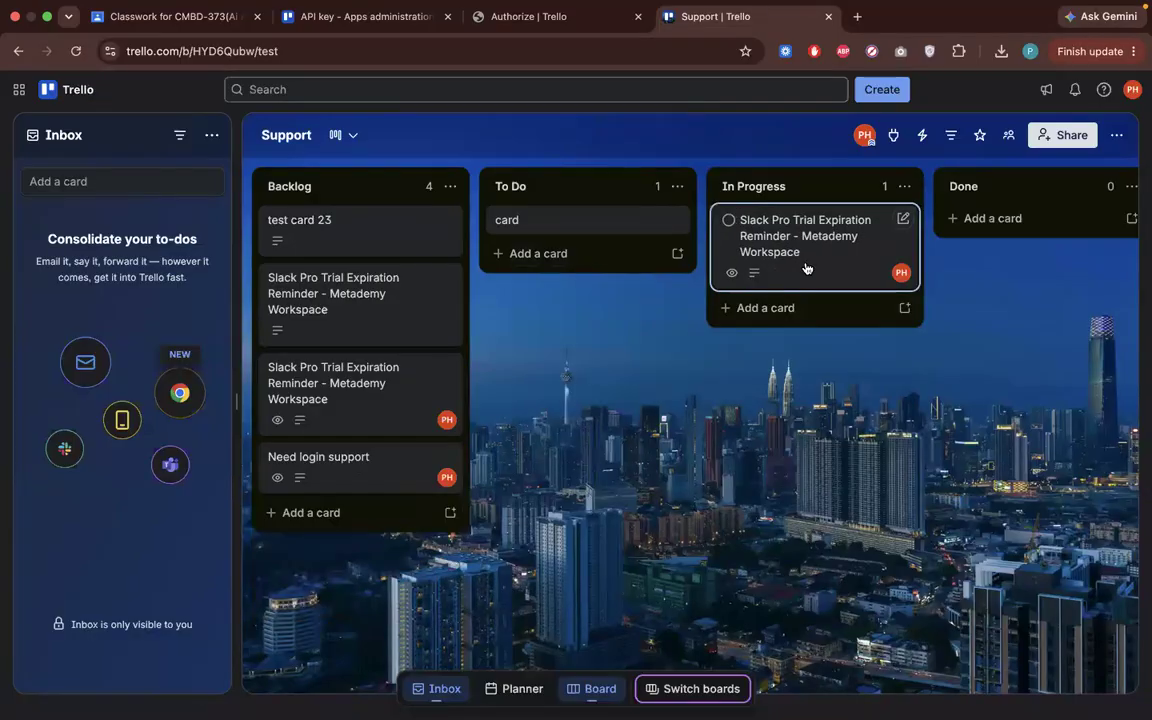
{"action": "scroll", "coordinate": [783, 366], "scroll_direction": "right", "scroll_amount": 2}
{"action": "scroll", "coordinate": [783, 366], "scroll_direction": "left", "scroll_amount": 2}
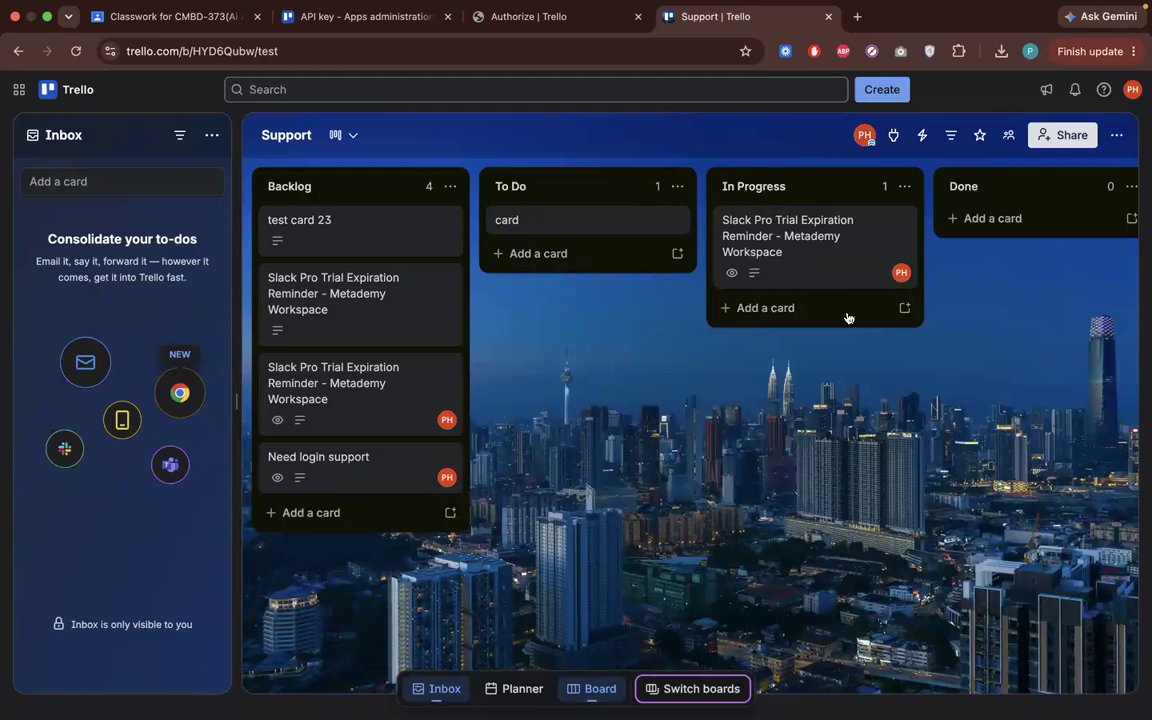
{"action": "scroll", "coordinate": [761, 625], "scroll_direction": "right", "scroll_amount": 1}
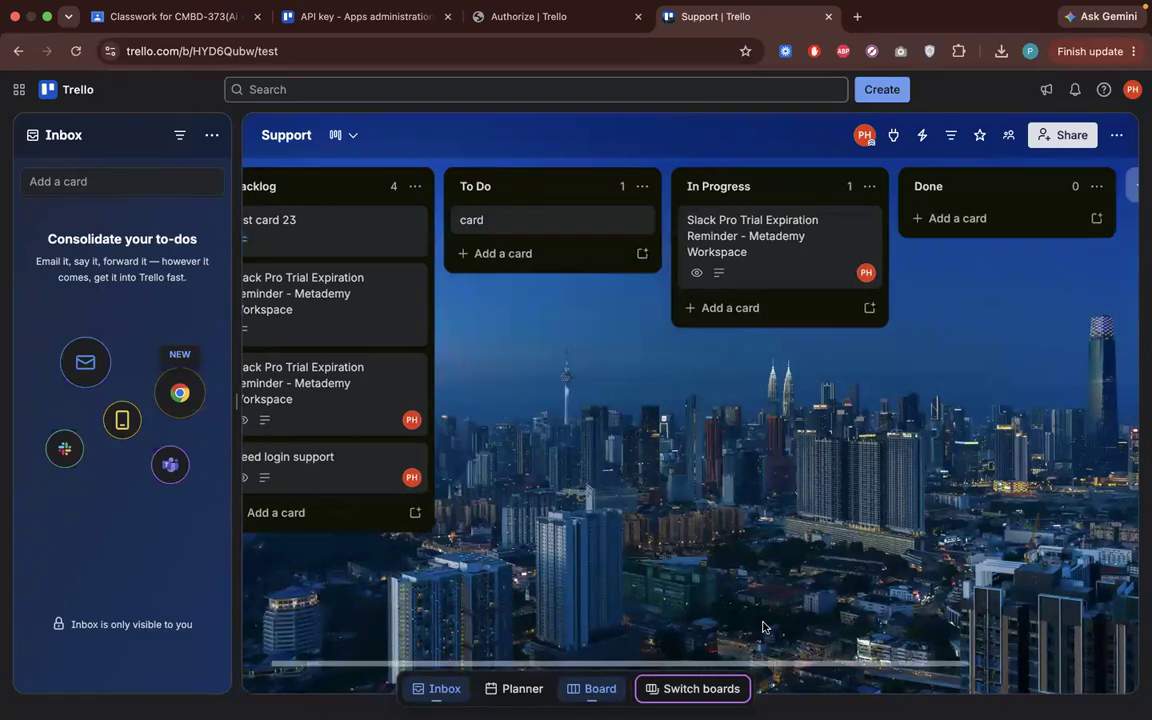
{"action": "scroll", "coordinate": [762, 627], "scroll_direction": "right", "scroll_amount": 3}
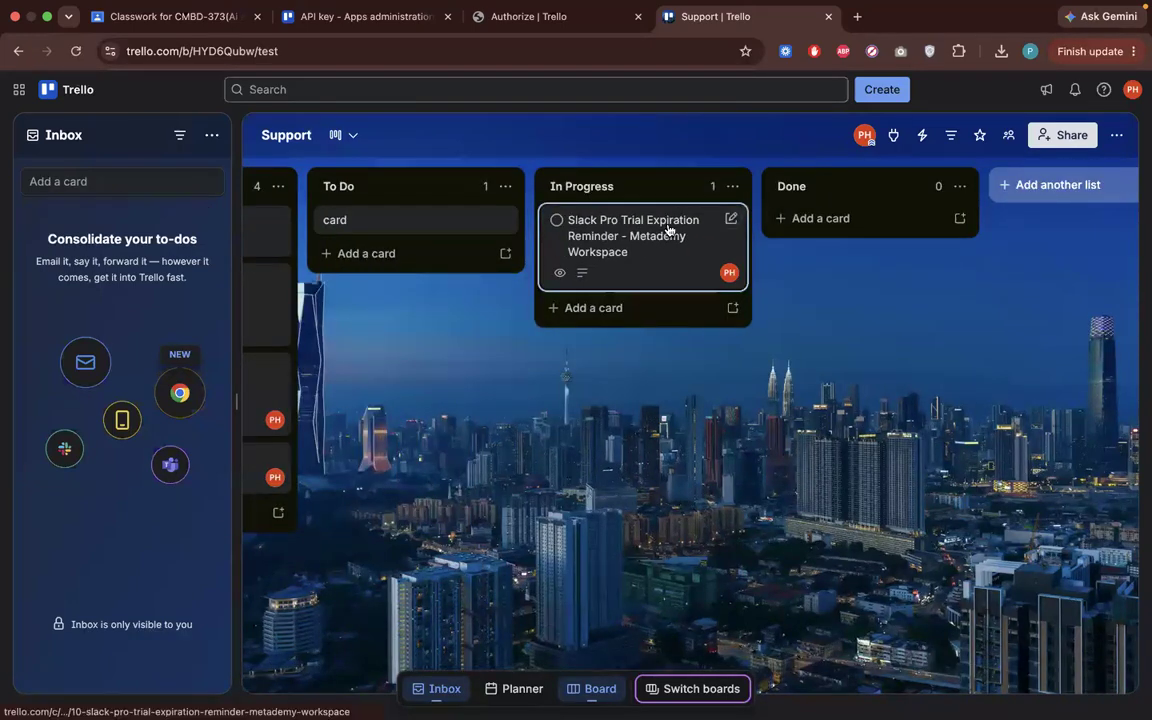
{"action": "left_click_drag", "start_coordinate": [645, 241], "coordinate": [843, 229]}
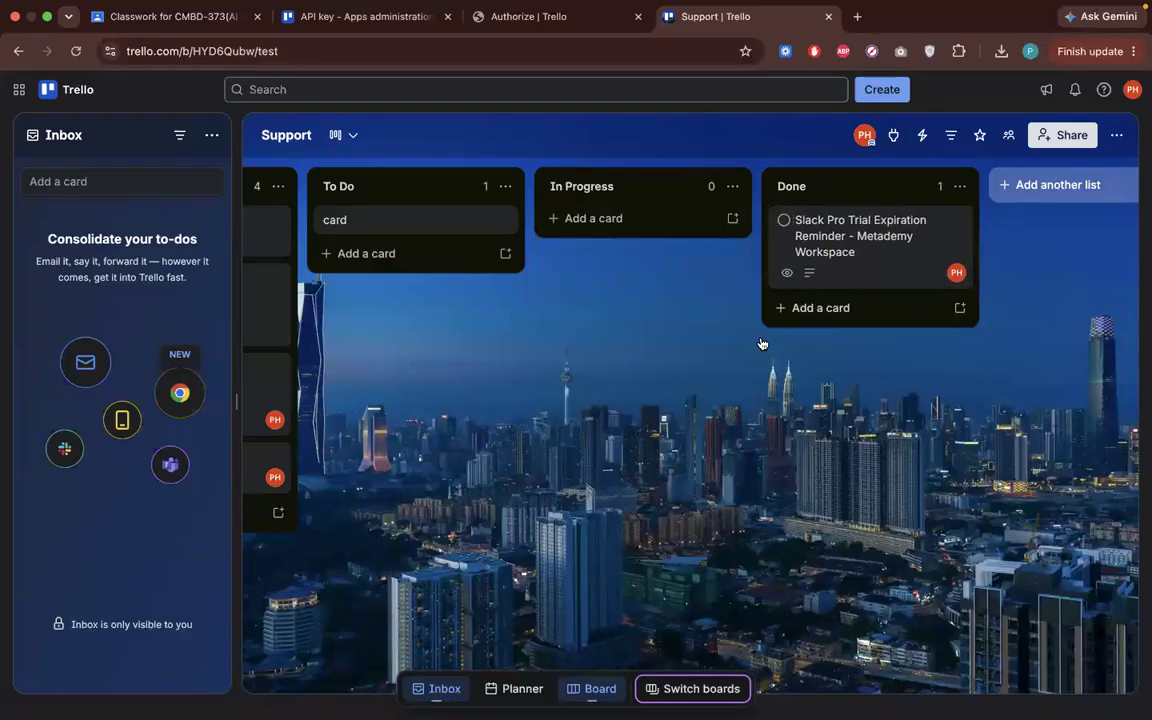
Review the Support board's lists from Backlog through Done
{"action": "scroll", "coordinate": [600, 427], "scroll_direction": "left", "scroll_amount": 4}
{"action": "scroll", "coordinate": [600, 427], "scroll_direction": "right", "scroll_amount": 5}
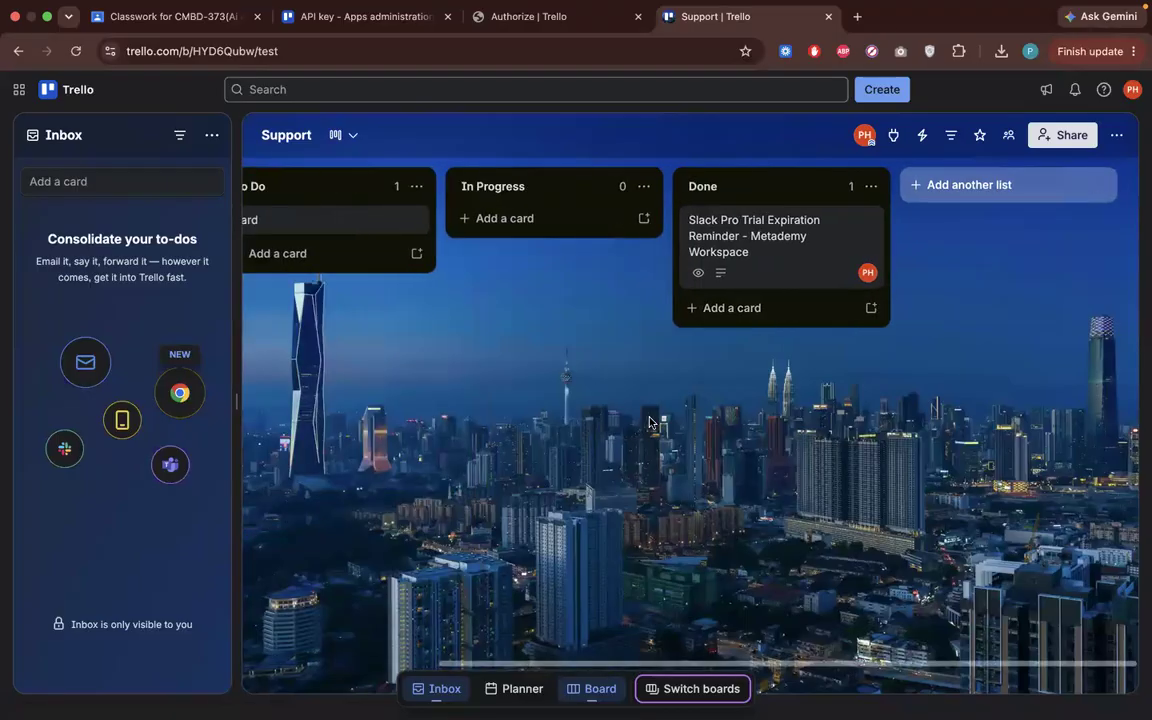
{"action": "scroll", "coordinate": [737, 437], "scroll_direction": "left", "scroll_amount": 5}
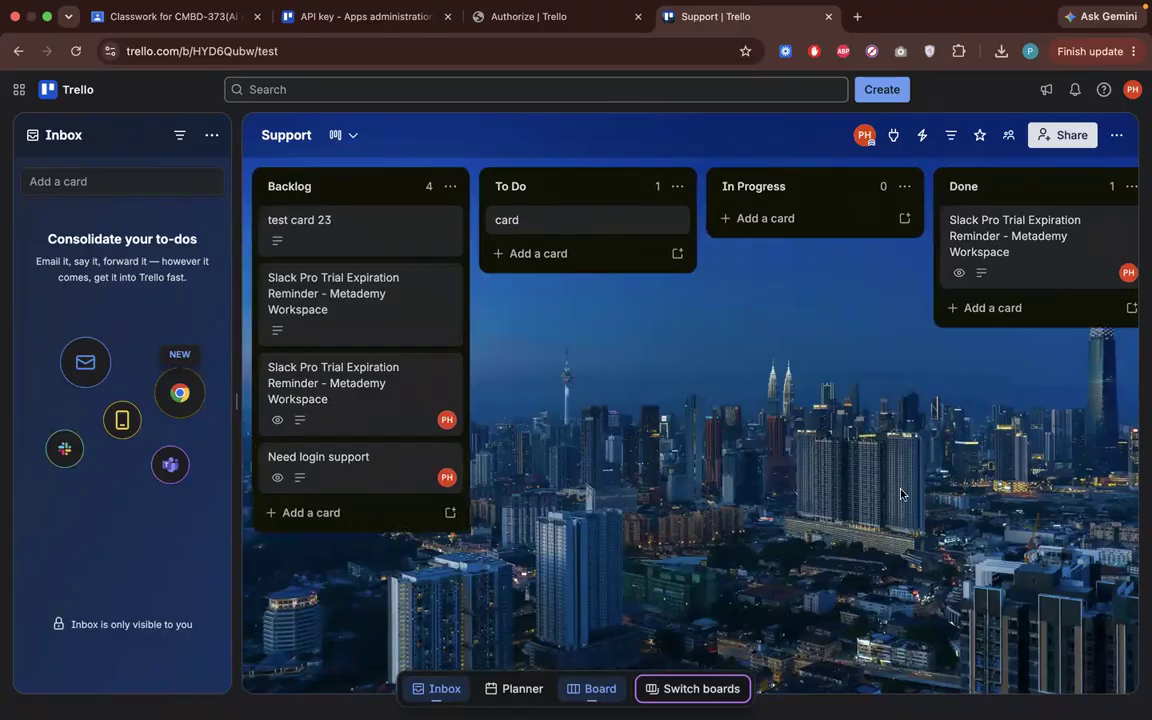
{"action": "scroll", "coordinate": [810, 439], "scroll_direction": "right", "scroll_amount": 5}
{"action": "scroll", "coordinate": [900, 493], "scroll_direction": "left", "scroll_amount": 5}
{"action": "scroll", "coordinate": [900, 494], "scroll_direction": "left", "scroll_amount": 1}
{"action": "scroll", "coordinate": [738, 539], "scroll_direction": "right", "scroll_amount": 3}
{"action": "scroll", "coordinate": [738, 539], "scroll_direction": "left", "scroll_amount": 3}
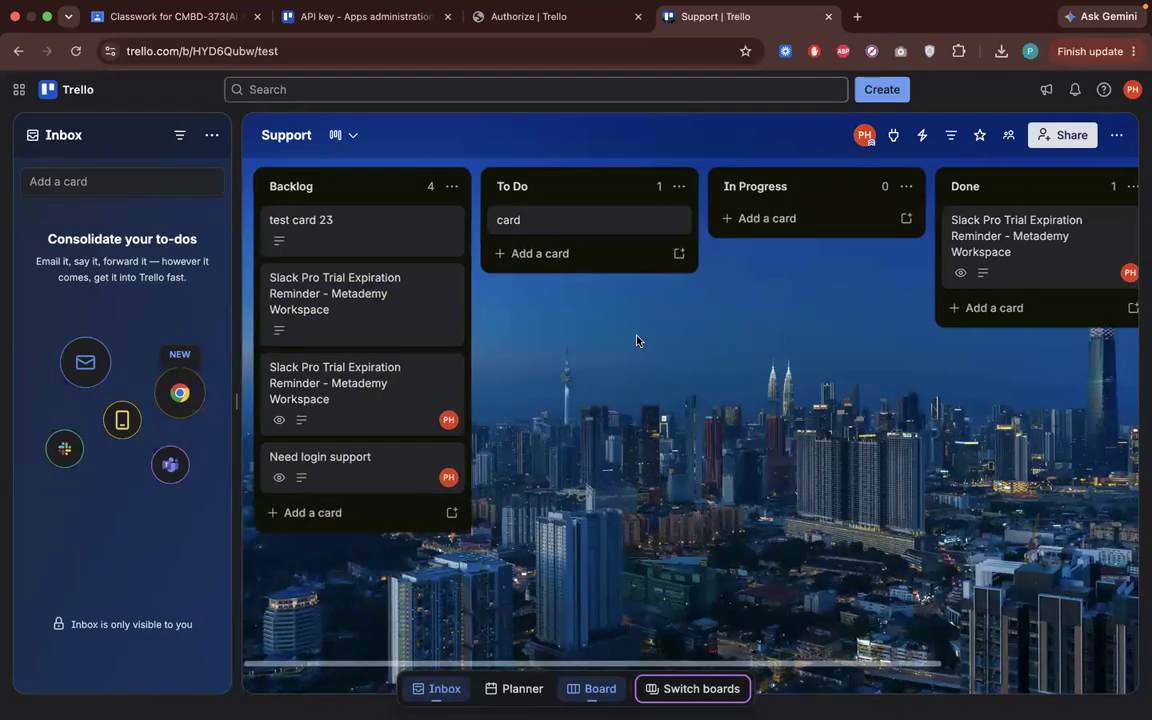
Return to the n8n workflow and move the Gmail Trigger node farther away from the AI Agent node
{"action": "scroll", "coordinate": [636, 341], "scroll_direction": "right", "scroll_amount": 3}
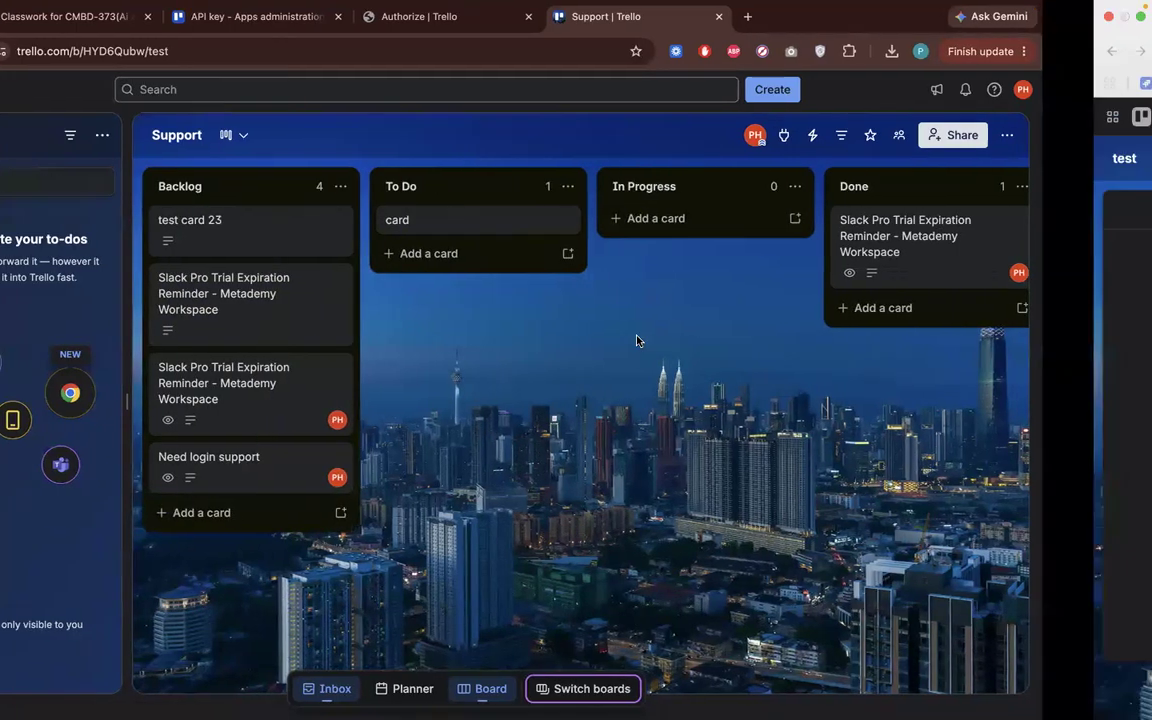
{"action": "scroll", "coordinate": [636, 341], "scroll_direction": "left", "scroll_amount": 5}
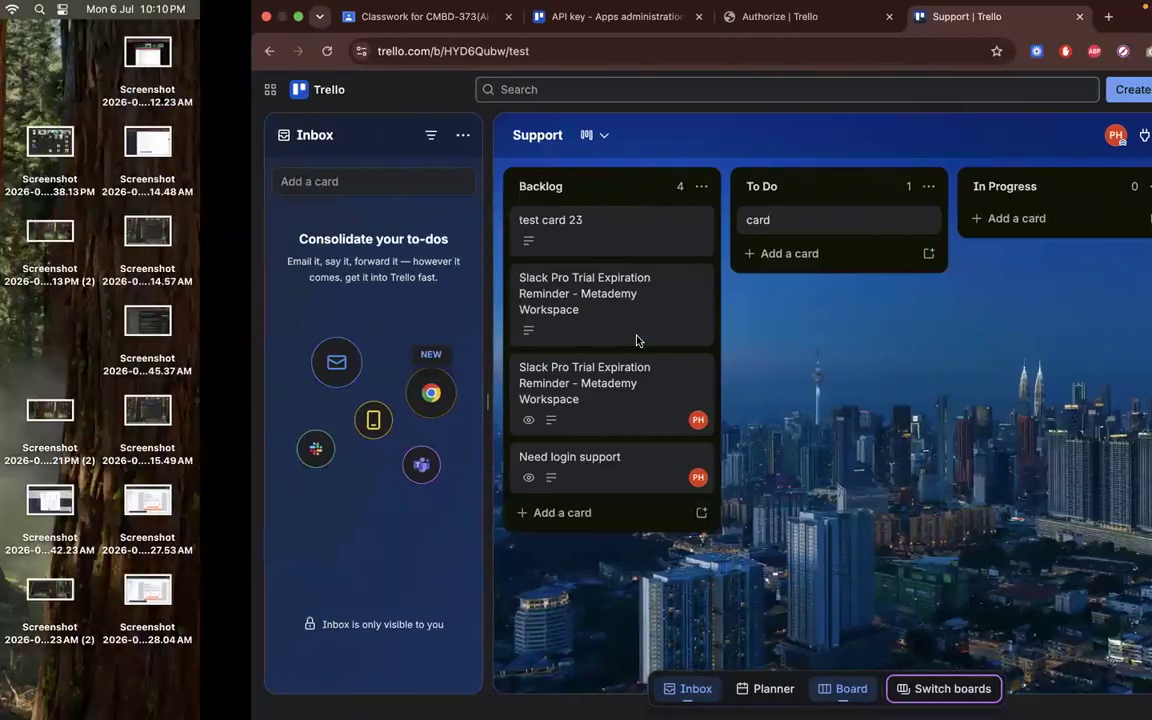
{"action": "scroll", "coordinate": [636, 341], "scroll_direction": "right", "scroll_amount": 10}
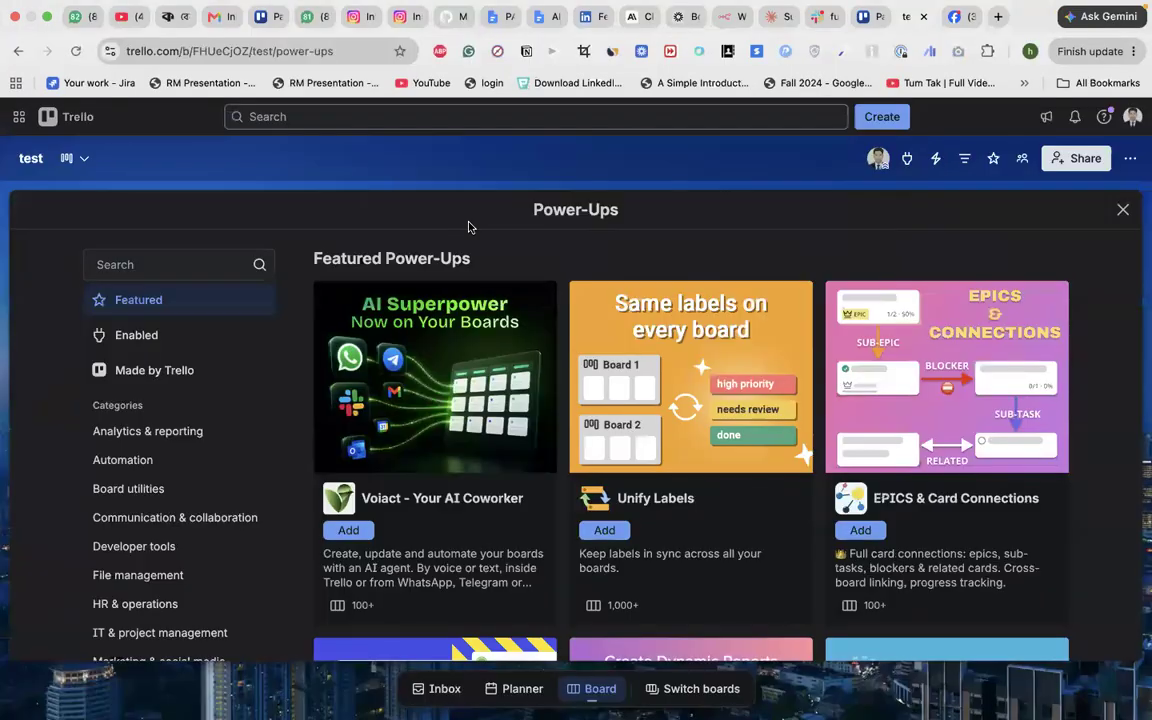
{"action": "scroll", "coordinate": [470, 227], "scroll_direction": "right", "scroll_amount": 5}
{"action": "scroll", "coordinate": [353, 321], "scroll_direction": "right", "scroll_amount": 2}
{"action": "scroll", "coordinate": [353, 321], "scroll_direction": "down", "scroll_amount": 1}
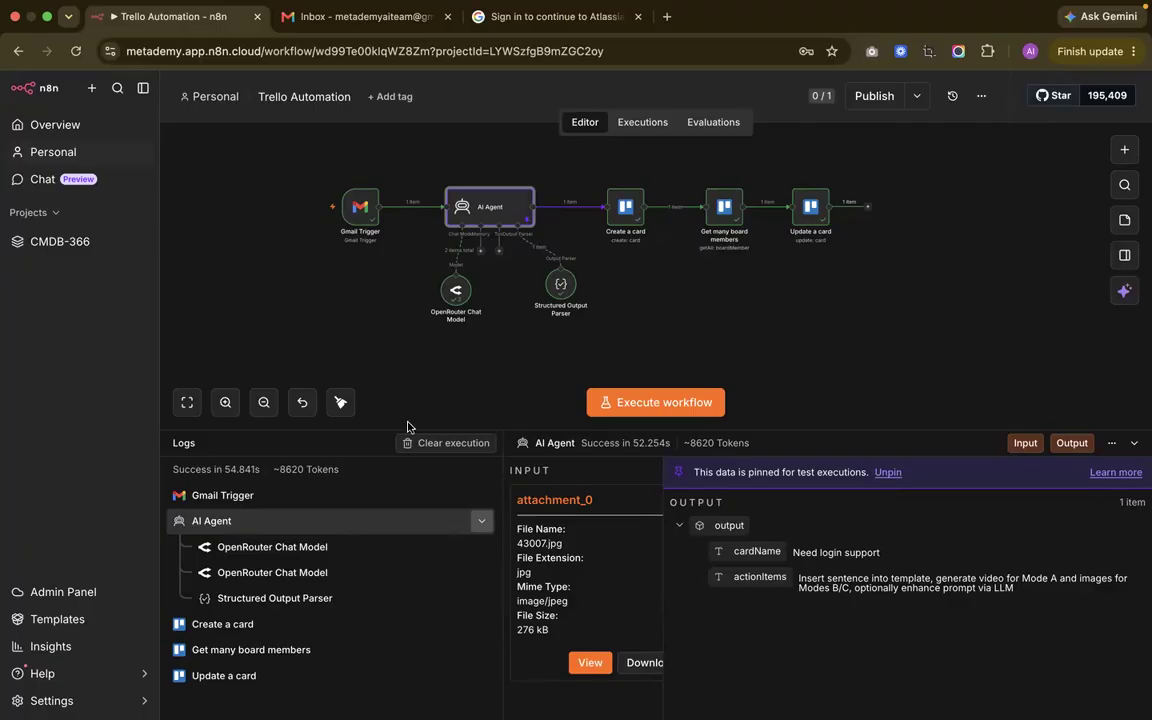
{"action": "mouse_move", "coordinate": [358, 212]}
{"action": "left_click_drag", "start_coordinate": [358, 212], "coordinate": [323, 200]}
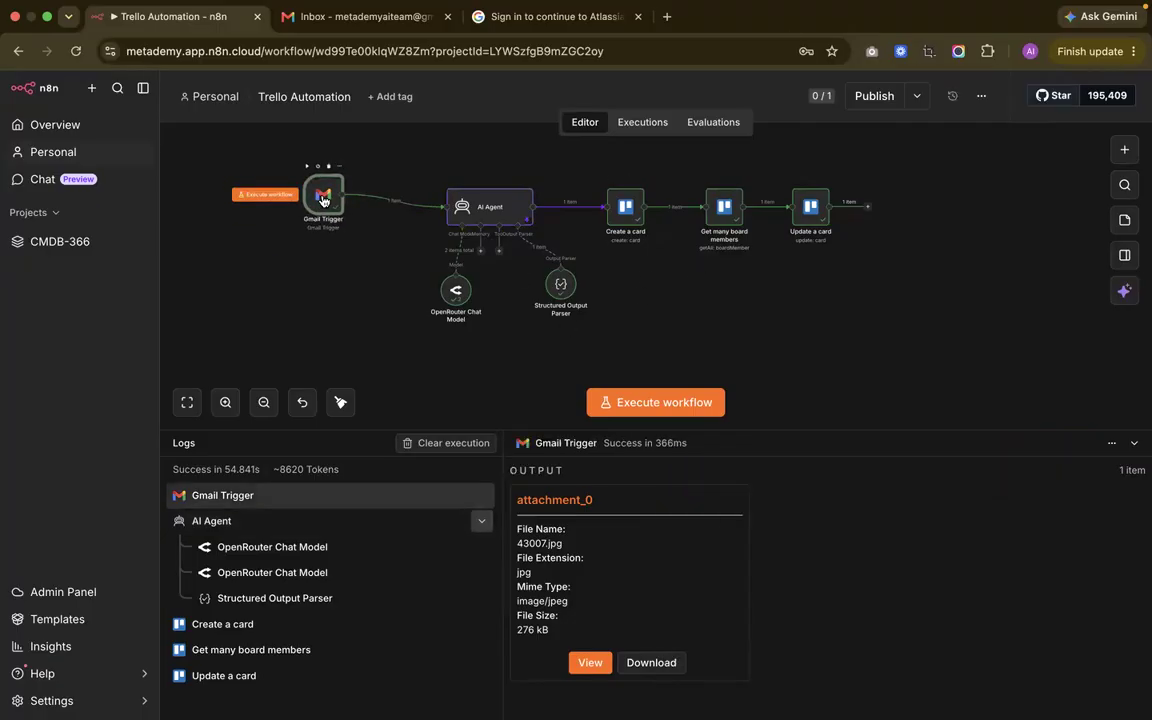
Open the AI Agent node, examine its prompt, system message and cardName and actionItems output, and close it
{"action": "left_click_drag", "start_coordinate": [316, 205], "coordinate": [349, 214]}
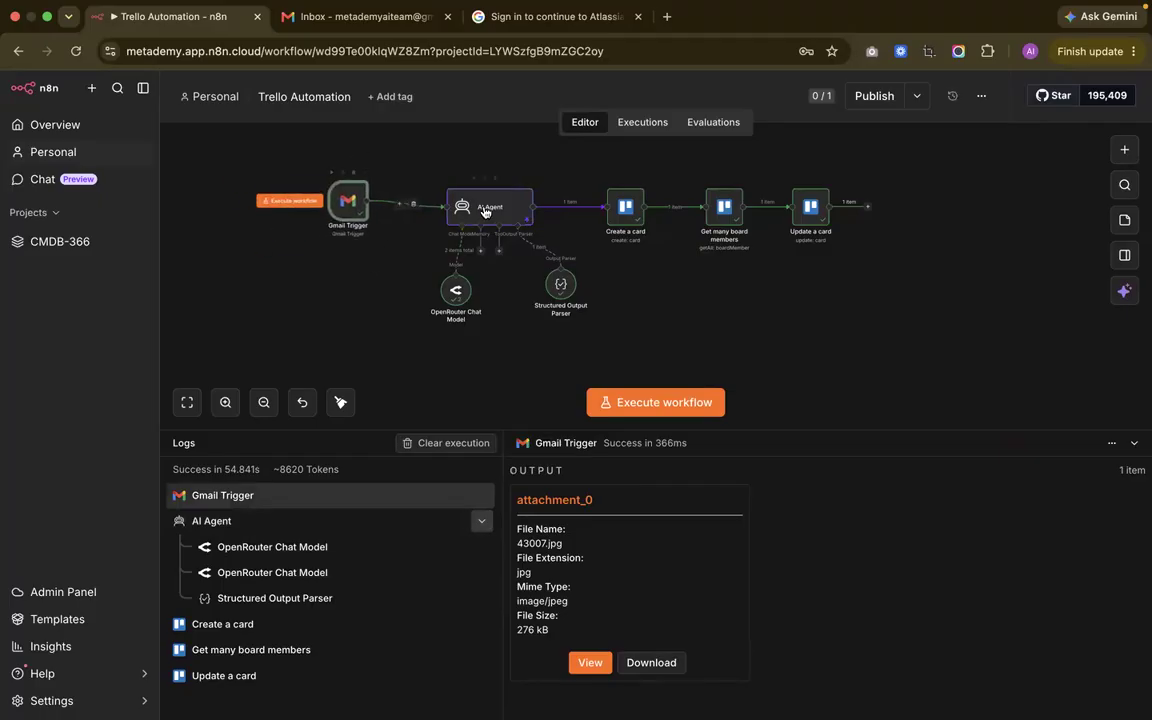
{"action": "left_click", "coordinate": [488, 212]}
{"action": "double_click", "coordinate": [488, 212]}
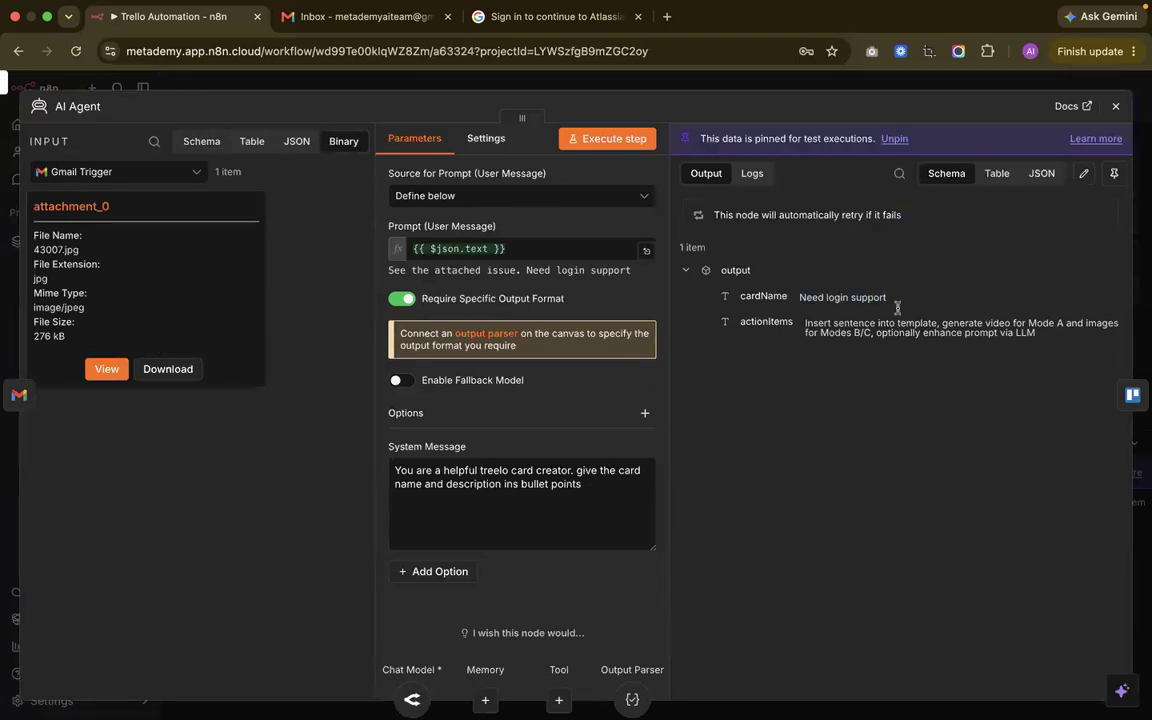
{"action": "left_click_drag", "start_coordinate": [1039, 334], "coordinate": [825, 322]}
{"action": "left_click", "coordinate": [1034, 207]}
{"action": "left_click", "coordinate": [1116, 106]}
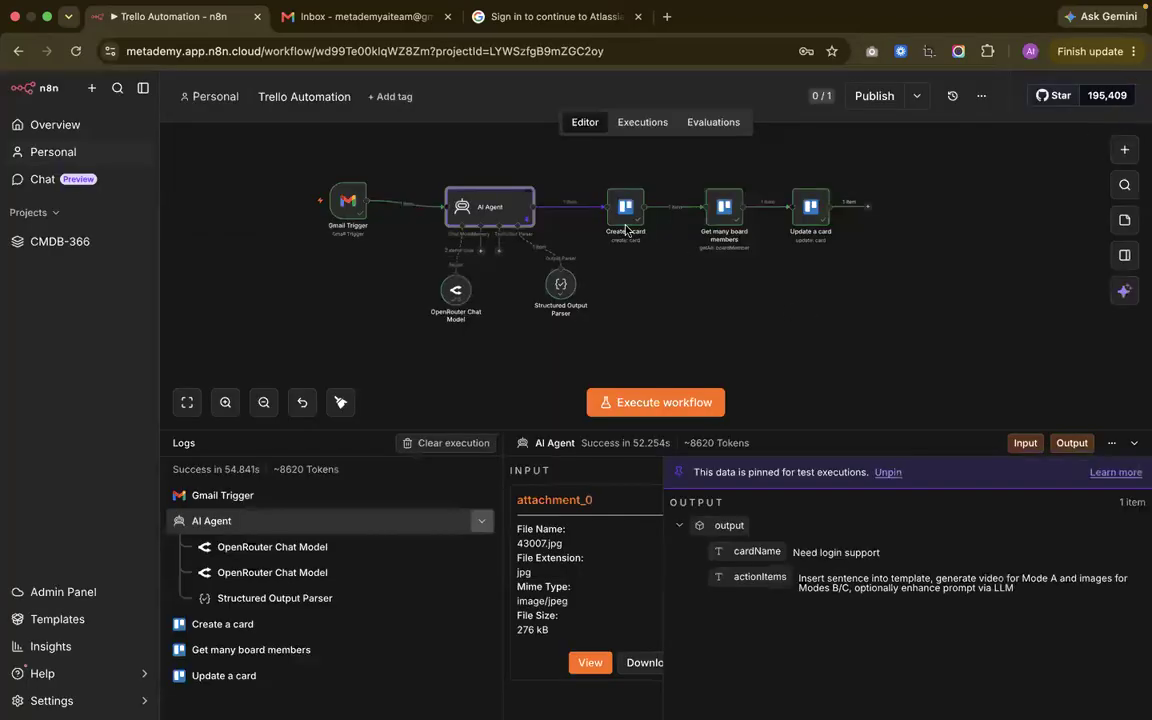
Open the Create a card node and the Update a card node in turn to inspect them, closing each one
{"action": "scroll", "coordinate": [653, 275], "scroll_direction": "right", "scroll_amount": 2}
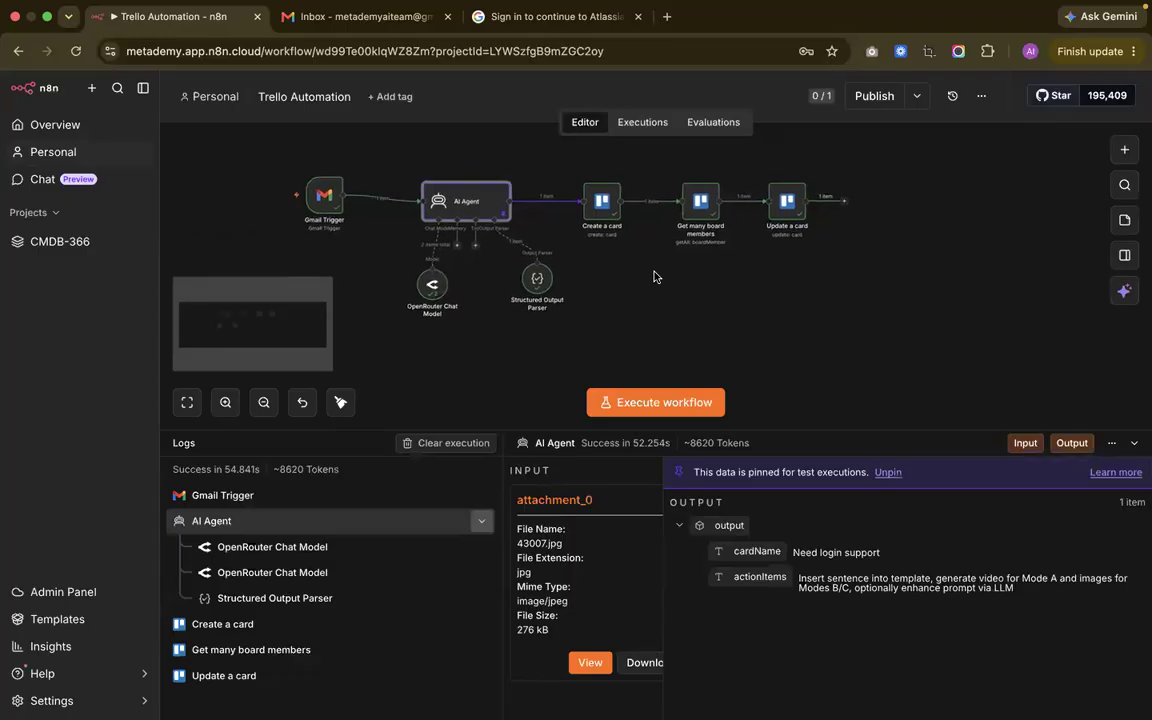
{"action": "left_click", "coordinate": [595, 211]}
{"action": "key", "text": "Return"}
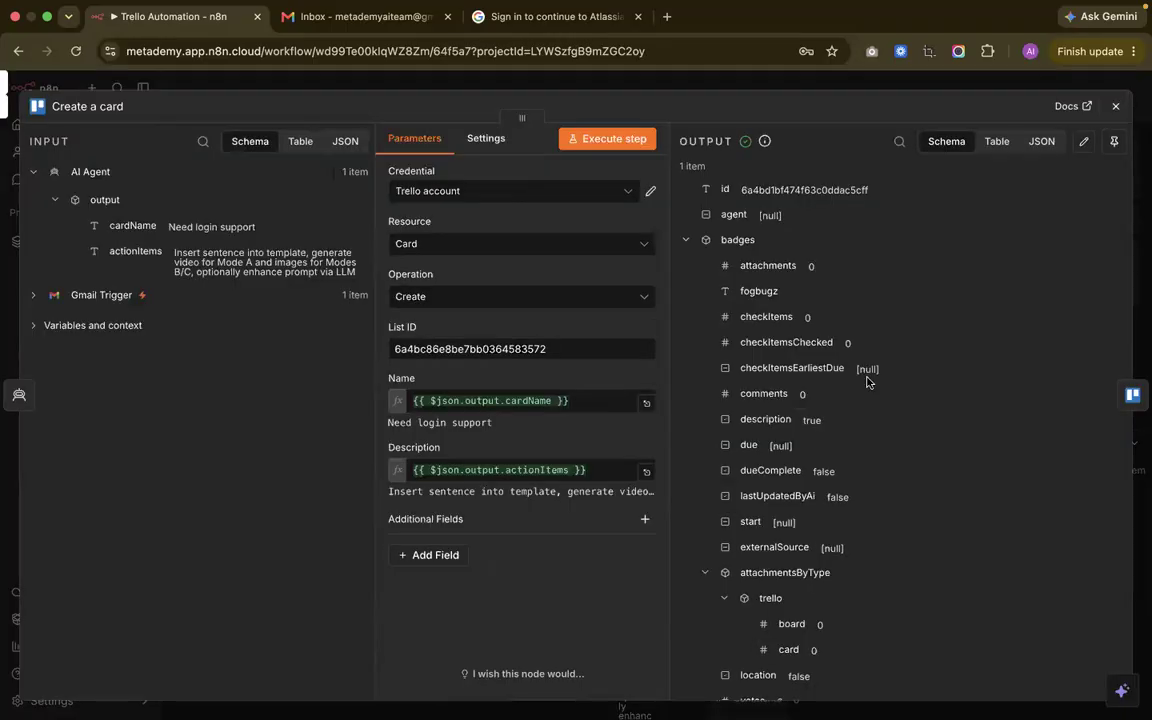
{"action": "left_click", "coordinate": [1116, 106]}
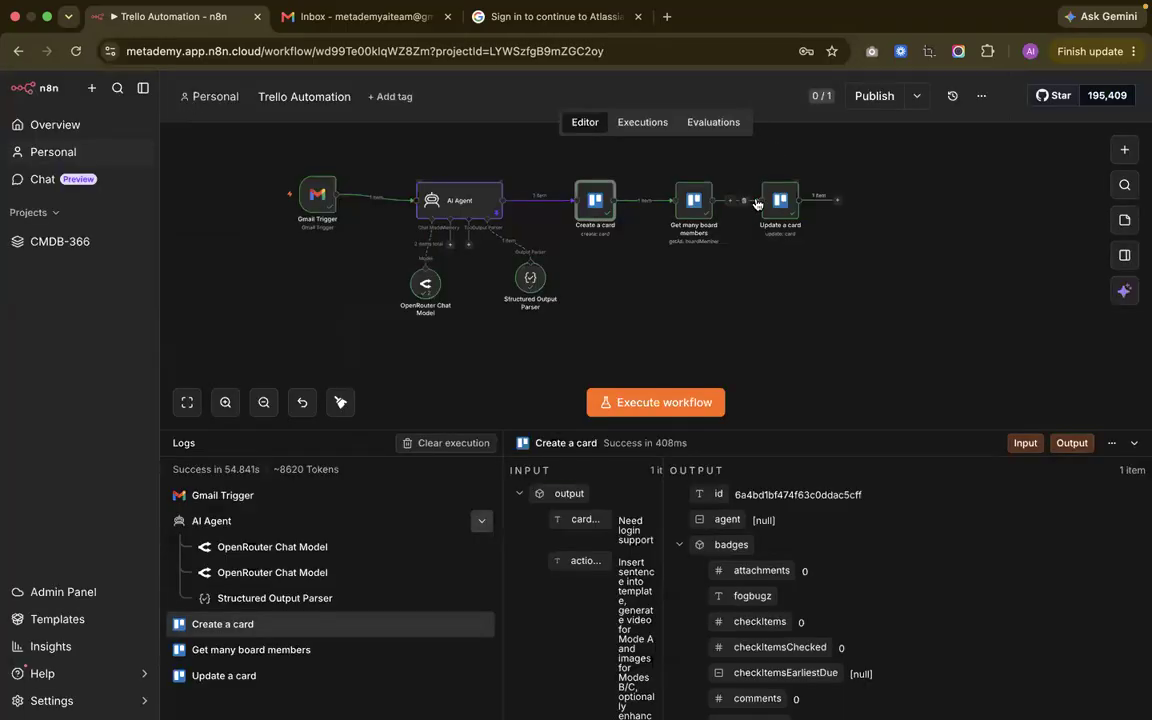
{"action": "left_click", "coordinate": [777, 203]}
{"action": "key", "text": "Return"}
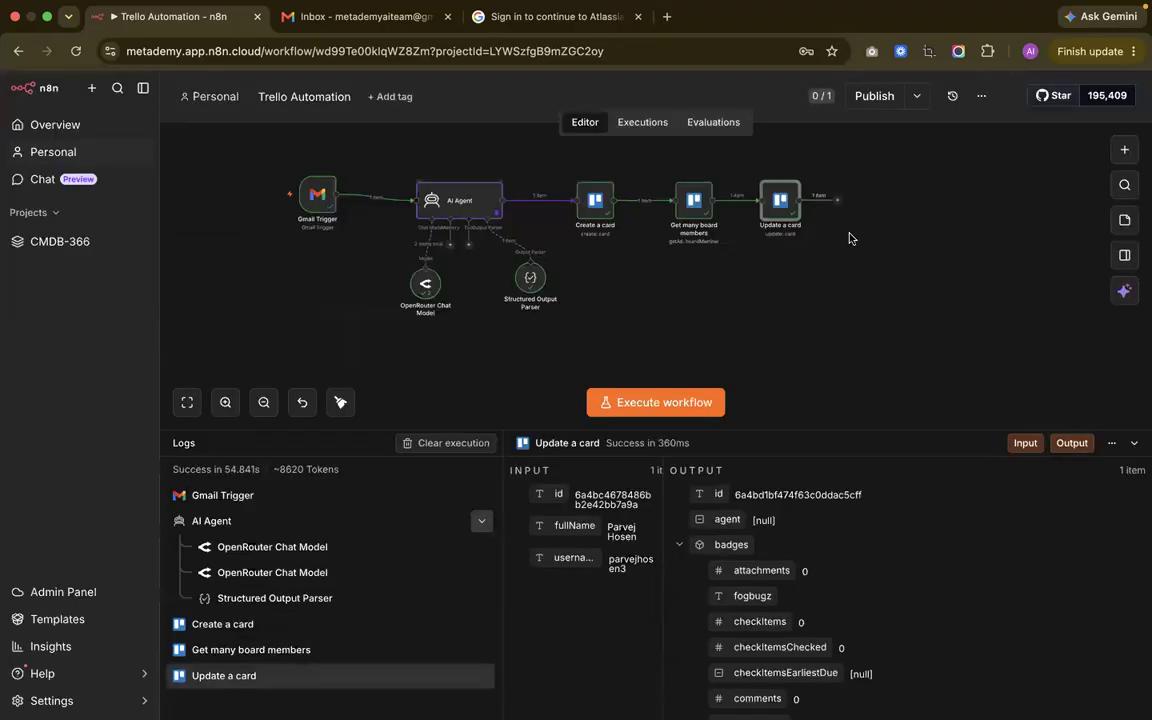
{"action": "left_click", "coordinate": [1114, 107]}
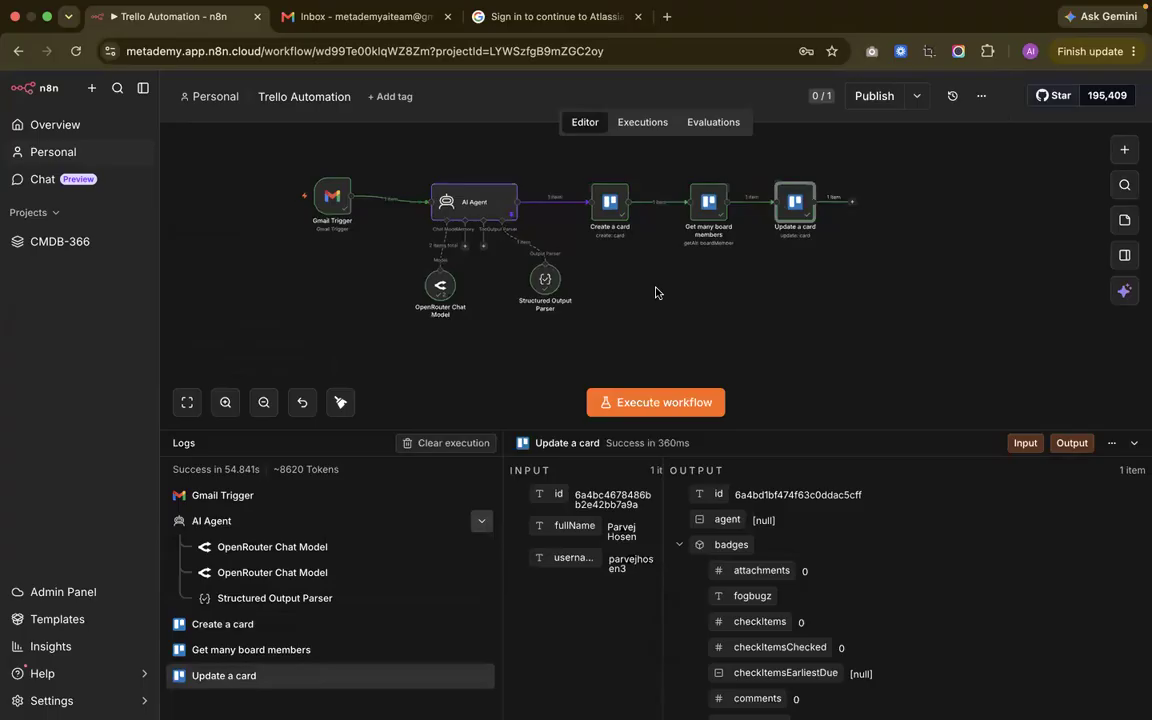
Reposition the Gmail Trigger, AI Agent and Create a card nodes so that the three line up in a row
{"action": "left_click_drag", "start_coordinate": [329, 204], "coordinate": [322, 211]}
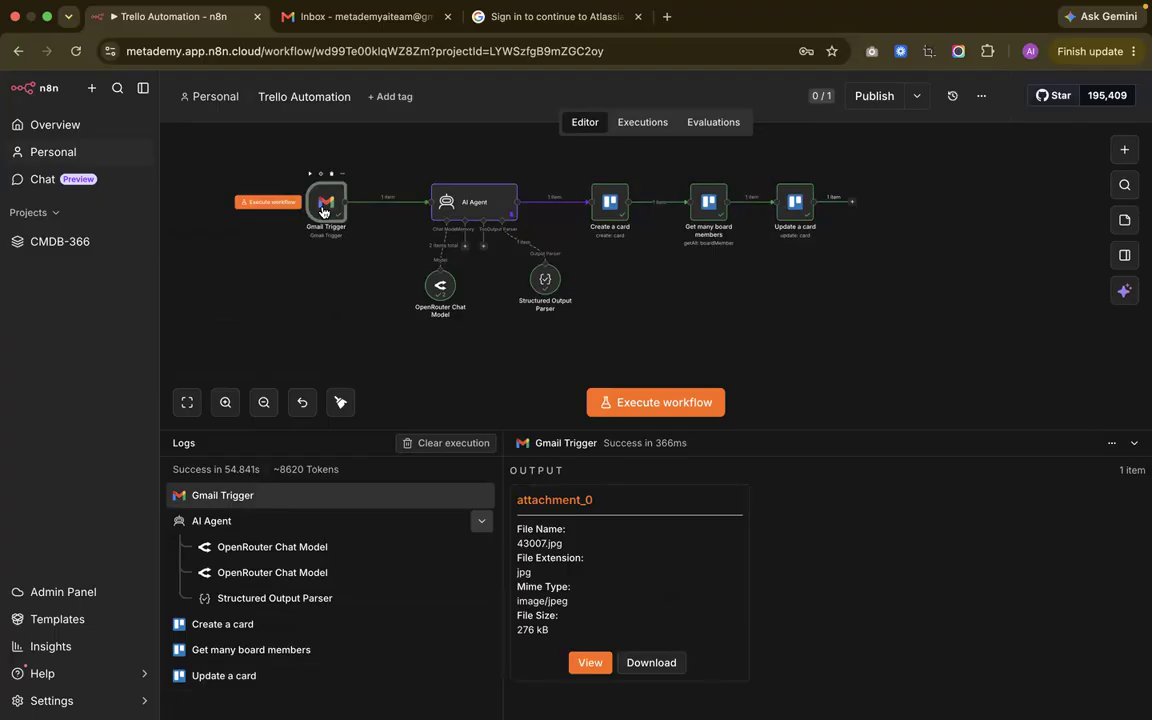
{"action": "left_click_drag", "start_coordinate": [326, 205], "coordinate": [301, 230]}
{"action": "left_click", "coordinate": [465, 205]}
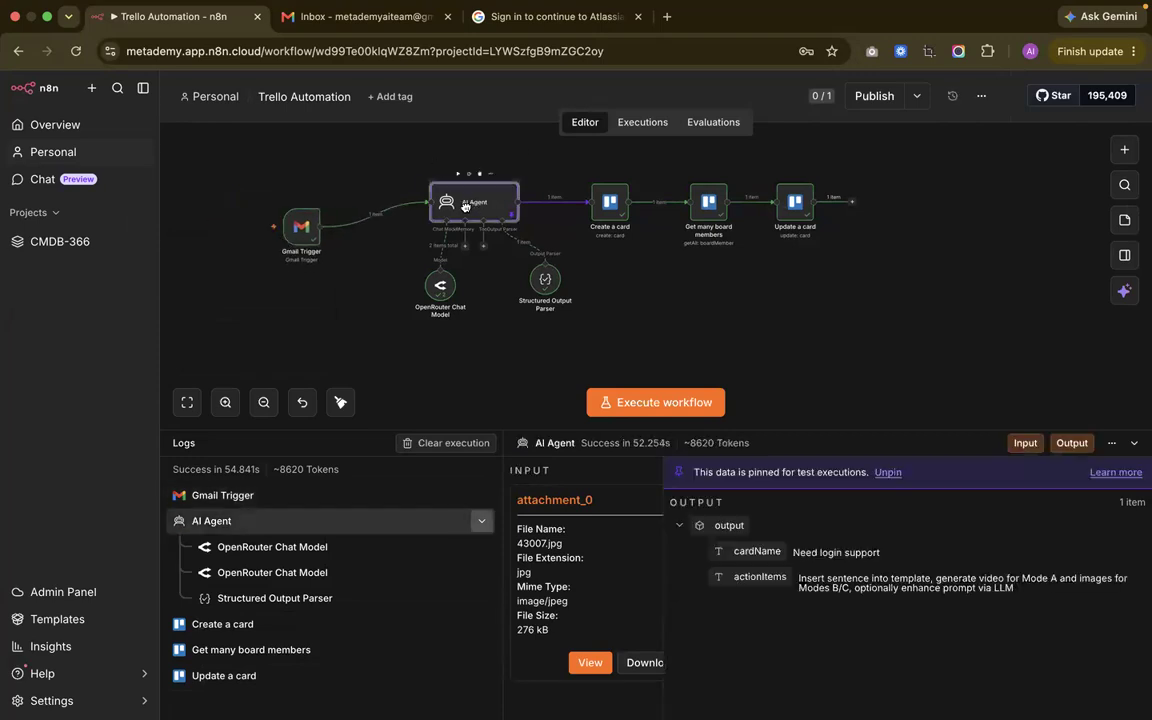
{"action": "left_click_drag", "start_coordinate": [465, 205], "coordinate": [459, 211]}
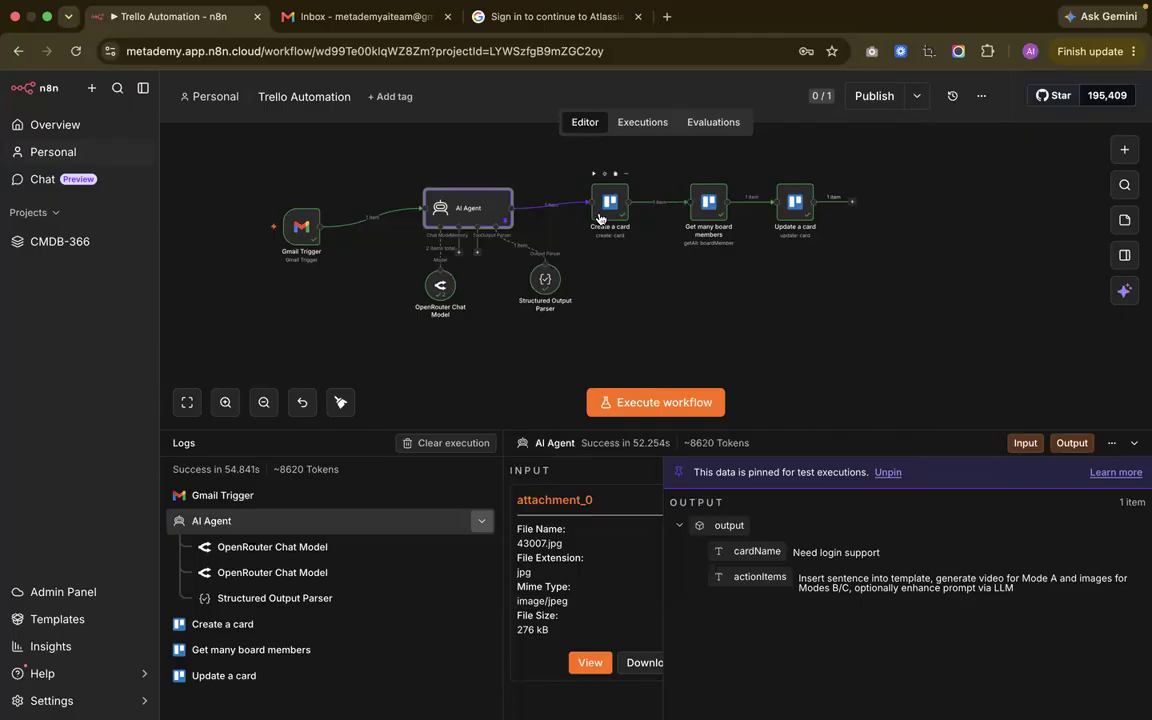
{"action": "left_click_drag", "start_coordinate": [610, 202], "coordinate": [634, 208]}
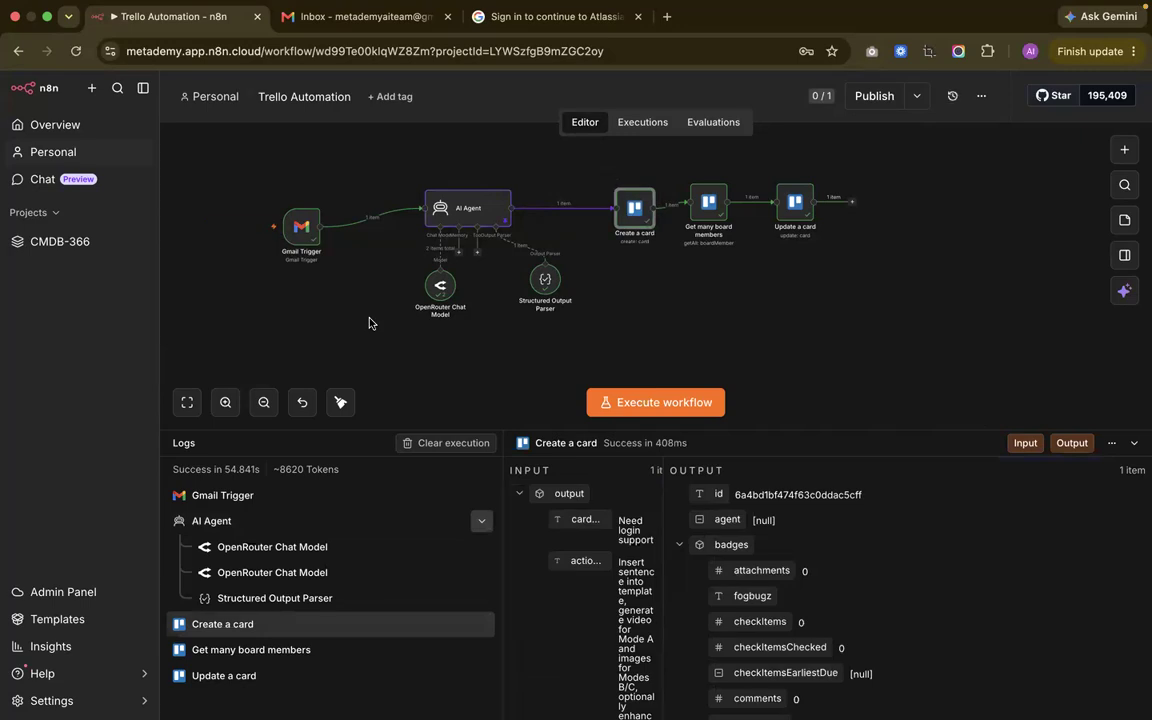
{"action": "left_click_drag", "start_coordinate": [299, 226], "coordinate": [330, 218]}
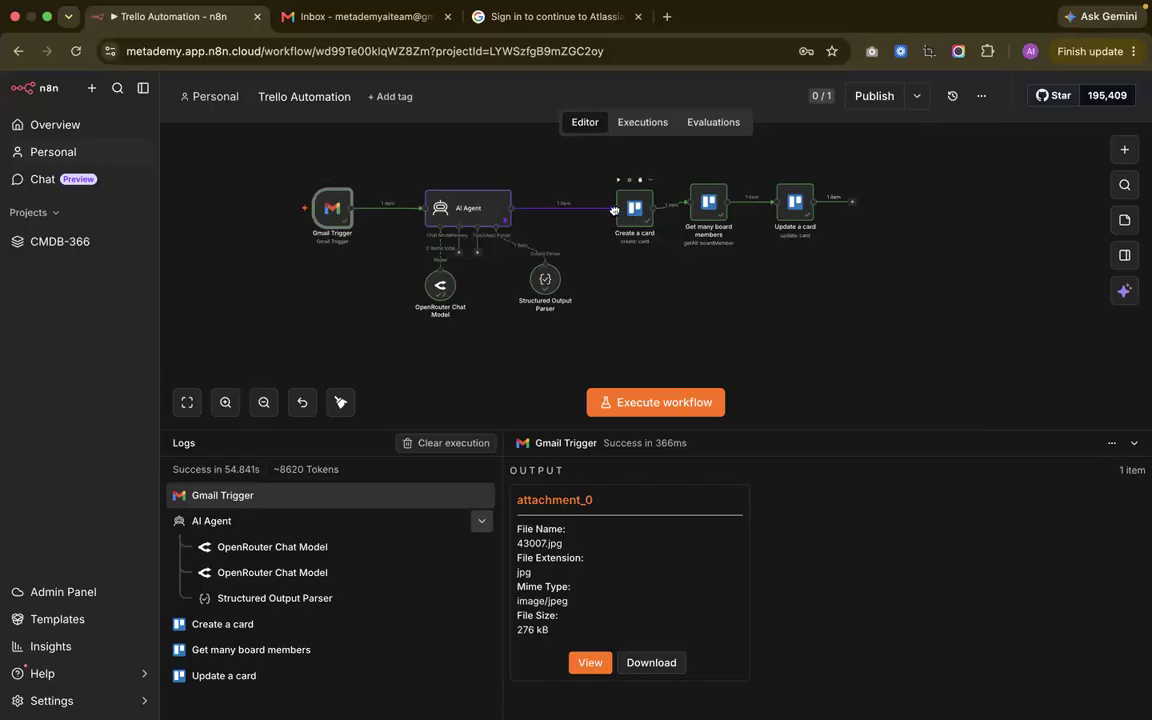
{"action": "left_click_drag", "start_coordinate": [642, 214], "coordinate": [612, 215]}
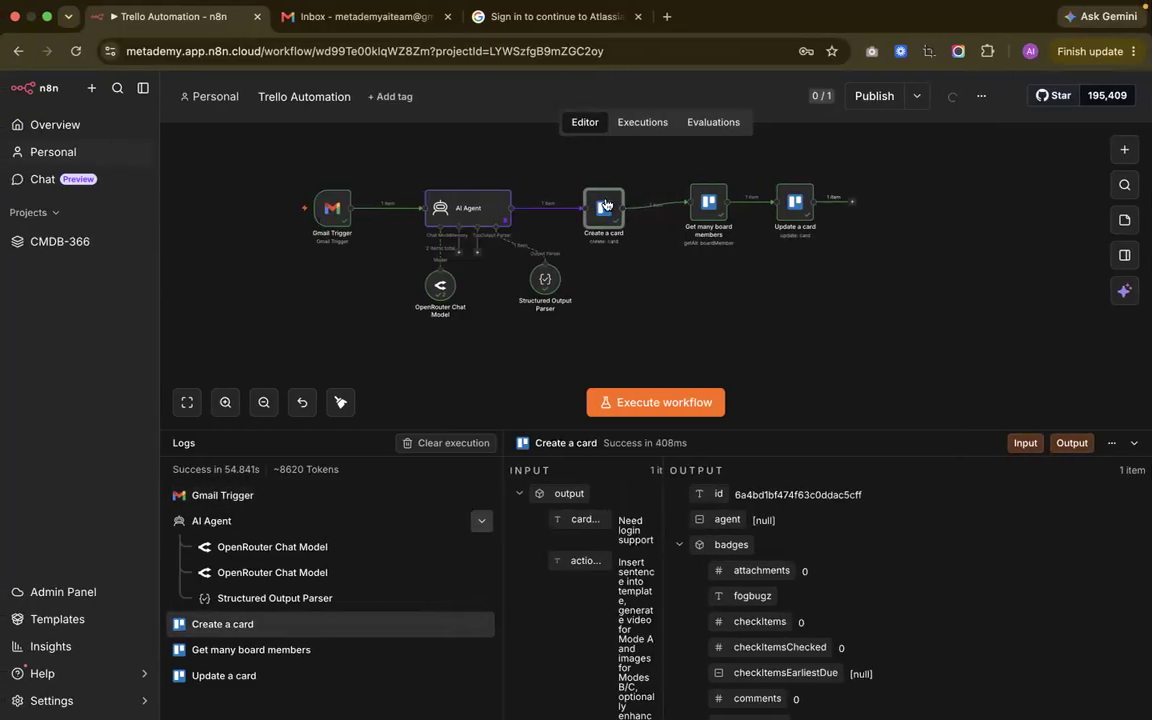
Switch to the Trello Support board, open the Need login support card in Backlog, examine its description, and close it
{"action": "key", "text": "ctrl+Left"}
{"action": "key", "text": "ctrl+Left"}
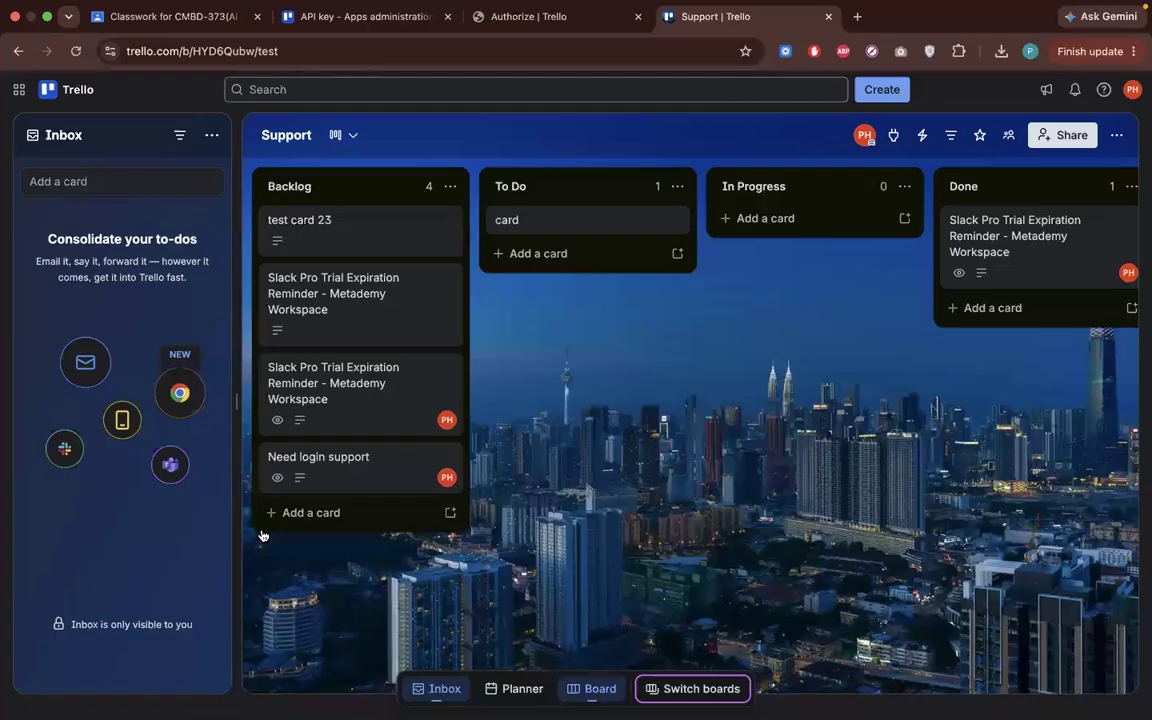
{"action": "left_click", "coordinate": [349, 458]}
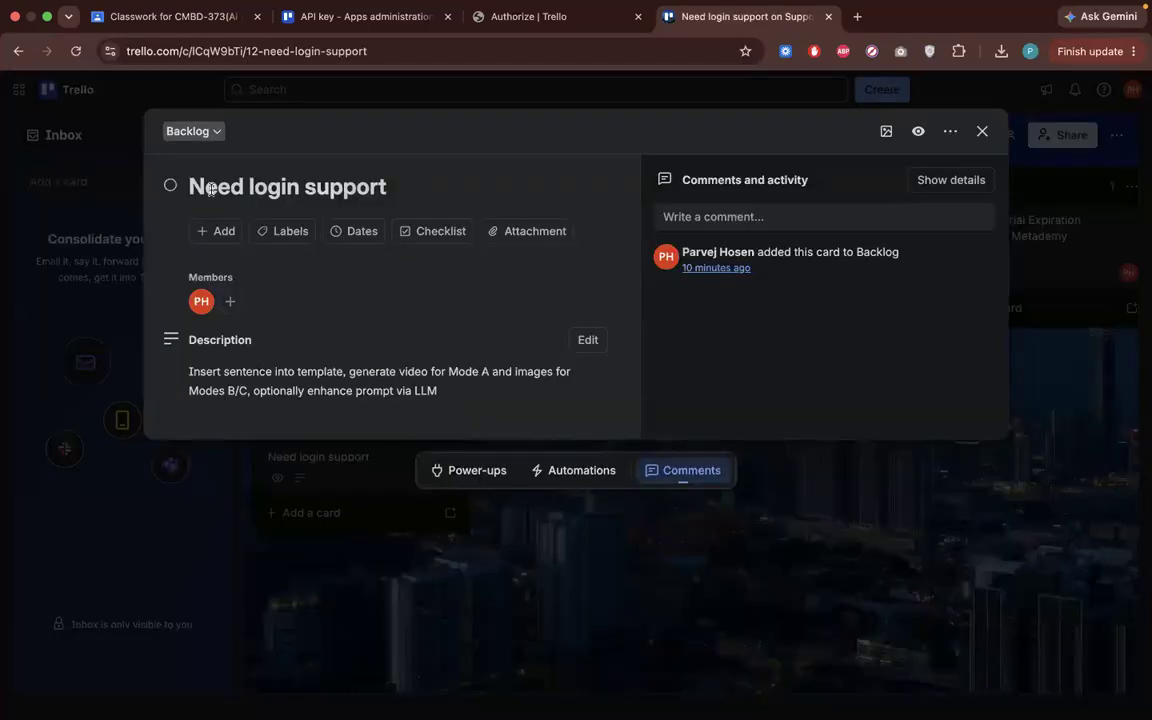
{"action": "left_click_drag", "start_coordinate": [188, 377], "coordinate": [437, 401]}
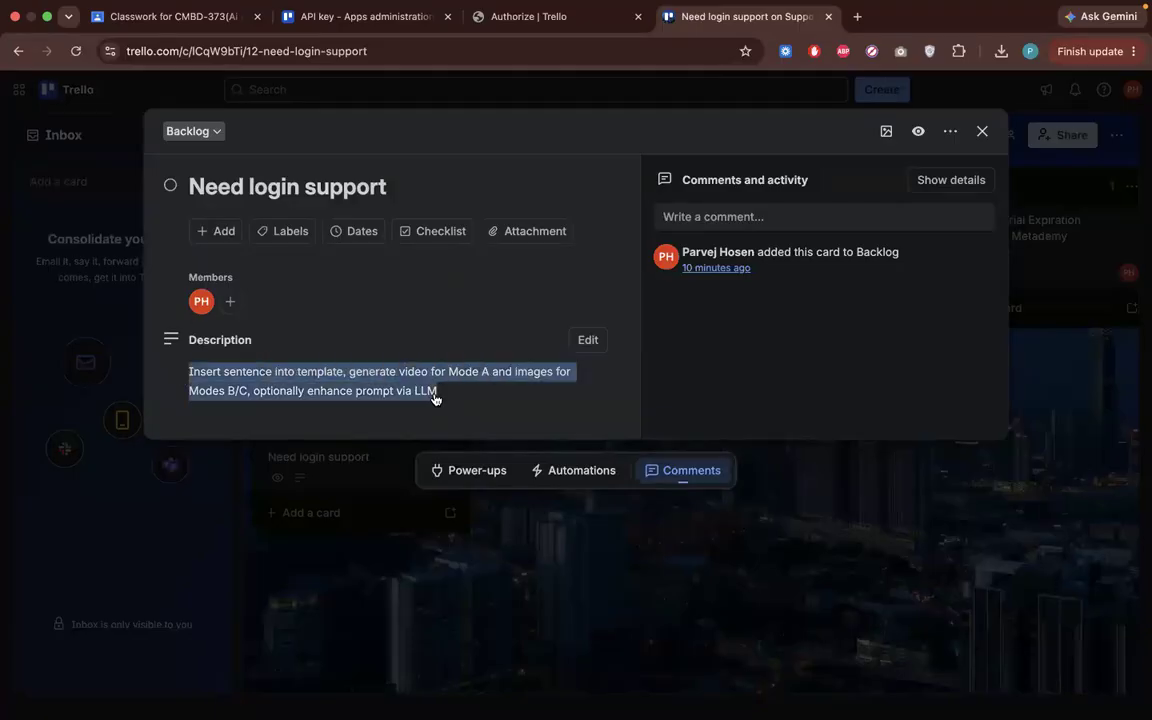
{"action": "left_click", "coordinate": [435, 399]}
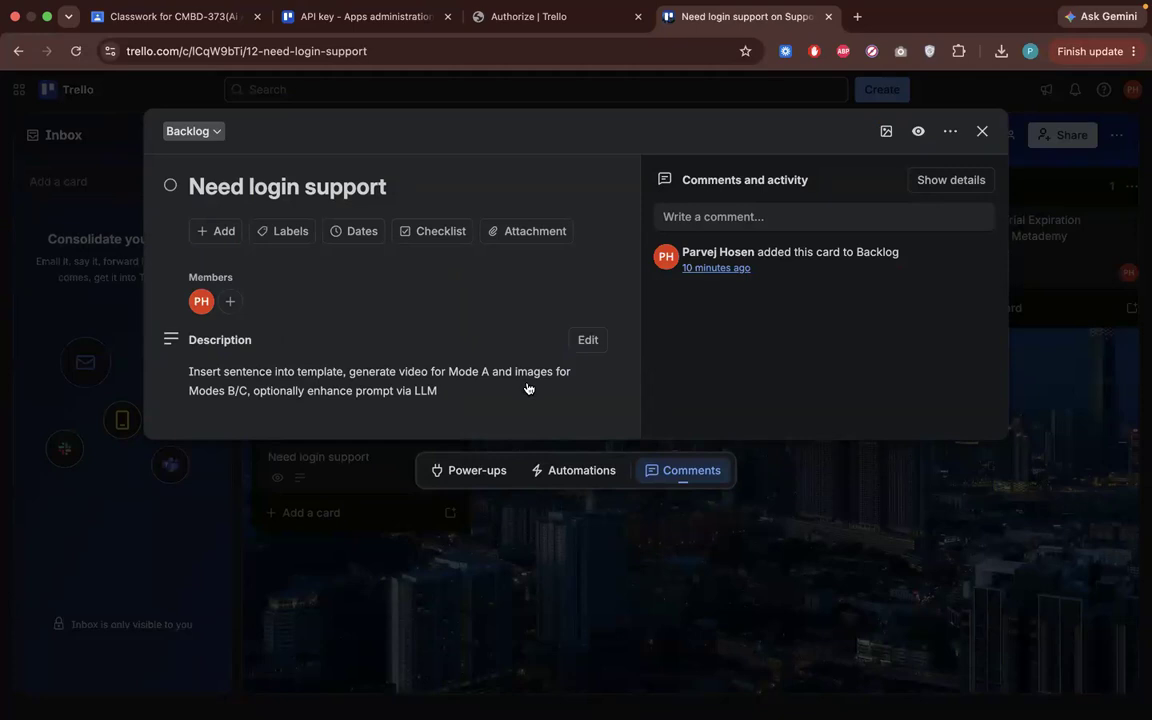
{"action": "left_click", "coordinate": [982, 131]}
Return to the Trello Automation workflow in n8n and execute it
{"action": "key", "text": "ctrl+Right"}
{"action": "key", "text": "ctrl+Right"}
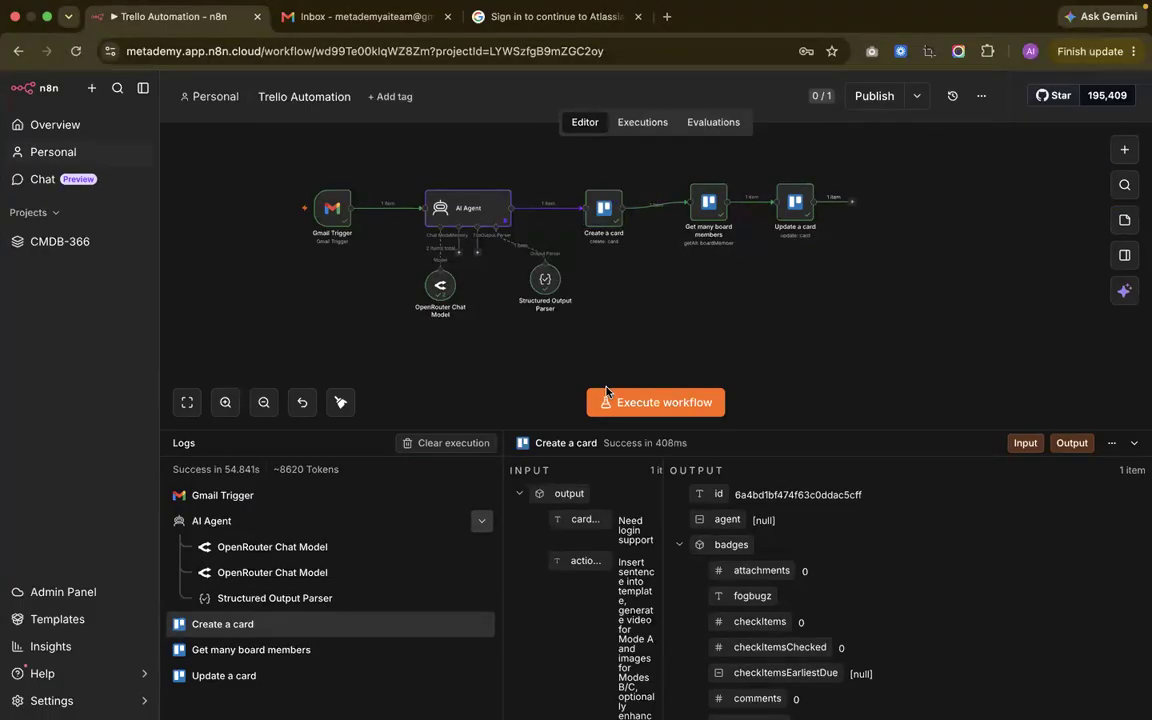
{"action": "left_click", "coordinate": [618, 402]}
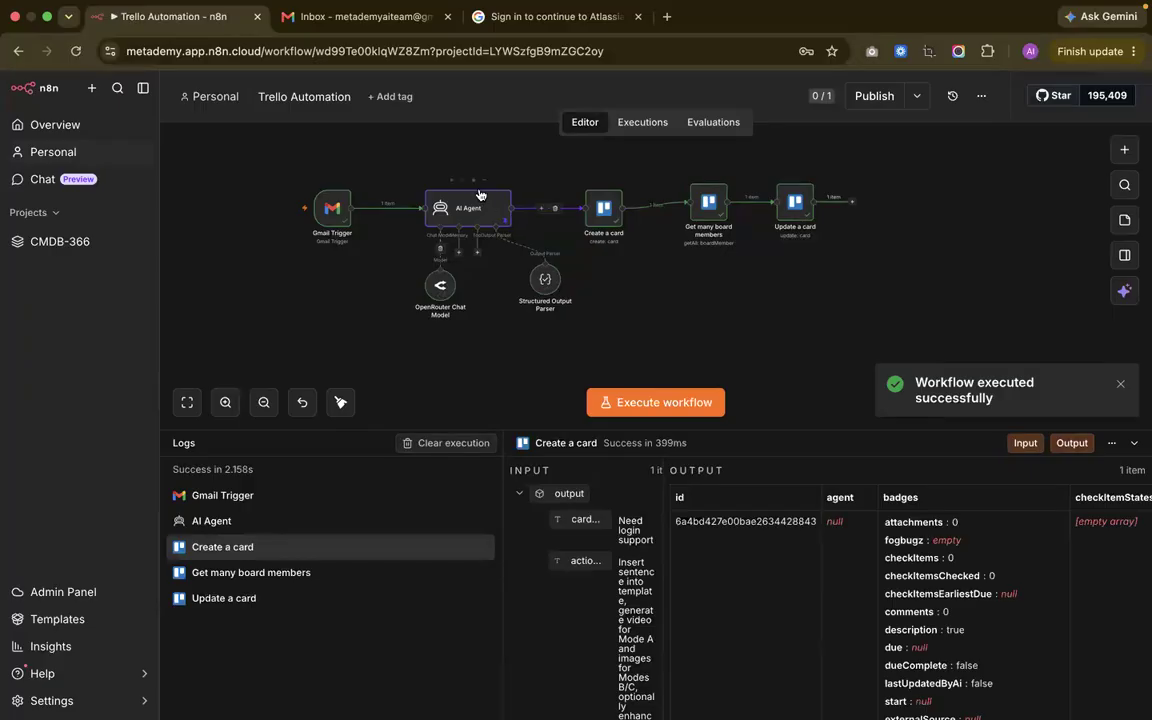
{"action": "scroll", "coordinate": [649, 264], "scroll_direction": "right", "scroll_amount": 2}
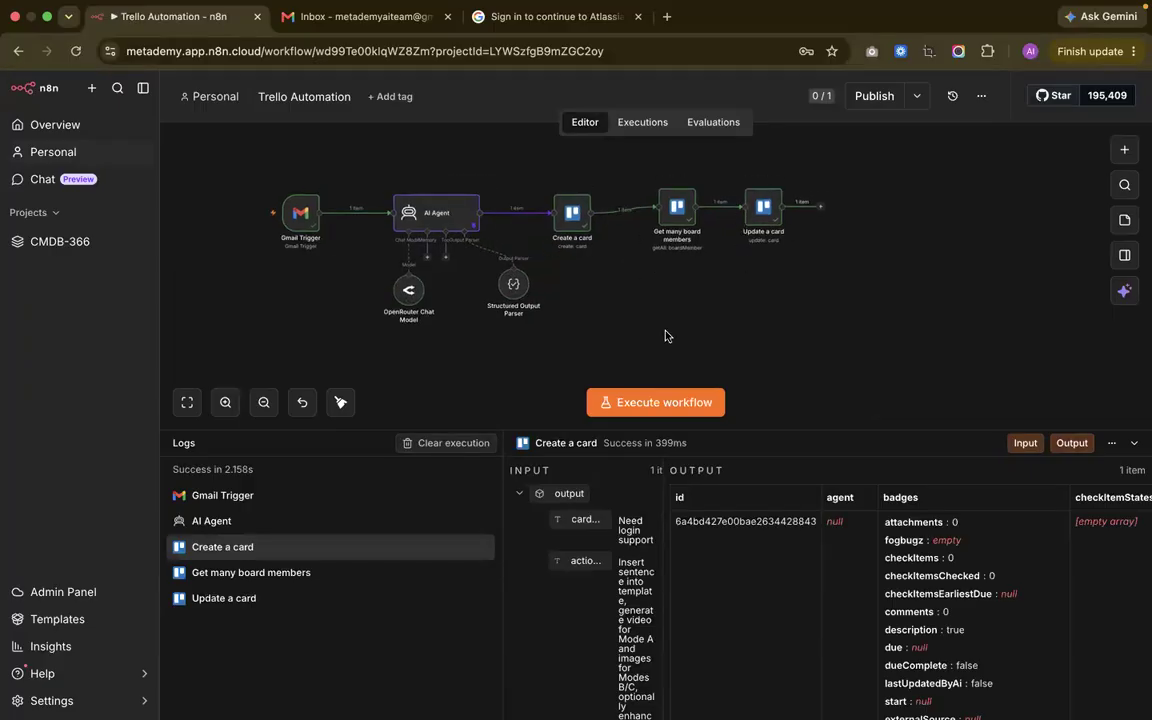
Switch to the Trello Support board, open the newly added last Backlog card, examine its description, and close it
{"action": "key", "text": "ctrl+Left"}
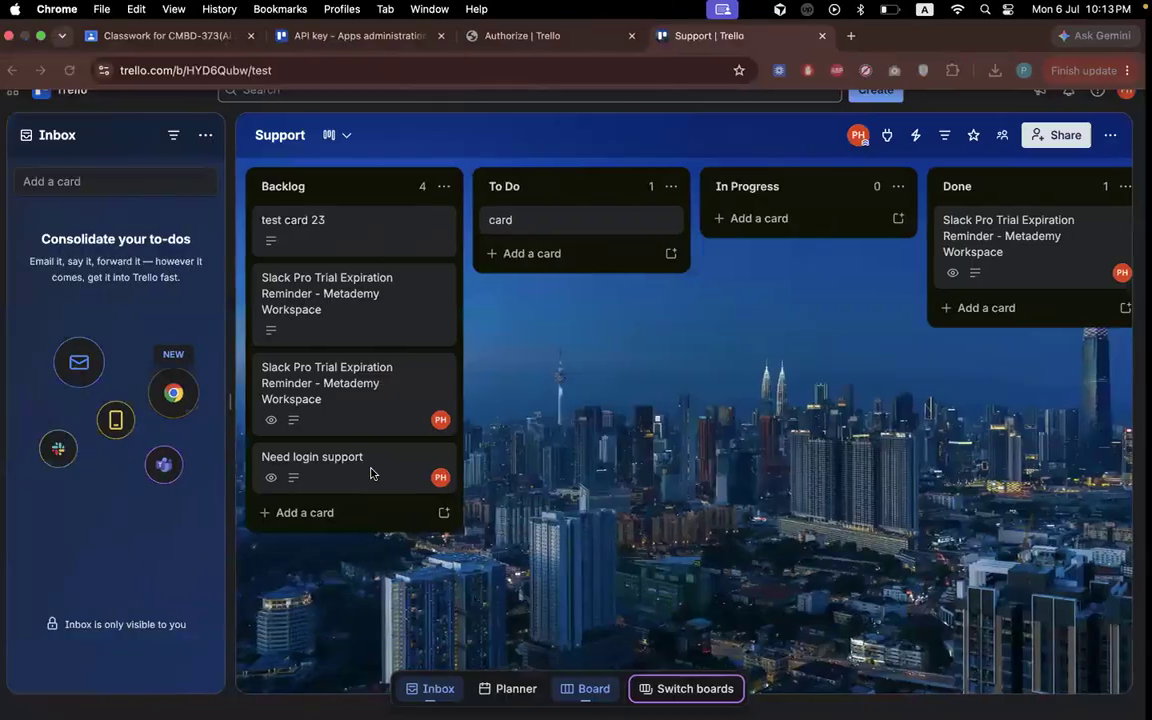
{"action": "left_click", "coordinate": [337, 529]}
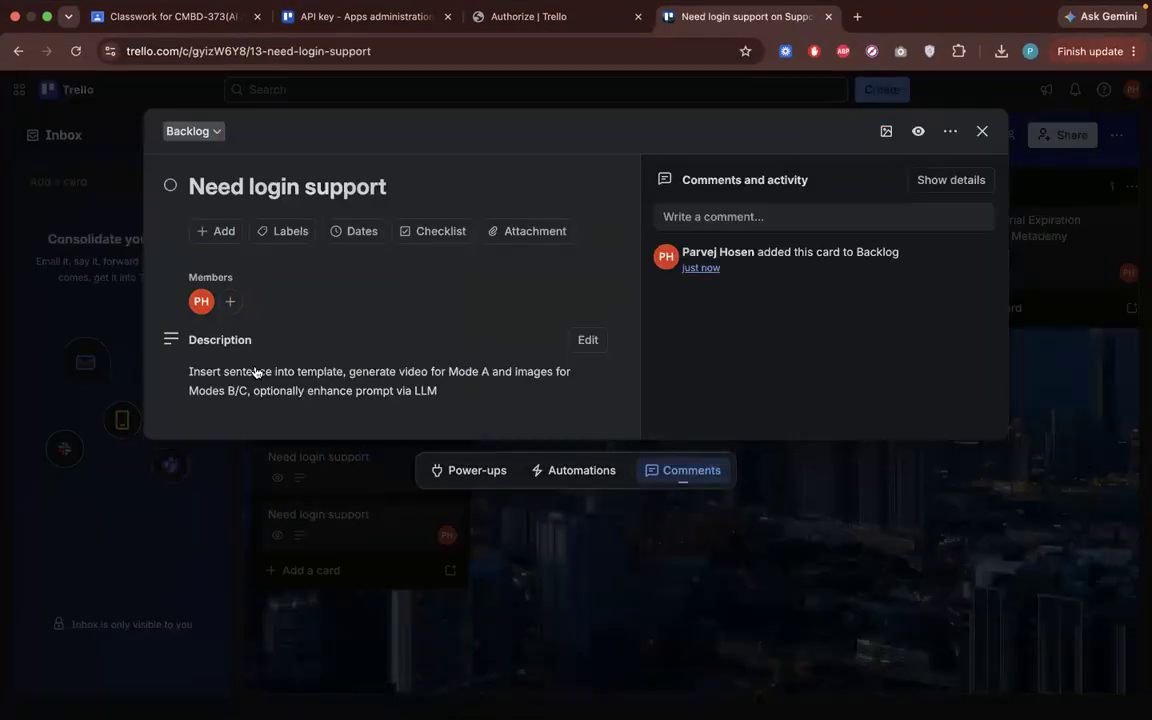
{"action": "left_click_drag", "start_coordinate": [447, 398], "coordinate": [173, 375]}
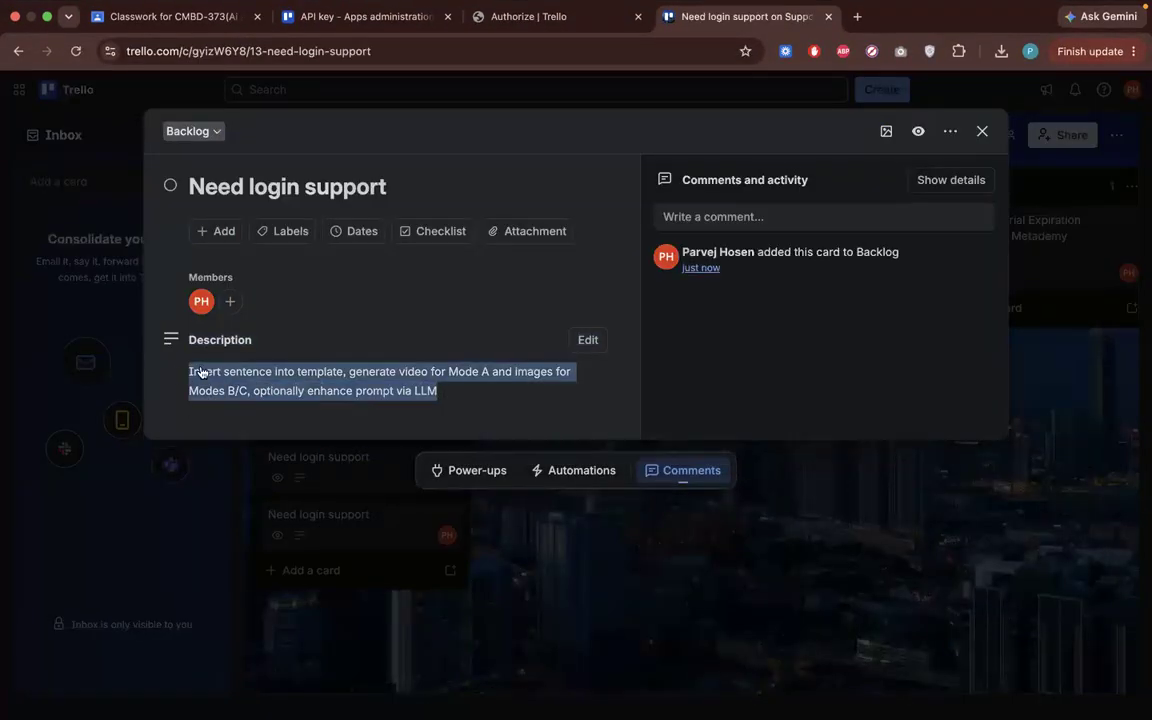
{"action": "left_click", "coordinate": [303, 391]}
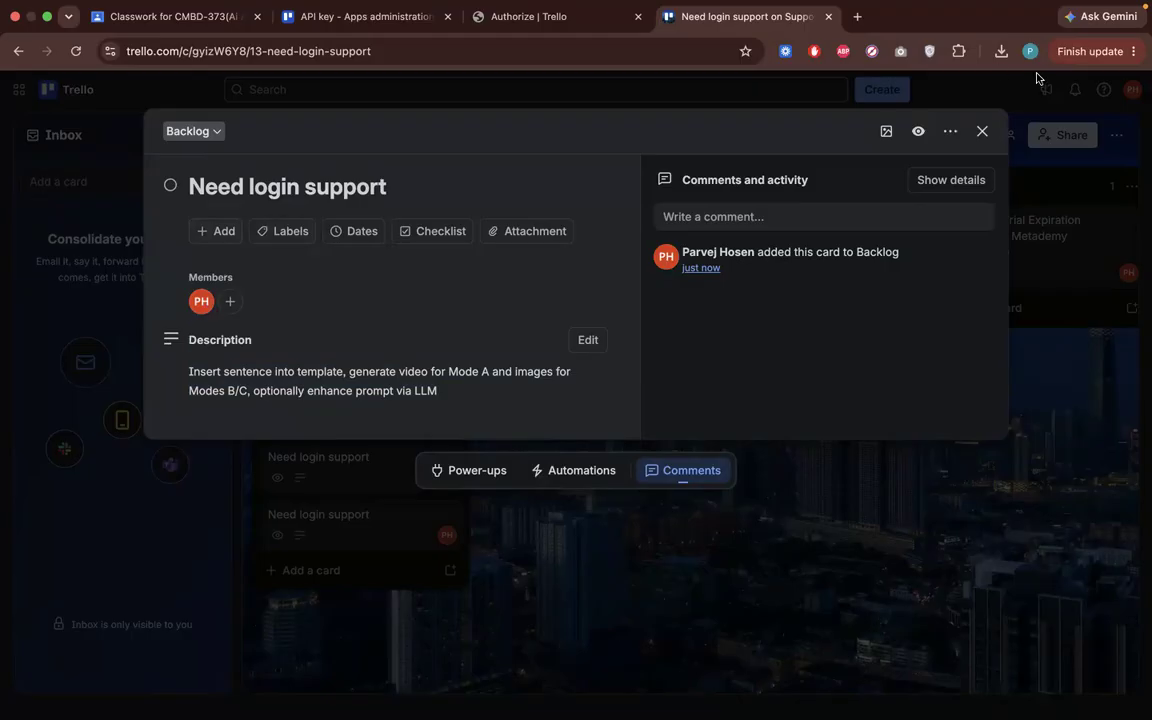
{"action": "left_click", "coordinate": [982, 131]}
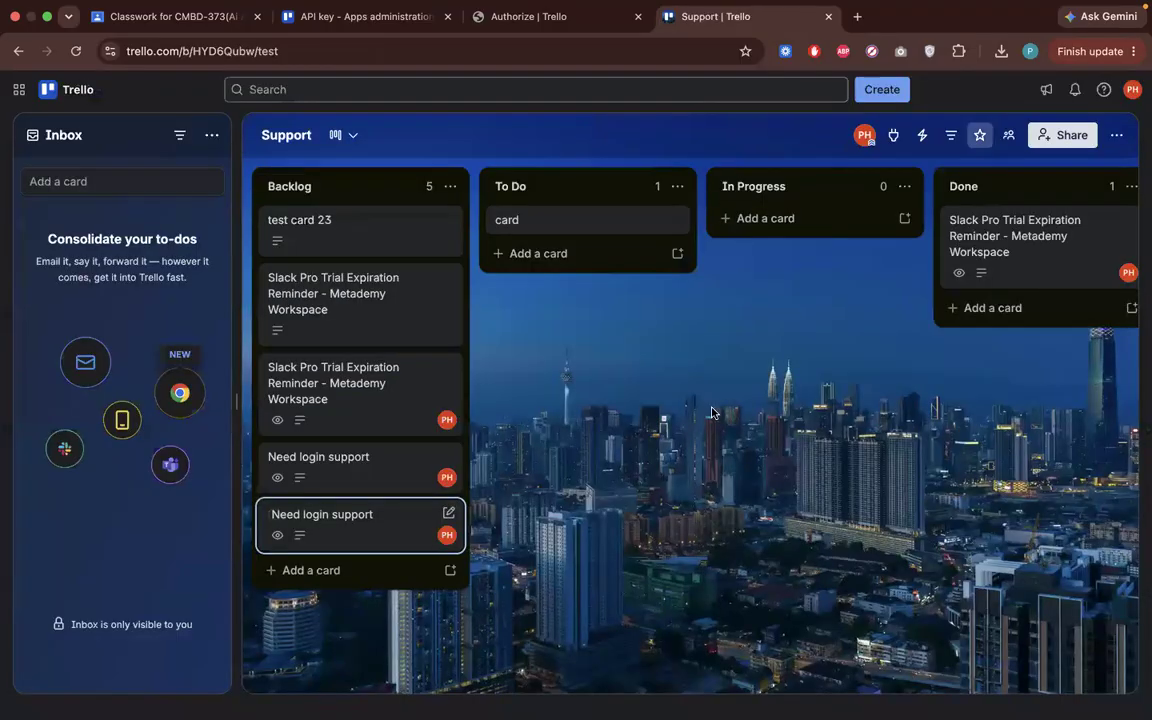
Review the Support board's lists from Backlog across to Done and back
{"action": "scroll", "coordinate": [389, 478], "scroll_direction": "right", "scroll_amount": 2}
{"action": "scroll", "coordinate": [505, 520], "scroll_direction": "left", "scroll_amount": 2}
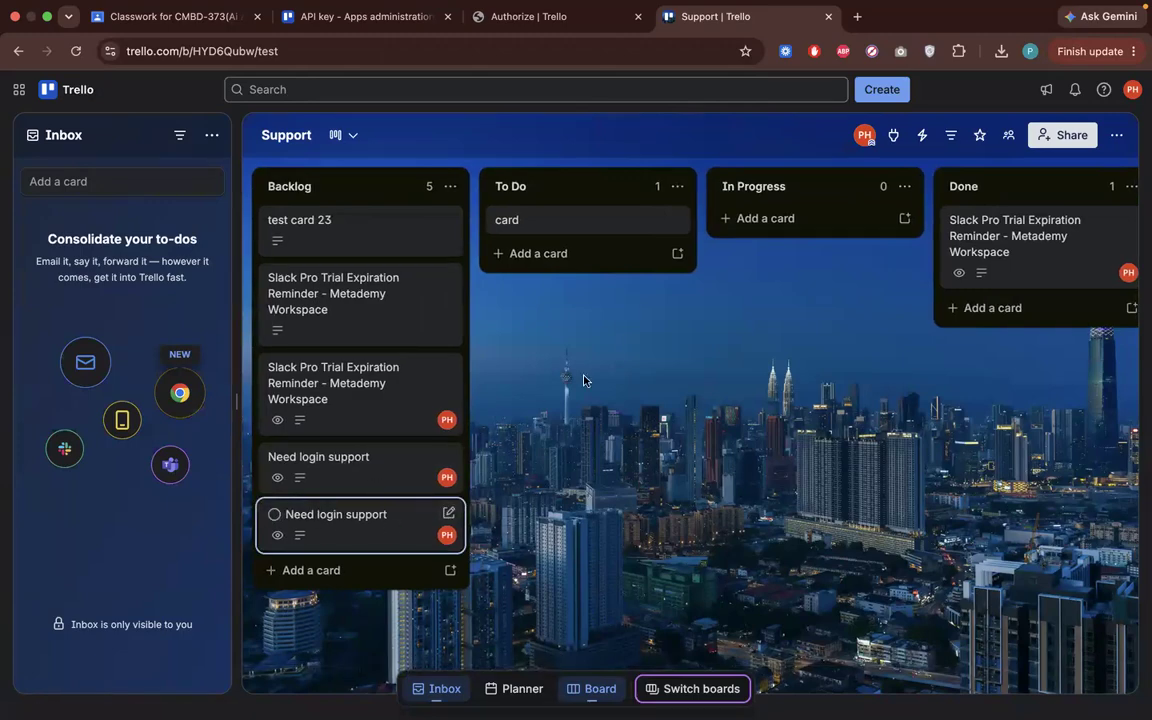
{"action": "scroll", "coordinate": [590, 378], "scroll_direction": "right", "scroll_amount": 6}
{"action": "scroll", "coordinate": [591, 377], "scroll_direction": "left", "scroll_amount": 6}
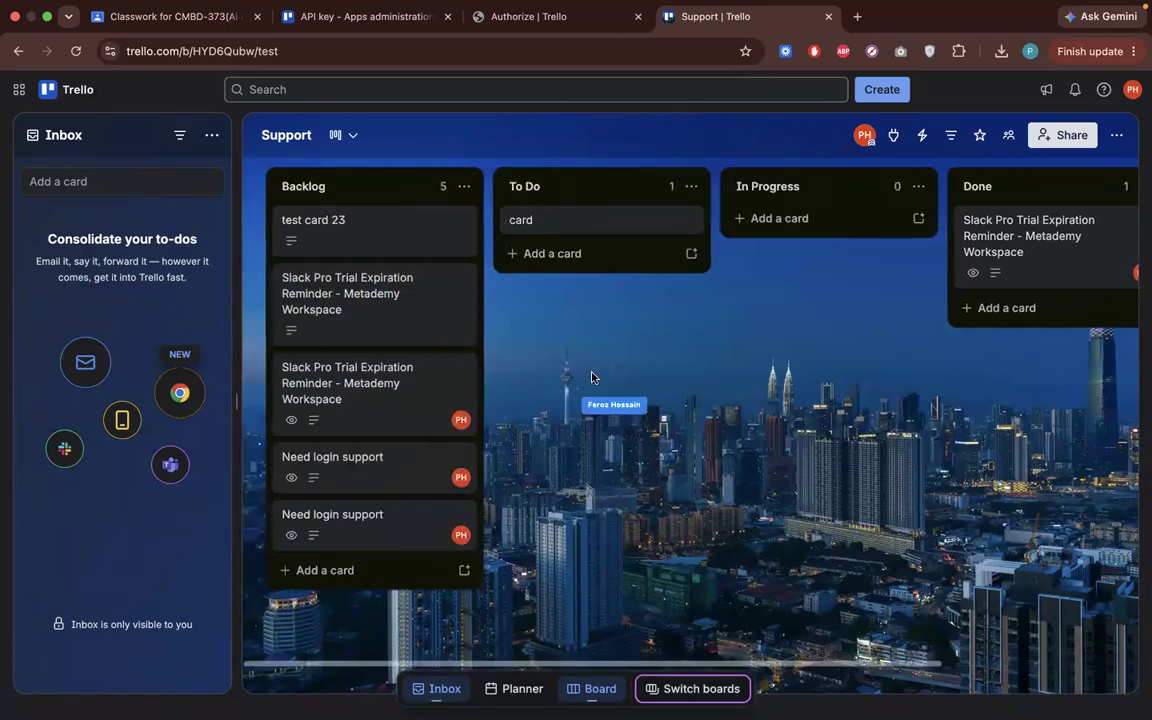
{"action": "key", "text": "ctrl+Left"}
{"action": "key", "text": "ctrl+Right"}
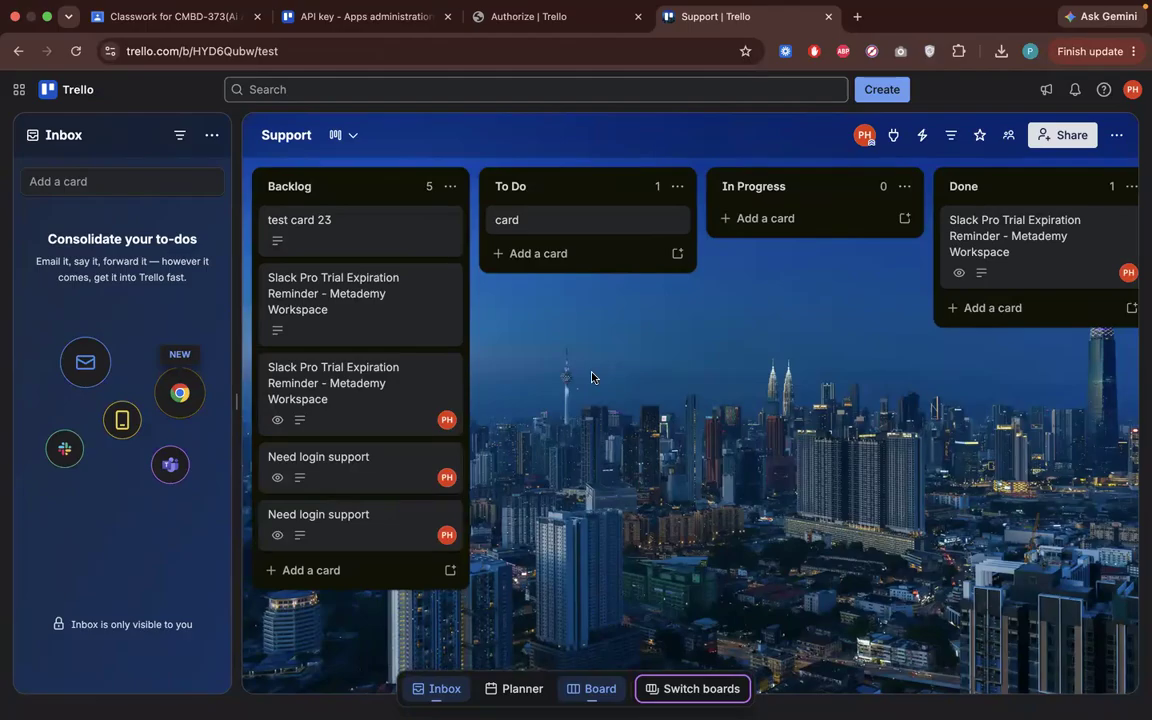
Return to n8n and create a new blank workflow in the Personal project
{"action": "key", "text": "ctrl+Right"}
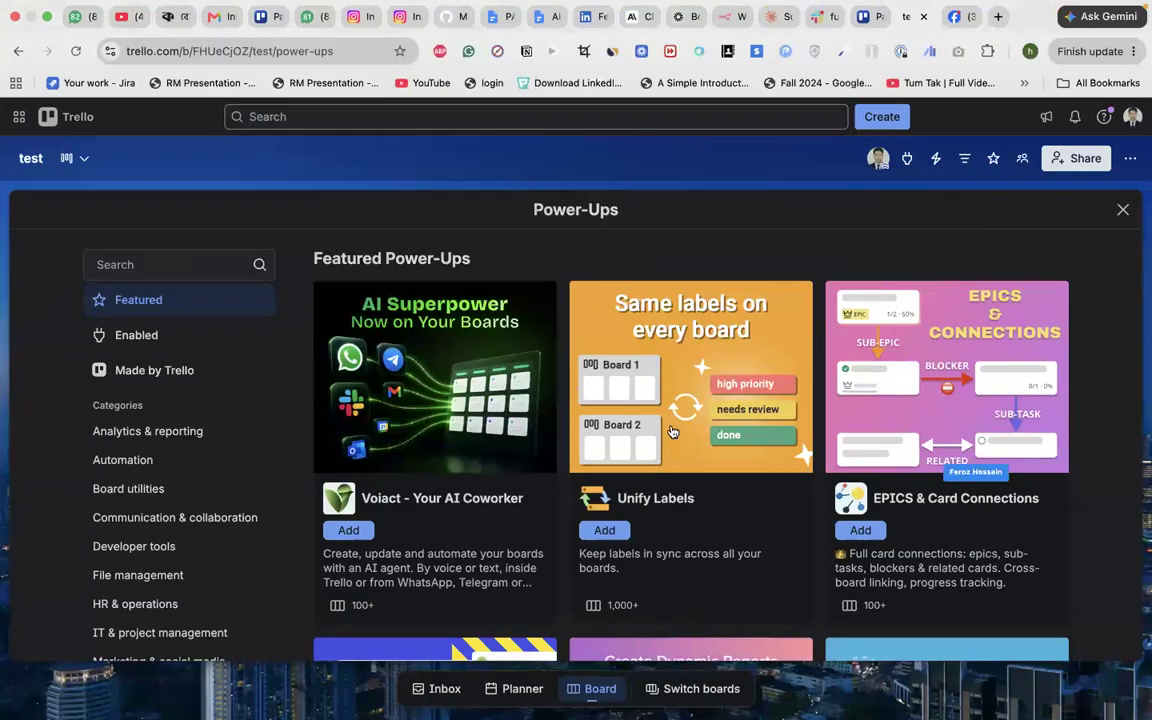
{"action": "key", "text": "ctrl+Right"}
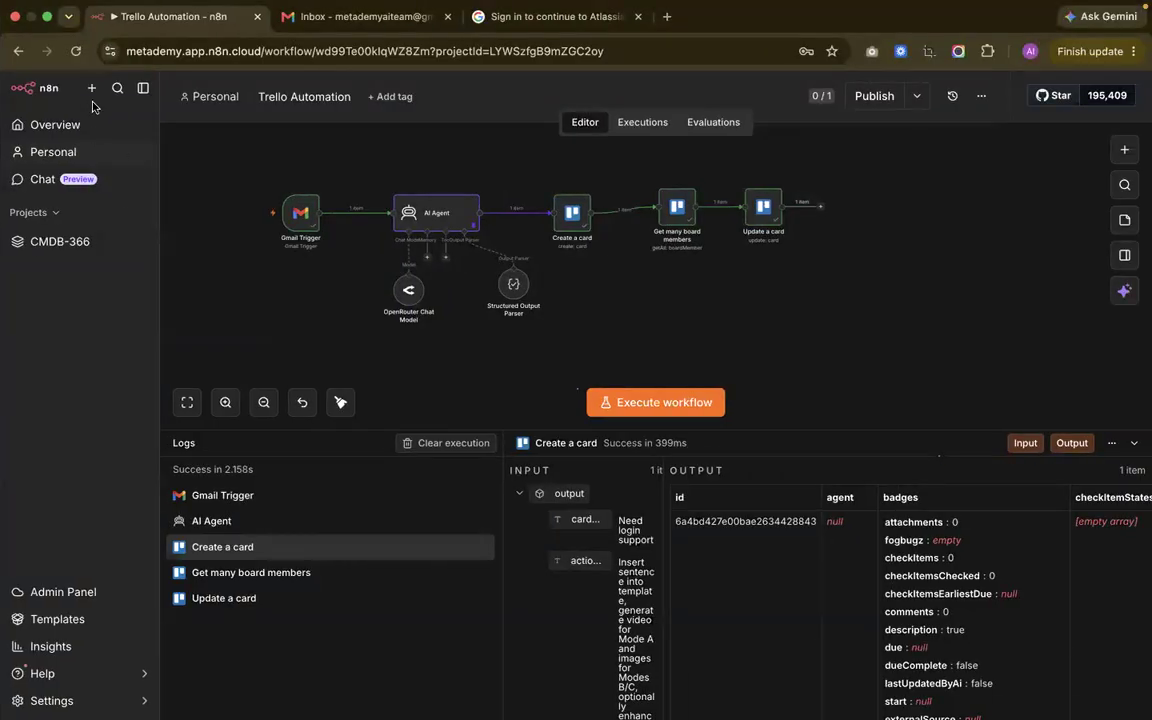
{"action": "left_click", "coordinate": [89, 93]}
{"action": "mouse_move", "coordinate": [120, 123]}
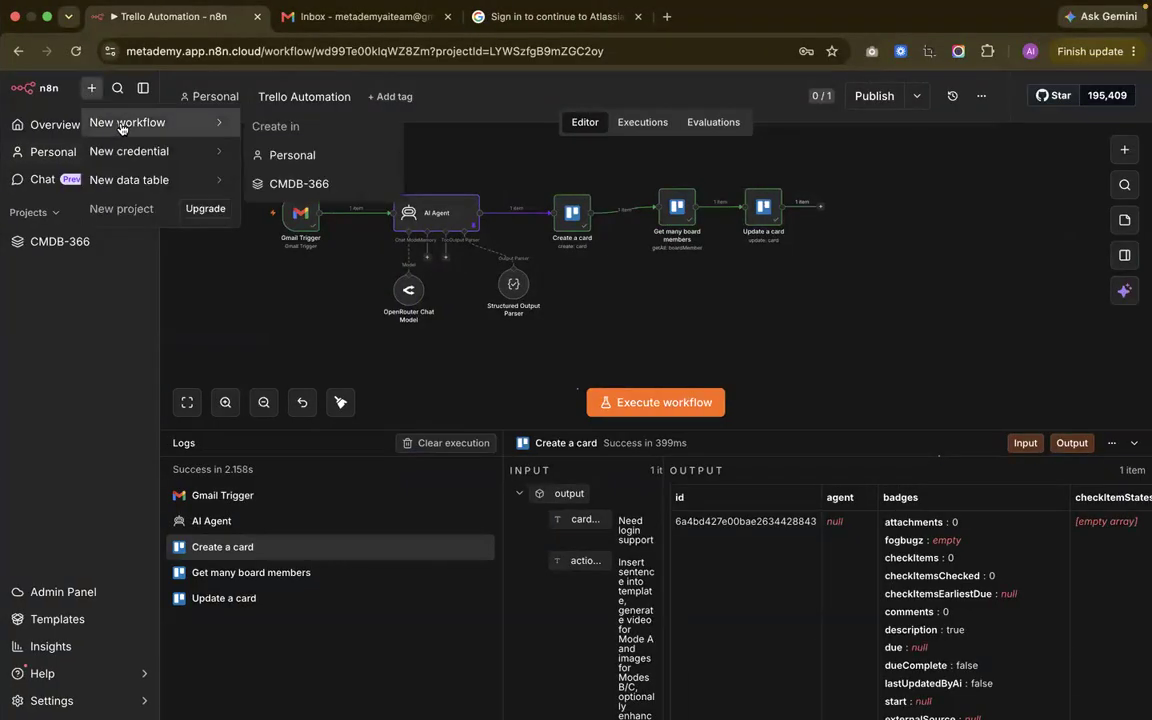
{"action": "right_click", "coordinate": [314, 155]}
{"action": "left_click", "coordinate": [362, 165]}
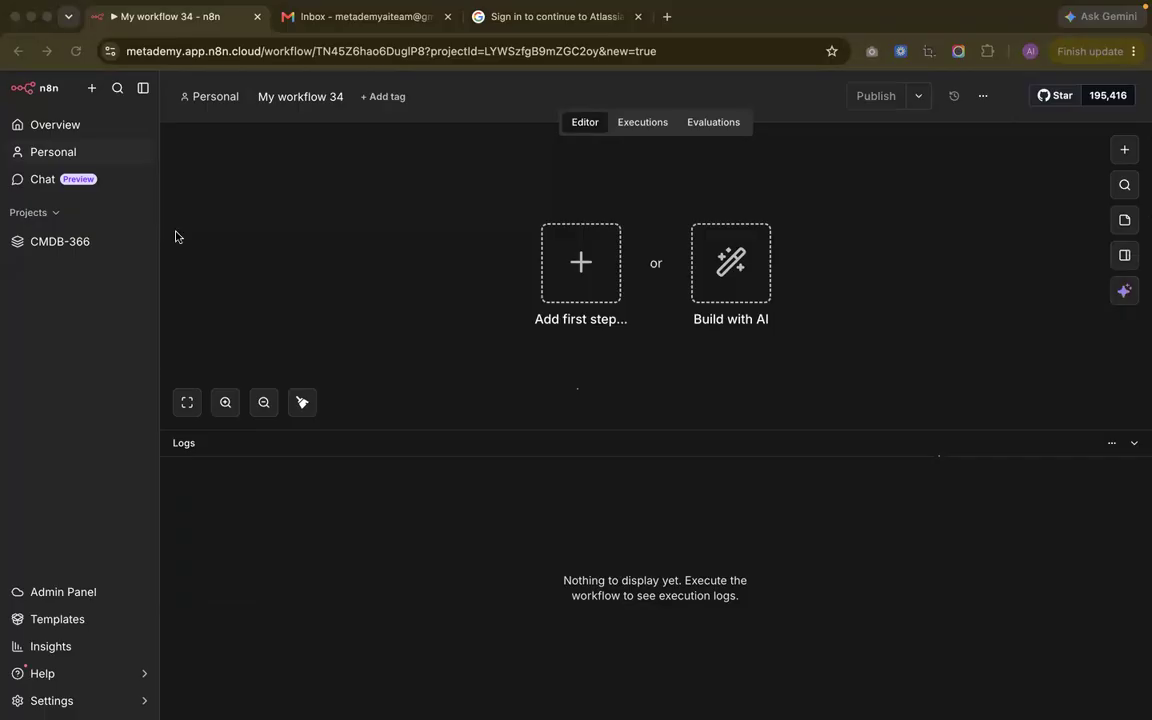
Switch from n8n back to the Support board in Trello
{"action": "key", "text": "ctrl+Left"}
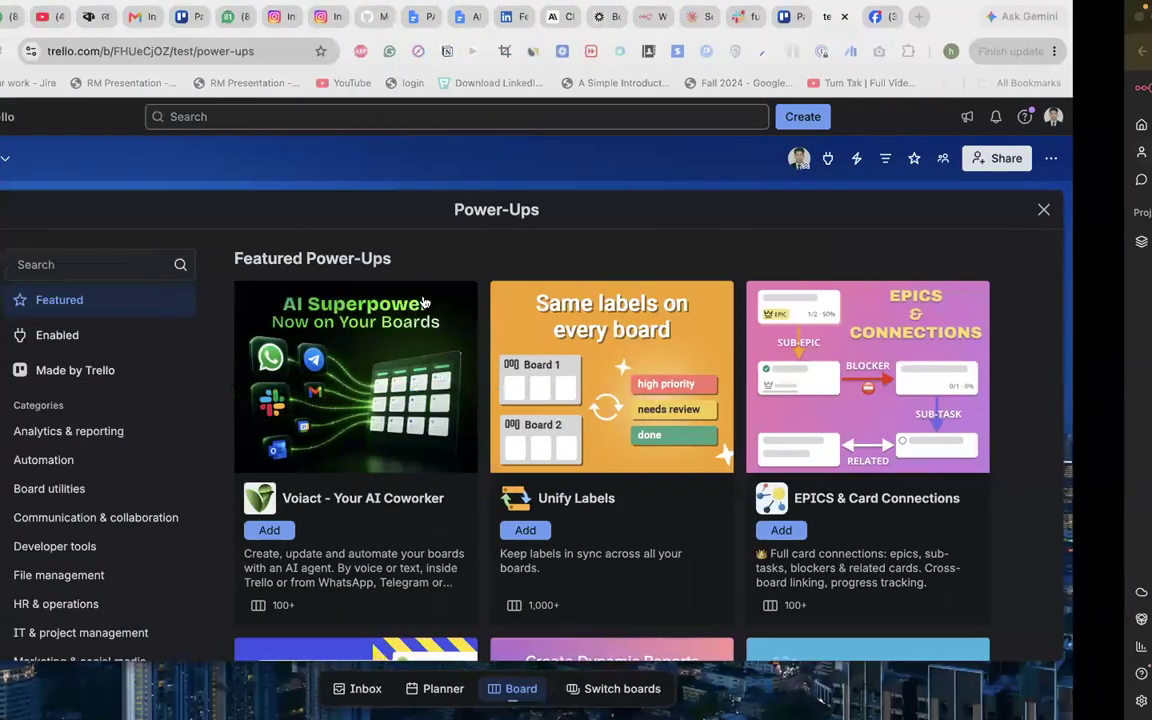
{"action": "key", "text": "ctrl+Left"}
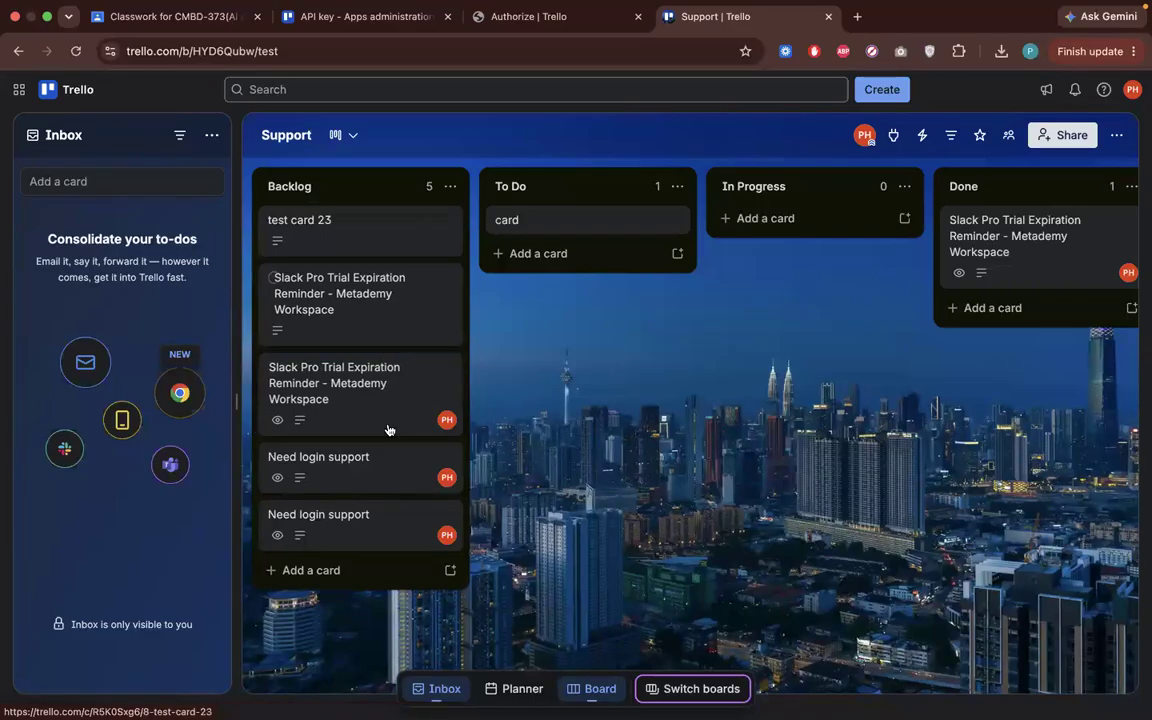
{"action": "scroll", "coordinate": [620, 336], "scroll_direction": "right", "scroll_amount": 2}
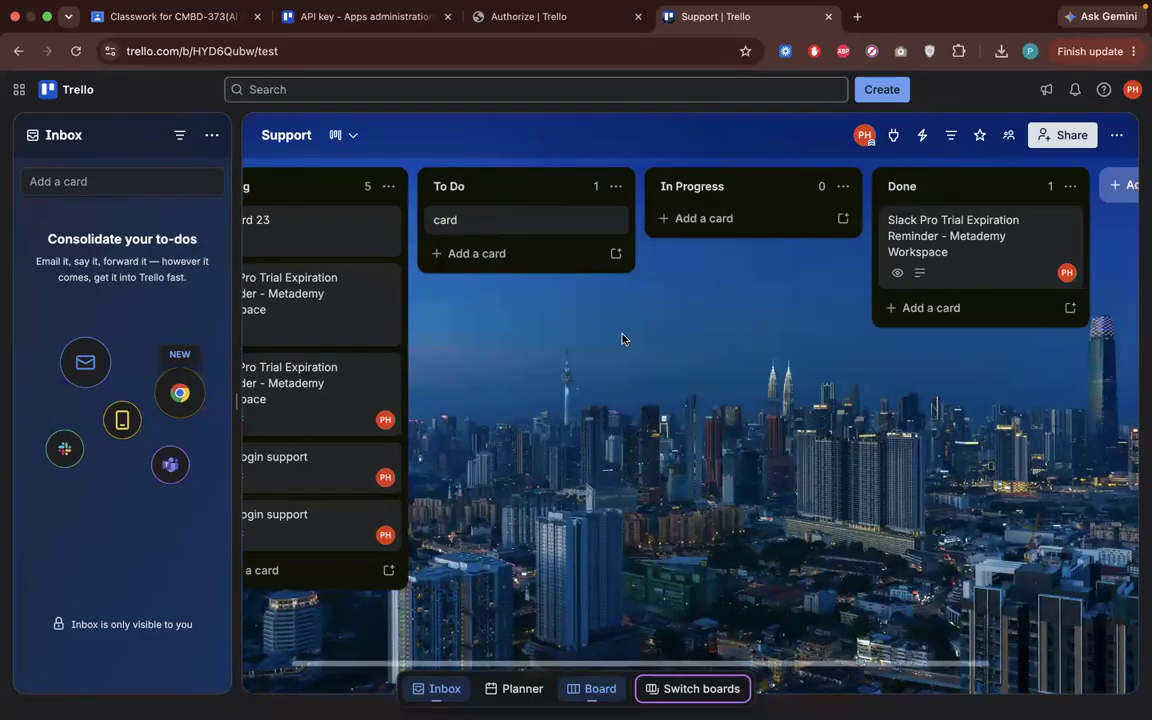
{"action": "left_click", "coordinate": [366, 18]}
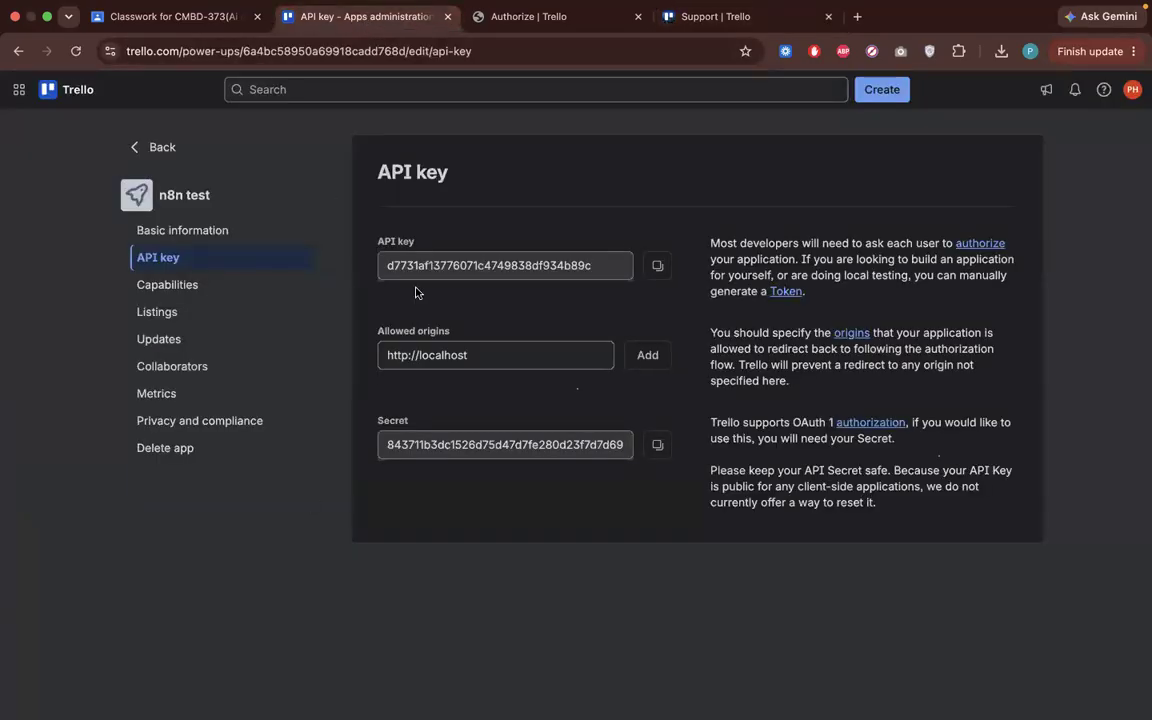
{"action": "left_click_drag", "start_coordinate": [184, 56], "coordinate": [237, 55]}
{"action": "left_click", "coordinate": [237, 55]}
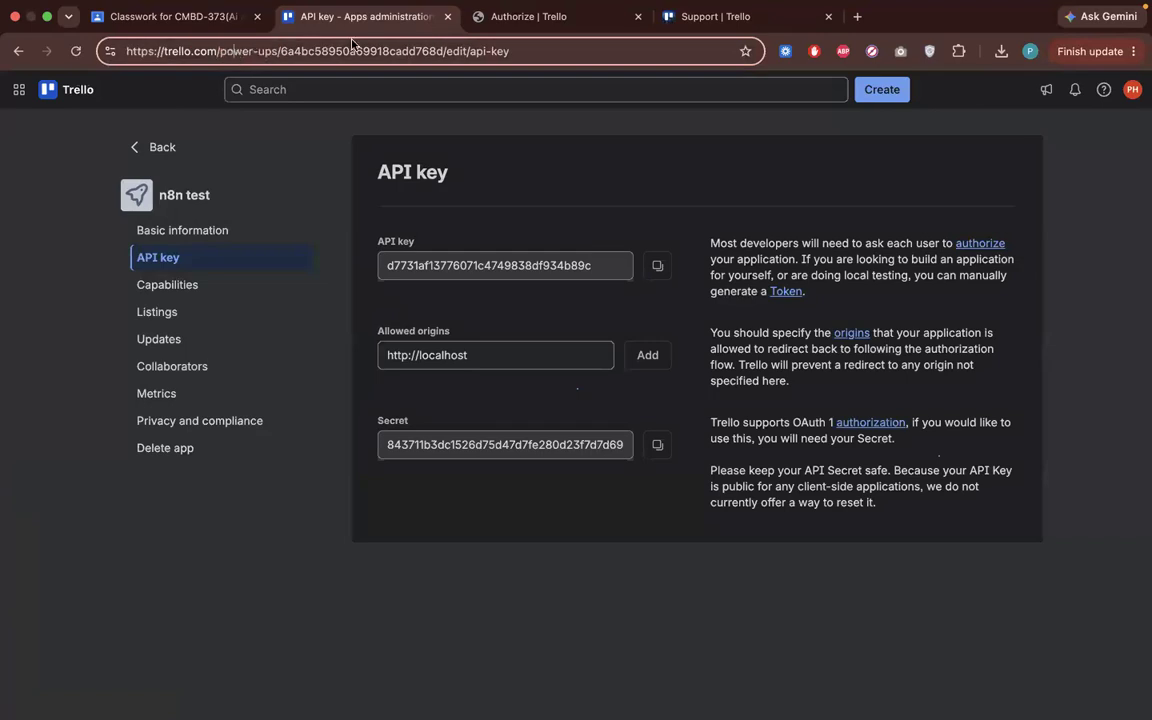
{"action": "left_click_drag", "start_coordinate": [155, 51], "coordinate": [118, 55]}
{"action": "key", "text": "super+c"}
{"action": "left_click", "coordinate": [217, 52]}
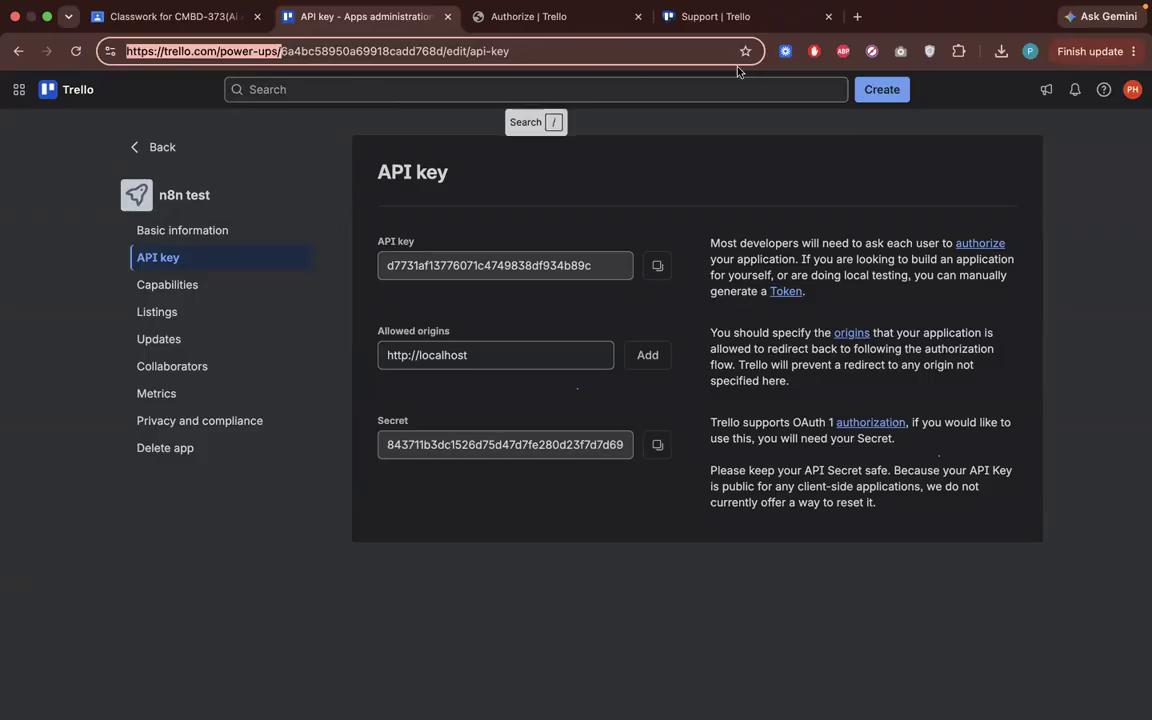
{"action": "left_click", "coordinate": [858, 17]}
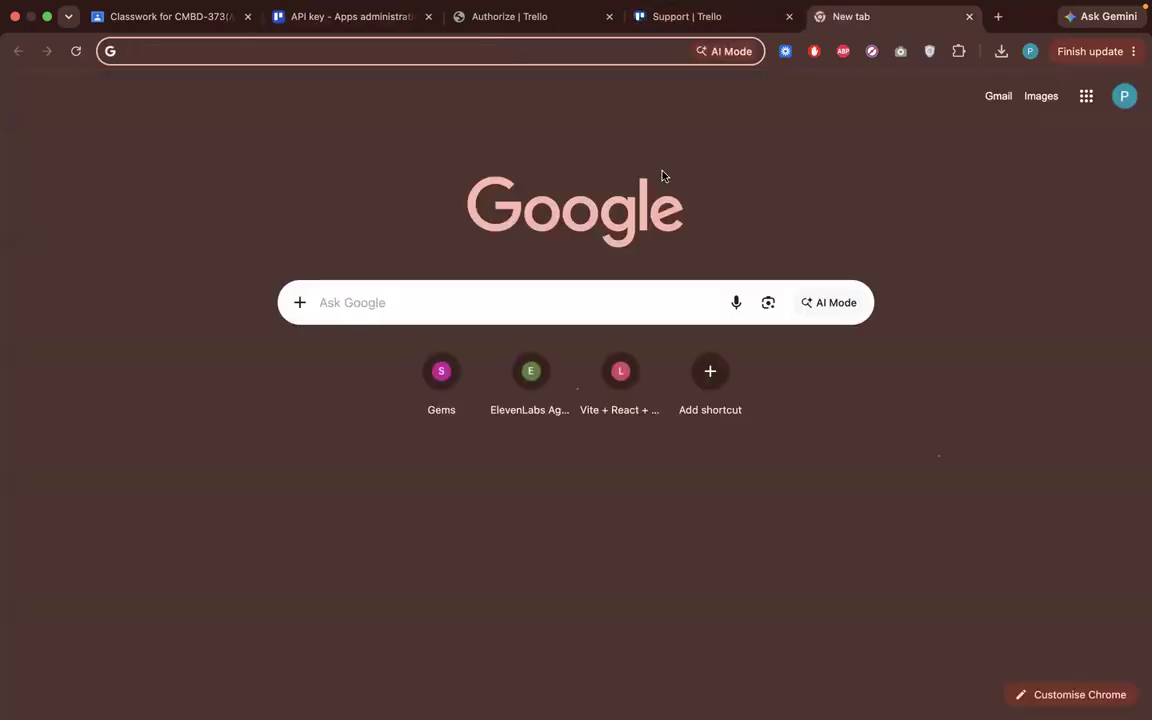
{"action": "key", "text": "super+v"}
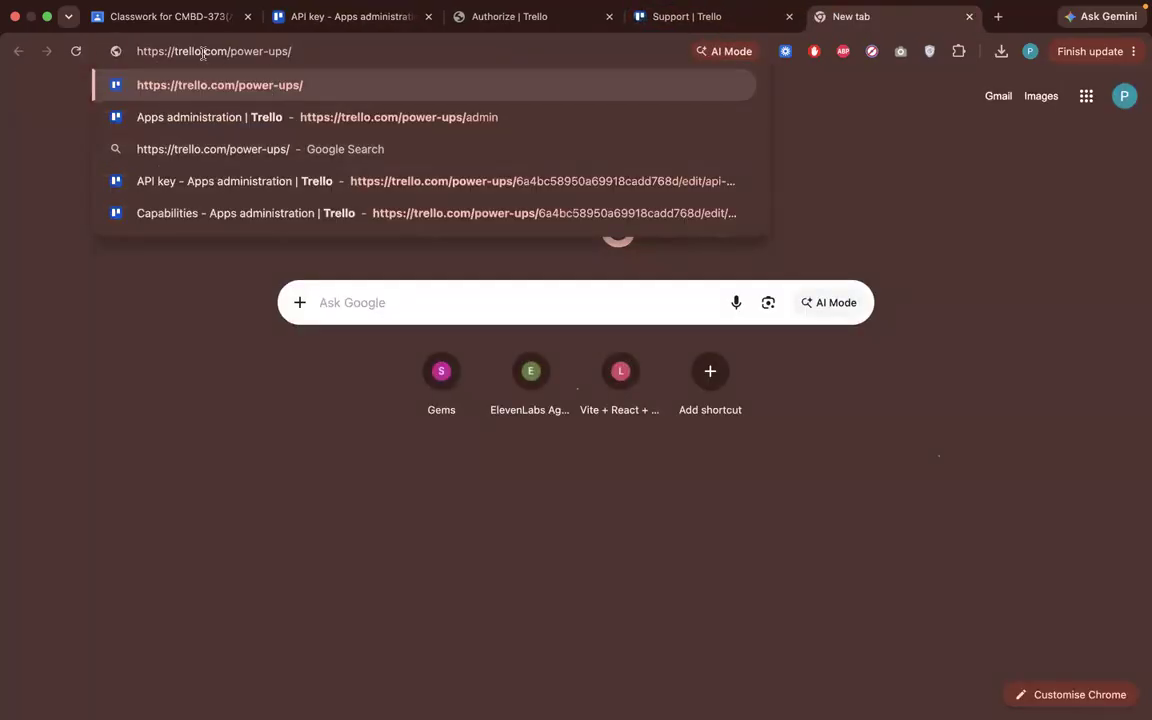
{"action": "key", "text": "Return"}
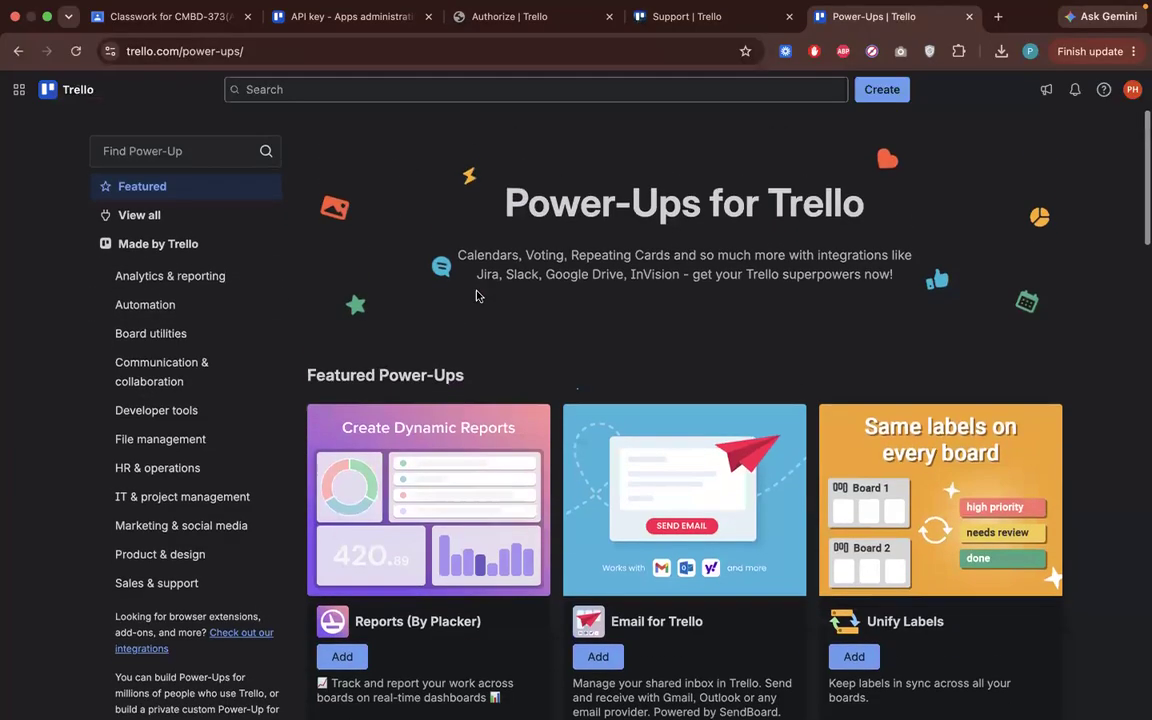
Look through the featured Power-Ups and the creation options for a way to create an app, and open the full Power-Ups listing
{"action": "scroll", "coordinate": [476, 296], "scroll_direction": "down", "scroll_amount": 9}
{"action": "scroll", "coordinate": [517, 260], "scroll_direction": "up", "scroll_amount": 9}
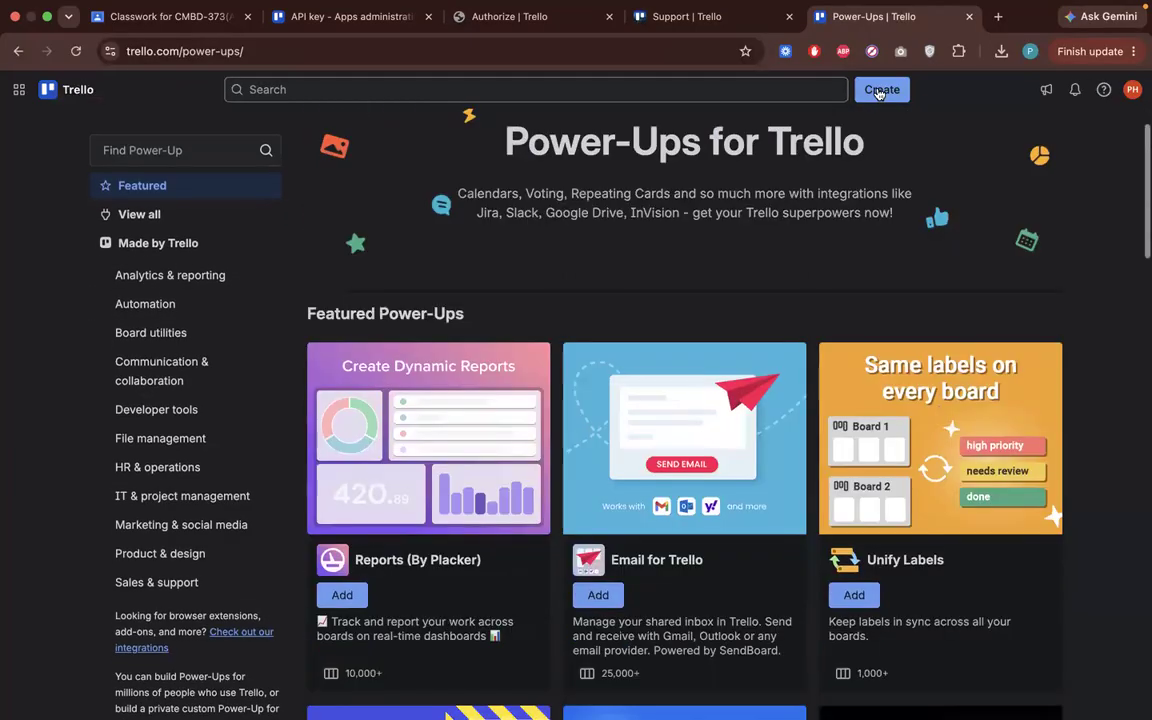
{"action": "left_click", "coordinate": [882, 89]}
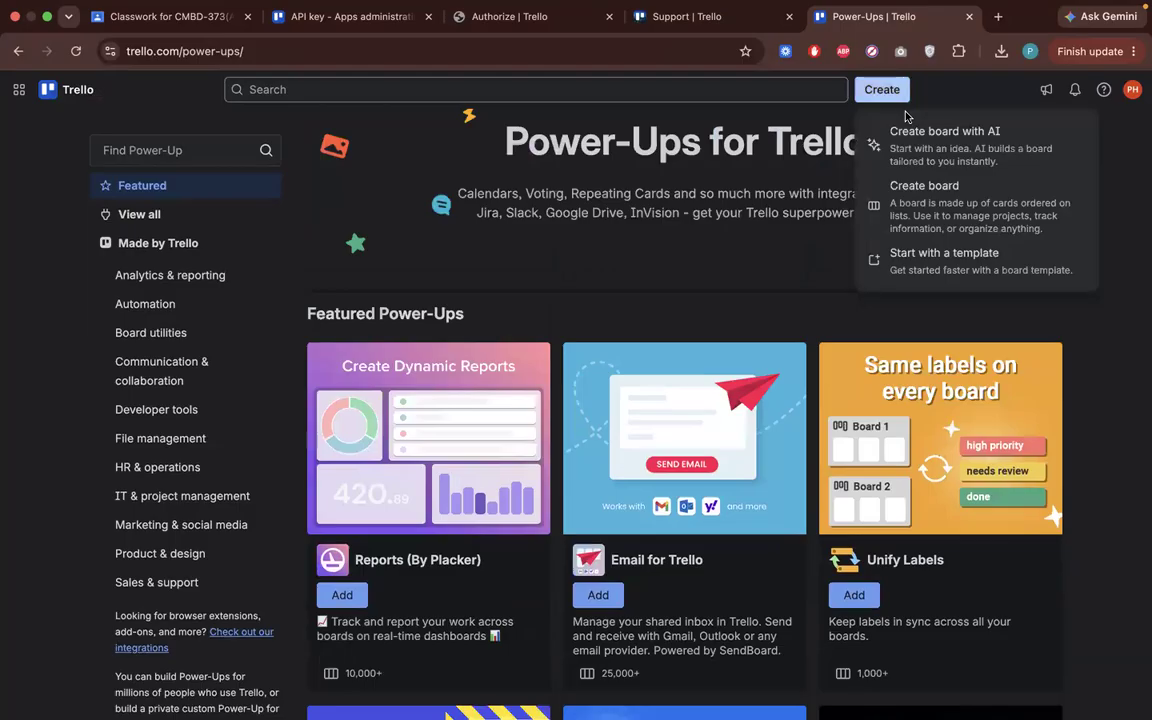
{"action": "left_click", "coordinate": [640, 264]}
{"action": "scroll", "coordinate": [640, 264], "scroll_direction": "down", "scroll_amount": 1}
{"action": "scroll", "coordinate": [640, 264], "scroll_direction": "down", "scroll_amount": 12}
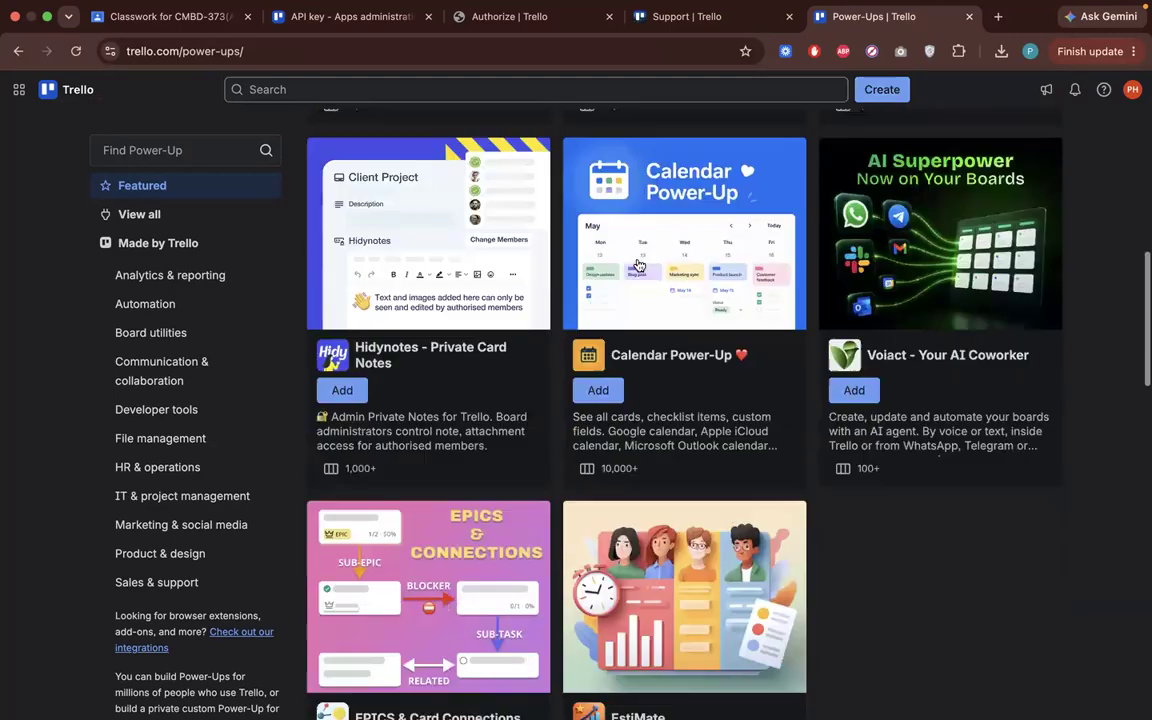
{"action": "scroll", "coordinate": [640, 264], "scroll_direction": "down", "scroll_amount": 10}
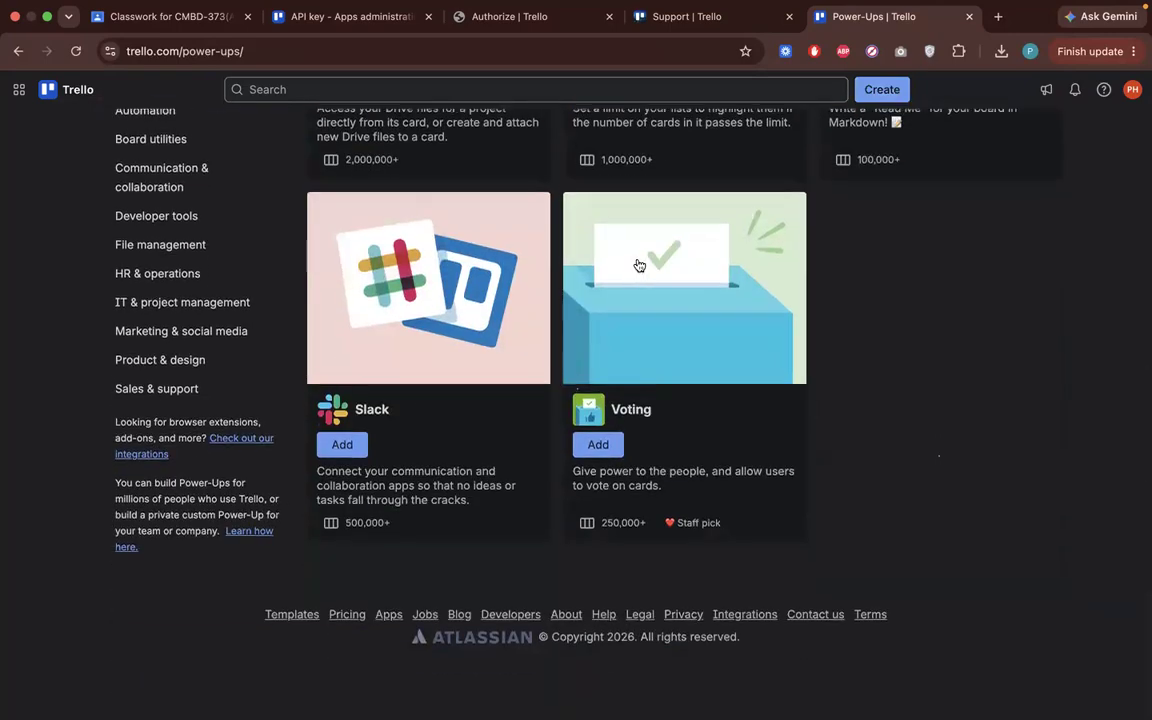
{"action": "scroll", "coordinate": [566, 244], "scroll_direction": "up", "scroll_amount": 15}
{"action": "scroll", "coordinate": [566, 244], "scroll_direction": "up", "scroll_amount": 6}
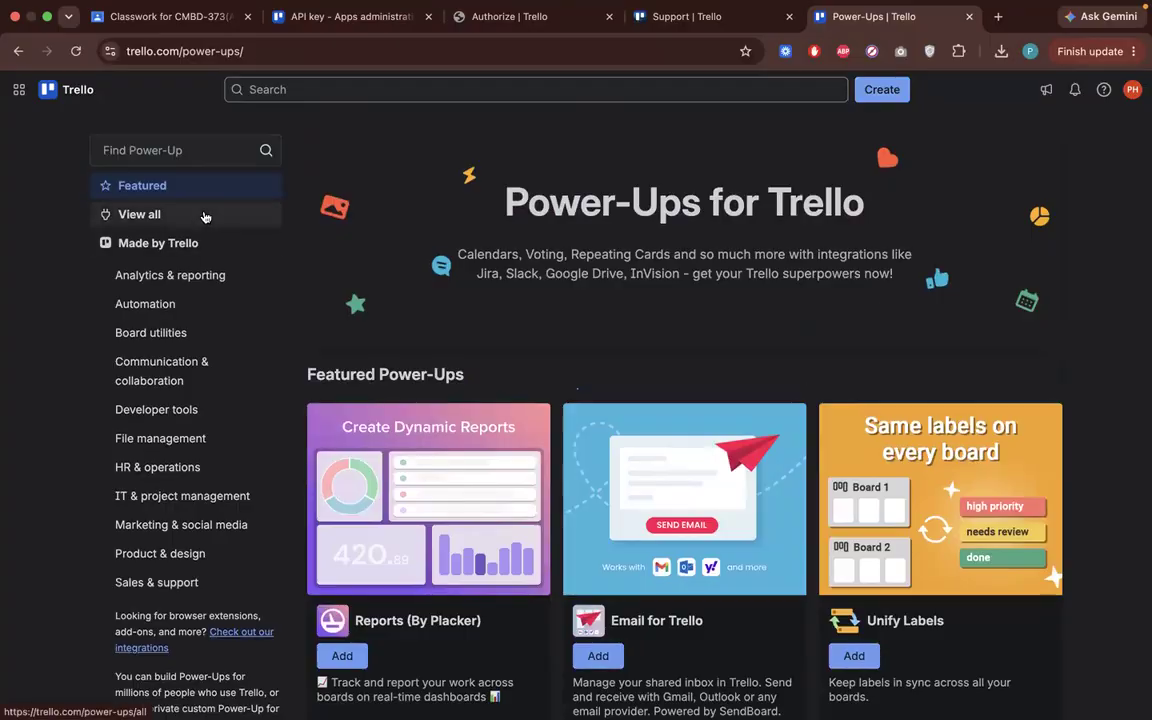
{"action": "left_click", "coordinate": [208, 218]}
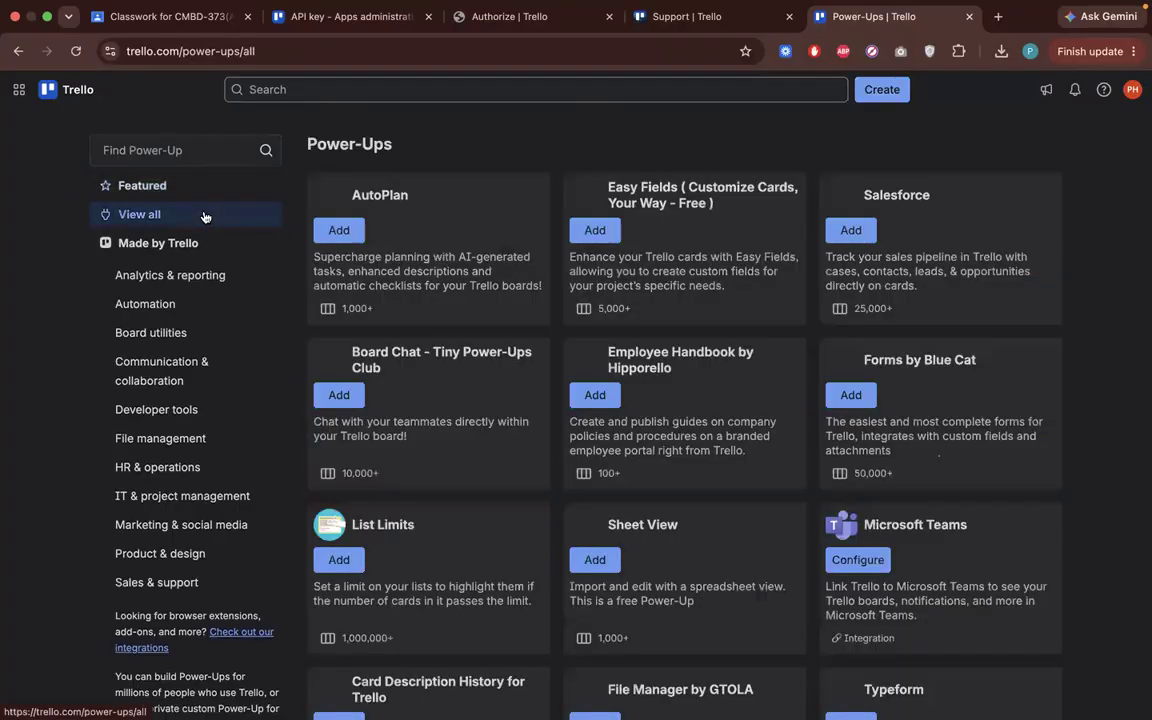
{"action": "left_click", "coordinate": [885, 93]}
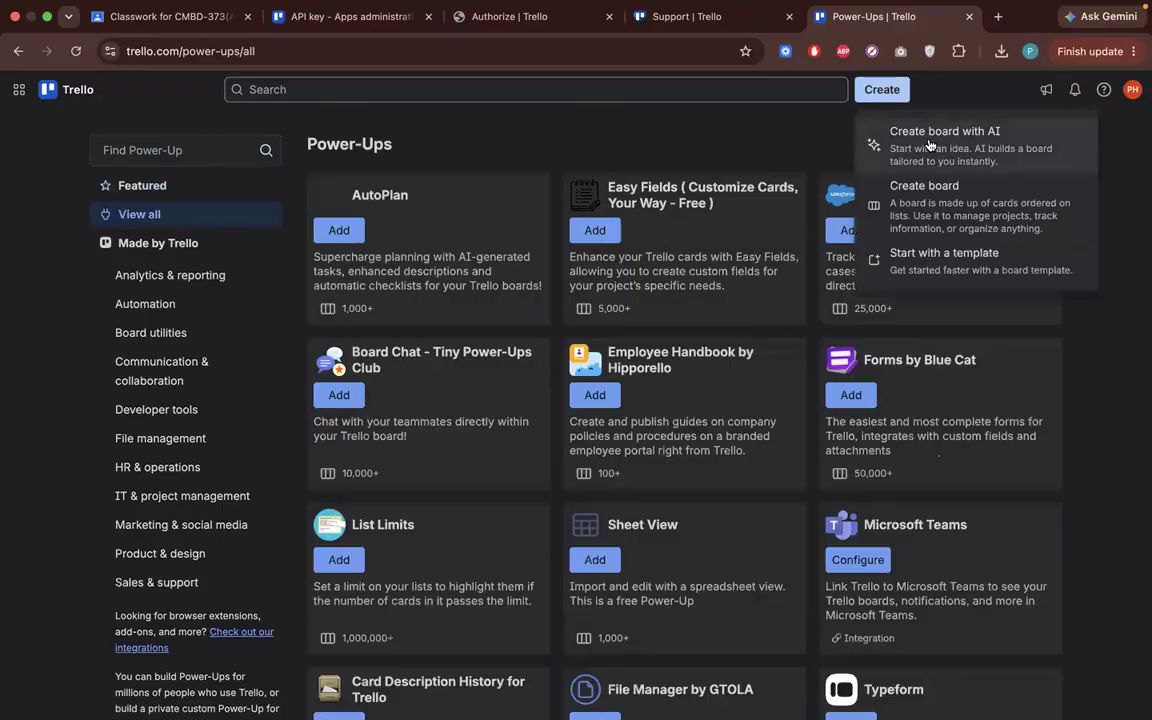
{"action": "left_click", "coordinate": [996, 218]}
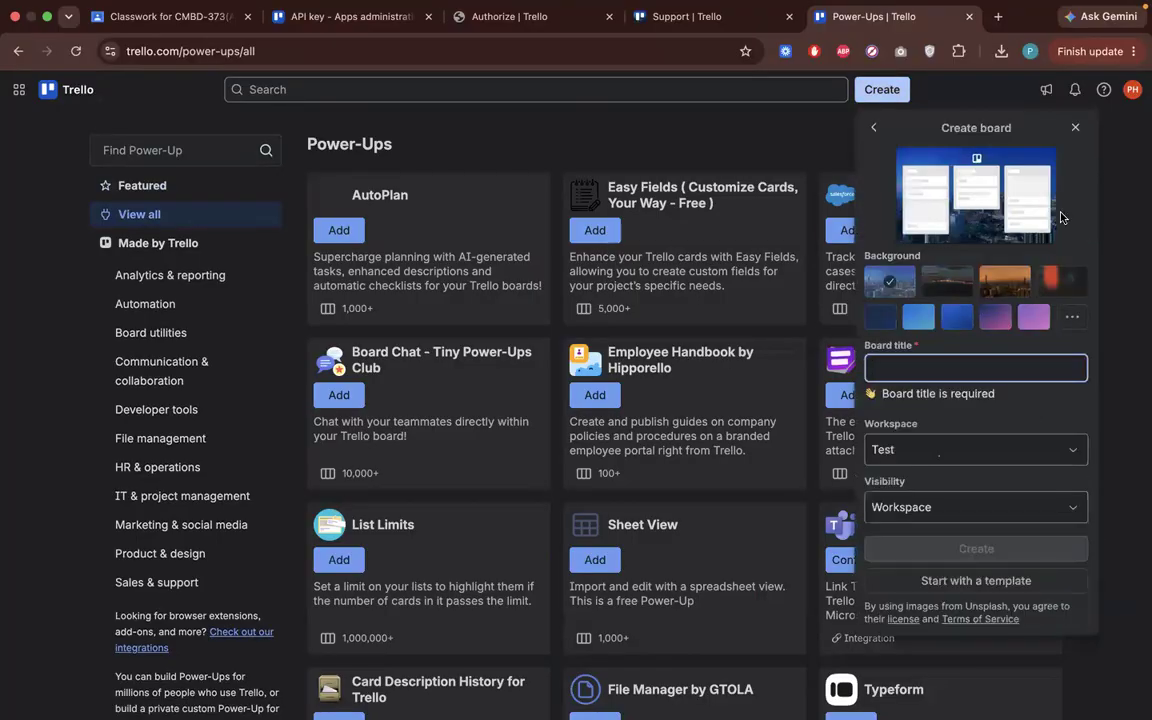
{"action": "left_click", "coordinate": [1143, 243]}
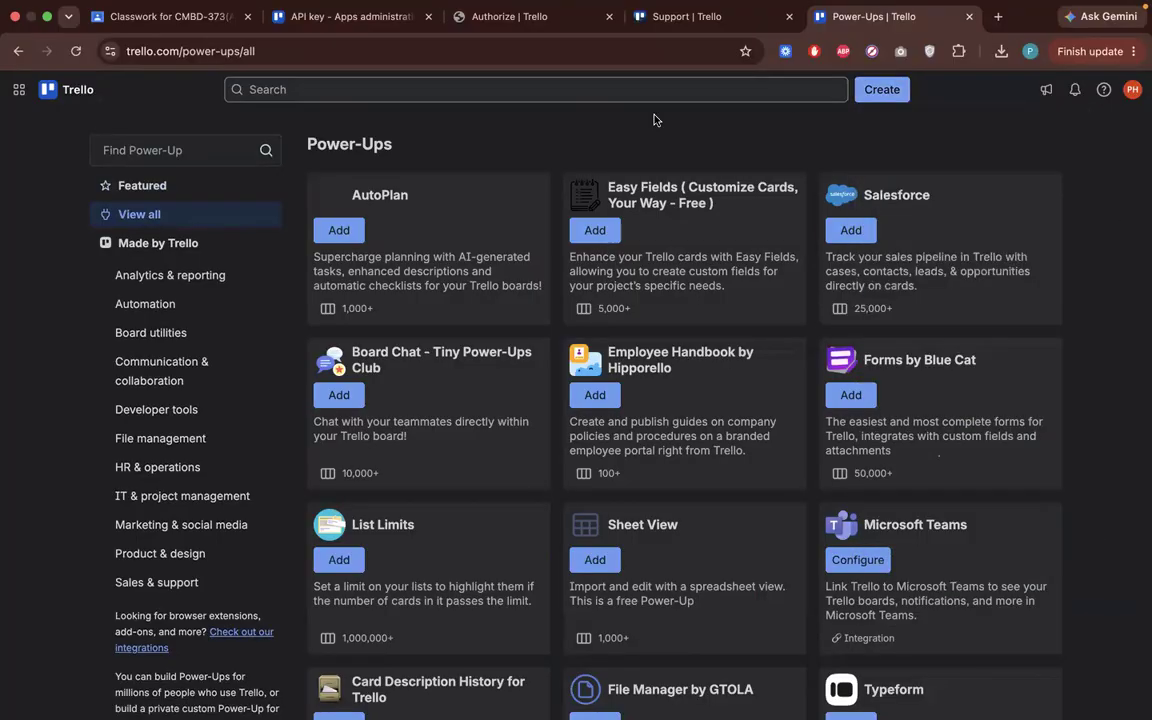
Change the address to trello.com/power-ups/admin and load the Apps administration page
{"action": "left_click", "coordinate": [159, 52]}
{"action": "left_click", "coordinate": [448, 57]}
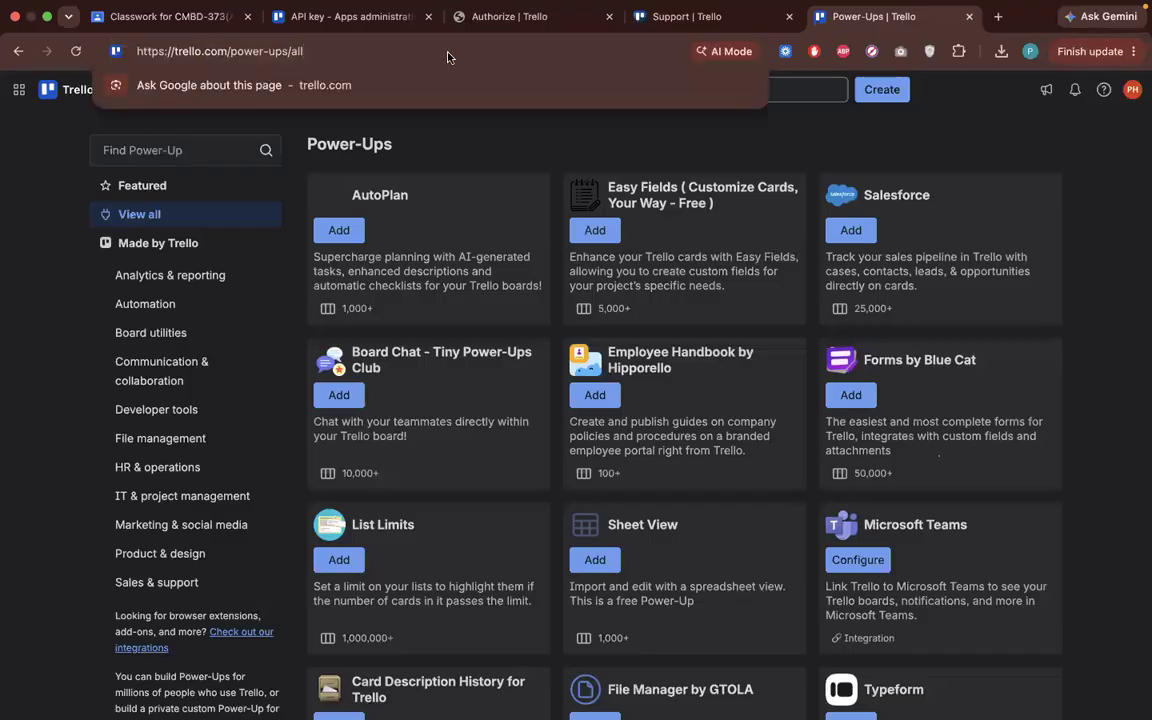
{"action": "key", "text": "BackSpace"}
{"action": "key", "text": "BackSpace"}
{"action": "key", "text": "BackSpace"}
{"action": "type", "text": "admn"}
{"action": "key", "text": "BackSpace"}
{"action": "type", "text": "in"}
{"action": "key", "text": "Return"}
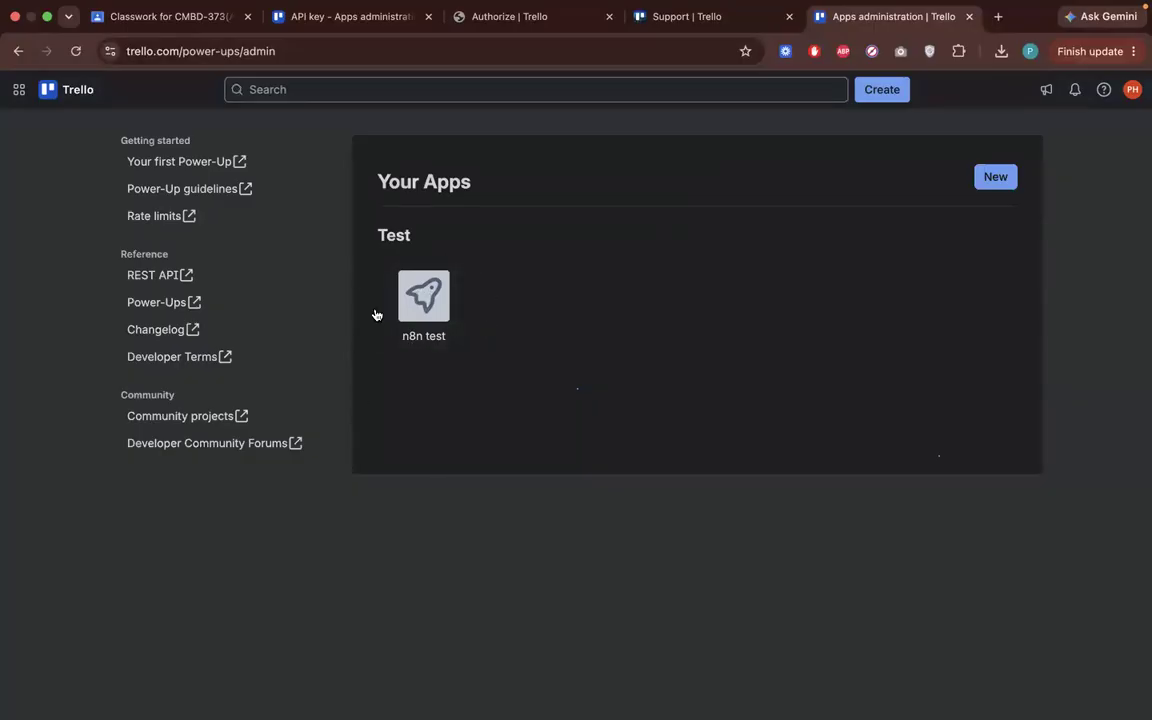
Start a new app and name it "cmbd 373"
{"action": "left_click", "coordinate": [995, 178]}
{"action": "scroll", "coordinate": [386, 329], "scroll_direction": "down", "scroll_amount": 1}
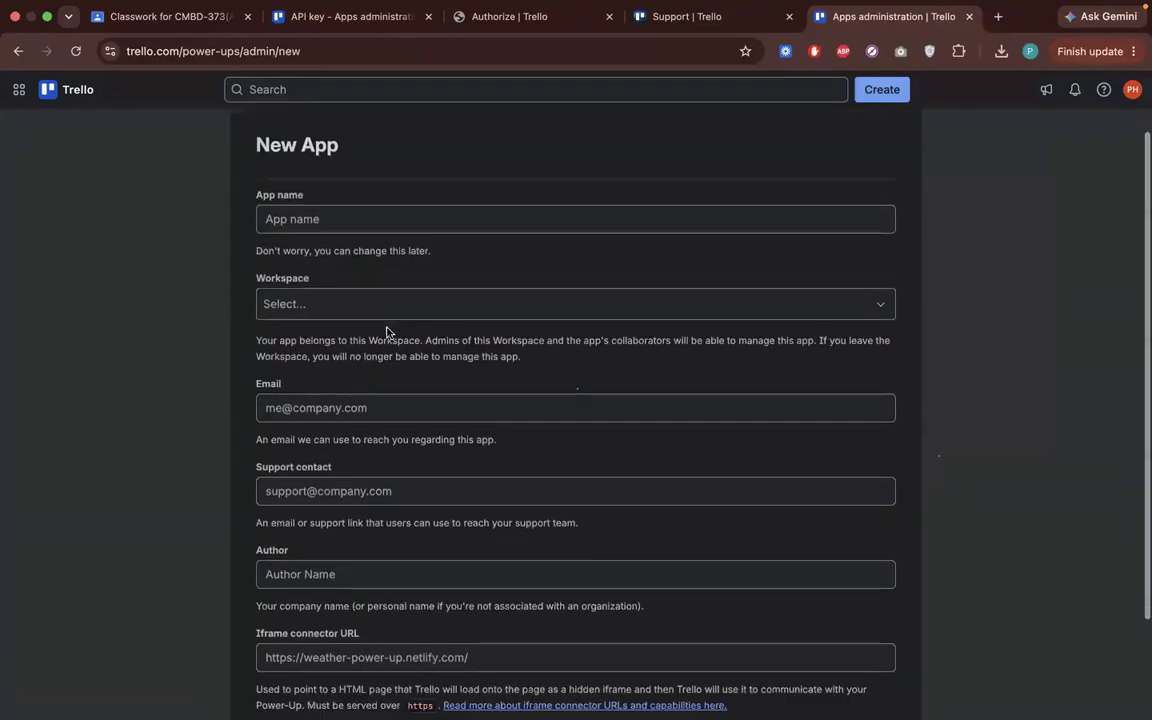
{"action": "left_click", "coordinate": [331, 214]}
{"action": "type", "text": "cmbd 373"}
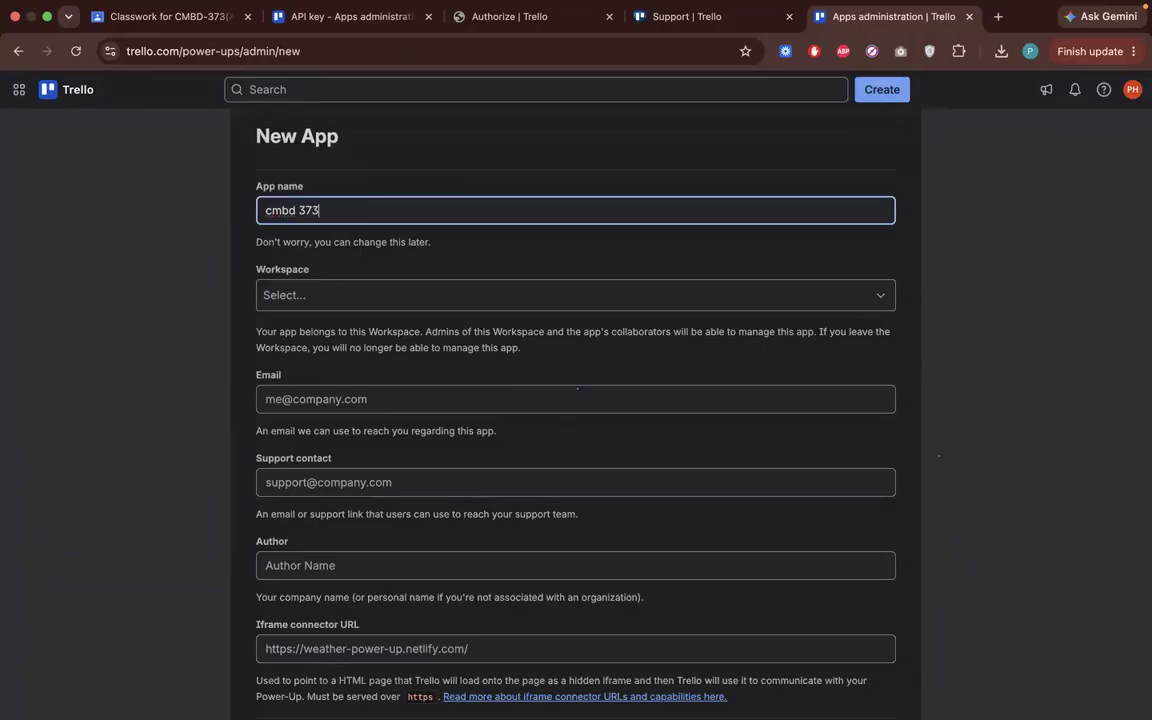
Assign the new app to the Test workspace
{"action": "left_click", "coordinate": [288, 296]}
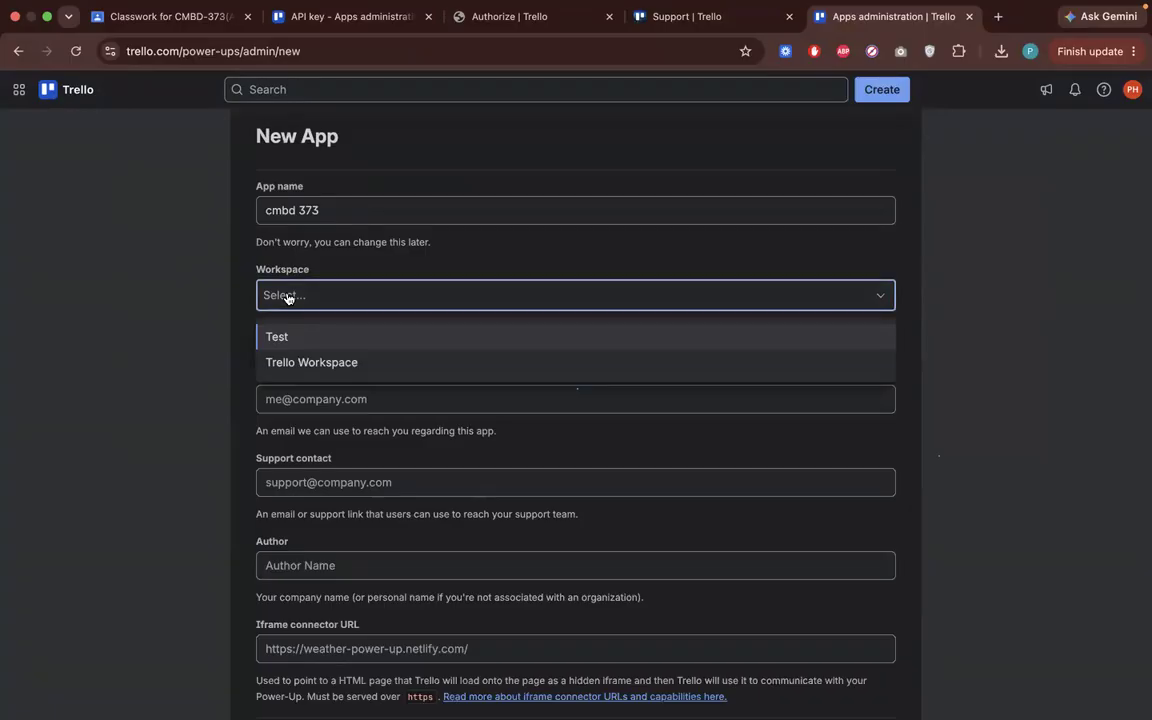
{"action": "left_click", "coordinate": [325, 22]}
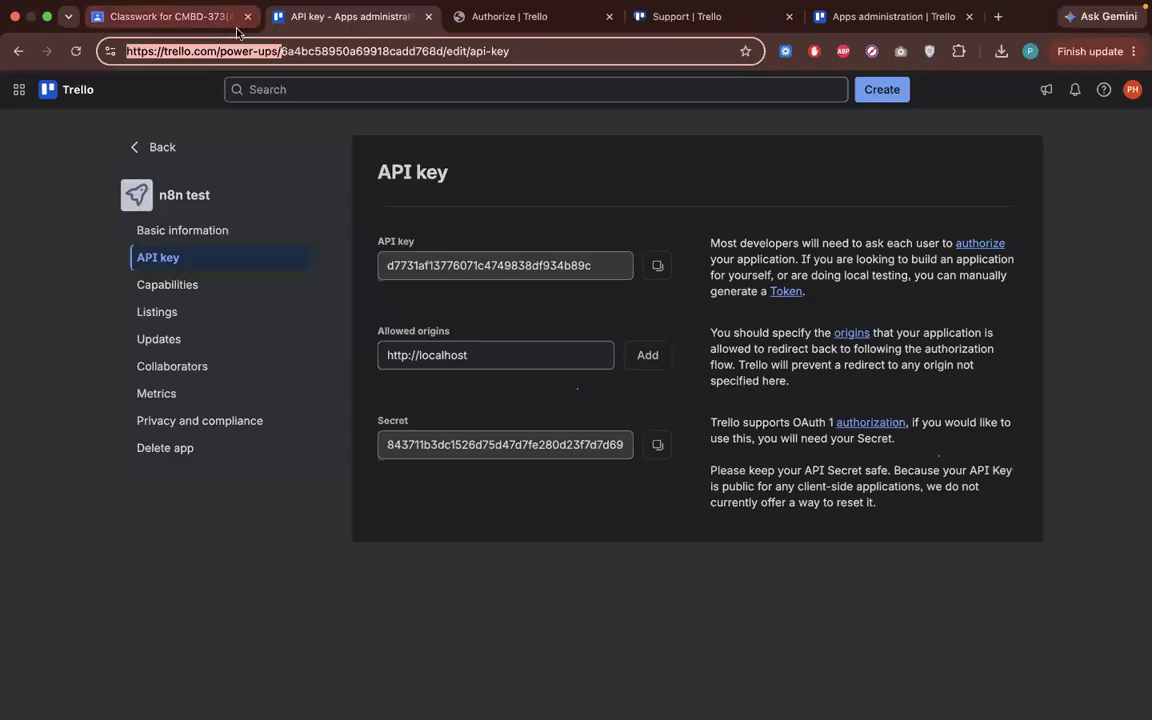
{"action": "left_click", "coordinate": [853, 16]}
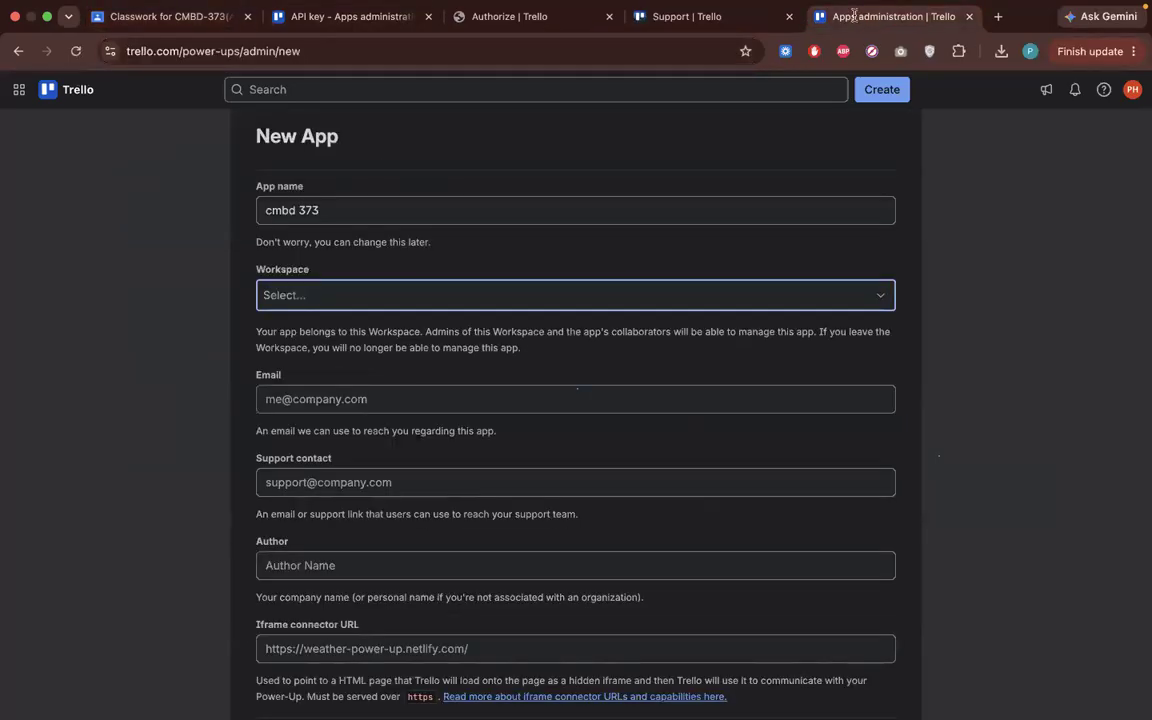
{"action": "left_click", "coordinate": [408, 300]}
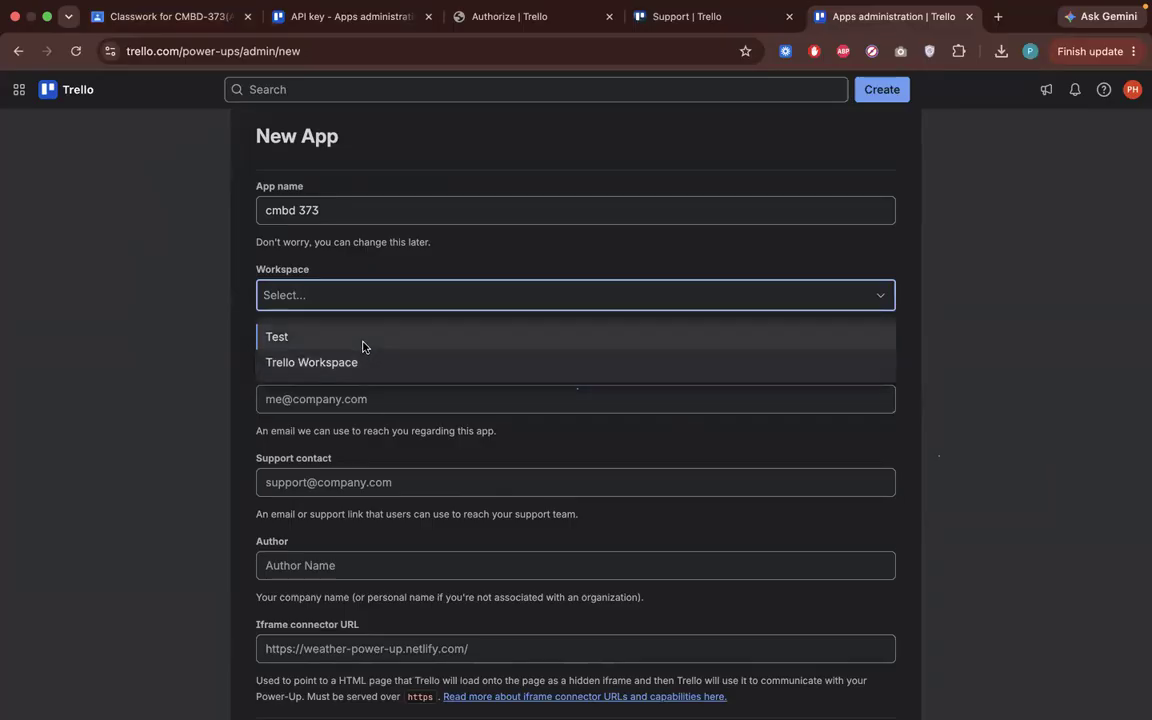
{"action": "left_click", "coordinate": [362, 338]}
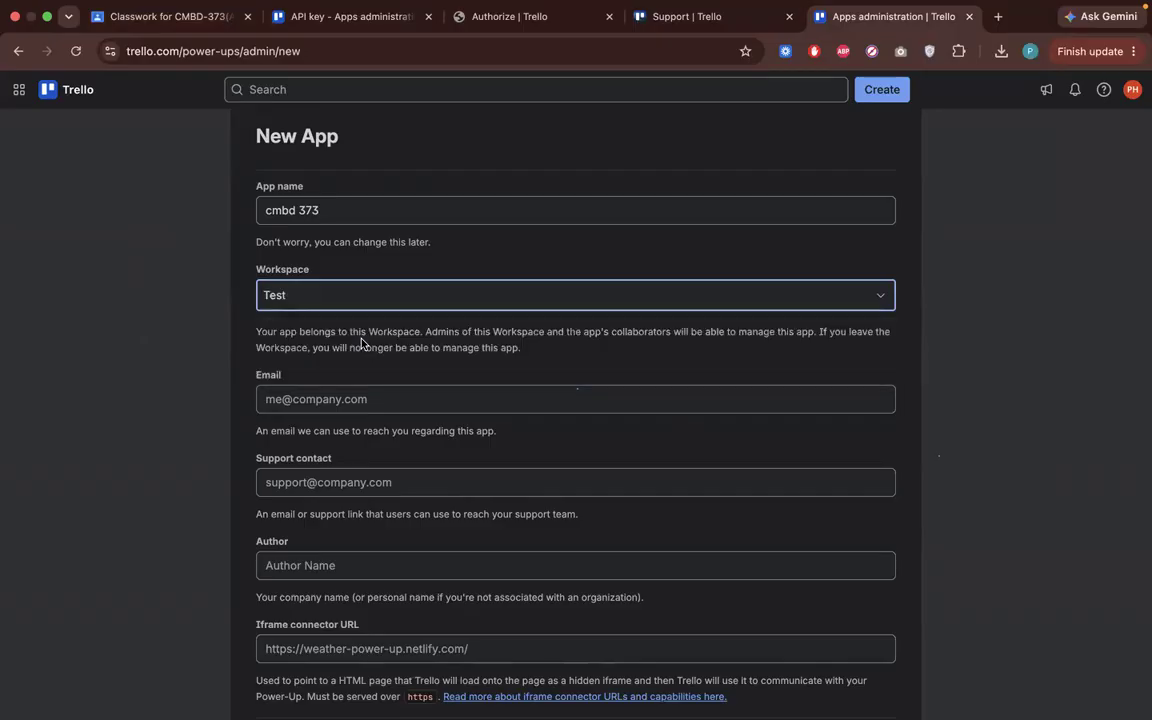
Fill in the new app's email and support contact with the saved email address, and enter the author's name
{"action": "scroll", "coordinate": [362, 343], "scroll_direction": "down", "scroll_amount": 1}
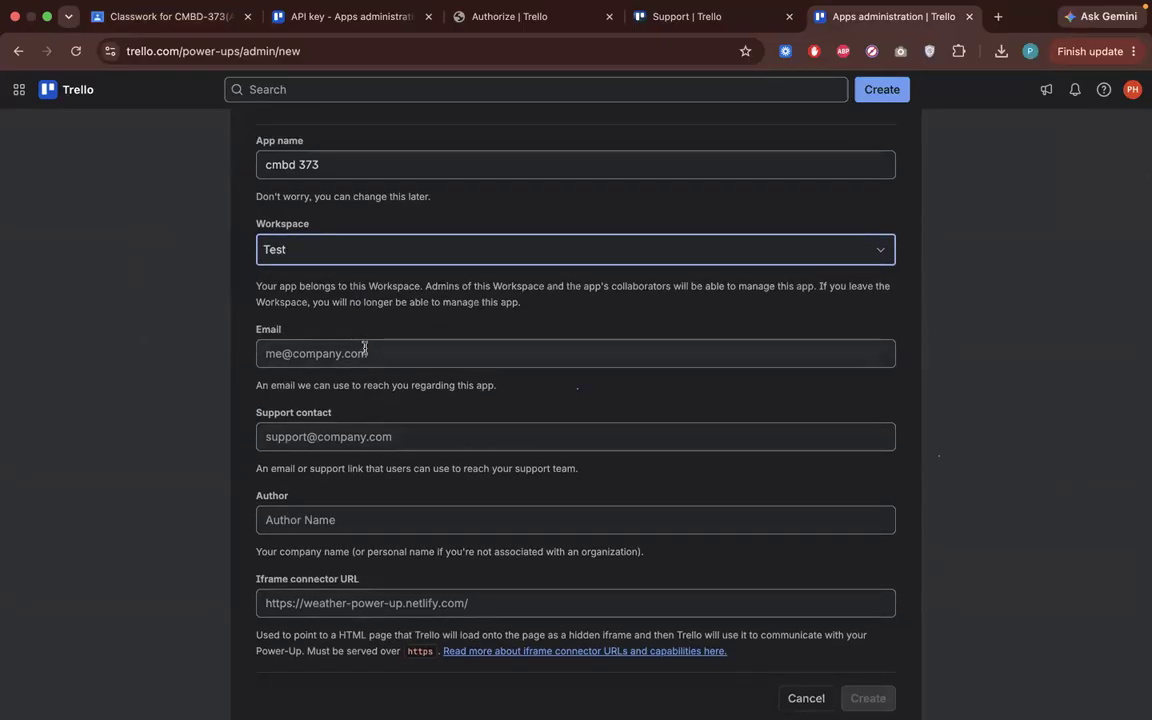
{"action": "left_click", "coordinate": [365, 350]}
{"action": "left_click", "coordinate": [386, 392]}
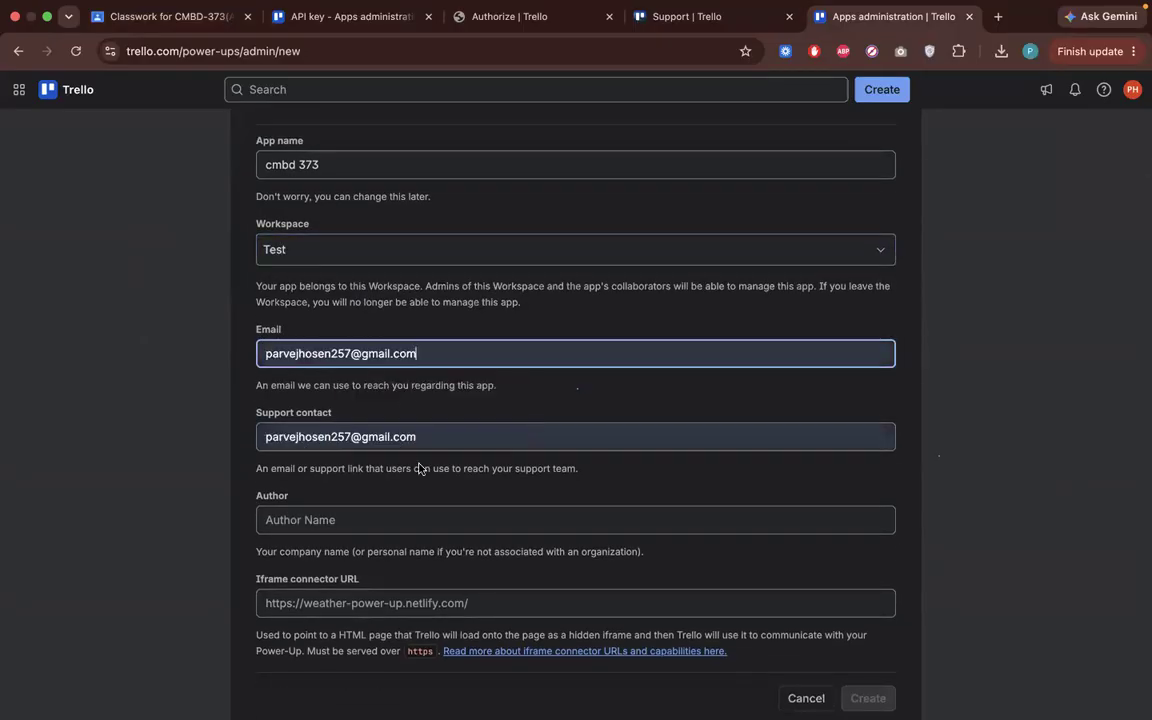
{"action": "scroll", "coordinate": [375, 400], "scroll_direction": "down", "scroll_amount": 2}
{"action": "left_click", "coordinate": [350, 451]}
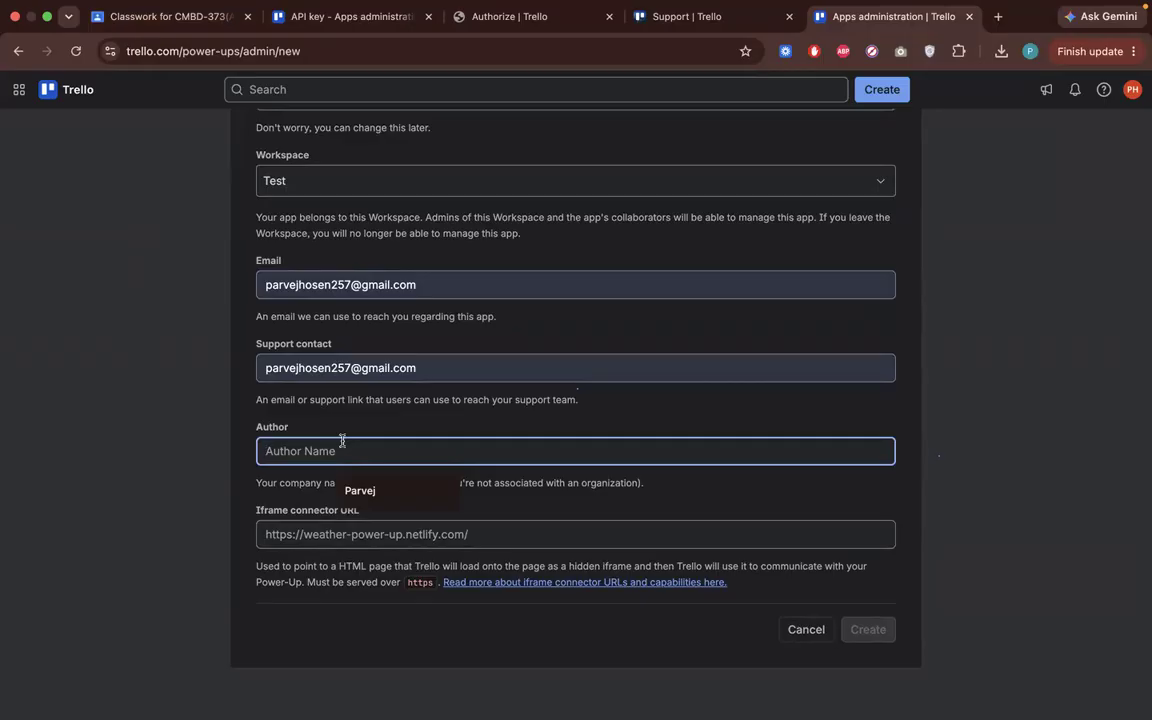
{"action": "type", "text": "Parvej"}
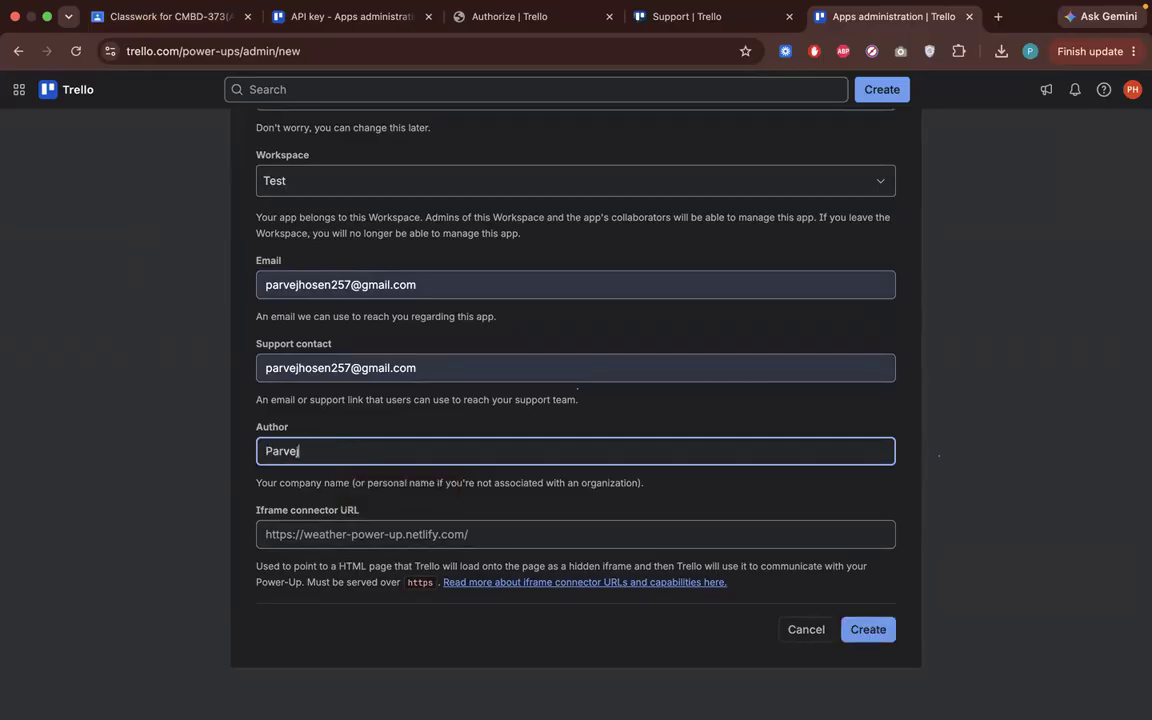
{"action": "left_click", "coordinate": [318, 534]}
{"action": "type", "text": "h"}
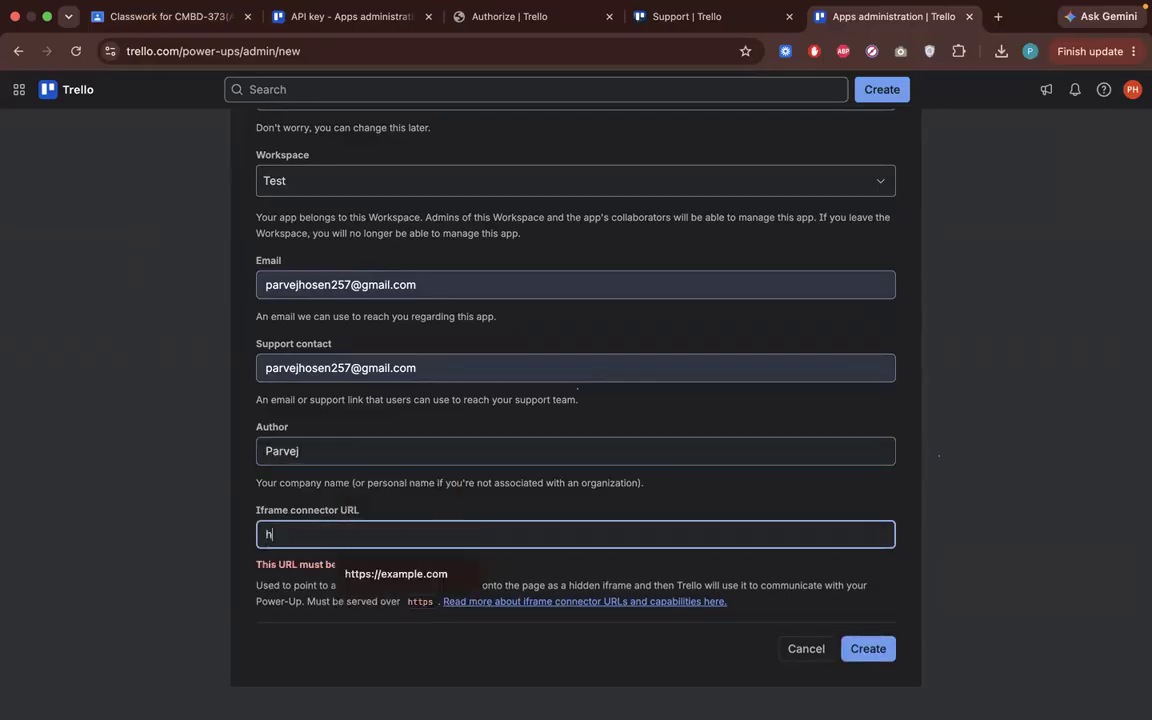
{"action": "type", "text": "tt"}
{"action": "left_click", "coordinate": [395, 573]}
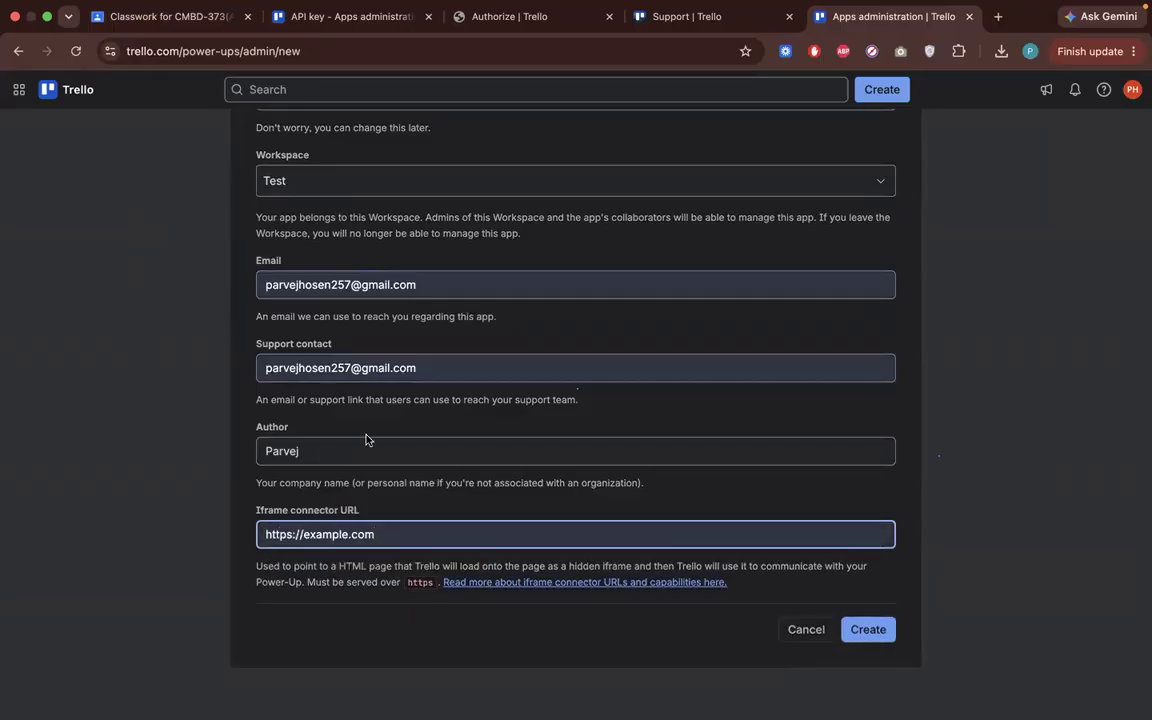
Review the form, create the cmbd 373 app, and open its API key page
{"action": "scroll", "coordinate": [366, 440], "scroll_direction": "up", "scroll_amount": 3}
{"action": "scroll", "coordinate": [789, 581], "scroll_direction": "down", "scroll_amount": 4}
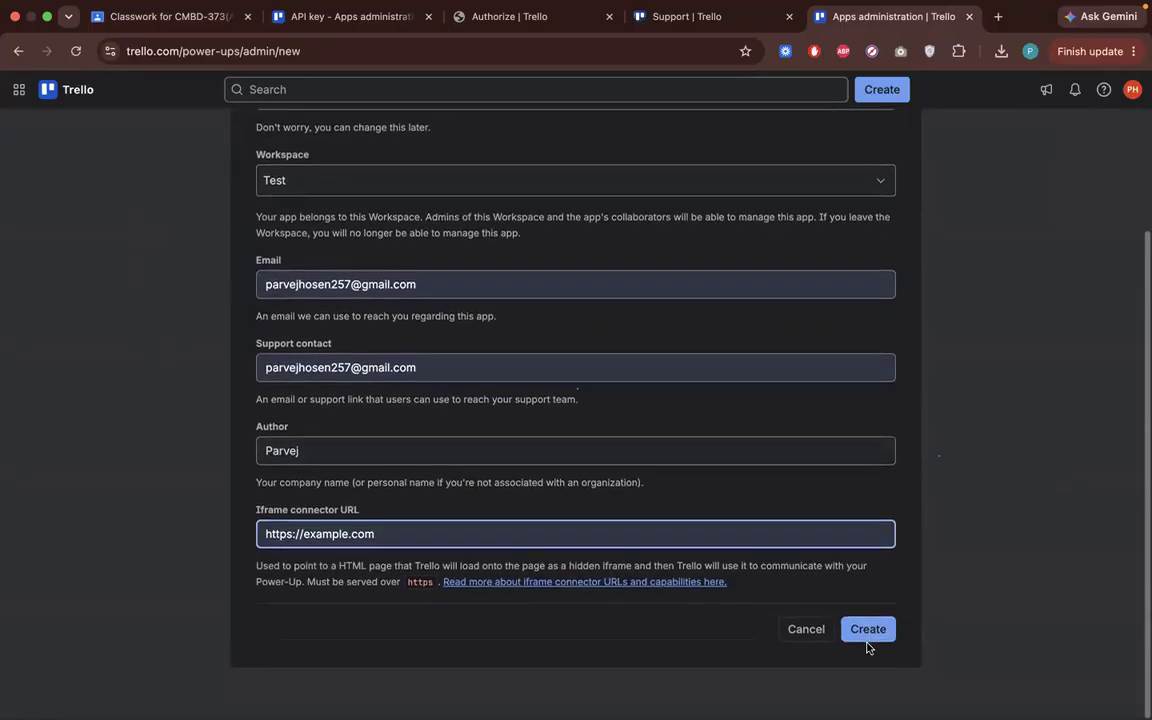
{"action": "left_click", "coordinate": [868, 641]}
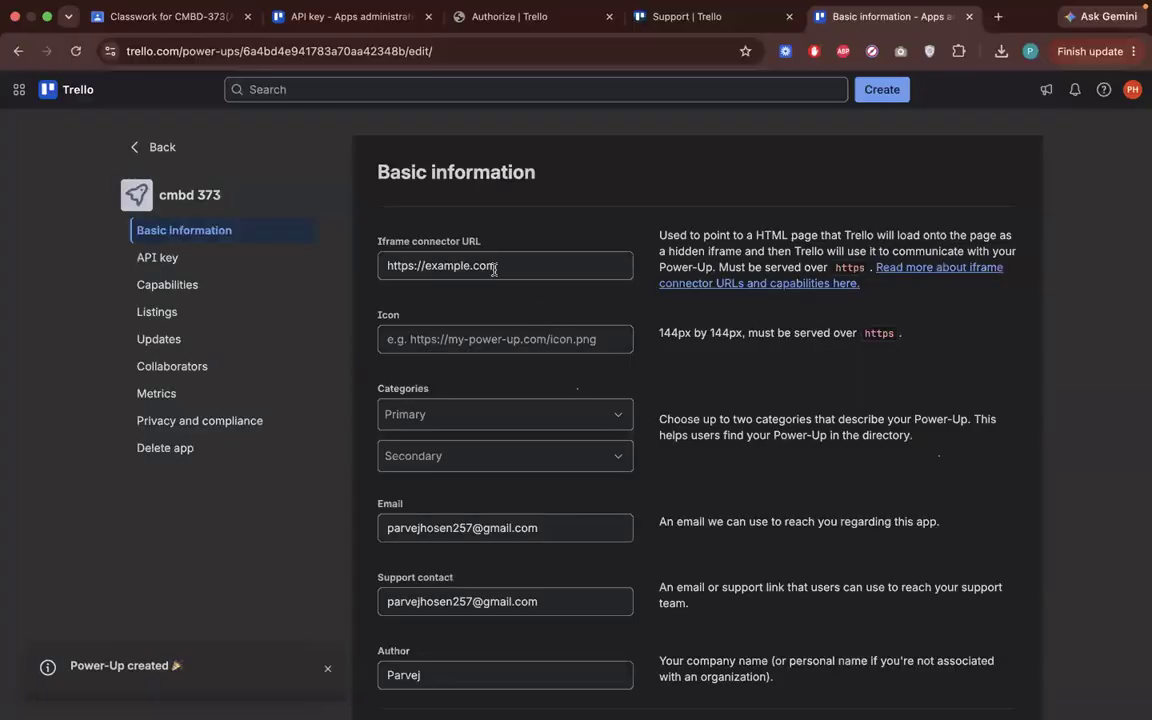
{"action": "scroll", "coordinate": [499, 401], "scroll_direction": "down", "scroll_amount": 2}
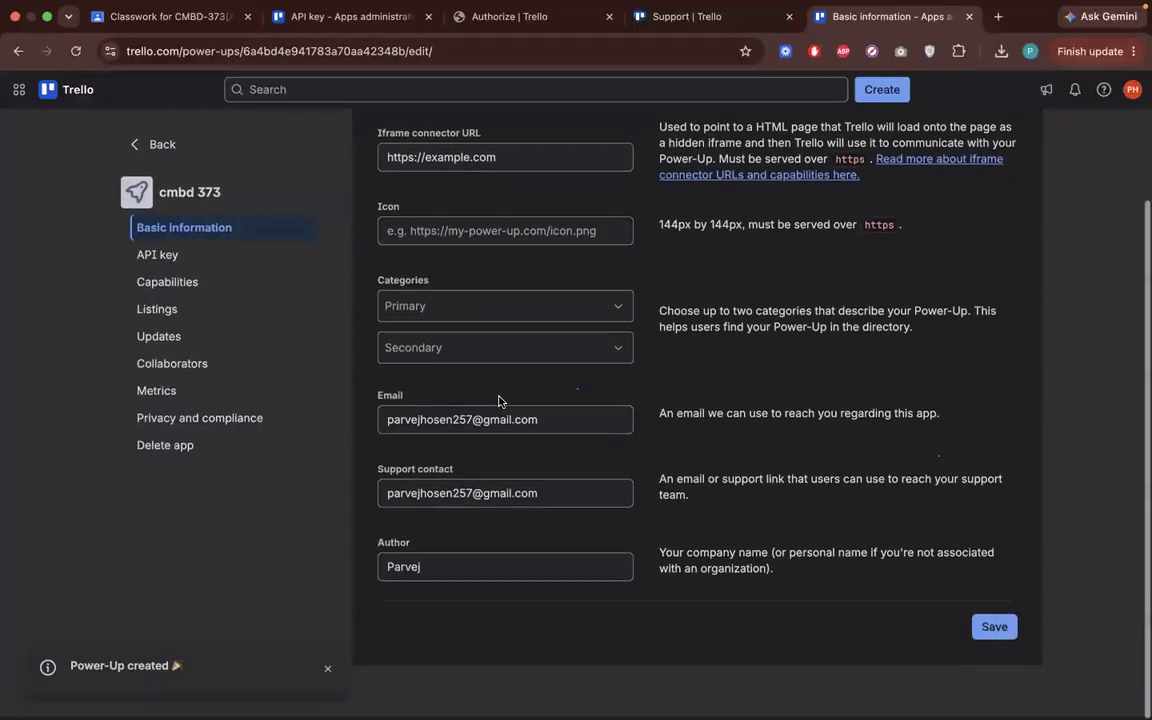
{"action": "left_click", "coordinate": [219, 268]}
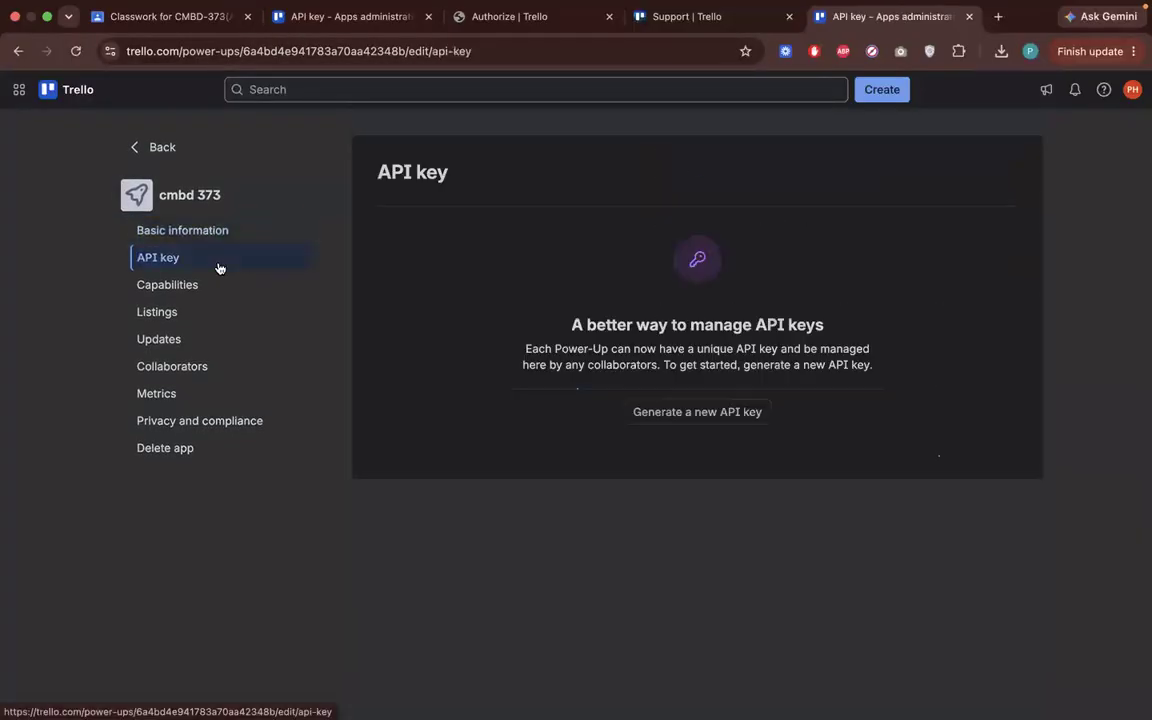
Generate a new API key for the cmbd 373 app and switch to the n8n workflow
{"action": "left_click", "coordinate": [661, 420]}
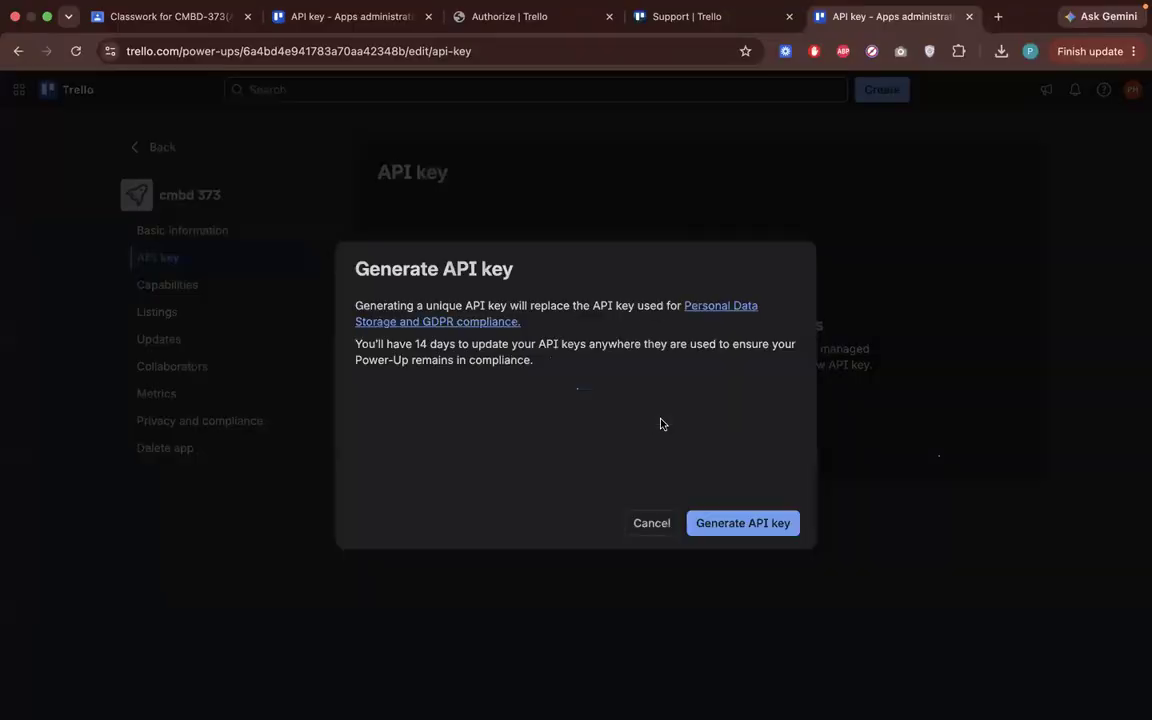
{"action": "left_click", "coordinate": [759, 522]}
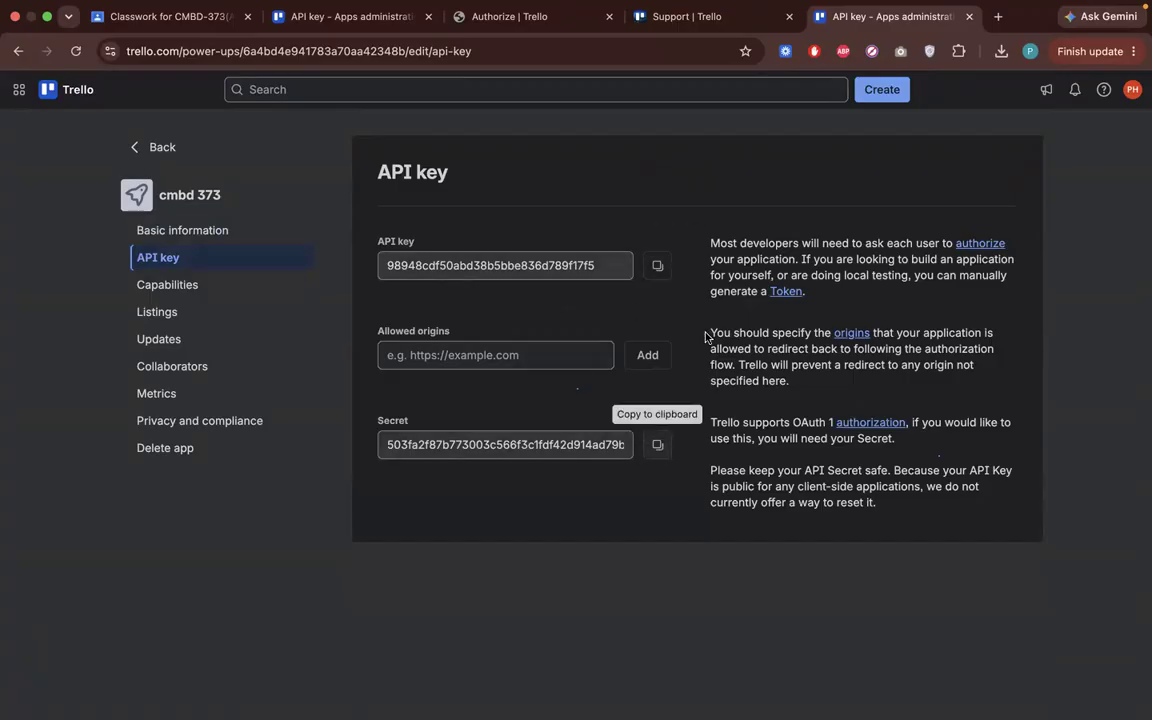
{"action": "key", "text": "ctrl+Left"}
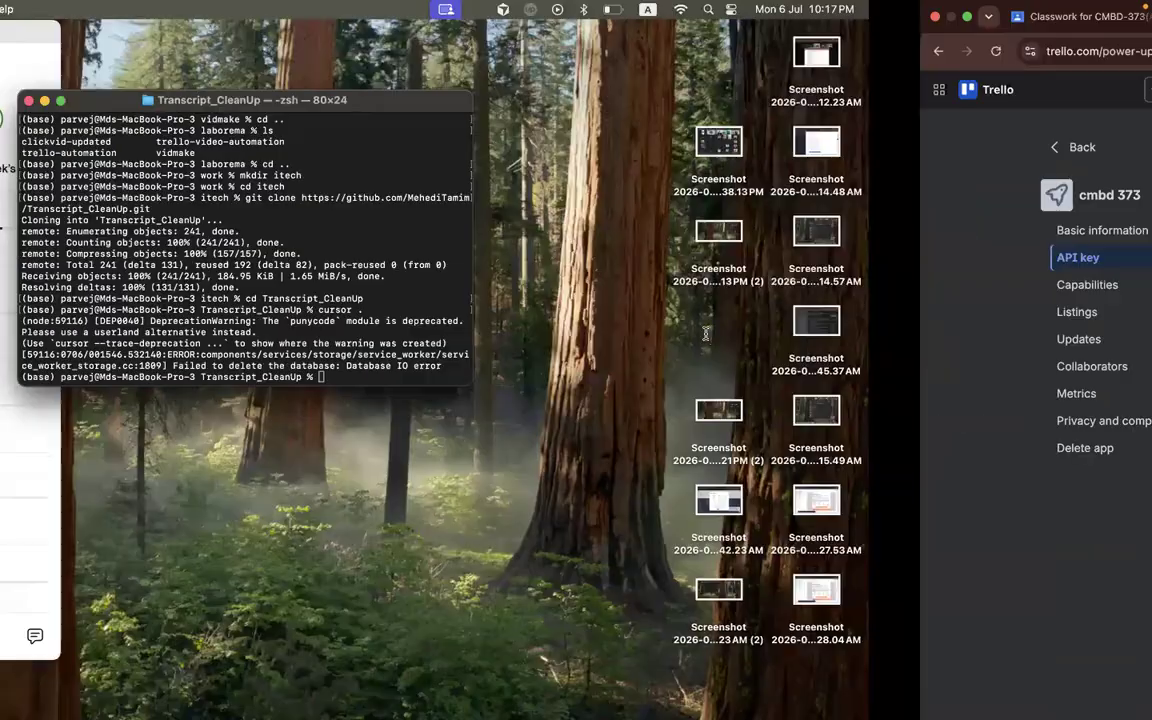
{"action": "key", "text": "ctrl+Right"}
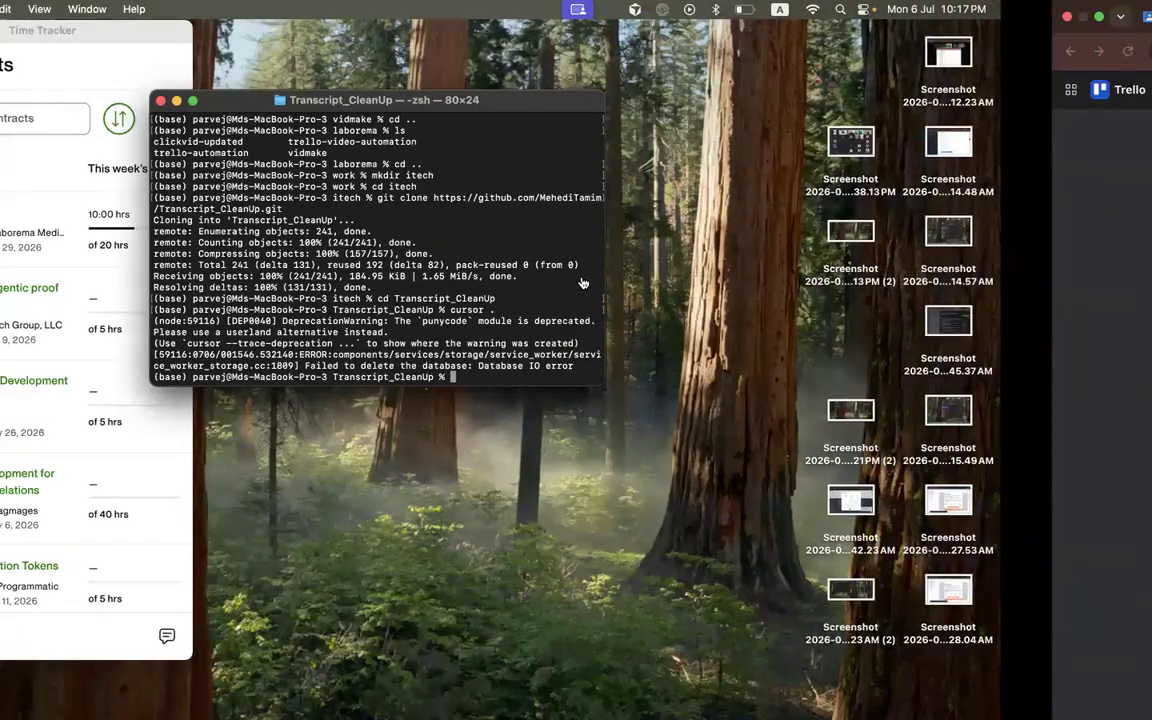
{"action": "key", "text": "ctrl+Right"}
{"action": "key", "text": "ctrl+Right"}
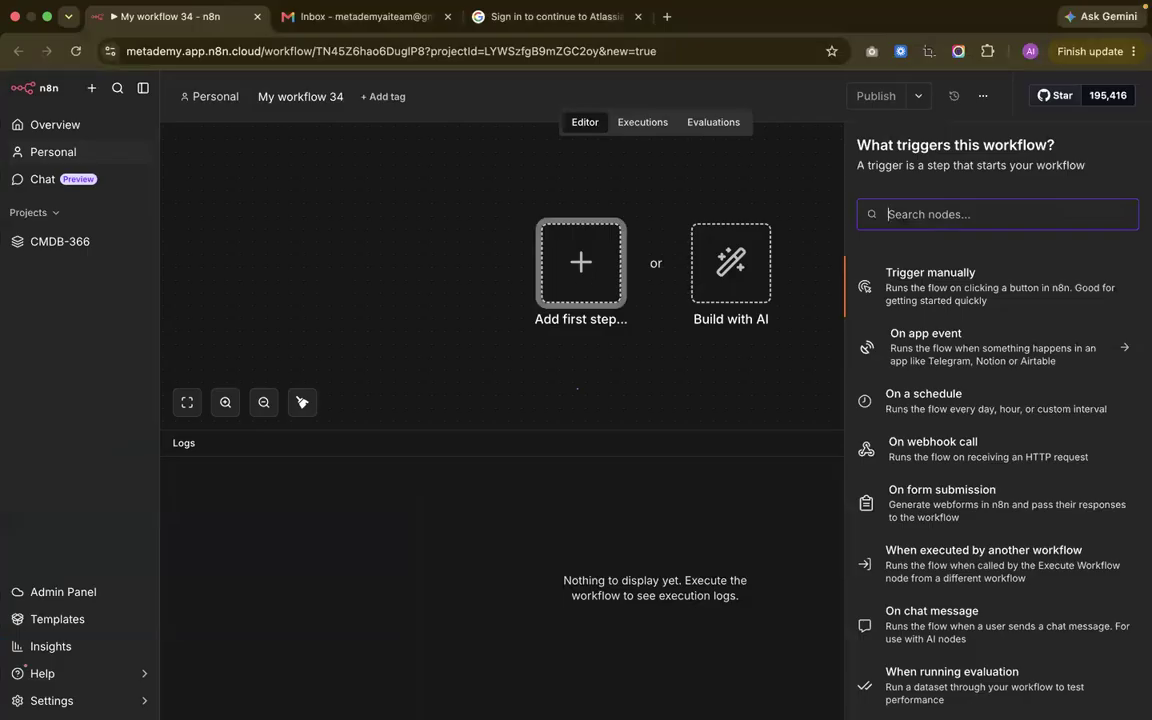
{"action": "type", "text": "gmail"}
{"action": "left_click", "coordinate": [887, 272]}
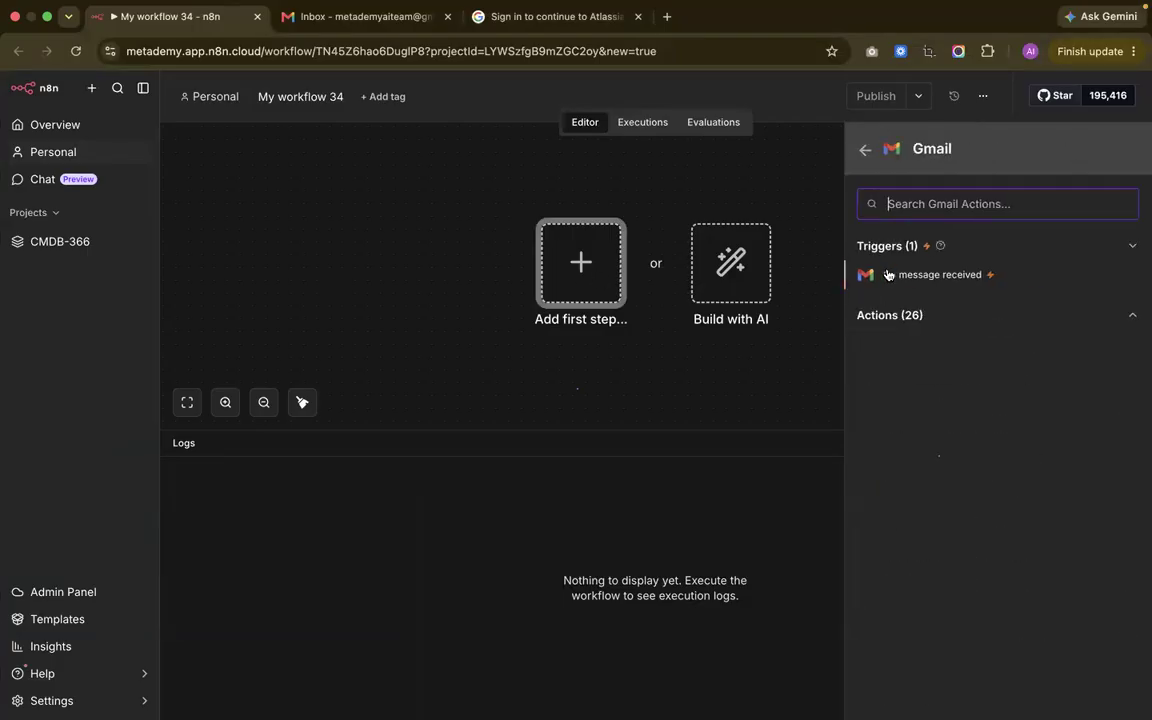
{"action": "left_click", "coordinate": [864, 153]}
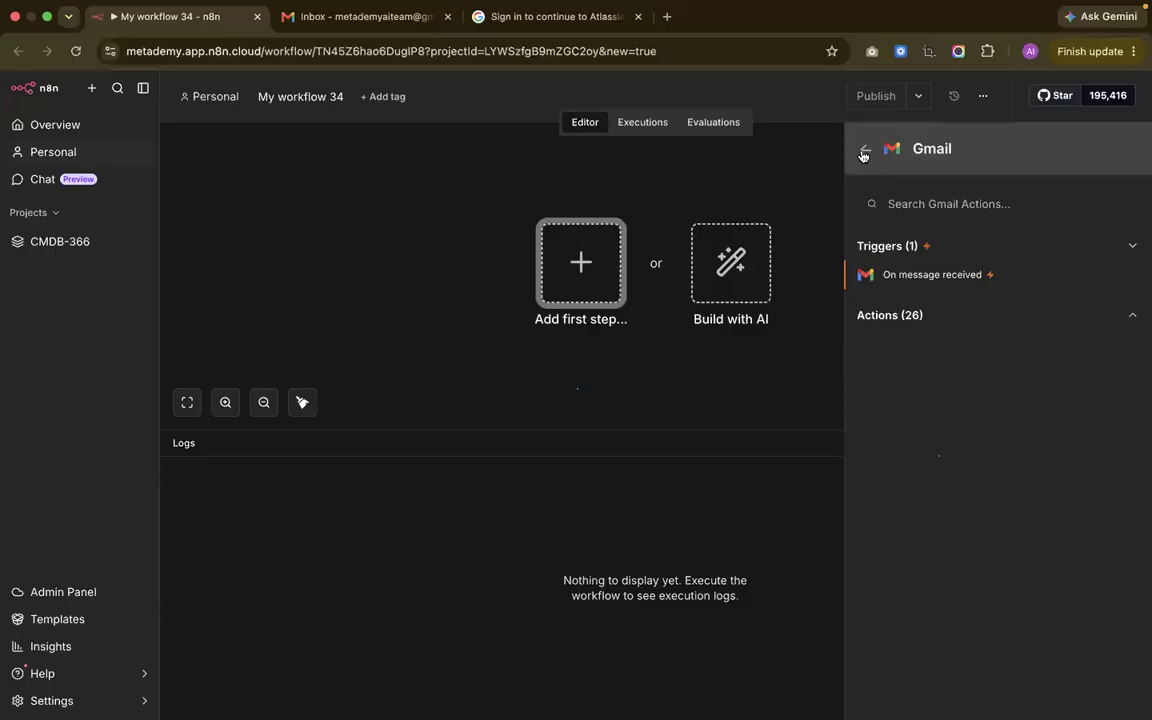
{"action": "key", "text": "BackSpace"}
{"action": "key", "text": "BackSpace"}
{"action": "key", "text": "BackSpace"}
{"action": "key", "text": "BackSpace"}
Find Trello in the node search and add its Create a card action to the workflow
{"action": "type", "text": "trell"}
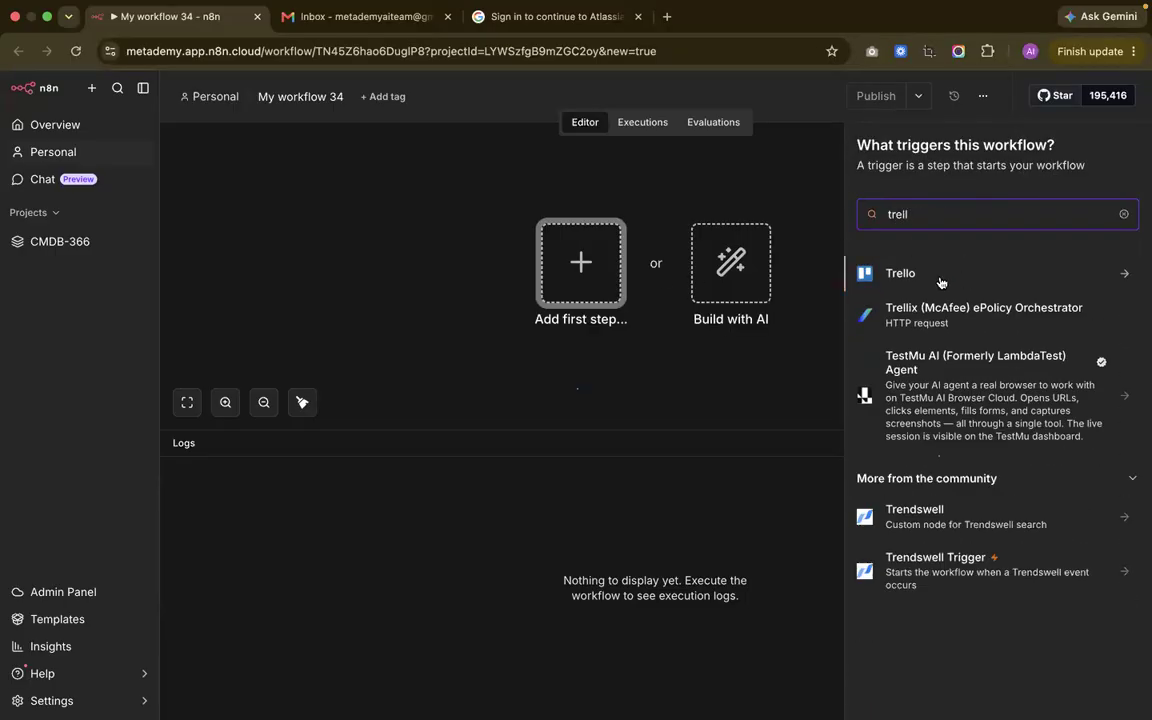
{"action": "left_click", "coordinate": [940, 281]}
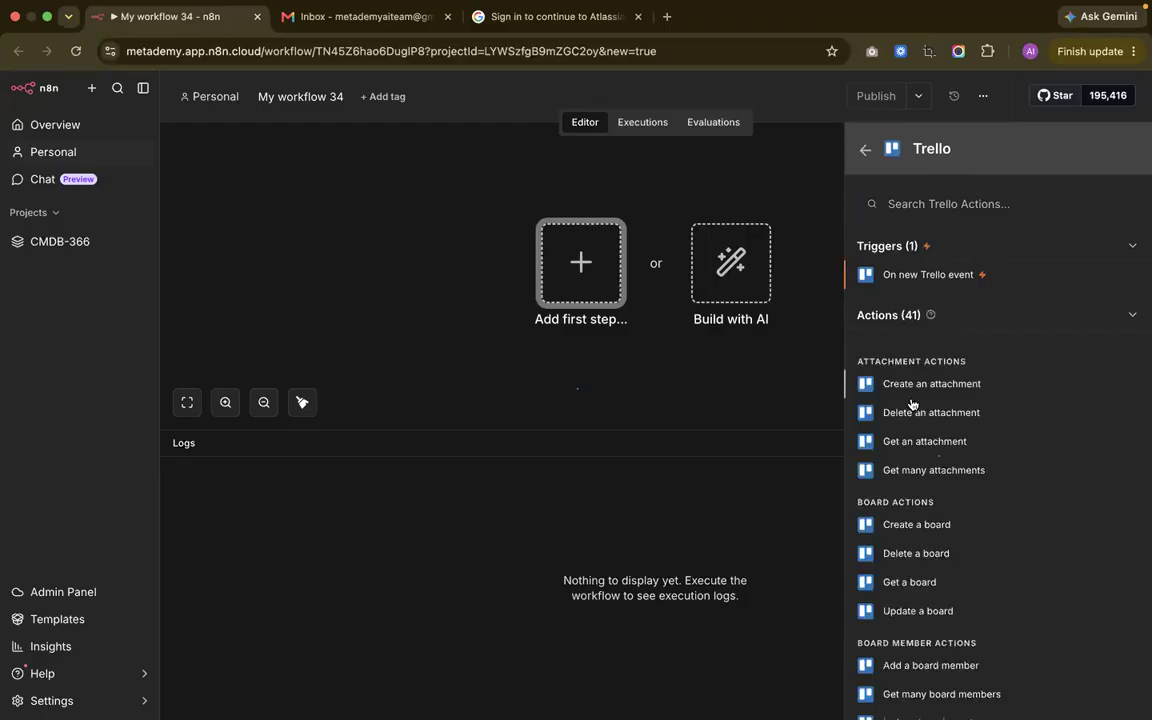
{"action": "scroll", "coordinate": [915, 575], "scroll_direction": "down", "scroll_amount": 2}
{"action": "scroll", "coordinate": [910, 540], "scroll_direction": "down", "scroll_amount": 2}
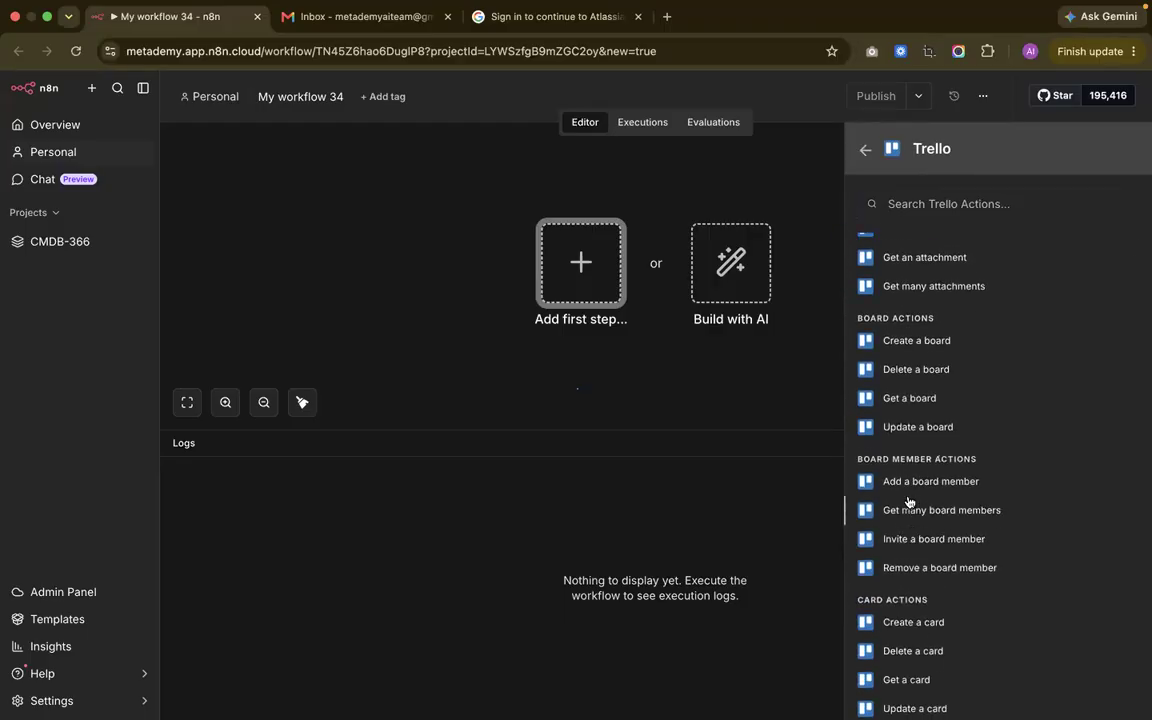
{"action": "scroll", "coordinate": [908, 502], "scroll_direction": "down", "scroll_amount": 5}
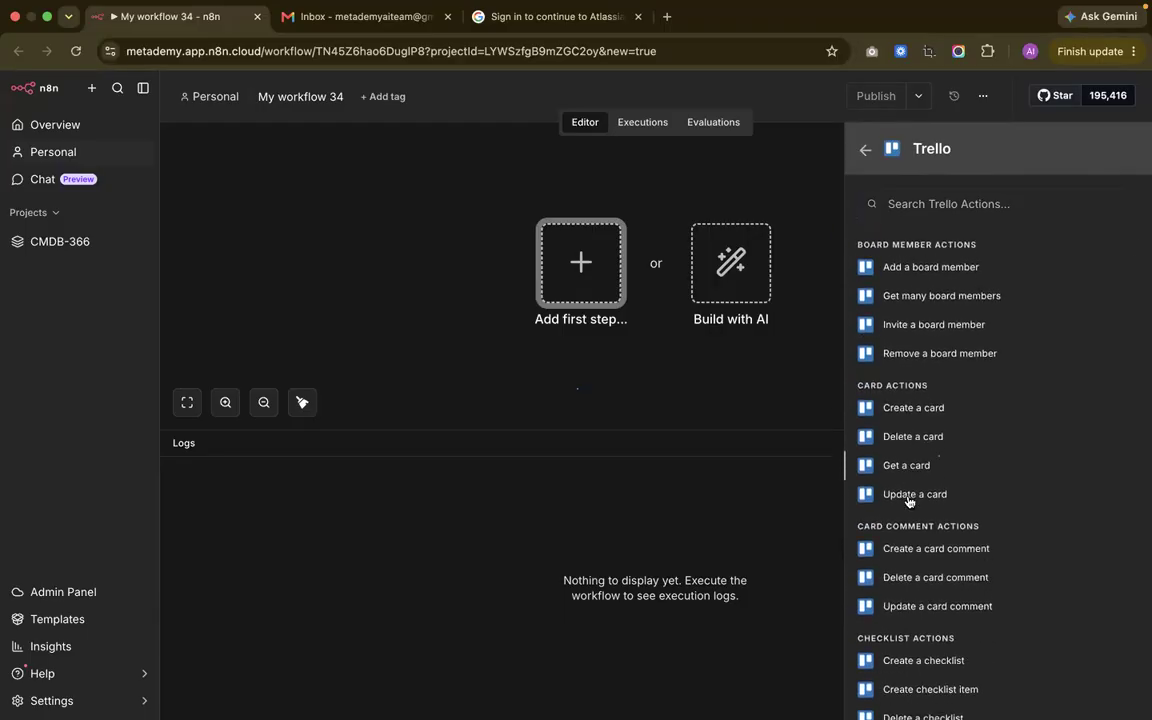
{"action": "left_click", "coordinate": [913, 408]}
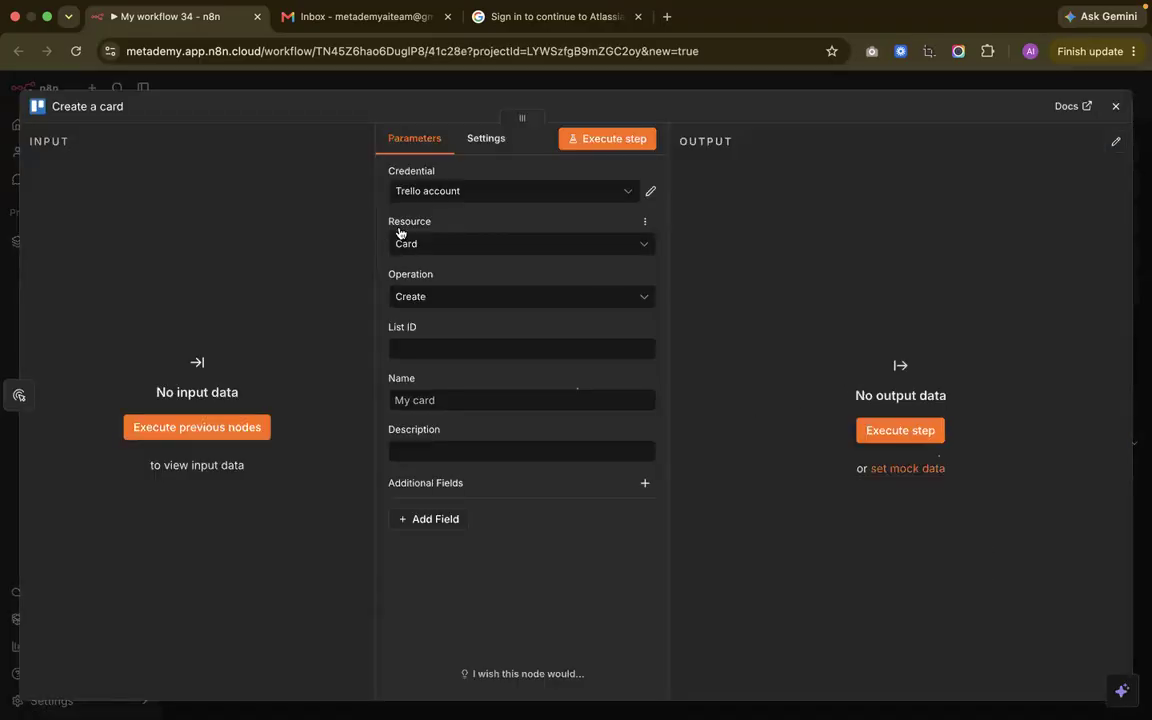
Start a new Trello API credential for the card node and review its API Key, API Token and OAuth Secret fields
{"action": "left_click", "coordinate": [484, 194]}
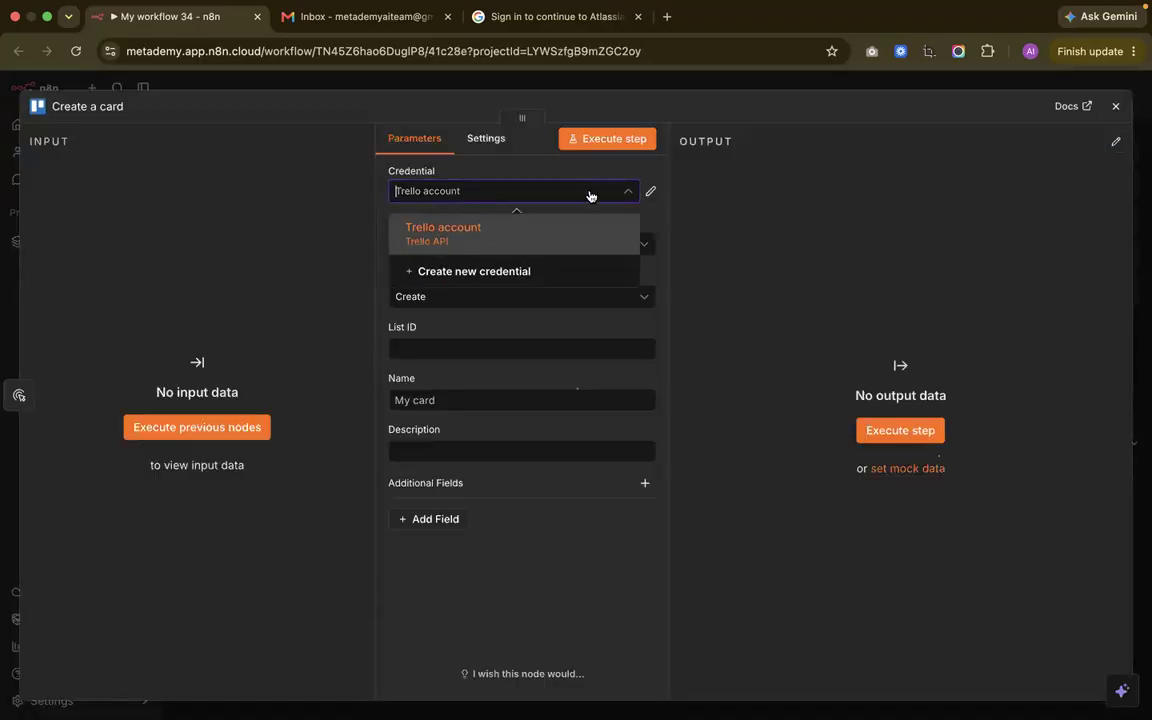
{"action": "left_click", "coordinate": [521, 279]}
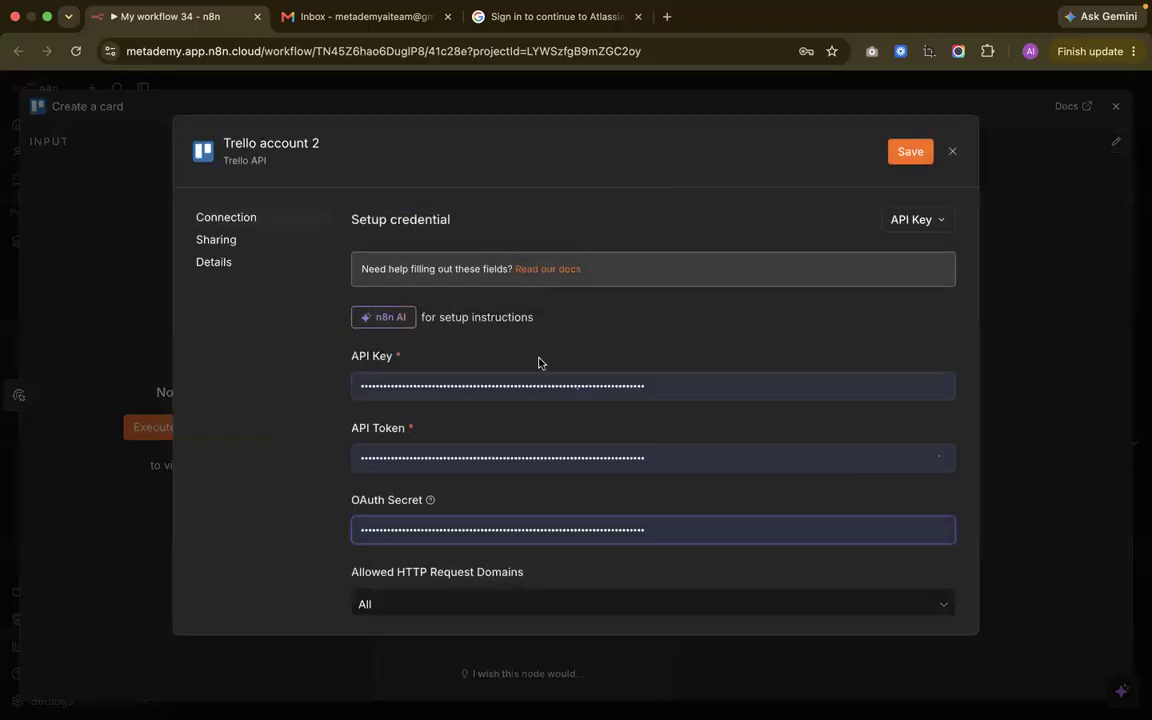
{"action": "scroll", "coordinate": [537, 360], "scroll_direction": "down", "scroll_amount": 2}
{"action": "left_click", "coordinate": [446, 336]}
{"action": "left_click", "coordinate": [458, 405]}
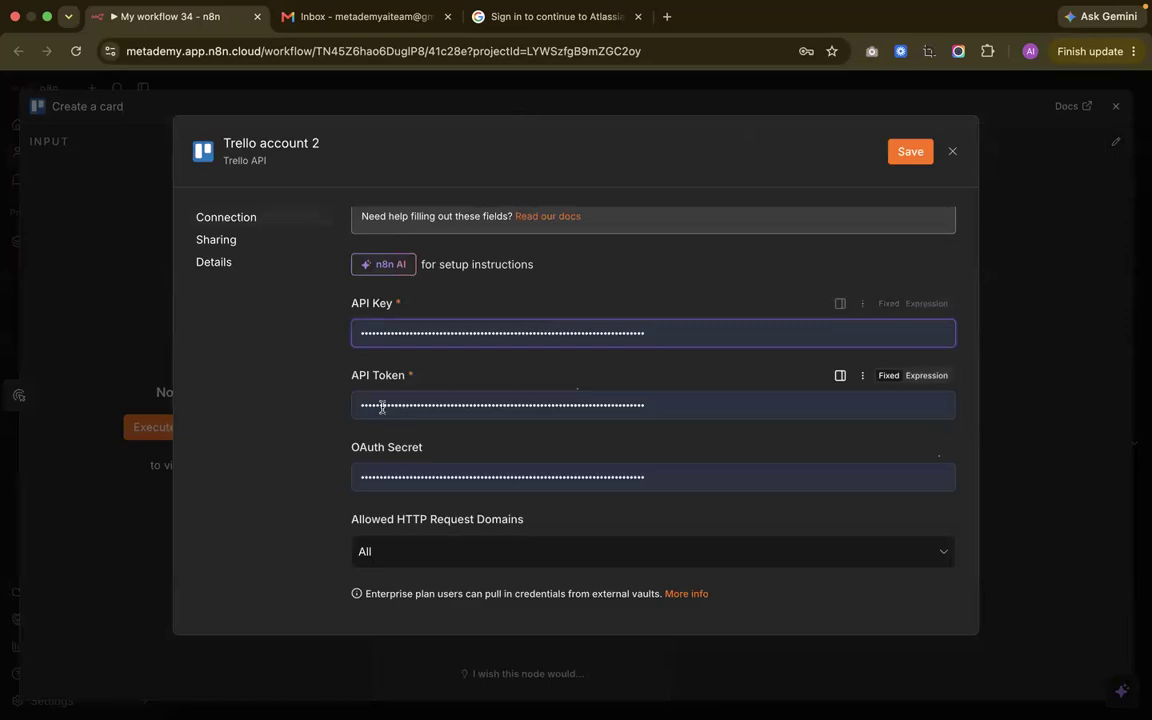
{"action": "left_click", "coordinate": [442, 478]}
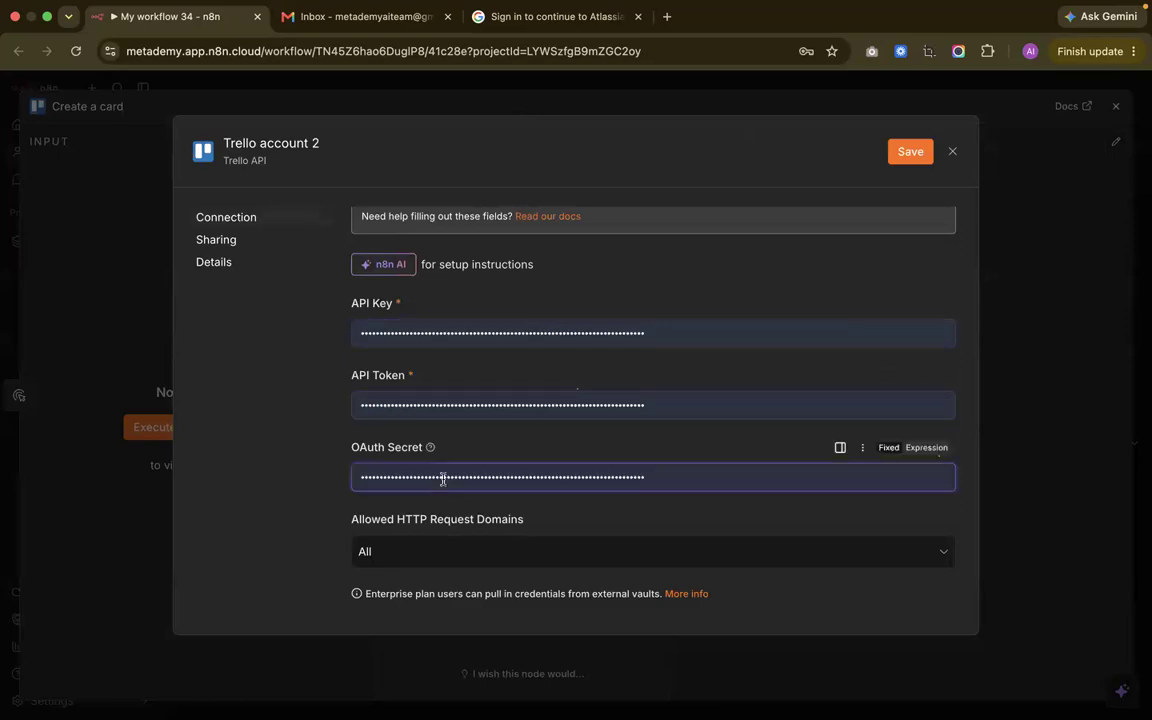
Copy the cmbd 373 app's API key from Trello and paste it into the n8n credential's API Key field, replacing the prefilled value
{"action": "key", "text": "ctrl+Left"}
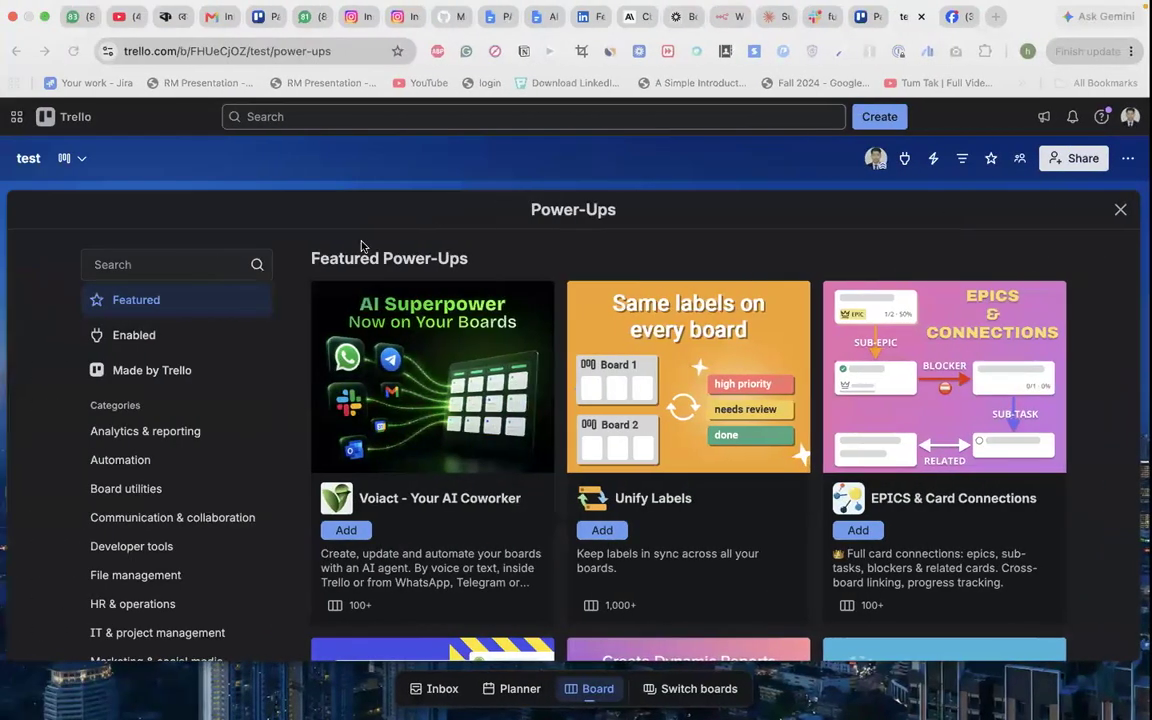
{"action": "key", "text": "ctrl+Left"}
{"action": "left_click", "coordinate": [657, 265]}
{"action": "key", "text": "ctrl+Right"}
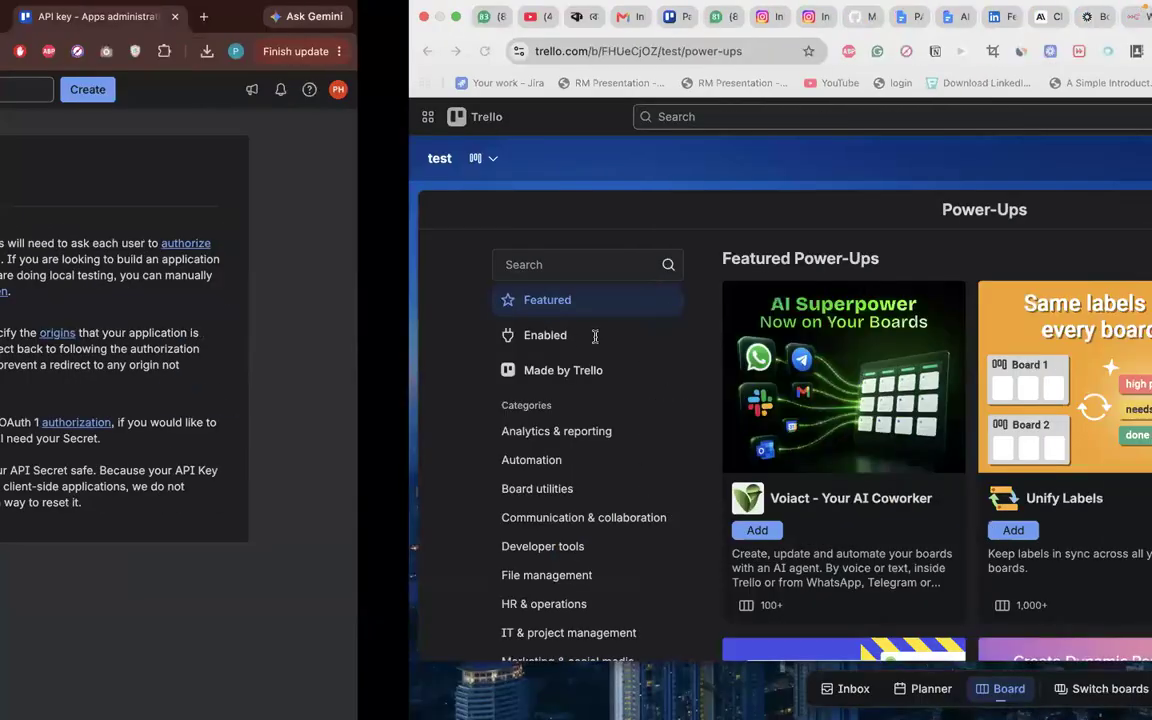
{"action": "key", "text": "ctrl+Right"}
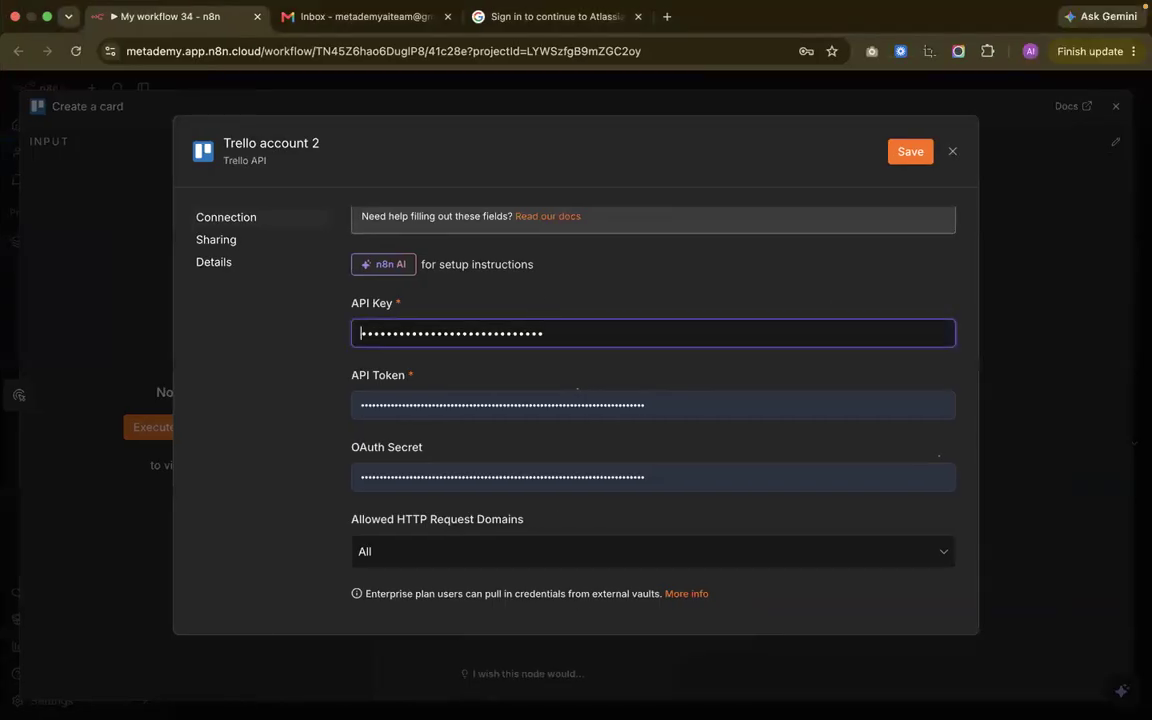
{"action": "key", "text": "ctrl+a"}
{"action": "key", "text": "BackSpace"}
{"action": "key", "text": "super+v"}
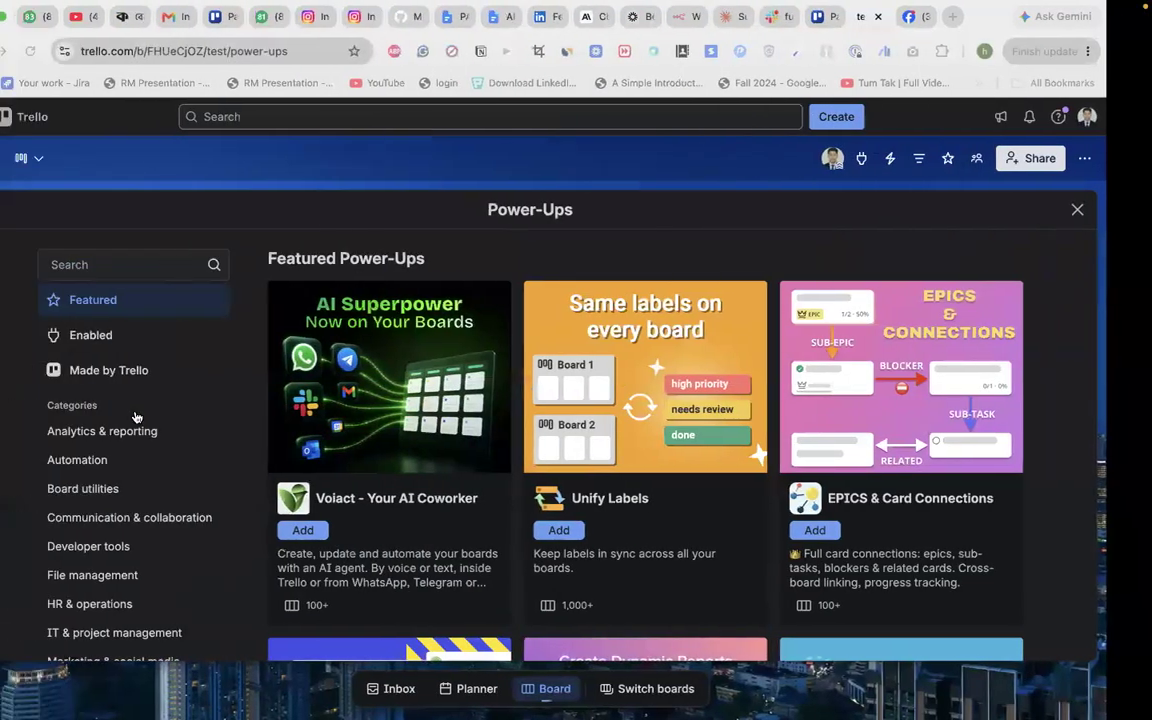
Copy the app's secret from Trello and paste it into the n8n credential's OAuth Secret field, replacing the prefilled value
{"action": "key", "text": "ctrl+Left"}
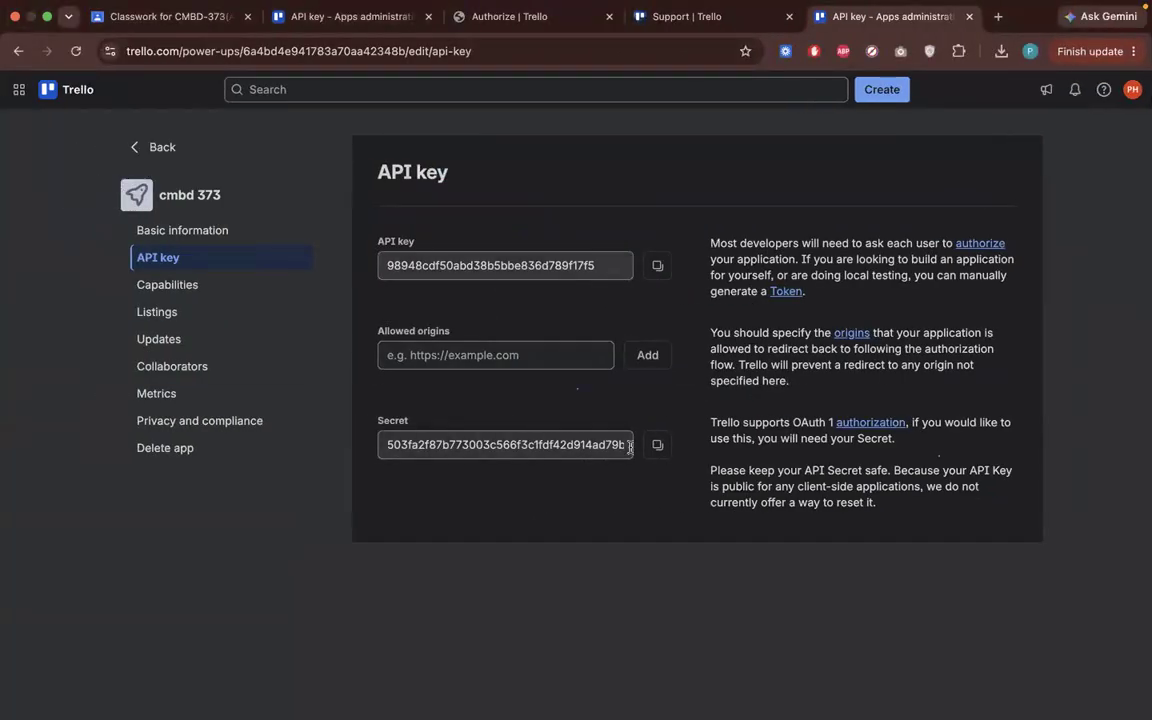
{"action": "left_click", "coordinate": [651, 446]}
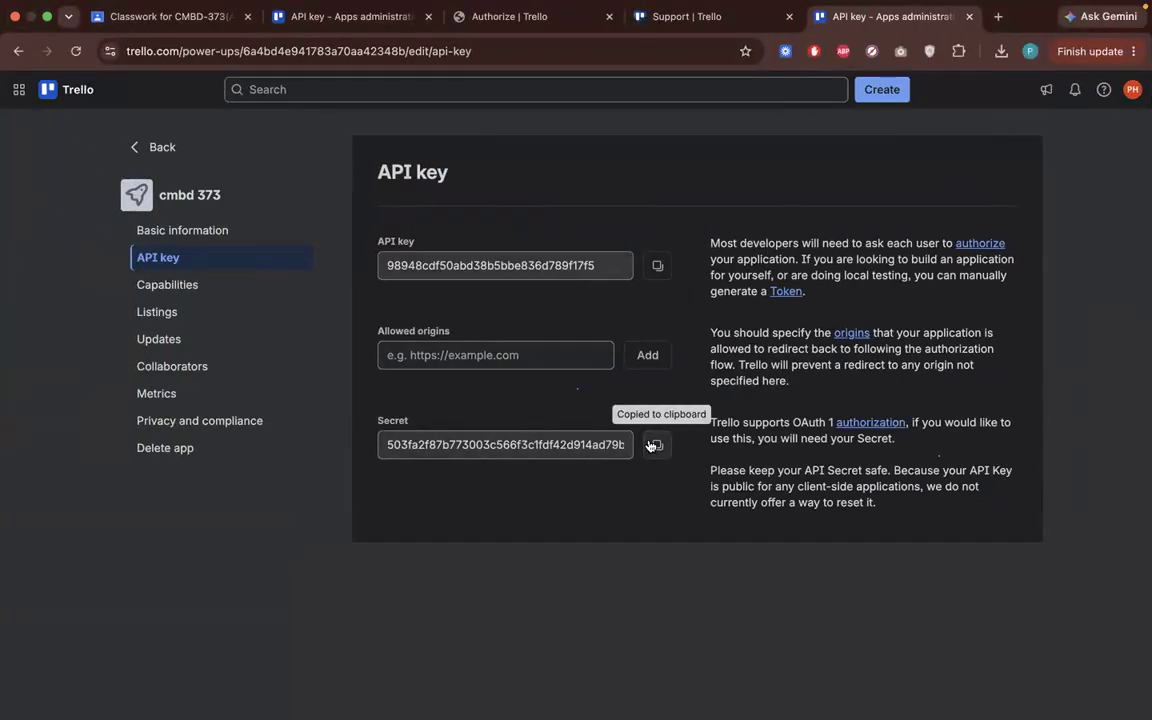
{"action": "left_click_drag", "start_coordinate": [793, 425], "coordinate": [825, 427]}
{"action": "left_click", "coordinate": [821, 428]}
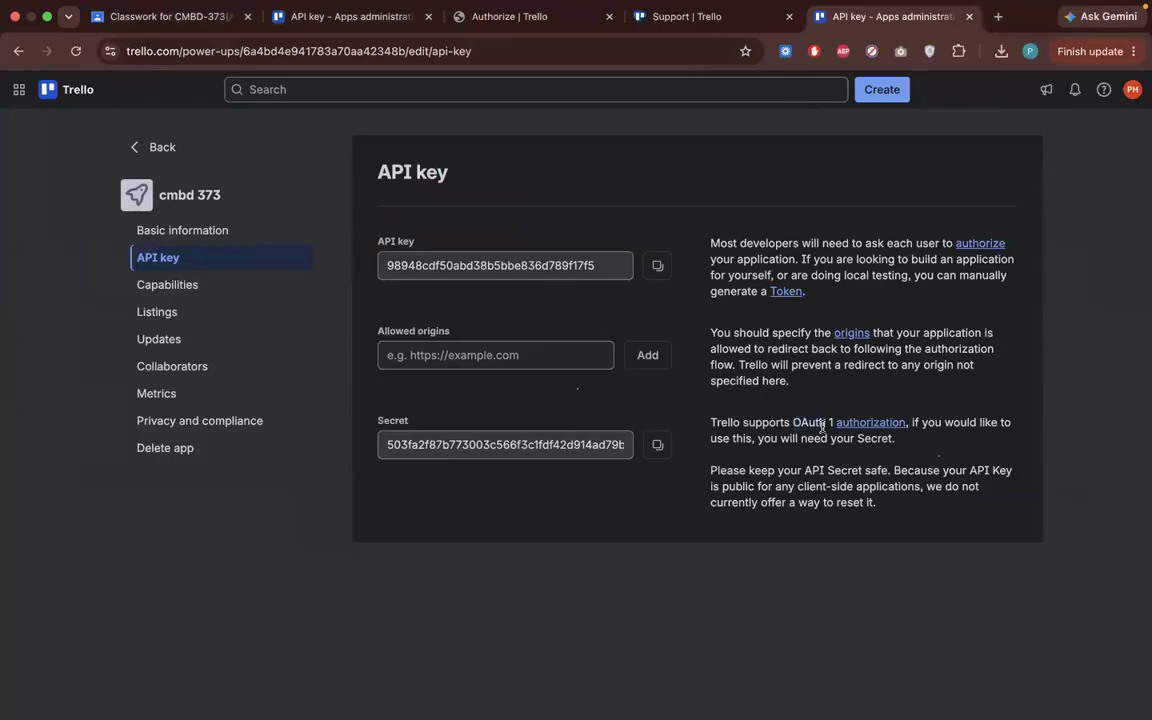
{"action": "key", "text": "ctrl+Right"}
{"action": "key", "text": "ctrl+Right"}
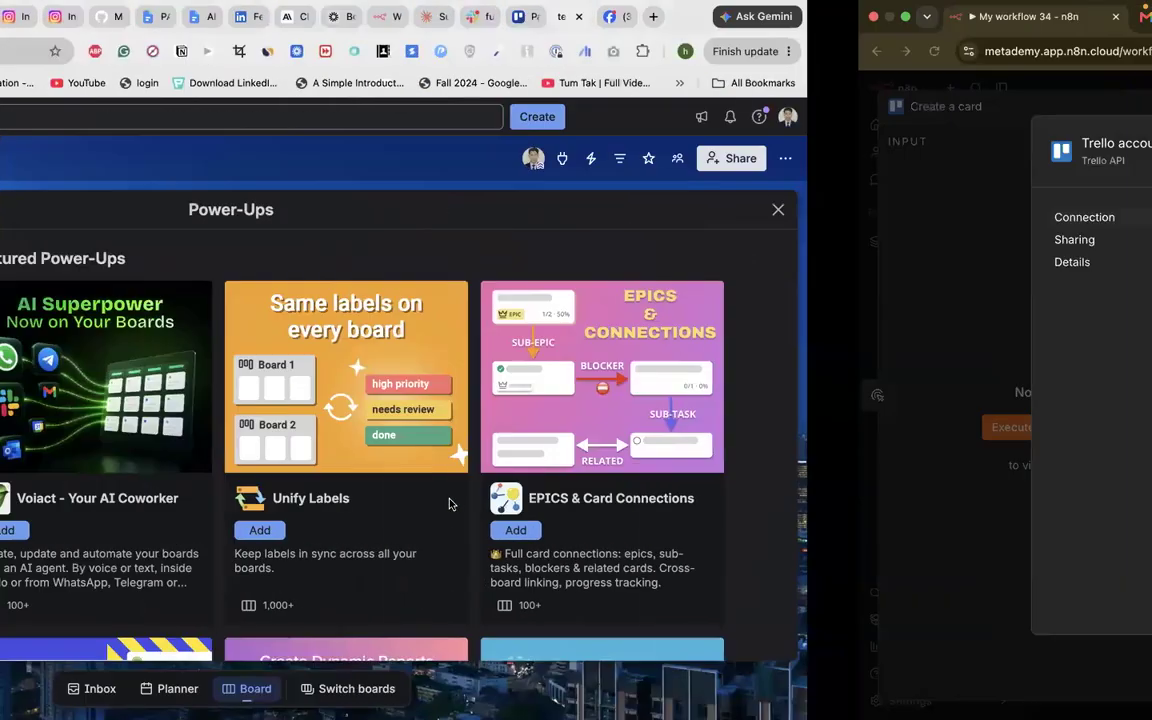
{"action": "left_click", "coordinate": [672, 479]}
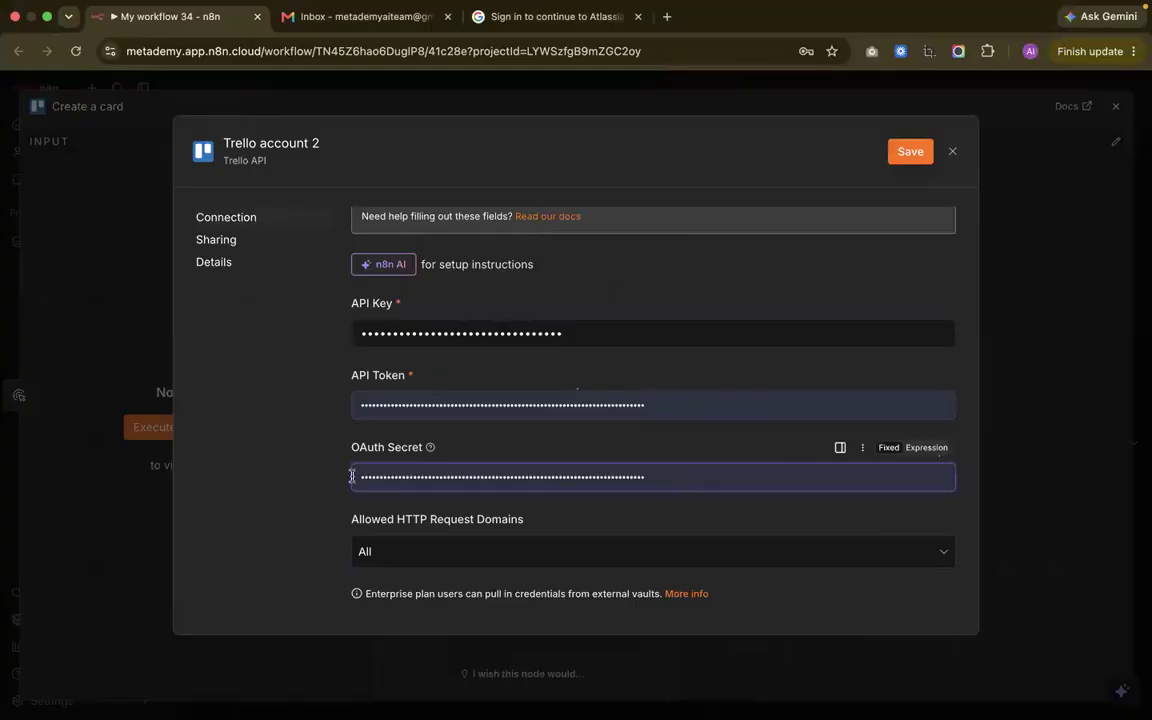
{"action": "key", "text": "BackSpace"}
{"action": "left_click_drag", "start_coordinate": [562, 479], "coordinate": [271, 478]}
{"action": "key", "text": "BackSpace"}
{"action": "key", "text": "super+v"}
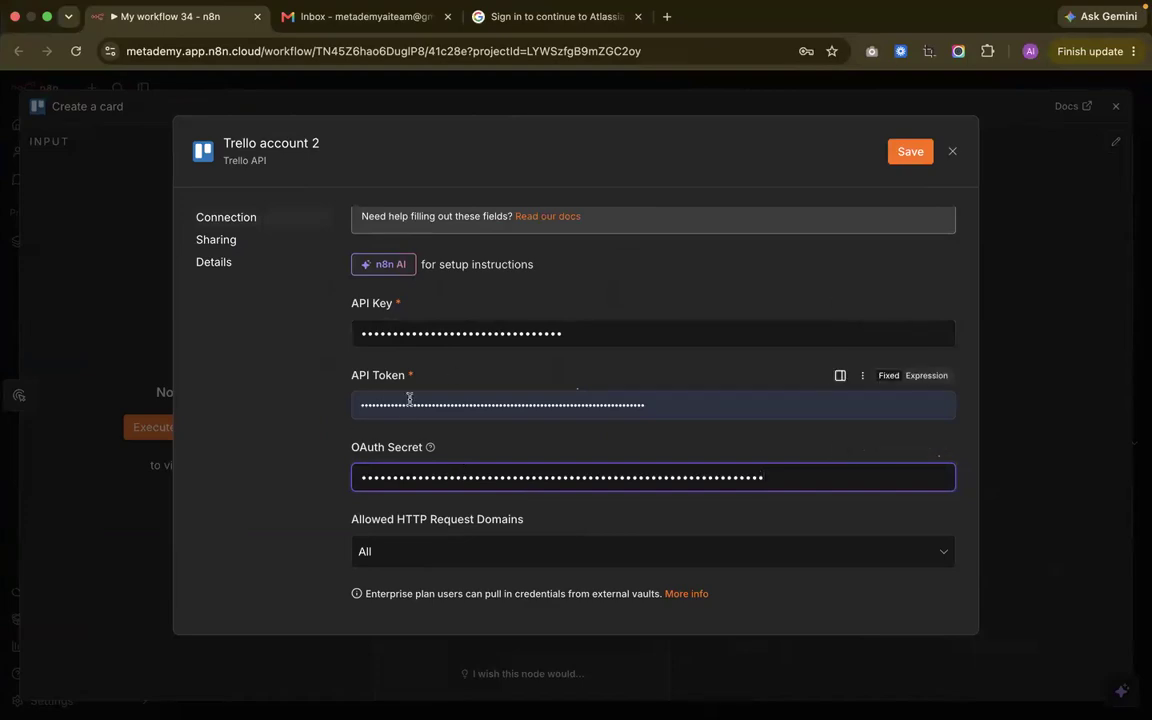
Generate a Trello token by granting the cmbd 373 app access to the account, and select the token for copying
{"action": "key", "text": "ctrl+Left"}
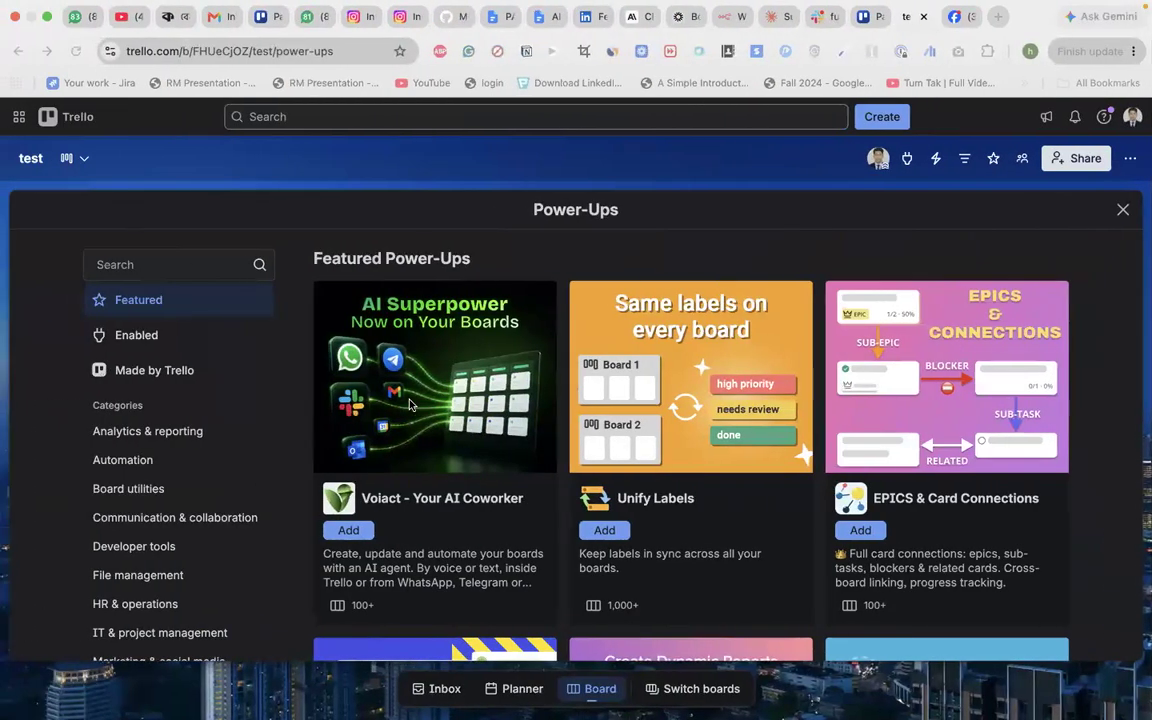
{"action": "key", "text": "ctrl+Left"}
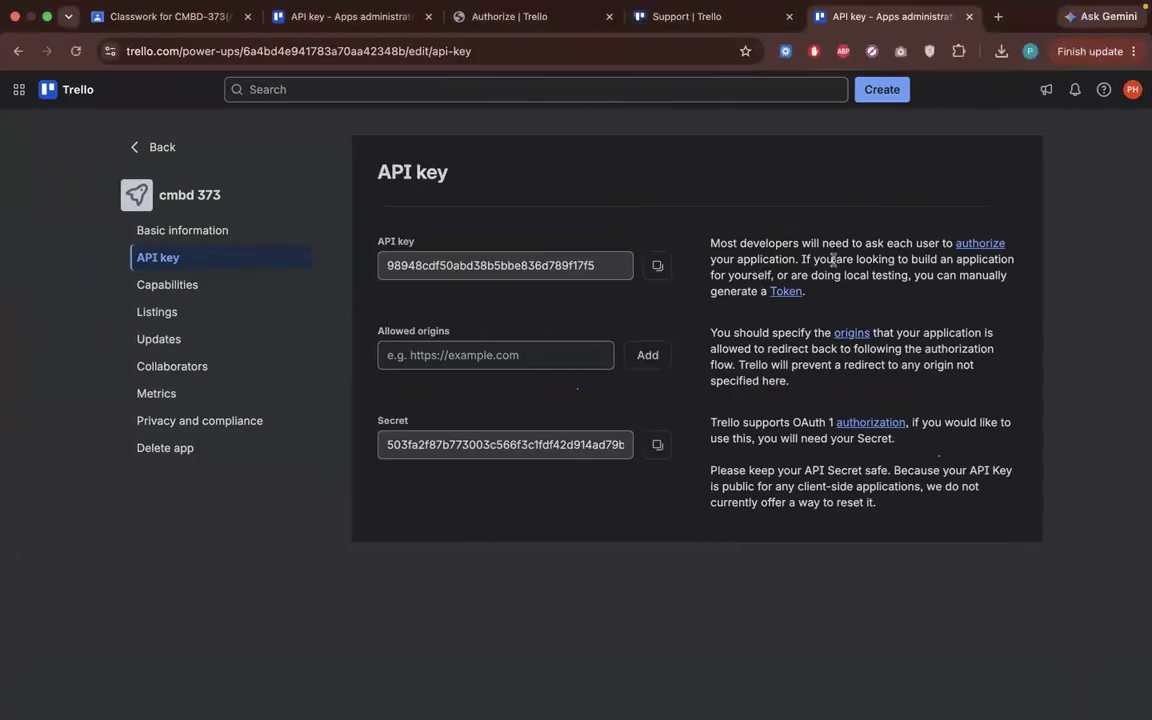
{"action": "left_click", "coordinate": [786, 294]}
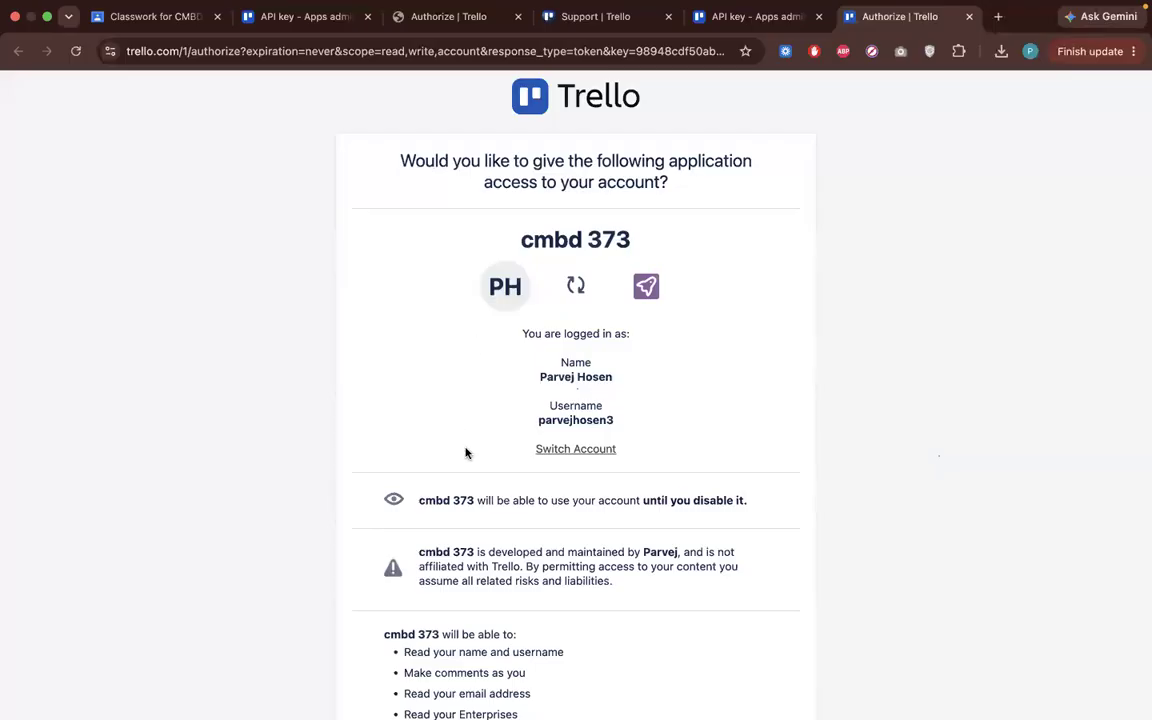
{"action": "scroll", "coordinate": [465, 453], "scroll_direction": "down", "scroll_amount": 10}
{"action": "left_click", "coordinate": [726, 547]}
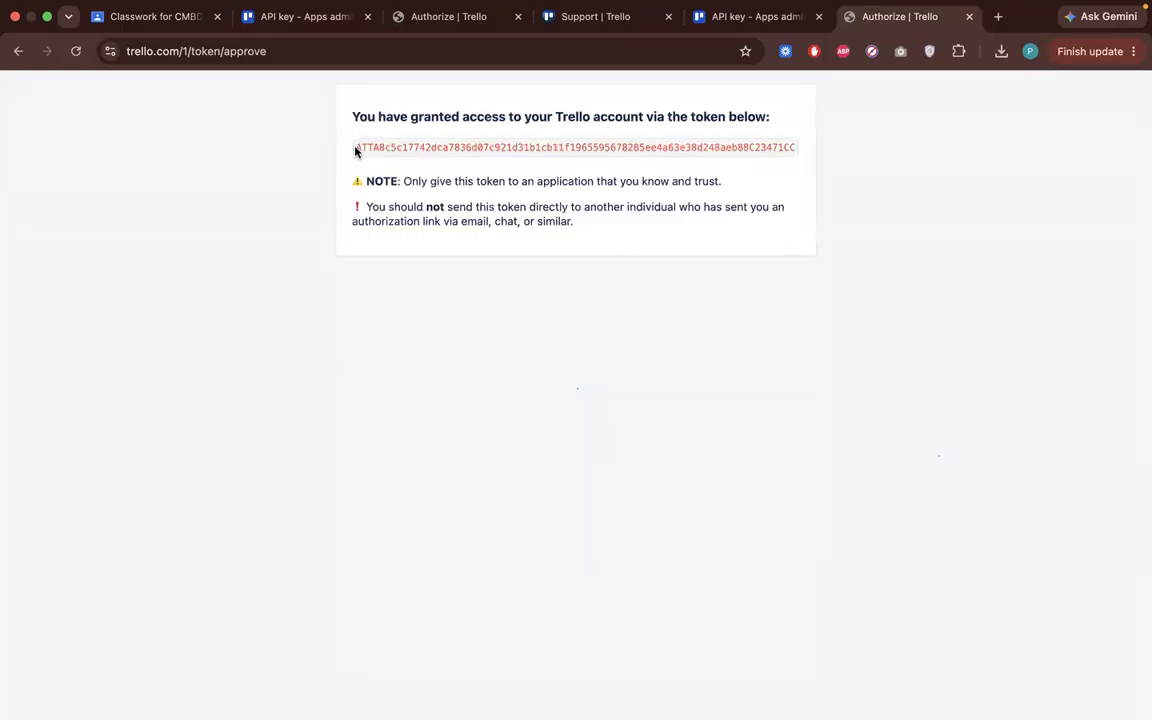
{"action": "left_click_drag", "start_coordinate": [355, 147], "coordinate": [803, 148]}
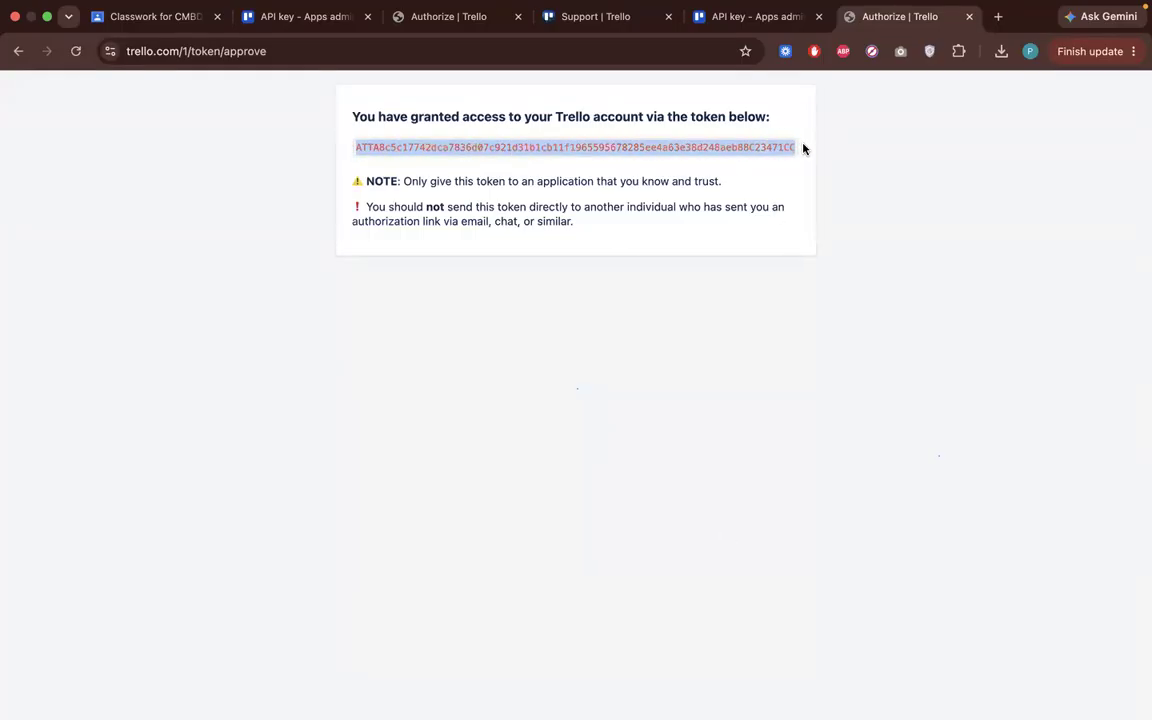
Paste the generated Trello token into the n8n credential's API Token field, replacing the prefilled value, save the credential and dismiss the password update offer
{"action": "key", "text": "ctrl+Right"}
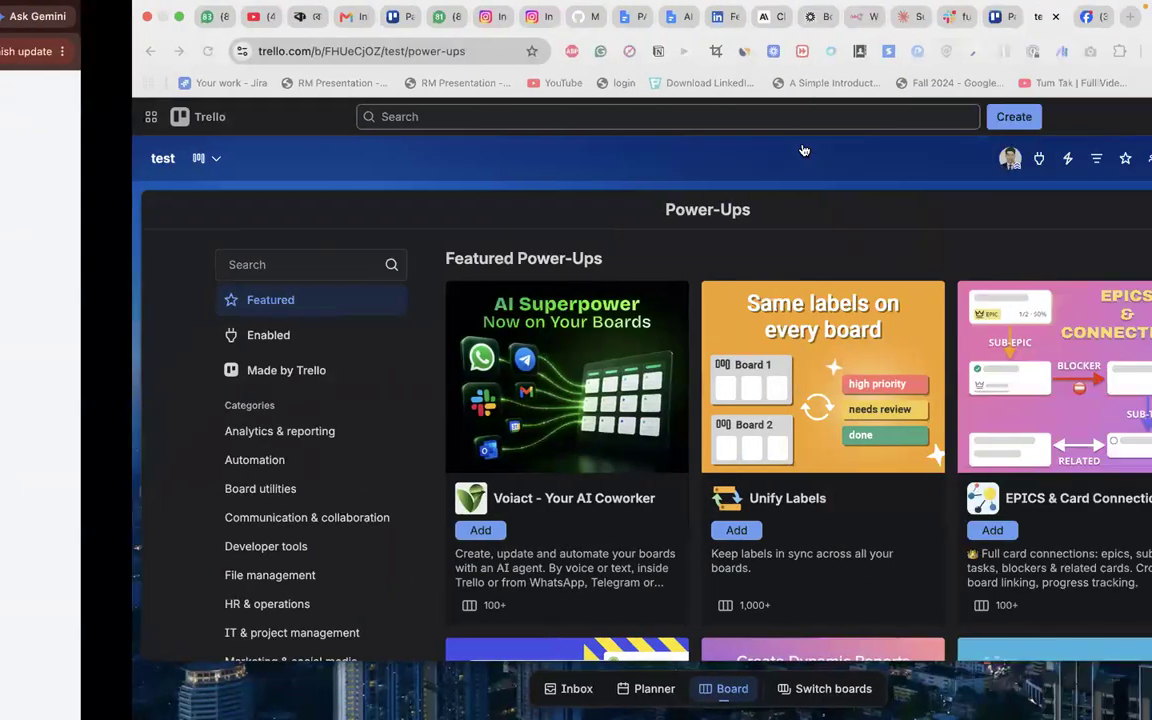
{"action": "key", "text": "ctrl+Right"}
{"action": "left_click_drag", "start_coordinate": [577, 408], "coordinate": [352, 406]}
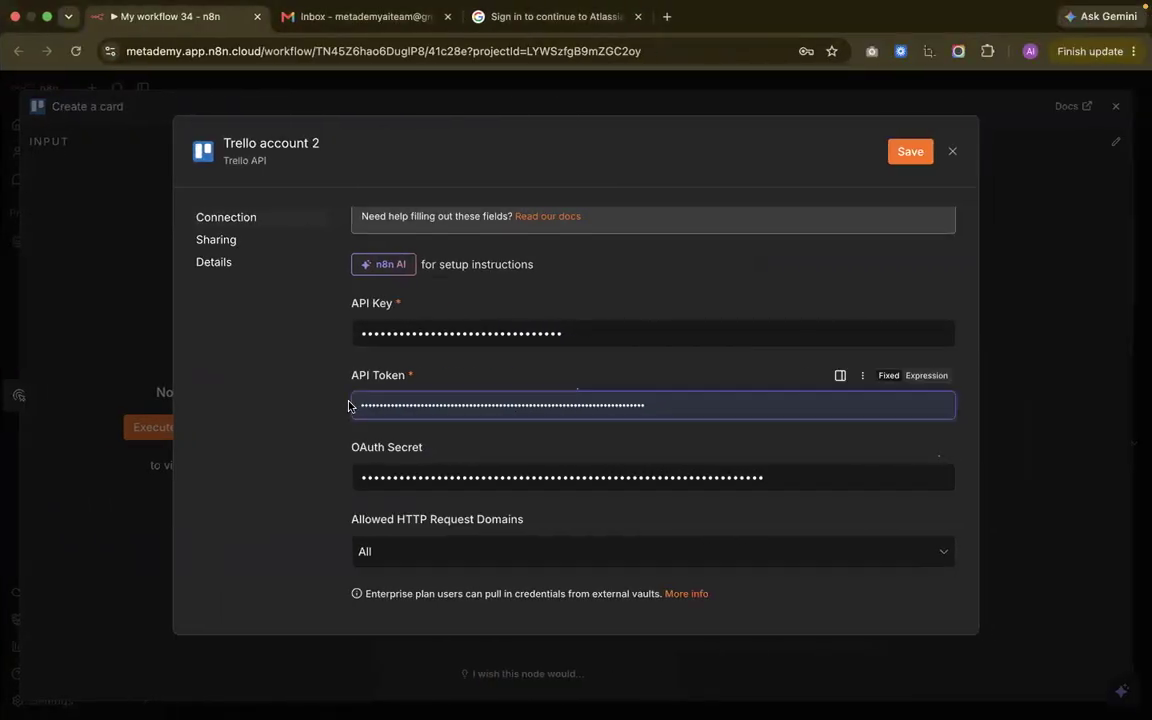
{"action": "key", "text": "BackSpace"}
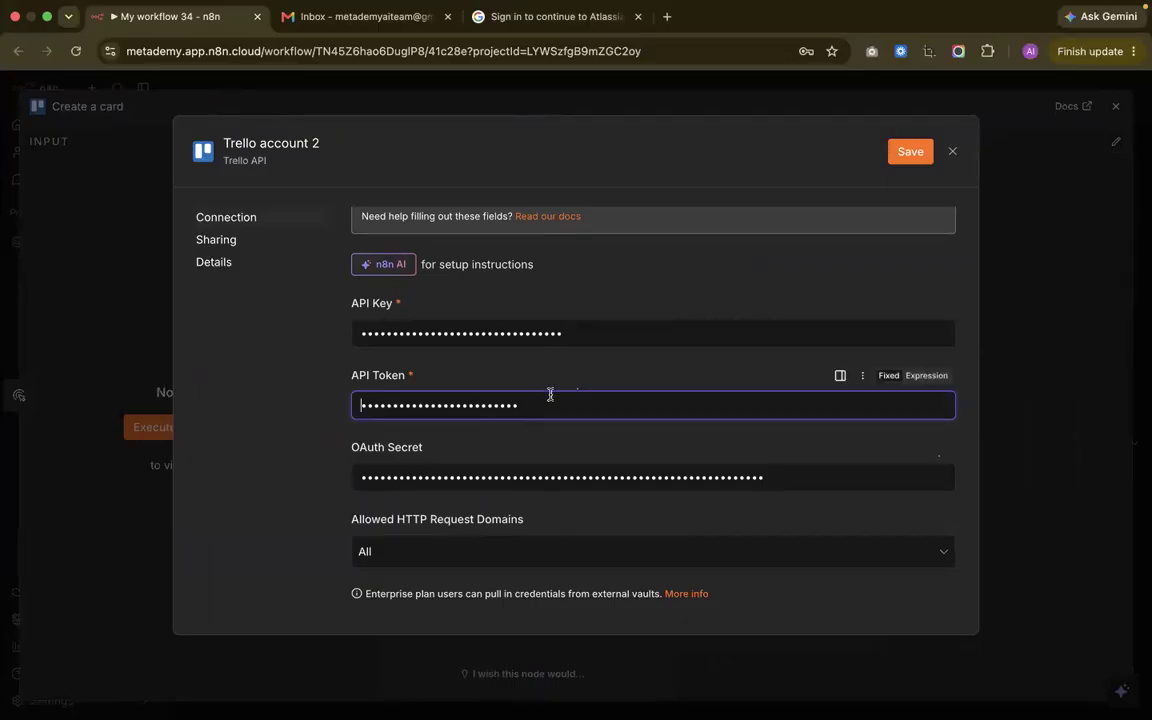
{"action": "left_click_drag", "start_coordinate": [357, 405], "coordinate": [553, 408]}
{"action": "key", "text": "BackSpace"}
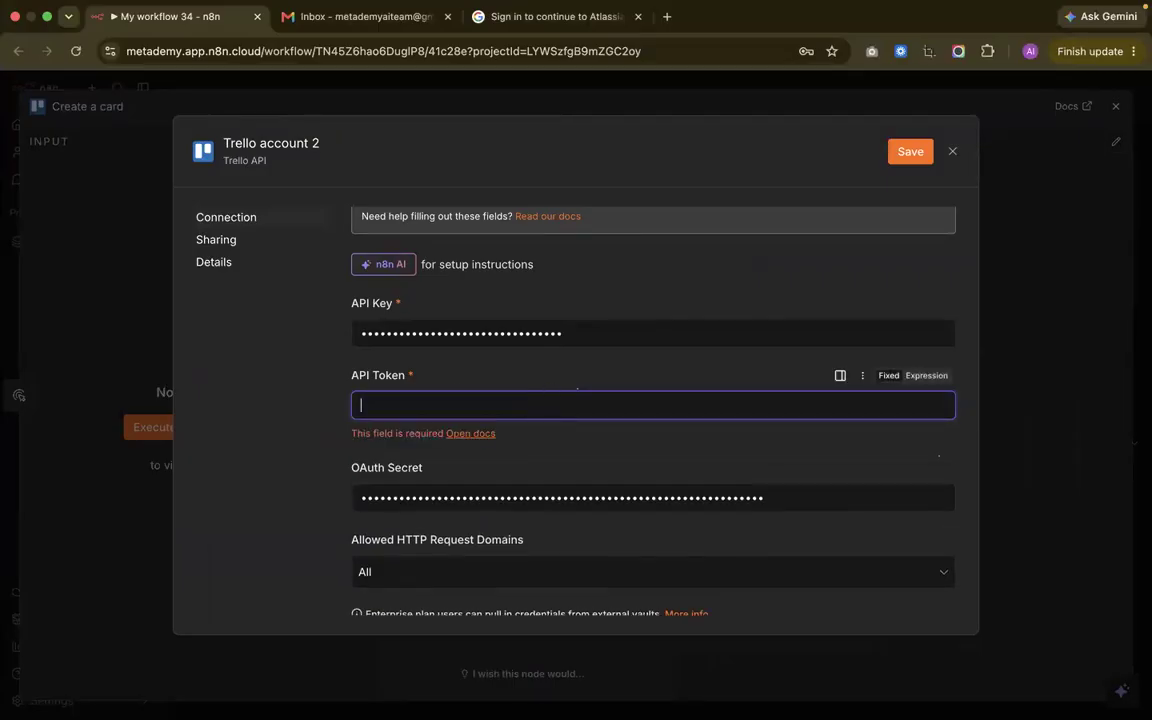
{"action": "key", "text": "super+v"}
{"action": "left_click", "coordinate": [905, 152]}
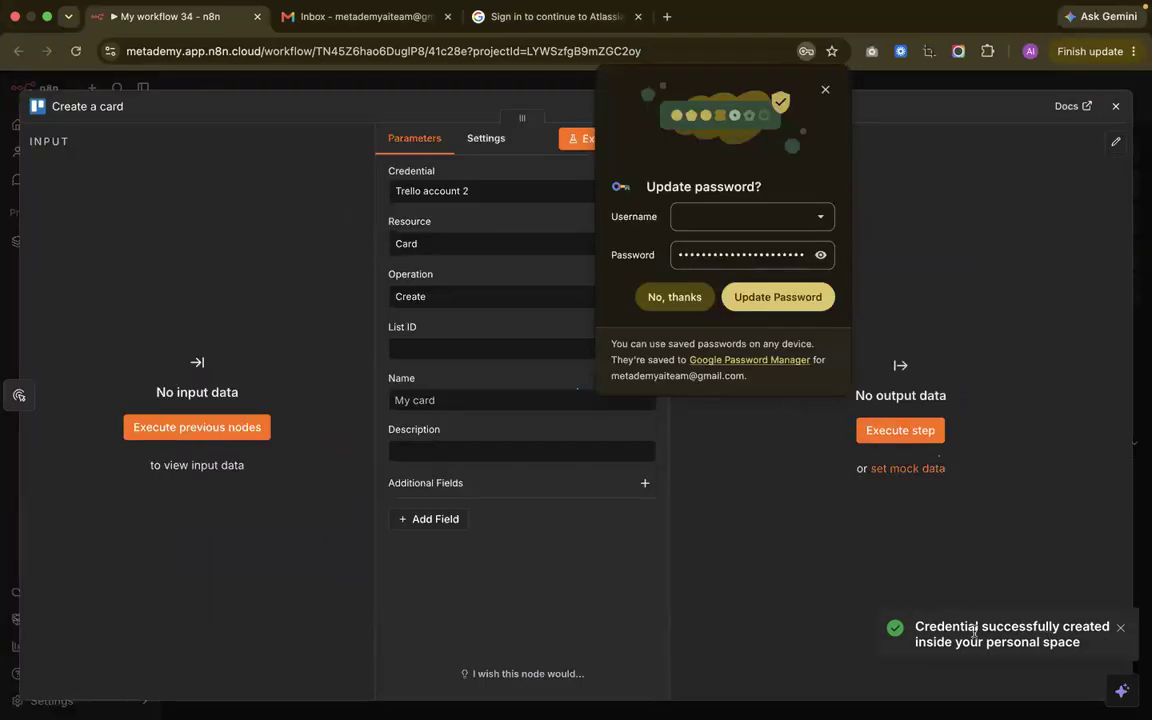
{"action": "left_click", "coordinate": [822, 98]}
{"action": "left_click", "coordinate": [824, 93]}
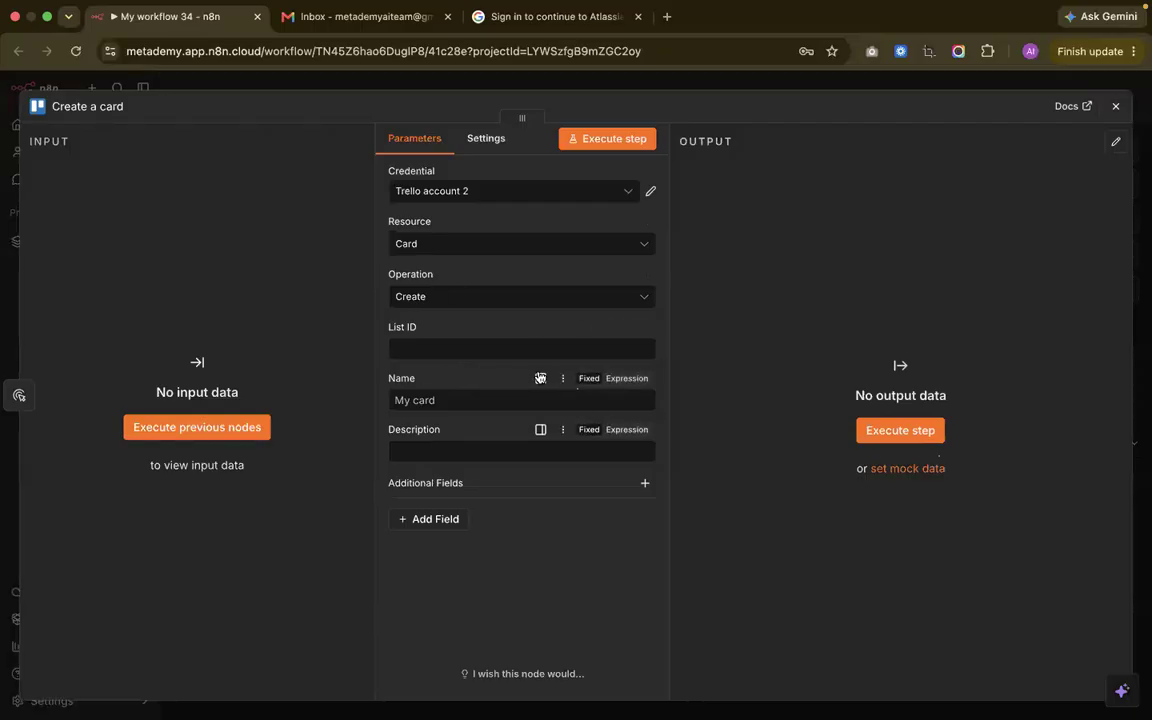
Close the card node's settings and delete both the Create a card node and the manual trigger from the workflow
{"action": "left_click", "coordinate": [1119, 111]}
{"action": "mouse_move", "coordinate": [756, 268]}
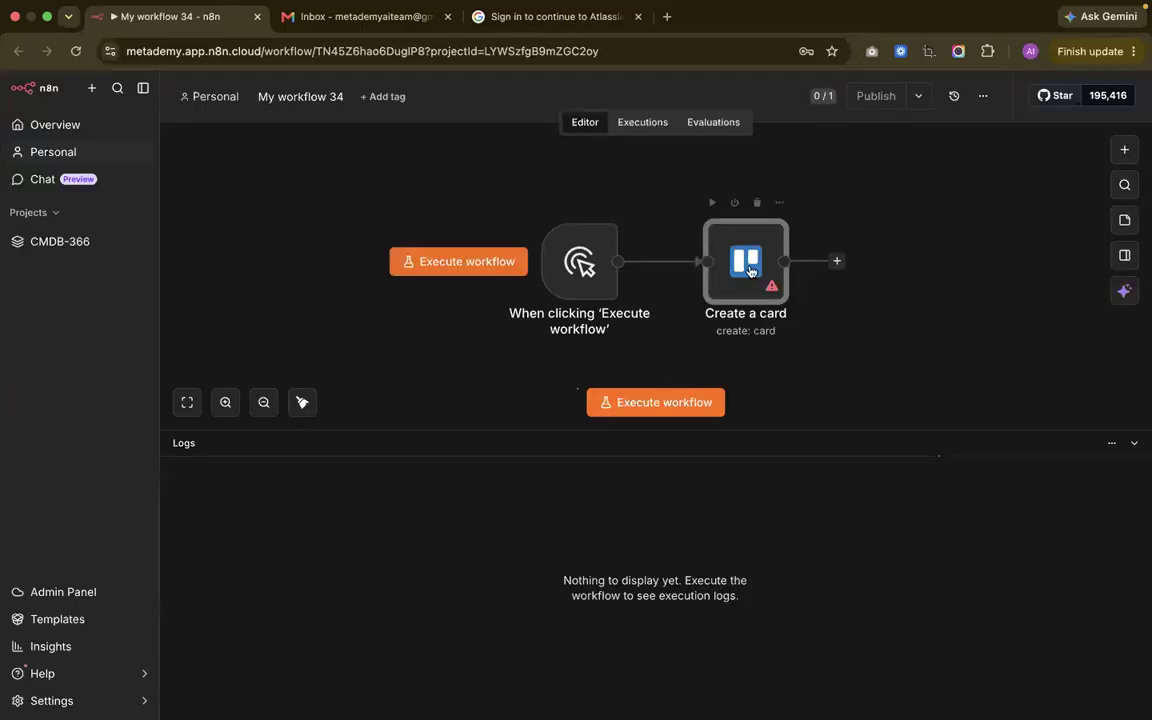
{"action": "left_click", "coordinate": [758, 203]}
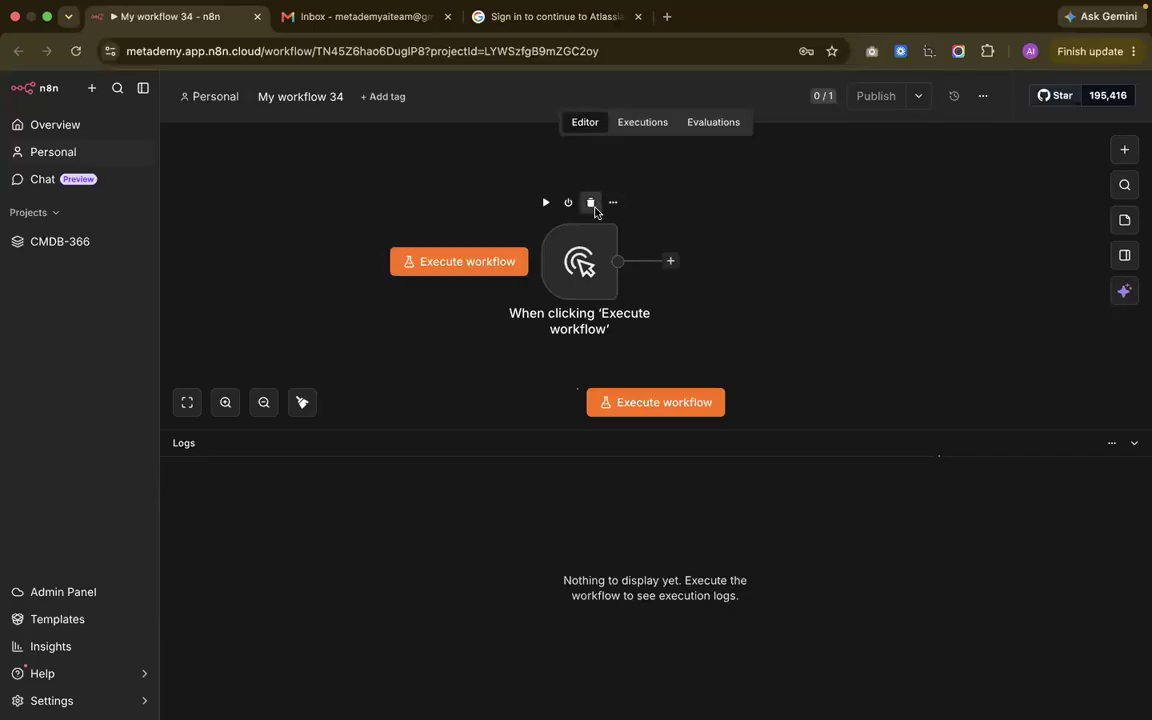
{"action": "left_click", "coordinate": [589, 201]}
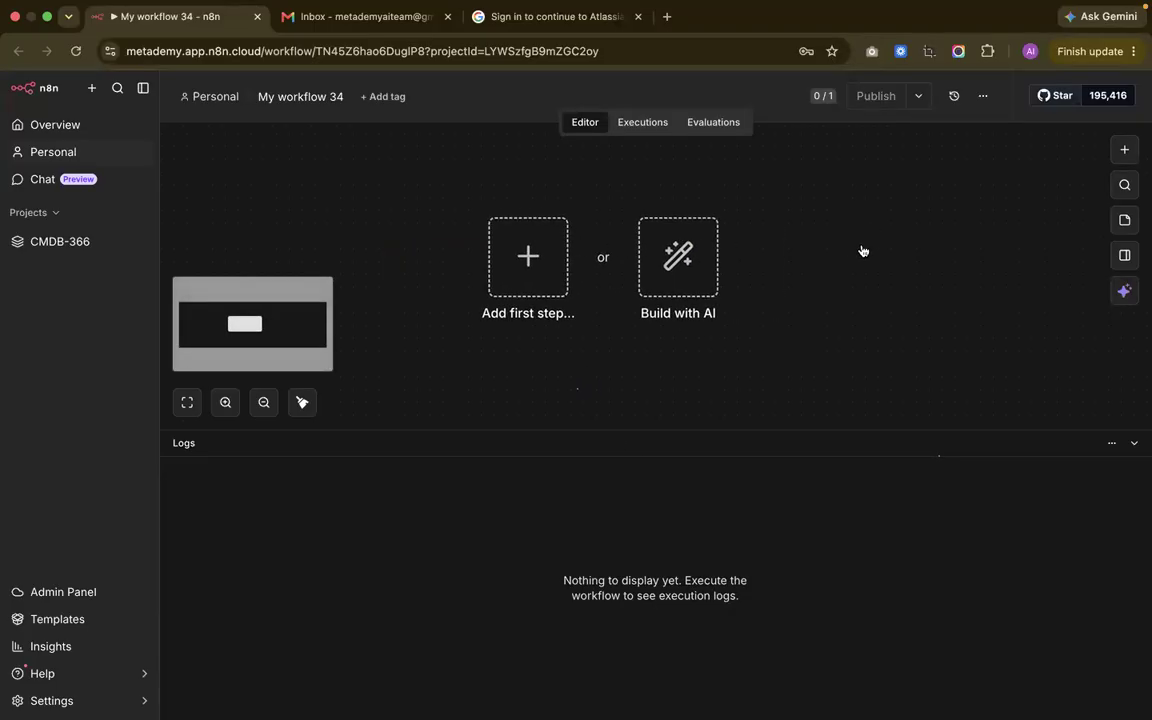
Add a Gmail On message received trigger as the first step and turn off its Simplify option
{"action": "left_click", "coordinate": [558, 267]}
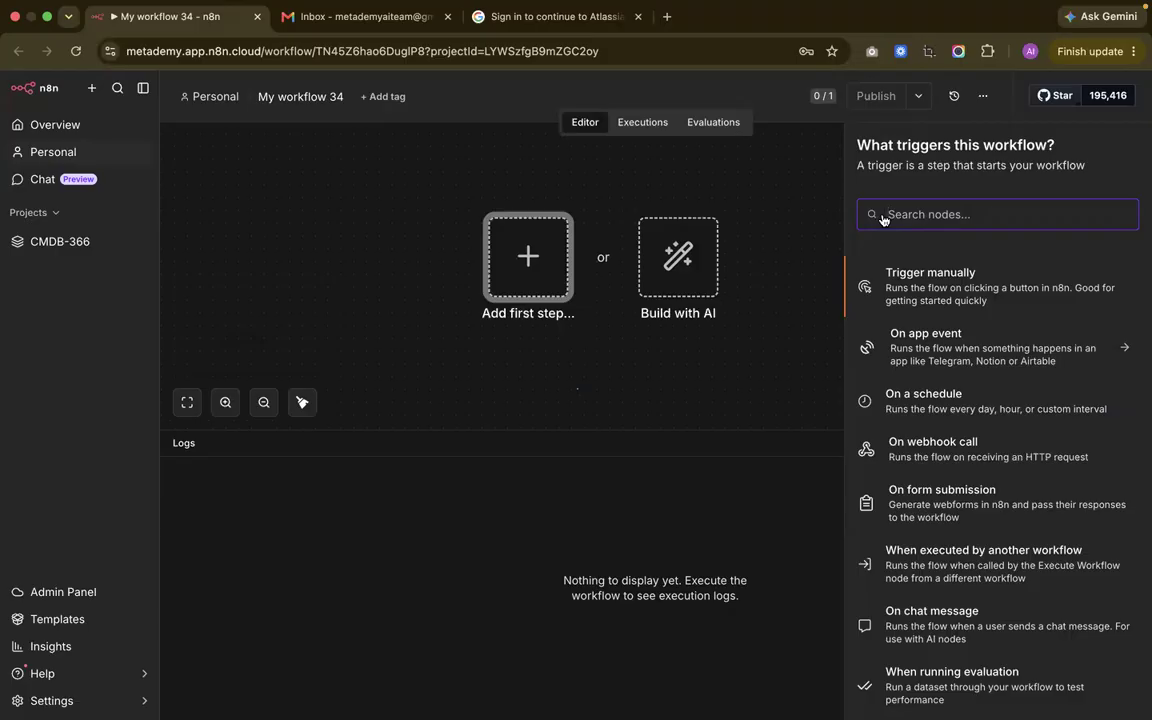
{"action": "type", "text": "gmail"}
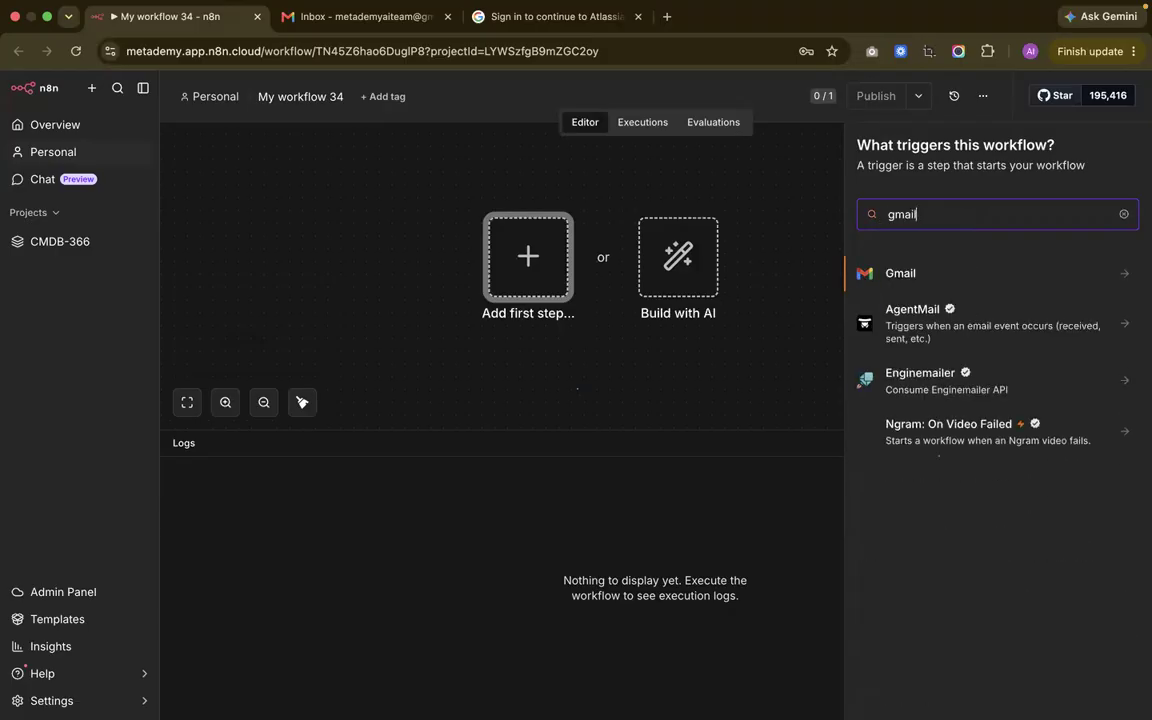
{"action": "left_click", "coordinate": [900, 273]}
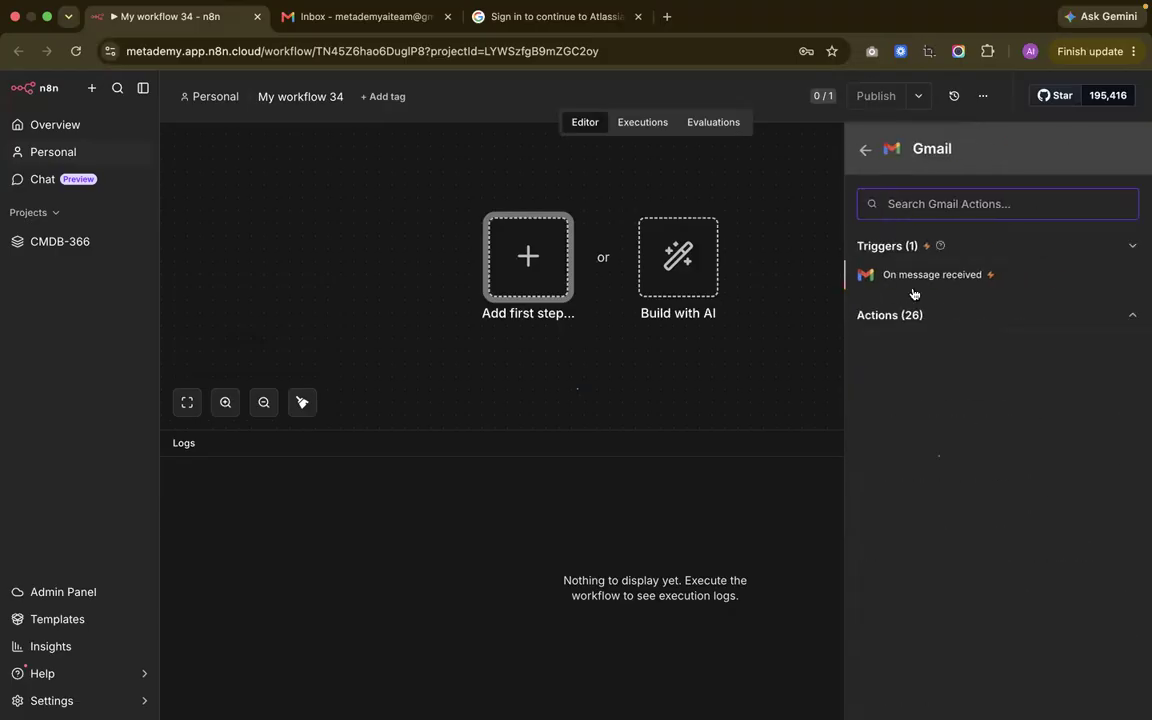
{"action": "left_click", "coordinate": [913, 315]}
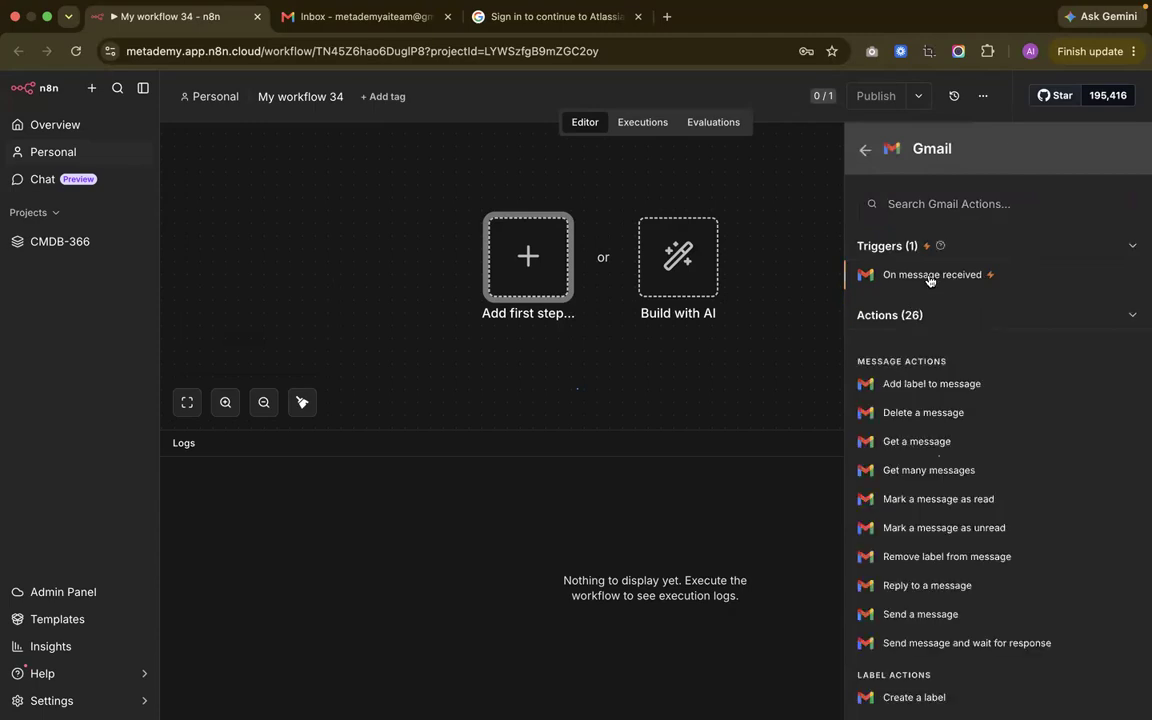
{"action": "left_click", "coordinate": [929, 277]}
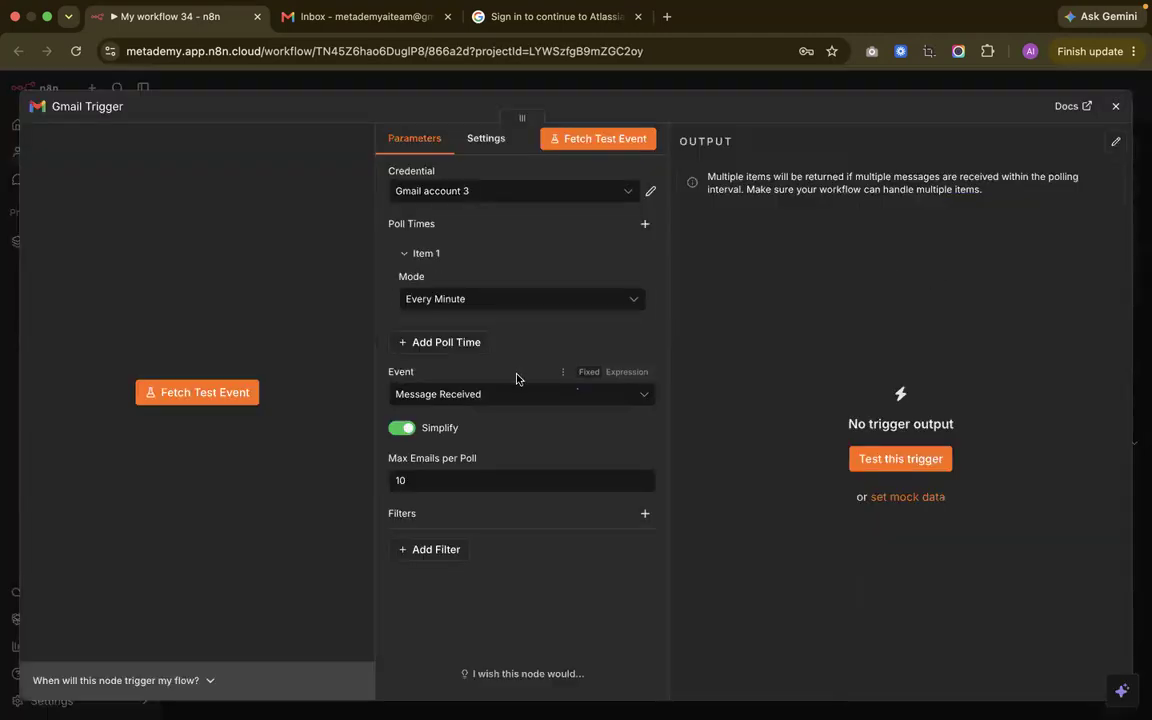
{"action": "left_click", "coordinate": [403, 429]}
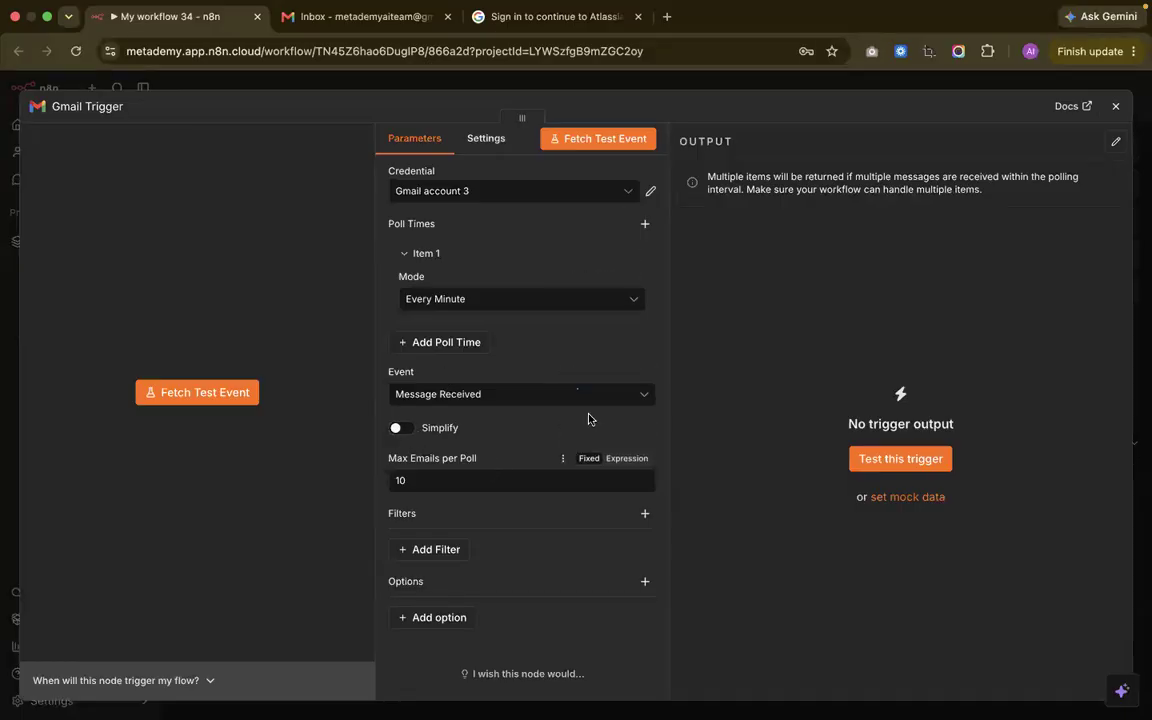
{"action": "left_click", "coordinate": [1114, 107]}
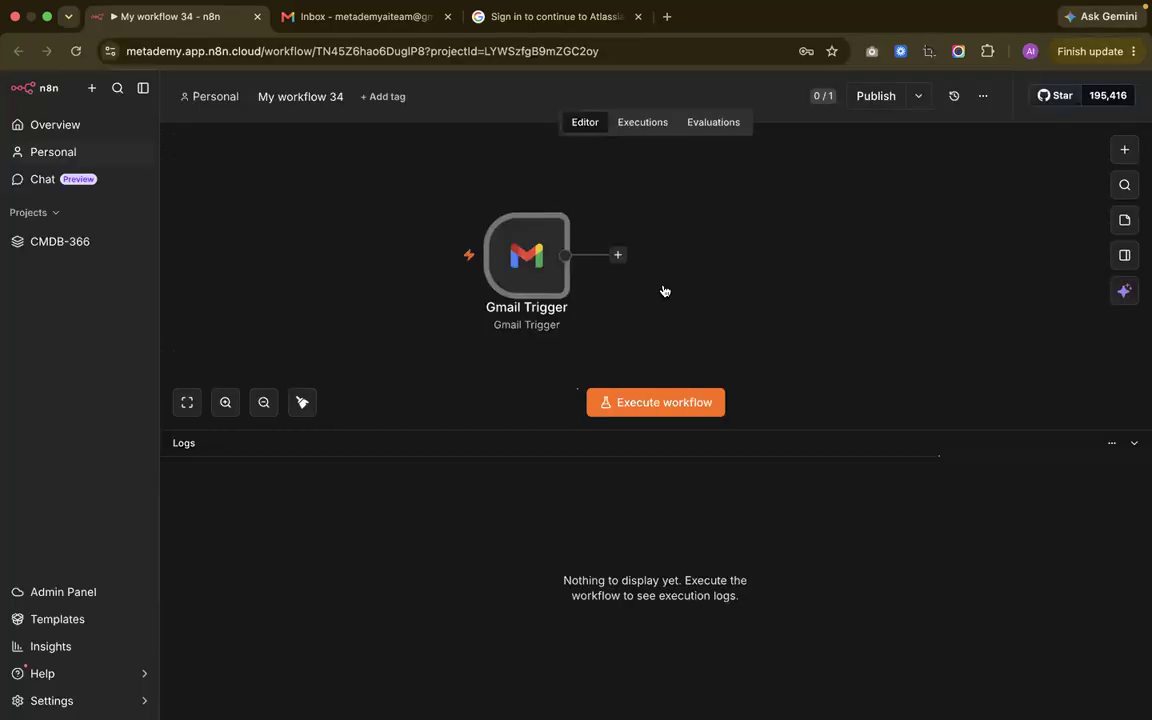
Execute the workflow and review the Gmail Trigger's output, including the headers, html, text and subject columns
{"action": "left_click", "coordinate": [655, 404]}
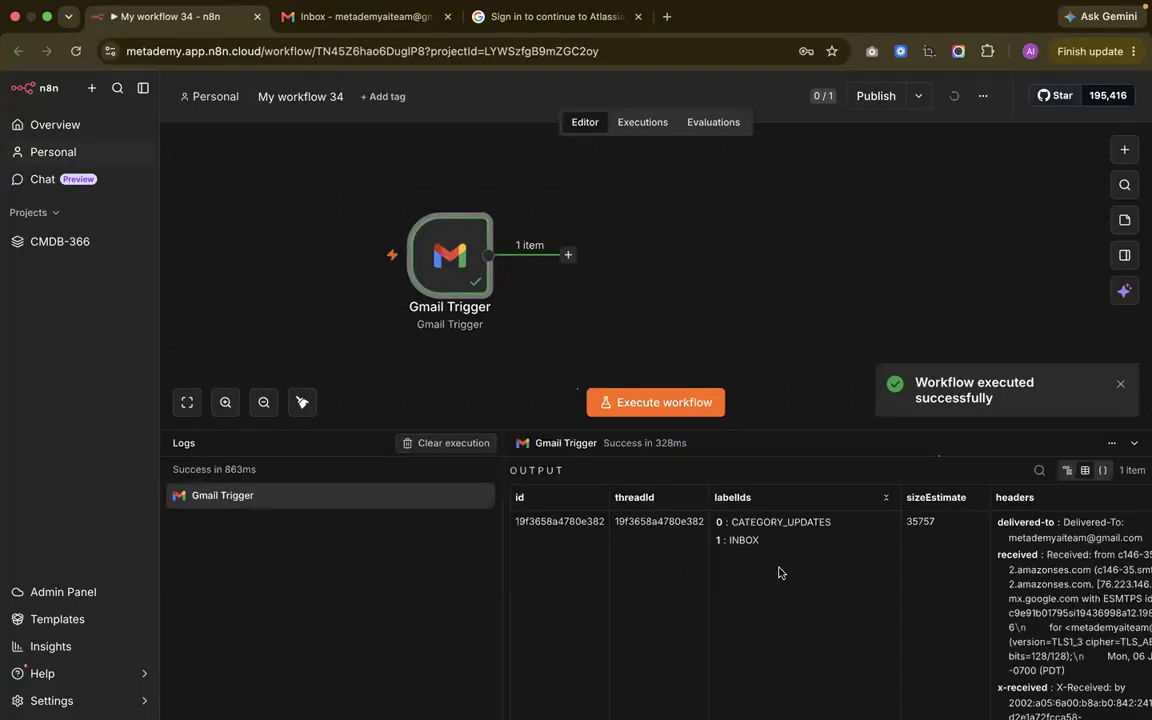
{"action": "scroll", "coordinate": [780, 572], "scroll_direction": "right", "scroll_amount": 2}
{"action": "scroll", "coordinate": [780, 572], "scroll_direction": "right", "scroll_amount": 10}
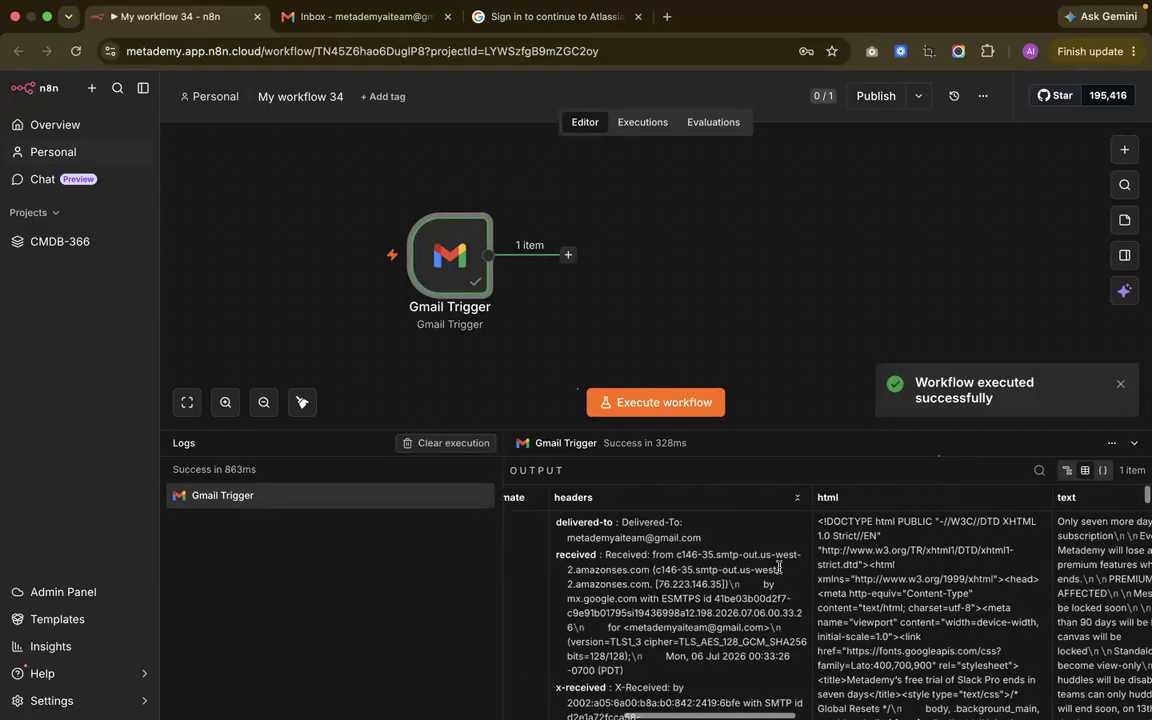
{"action": "scroll", "coordinate": [780, 567], "scroll_direction": "down", "scroll_amount": 5}
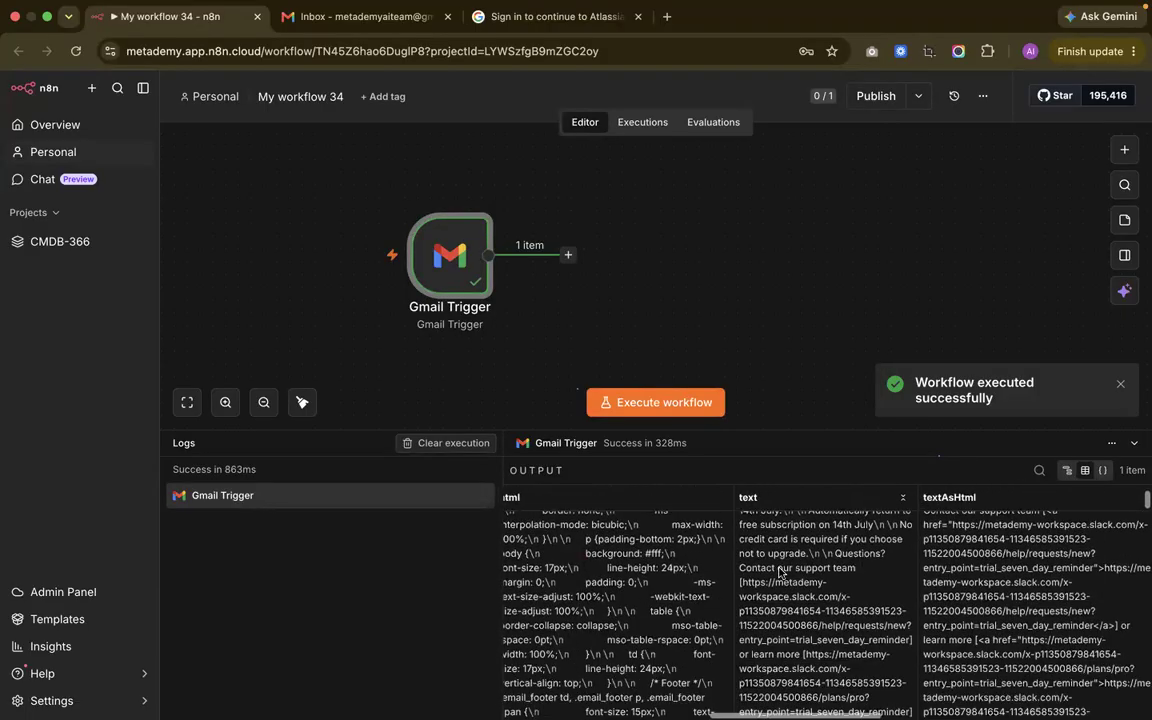
{"action": "scroll", "coordinate": [780, 572], "scroll_direction": "right", "scroll_amount": 5}
{"action": "scroll", "coordinate": [780, 572], "scroll_direction": "up", "scroll_amount": 5}
{"action": "scroll", "coordinate": [780, 572], "scroll_direction": "left", "scroll_amount": 4}
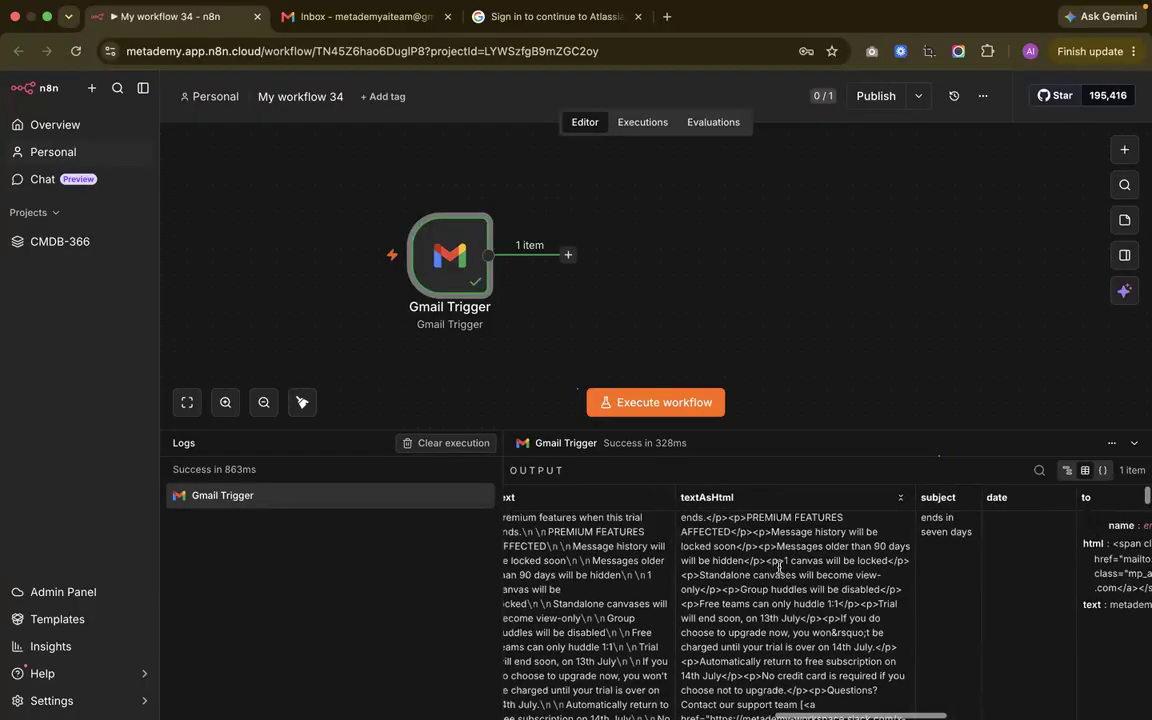
{"action": "scroll", "coordinate": [780, 568], "scroll_direction": "left", "scroll_amount": 1}
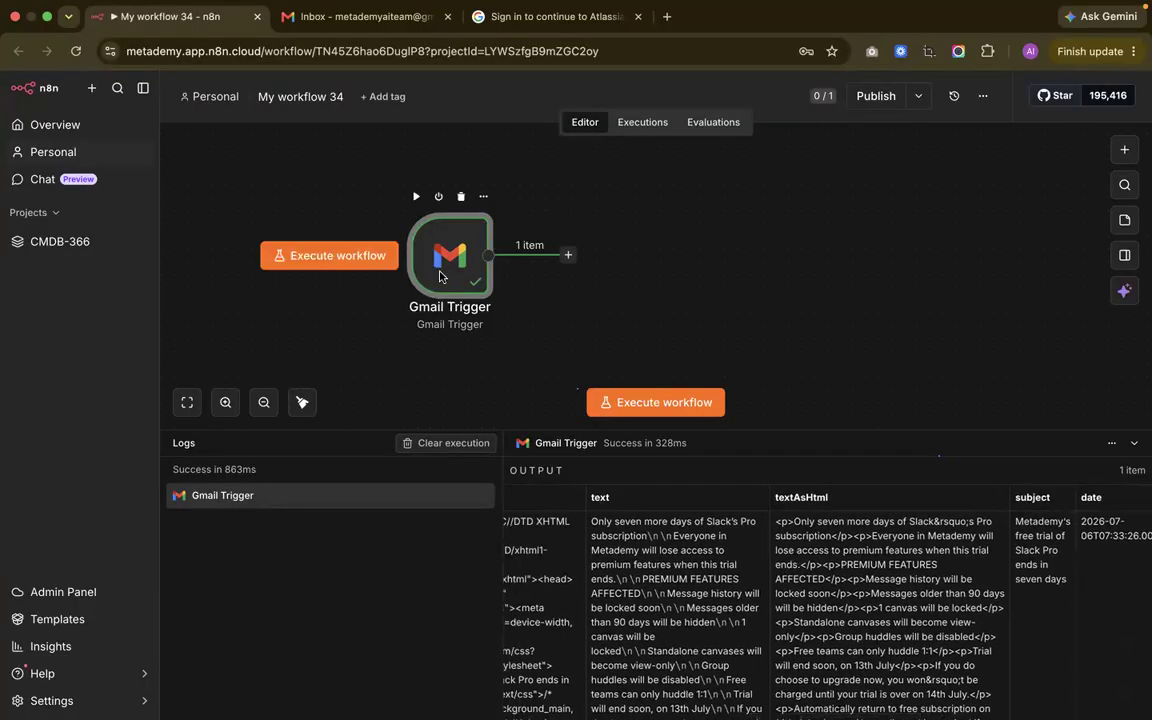
Open the Slack Pro trial email in the Gmail inbox to compare it with the trigger output, and return to the workflow
{"action": "left_click_drag", "start_coordinate": [440, 274], "coordinate": [376, 271]}
{"action": "left_click", "coordinate": [345, 17]}
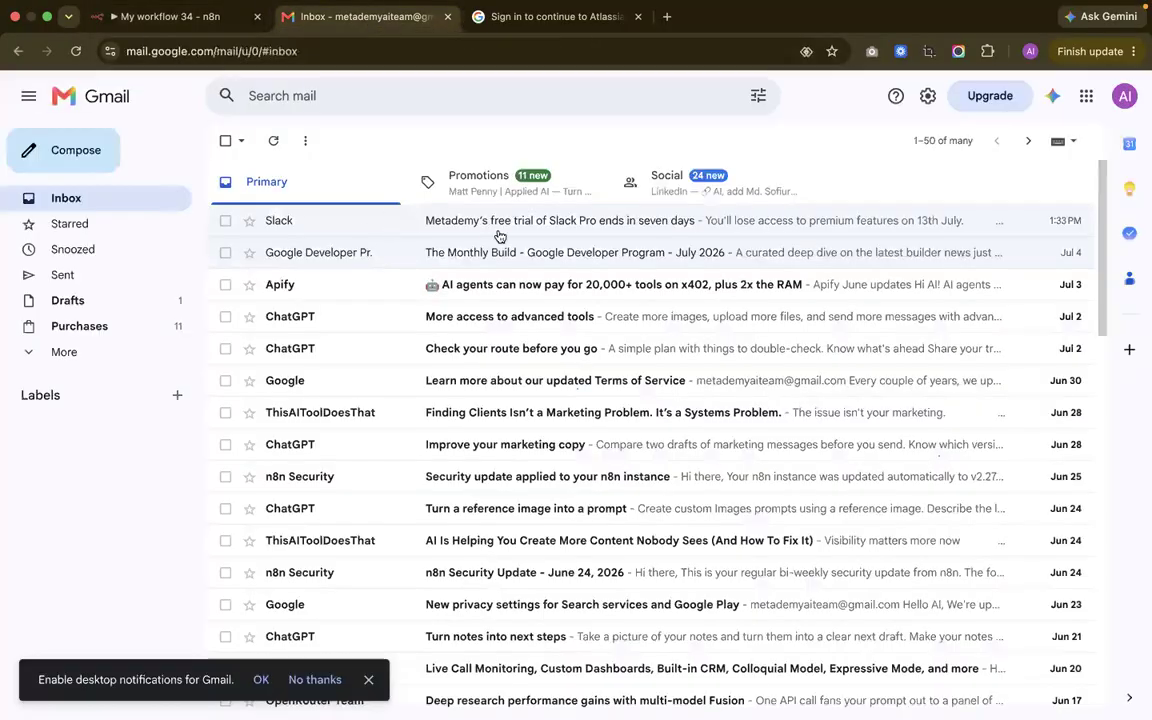
{"action": "left_click", "coordinate": [501, 226]}
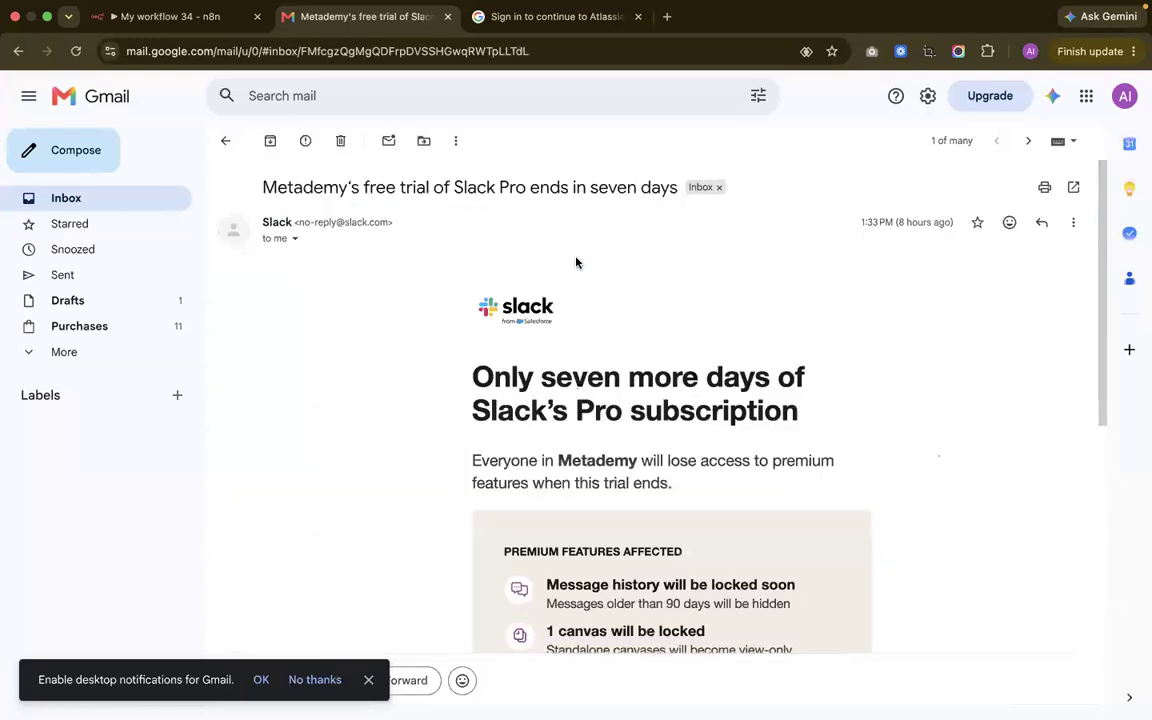
{"action": "left_click", "coordinate": [221, 18]}
Add an AI Agent node after the Gmail Trigger and set its prompt source to Define below
{"action": "left_click", "coordinate": [502, 256]}
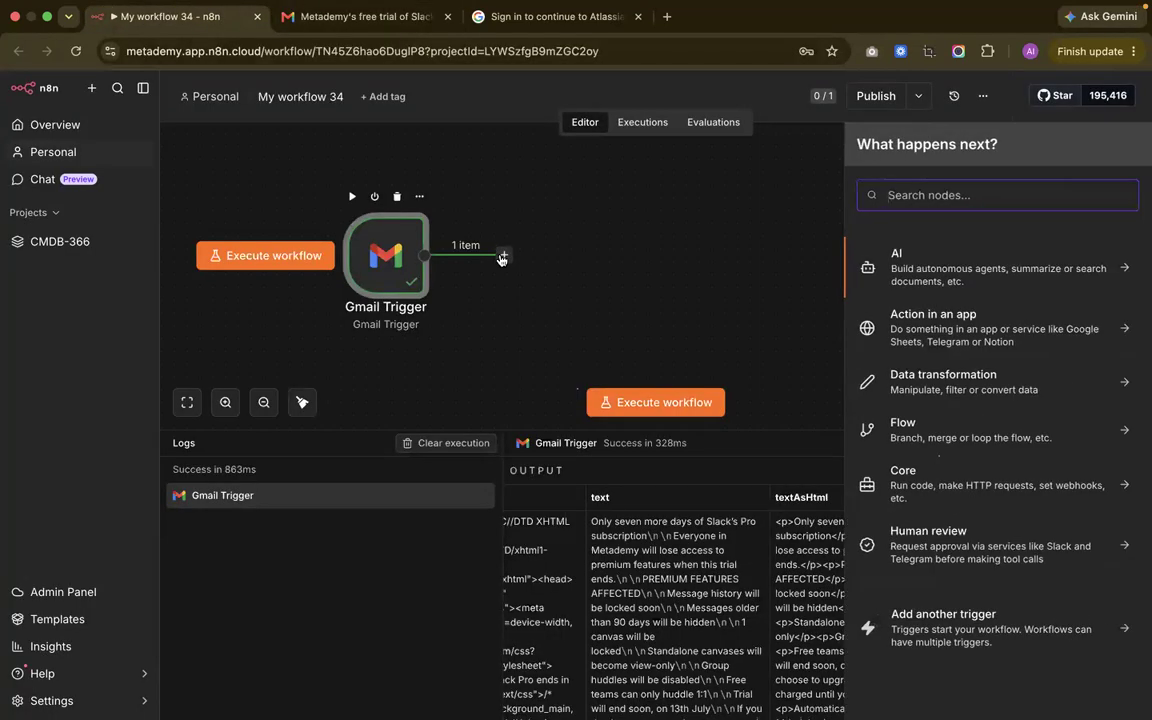
{"action": "type", "text": "ai age"}
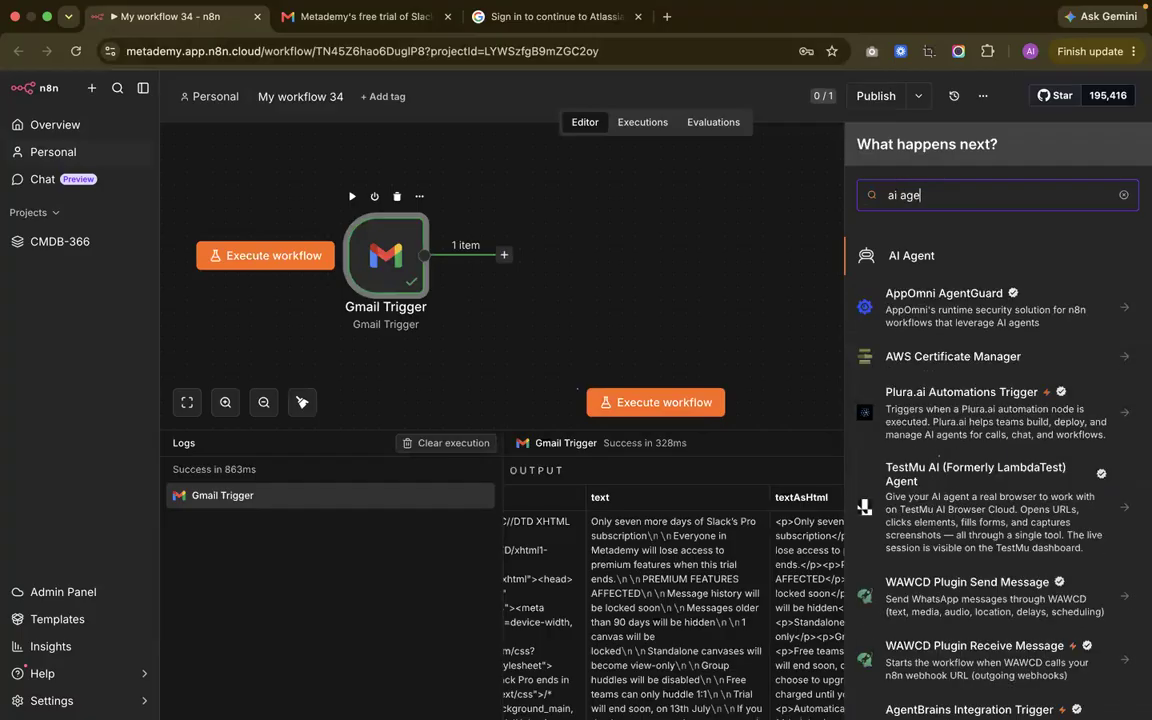
{"action": "left_click", "coordinate": [880, 256]}
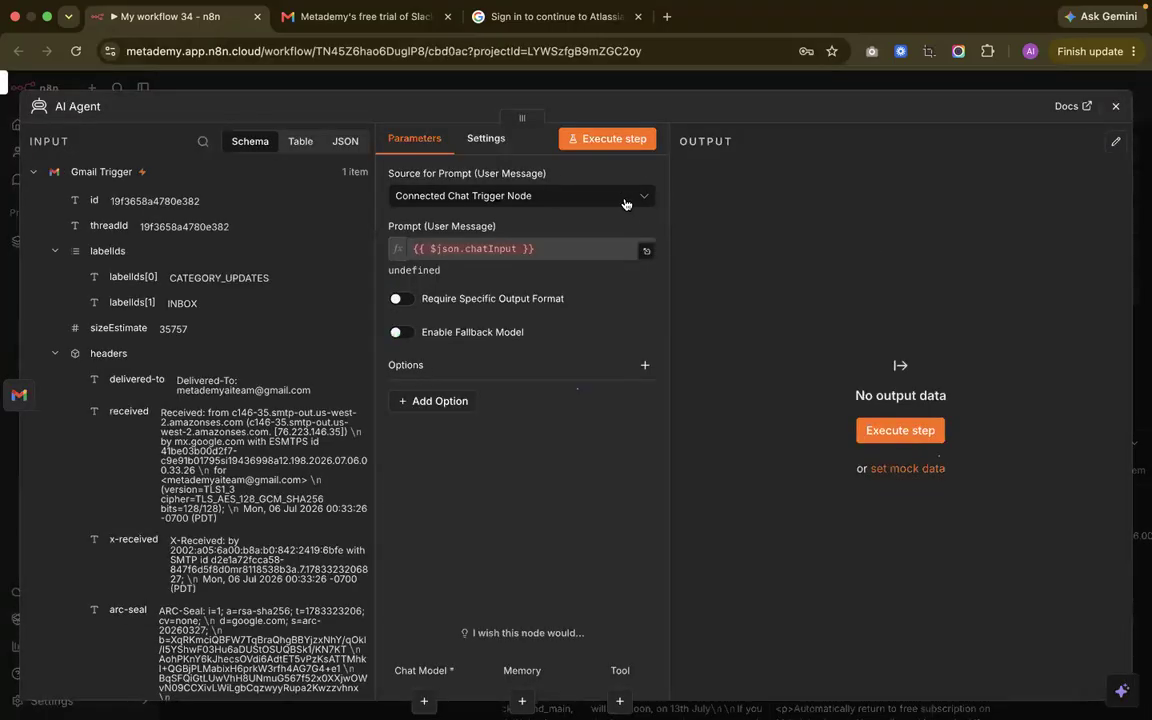
{"action": "left_click", "coordinate": [540, 196]}
{"action": "left_click", "coordinate": [549, 322]}
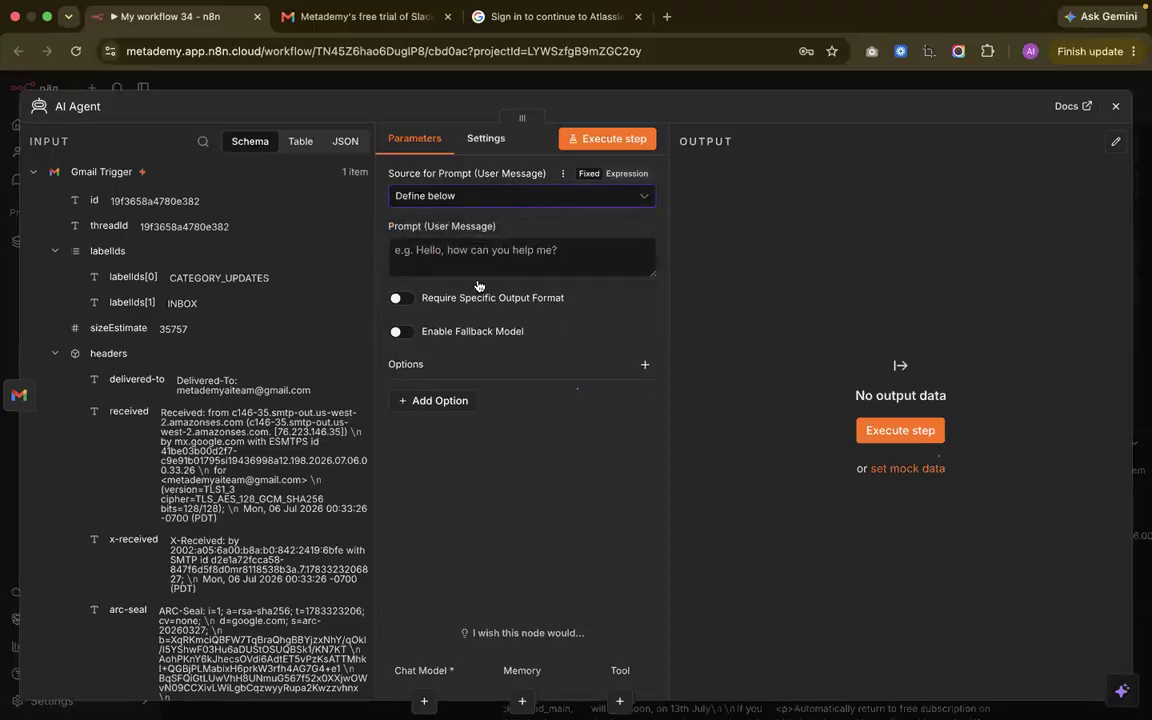
Map the Gmail Trigger's text field into the AI Agent's user message prompt as {{ $json.text }}
{"action": "left_click", "coordinate": [478, 250]}
{"action": "scroll", "coordinate": [235, 468], "scroll_direction": "down", "scroll_amount": 5}
{"action": "scroll", "coordinate": [235, 468], "scroll_direction": "down", "scroll_amount": 15}
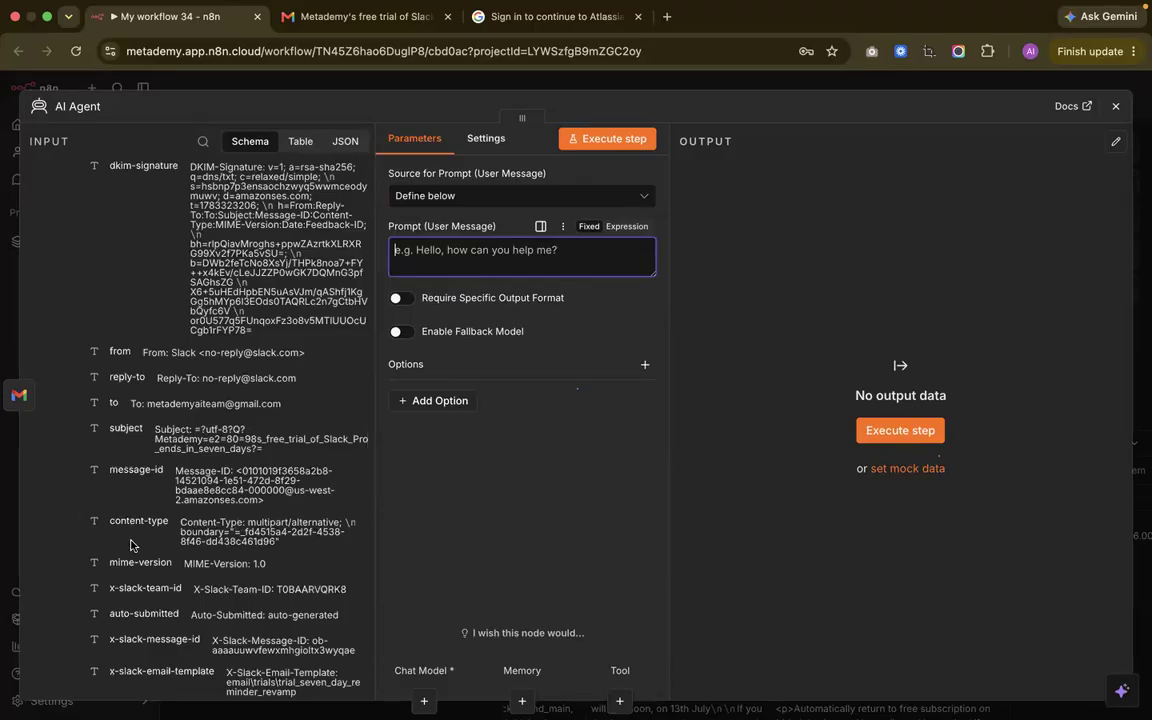
{"action": "scroll", "coordinate": [135, 520], "scroll_direction": "down", "scroll_amount": 7}
{"action": "scroll", "coordinate": [130, 541], "scroll_direction": "down", "scroll_amount": 5}
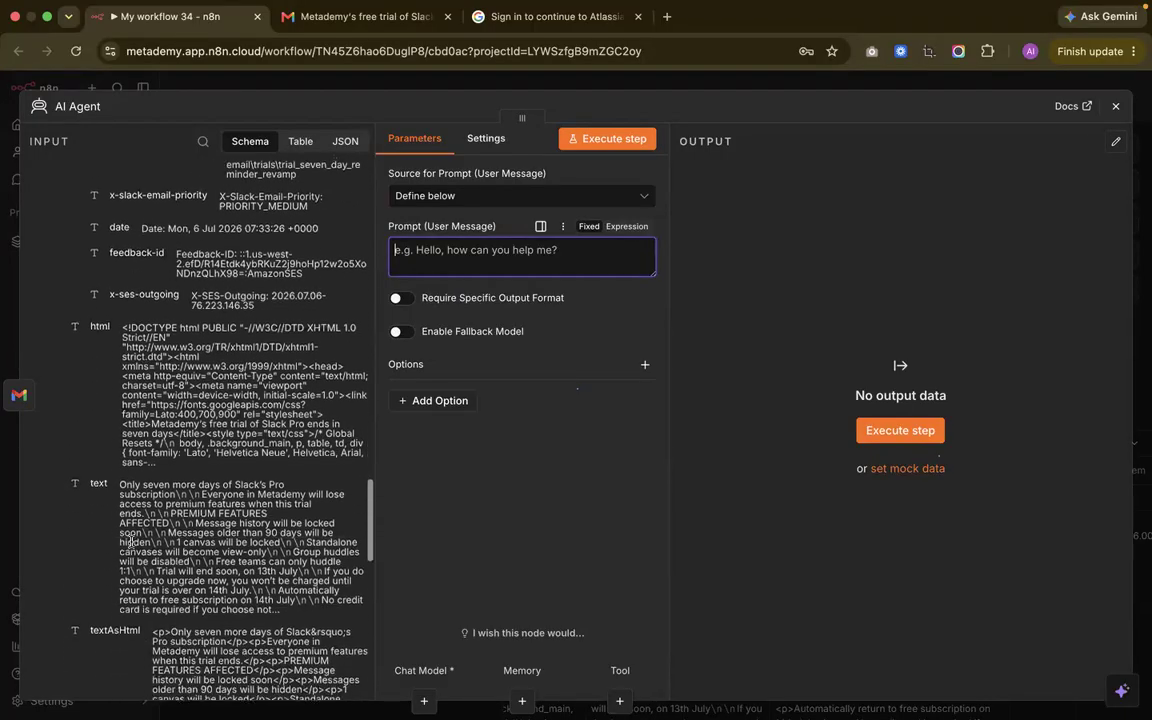
{"action": "left_click_drag", "start_coordinate": [125, 497], "coordinate": [444, 268]}
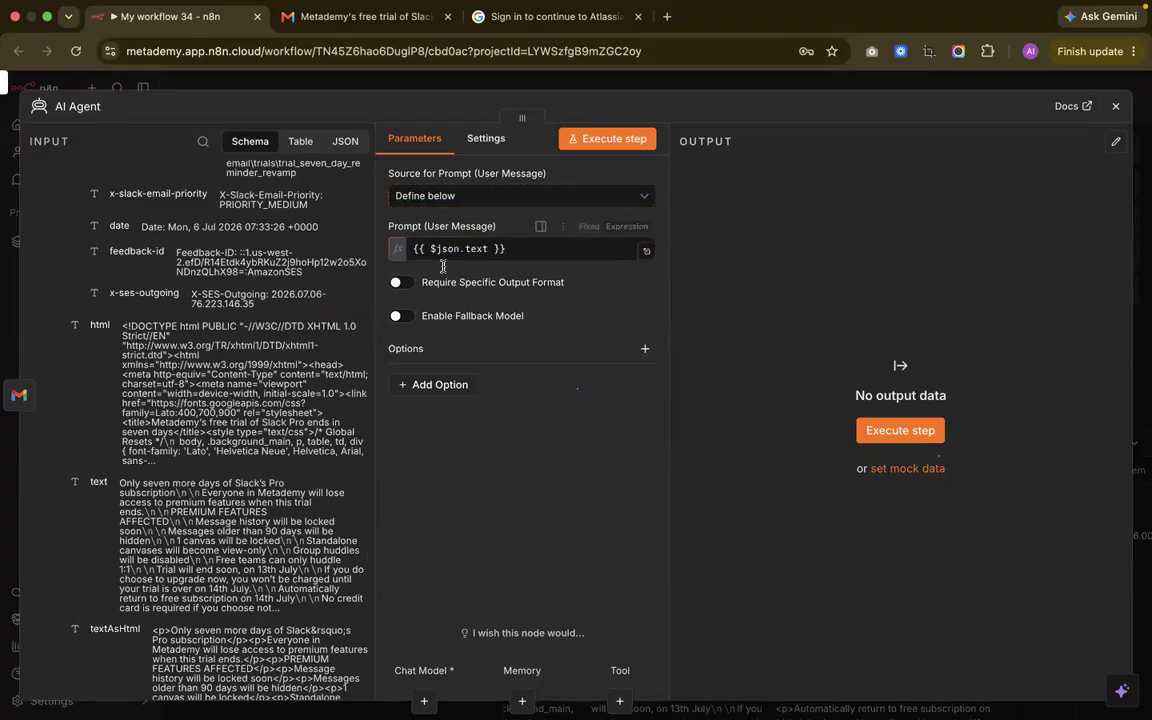
Turn on Require Specific Output Format for the AI Agent and add a System Message option for editing
{"action": "left_click", "coordinate": [403, 300]}
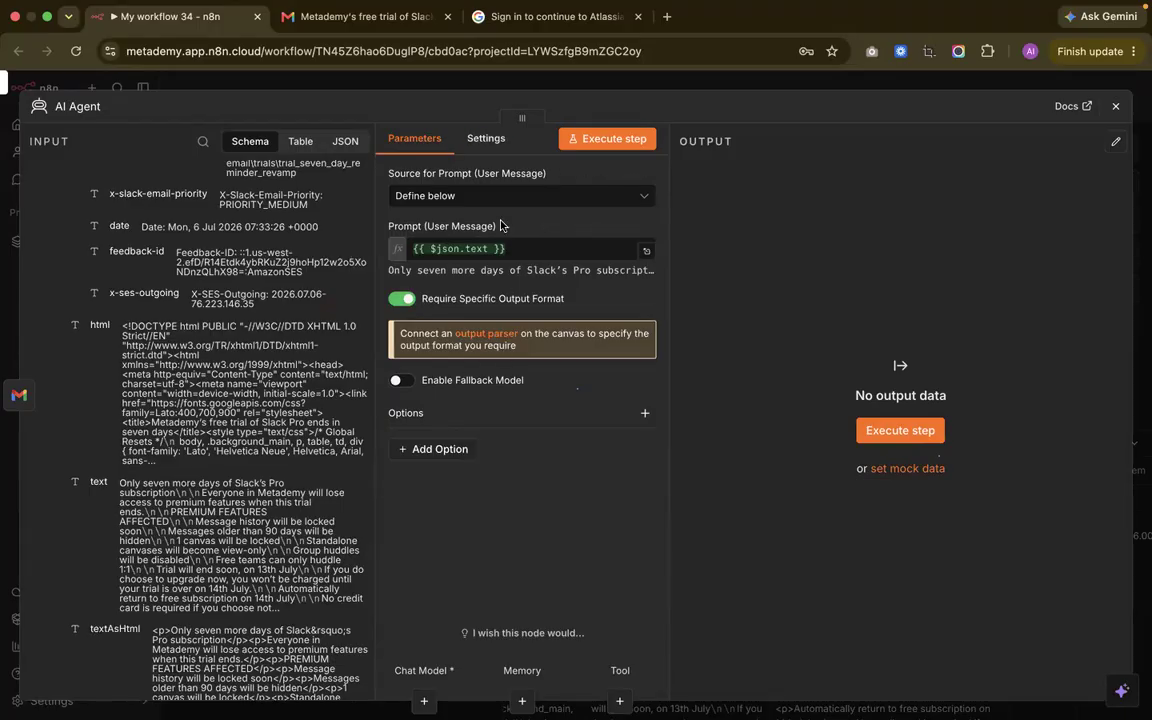
{"action": "left_click", "coordinate": [460, 450]}
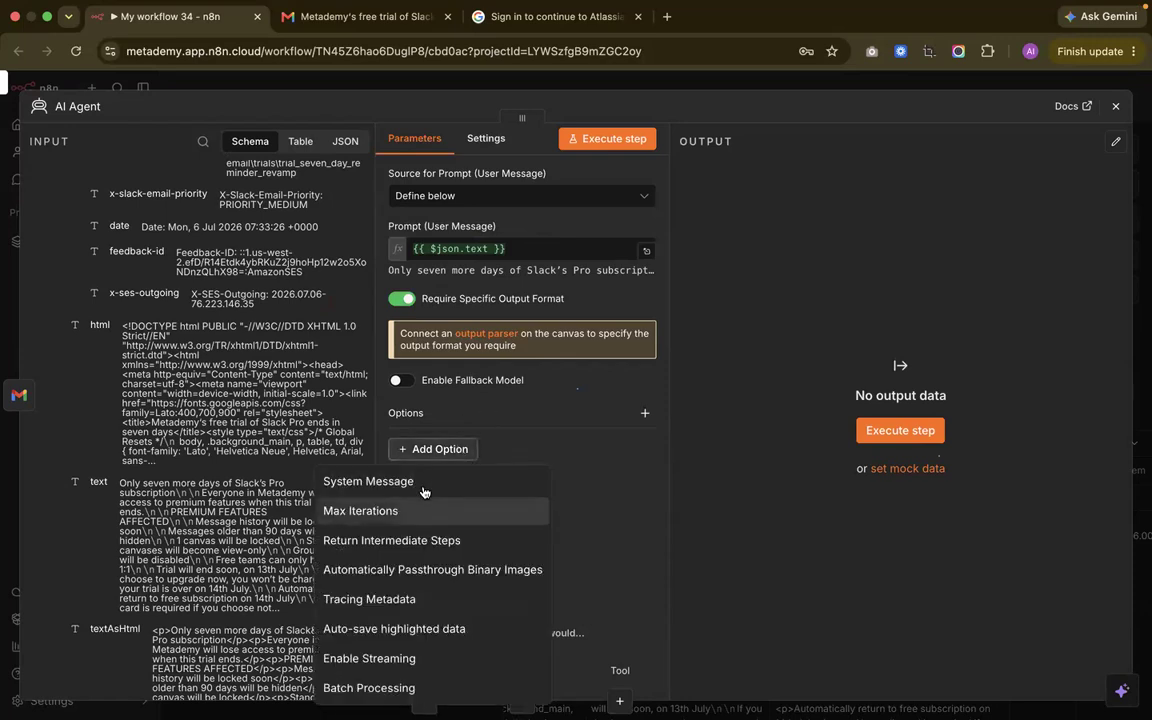
{"action": "left_click", "coordinate": [424, 482]}
{"action": "left_click", "coordinate": [557, 488]}
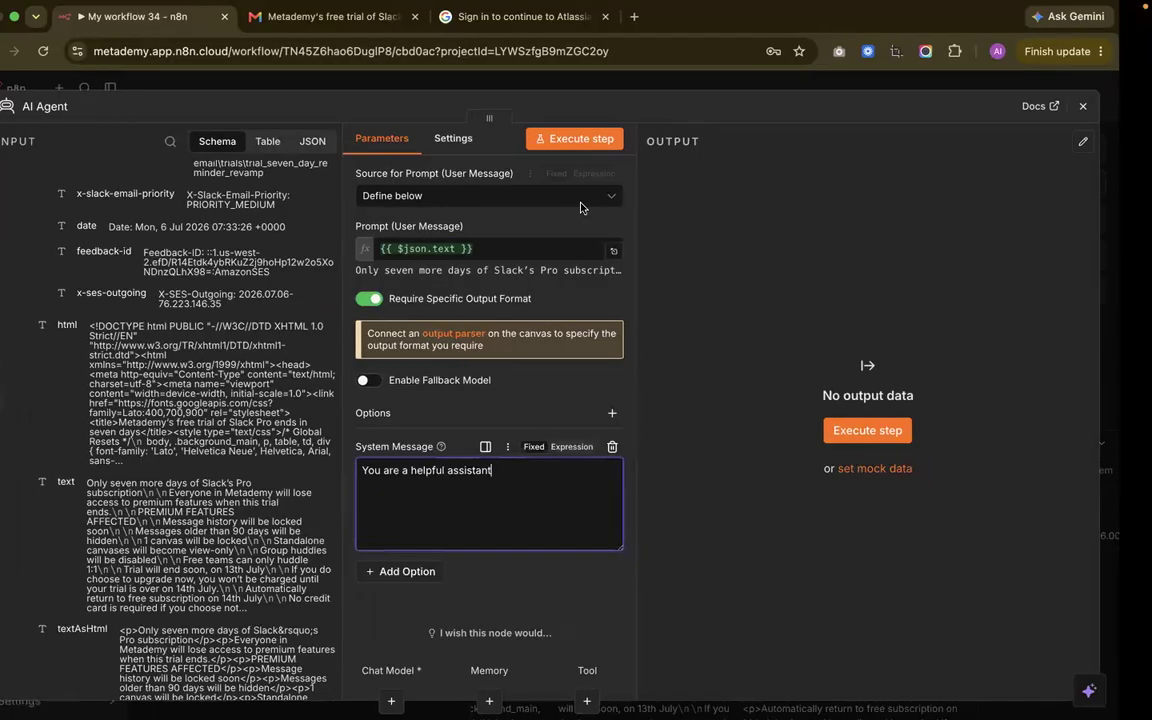
Switch to the other browser window and open ChatGPT in a new tab
{"action": "key", "text": "ctrl+Left"}
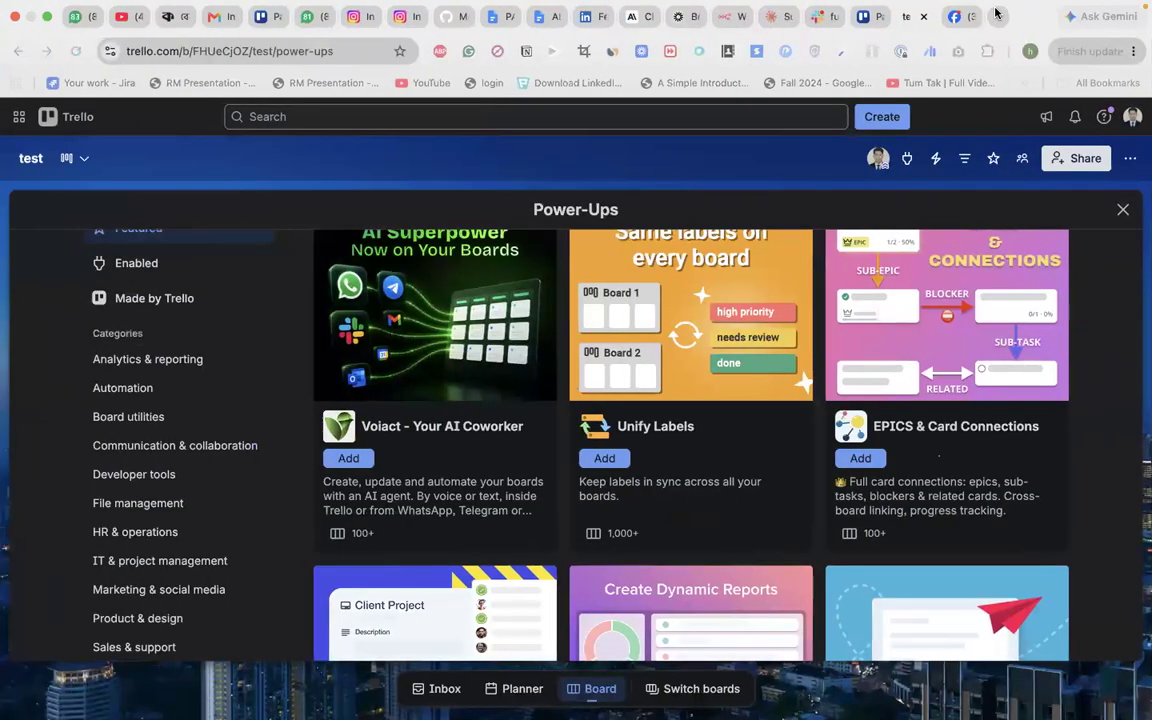
{"action": "left_click", "coordinate": [996, 14]}
{"action": "type", "text": "cha"}
{"action": "key", "text": "Return"}
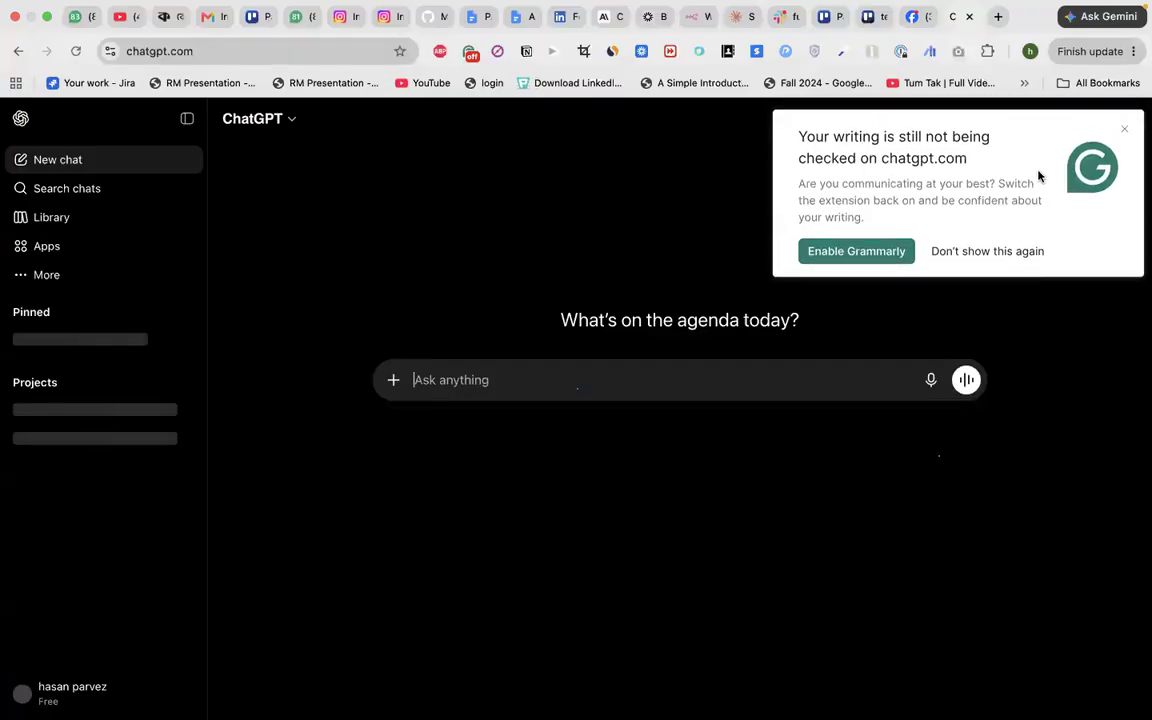
Dismiss the Grammarly notice and start the ChatGPT prompt with "you are helpful who creates trello card based on customers issues."
{"action": "left_click", "coordinate": [1125, 133]}
{"action": "left_click", "coordinate": [566, 380]}
{"action": "type", "text": "d"}
{"action": "key", "text": "BackSpace"}
{"action": "type", "text": "you a"}
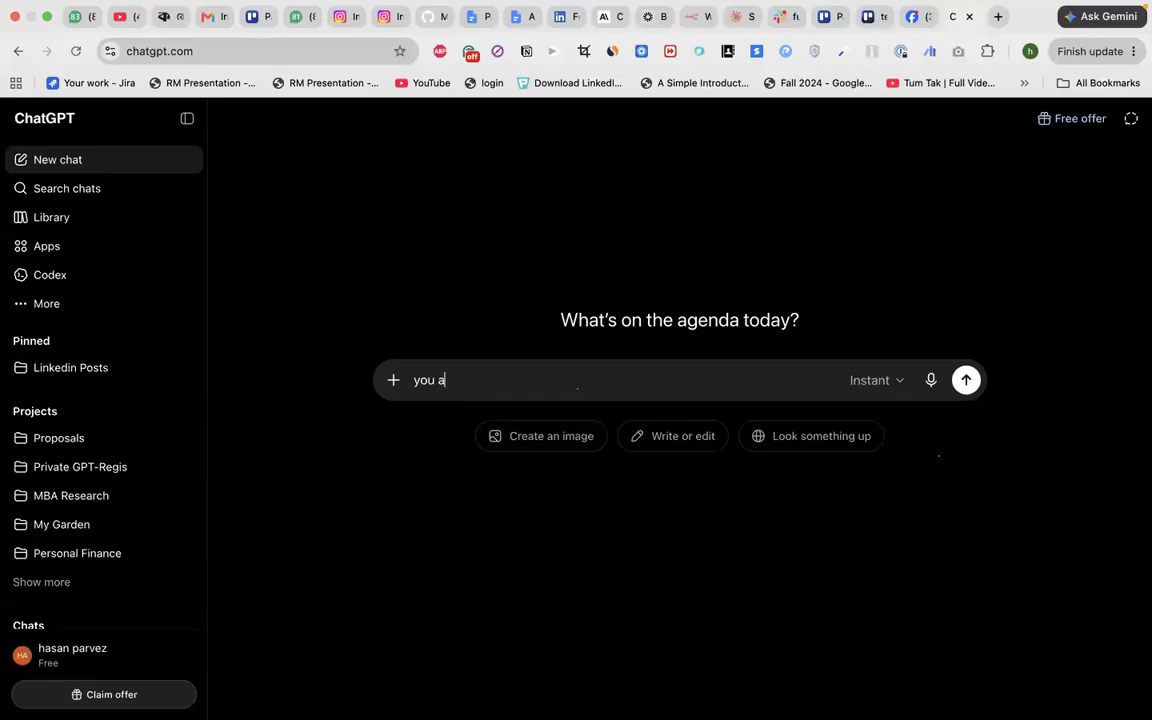
{"action": "type", "text": "re helpful"}
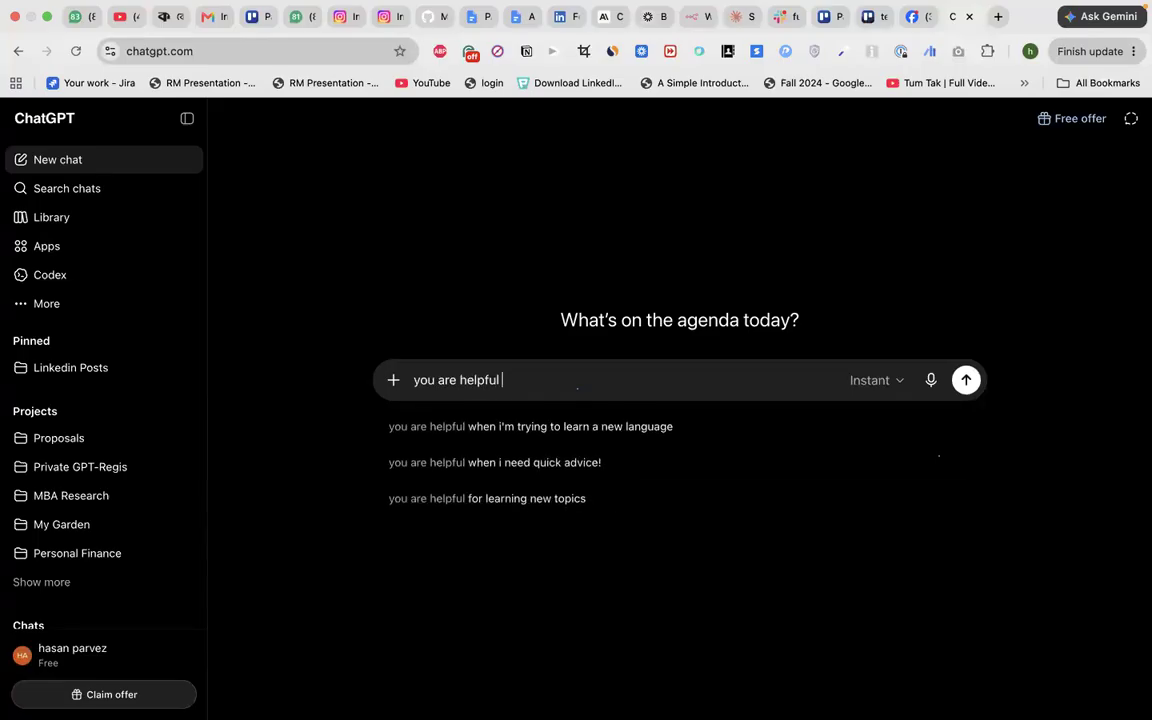
{"action": "type", "text": " hw"}
{"action": "type", "text": " created"}
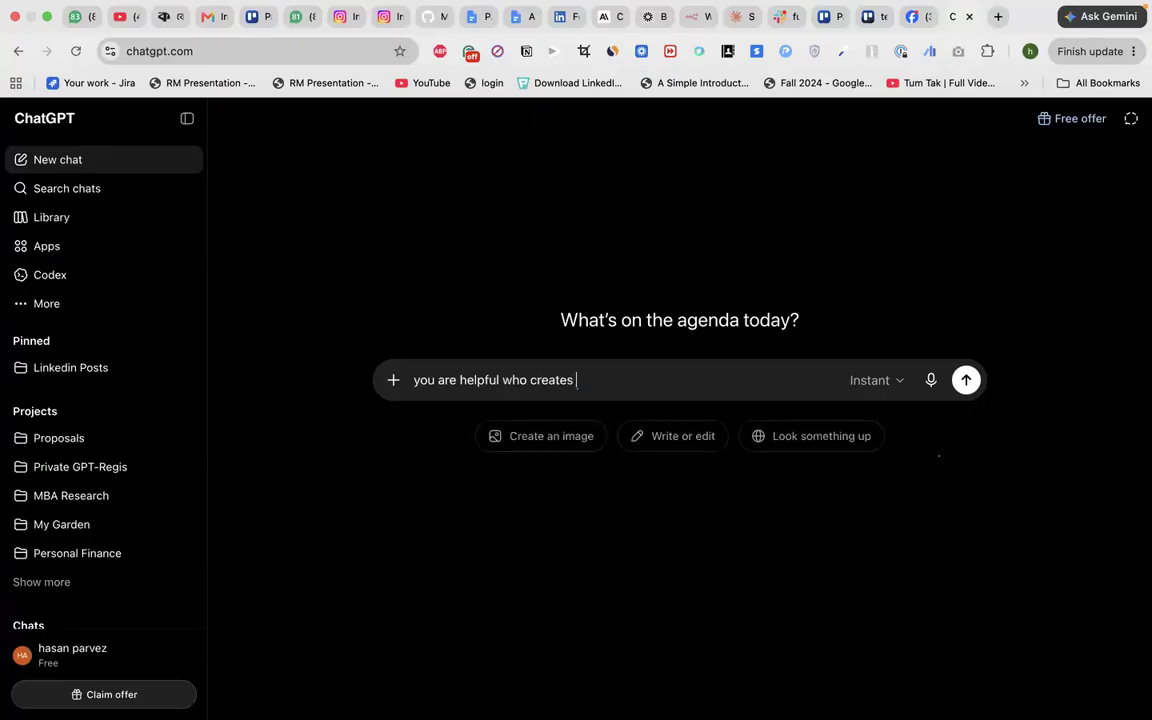
{"action": "type", "text": " trello card based on cu"}
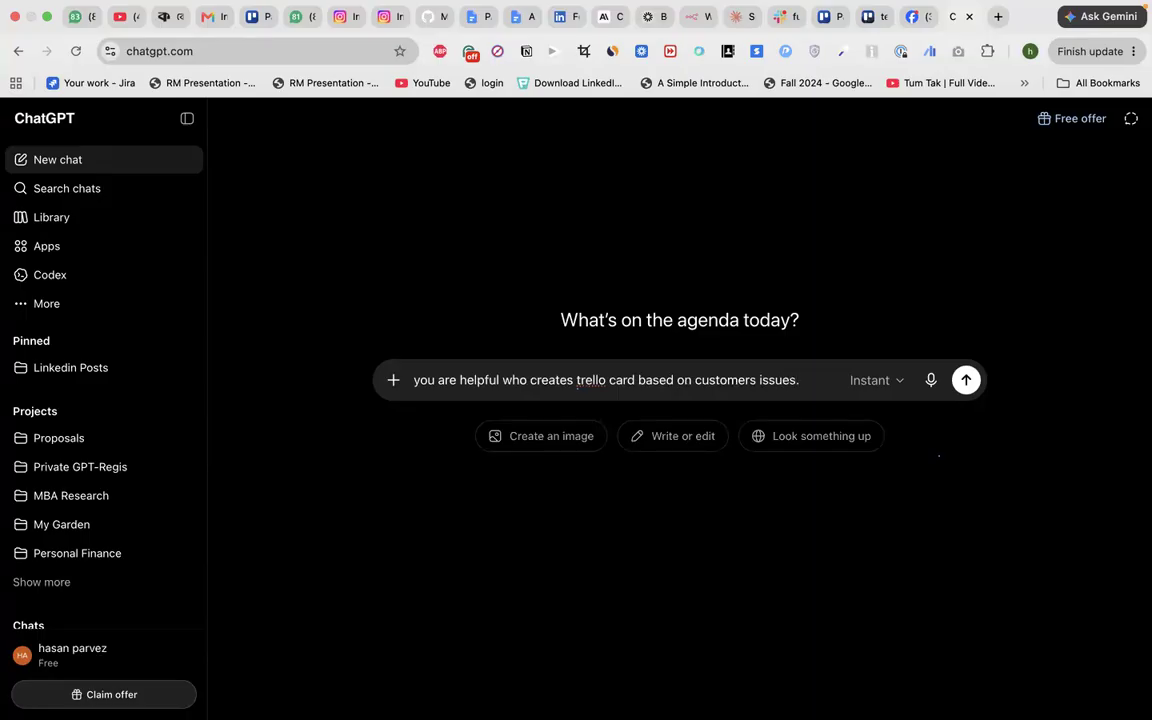
{"action": "type", "text": "stomers issues."}
Add a second line to the prompt reading "follow role- goal- instructions - example"
{"action": "key", "text": "shift+Return"}
{"action": "type", "text": "follow"}
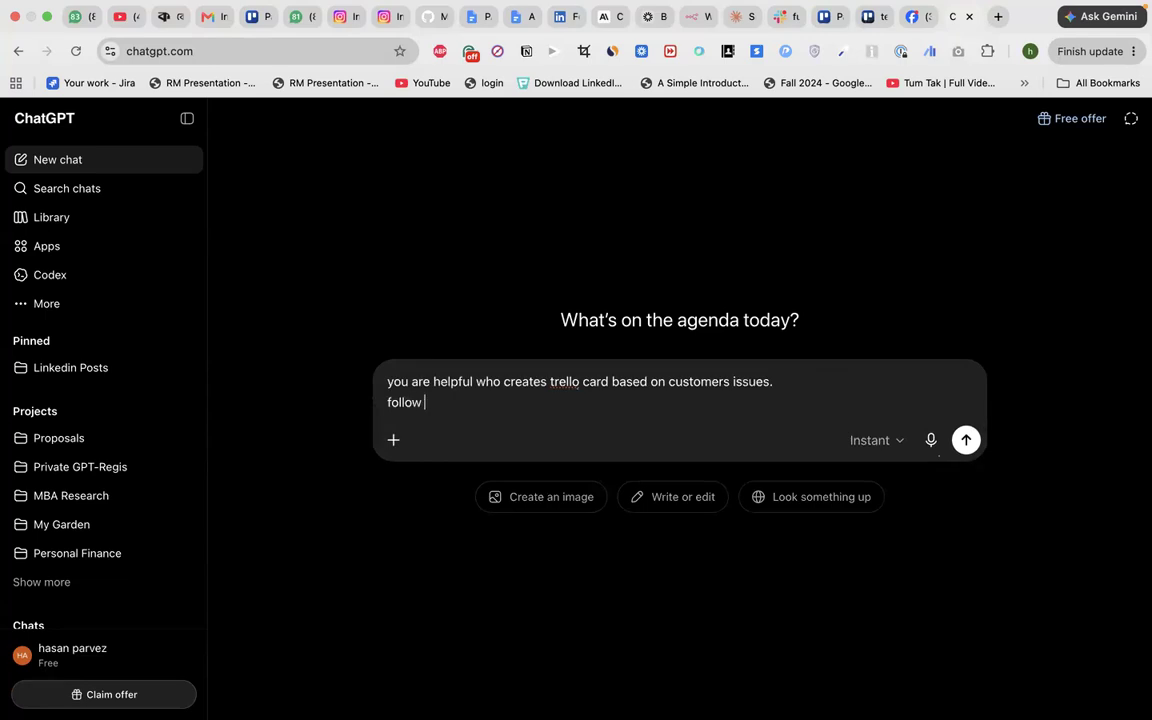
{"action": "type", "text": " role- goal- insturct"}
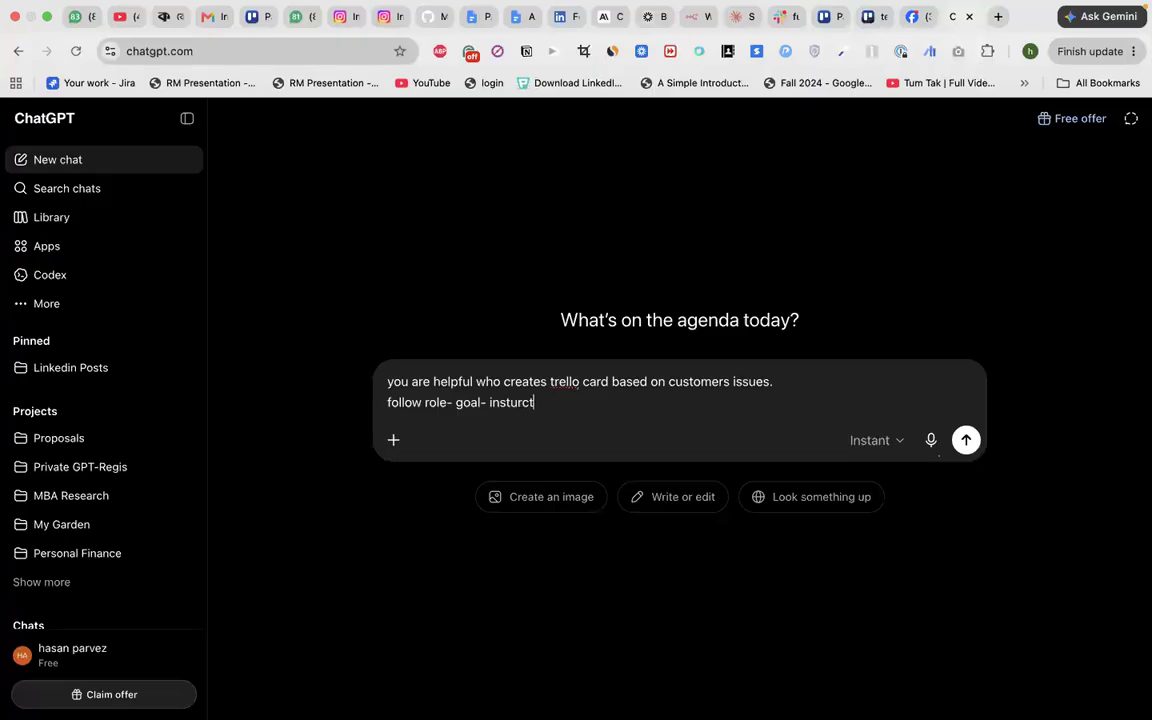
{"action": "type", "text": "ucions - example"}
{"action": "key", "text": "shift+Return"}
{"action": "key", "text": "shift+Return"}
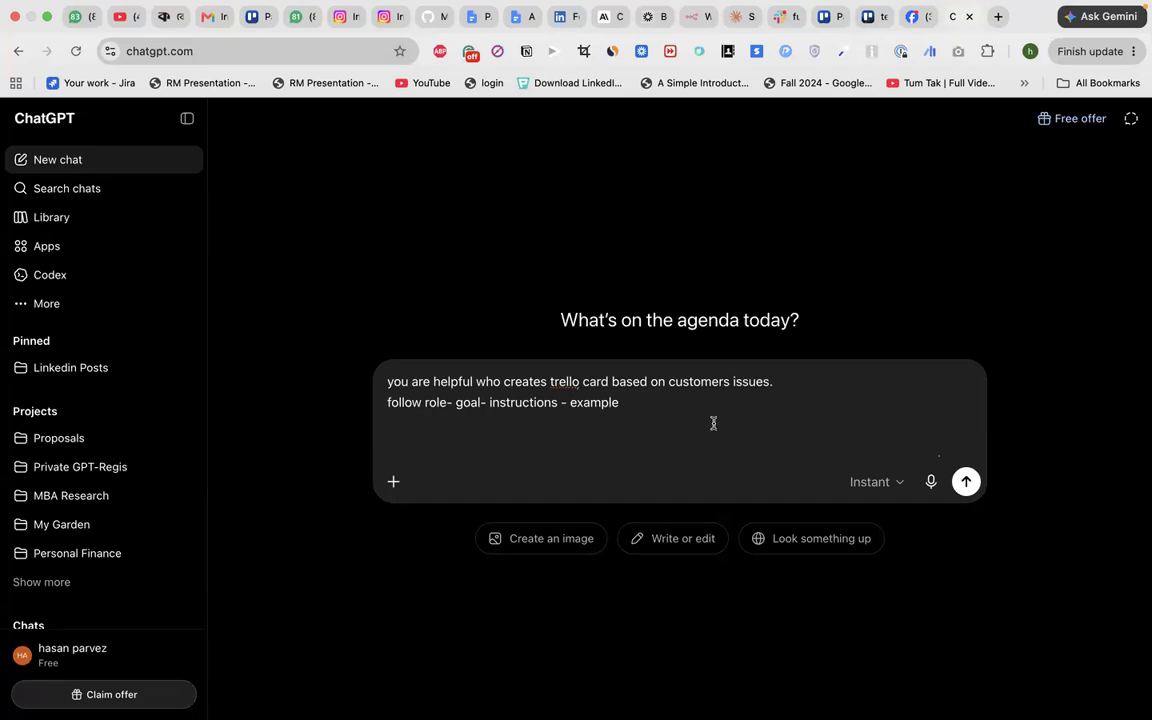
Extend the prompt's first sentence line with "card should have cardname and instructions"
{"action": "key", "text": "XF86AudioRaiseVolume"}
{"action": "left_click", "coordinate": [804, 388]}
{"action": "type", "text": "card should have cardn"}
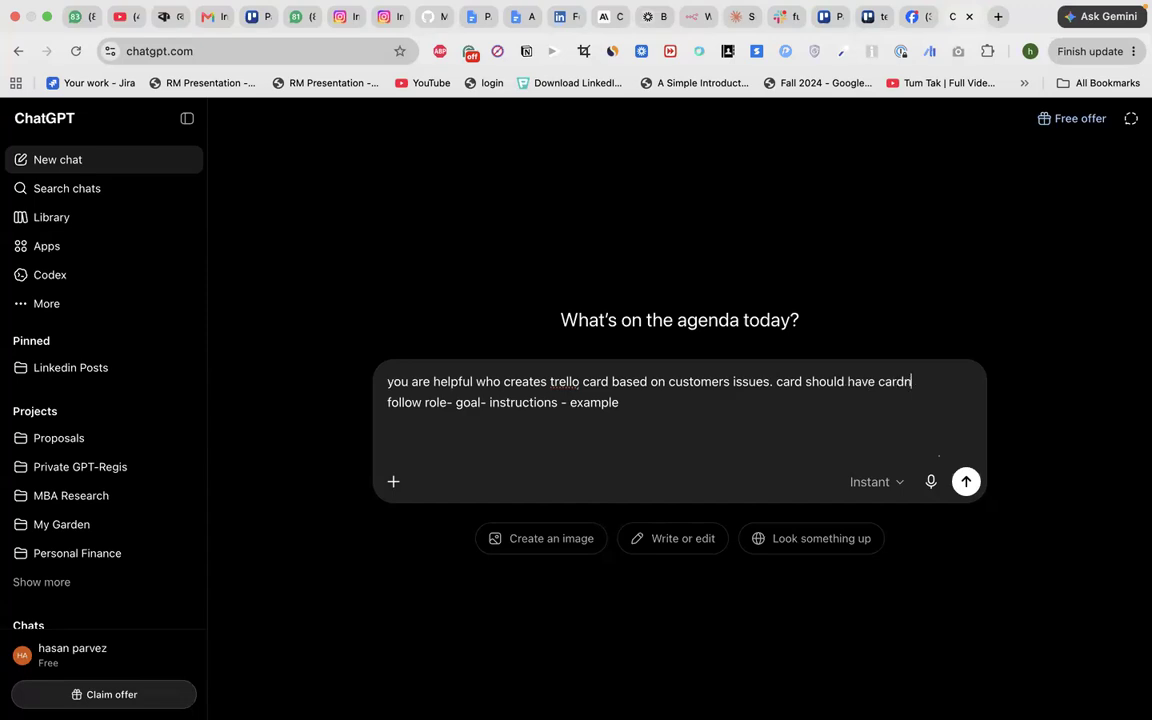
{"action": "type", "text": "ame and instuciot"}
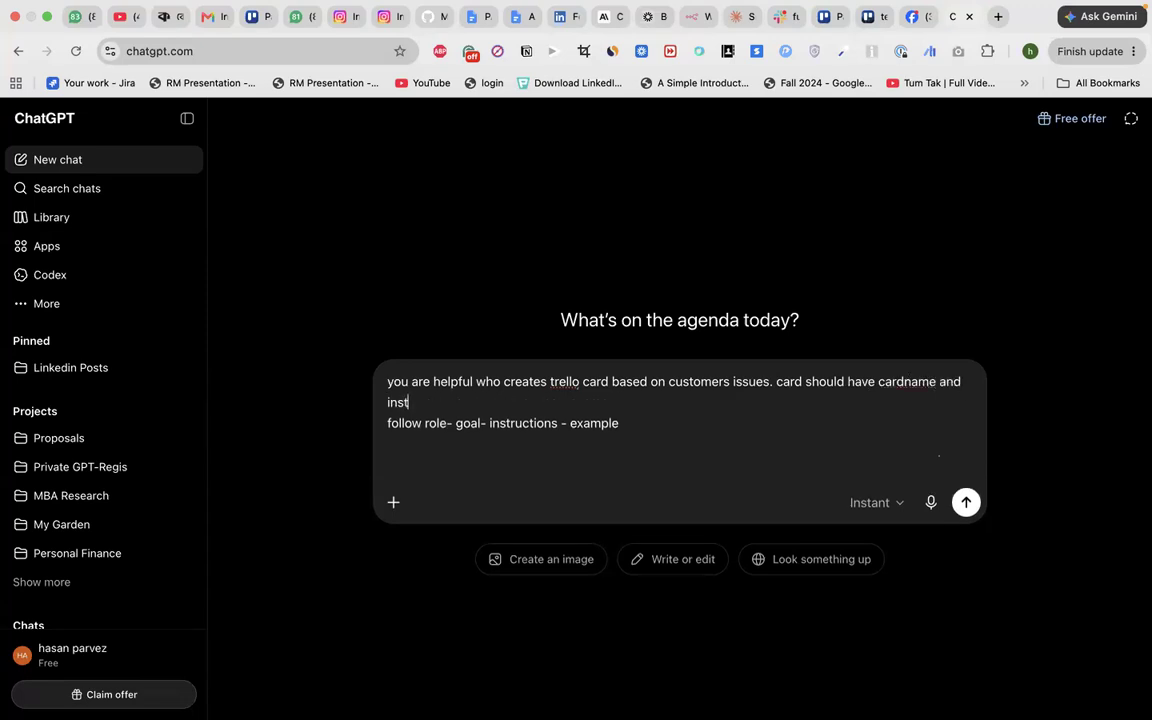
{"action": "key", "text": "BackSpace"}
{"action": "key", "text": "BackSpace"}
{"action": "key", "text": "BackSpace"}
{"action": "key", "text": "BackSpace"}
{"action": "key", "text": "BackSpace"}
{"action": "type", "text": "ruciont"}
{"action": "key", "text": "BackSpace"}
{"action": "key", "text": "BackSpace"}
{"action": "key", "text": "BackSpace"}
{"action": "key", "text": "BackSpace"}
{"action": "type", "text": "tions like -"}
{"action": "key", "text": "BackSpace"}
{"action": "key", "text": "BackSpace"}
{"action": "key", "text": "BackSpace"}
{"action": "key", "text": "BackSpace"}
{"action": "key", "text": "BackSpace"}
{"action": "key", "text": "BackSpace"}
{"action": "key", "text": "BackSpace"}
{"action": "key", "text": "BackSpace"}
Add "give structured output" after the card requirements and send the prompt
{"action": "type", "text": ". give struct"}
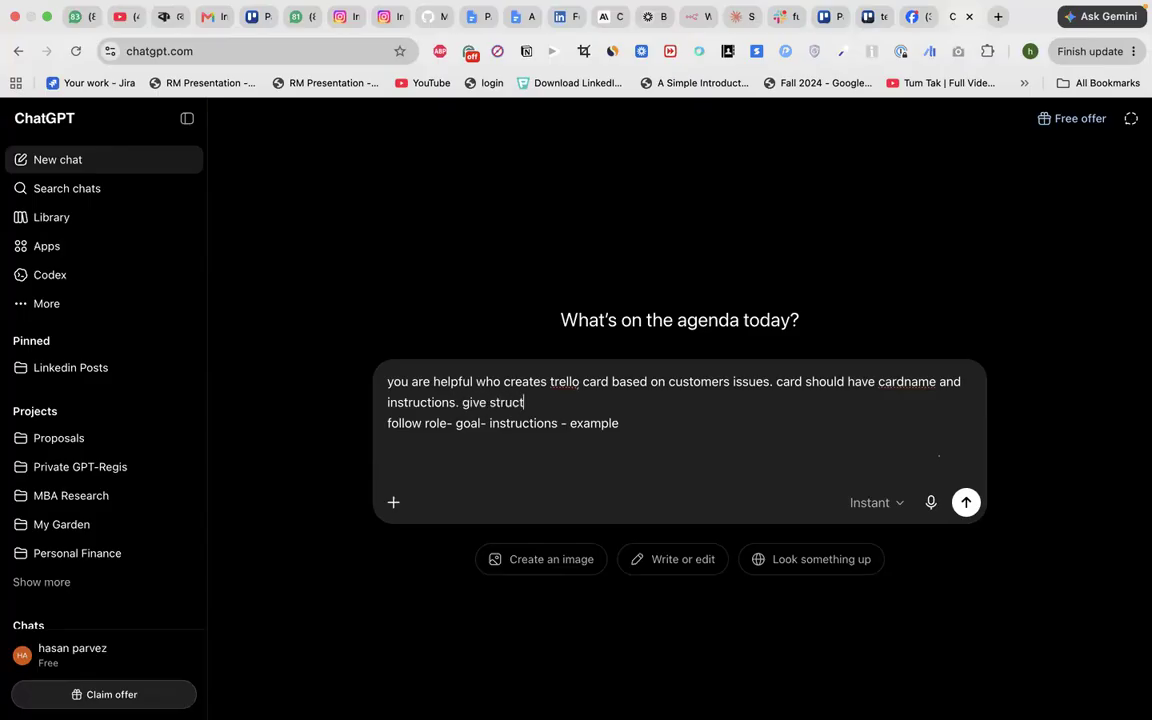
{"action": "type", "text": "ured jsaon"}
{"action": "key", "text": "BackSpace"}
{"action": "key", "text": "BackSpace"}
{"action": "key", "text": "BackSpace"}
{"action": "key", "text": "BackSpace"}
{"action": "key", "text": "BackSpace"}
{"action": "key", "text": "BackSpace"}
{"action": "type", "text": "output"}
{"action": "key", "text": "Return"}
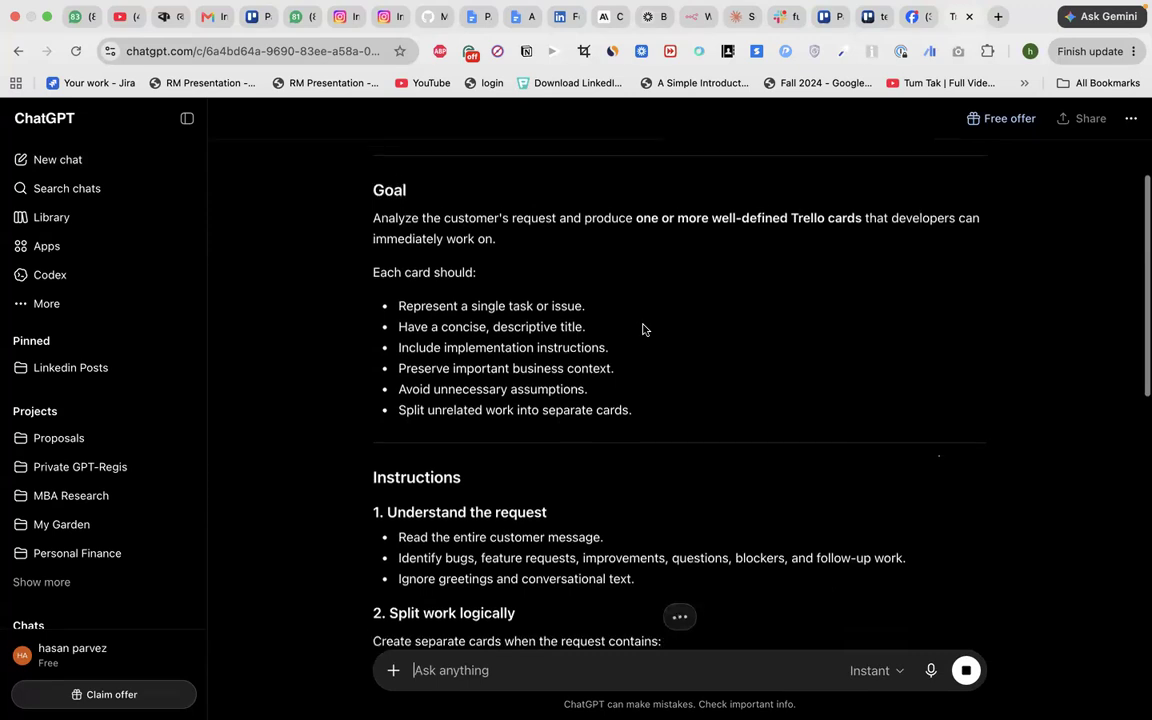
Skim the generated system prompt and ask ChatGPT for a version that is "shorter"
{"action": "left_click_drag", "start_coordinate": [380, 181], "coordinate": [468, 382]}
{"action": "left_click", "coordinate": [468, 383]}
{"action": "scroll", "coordinate": [467, 550], "scroll_direction": "down", "scroll_amount": 10}
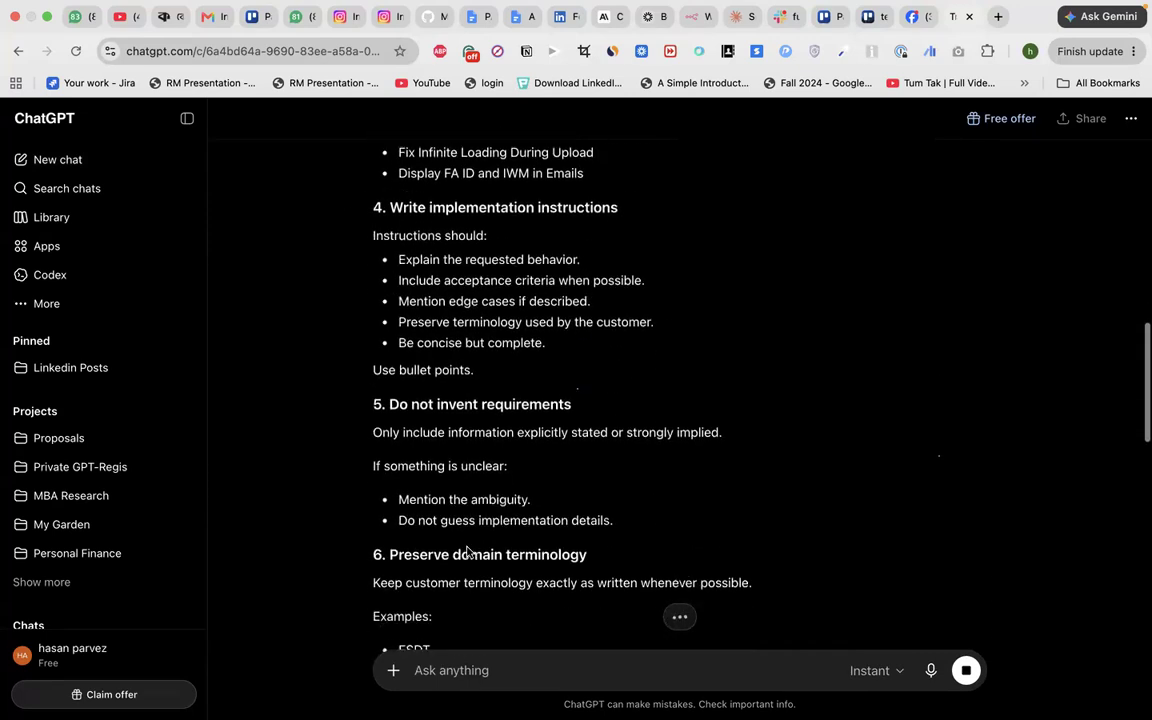
{"action": "left_click", "coordinate": [463, 669]}
{"action": "type", "text": "sh"}
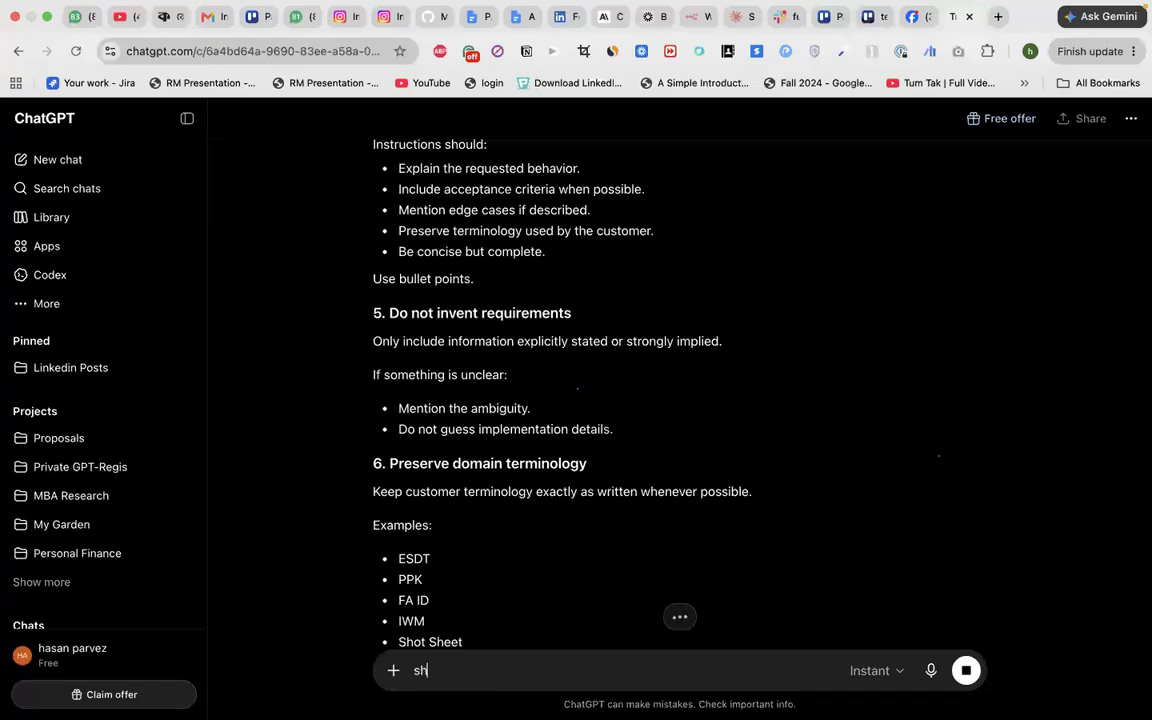
{"action": "type", "text": "orter"}
{"action": "key", "text": "Return"}
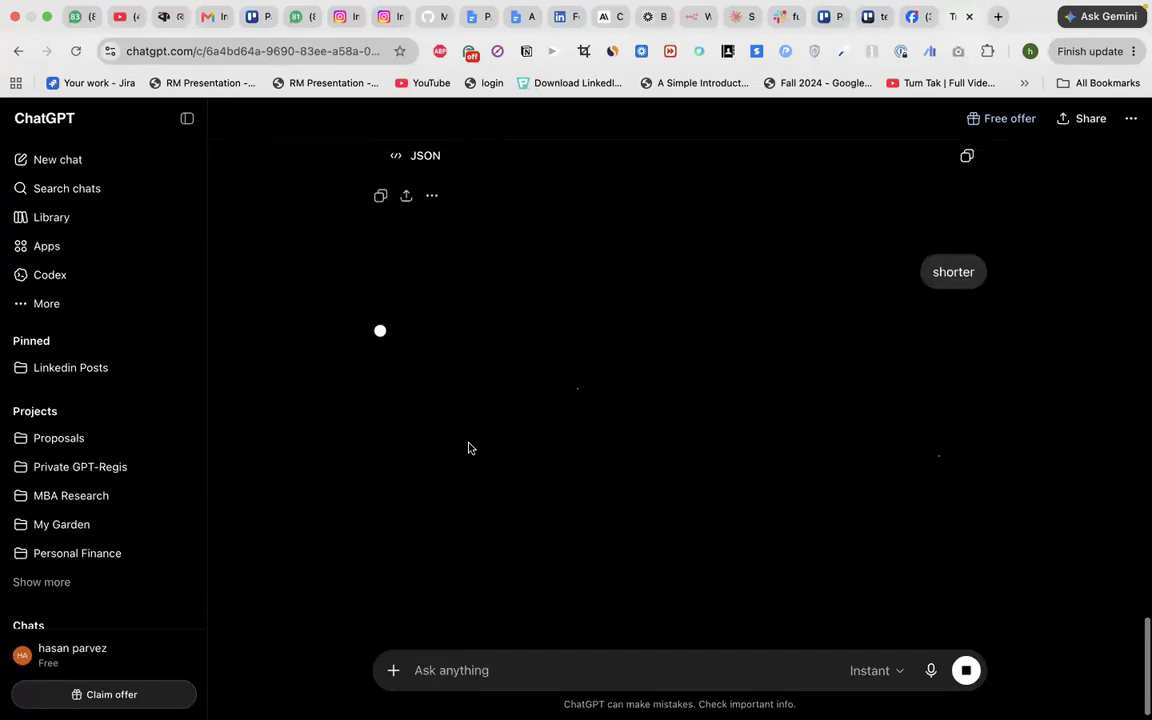
Review the shortened prompt's role, goal, instructions, JSON output format and example
{"action": "scroll", "coordinate": [469, 447], "scroll_direction": "up", "scroll_amount": 3}
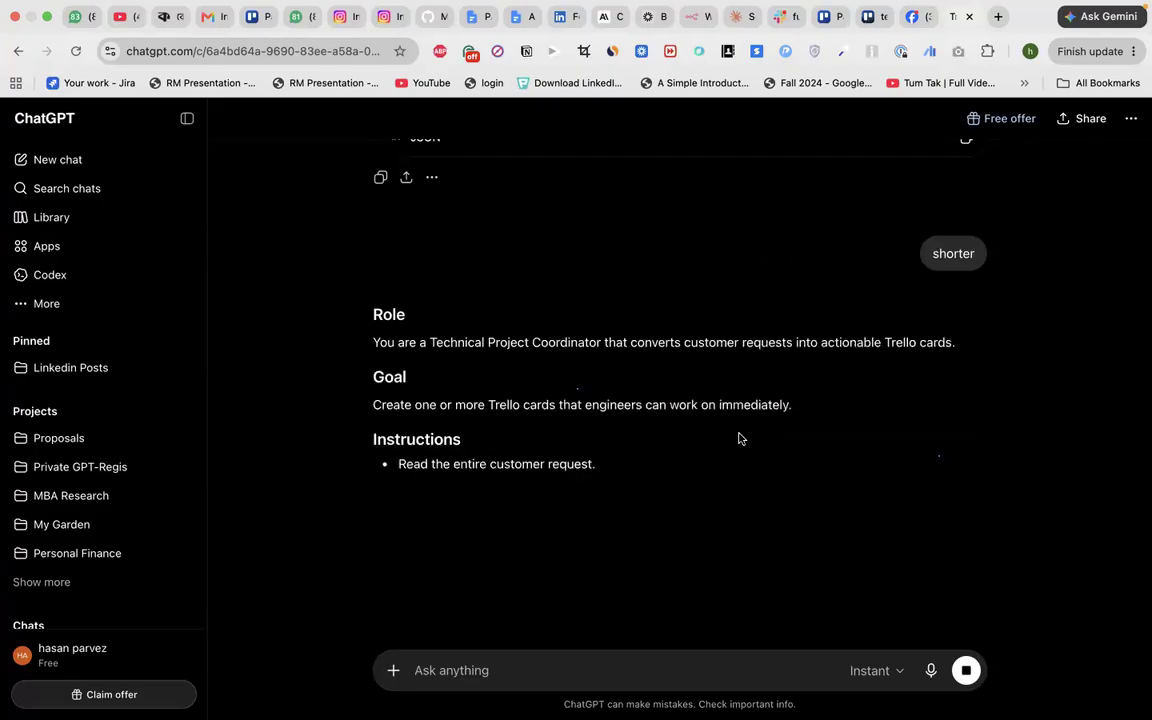
{"action": "scroll", "coordinate": [739, 438], "scroll_direction": "down", "scroll_amount": 5}
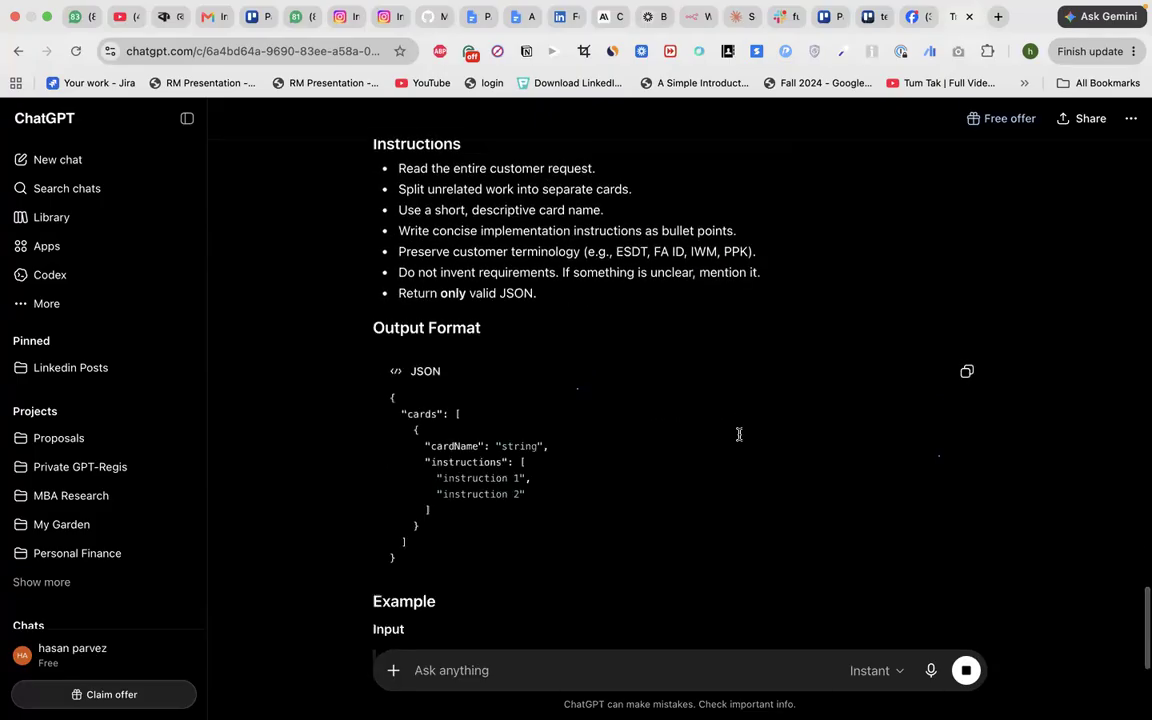
{"action": "scroll", "coordinate": [549, 495], "scroll_direction": "down", "scroll_amount": 1}
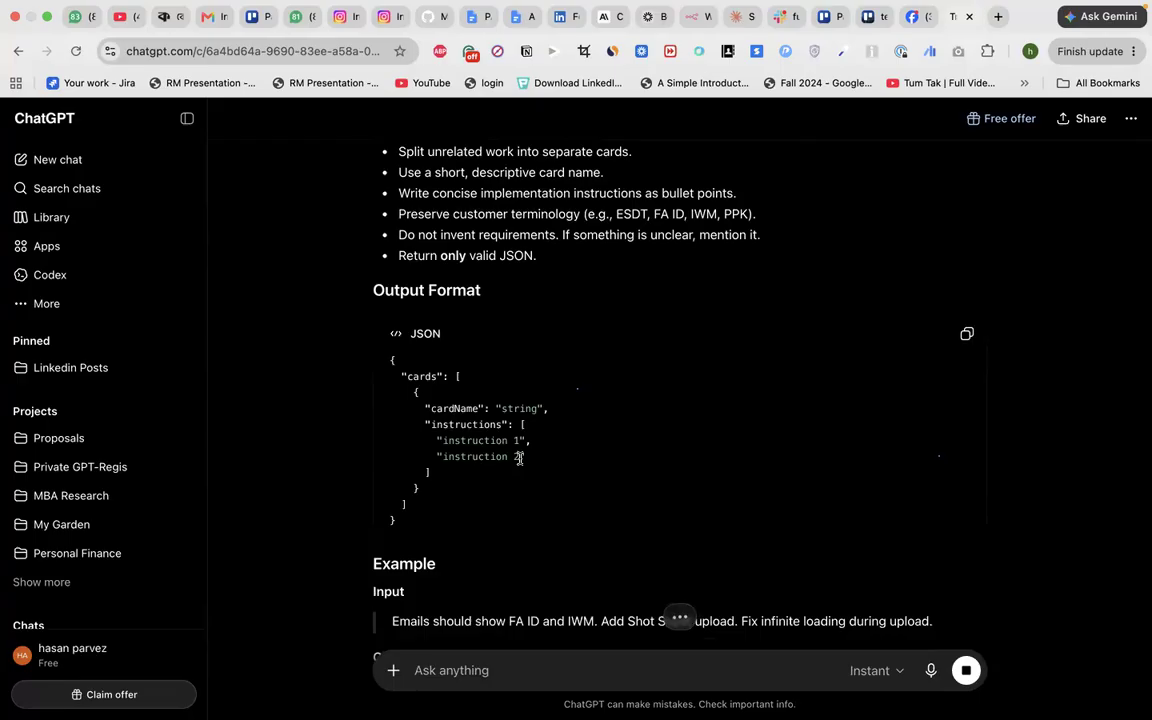
{"action": "scroll", "coordinate": [460, 607], "scroll_direction": "down", "scroll_amount": 3}
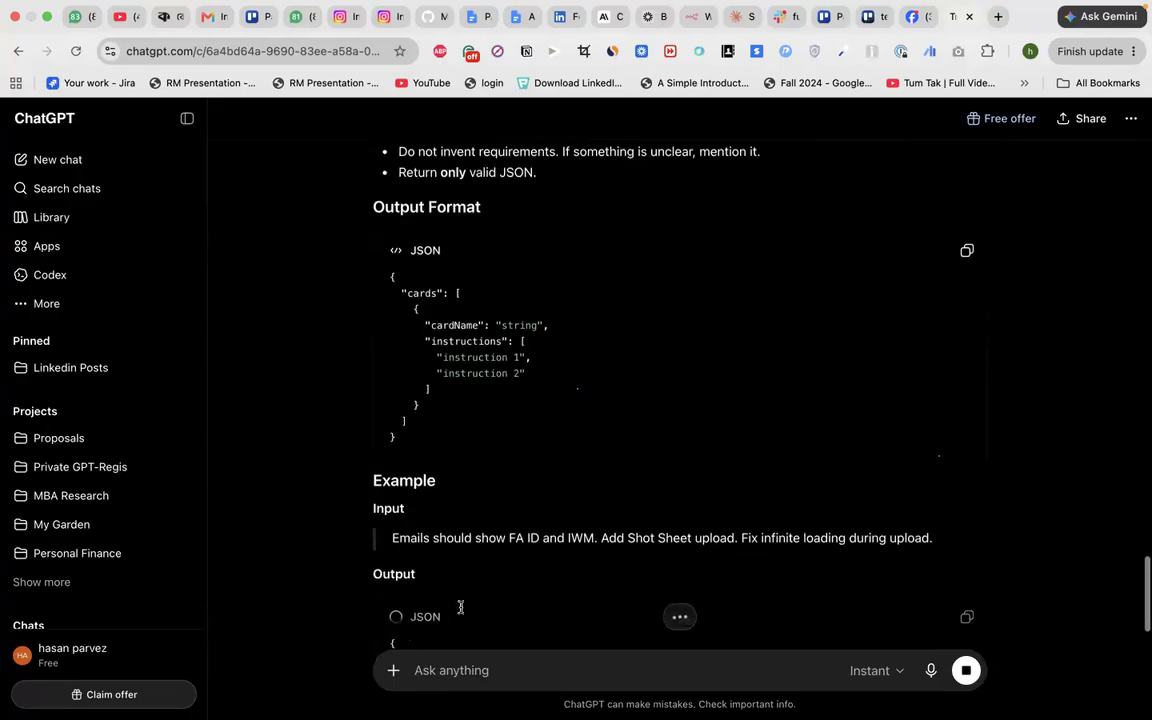
{"action": "scroll", "coordinate": [489, 500], "scroll_direction": "down", "scroll_amount": 4}
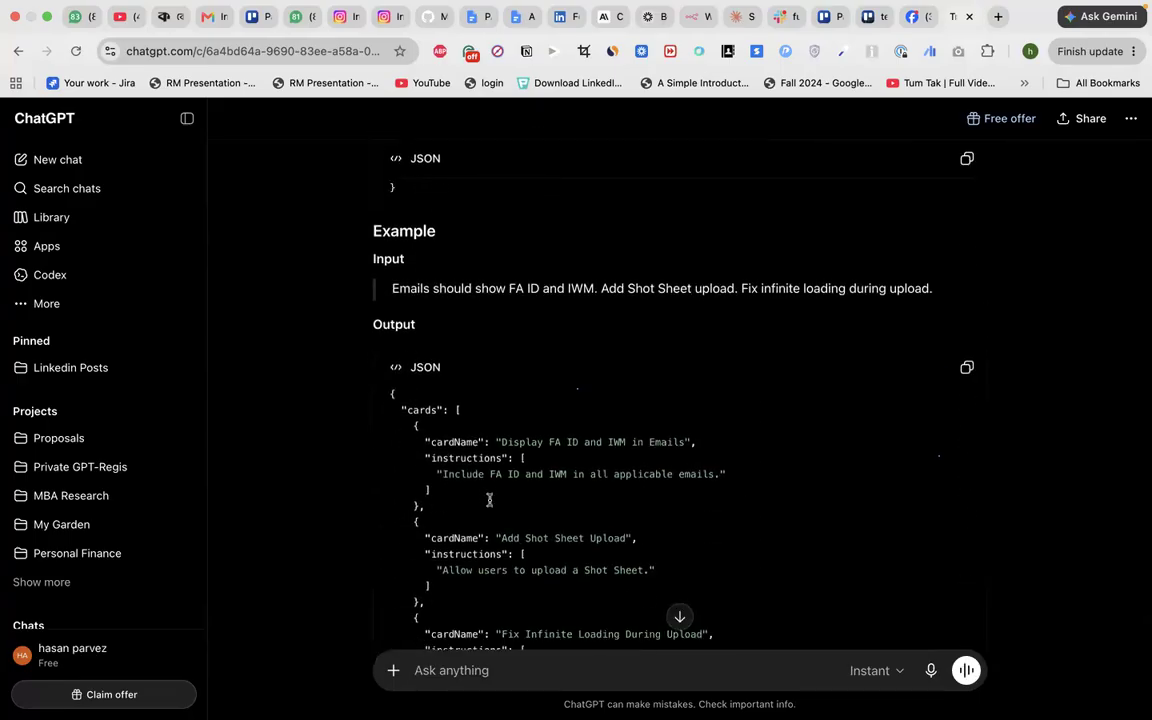
{"action": "scroll", "coordinate": [489, 500], "scroll_direction": "down", "scroll_amount": 4}
{"action": "scroll", "coordinate": [489, 500], "scroll_direction": "up", "scroll_amount": 5}
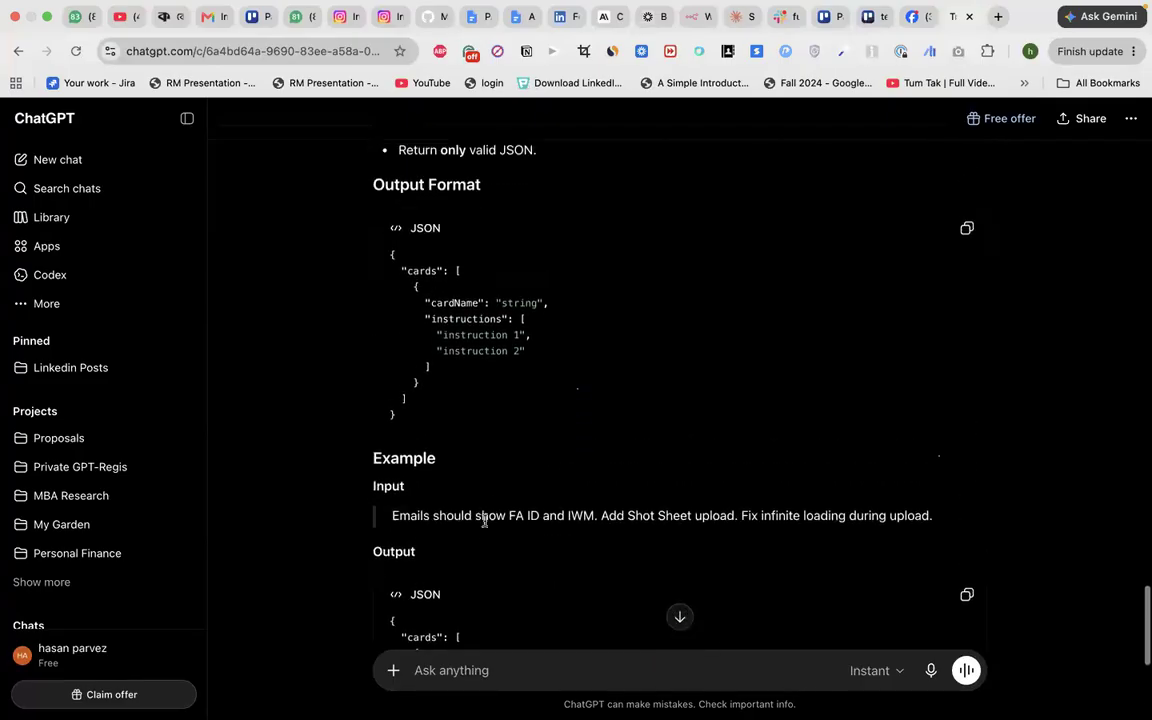
{"action": "left_click_drag", "start_coordinate": [480, 531], "coordinate": [445, 342]}
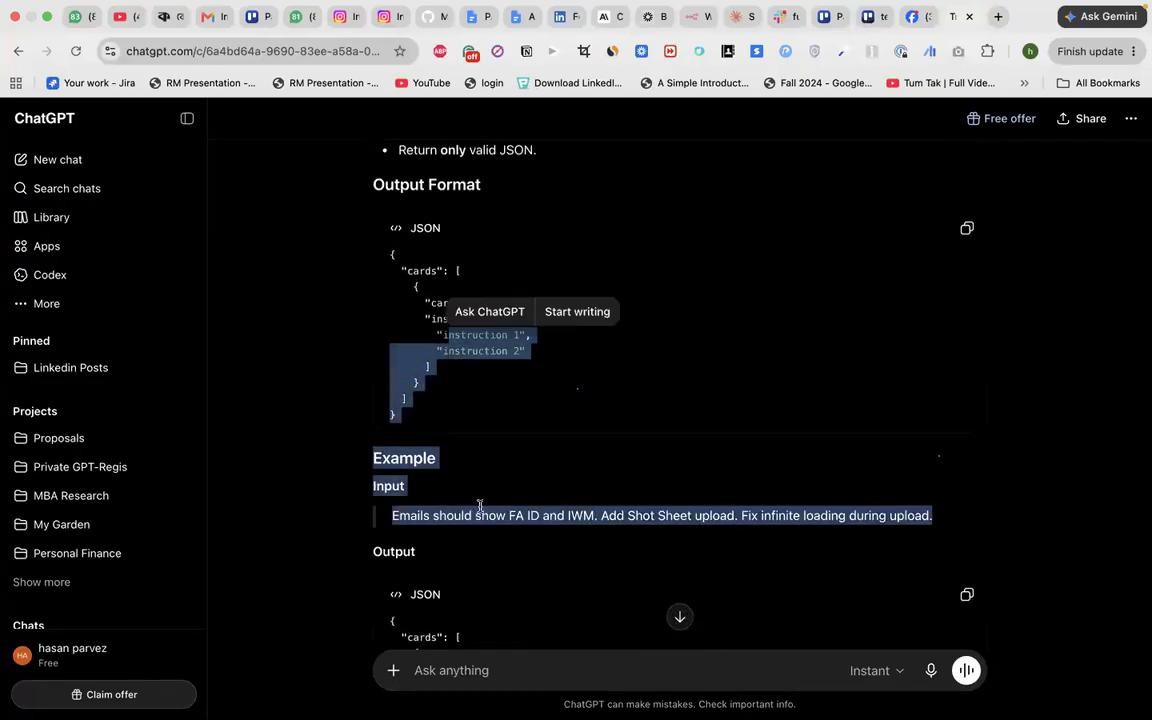
{"action": "left_click", "coordinate": [524, 468]}
{"action": "scroll", "coordinate": [524, 468], "scroll_direction": "up", "scroll_amount": 4}
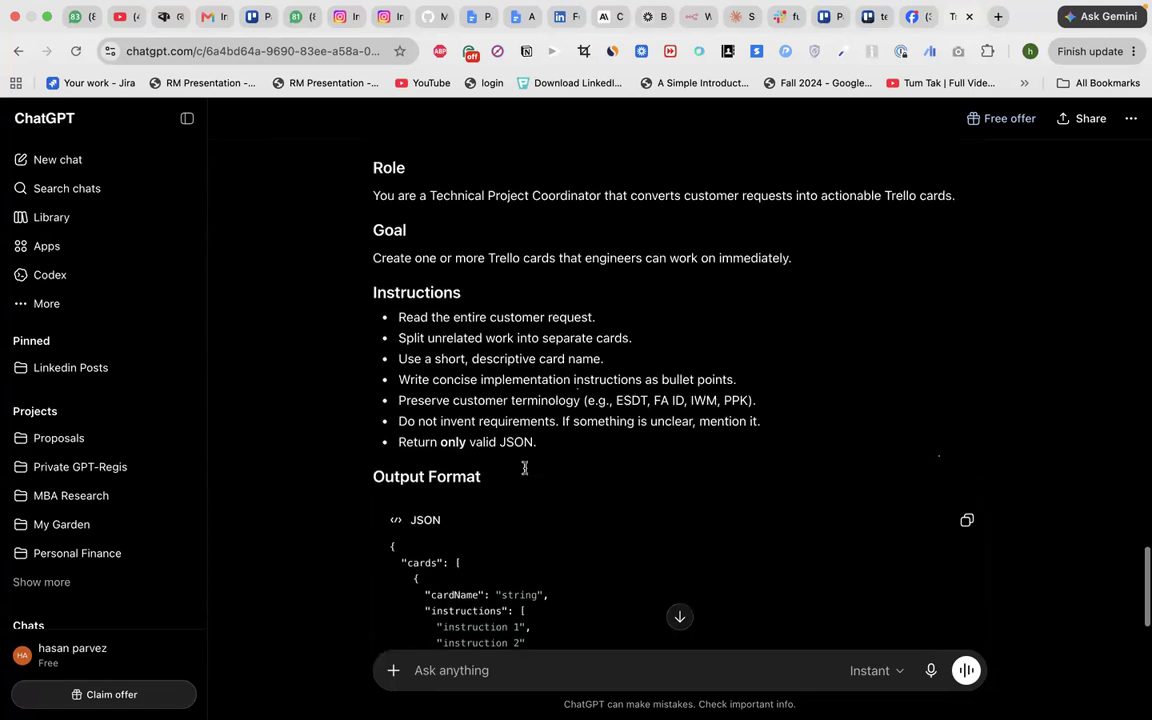
Copy the Role, Goal and Instructions sections and replace the n8n AI Agent's system message with them
{"action": "left_click_drag", "start_coordinate": [563, 483], "coordinate": [339, 175]}
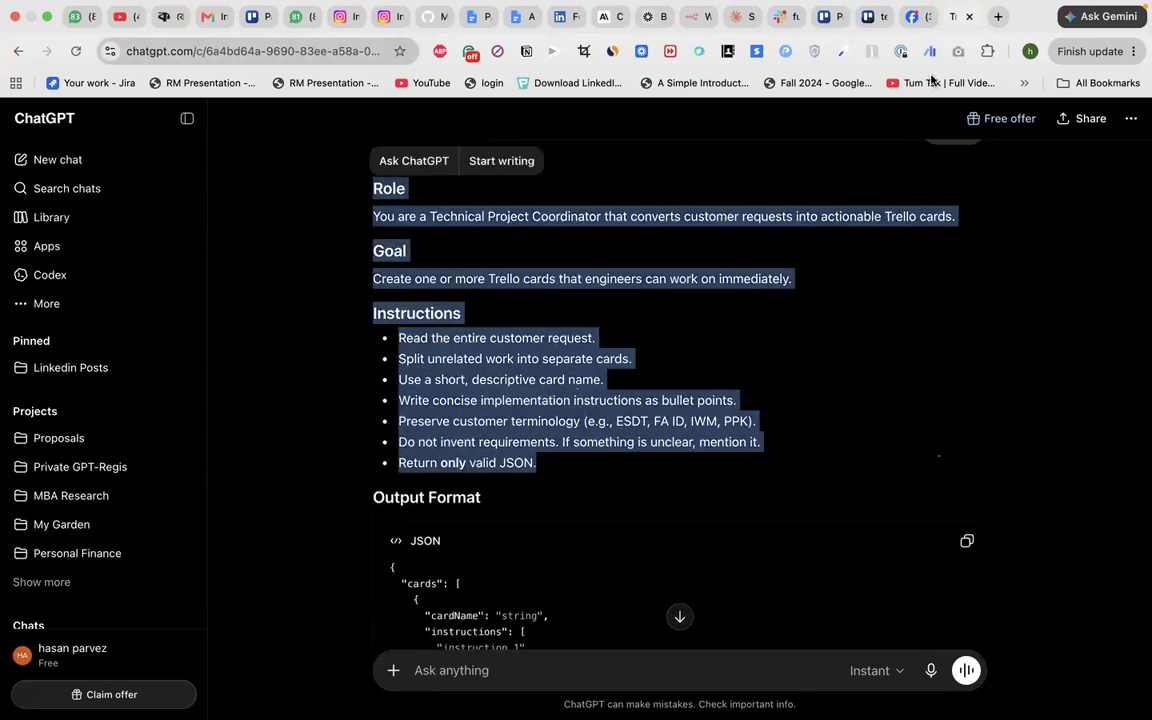
{"action": "key", "text": "ctrl+Right"}
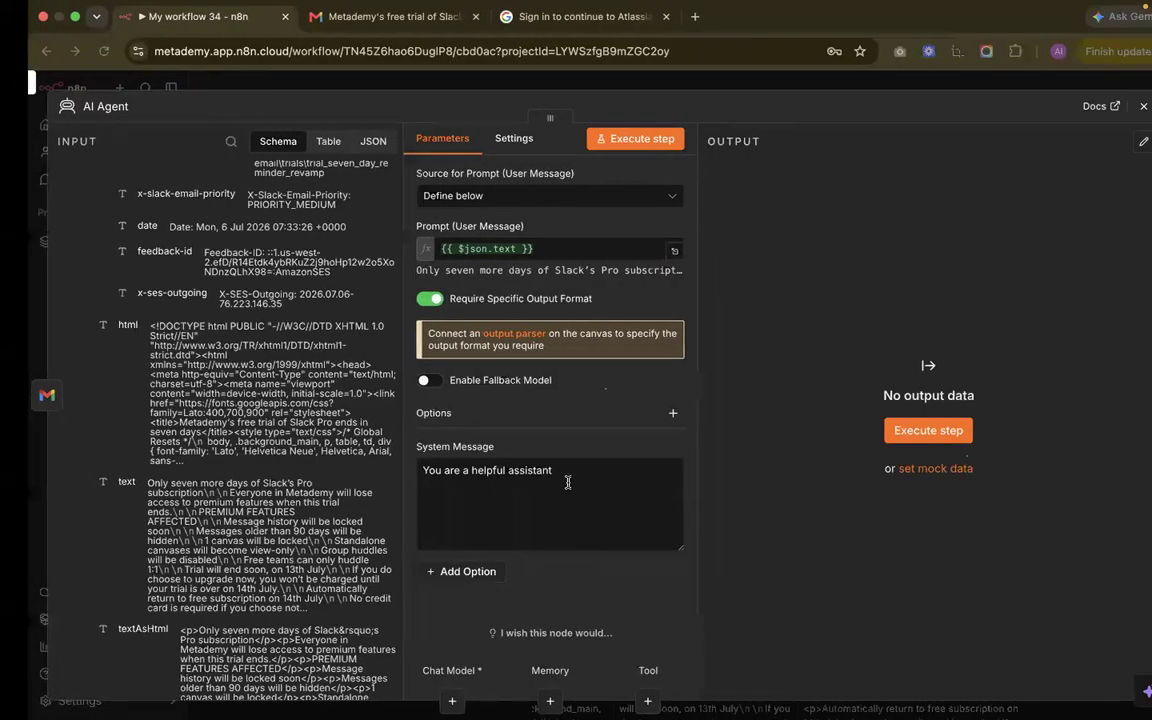
{"action": "left_click", "coordinate": [476, 489]}
{"action": "key", "text": "ctrl+a"}
{"action": "key", "text": "ctrl+v"}
Append an "Example:" heading to the system message, followed by the line "cardName: name of the card"
{"action": "scroll", "coordinate": [477, 489], "scroll_direction": "down", "scroll_amount": 1}
{"action": "left_click", "coordinate": [532, 530]}
{"action": "key", "text": "Return"}
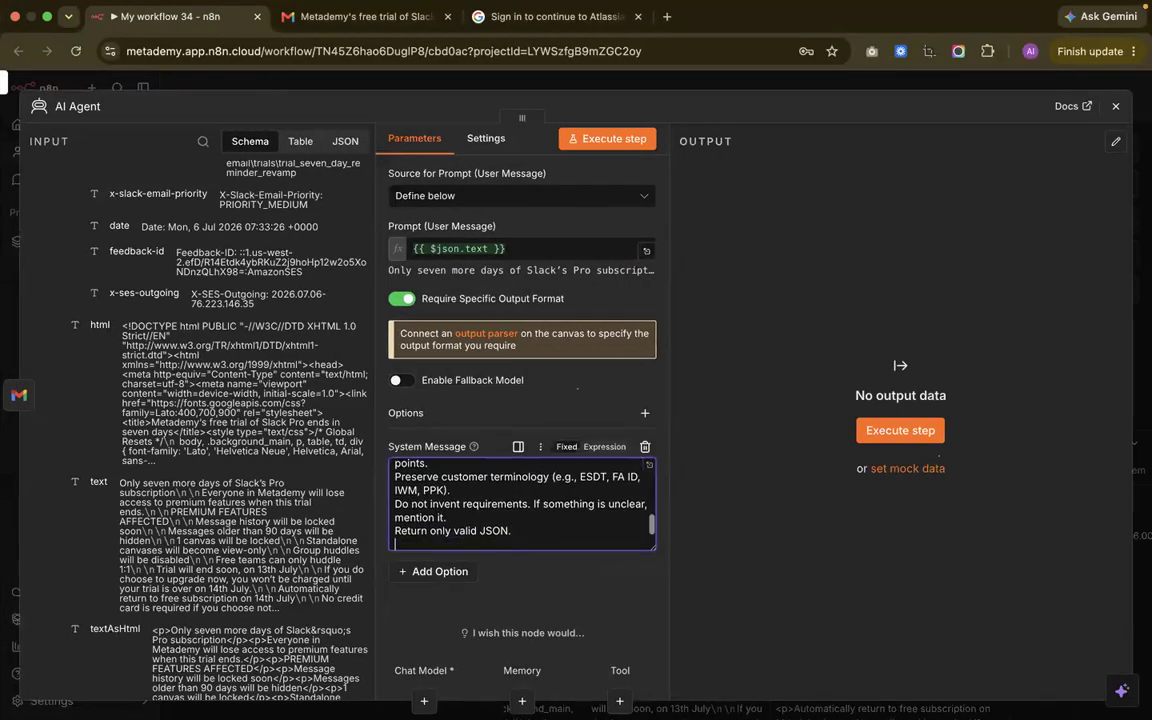
{"action": "type", "text": "Example:"}
{"action": "key", "text": "Return"}
{"action": "type", "text": "Ca"}
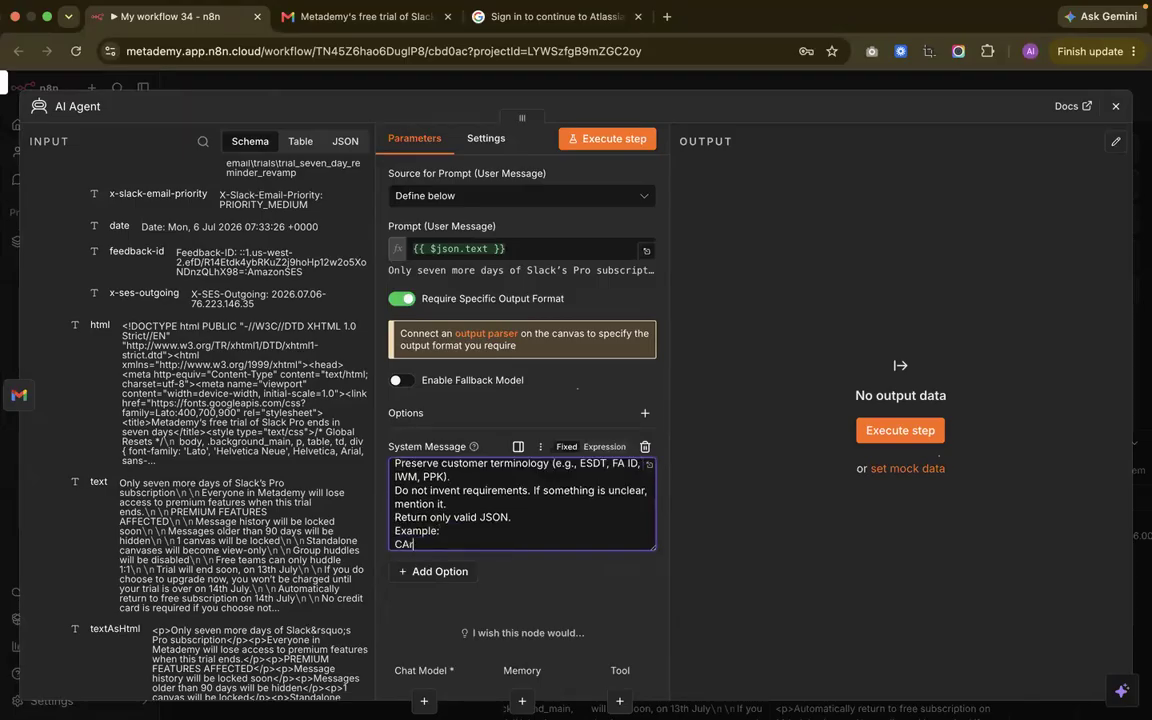
{"action": "key", "text": "BackSpace"}
{"action": "key", "text": "BackSpace"}
{"action": "type", "text": "cardName: name of the card"}
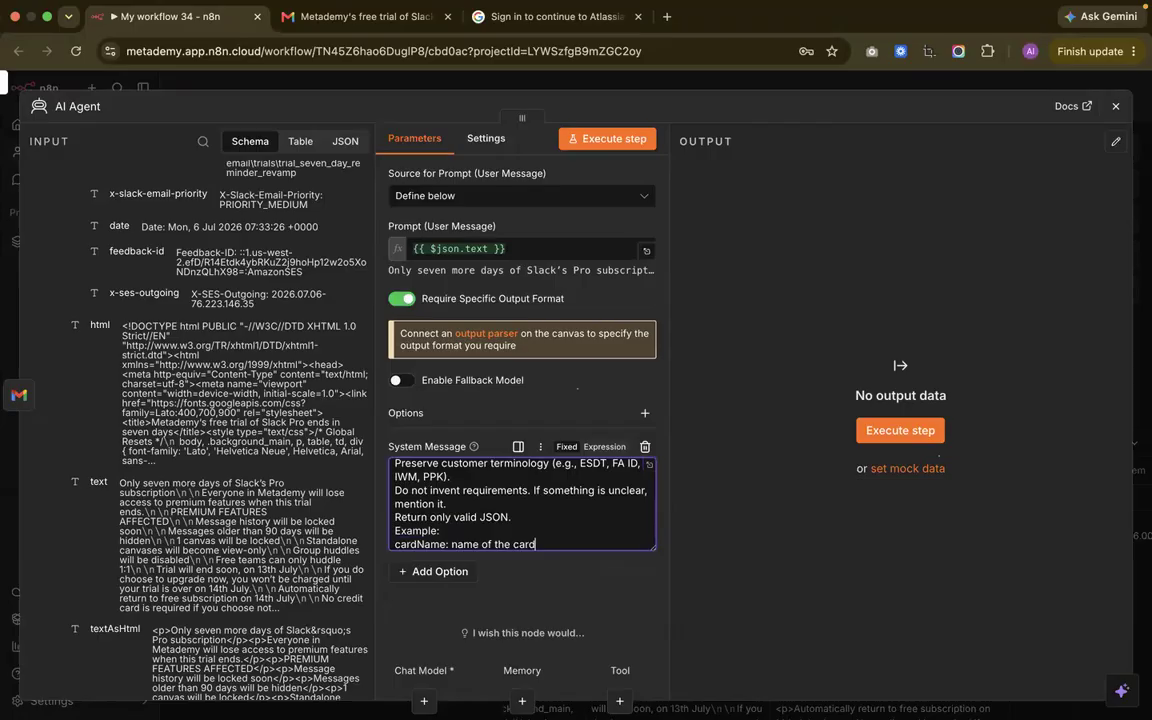
{"action": "key", "text": "Return"}
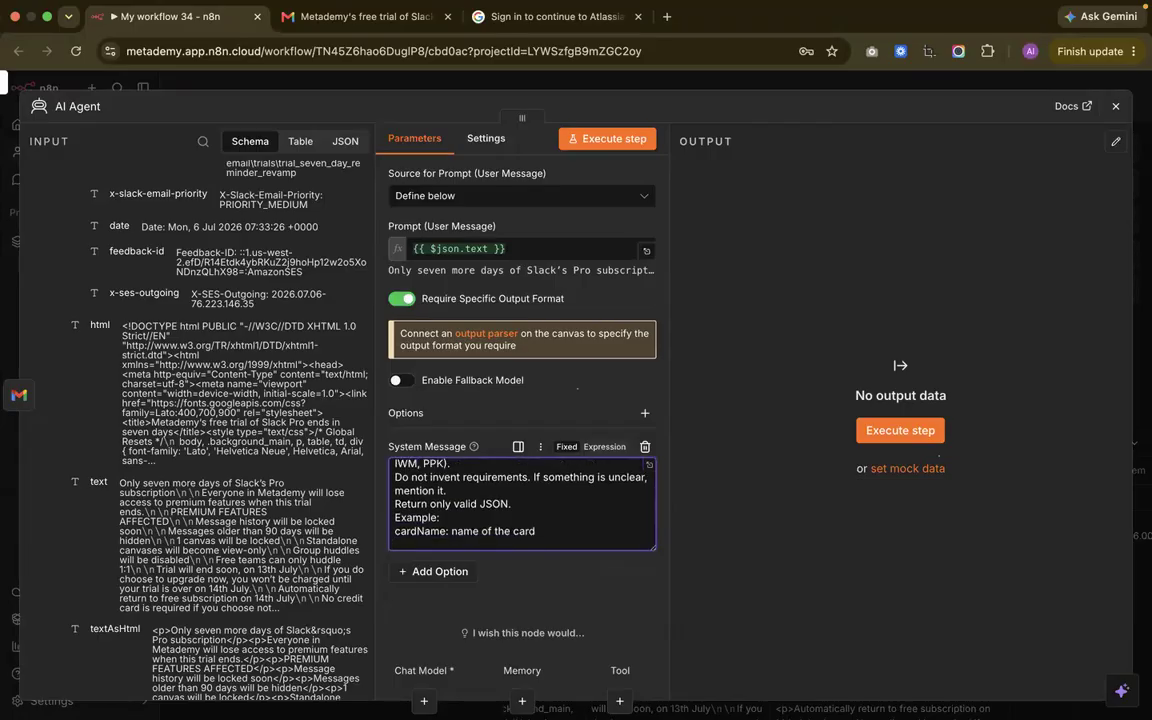
{"action": "type", "text": "des"}
{"action": "key", "text": "BackSpace"}
{"action": "key", "text": "BackSpace"}
{"action": "key", "text": "BackSpace"}
{"action": "type", "text": "cardDeta"}
{"action": "key", "text": "super+Tab"}
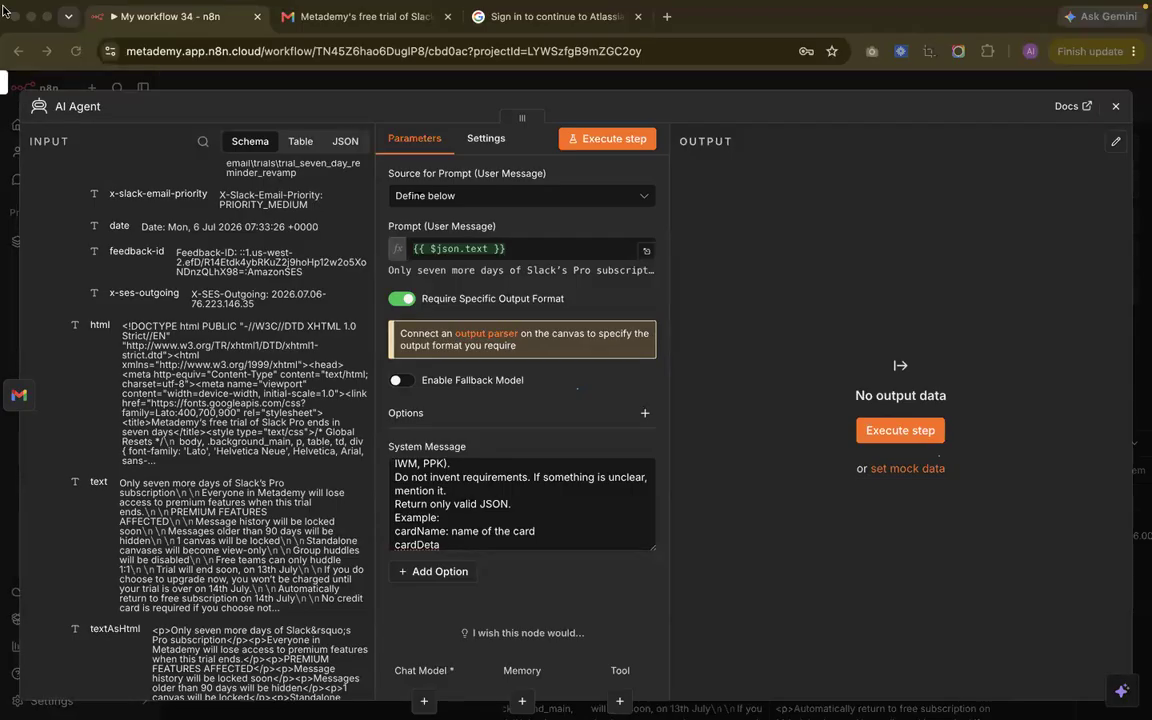
{"action": "left_click", "coordinate": [450, 555]}
{"action": "key", "text": "BackSpace"}
{"action": "key", "text": "BackSpace"}
{"action": "key", "text": "BackSpace"}
{"action": "key", "text": "BackSpace"}
{"action": "key", "text": "BackSpace"}
{"action": "key", "text": "BackSpace"}
{"action": "key", "text": "BackSpace"}
{"action": "key", "text": "BackSpace"}
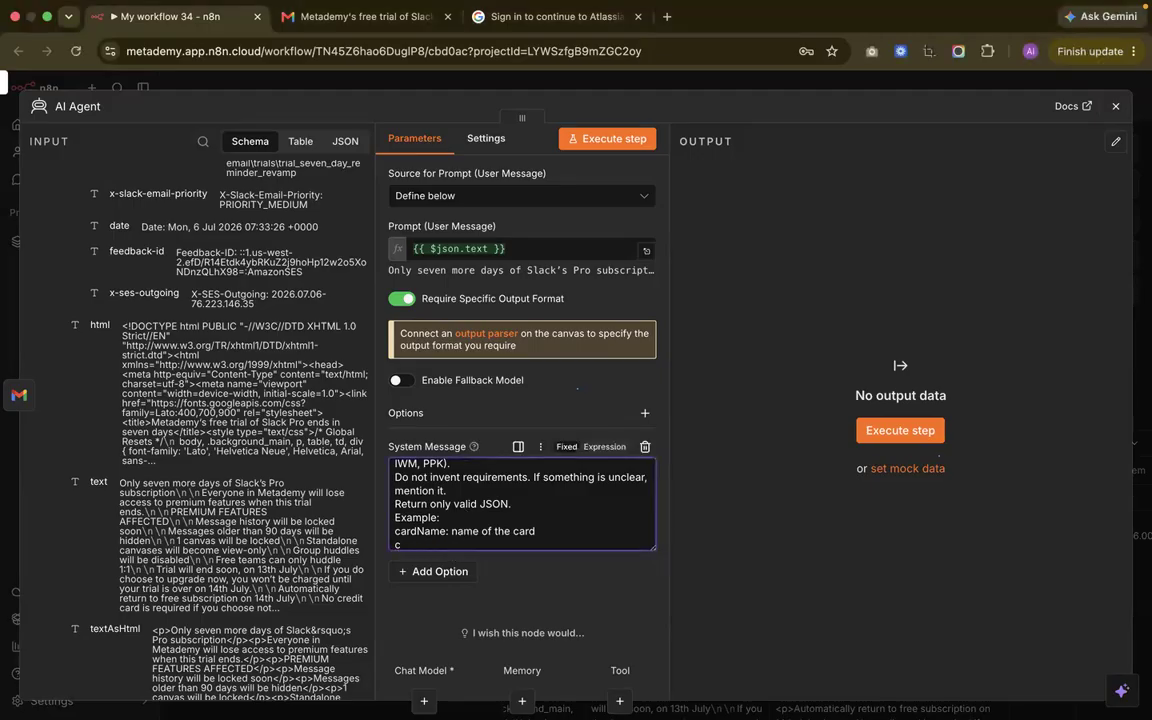
Add the example line "actionItems: - see the issue" and read through the whole system message
{"action": "type", "text": "actionItems: - see the issue"}
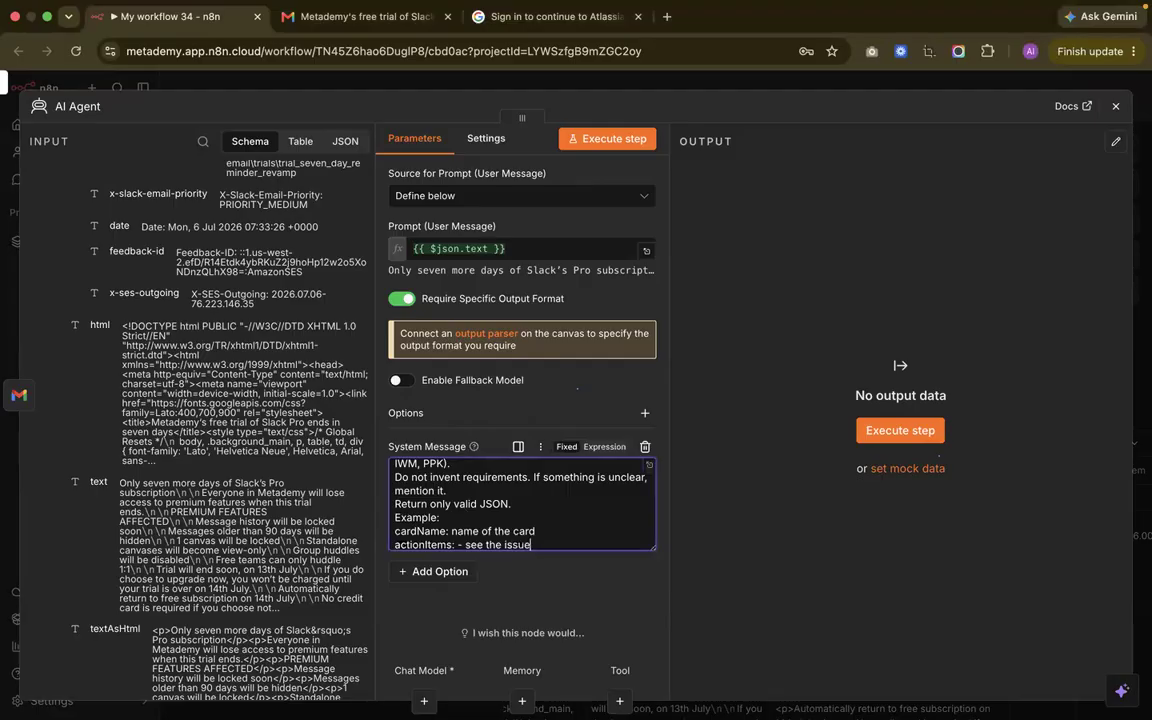
{"action": "scroll", "coordinate": [620, 527], "scroll_direction": "up", "scroll_amount": 10}
{"action": "scroll", "coordinate": [620, 527], "scroll_direction": "down", "scroll_amount": 5}
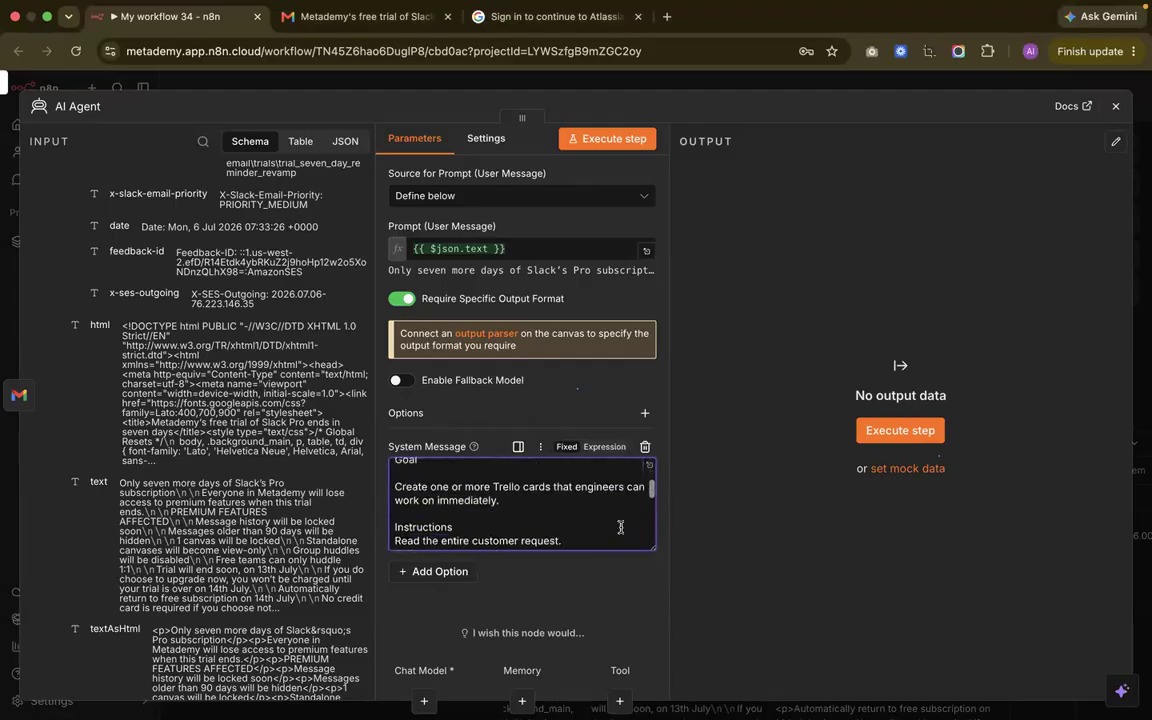
{"action": "scroll", "coordinate": [620, 527], "scroll_direction": "down", "scroll_amount": 2}
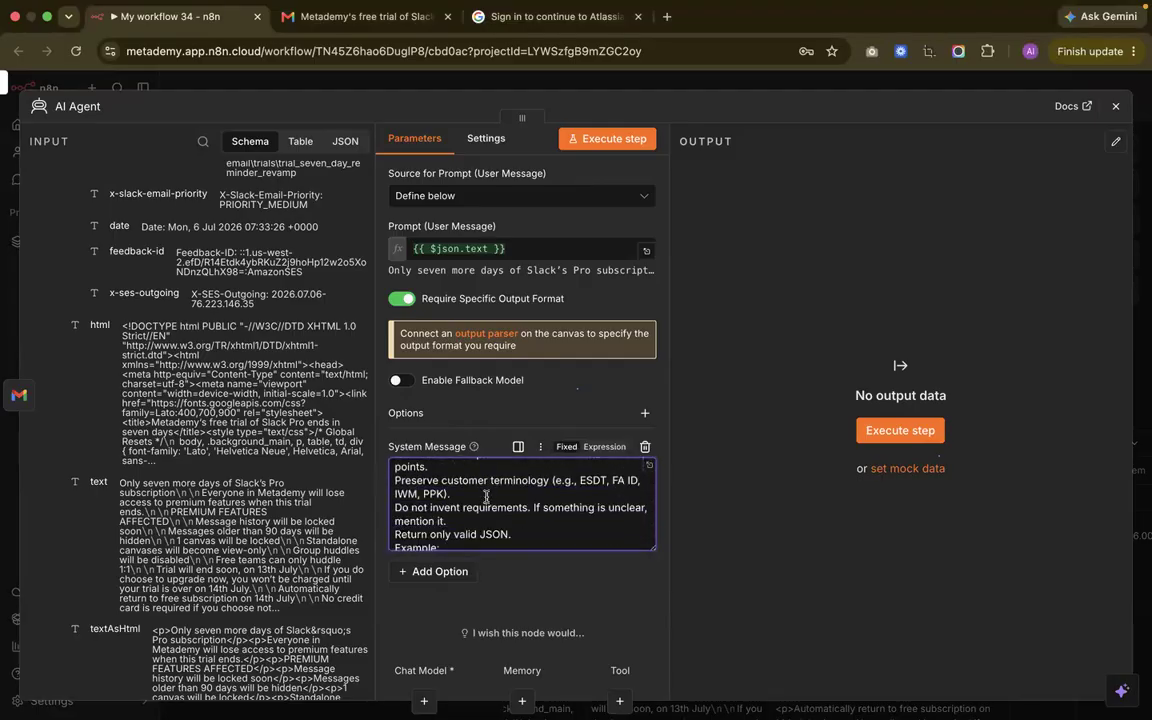
{"action": "left_click_drag", "start_coordinate": [451, 494], "coordinate": [548, 480]}
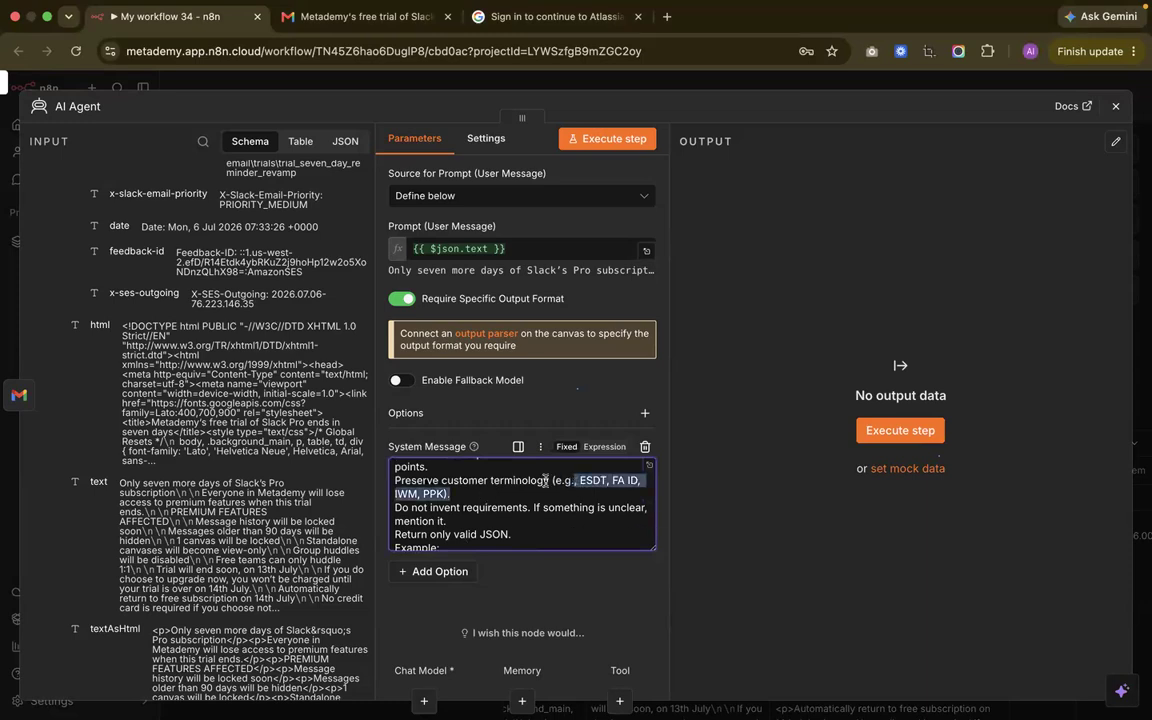
{"action": "scroll", "coordinate": [544, 518], "scroll_direction": "down", "scroll_amount": 3}
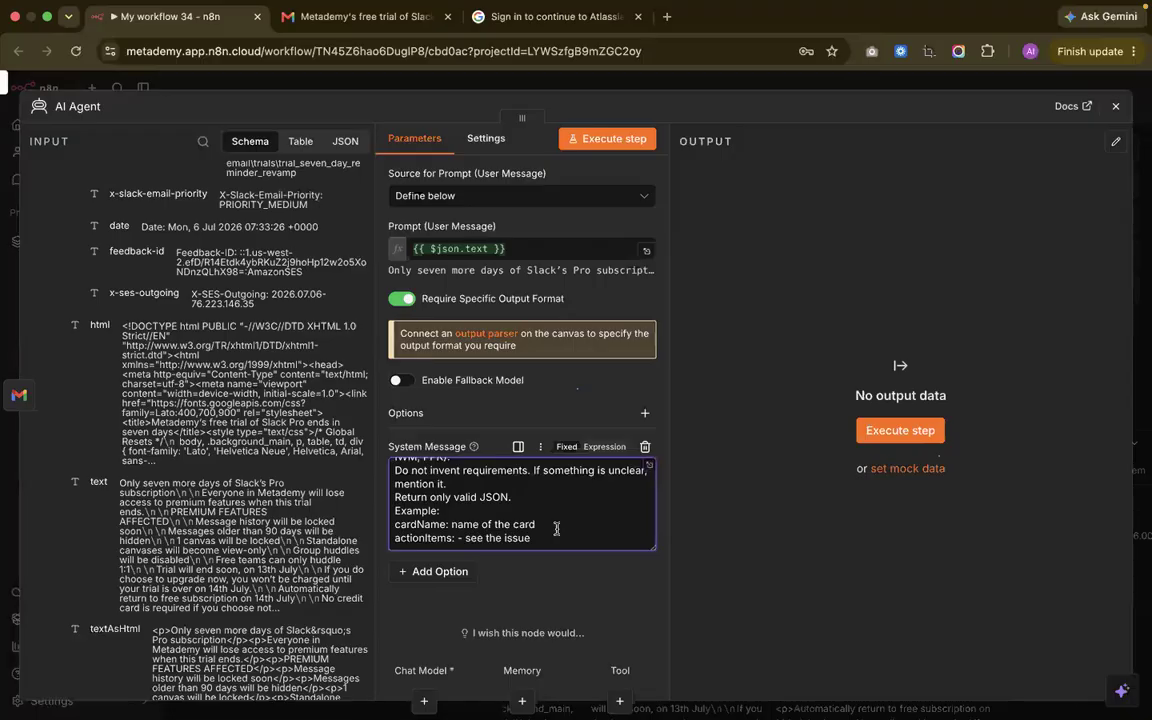
Close the AI Agent's settings and attach a Structured Output Parser to its output parser connection
{"action": "scroll", "coordinate": [557, 529], "scroll_direction": "up", "scroll_amount": 3}
{"action": "left_click", "coordinate": [1114, 106]}
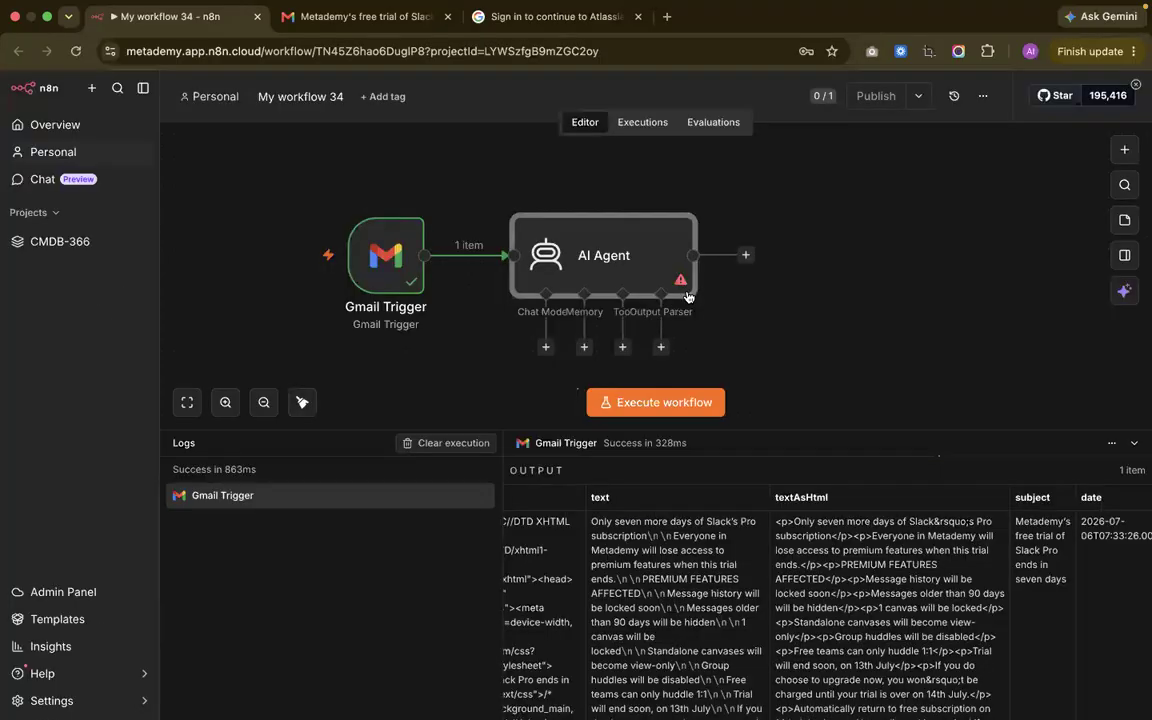
{"action": "left_click", "coordinate": [660, 346]}
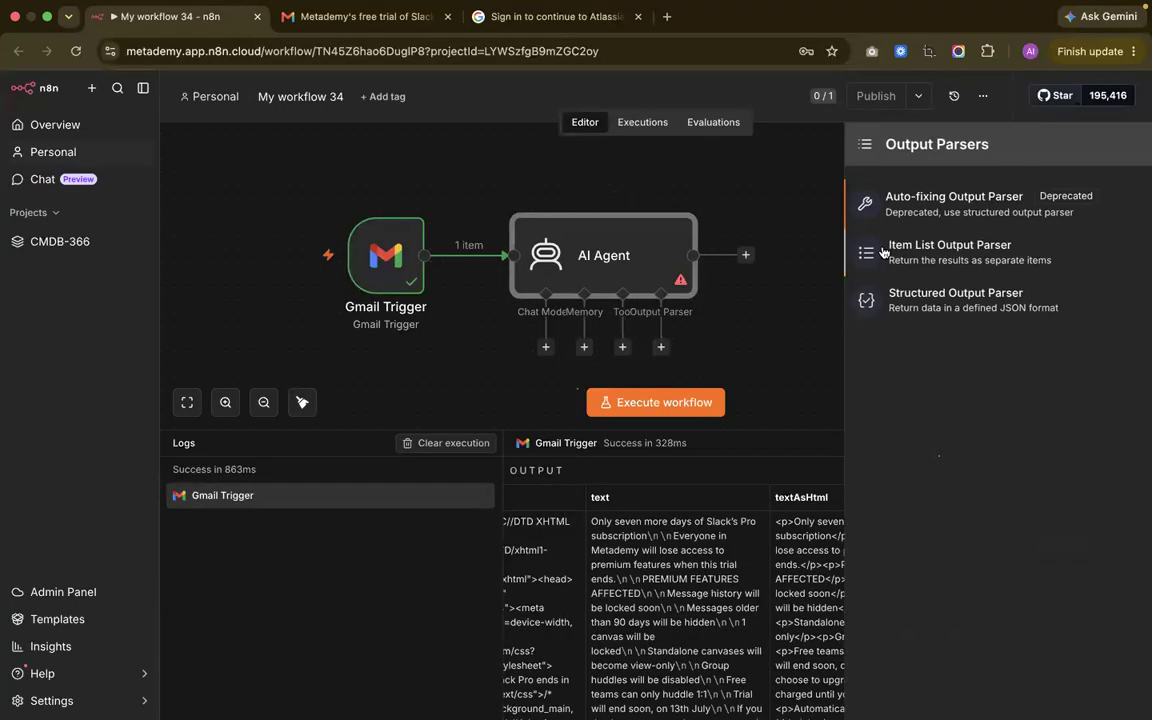
{"action": "left_click", "coordinate": [925, 308]}
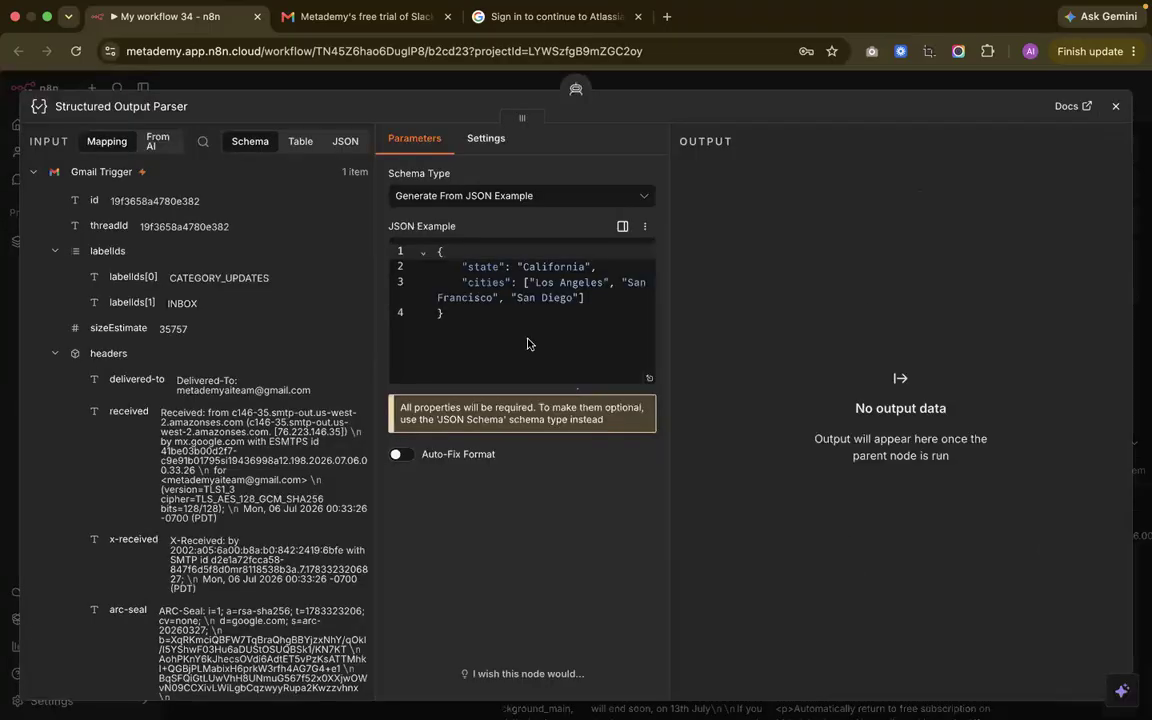
Replace the parser's JSON example with a new object starting with "cardName": "customer issue"
{"action": "left_click", "coordinate": [588, 302]}
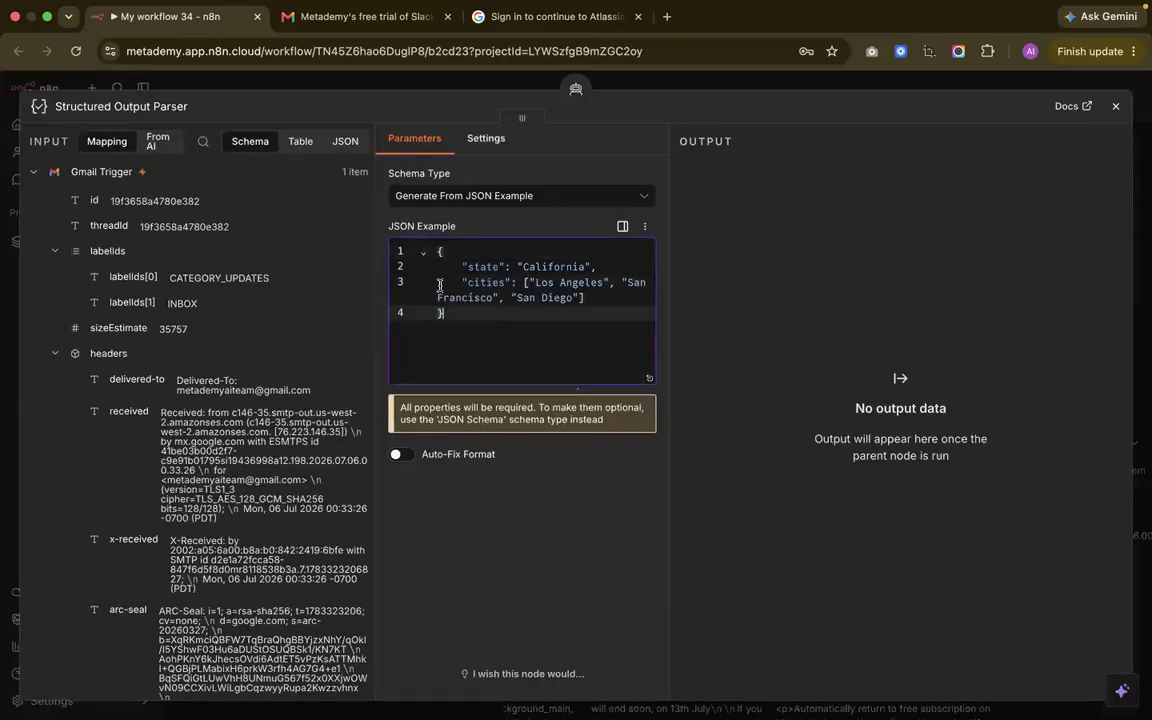
{"action": "key", "text": "super+a"}
{"action": "key", "text": "BackSpace"}
{"action": "type", "text": "{"}
{"action": "key", "text": "Return"}
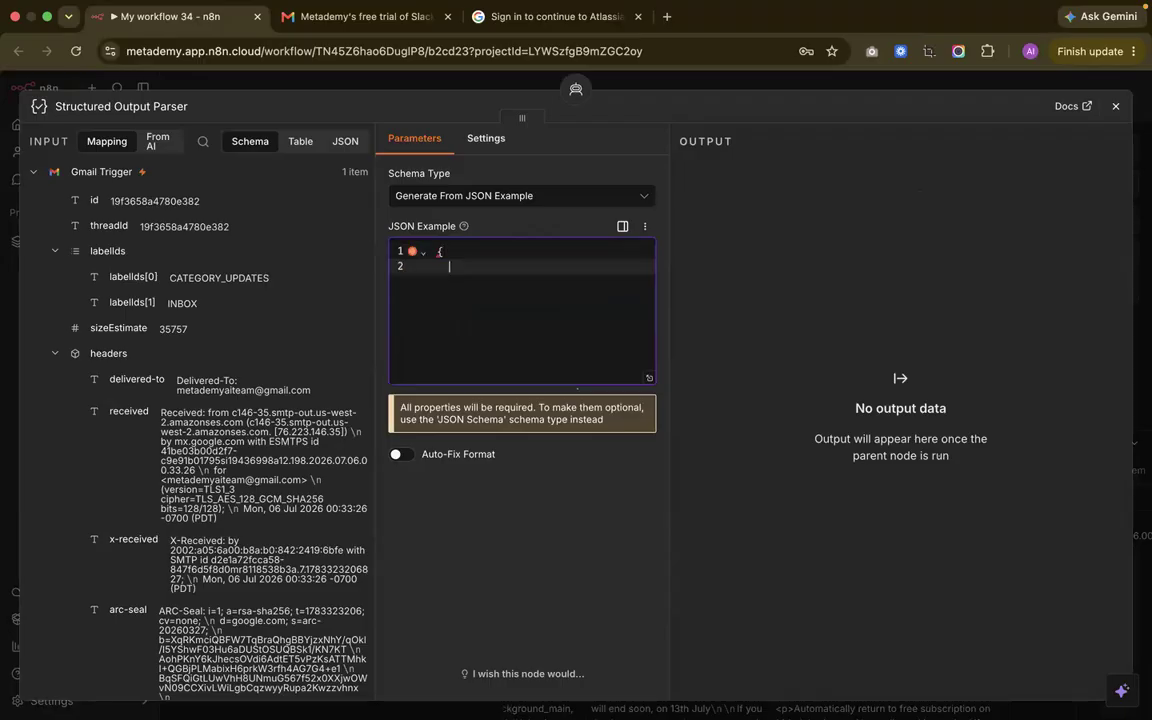
{"action": "type", "text": "\""}
{"action": "type", "text": "cardName\": \"customer issue"}
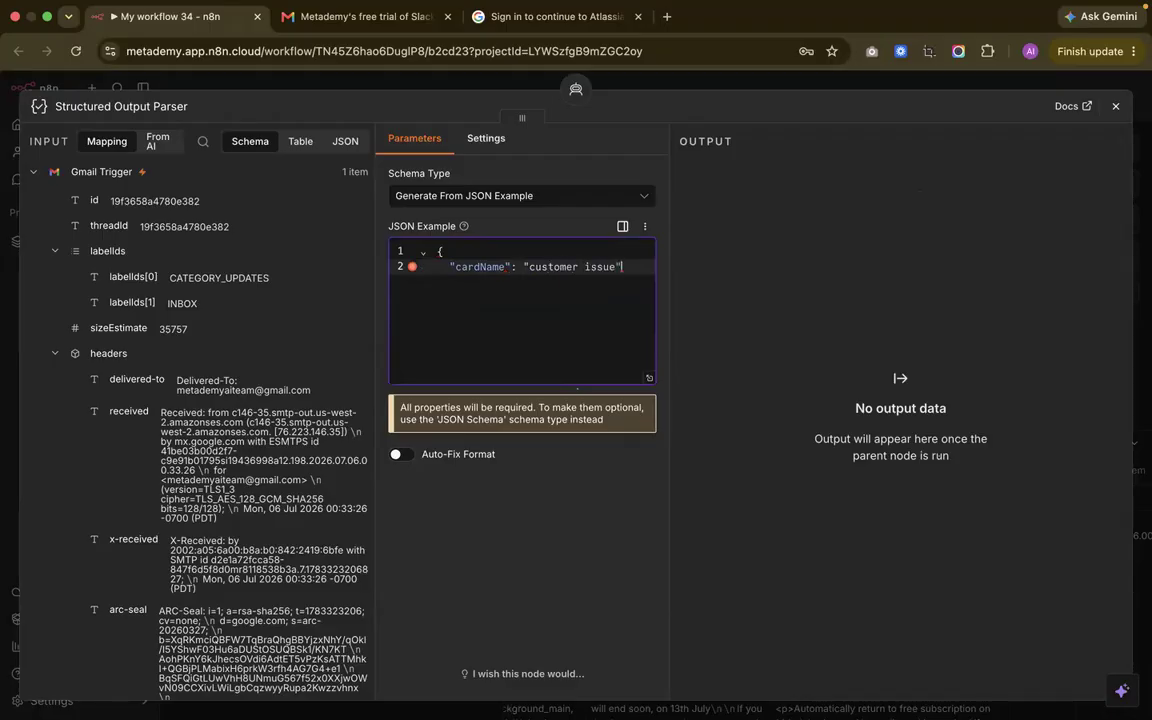
Complete the JSON example with "actionItems": "- customer having problem with login" and close the parser's settings
{"action": "type", "text": ","}
{"action": "key", "text": "Return"}
{"action": "type", "text": "\"acti"}
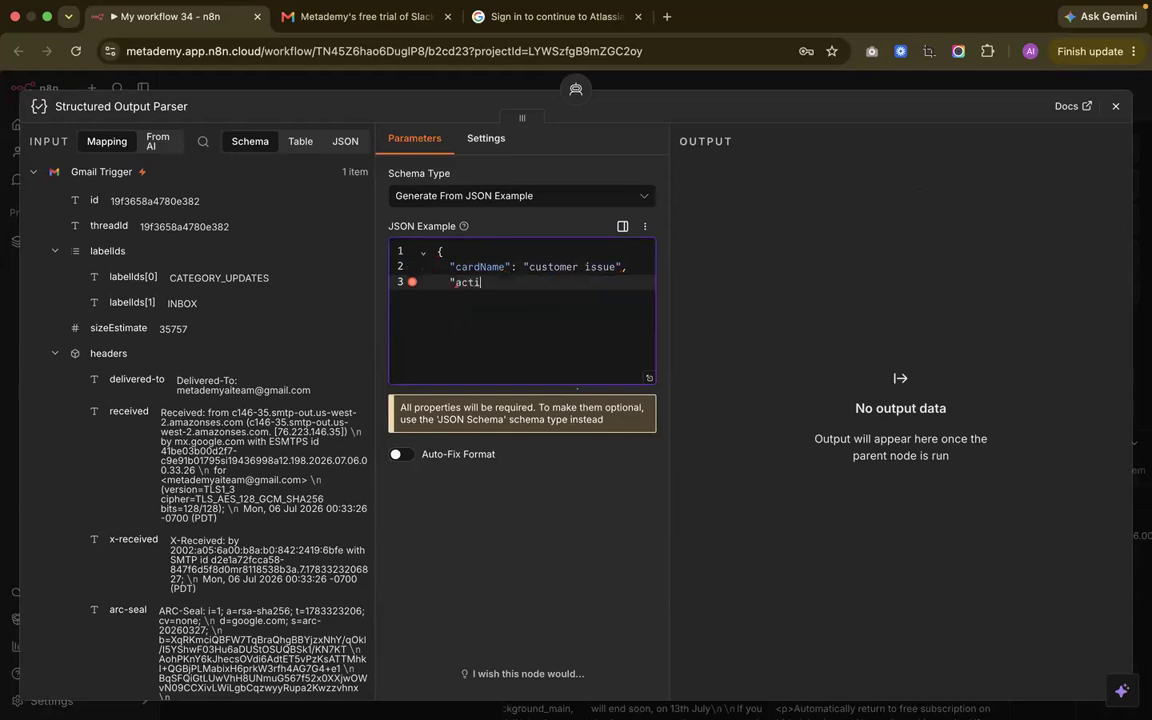
{"action": "type", "text": "onItems\": \"- customer having problem with login\"}"}
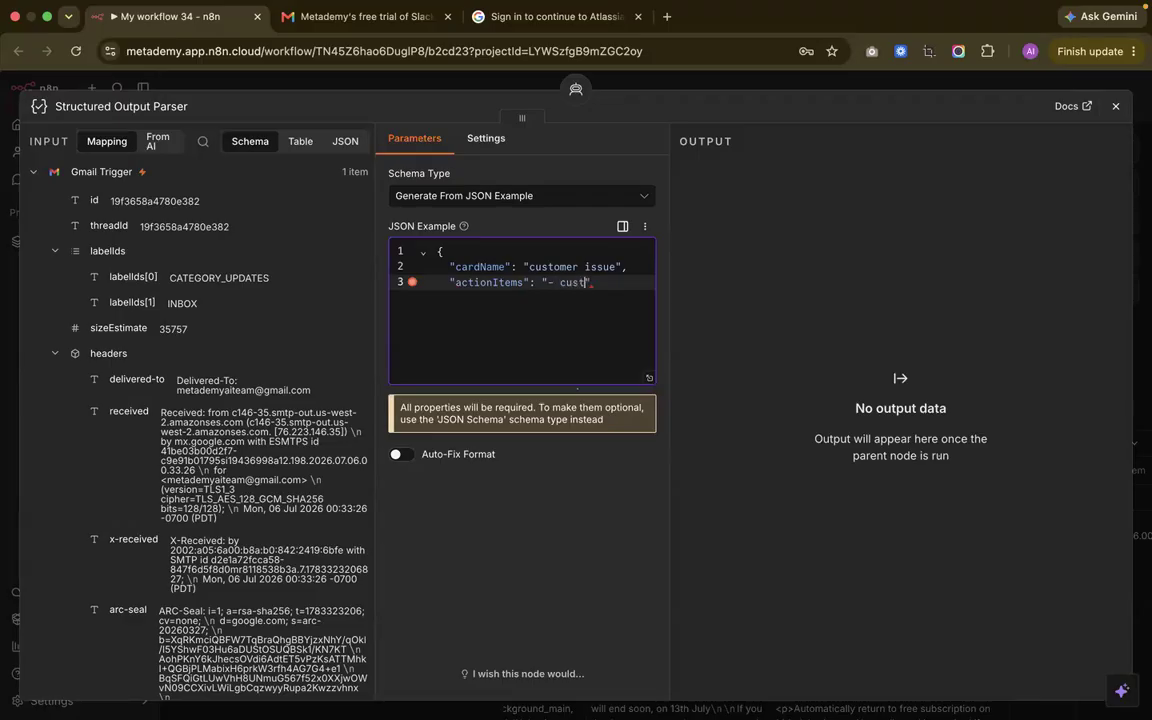
{"action": "type", "text": "ing proble"}
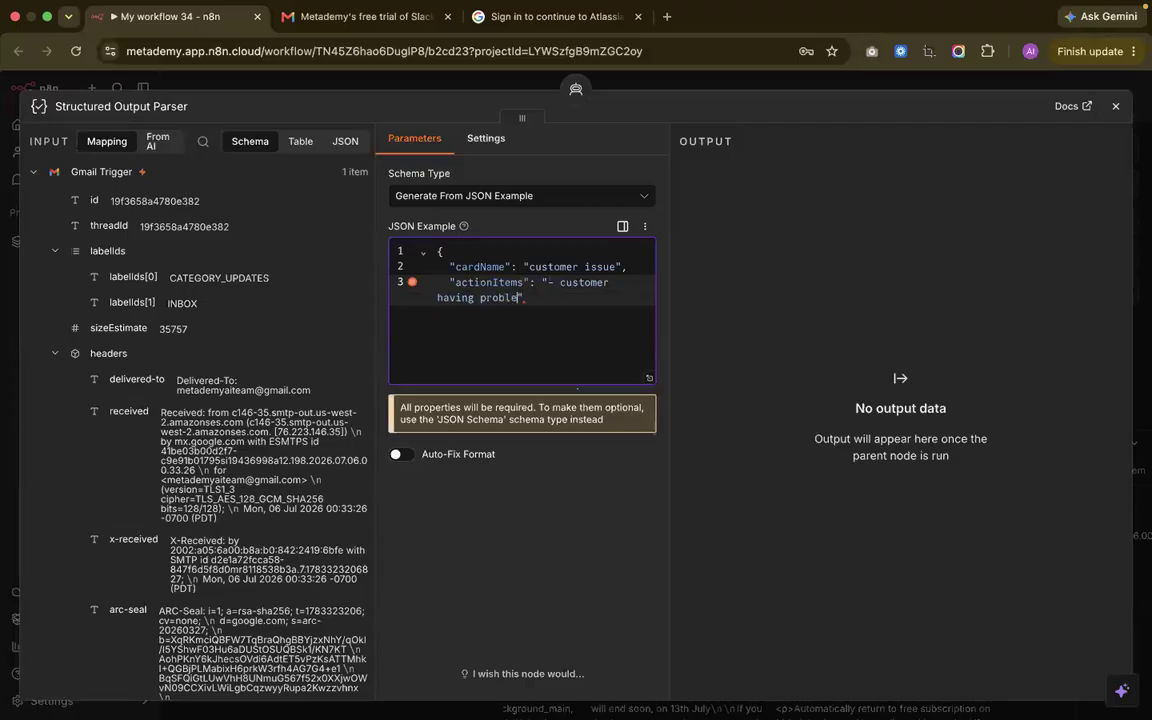
{"action": "type", "text": "m with login"}
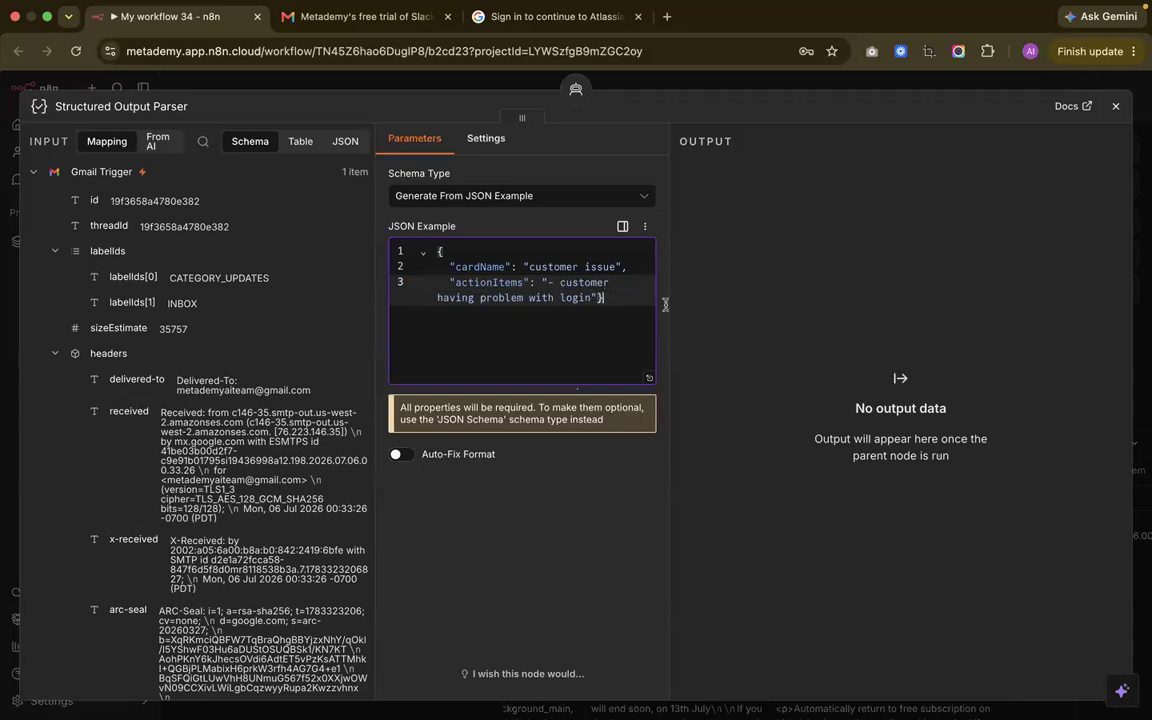
{"action": "left_click", "coordinate": [1116, 106]}
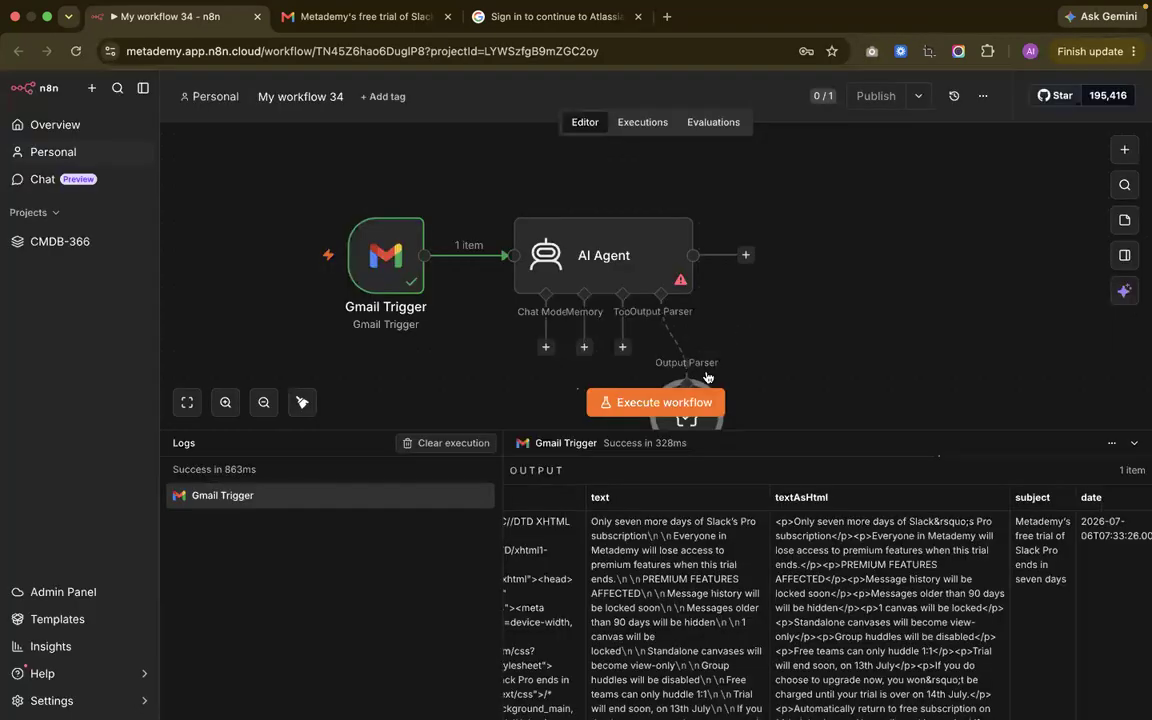
Attach a Google Gemini Chat Model to the AI Agent's chat model connection and glance through its settings
{"action": "scroll", "coordinate": [680, 370], "scroll_direction": "down", "scroll_amount": 3}
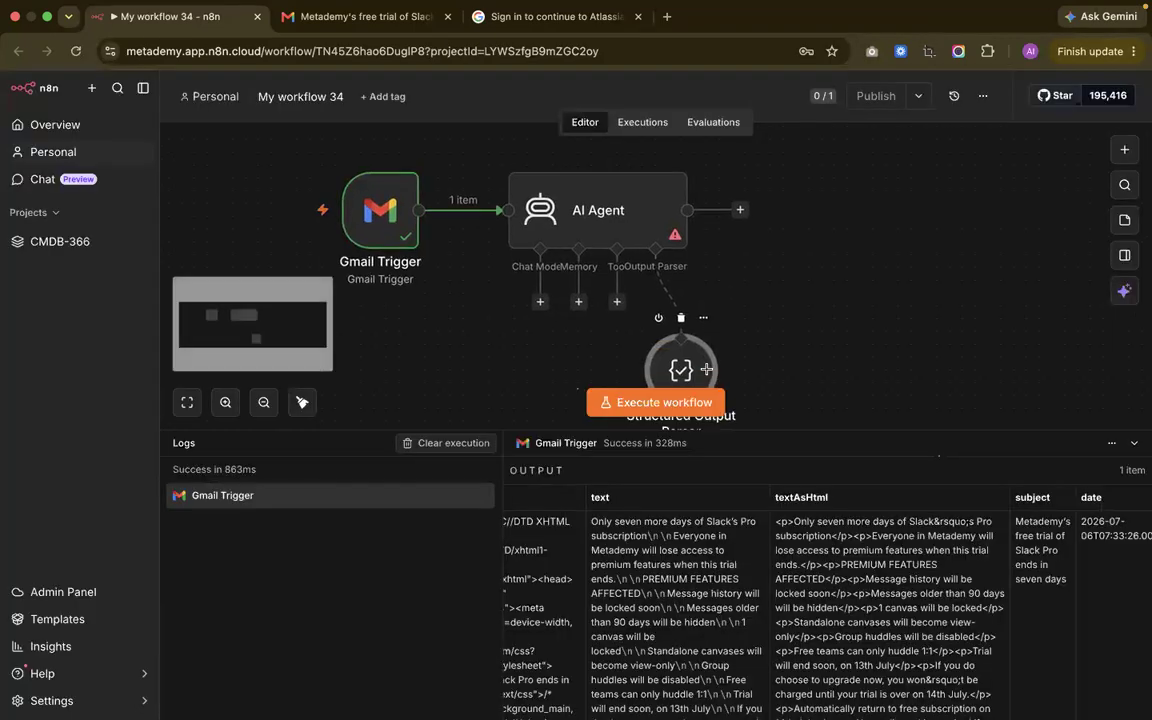
{"action": "left_click", "coordinate": [540, 302]}
{"action": "type", "text": "gem"}
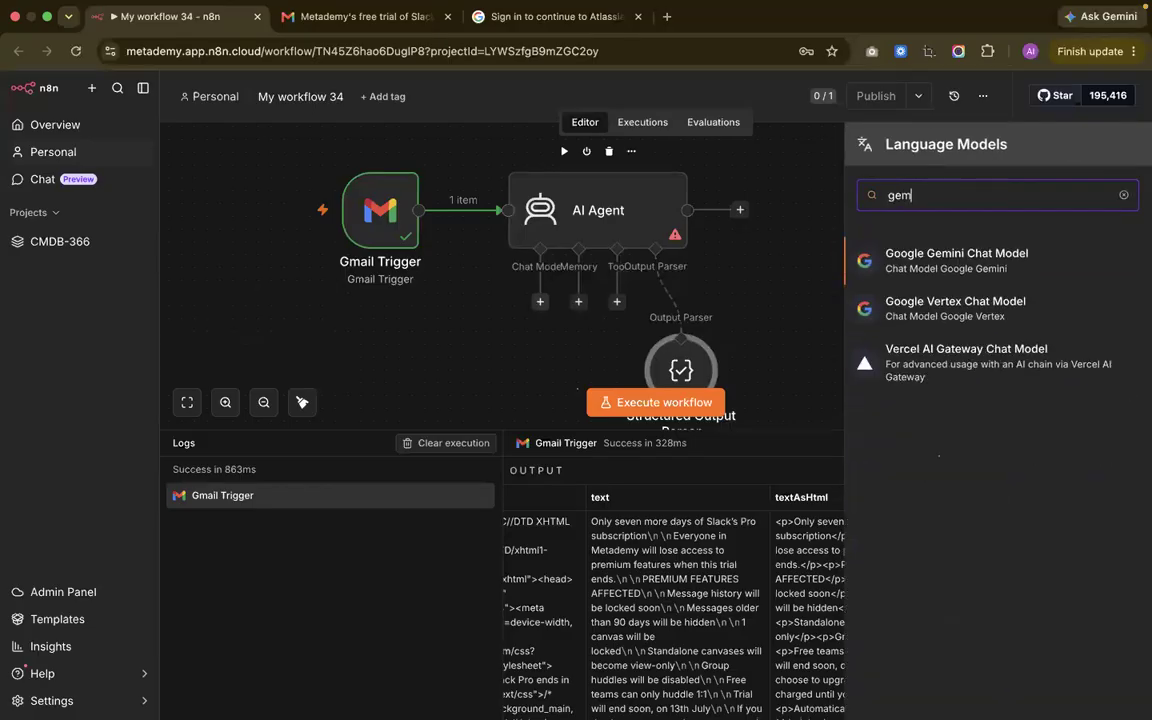
{"action": "left_click", "coordinate": [955, 260]}
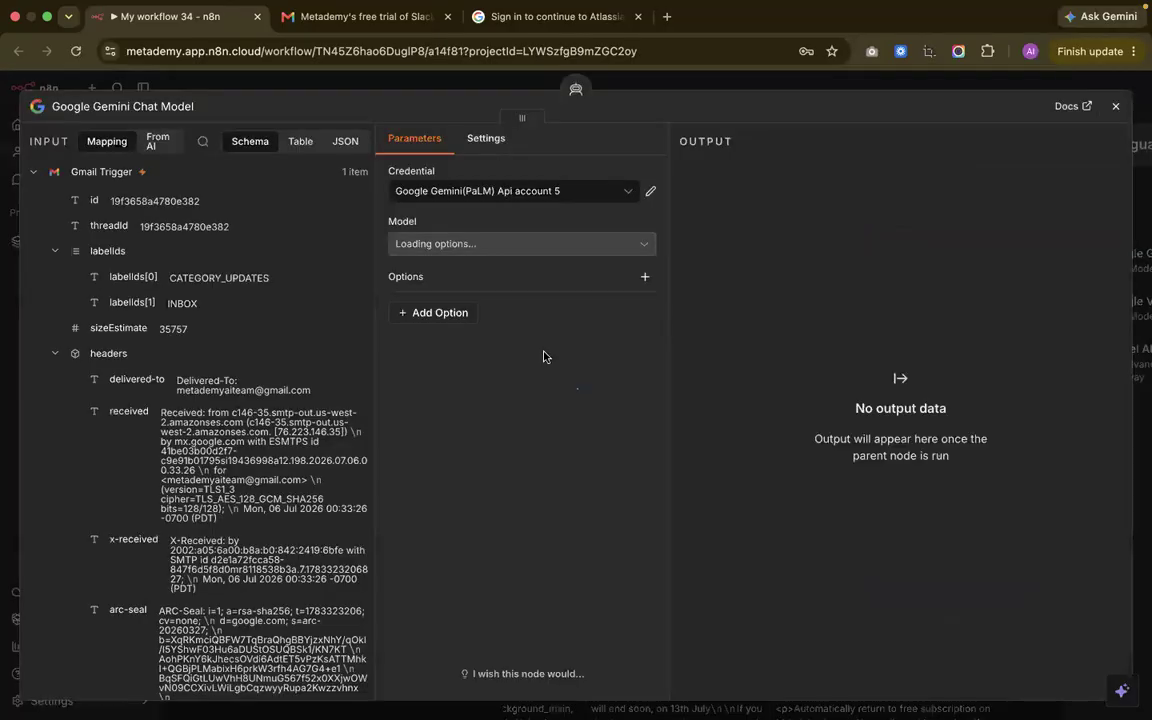
{"action": "left_click", "coordinate": [481, 150]}
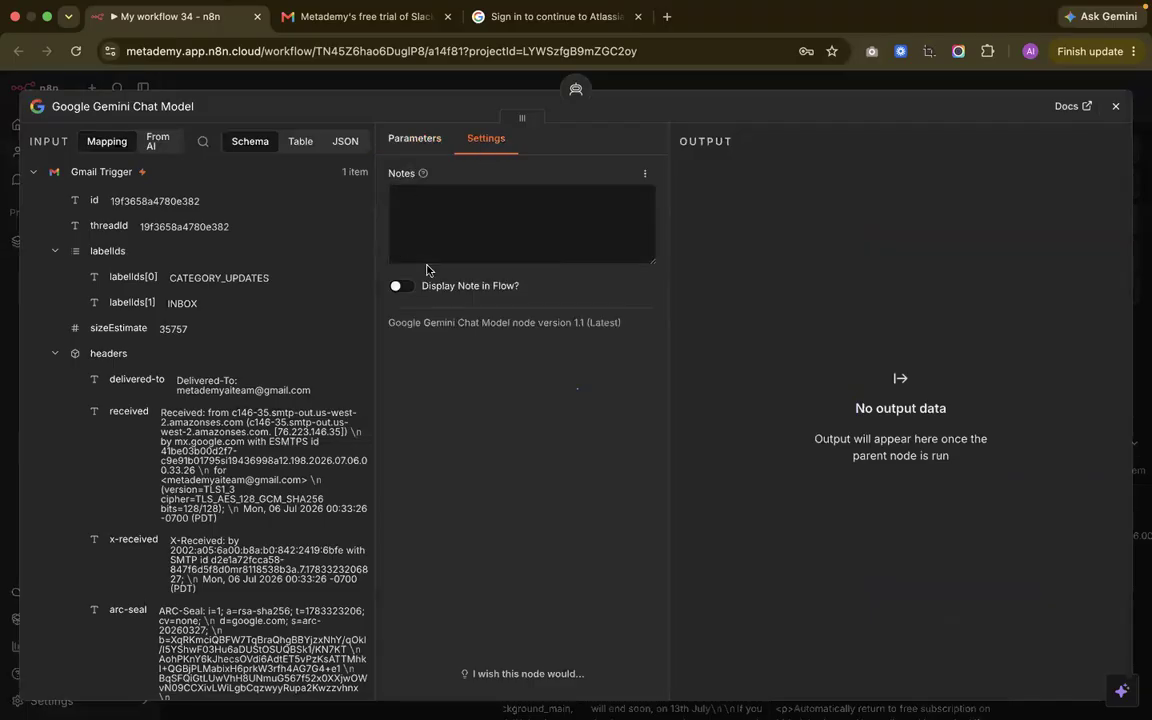
{"action": "left_click", "coordinate": [418, 141]}
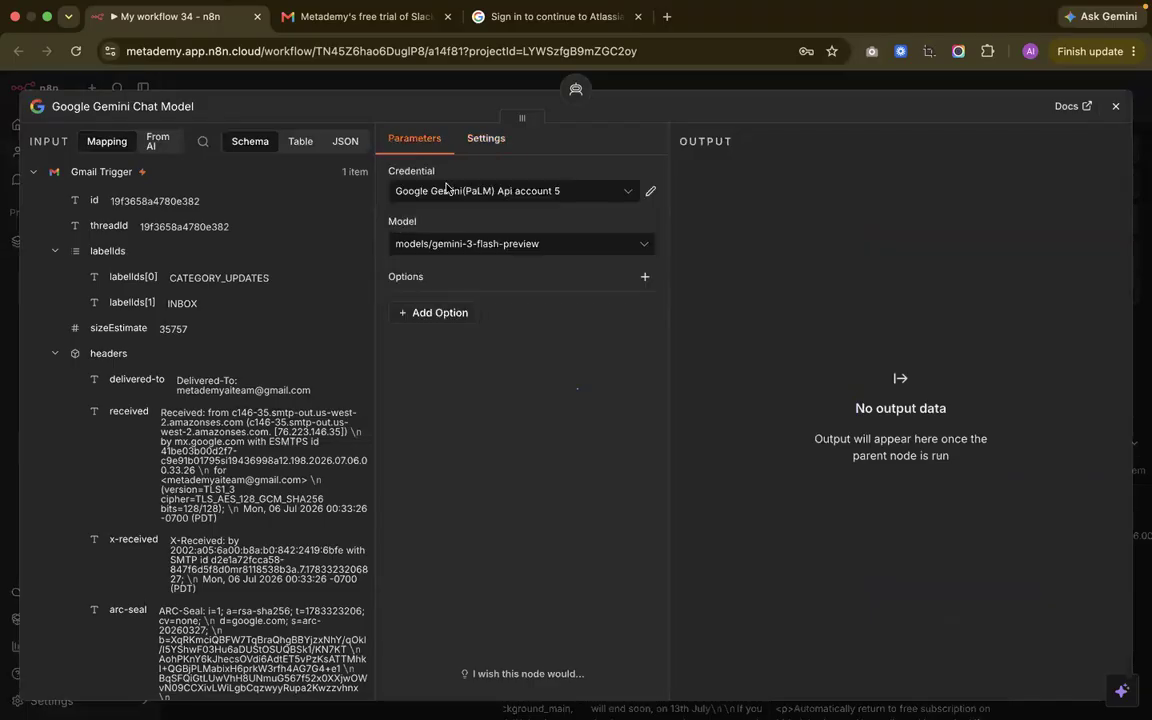
Set the Google Gemini Chat Model's model to models/gemini-2.0-flash and return to the canvas
{"action": "left_click", "coordinate": [456, 259]}
{"action": "scroll", "coordinate": [480, 400], "scroll_direction": "down", "scroll_amount": 5}
{"action": "scroll", "coordinate": [480, 408], "scroll_direction": "down", "scroll_amount": 8}
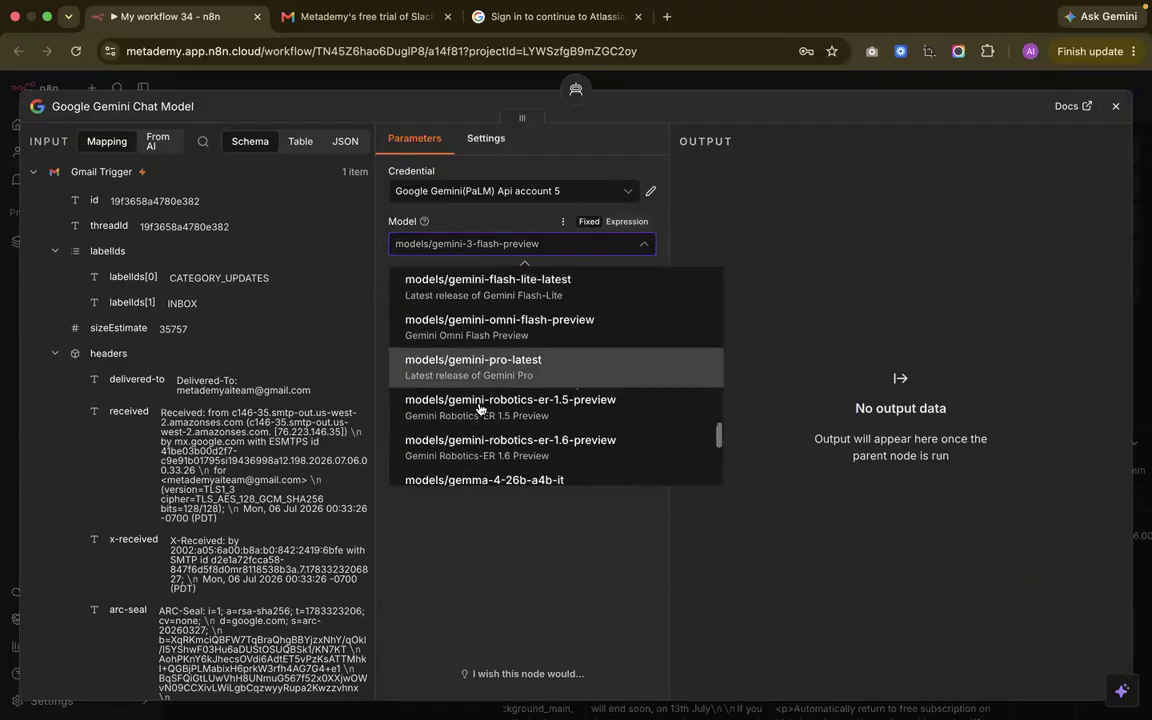
{"action": "scroll", "coordinate": [480, 408], "scroll_direction": "down", "scroll_amount": 10}
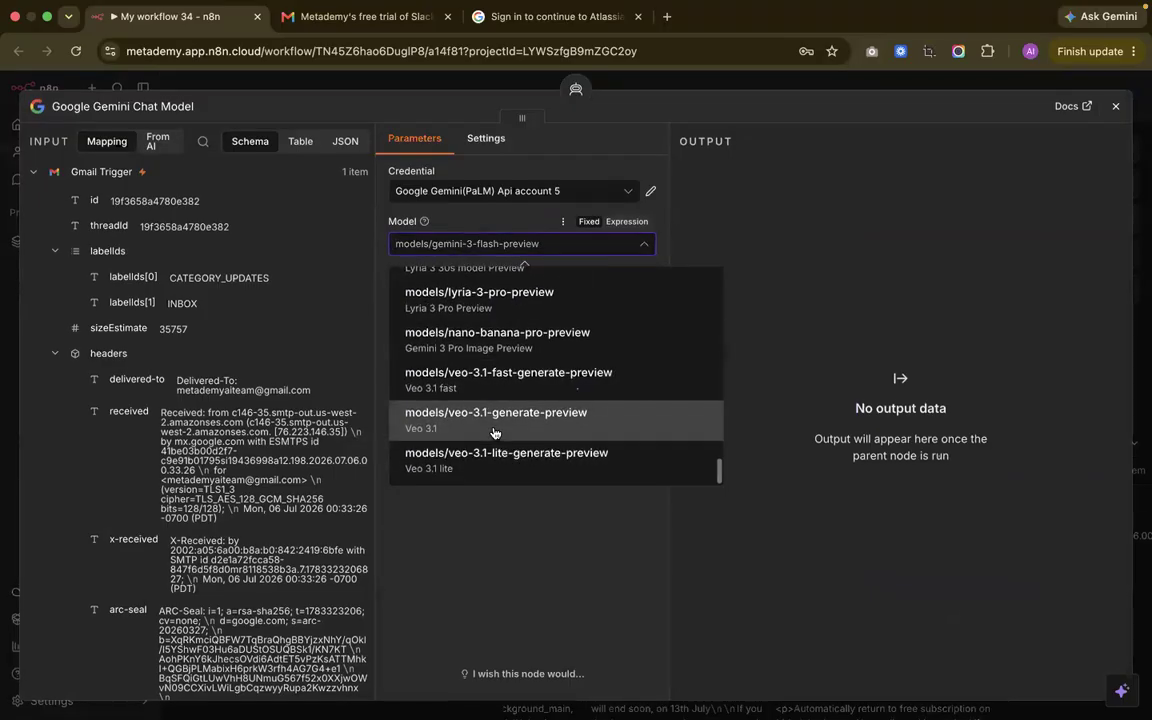
{"action": "scroll", "coordinate": [493, 432], "scroll_direction": "up", "scroll_amount": 10}
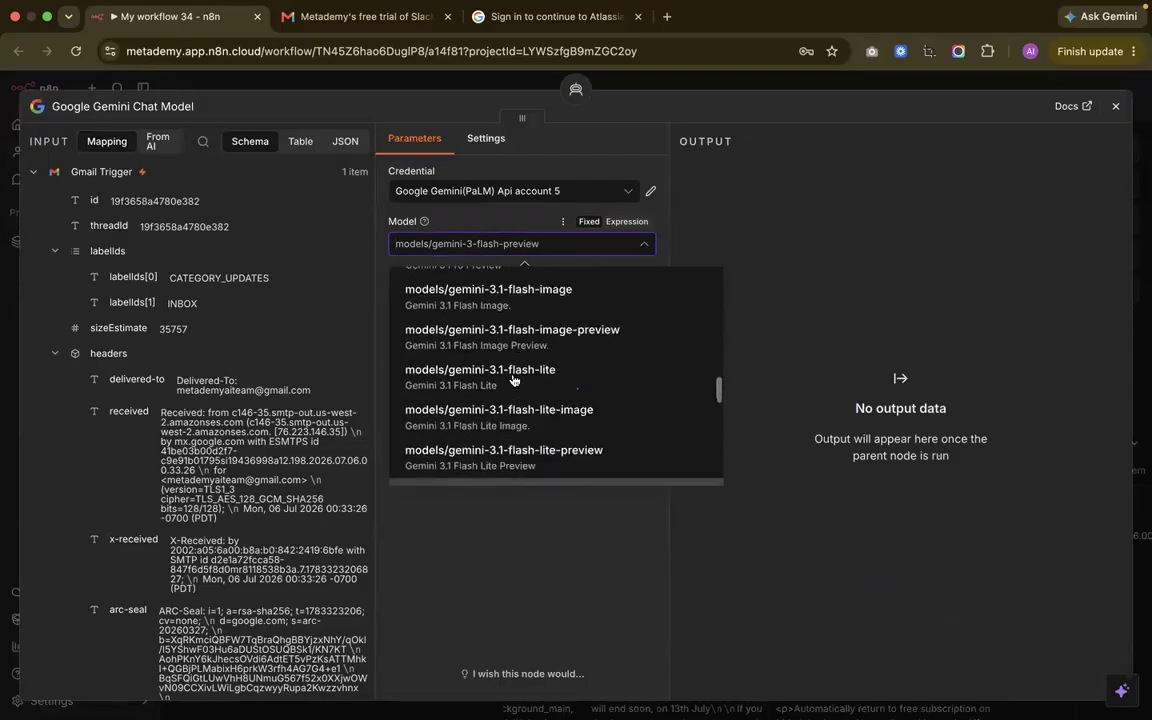
{"action": "scroll", "coordinate": [513, 380], "scroll_direction": "up", "scroll_amount": 10}
{"action": "scroll", "coordinate": [515, 378], "scroll_direction": "up", "scroll_amount": 1}
{"action": "scroll", "coordinate": [515, 378], "scroll_direction": "down", "scroll_amount": 3}
{"action": "scroll", "coordinate": [515, 315], "scroll_direction": "up", "scroll_amount": 3}
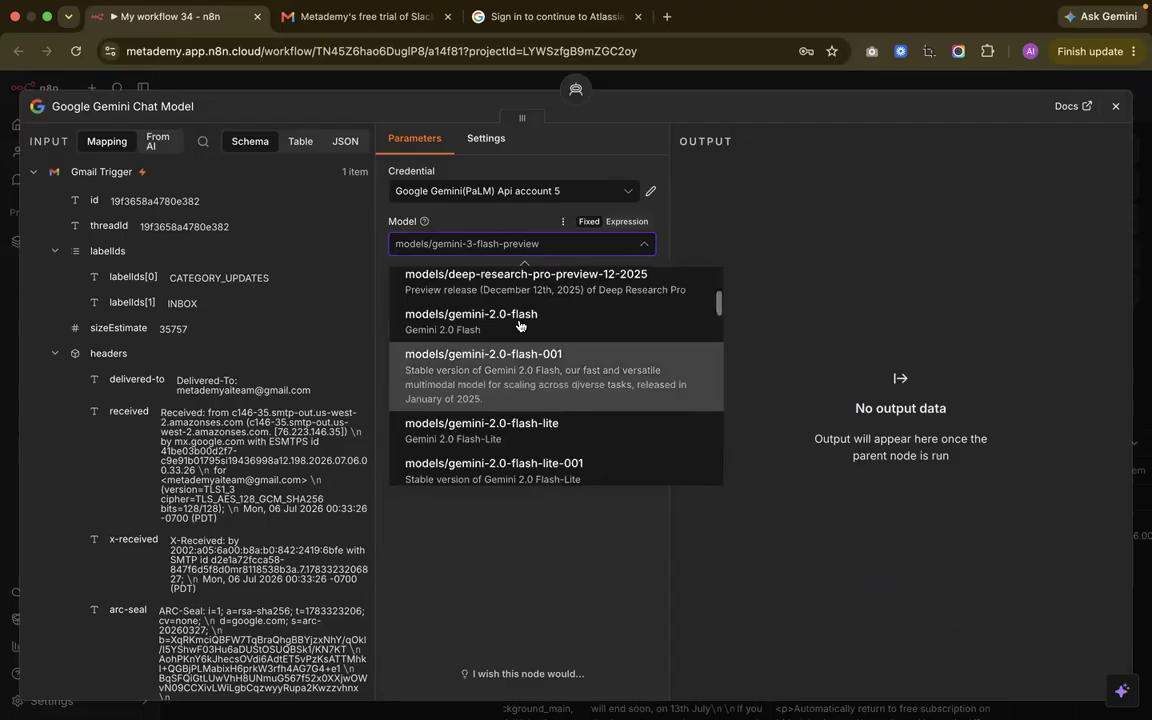
{"action": "left_click", "coordinate": [519, 318]}
{"action": "left_click", "coordinate": [1115, 106]}
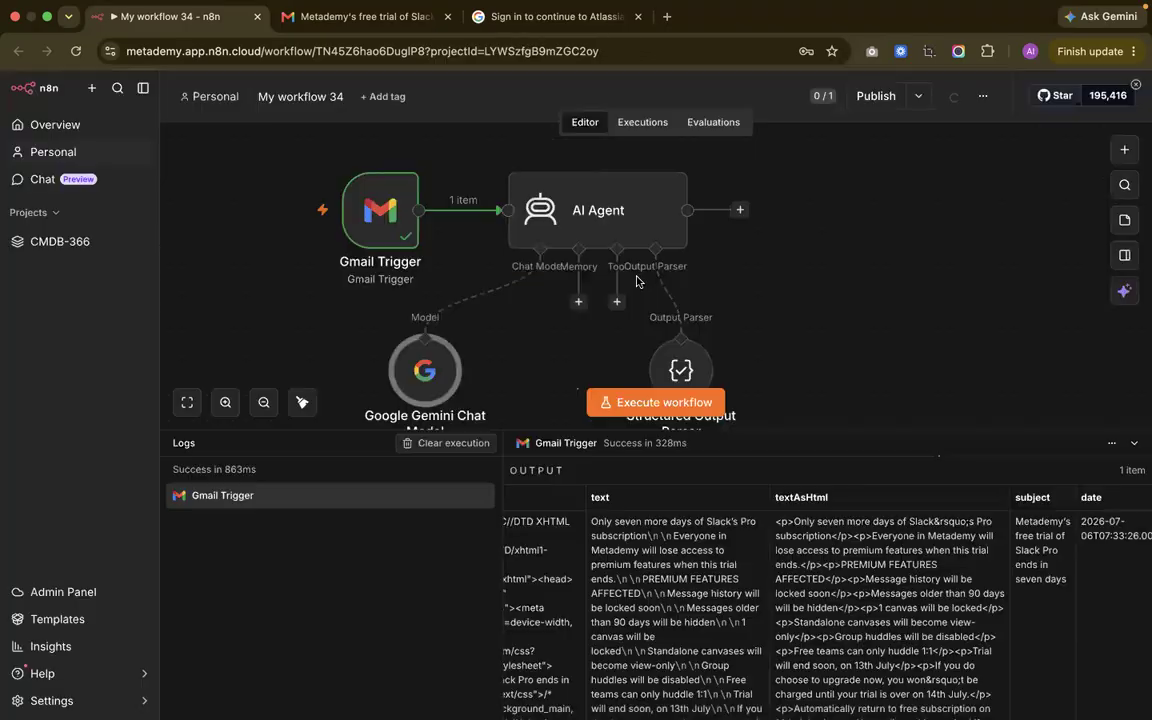
Enable Retry On Fail for the AI Agent with a maximum of 5 tries
{"action": "scroll", "coordinate": [527, 262], "scroll_direction": "right", "scroll_amount": 1}
{"action": "double_click", "coordinate": [585, 205]}
{"action": "left_click", "coordinate": [486, 138]}
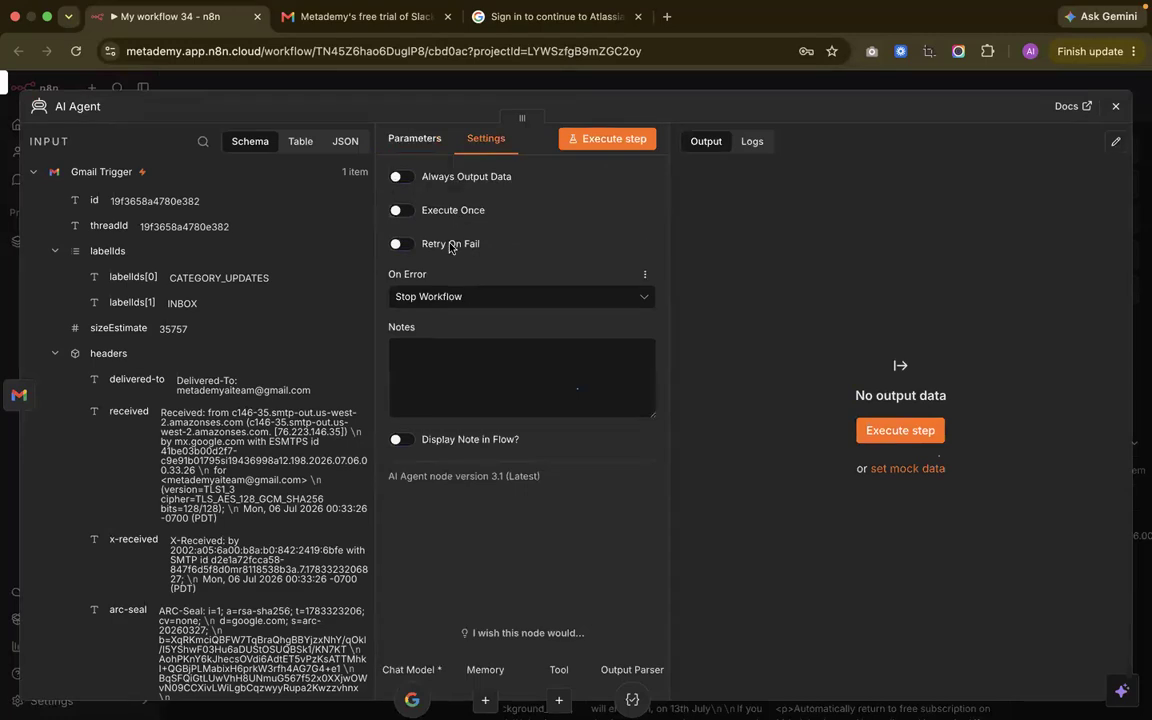
{"action": "left_click", "coordinate": [400, 245]}
{"action": "left_click", "coordinate": [454, 297]}
{"action": "key", "text": "BackSpace"}
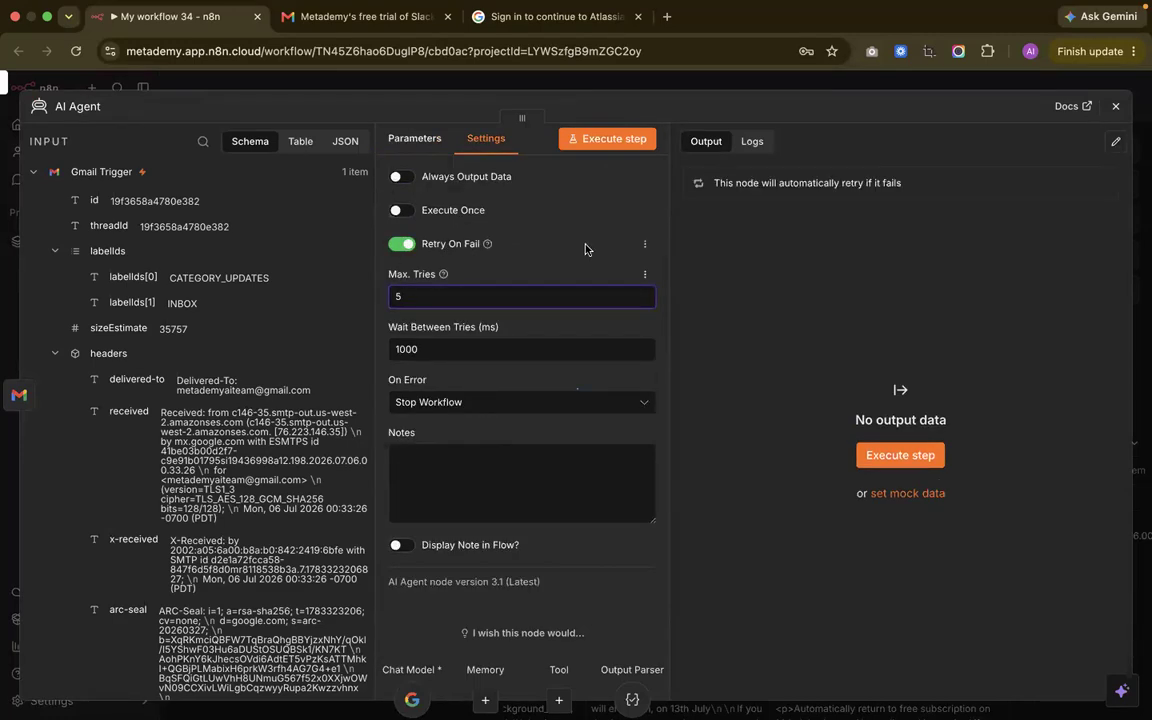
{"action": "left_click", "coordinate": [1115, 106]}
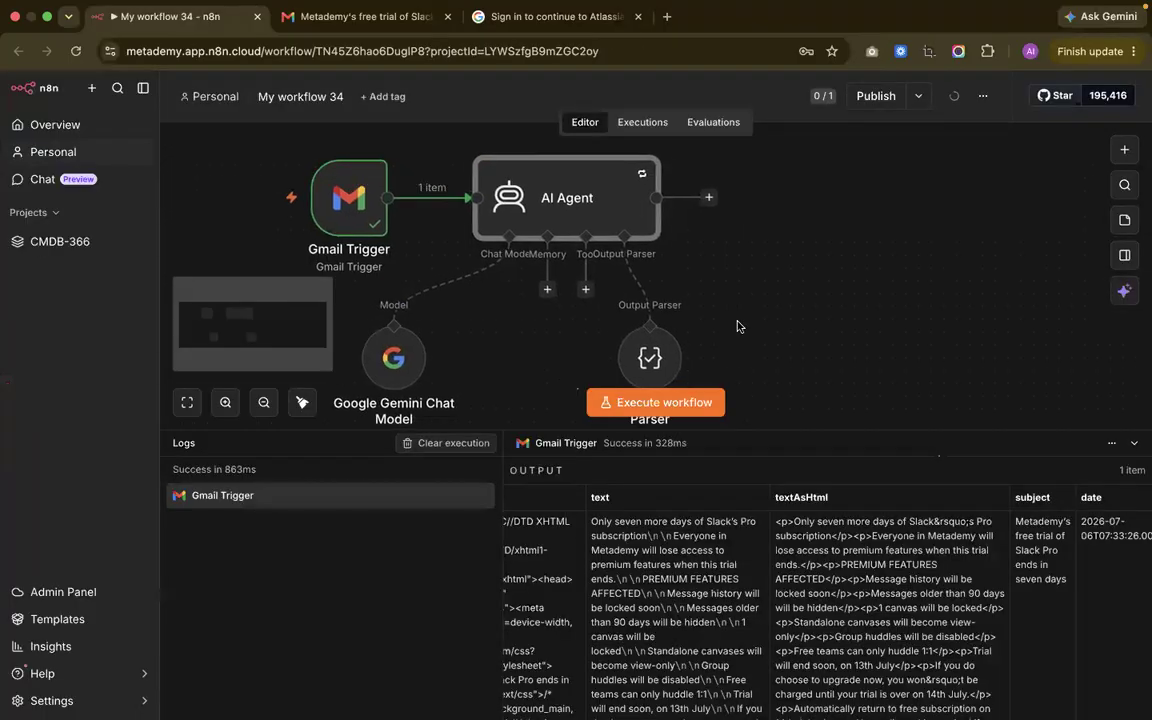
Execute the workflow twice and examine the AI Agent's execution output
{"action": "left_click", "coordinate": [683, 402]}
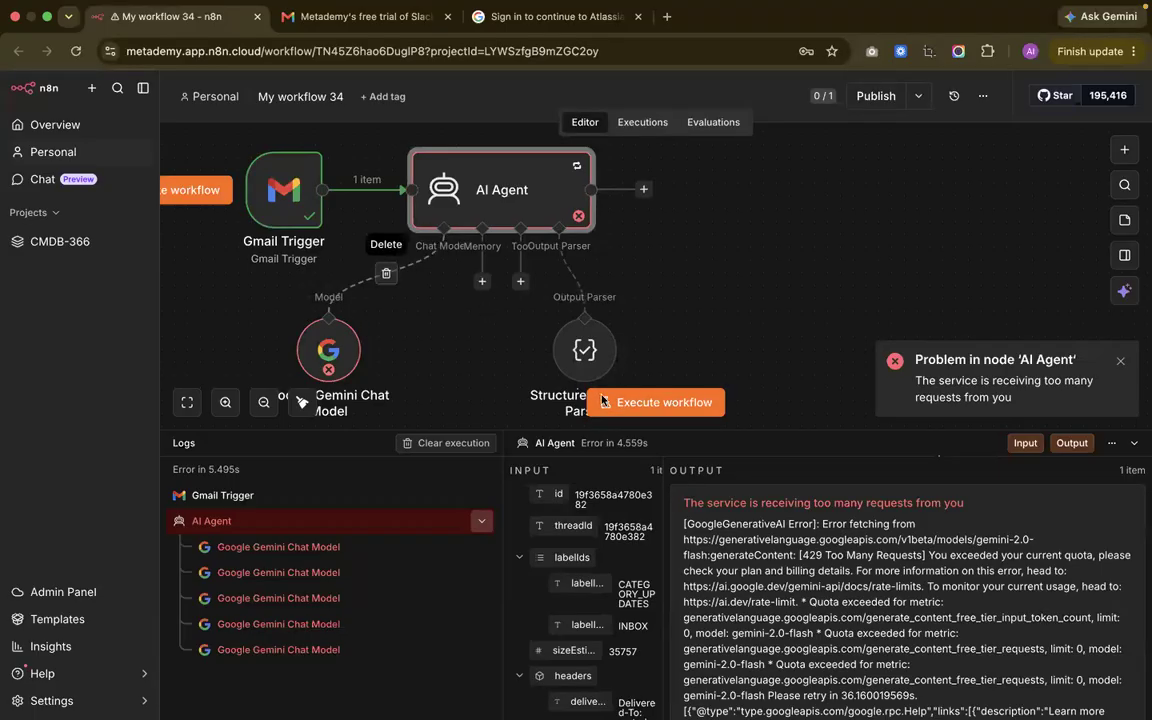
{"action": "left_click", "coordinate": [603, 401]}
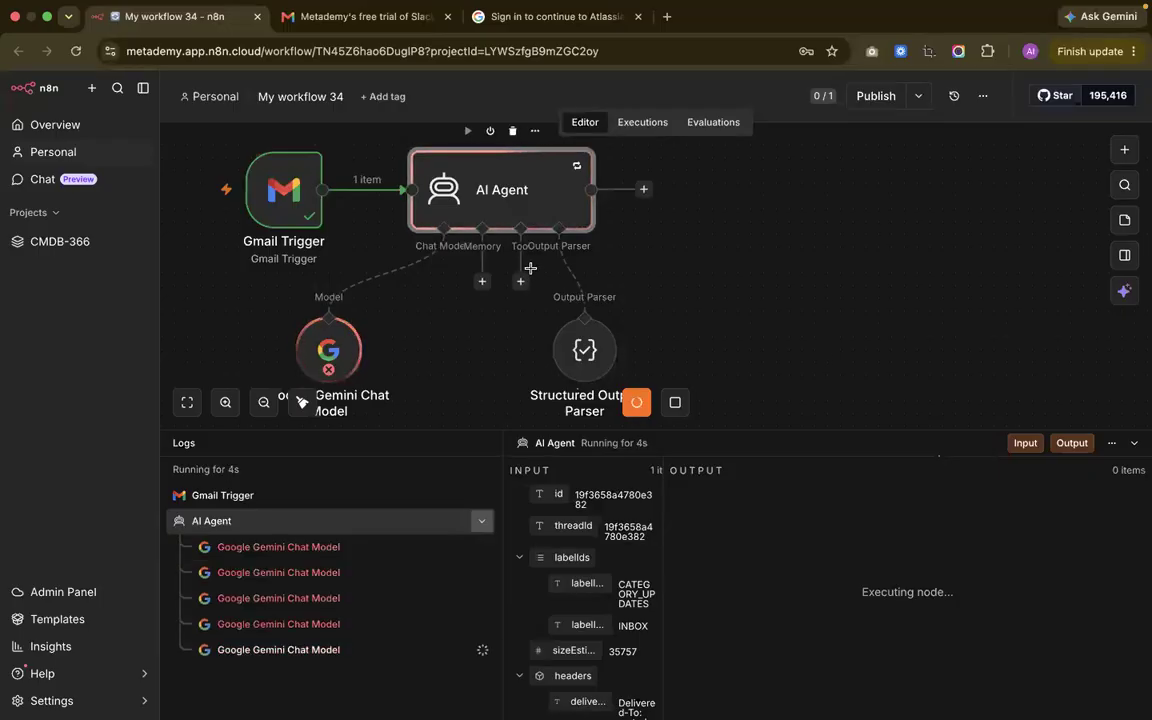
{"action": "double_click", "coordinate": [505, 222]}
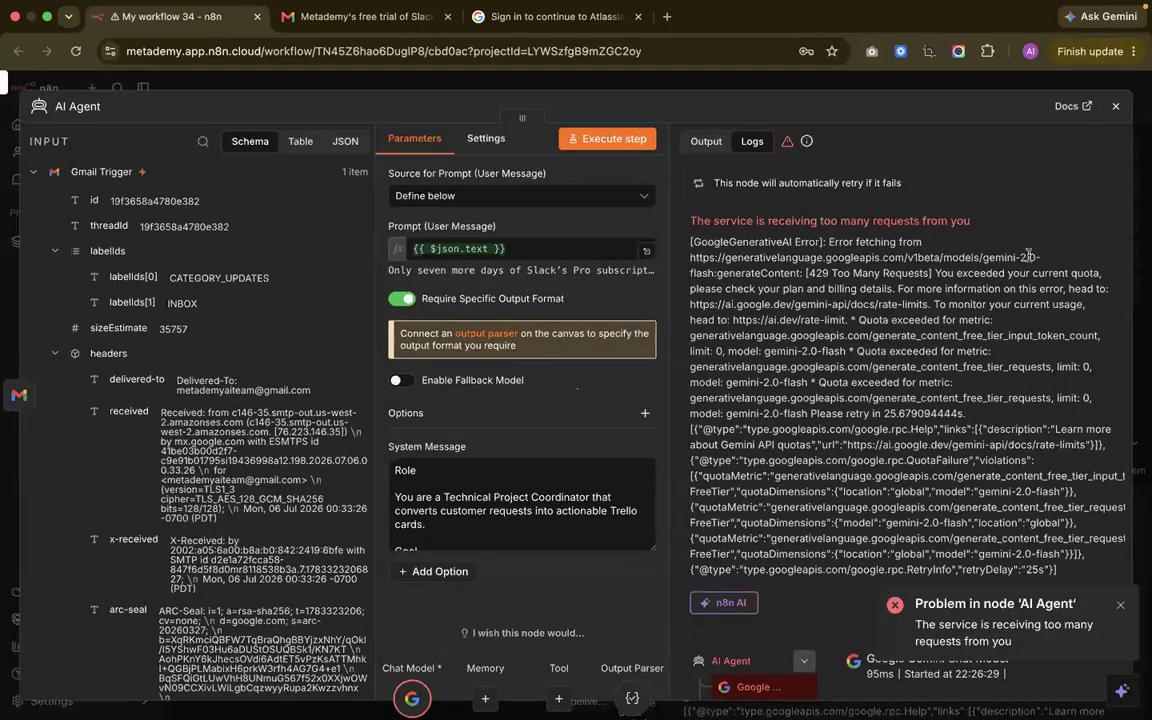
{"action": "left_click", "coordinate": [1022, 78]}
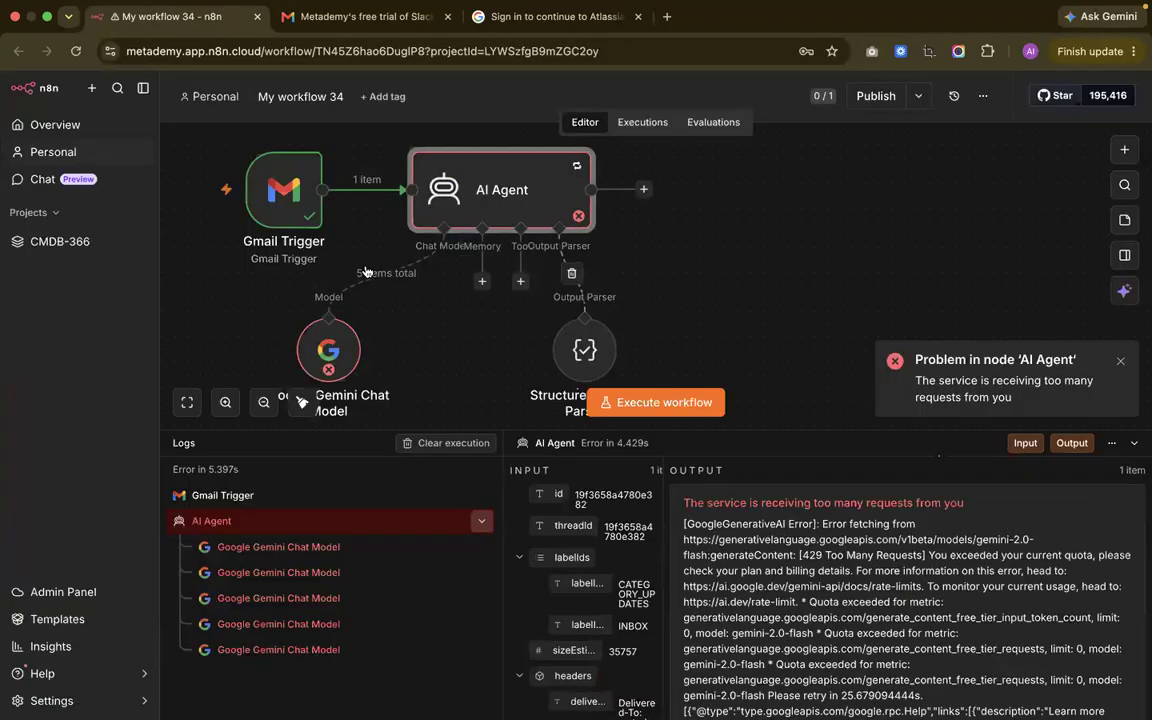
Try to swap the AI Agent's Google Gemini Chat Model for an OpenRouter Chat Model
{"action": "left_click", "coordinate": [386, 273]}
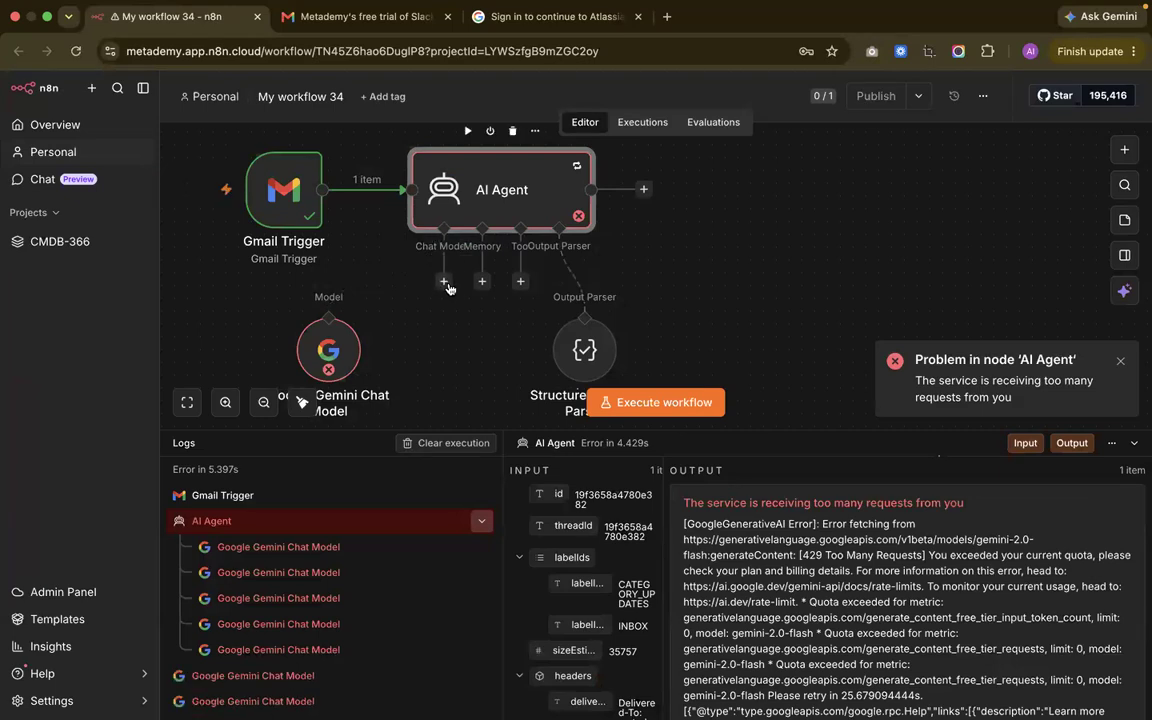
{"action": "left_click", "coordinate": [444, 282]}
{"action": "type", "text": "openrout"}
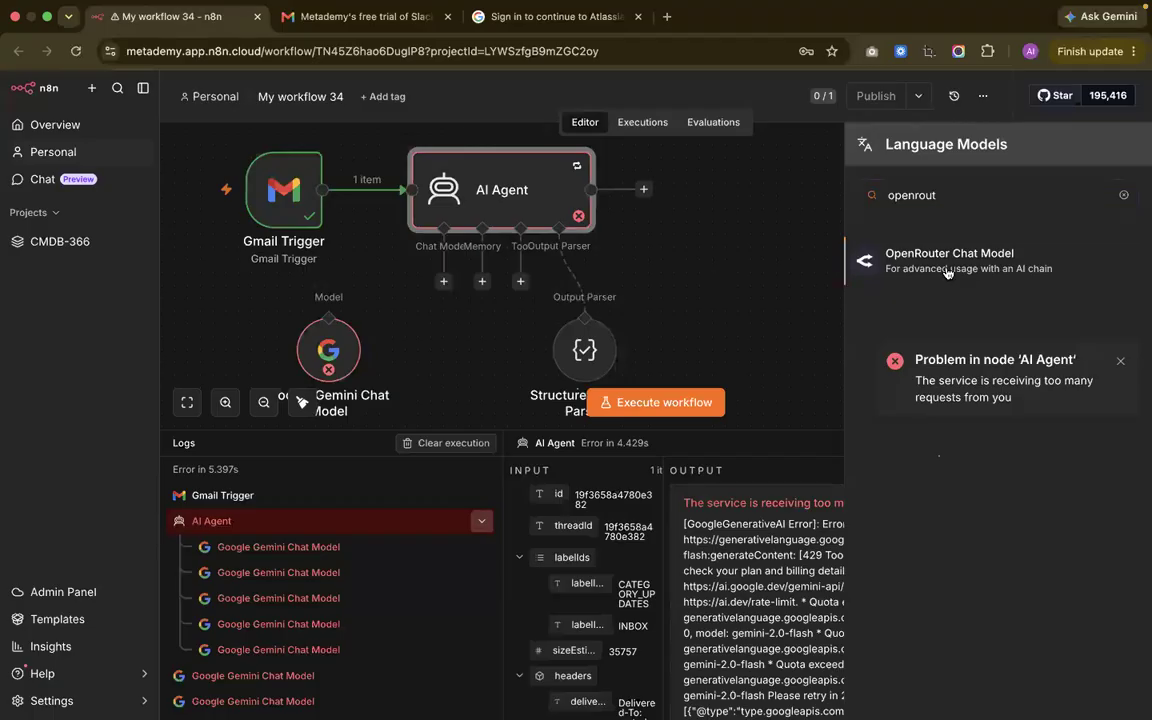
{"action": "left_click", "coordinate": [855, 248]}
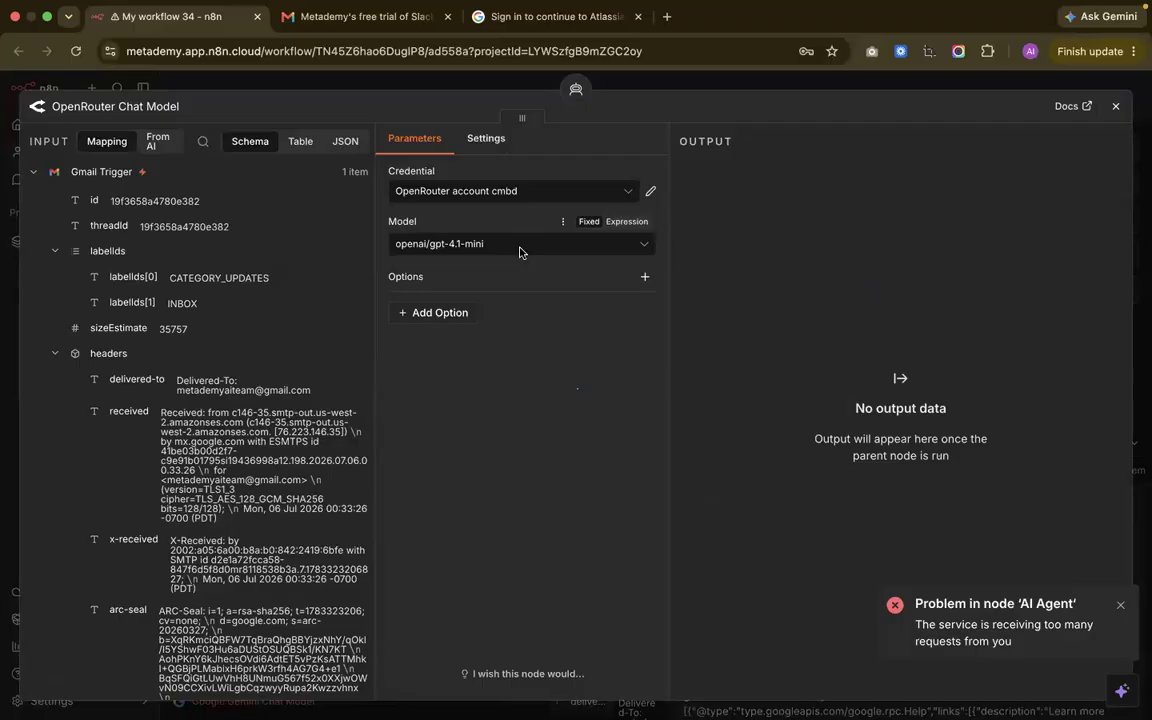
{"action": "left_click", "coordinate": [1115, 106]}
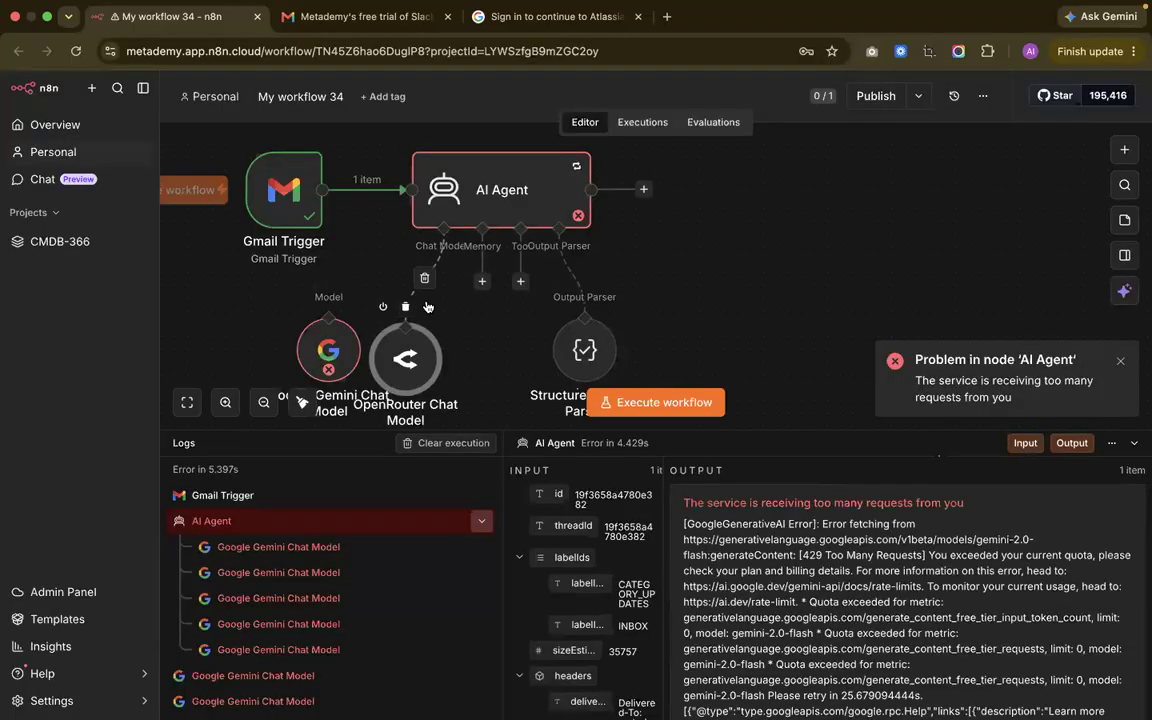
Disconnect and delete the OpenRouter Chat Model, and reconnect the Google Gemini Chat Model to the AI Agent
{"action": "left_click", "coordinate": [424, 277]}
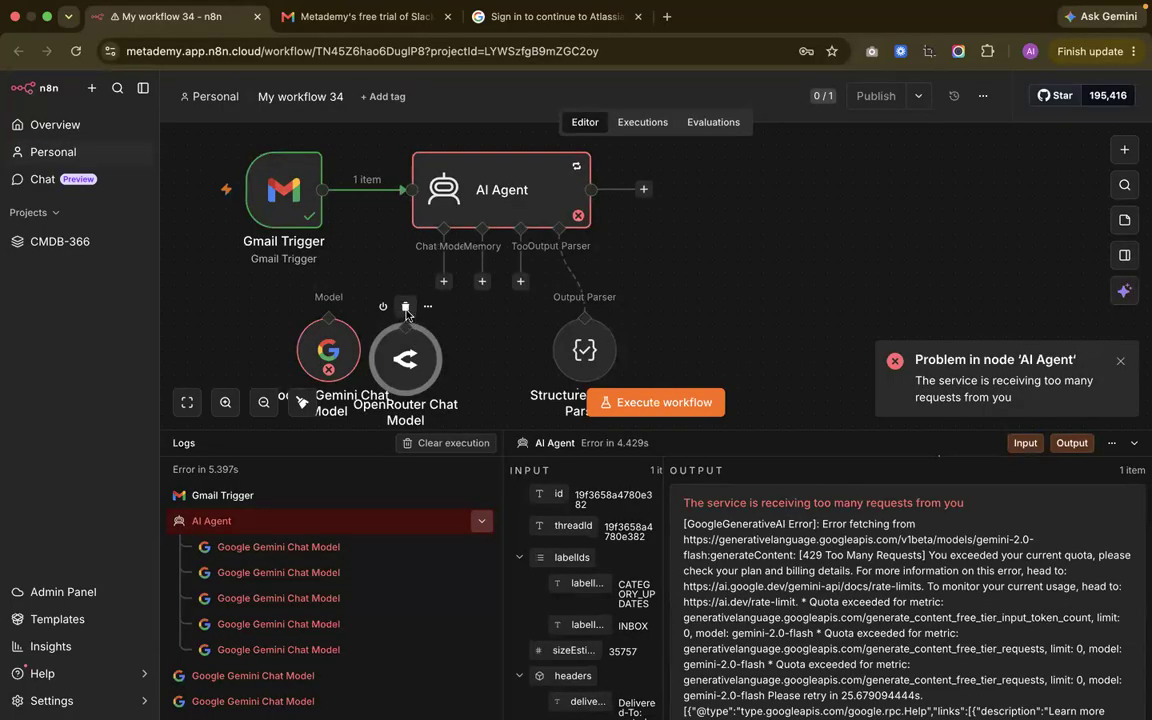
{"action": "left_click", "coordinate": [405, 308]}
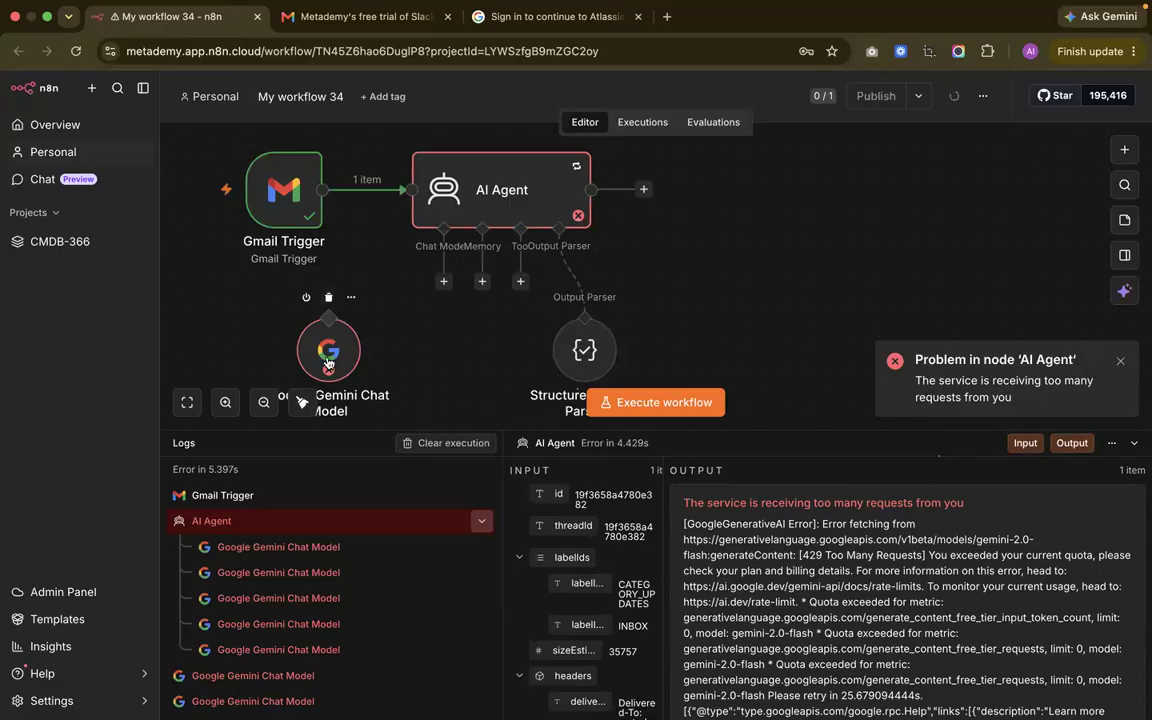
{"action": "left_click_drag", "start_coordinate": [328, 363], "coordinate": [418, 363]}
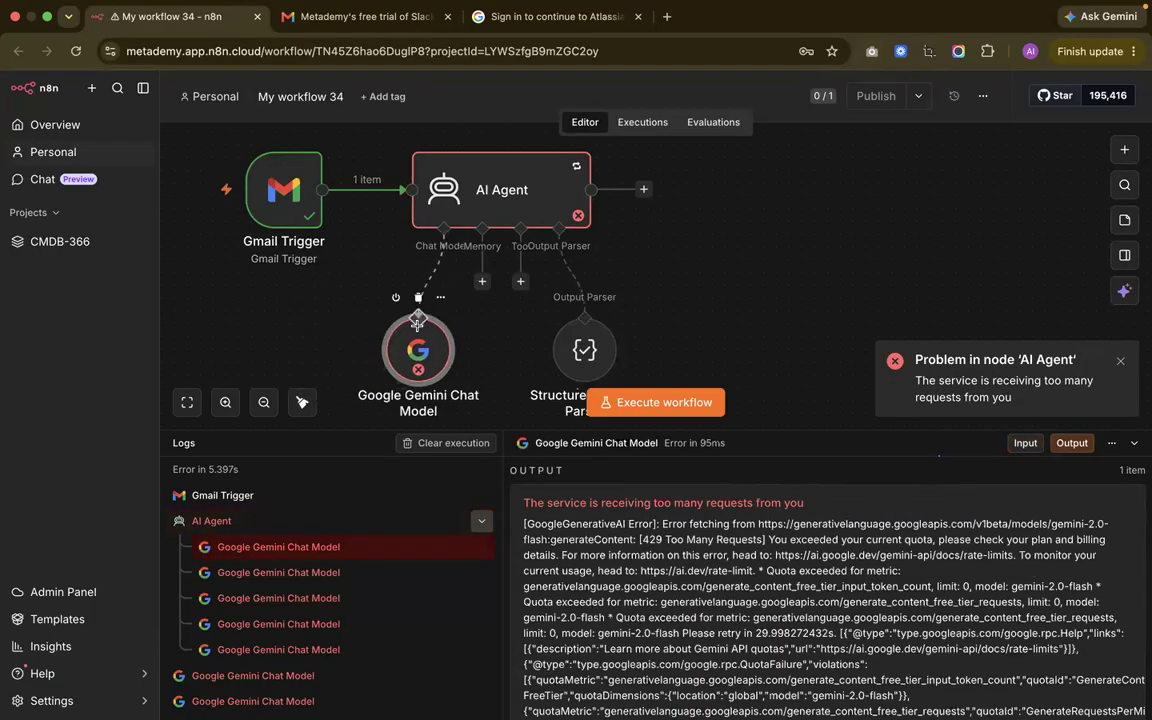
Set the Google Gemini Chat Model's model to models/gemini-3.1-flash-lite and execute the workflow
{"action": "double_click", "coordinate": [424, 338]}
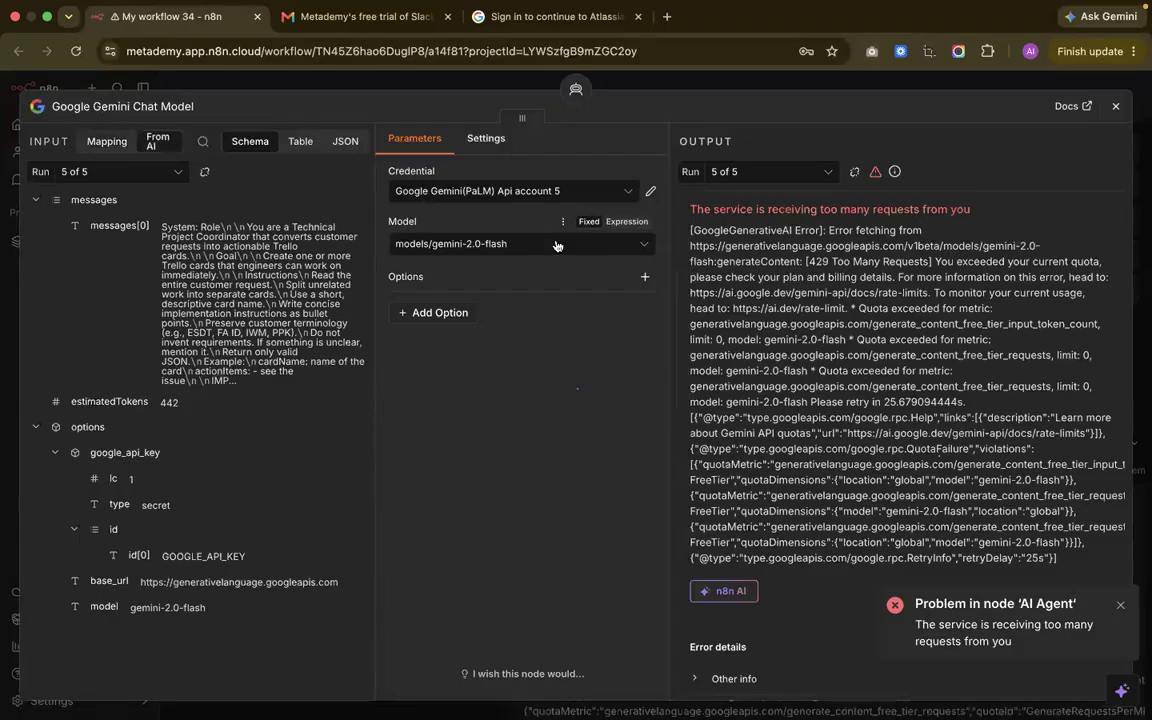
{"action": "left_click", "coordinate": [560, 240]}
{"action": "scroll", "coordinate": [540, 457], "scroll_direction": "down", "scroll_amount": 2}
{"action": "scroll", "coordinate": [540, 457], "scroll_direction": "down", "scroll_amount": 8}
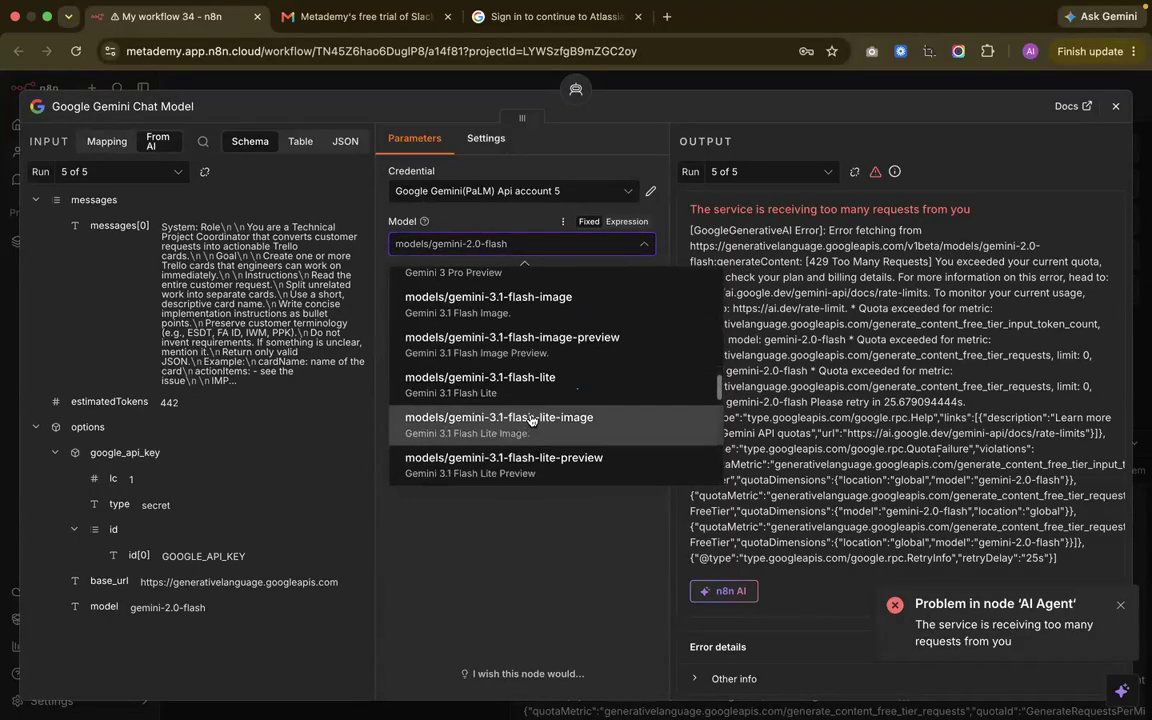
{"action": "left_click", "coordinate": [478, 378]}
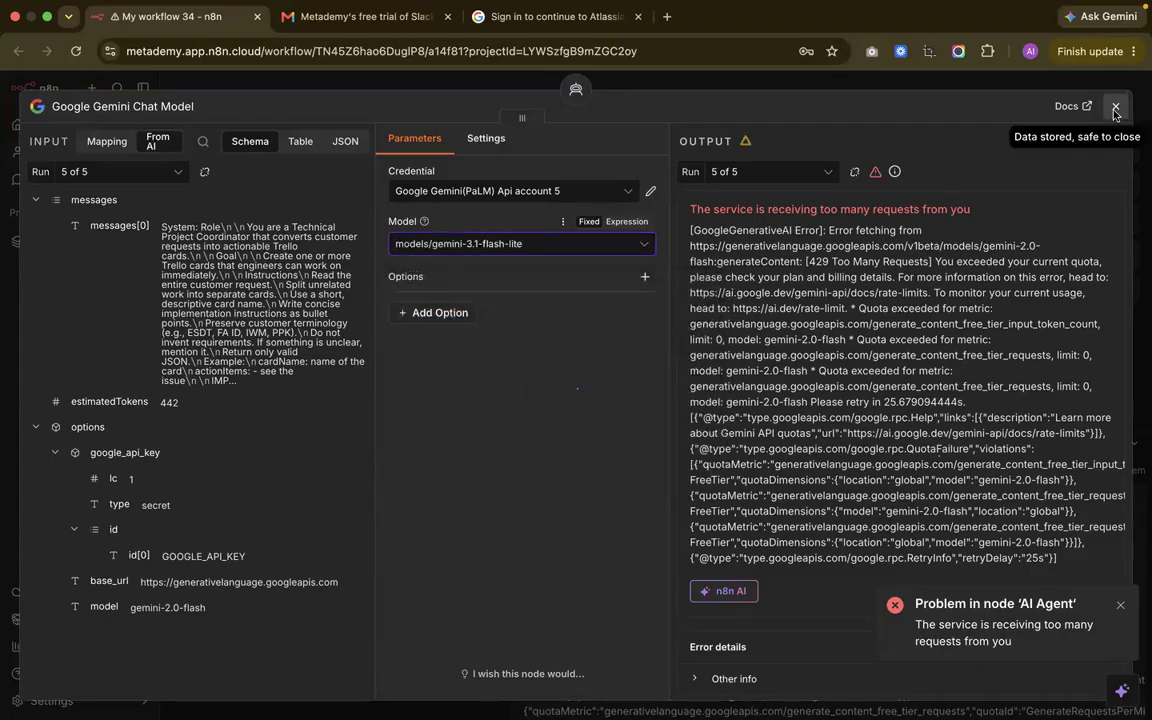
{"action": "left_click", "coordinate": [1116, 106]}
{"action": "left_click", "coordinate": [674, 412]}
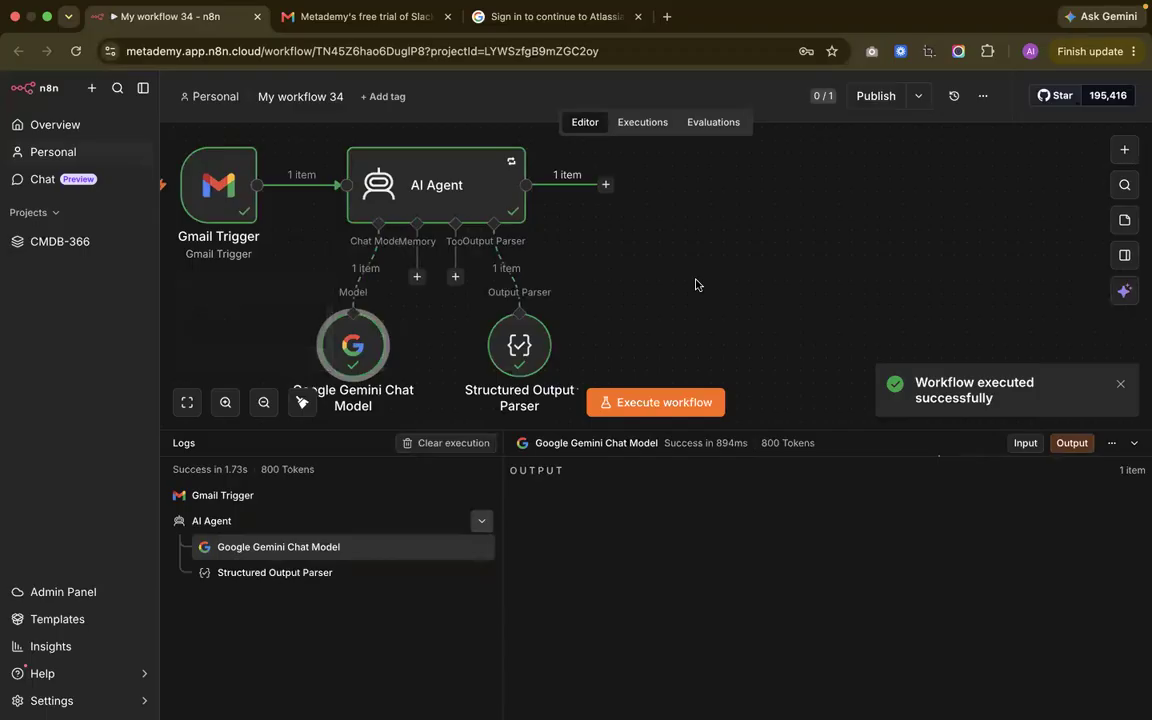
Compare the Structured Output Parser's cardName and actionItems output with the source Slack Pro trial email in Gmail
{"action": "scroll", "coordinate": [697, 284], "scroll_direction": "right", "scroll_amount": 1}
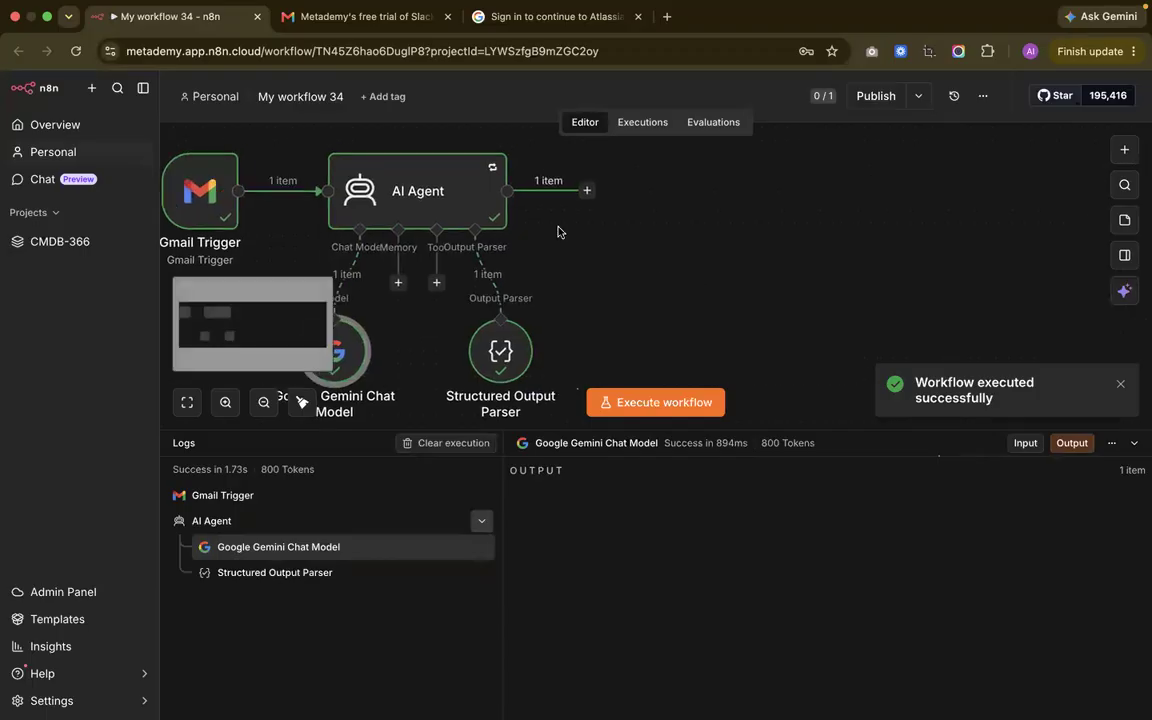
{"action": "double_click", "coordinate": [500, 350]}
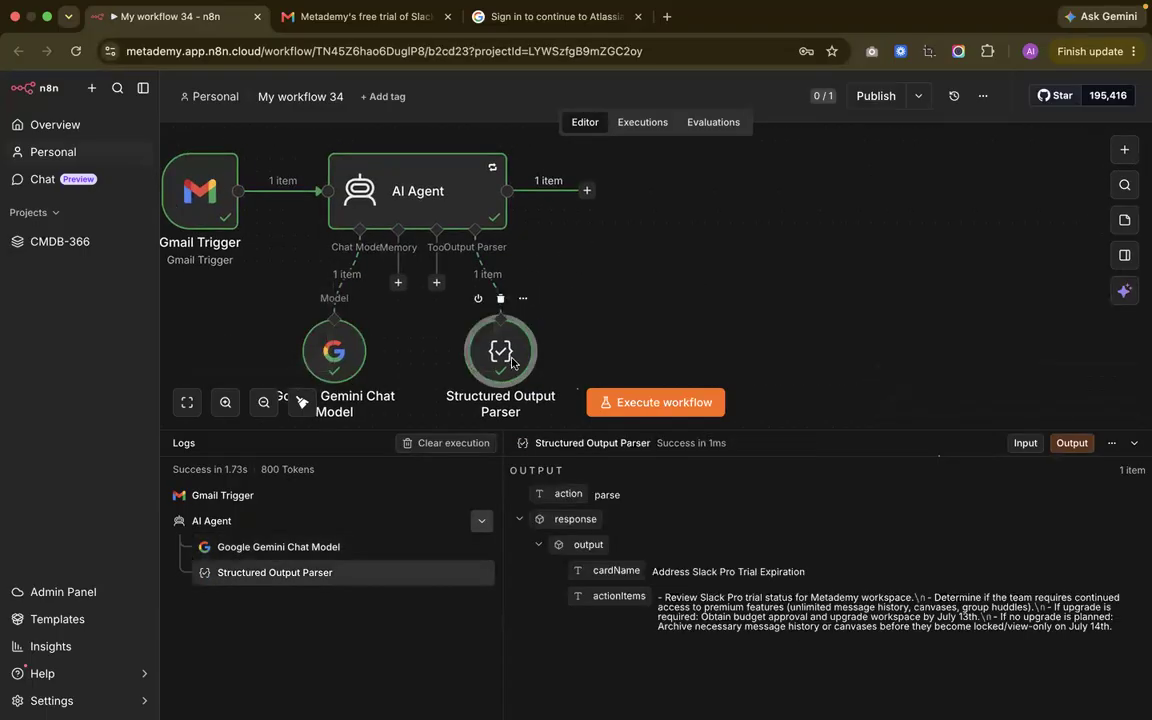
{"action": "left_click", "coordinate": [305, 17]}
{"action": "left_click_drag", "start_coordinate": [470, 366], "coordinate": [727, 354]}
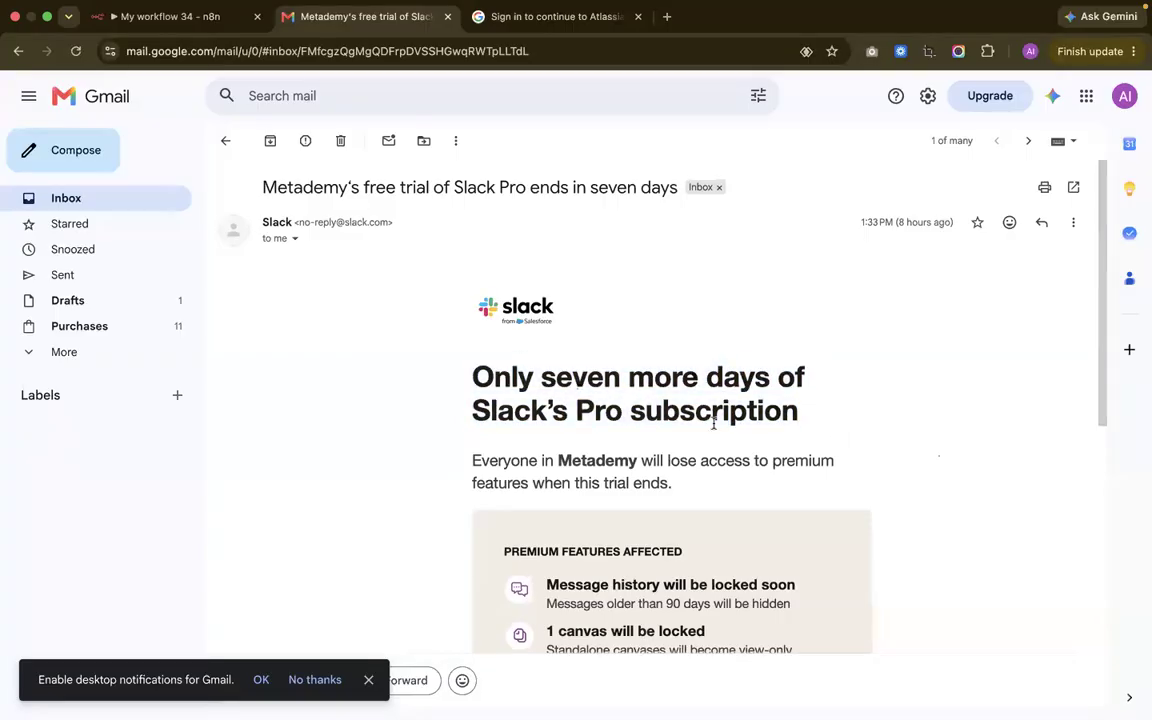
{"action": "scroll", "coordinate": [718, 400], "scroll_direction": "down", "scroll_amount": 5}
{"action": "scroll", "coordinate": [544, 490], "scroll_direction": "up", "scroll_amount": 5}
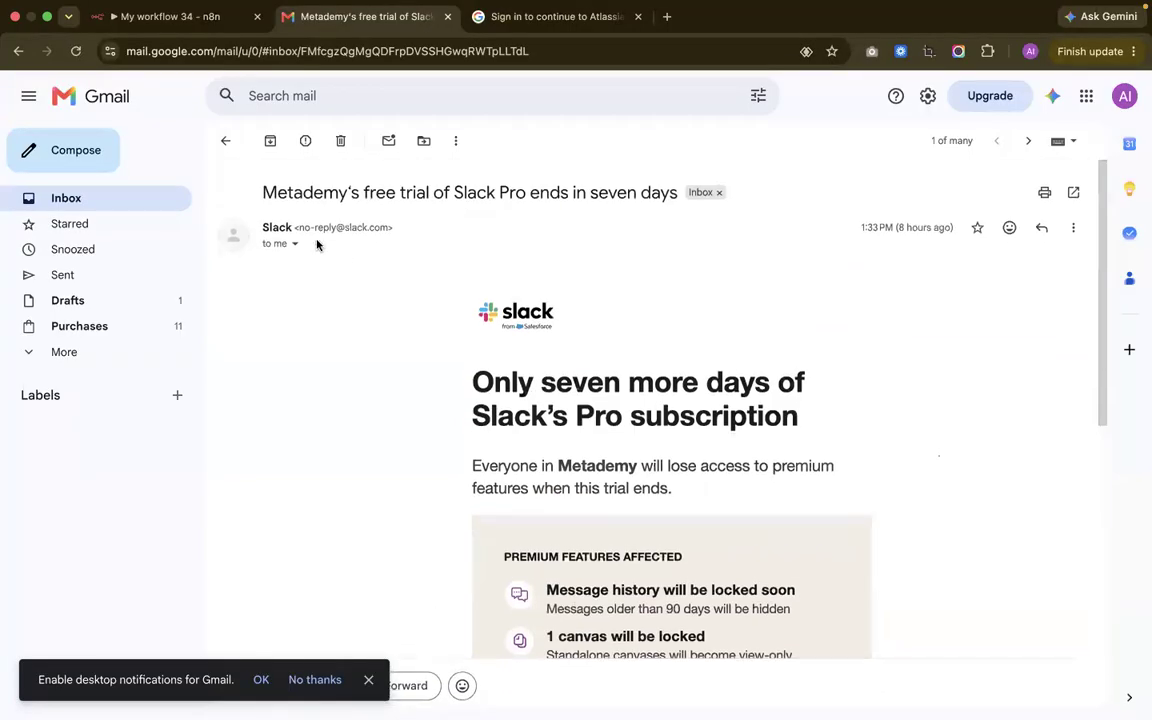
{"action": "left_click", "coordinate": [170, 16]}
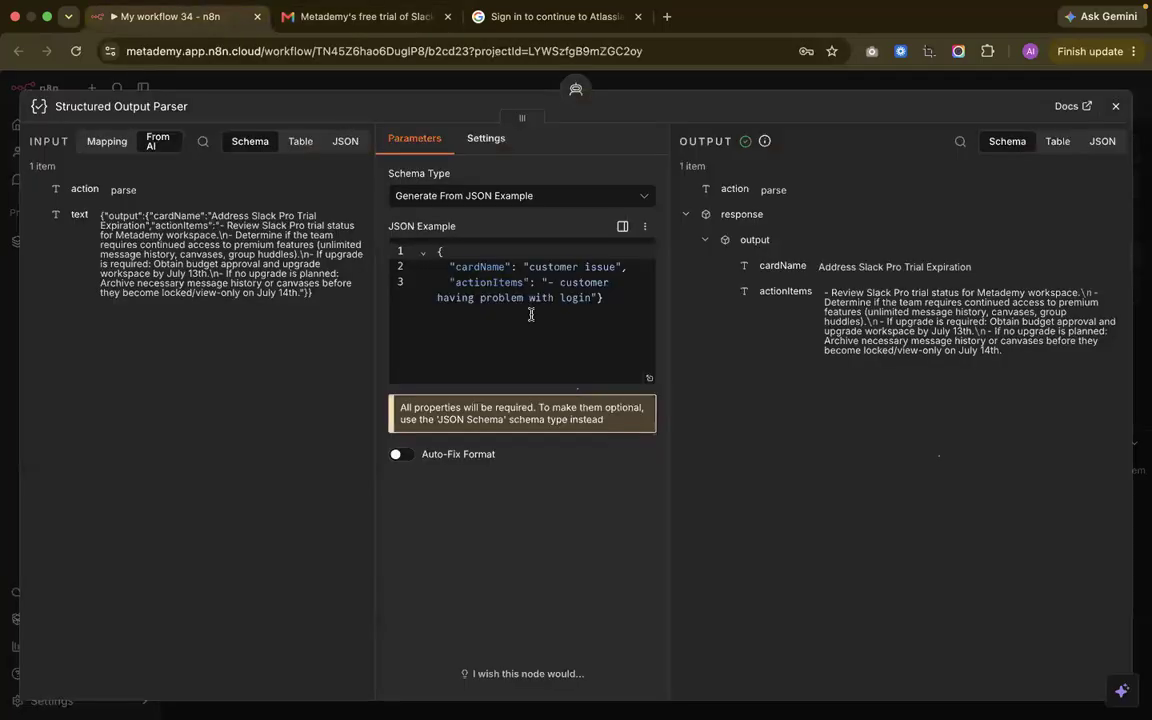
{"action": "left_click_drag", "start_coordinate": [817, 268], "coordinate": [968, 268]}
{"action": "left_click_drag", "start_coordinate": [1010, 356], "coordinate": [856, 292]}
{"action": "left_click", "coordinate": [1115, 107]}
Pin the AI Agent's output data for test executions
{"action": "scroll", "coordinate": [636, 360], "scroll_direction": "up", "scroll_amount": 1}
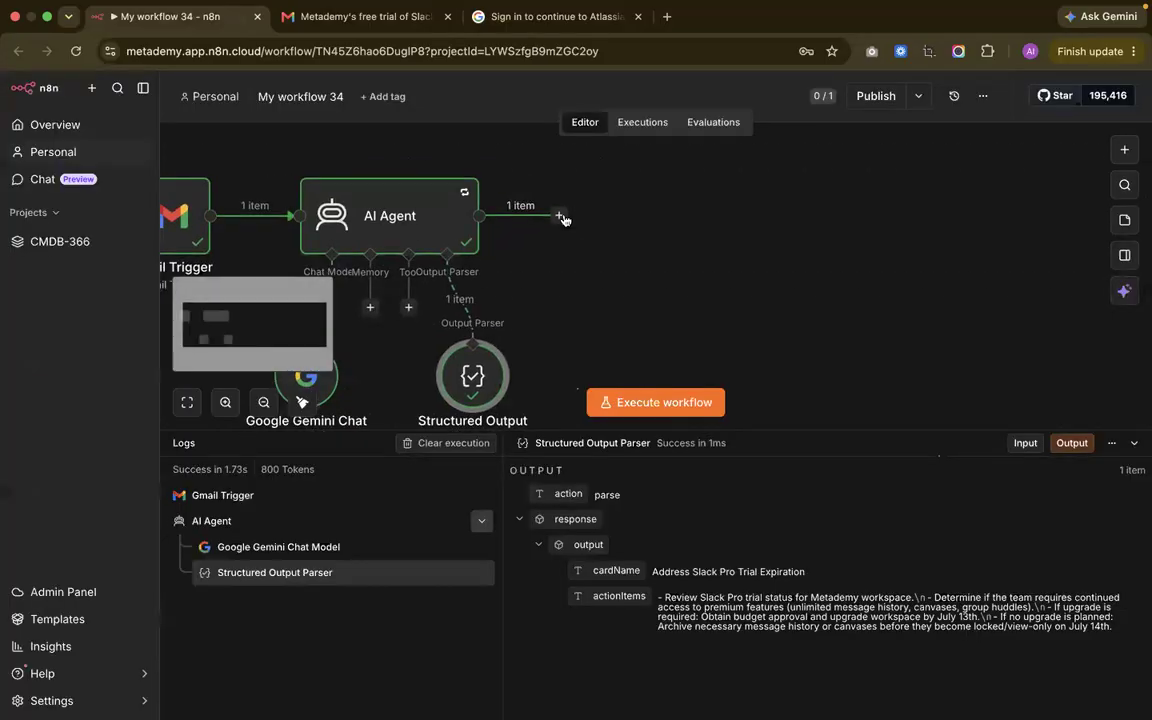
{"action": "left_click_drag", "start_coordinate": [563, 219], "coordinate": [600, 212]}
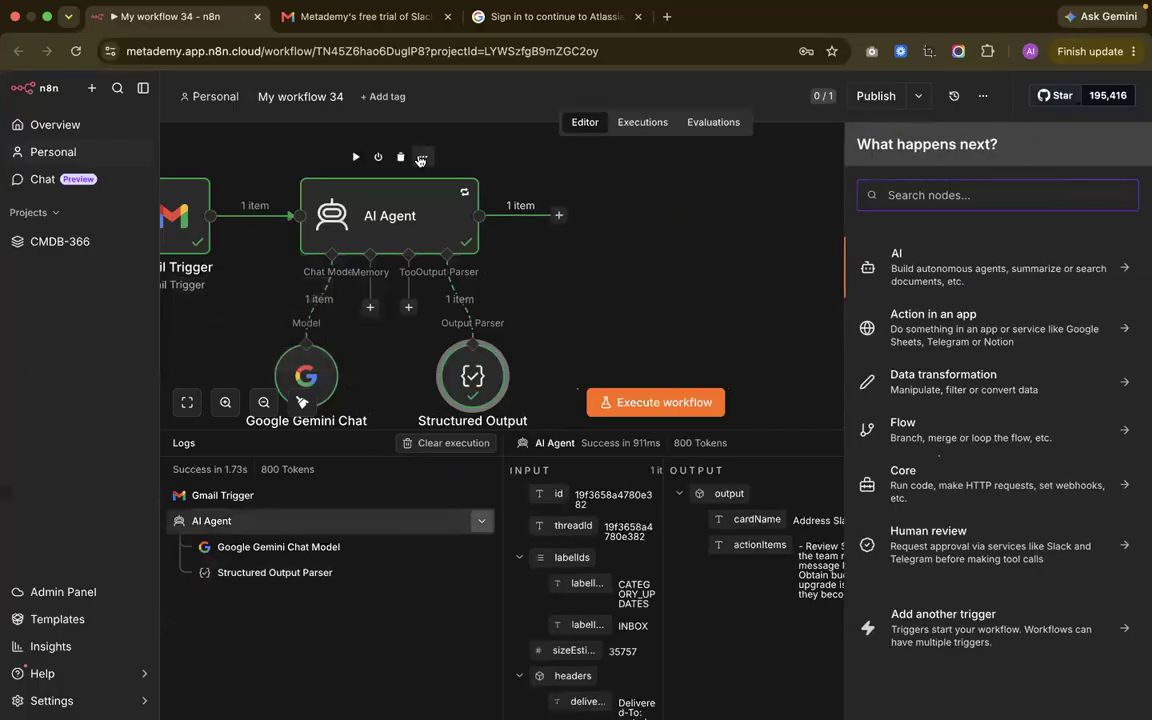
{"action": "left_click", "coordinate": [420, 160]}
{"action": "left_click", "coordinate": [468, 298]}
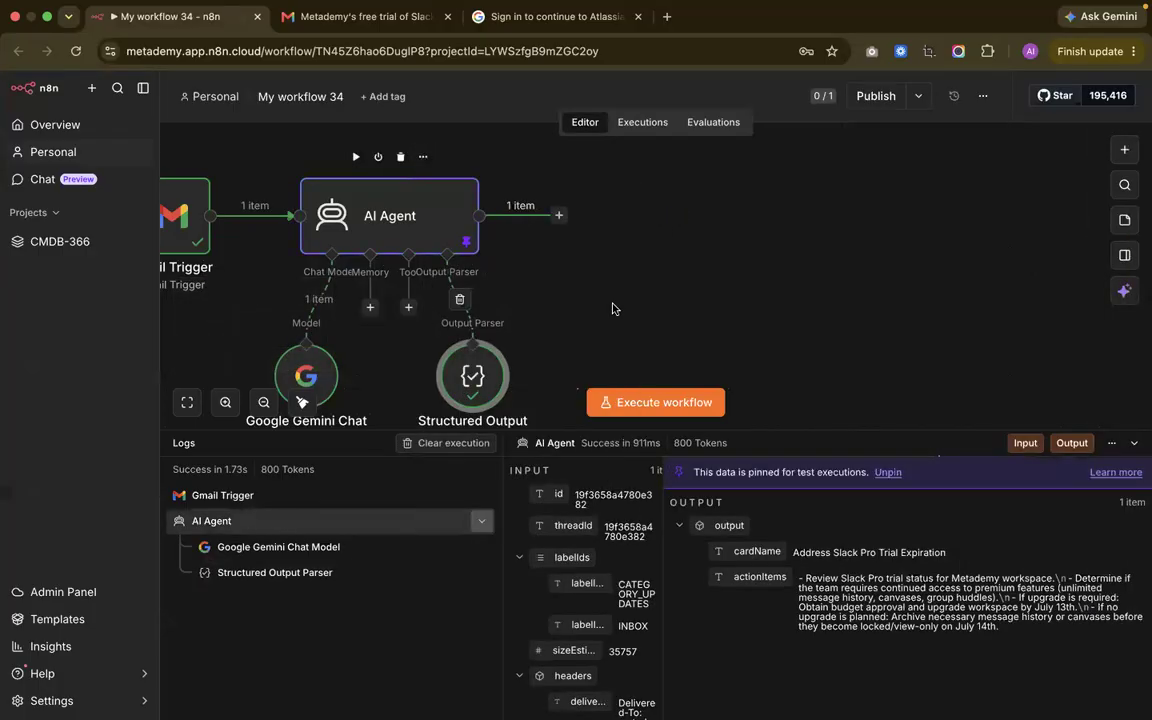
Start adding a node after the AI Agent by opening the node search from its output
{"action": "scroll", "coordinate": [611, 306], "scroll_direction": "right", "scroll_amount": 2}
{"action": "scroll", "coordinate": [545, 250], "scroll_direction": "down", "scroll_amount": 1}
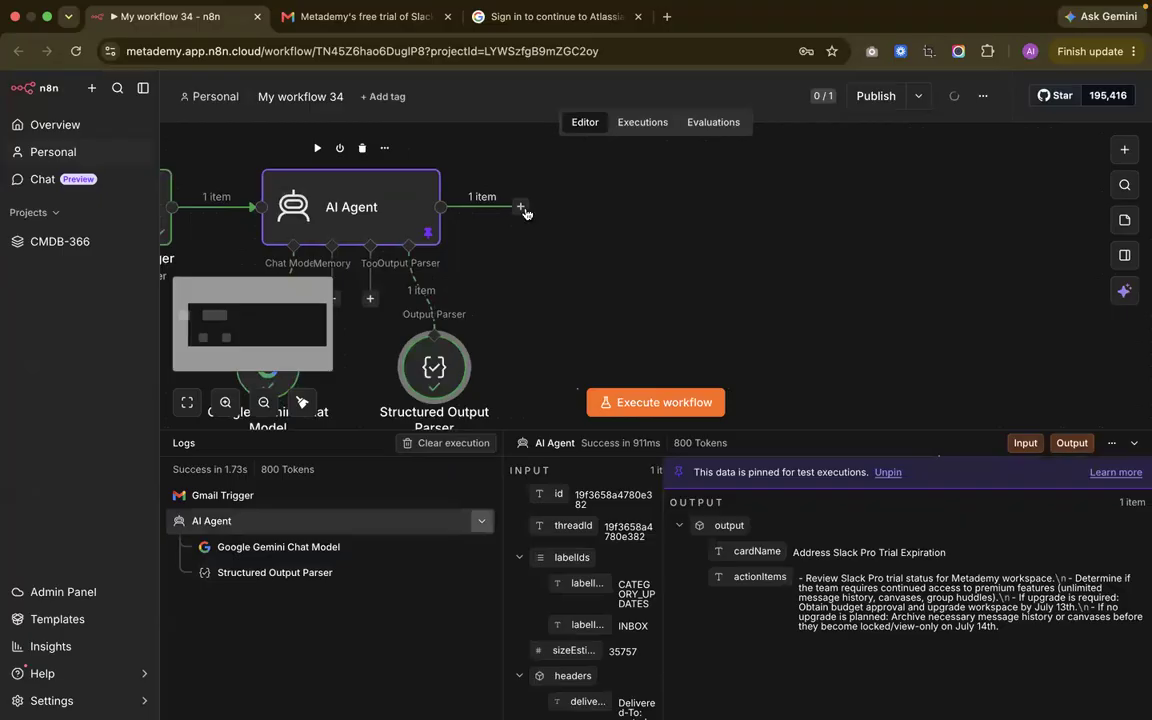
{"action": "left_click", "coordinate": [520, 206]}
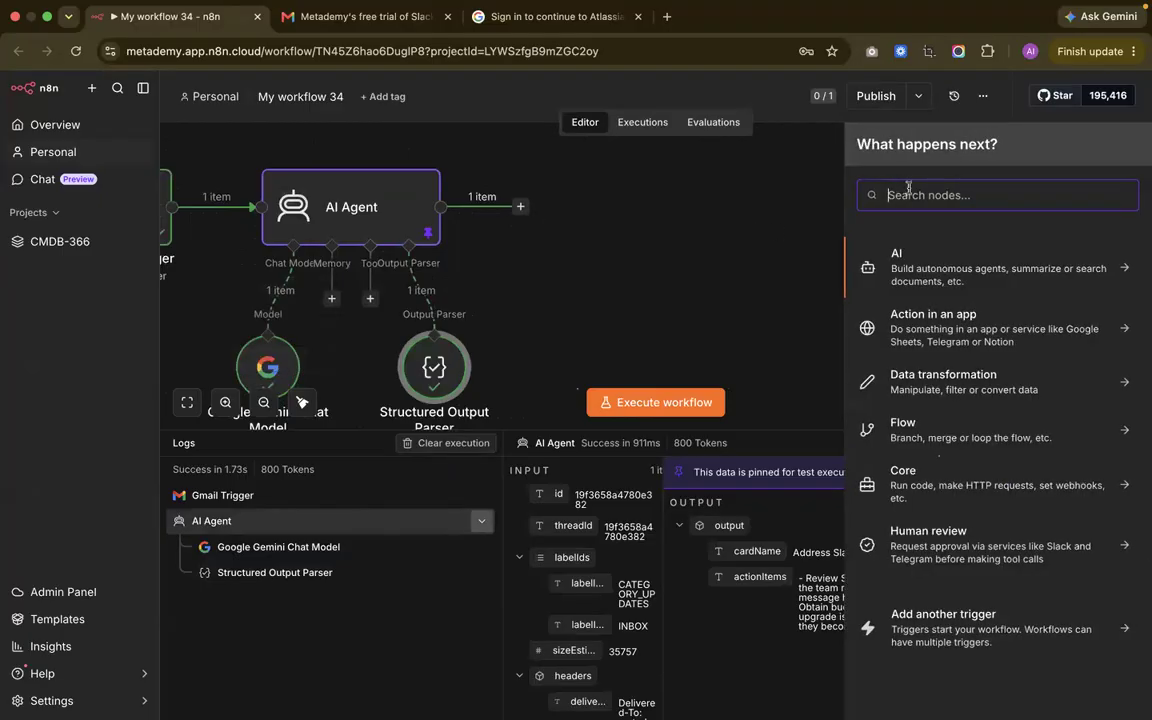
Add a Trello node with the Create a card action after the AI Agent node
{"action": "type", "text": "trello"}
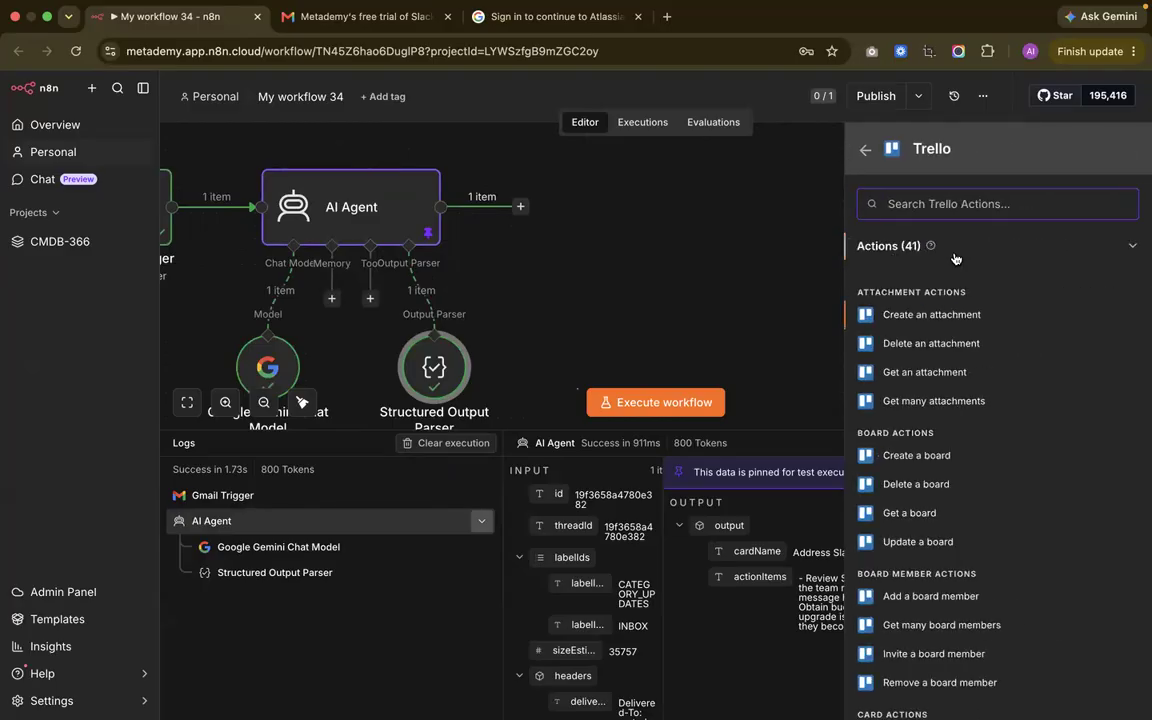
{"action": "scroll", "coordinate": [960, 368], "scroll_direction": "down", "scroll_amount": 5}
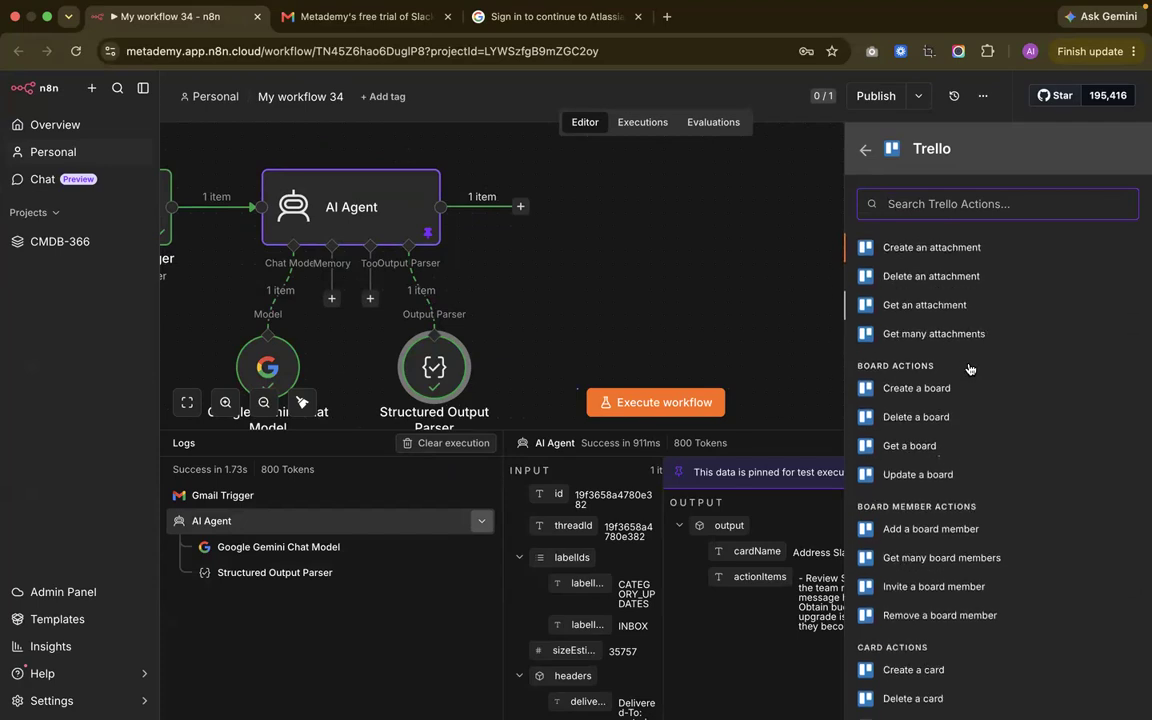
{"action": "scroll", "coordinate": [968, 369], "scroll_direction": "down", "scroll_amount": 10}
{"action": "scroll", "coordinate": [968, 369], "scroll_direction": "up", "scroll_amount": 10}
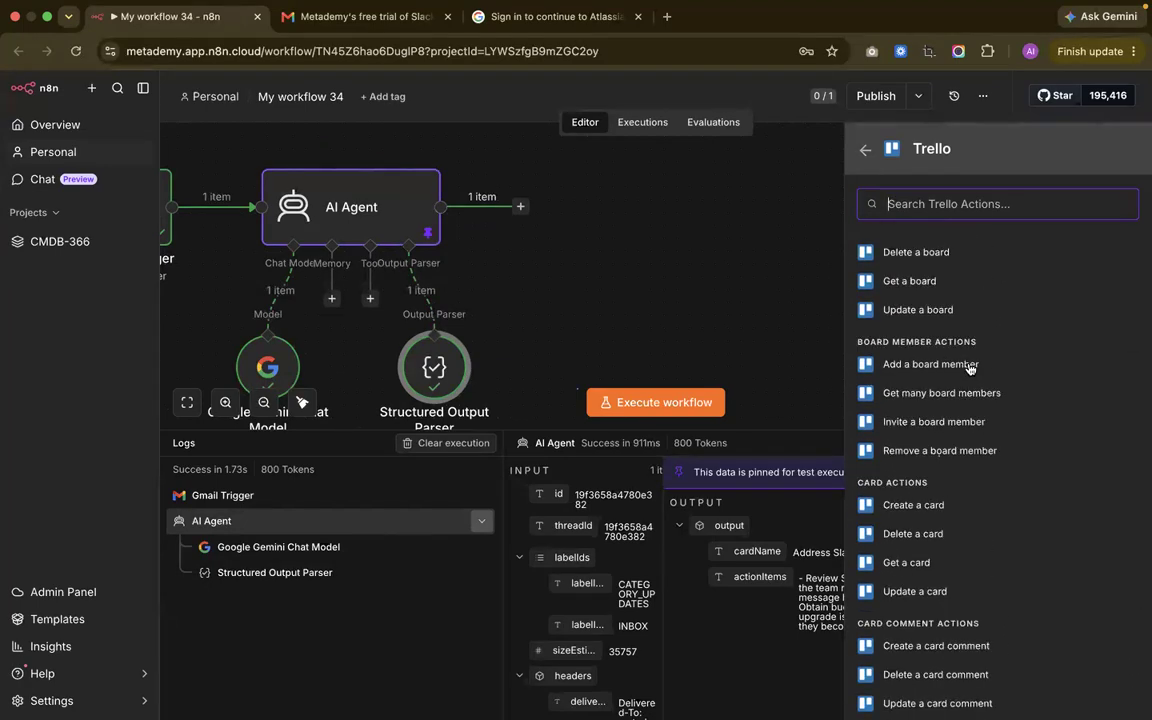
{"action": "scroll", "coordinate": [968, 369], "scroll_direction": "down", "scroll_amount": 12}
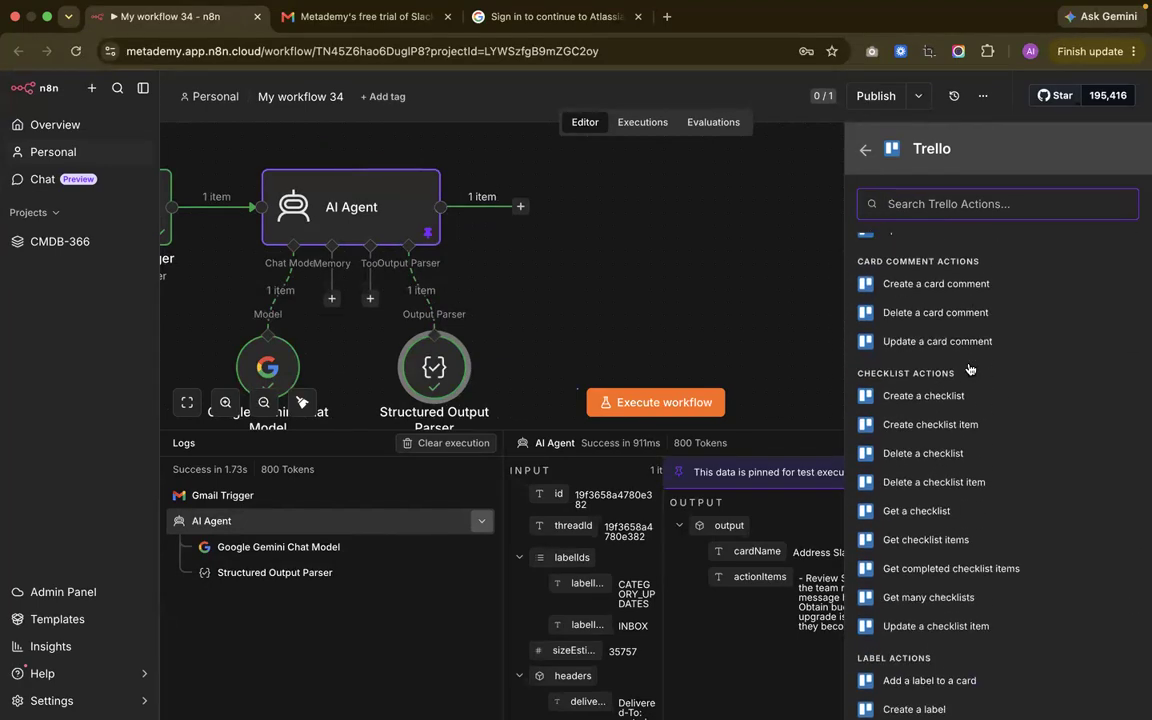
{"action": "scroll", "coordinate": [968, 369], "scroll_direction": "down", "scroll_amount": 8}
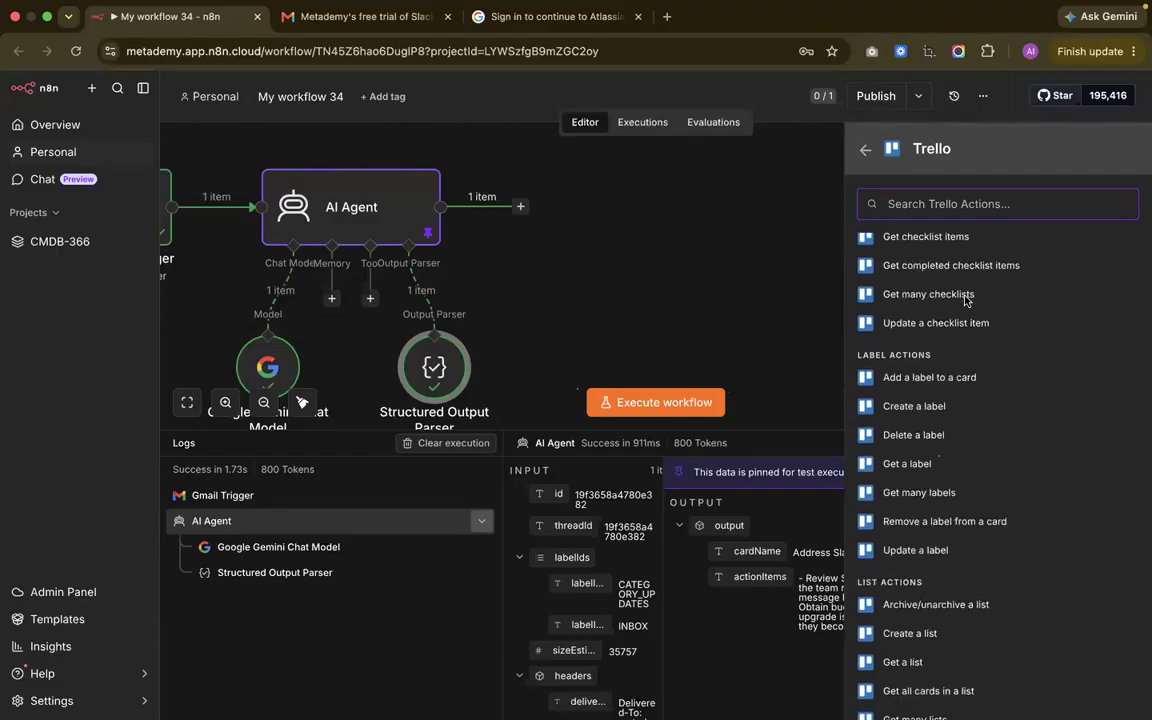
{"action": "scroll", "coordinate": [945, 352], "scroll_direction": "up", "scroll_amount": 15}
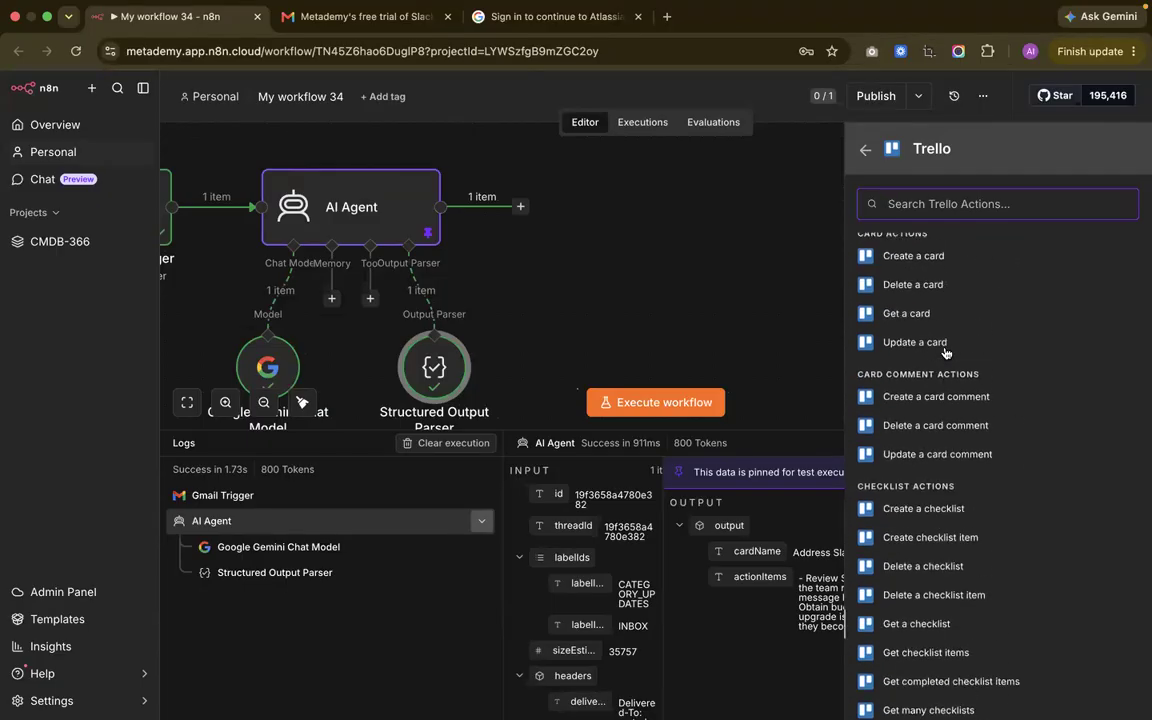
{"action": "left_click", "coordinate": [913, 357]}
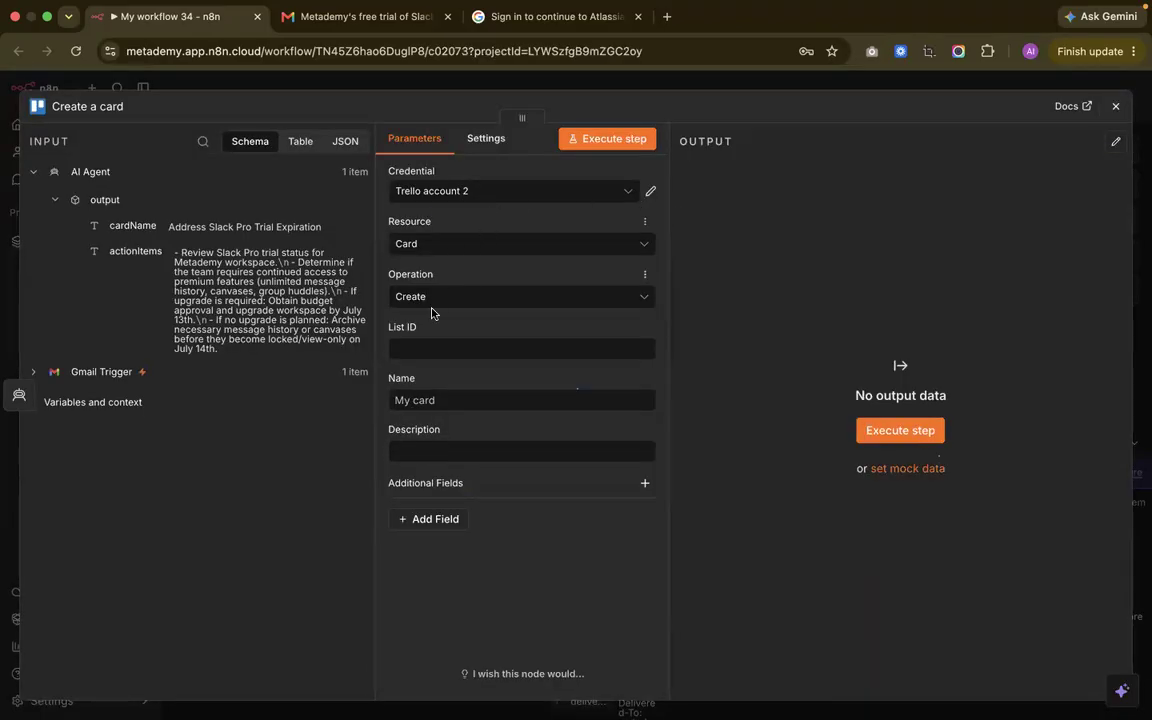
Switch to the Trello board in the other browser window and rename the board to Support Board
{"action": "left_click", "coordinate": [409, 347]}
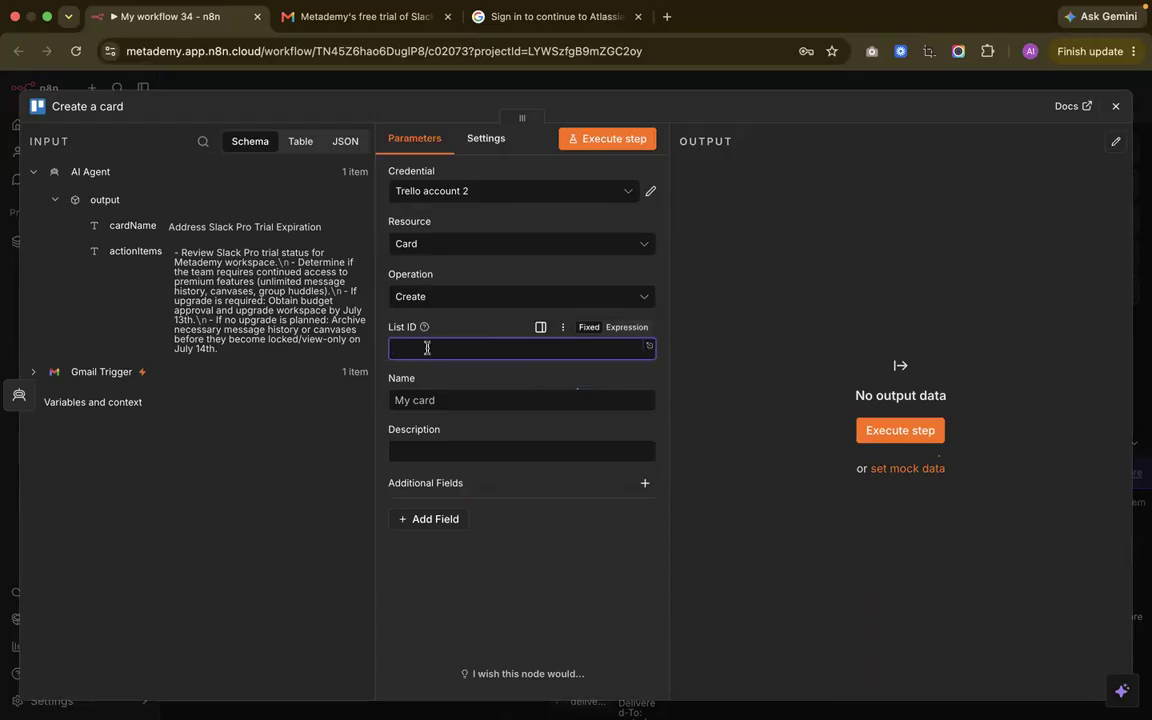
{"action": "key", "text": "ctrl+Left"}
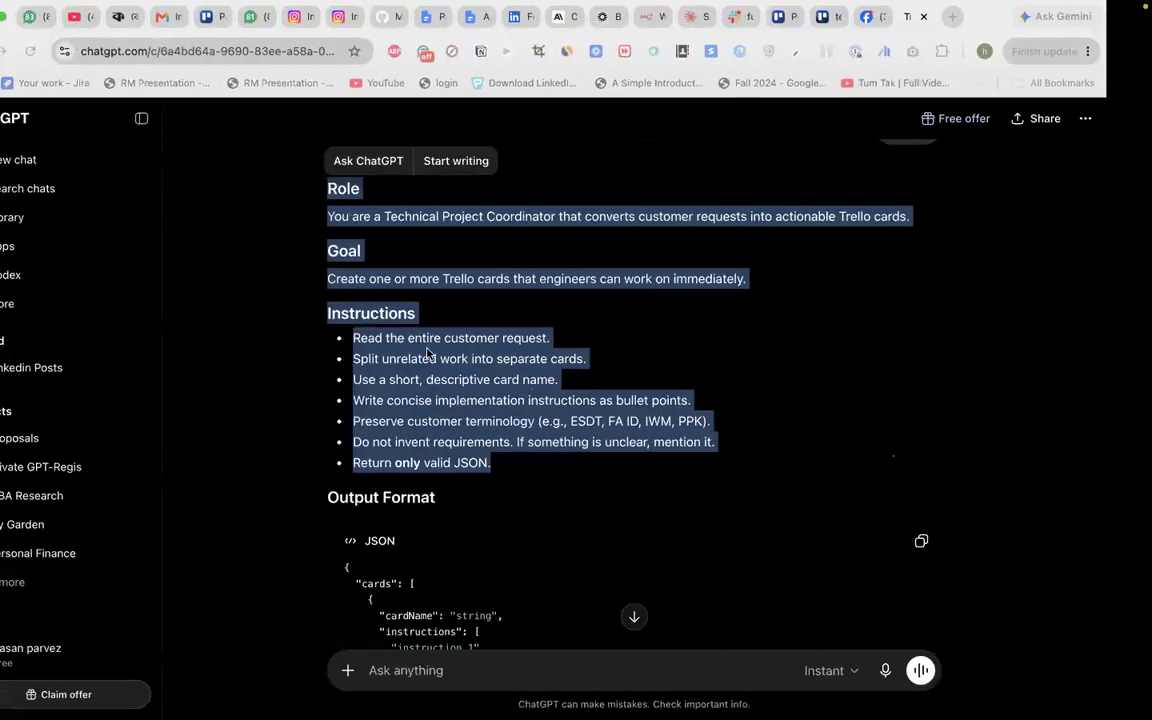
{"action": "key", "text": "ctrl+Left"}
{"action": "key", "text": "ctrl+Left"}
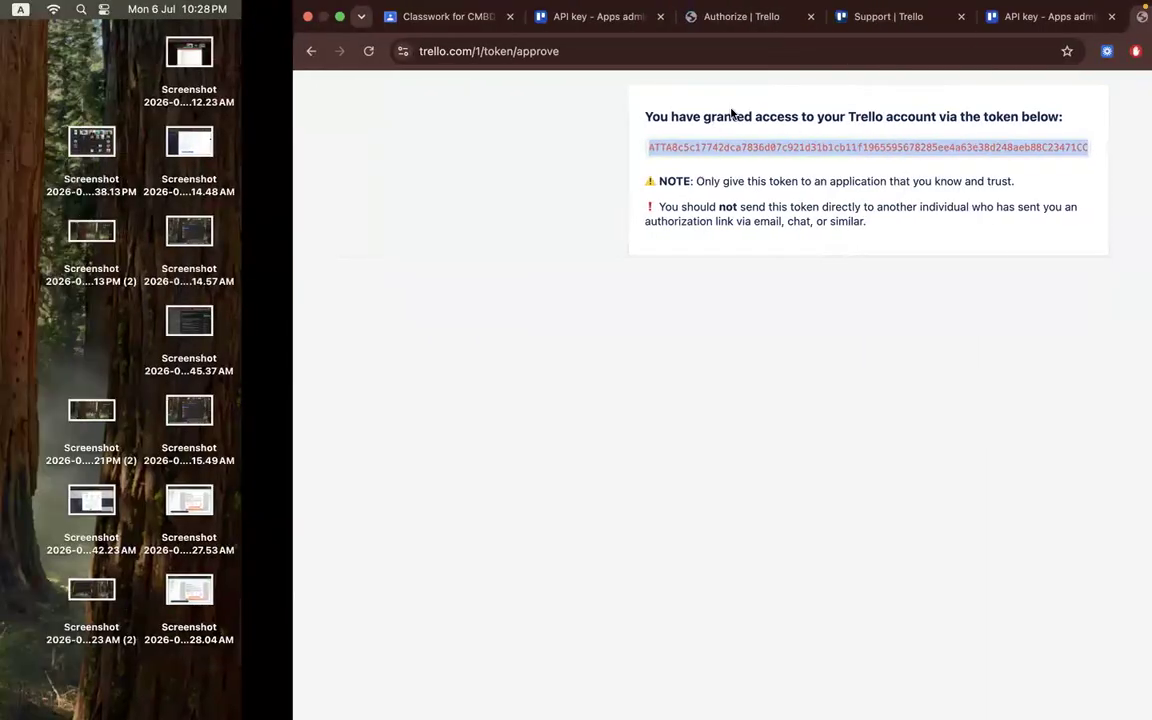
{"action": "key", "text": "ctrl+Left"}
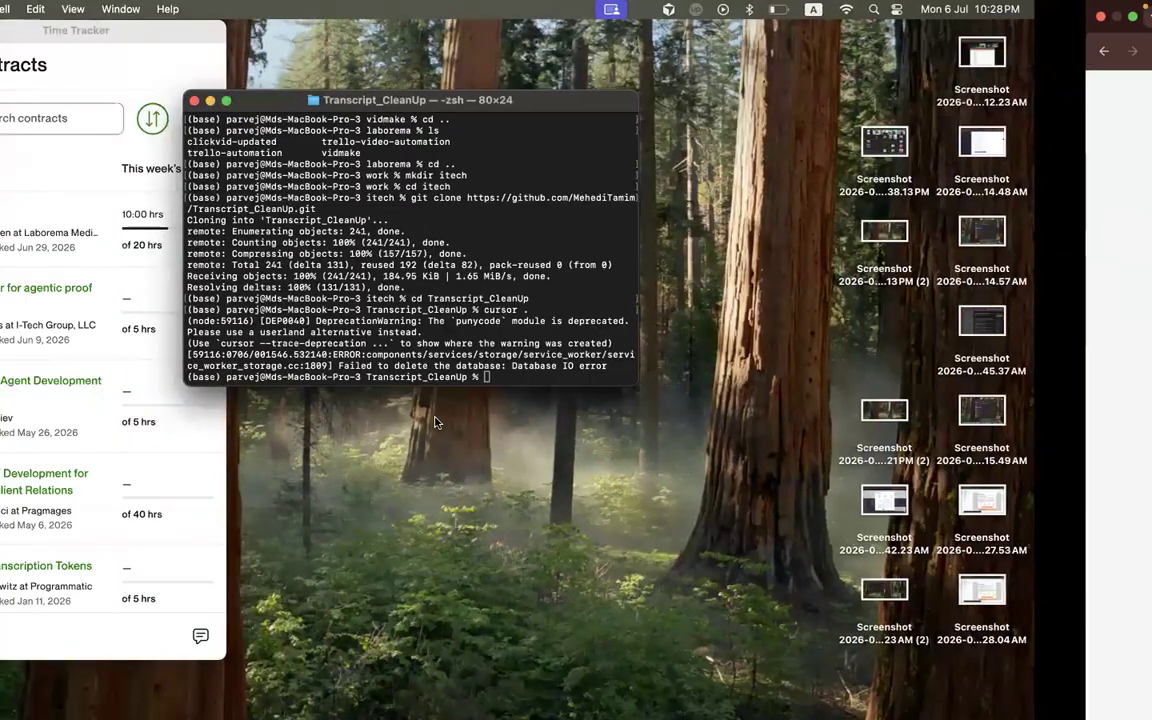
{"action": "key", "text": "ctrl+Right"}
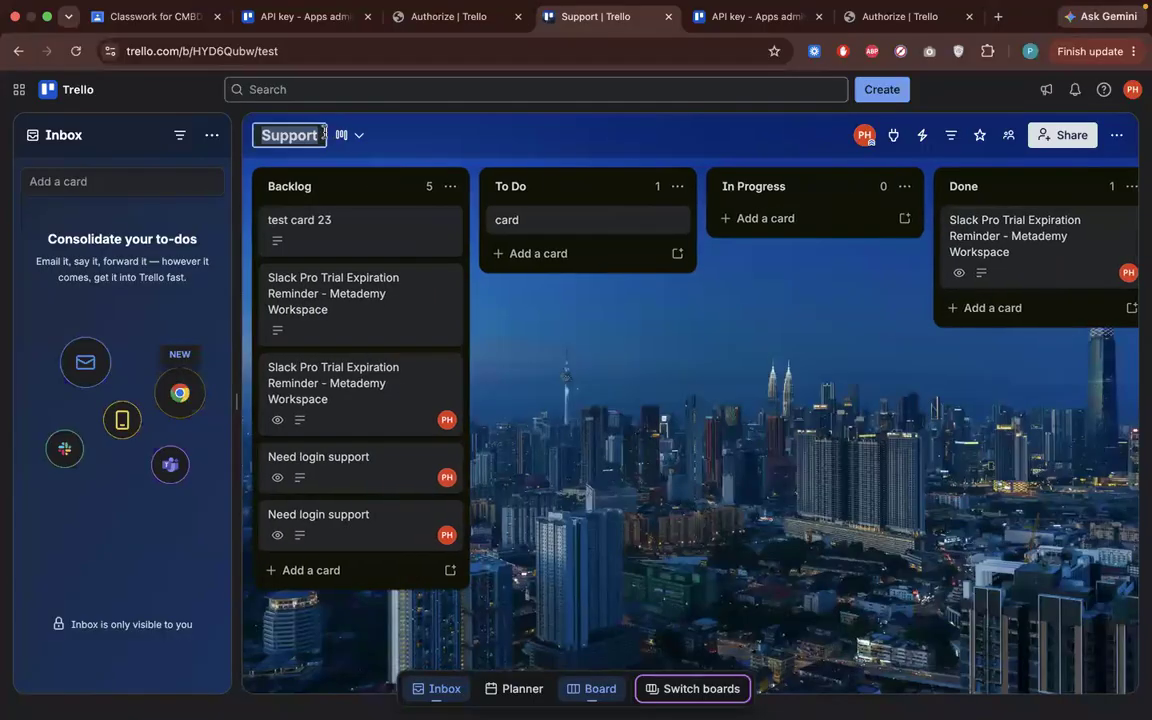
{"action": "left_click", "coordinate": [321, 134]}
{"action": "type", "text": "Board"}
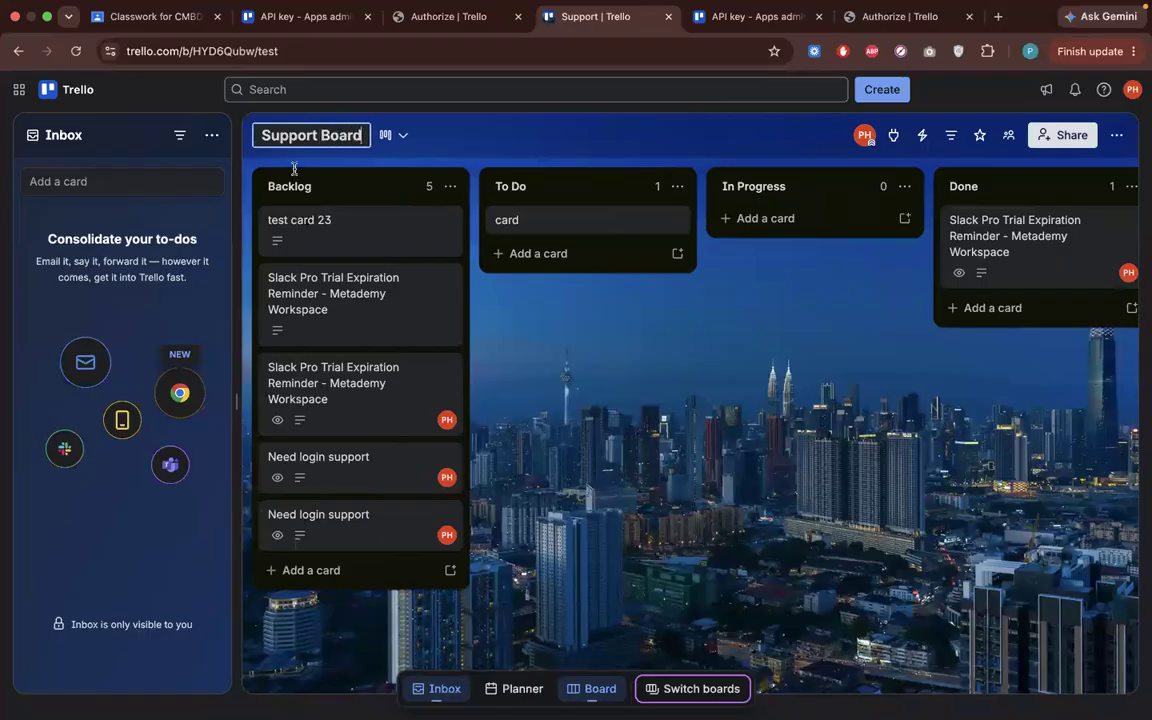
{"action": "key", "text": "Return"}
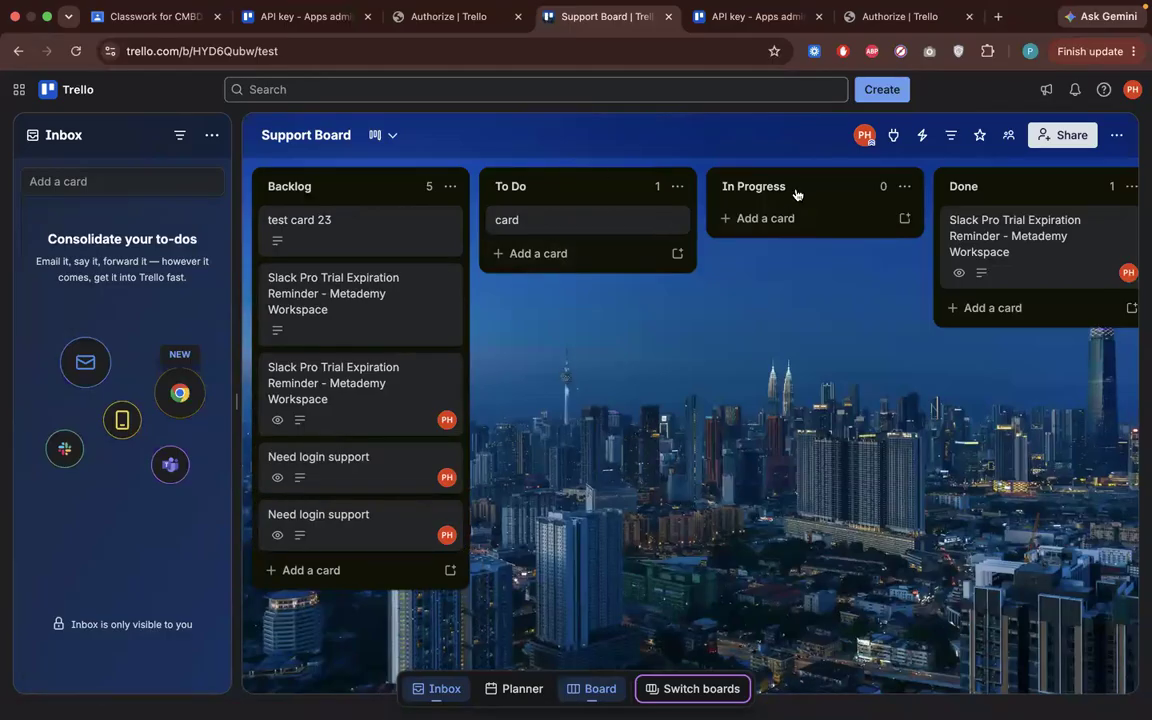
Open "test card 23" in the Backlog list, export it as JSON and pretty-print the output
{"action": "scroll", "coordinate": [699, 301], "scroll_direction": "right", "scroll_amount": 2}
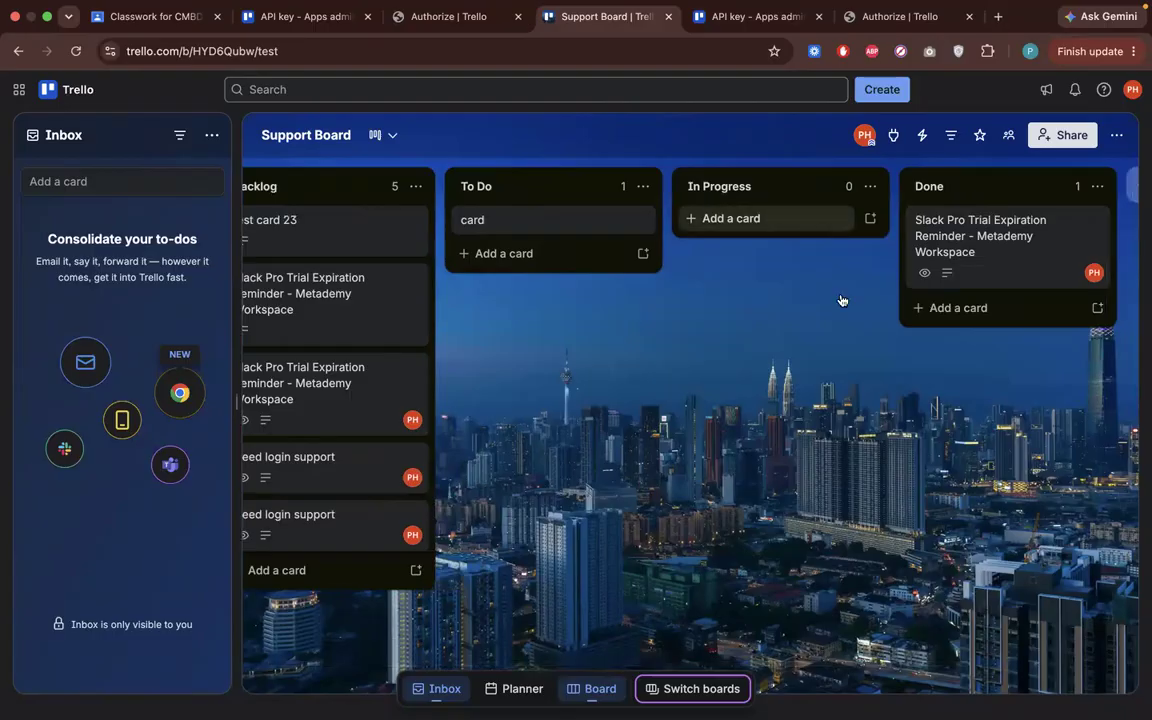
{"action": "scroll", "coordinate": [469, 261], "scroll_direction": "left", "scroll_amount": 2}
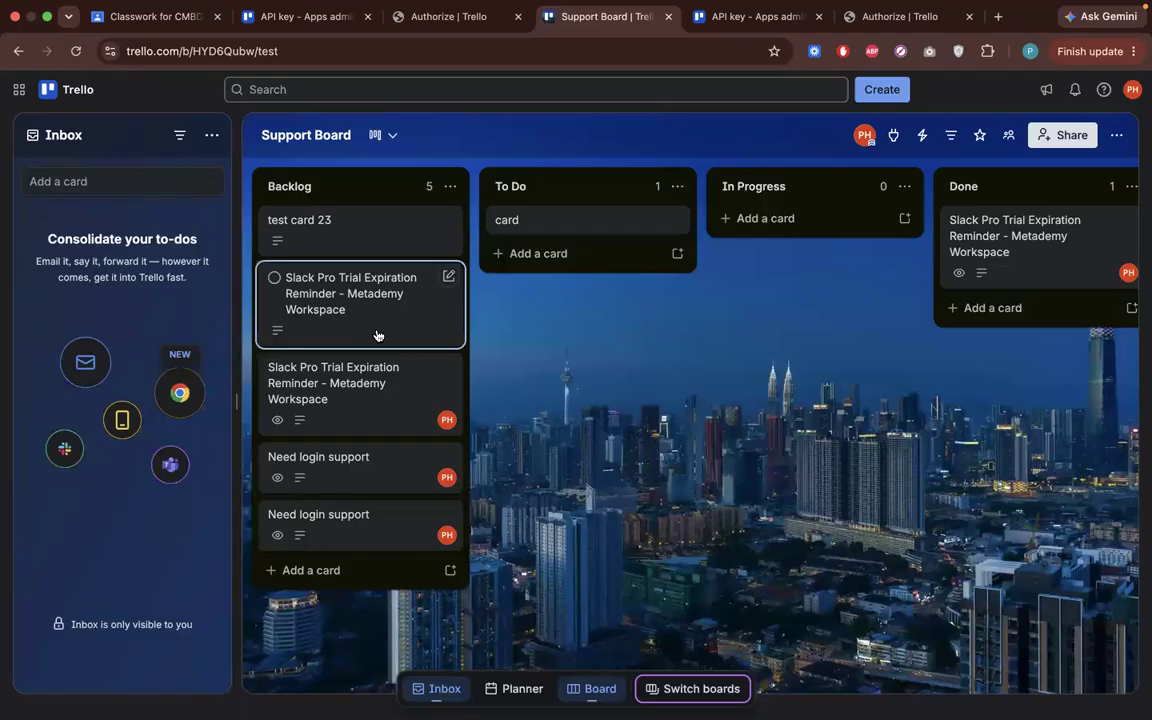
{"action": "left_click", "coordinate": [371, 240]}
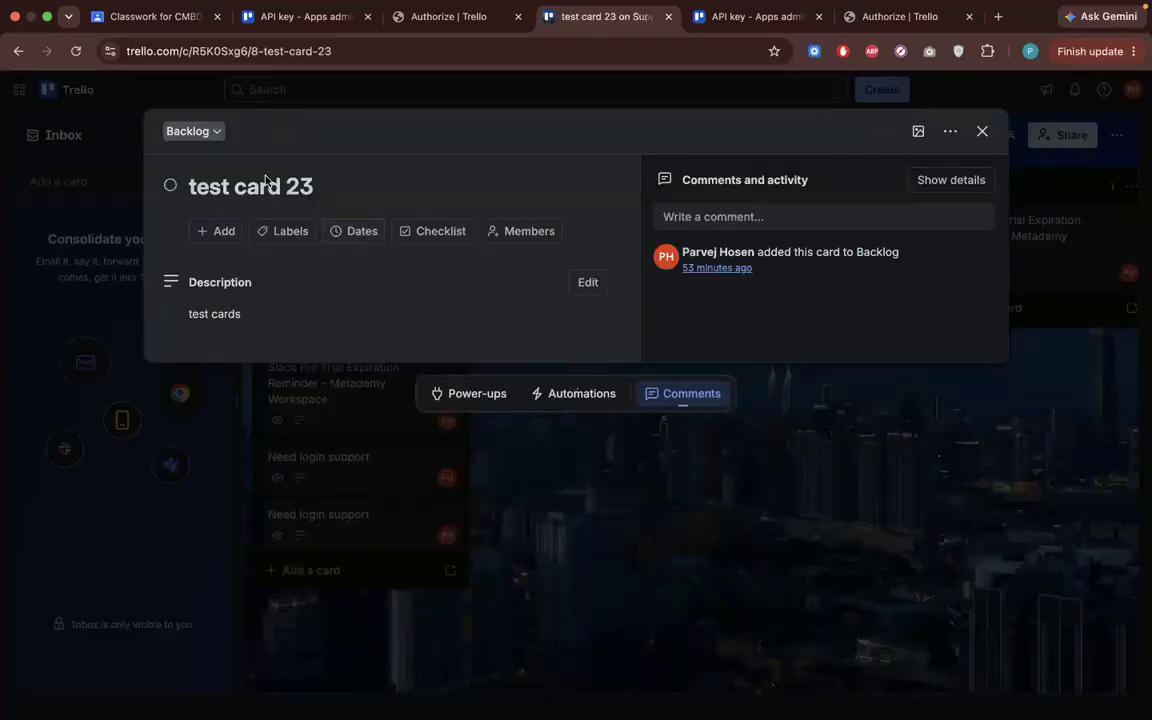
{"action": "left_click", "coordinate": [951, 133]}
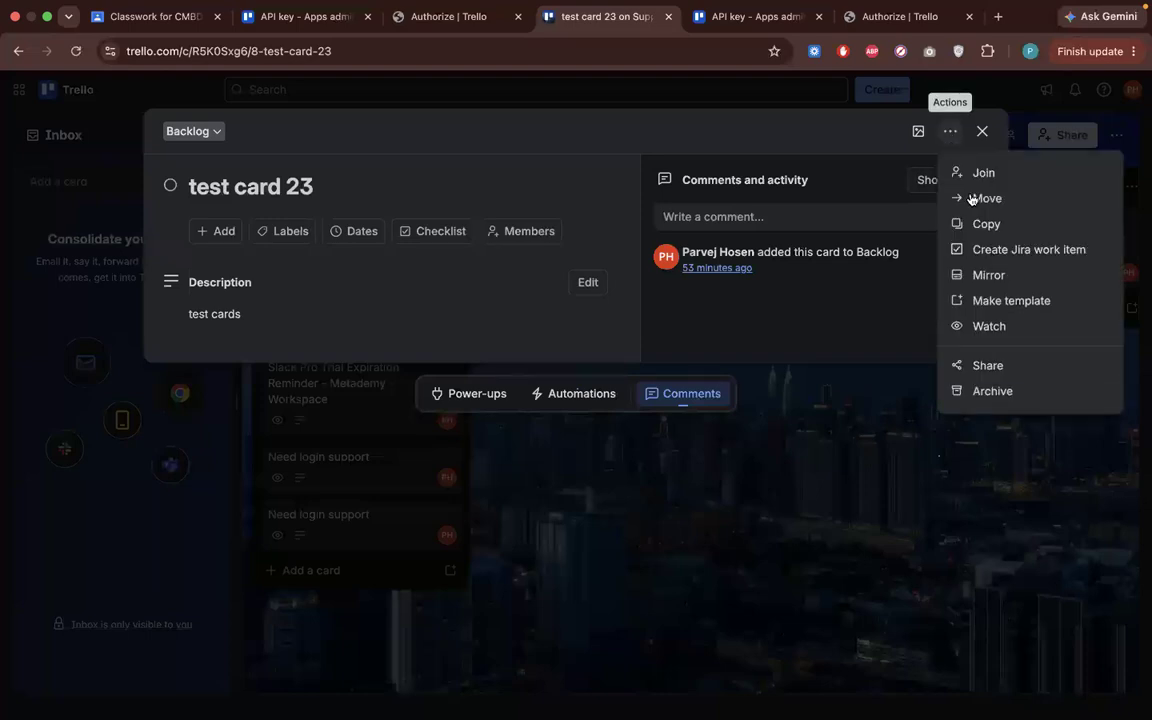
{"action": "left_click", "coordinate": [988, 366]}
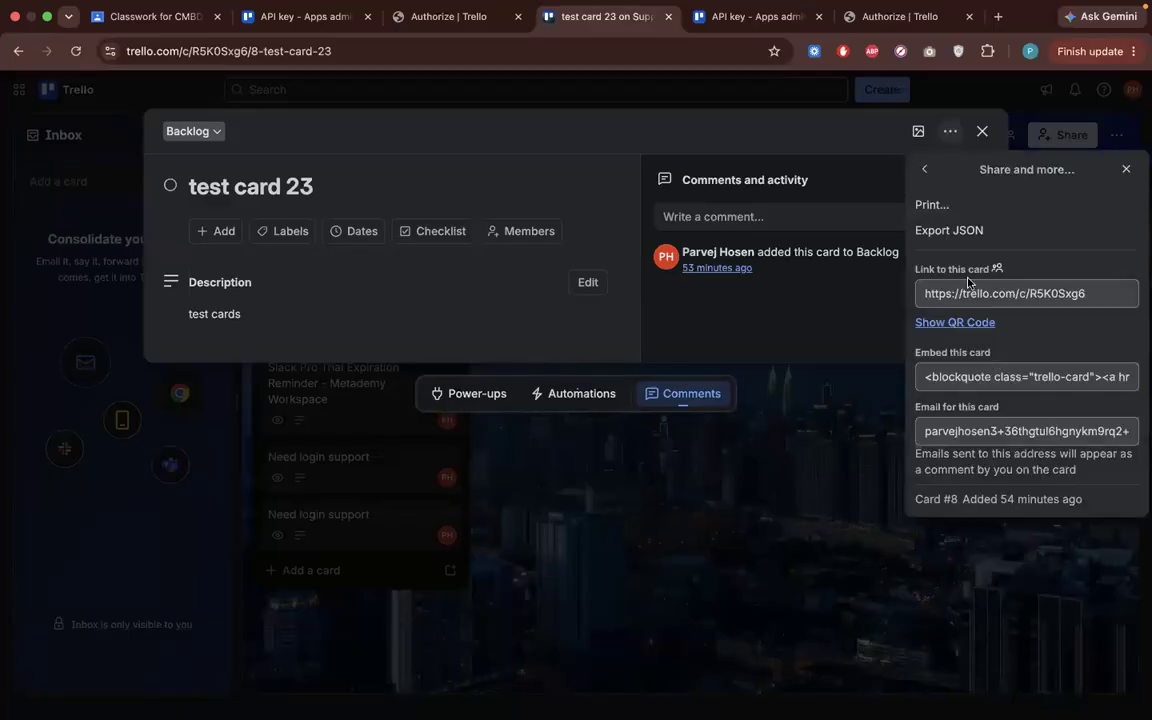
{"action": "left_click", "coordinate": [963, 233]}
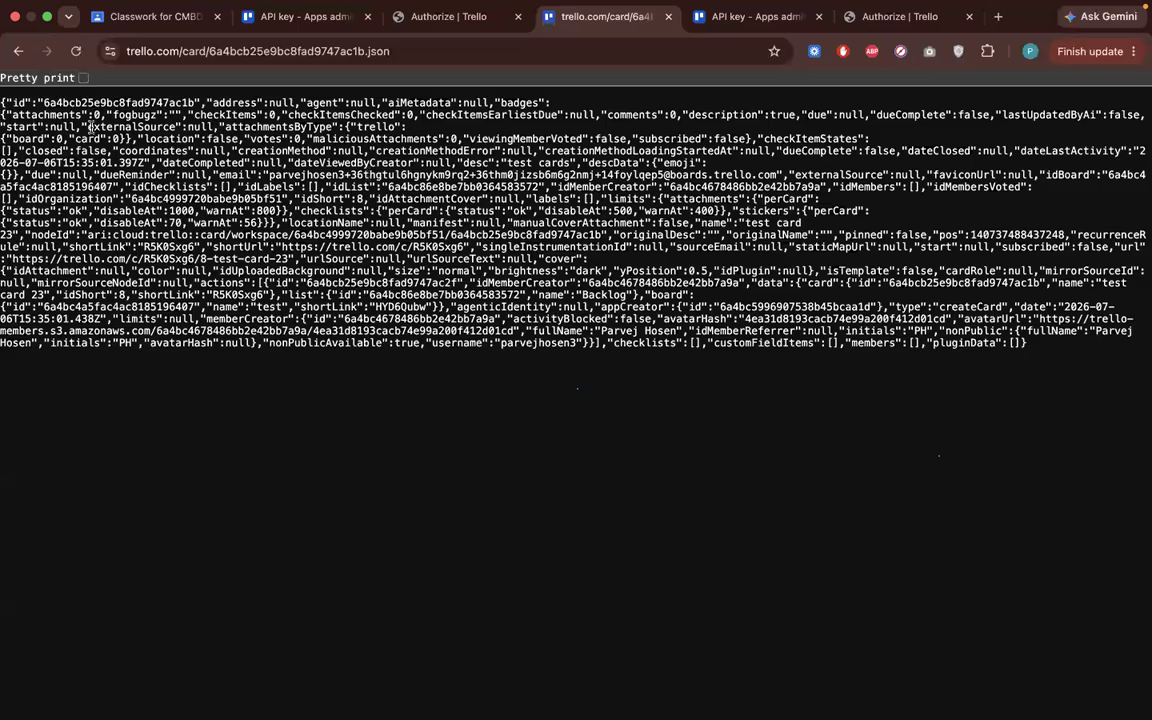
{"action": "left_click", "coordinate": [83, 78]}
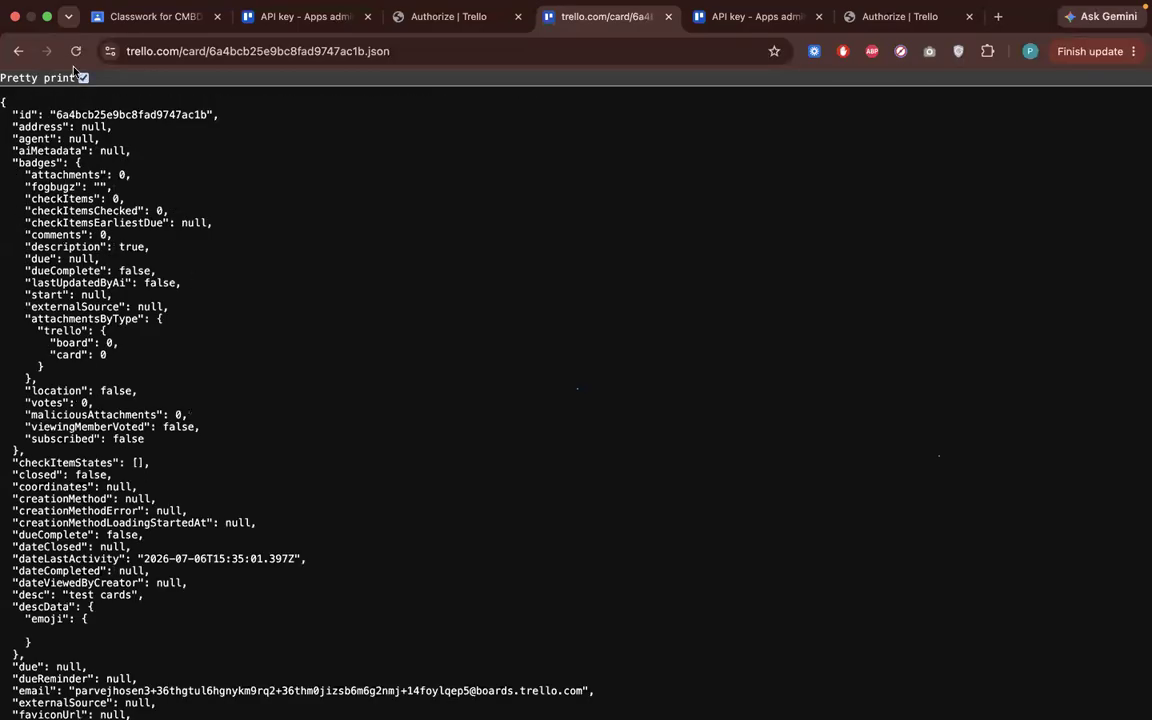
Search the exported card JSON for "list" and examine the list entry's ID and name
{"action": "scroll", "coordinate": [205, 410], "scroll_direction": "down", "scroll_amount": 10}
{"action": "scroll", "coordinate": [200, 468], "scroll_direction": "down", "scroll_amount": 10}
{"action": "scroll", "coordinate": [200, 470], "scroll_direction": "up", "scroll_amount": 11}
{"action": "scroll", "coordinate": [200, 470], "scroll_direction": "up", "scroll_amount": 5}
{"action": "key", "text": "super+f"}
{"action": "type", "text": "list"}
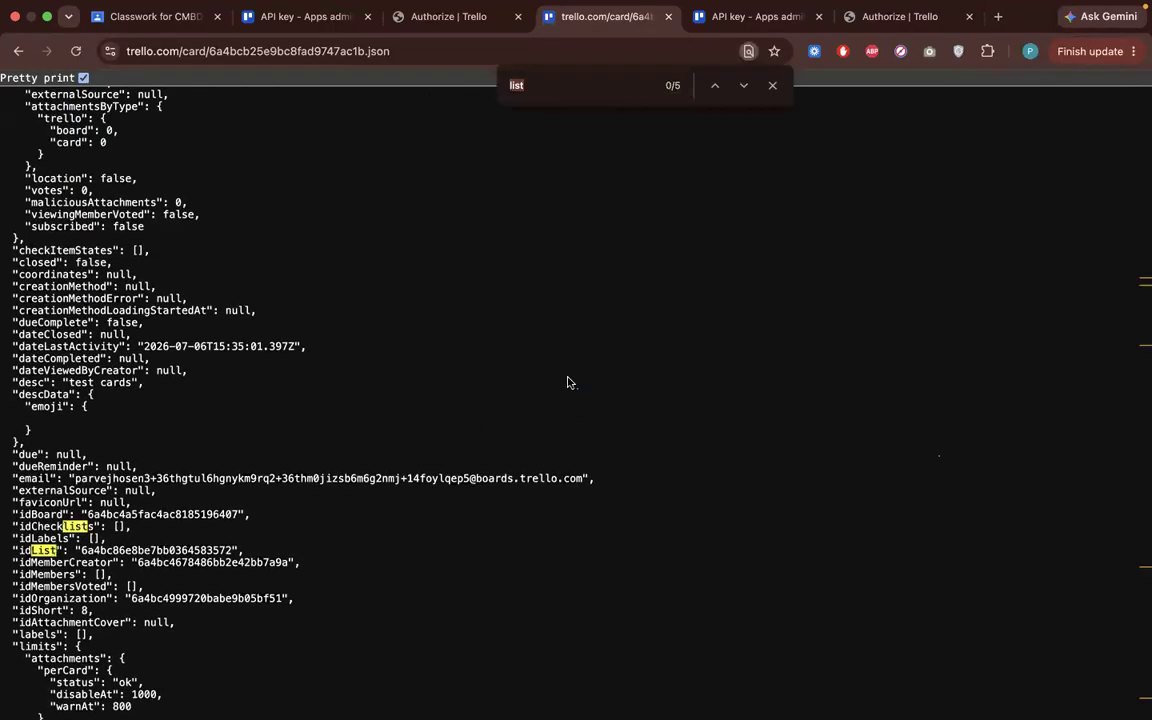
{"action": "type", "text": "t"}
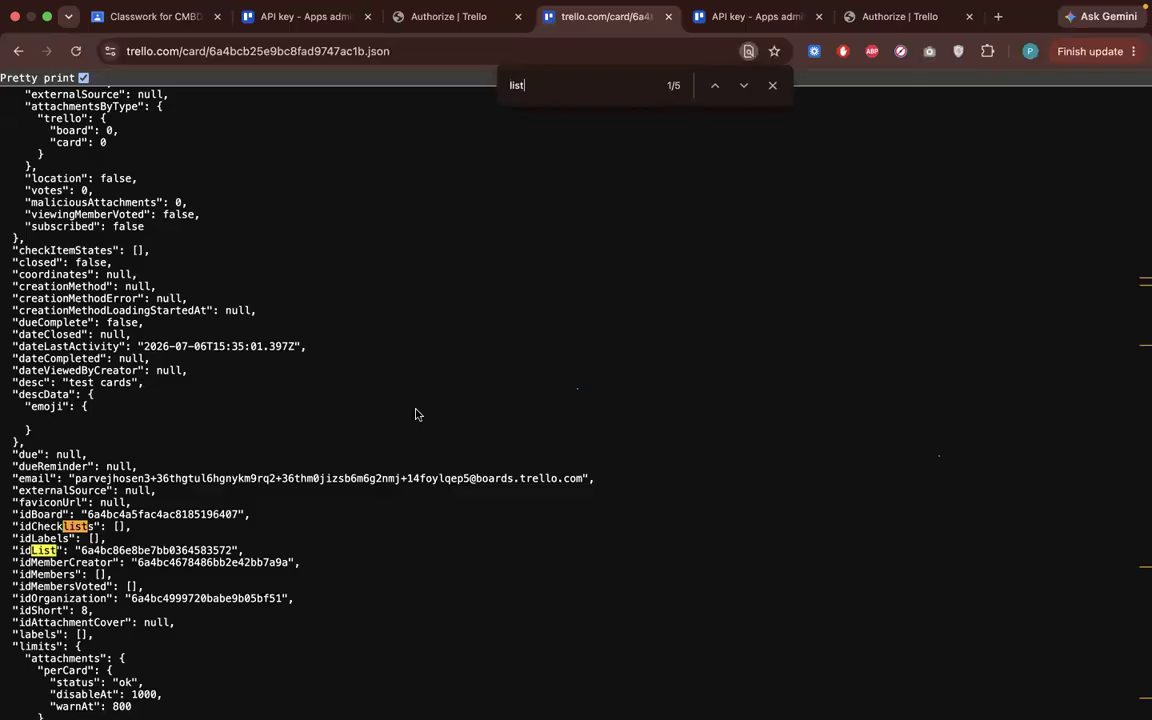
{"action": "scroll", "coordinate": [289, 481], "scroll_direction": "down", "scroll_amount": 5}
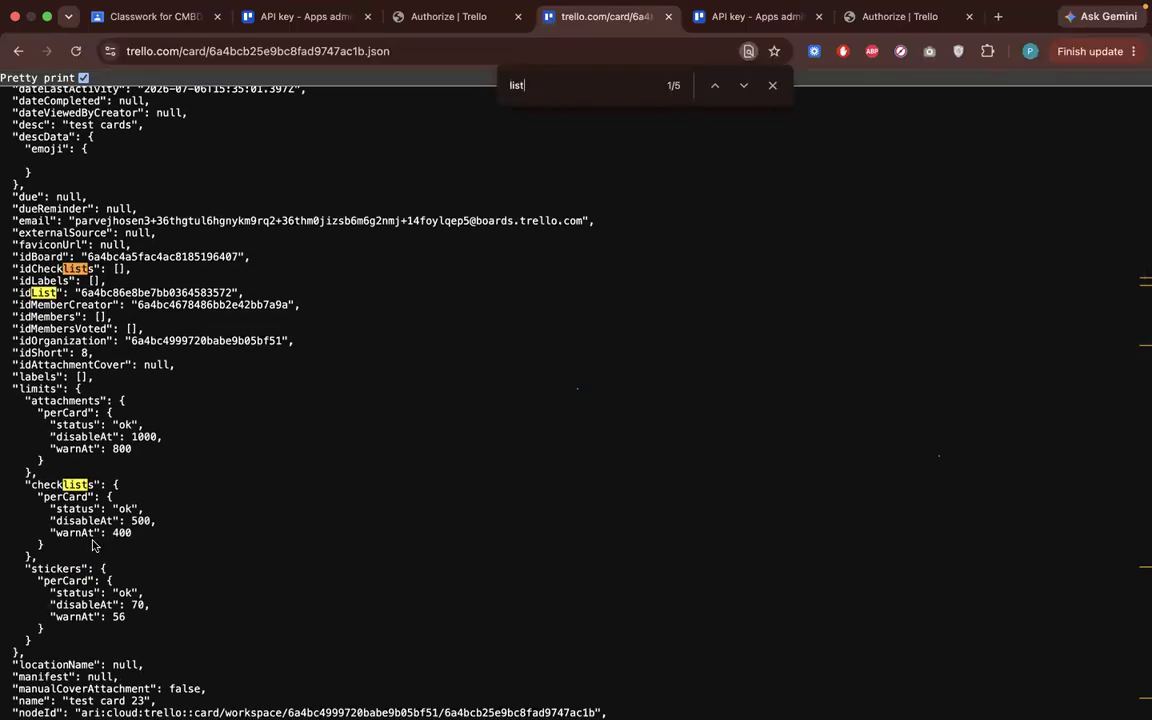
{"action": "scroll", "coordinate": [92, 537], "scroll_direction": "down", "scroll_amount": 4}
{"action": "scroll", "coordinate": [92, 537], "scroll_direction": "down", "scroll_amount": 6}
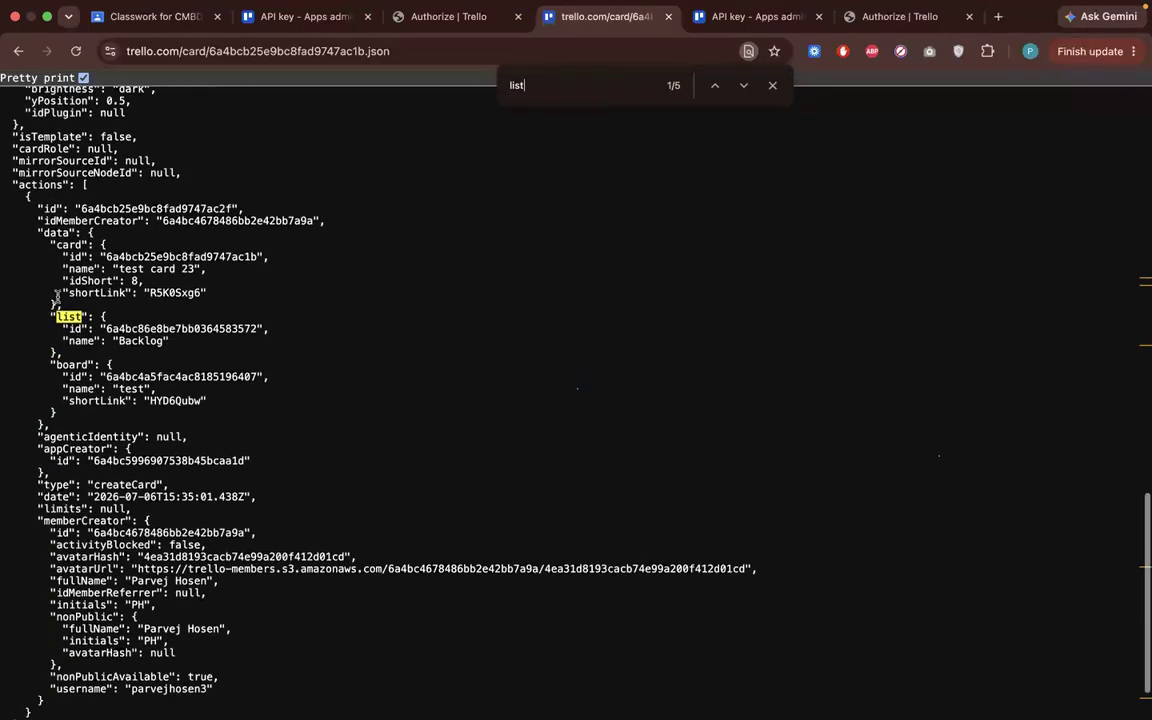
{"action": "double_click", "coordinate": [78, 315]}
{"action": "left_click", "coordinate": [143, 337]}
{"action": "double_click", "coordinate": [143, 340]}
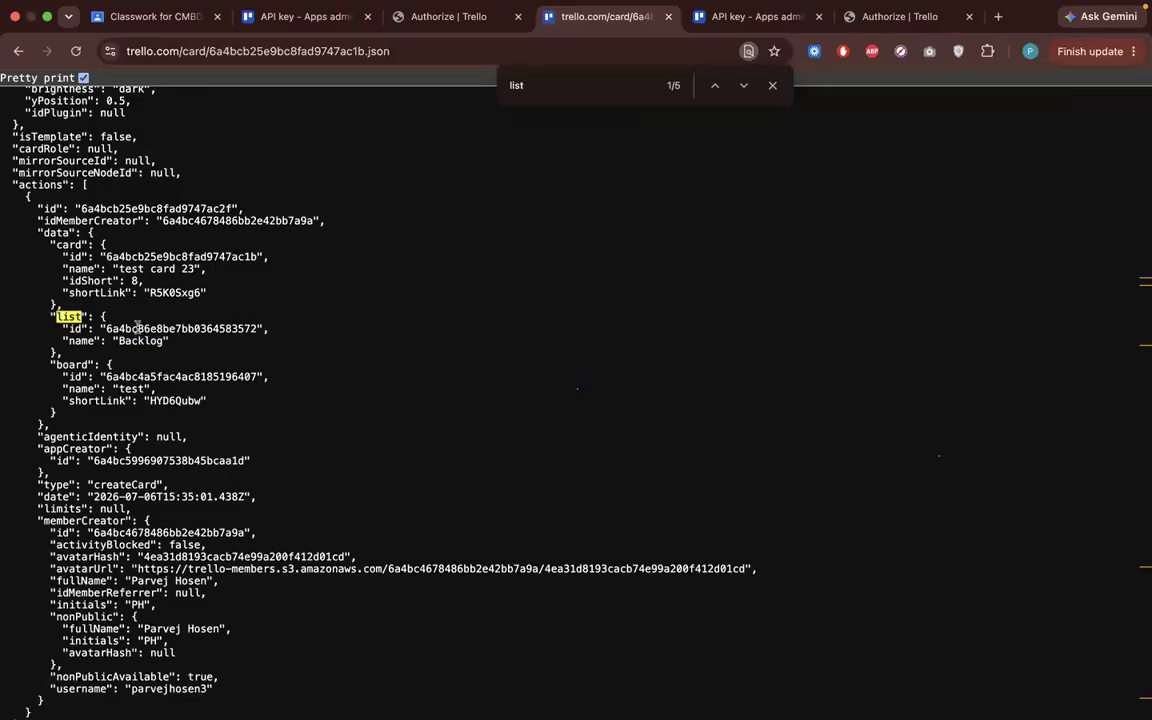
{"action": "triple_click", "coordinate": [180, 328]}
Search the JSON for "backlog" and copy the ID value of the Backlog list entry
{"action": "left_click", "coordinate": [567, 84]}
{"action": "key", "text": "BackSpace"}
{"action": "key", "text": "BackSpace"}
{"action": "type", "text": "backlog"}
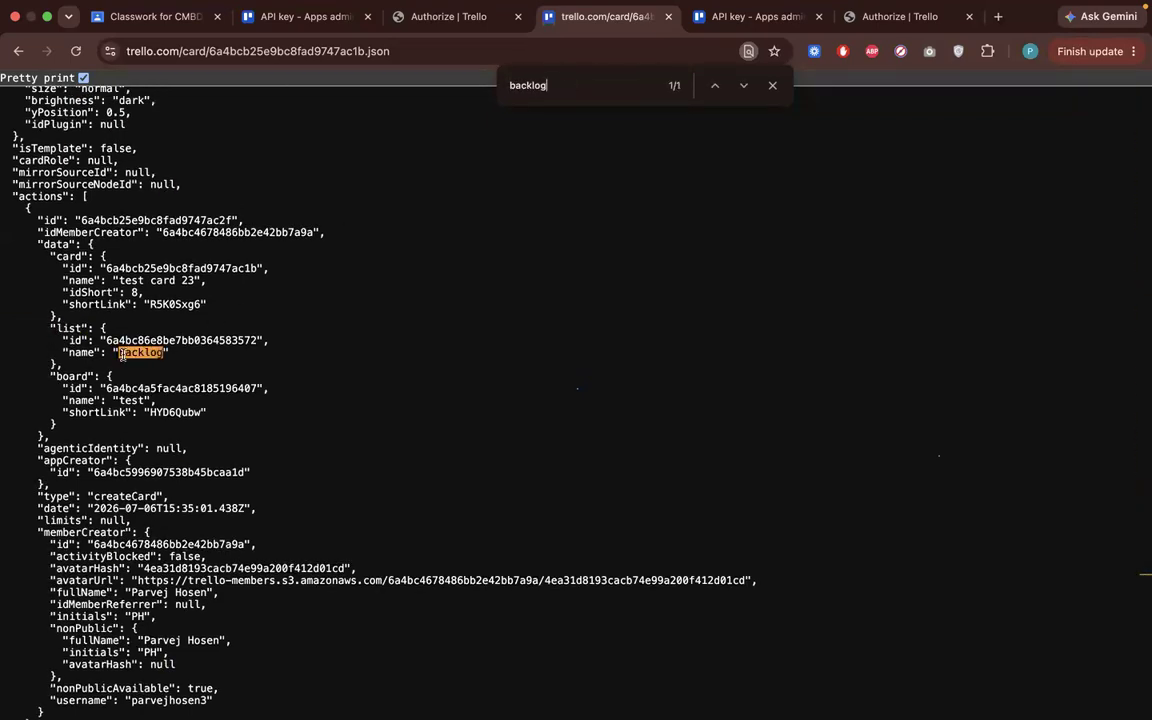
{"action": "triple_click", "coordinate": [112, 340]}
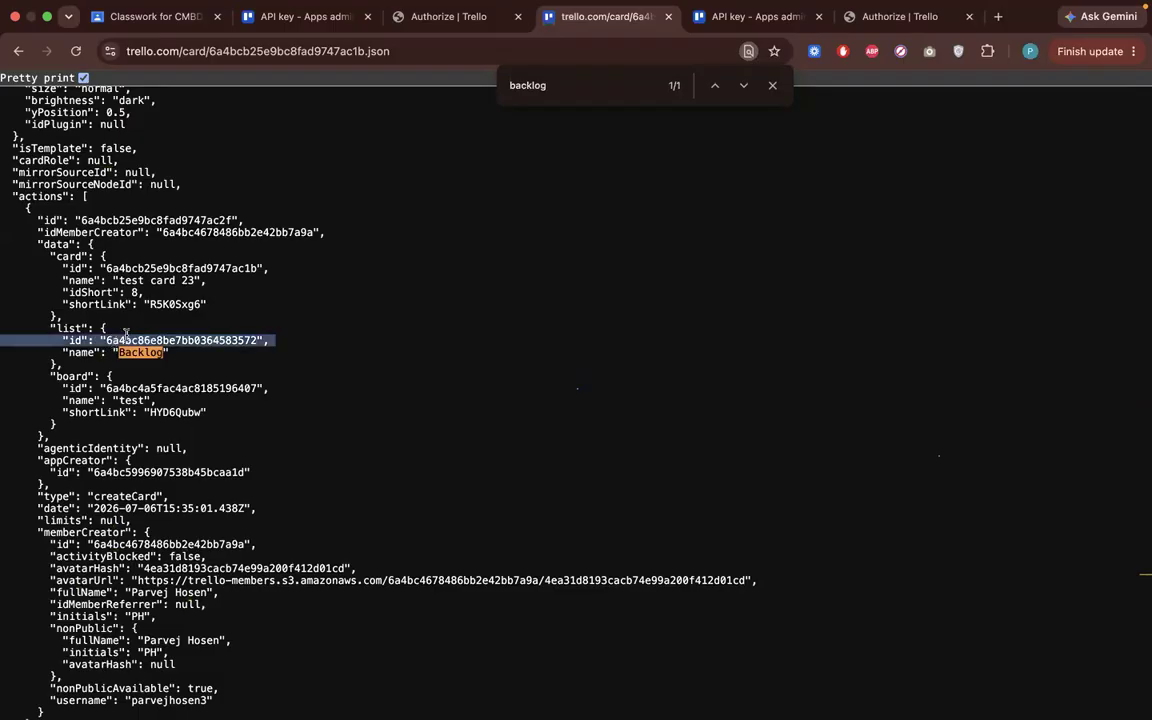
{"action": "left_click", "coordinate": [247, 351]}
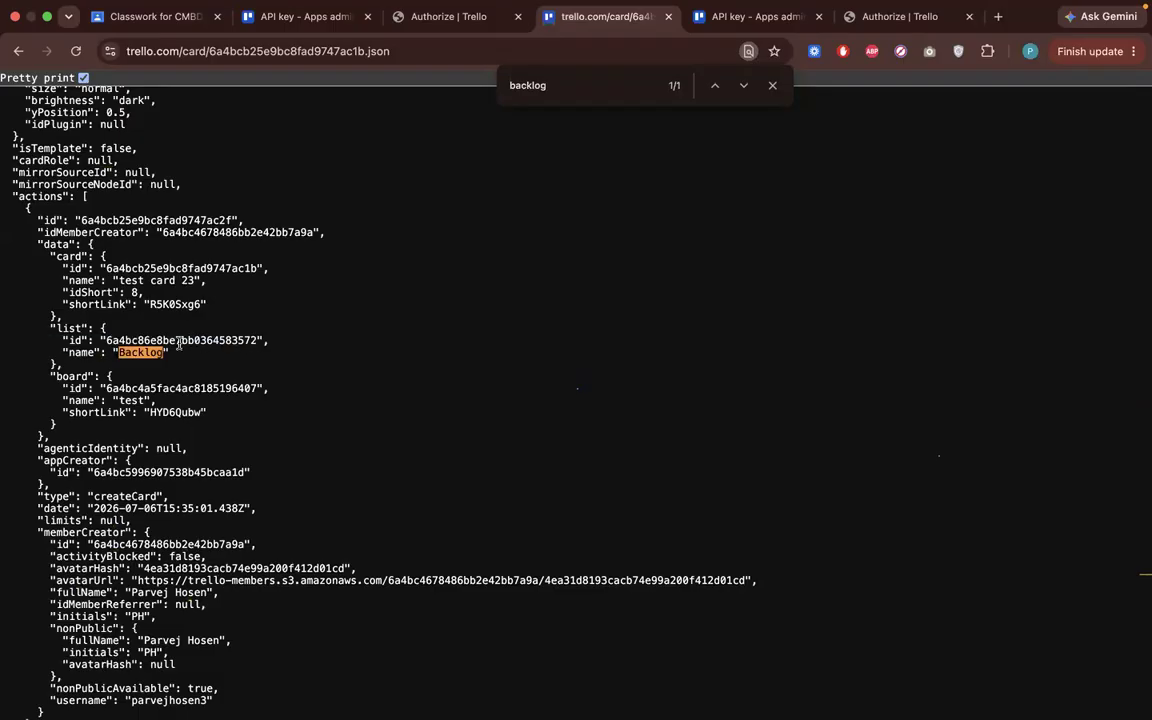
{"action": "double_click", "coordinate": [178, 341]}
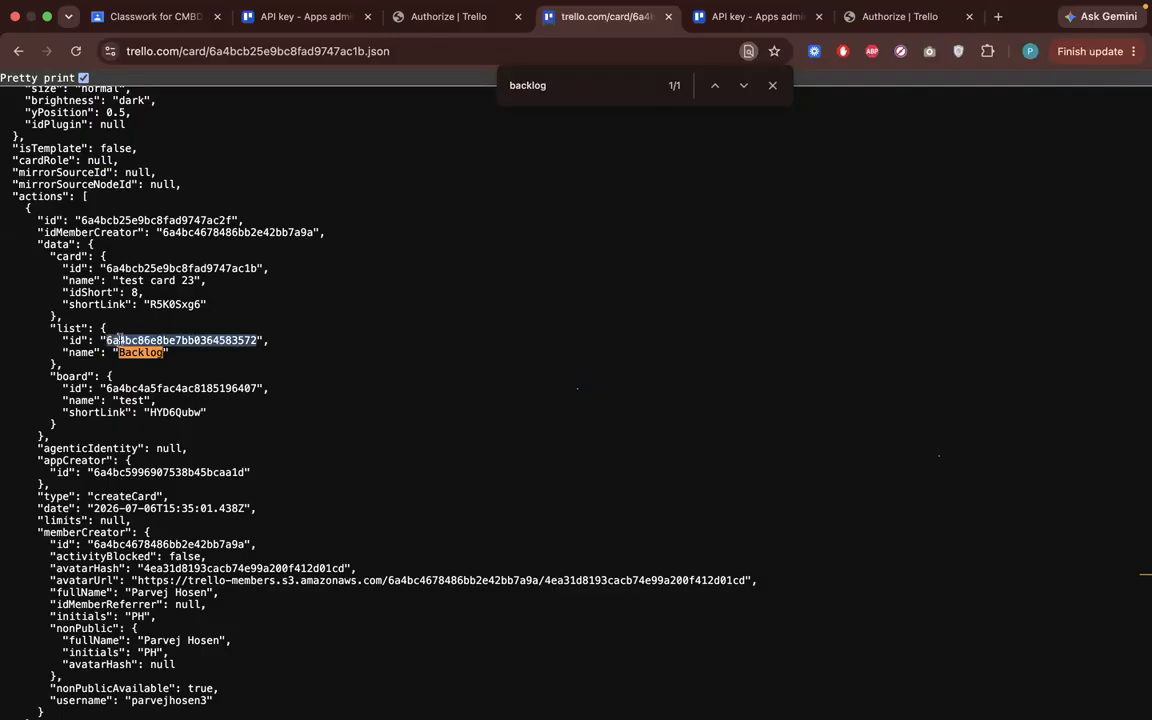
{"action": "left_click", "coordinate": [104, 341]}
{"action": "left_click_drag", "start_coordinate": [104, 341], "coordinate": [255, 341]}
{"action": "key", "text": "super+c"}
{"action": "key", "text": "ctrl+Right"}
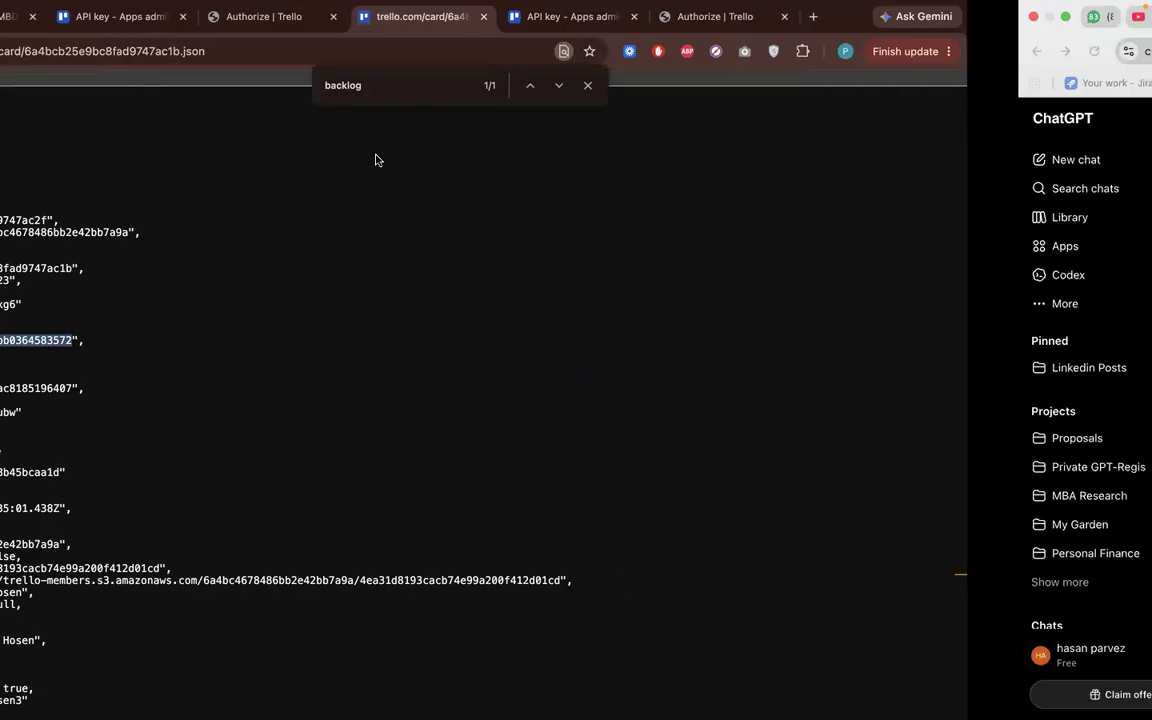
{"action": "key", "text": "ctrl+Right"}
{"action": "left_click", "coordinate": [422, 357]}
{"action": "key", "text": "super+v"}
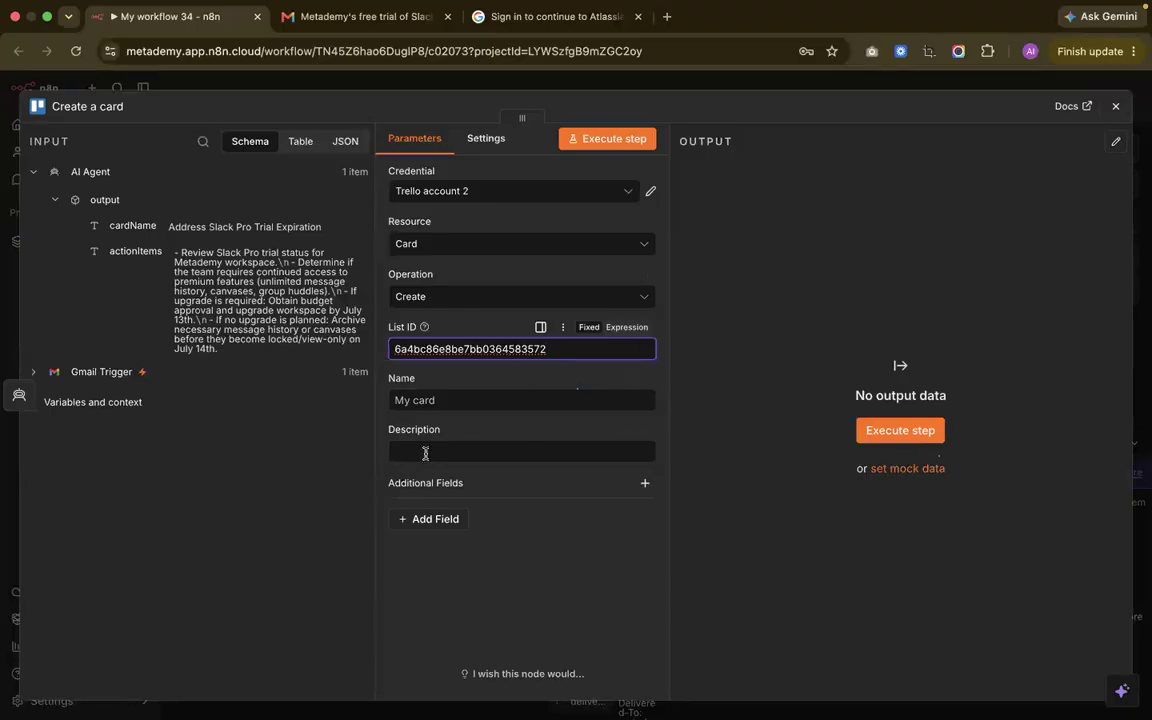
Map the AI Agent's cardName output to the card's Name and its actionItems output to the Description
{"action": "left_click", "coordinate": [416, 400]}
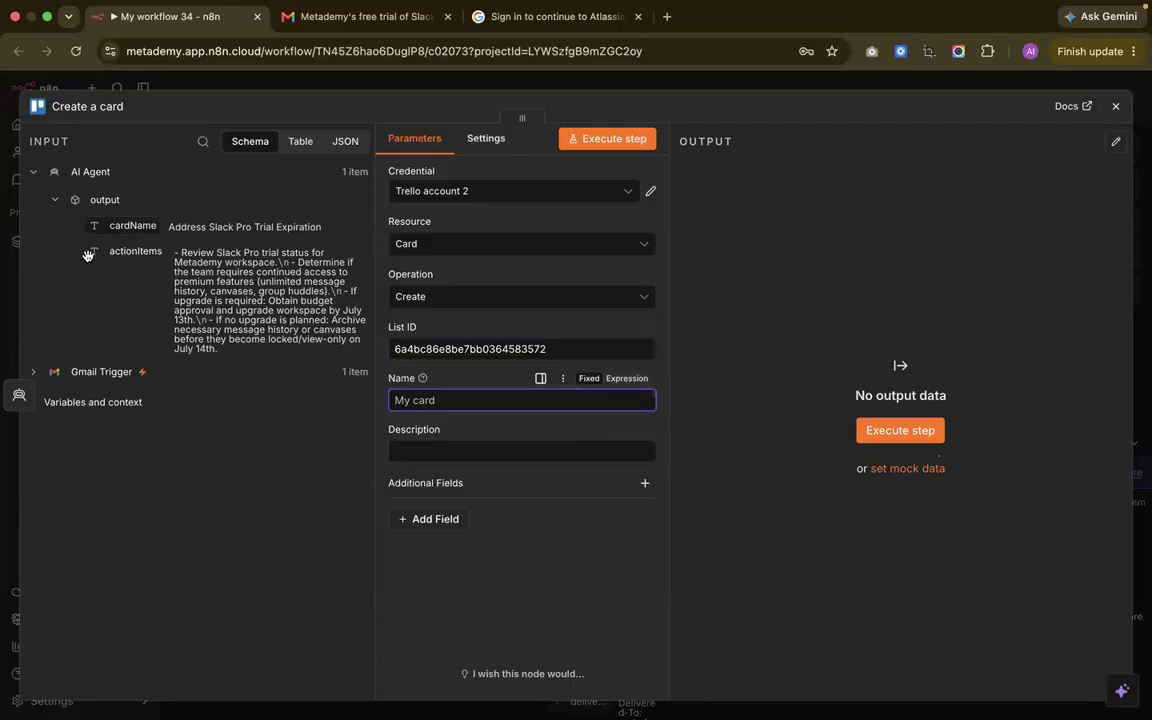
{"action": "left_click_drag", "start_coordinate": [132, 226], "coordinate": [423, 400]}
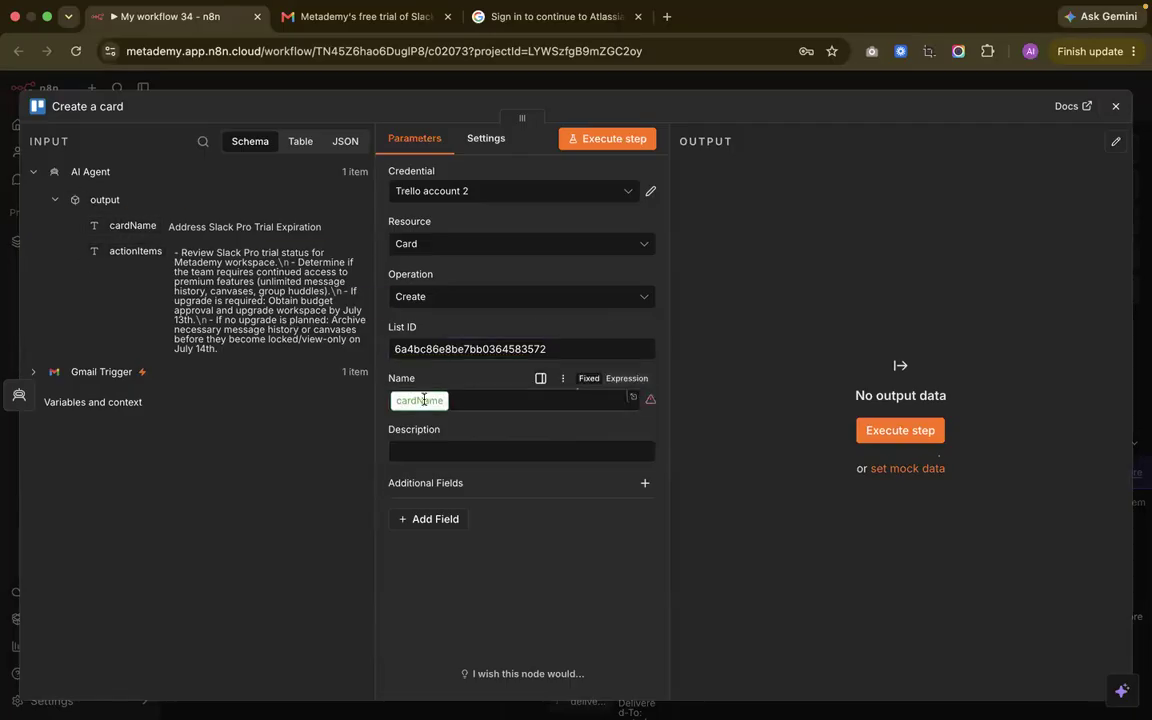
{"action": "left_click", "coordinate": [398, 468]}
{"action": "left_click_drag", "start_coordinate": [101, 247], "coordinate": [467, 472]}
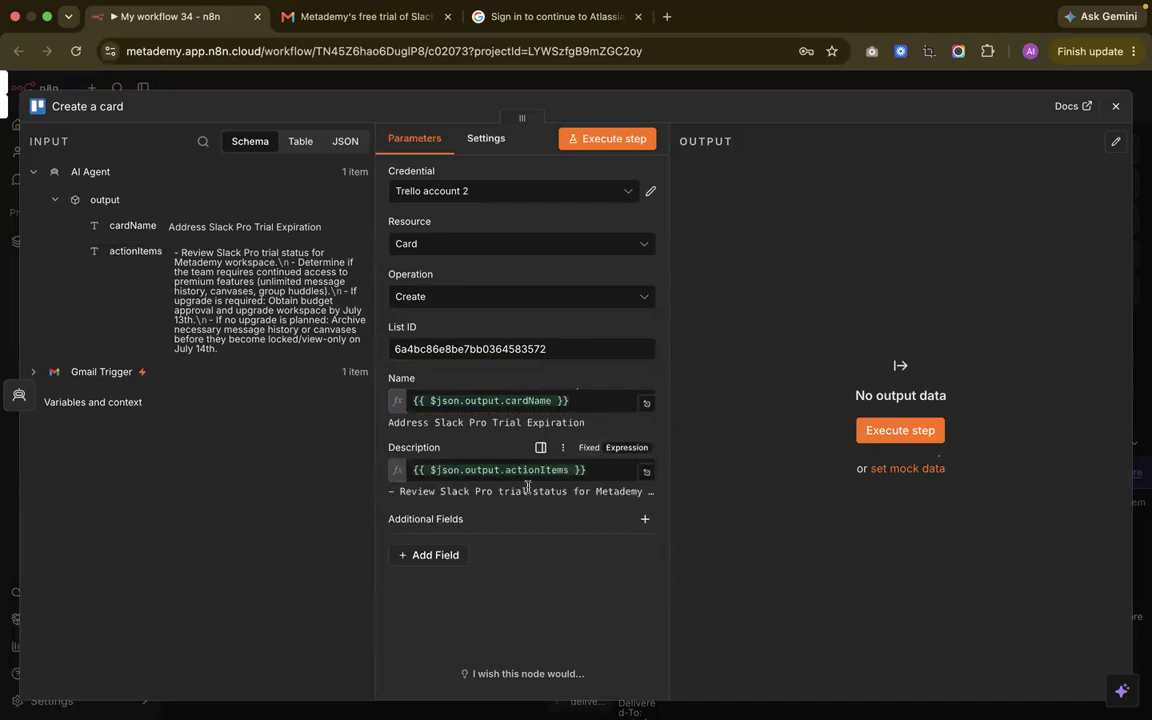
Review the AI Agent's actionItems text, close the Create a card node and execute the workflow
{"action": "left_click_drag", "start_coordinate": [230, 358], "coordinate": [171, 263]}
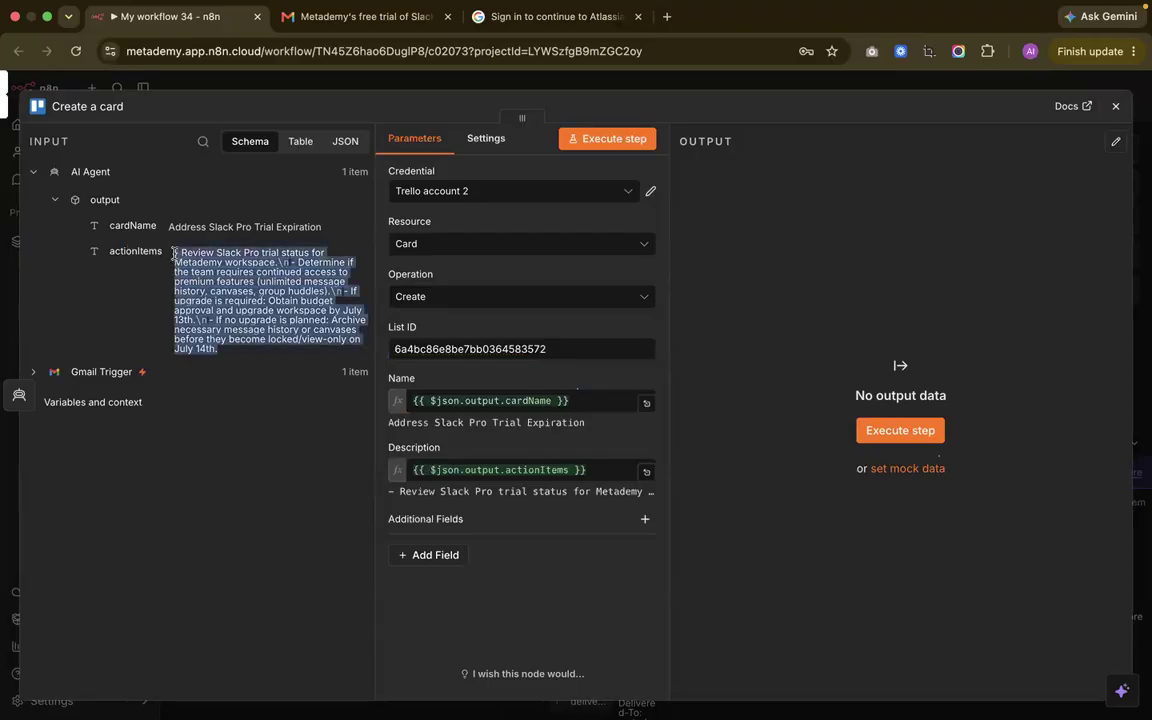
{"action": "left_click", "coordinate": [173, 253]}
{"action": "left_click_drag", "start_coordinate": [219, 342], "coordinate": [186, 247]}
{"action": "left_click", "coordinate": [183, 247]}
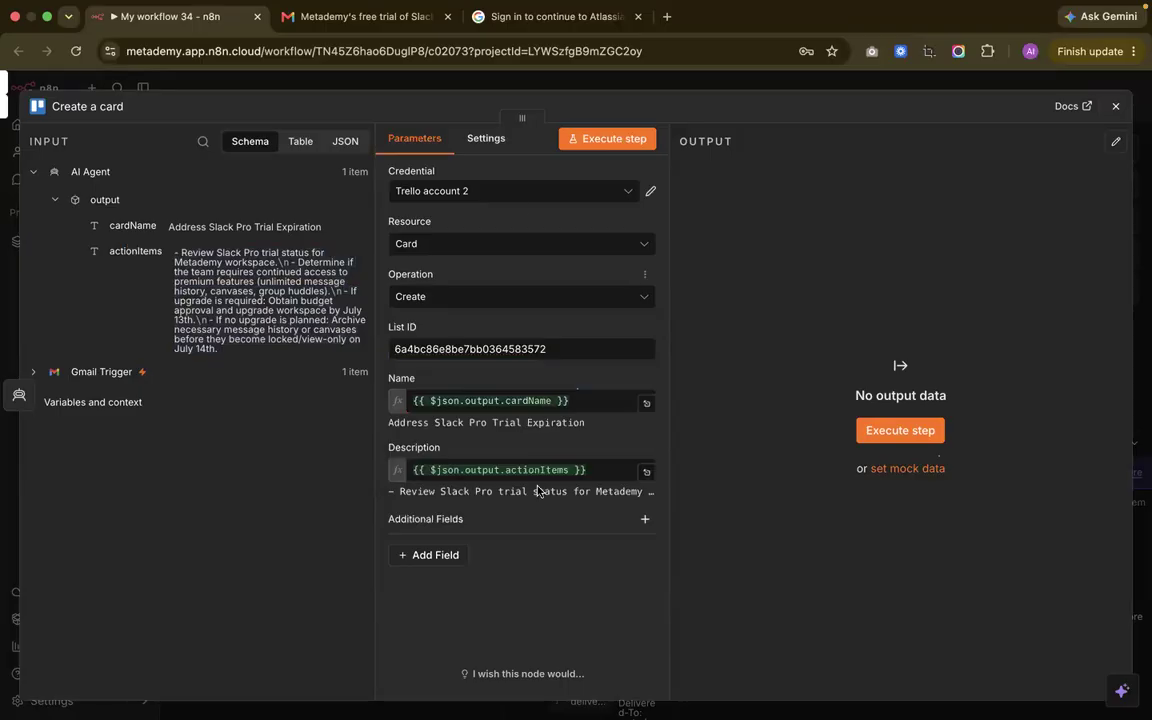
{"action": "left_click", "coordinate": [1117, 106]}
{"action": "left_click", "coordinate": [660, 404]}
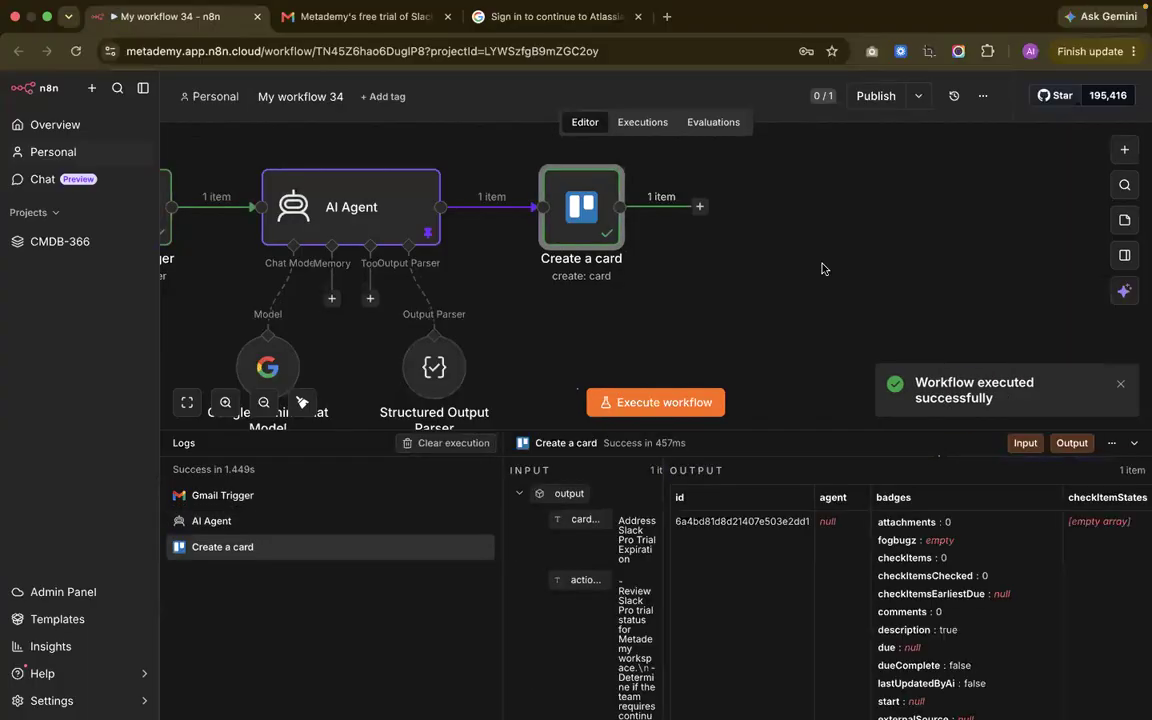
Switch to Trello's Support Board and examine the description of the Address Slack Pro Trial Expiration card in Backlog
{"action": "key", "text": "ctrl+Left"}
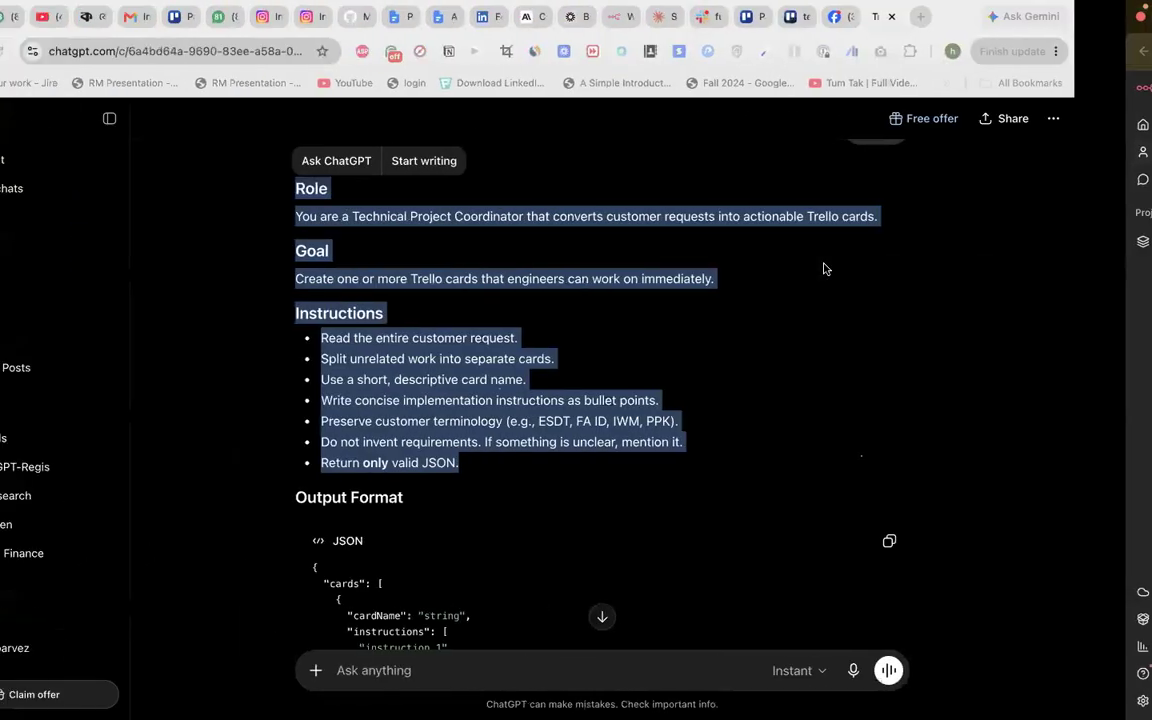
{"action": "key", "text": "ctrl+Left"}
{"action": "key", "text": "ctrl+Left"}
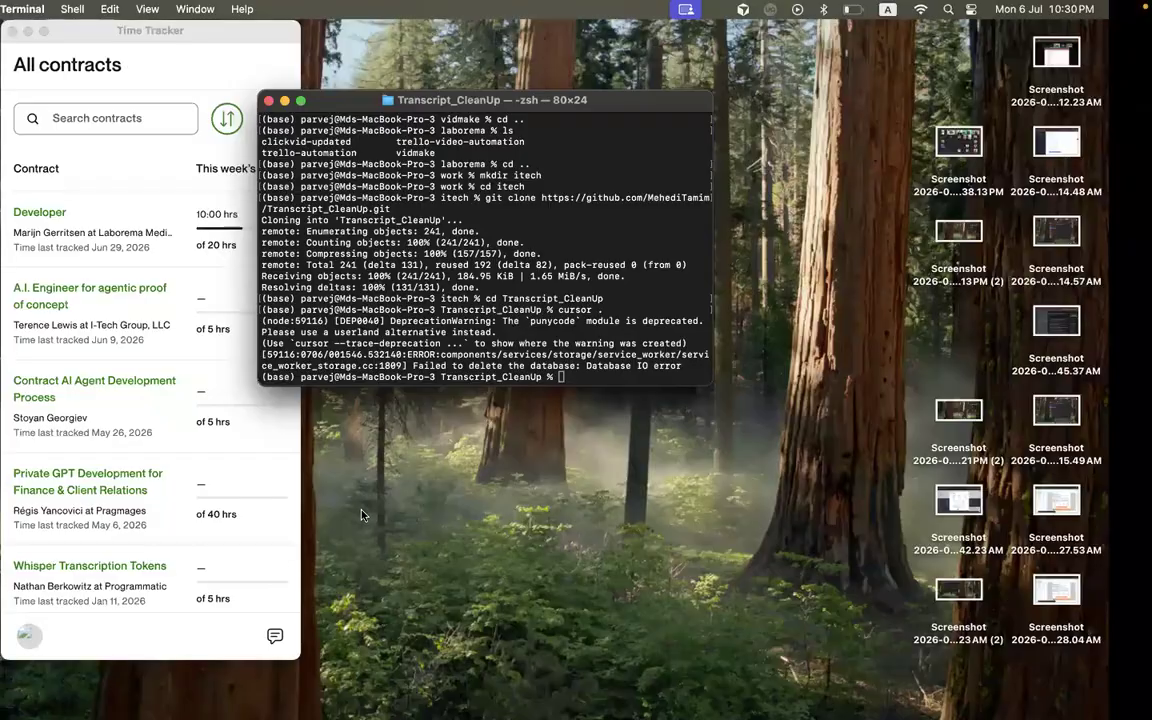
{"action": "key", "text": "ctrl+Left"}
{"action": "left_click", "coordinate": [982, 131]}
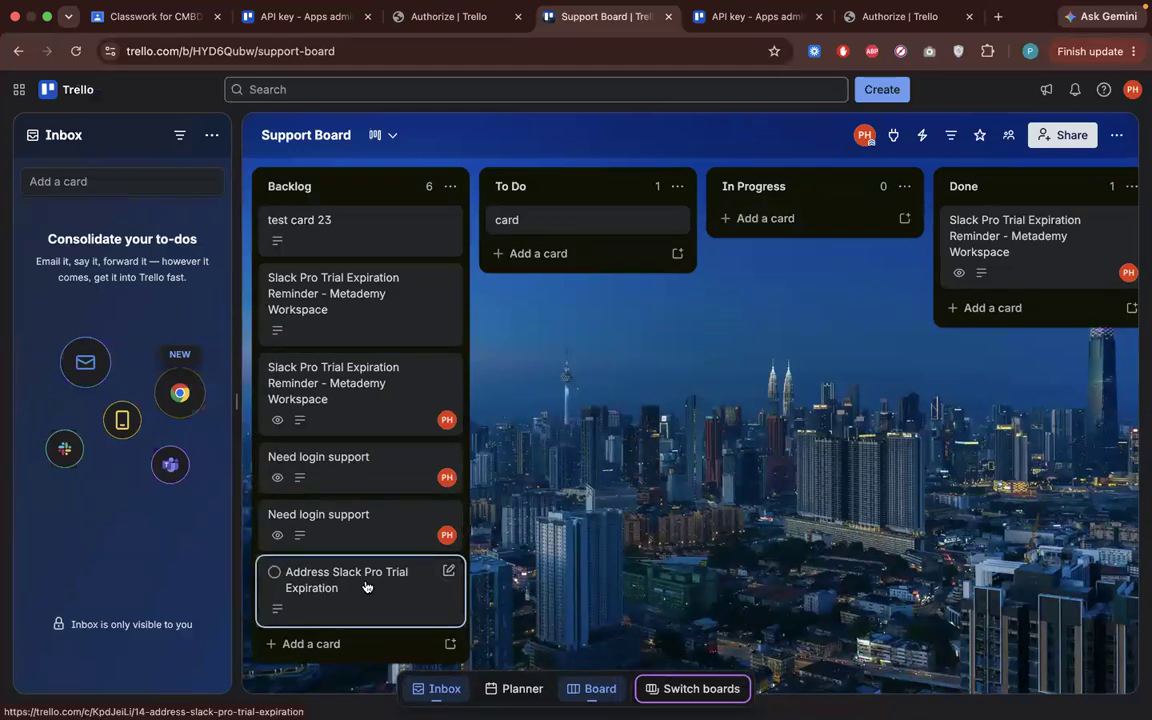
{"action": "left_click", "coordinate": [366, 587]}
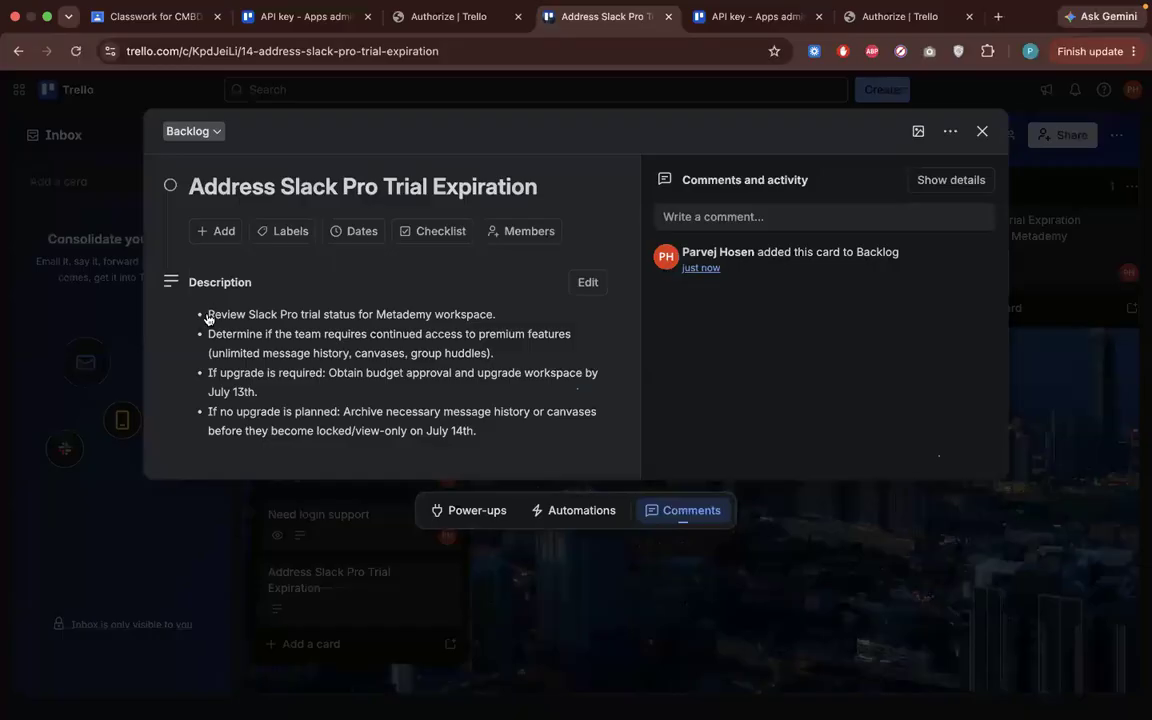
{"action": "mouse_move", "coordinate": [208, 314]}
{"action": "left_mouse_down"}
{"action": "mouse_move", "coordinate": [431, 433]}
{"action": "mouse_move", "coordinate": [440, 411]}
{"action": "mouse_move", "coordinate": [208, 313]}
{"action": "left_mouse_up"}
{"action": "left_click", "coordinate": [491, 432]}
{"action": "left_click", "coordinate": [281, 316]}
{"action": "left_click", "coordinate": [982, 131]}
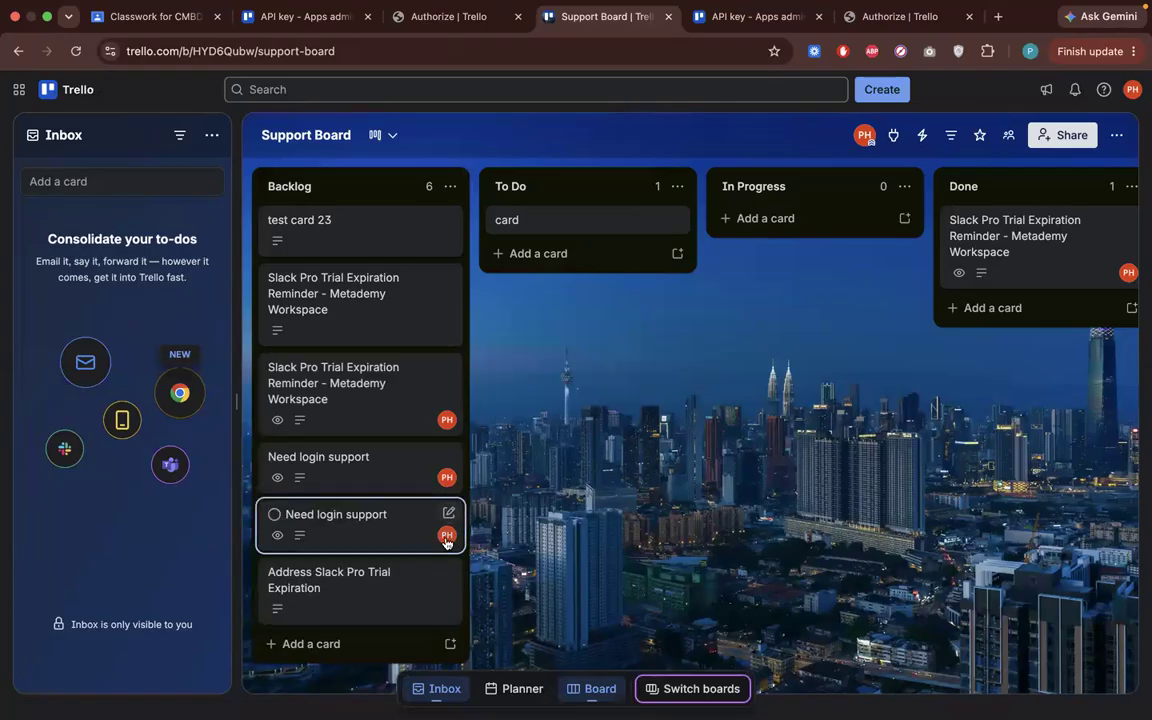
Check the member assigned to the lower Need login support card, and return to the n8n workflow
{"action": "left_click", "coordinate": [447, 535]}
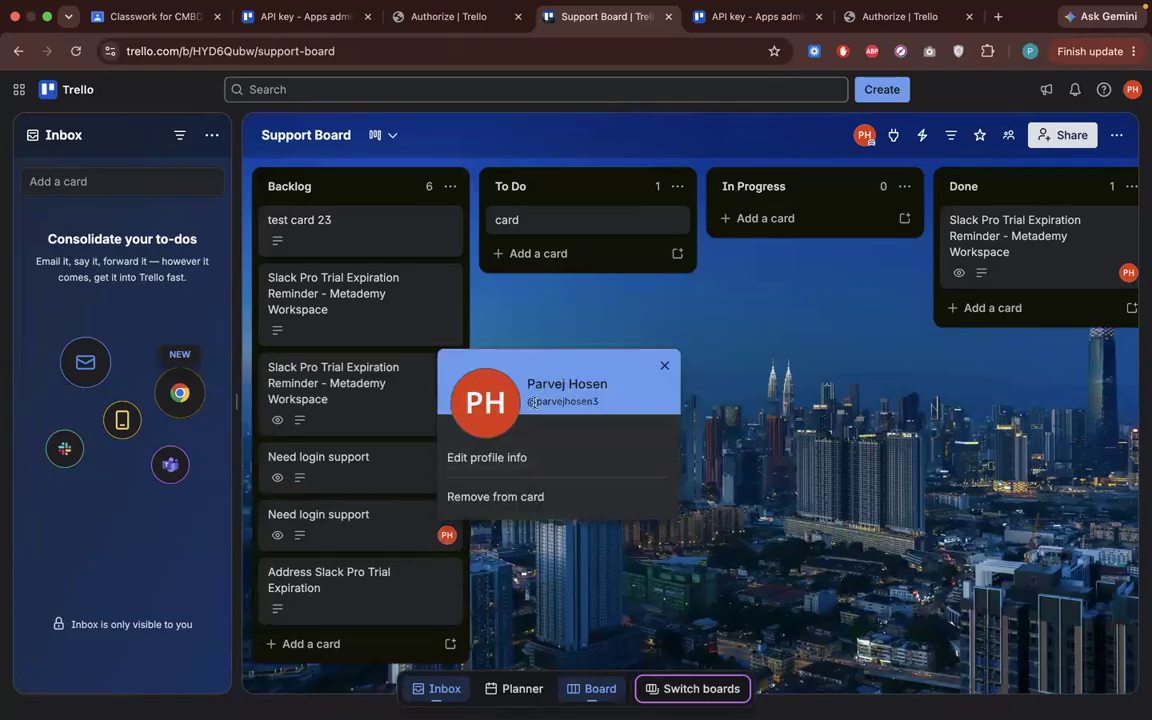
{"action": "left_click", "coordinate": [669, 363]}
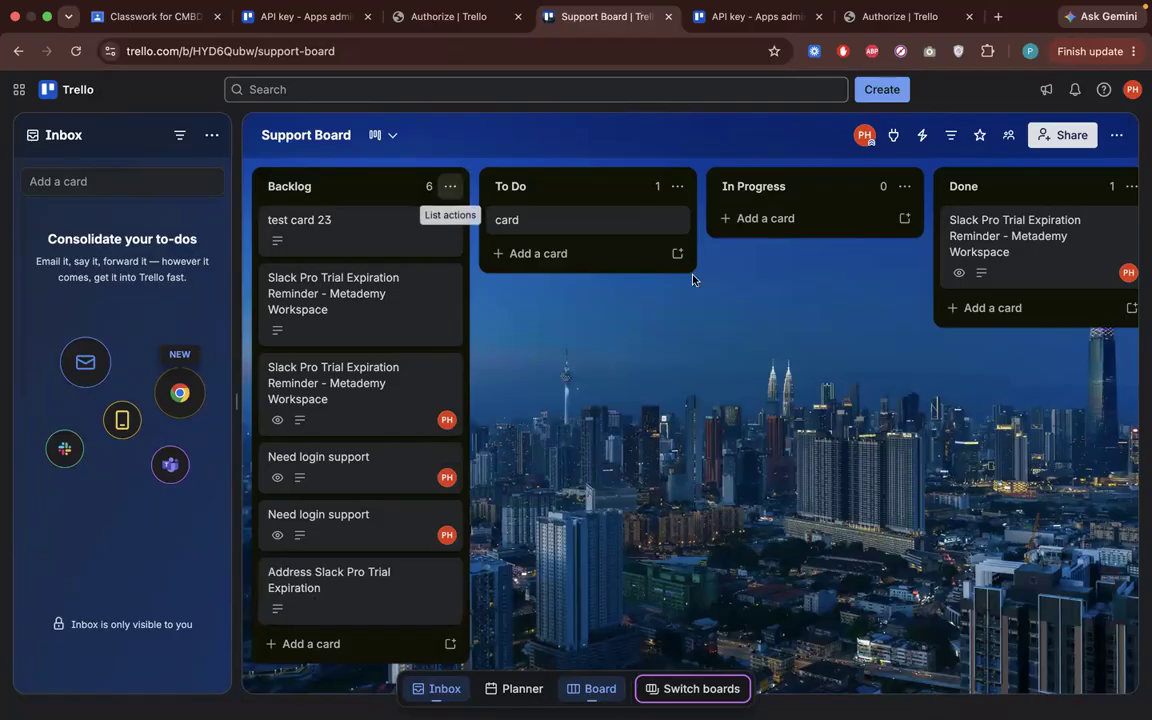
{"action": "key", "text": "ctrl+Right"}
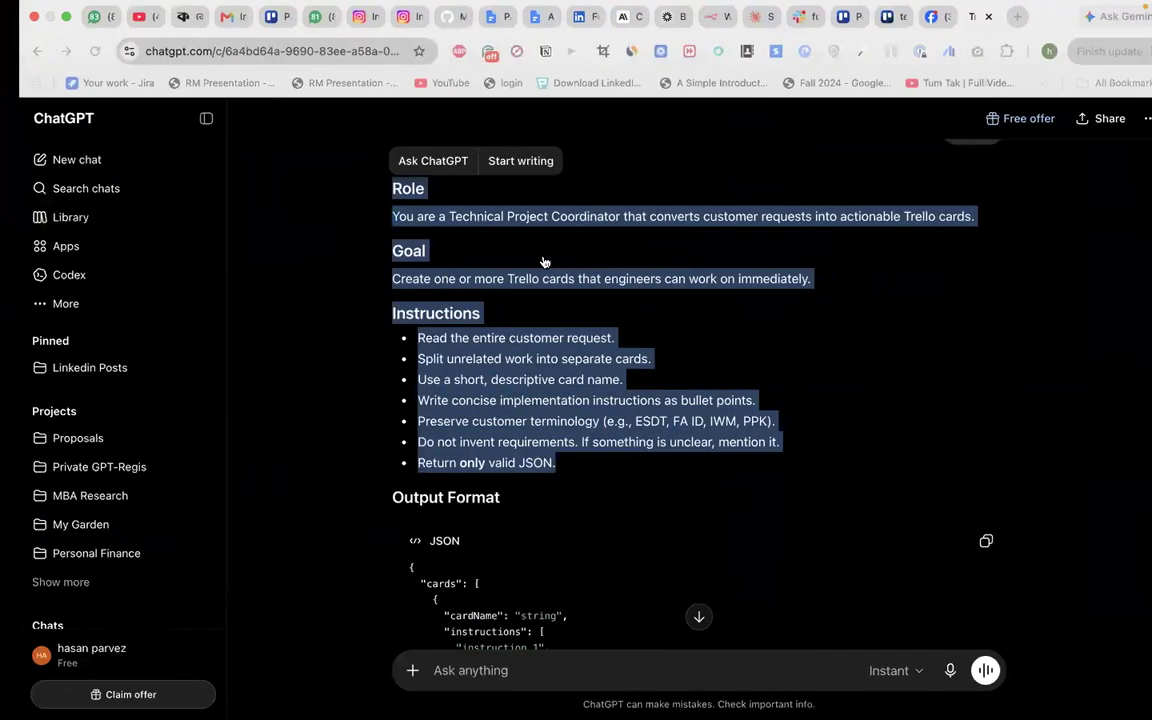
{"action": "key", "text": "ctrl+Right"}
{"action": "left_click", "coordinate": [447, 548]}
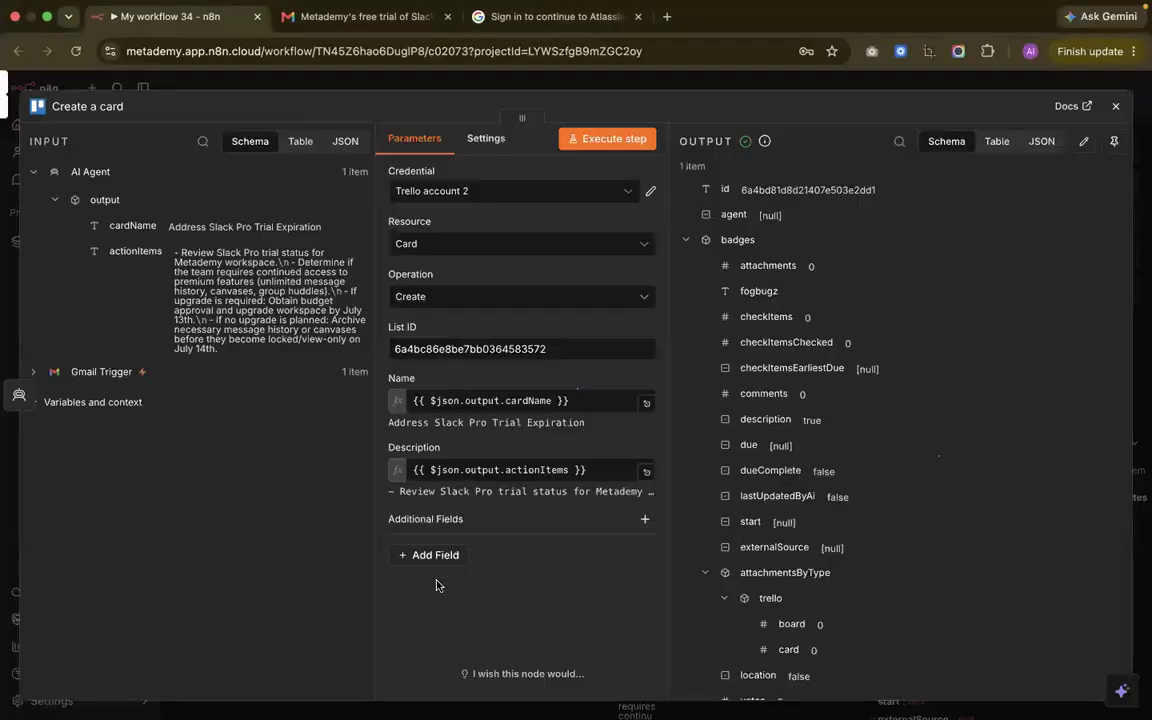
{"action": "left_click", "coordinate": [430, 555]}
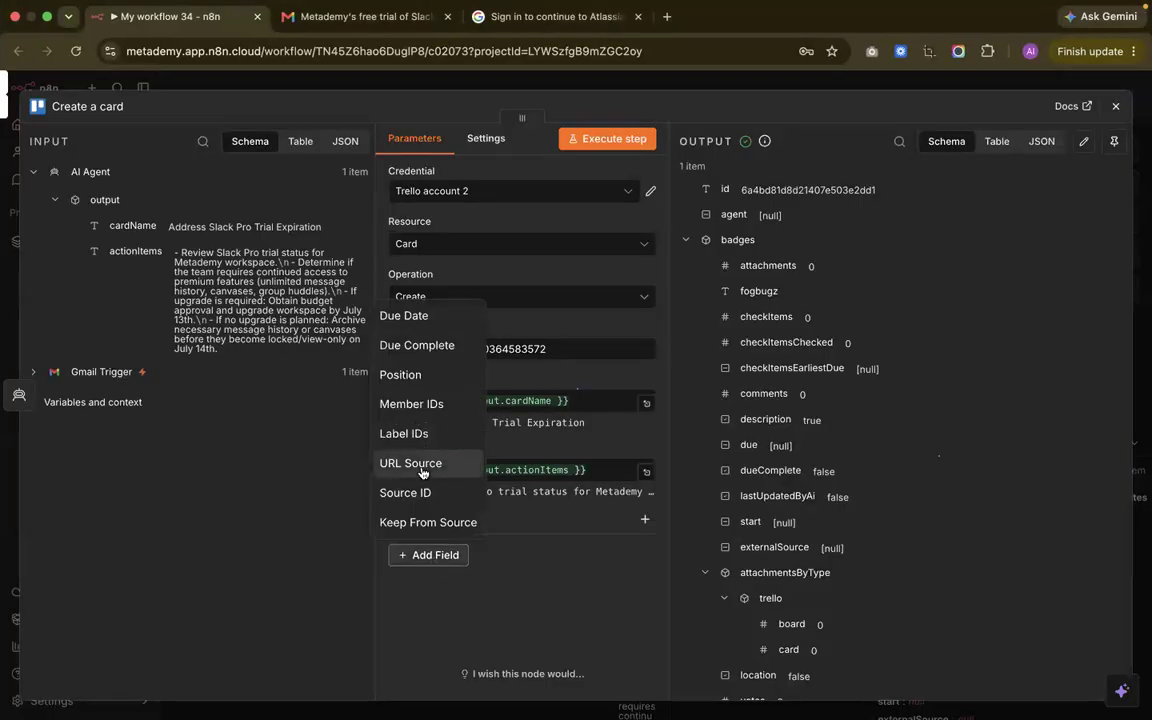
{"action": "left_click", "coordinate": [412, 404]}
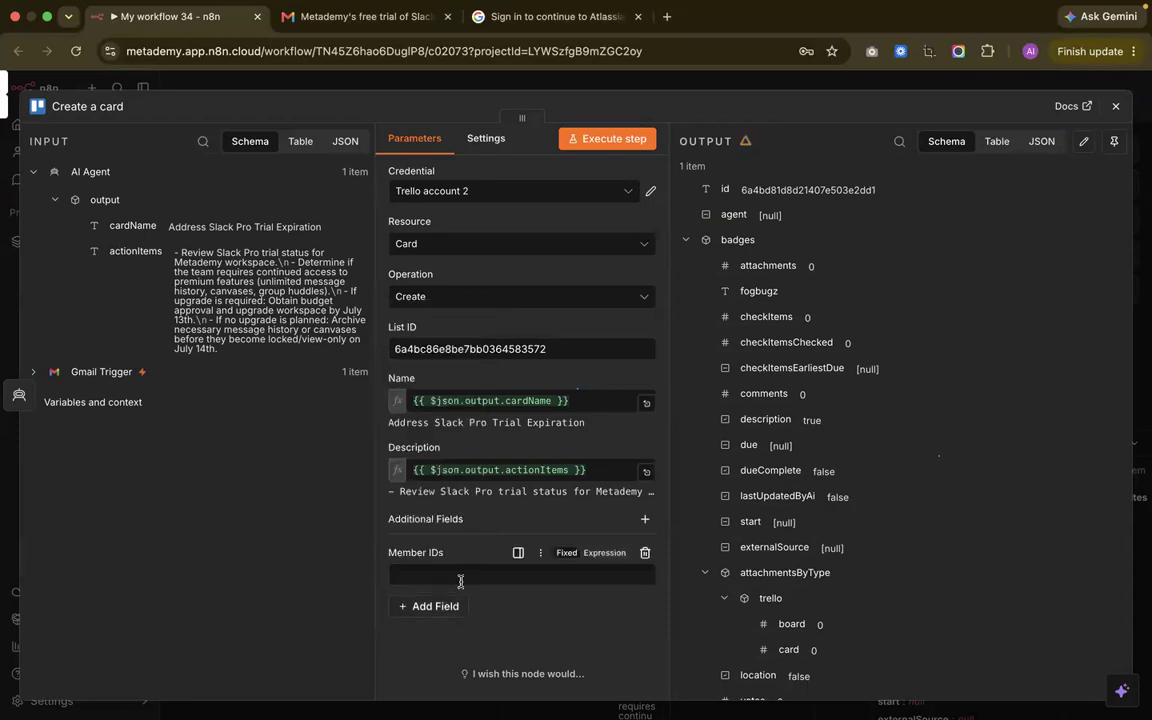
{"action": "left_click", "coordinate": [439, 573]}
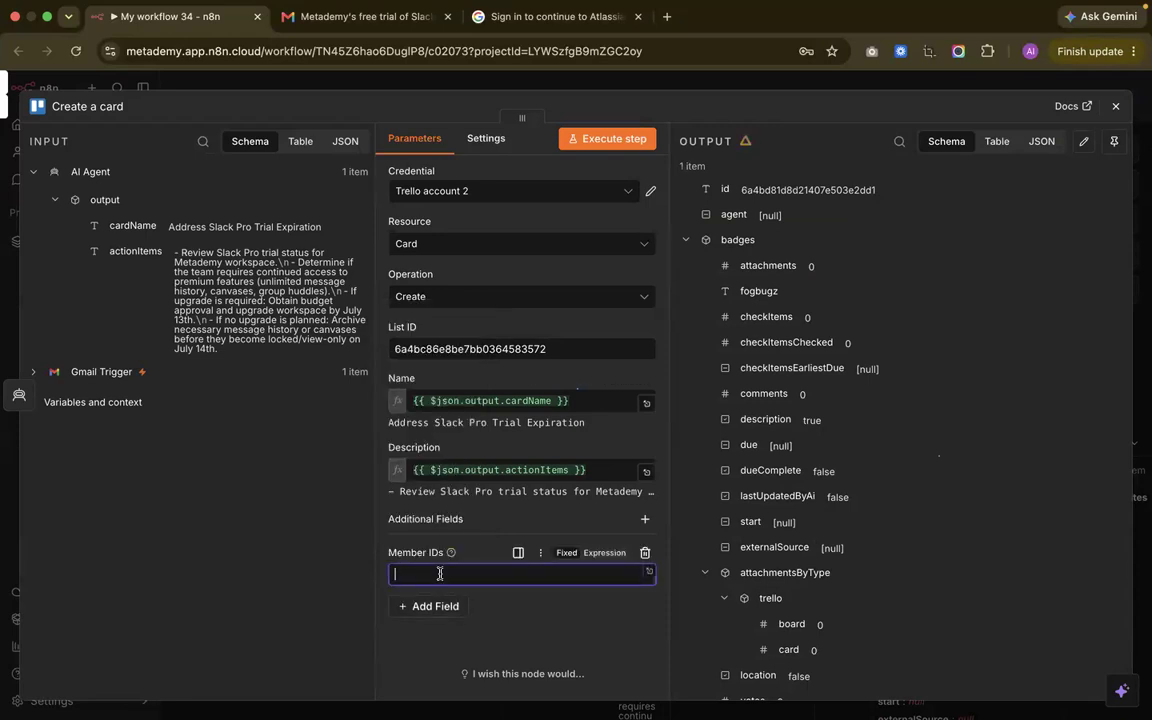
{"action": "left_click", "coordinate": [643, 554]}
{"action": "left_click", "coordinate": [1116, 106]}
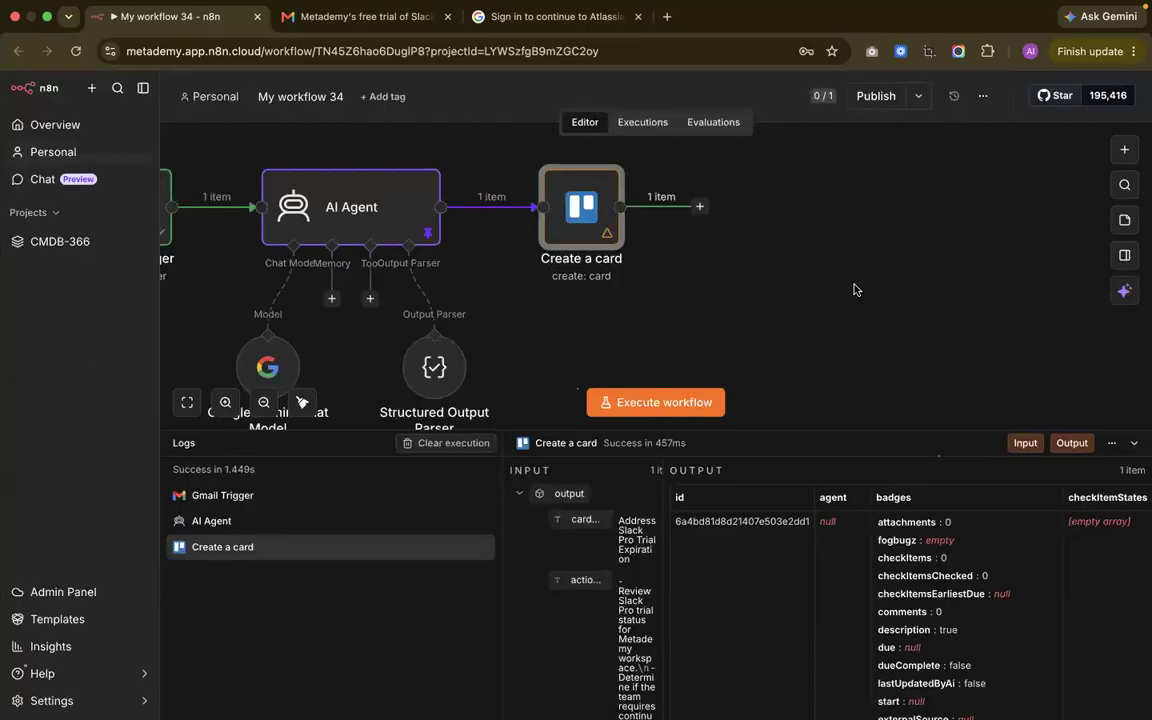
Search for a Trello node to follow Create a card and bring up its board member actions
{"action": "scroll", "coordinate": [855, 290], "scroll_direction": "right", "scroll_amount": 3}
{"action": "left_click", "coordinate": [633, 220]}
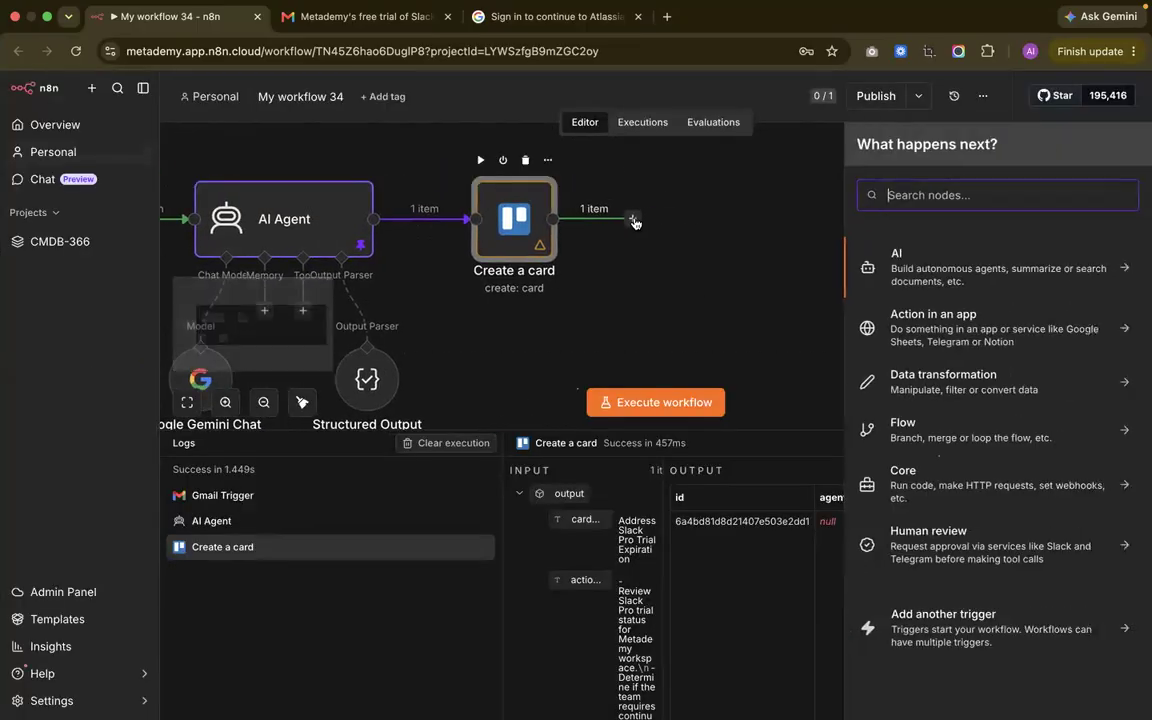
{"action": "type", "text": "trello"}
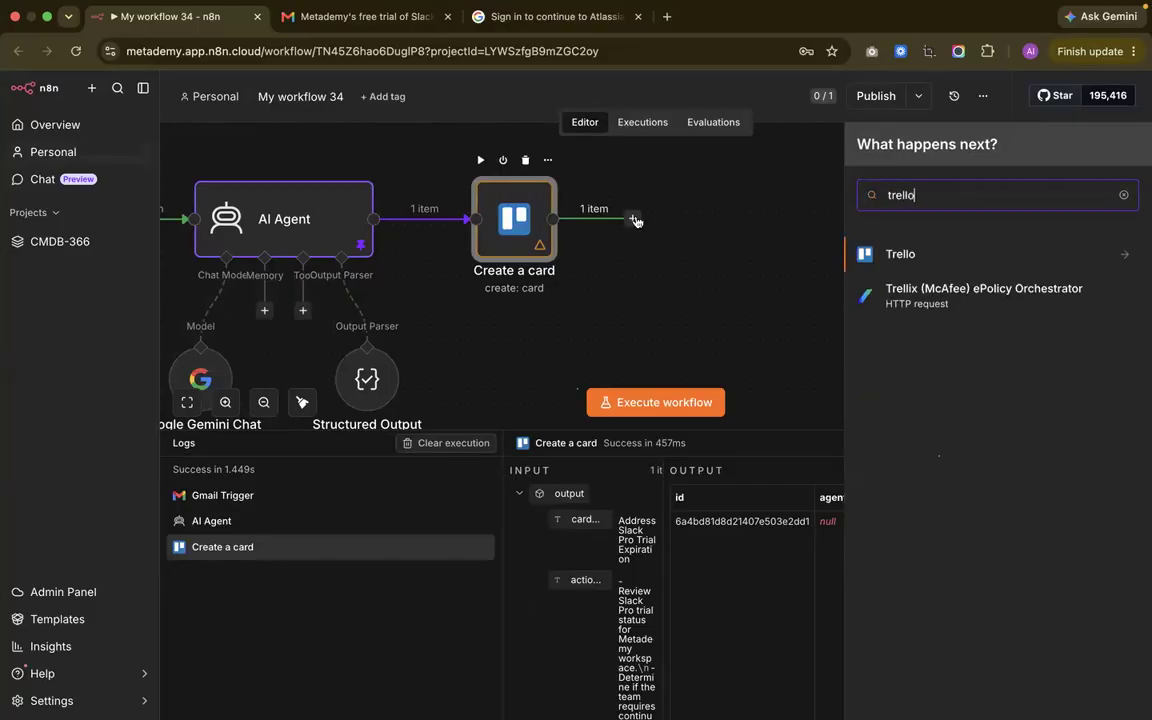
{"action": "left_click", "coordinate": [895, 258]}
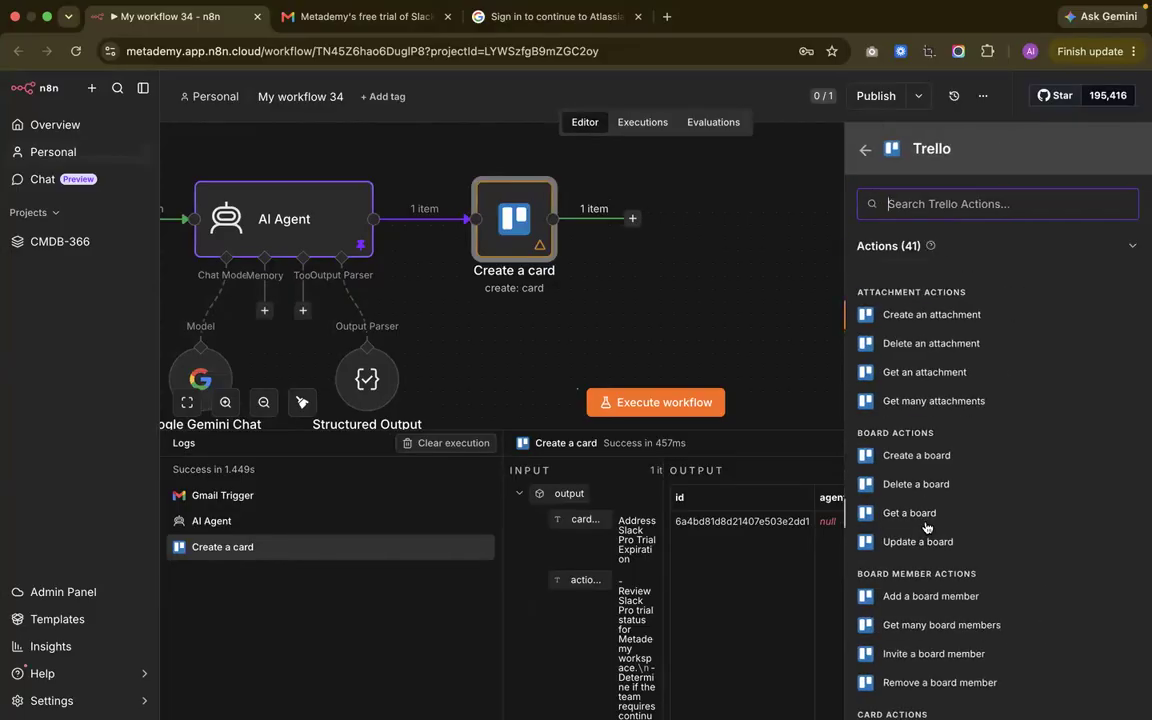
{"action": "scroll", "coordinate": [939, 560], "scroll_direction": "down", "scroll_amount": 3}
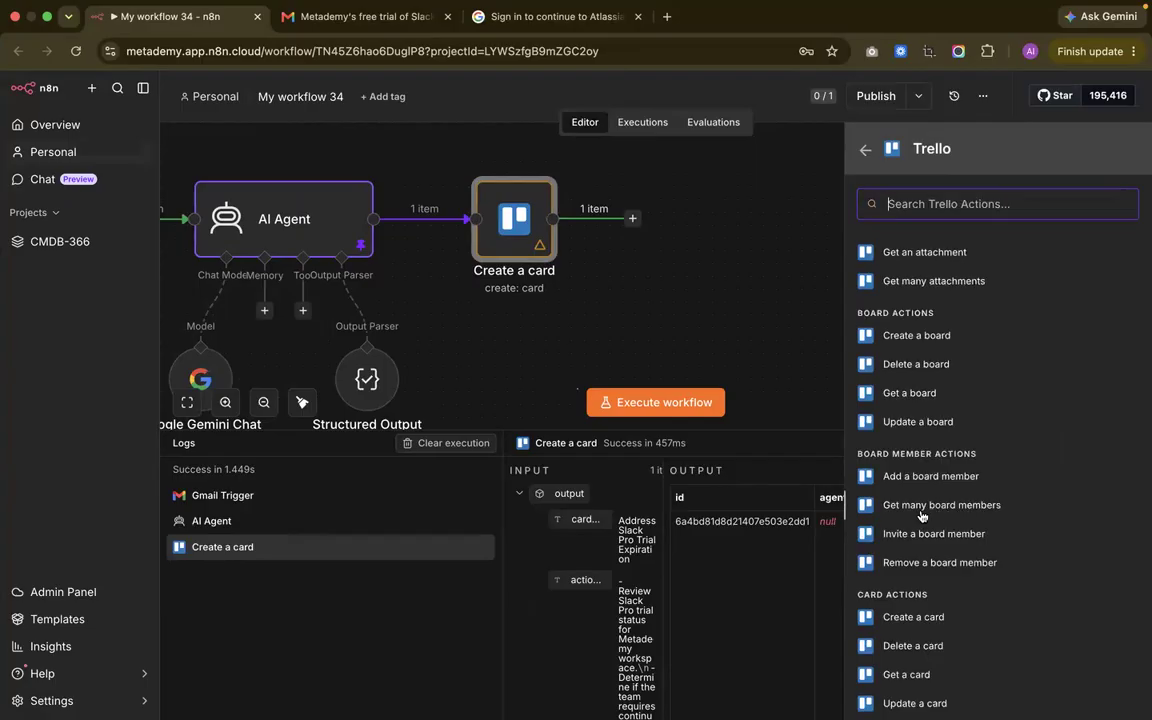
Switch to Trello and examine the Support Board's members and join requests in its sharing settings
{"action": "key", "text": "ctrl+Left"}
{"action": "key", "text": "ctrl+Left"}
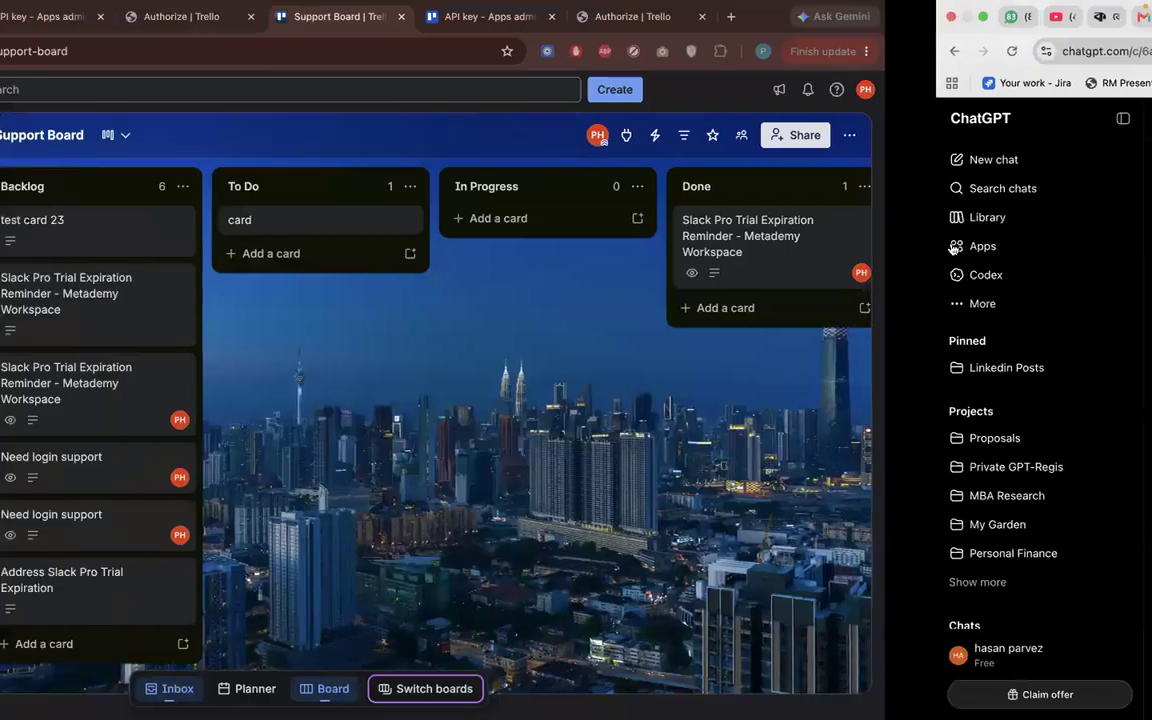
{"action": "scroll", "coordinate": [780, 410], "scroll_direction": "right", "scroll_amount": 5}
{"action": "scroll", "coordinate": [733, 380], "scroll_direction": "left", "scroll_amount": 5}
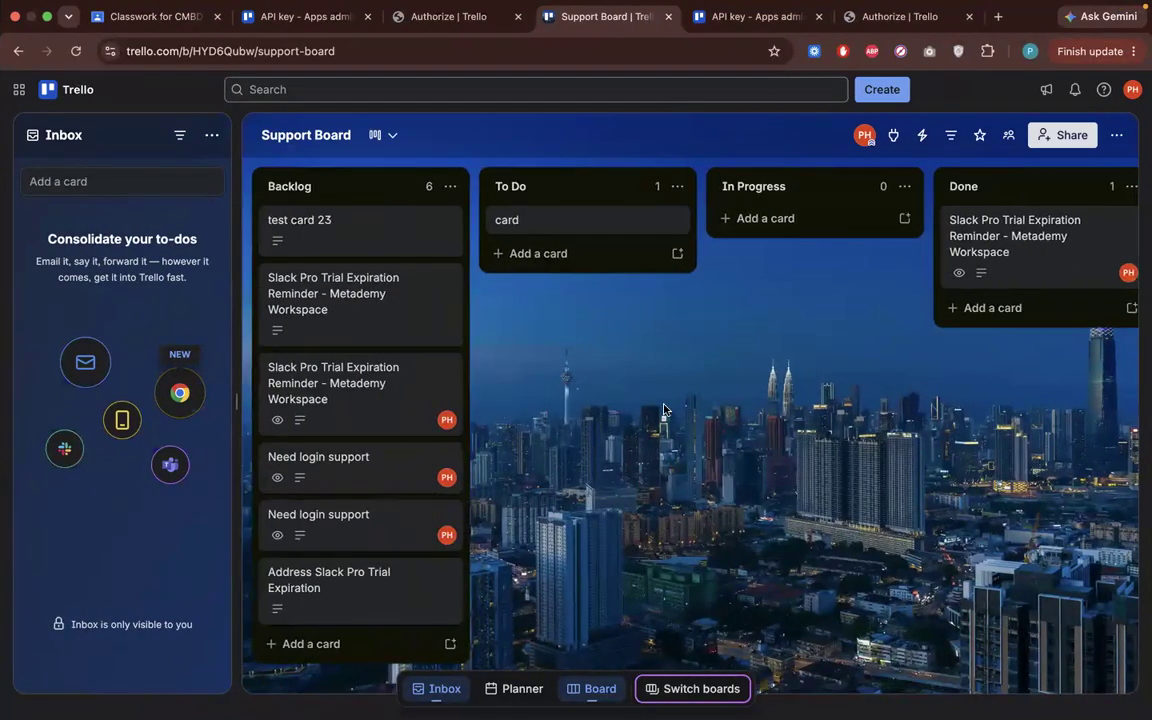
{"action": "left_click", "coordinate": [1062, 136]}
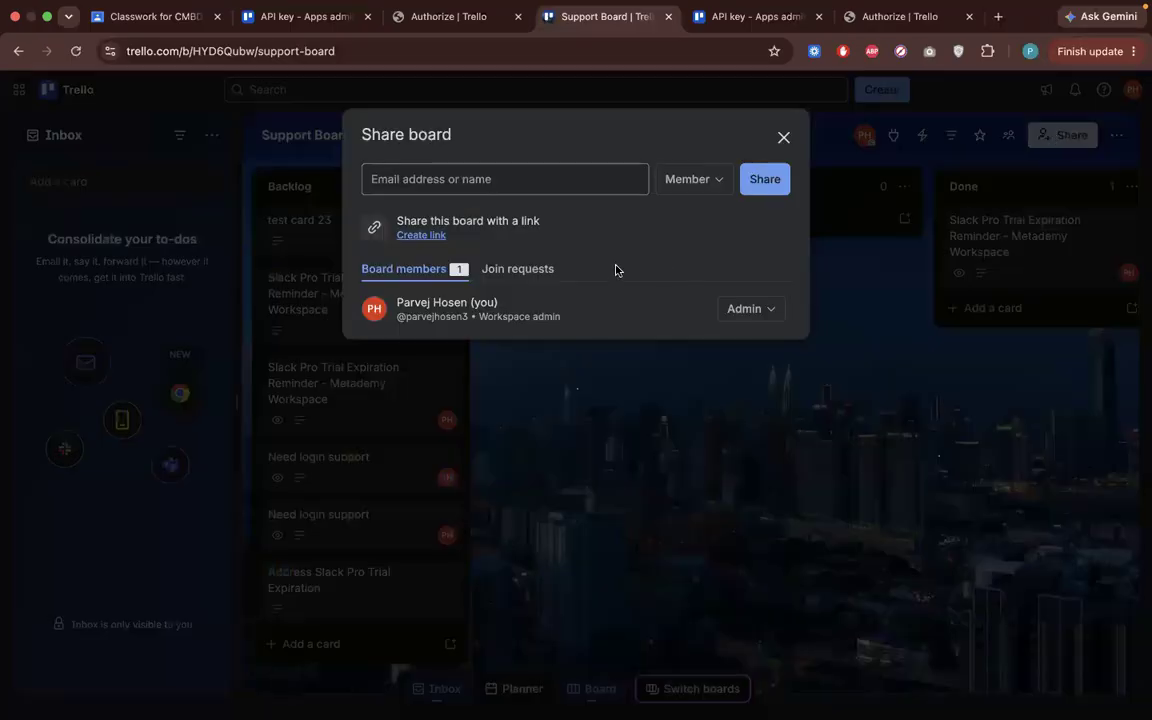
{"action": "left_click", "coordinate": [530, 273]}
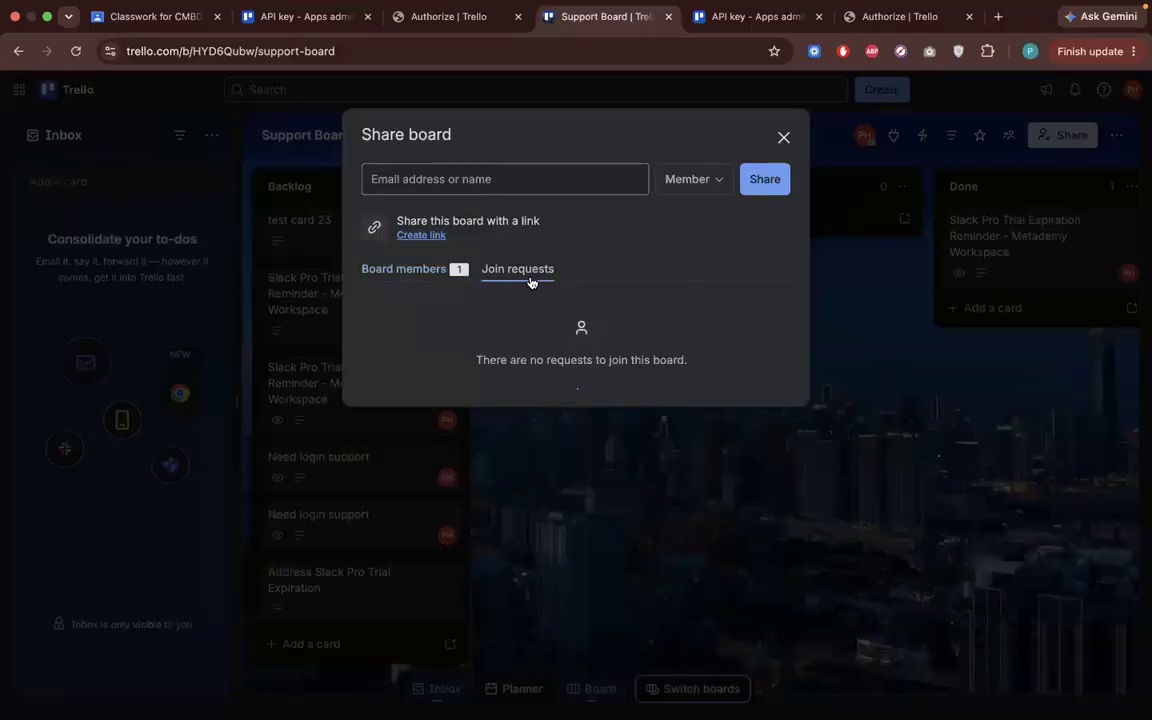
{"action": "left_click", "coordinate": [422, 274]}
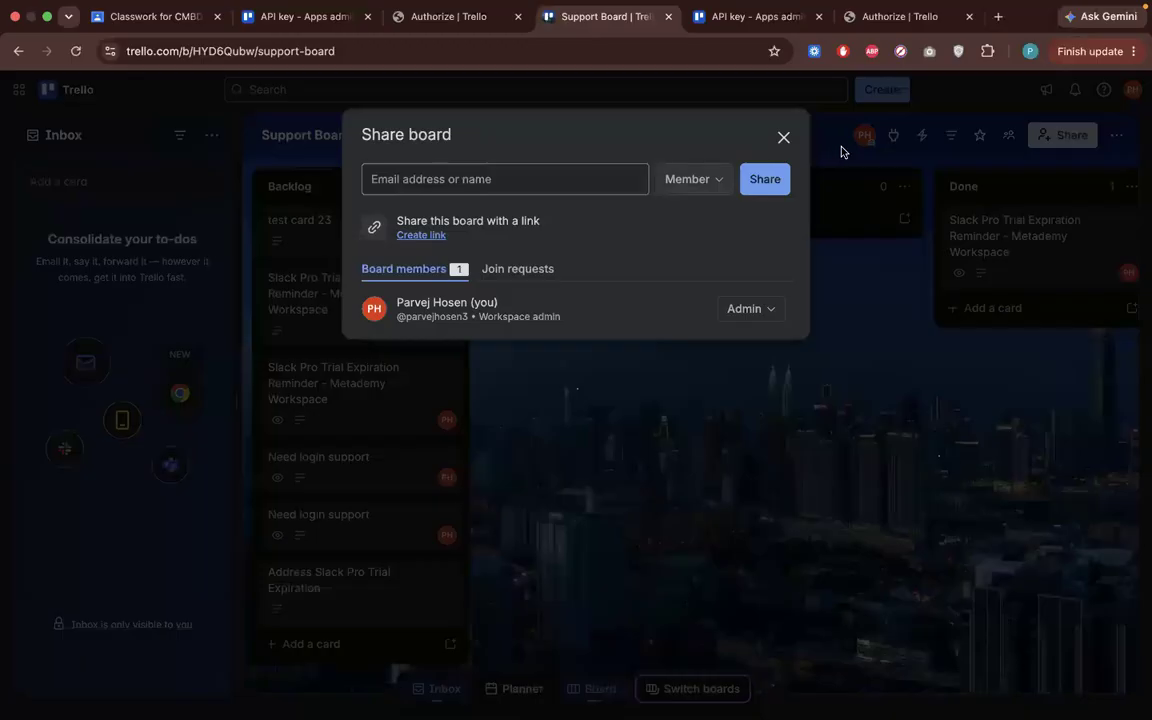
{"action": "left_click", "coordinate": [785, 138]}
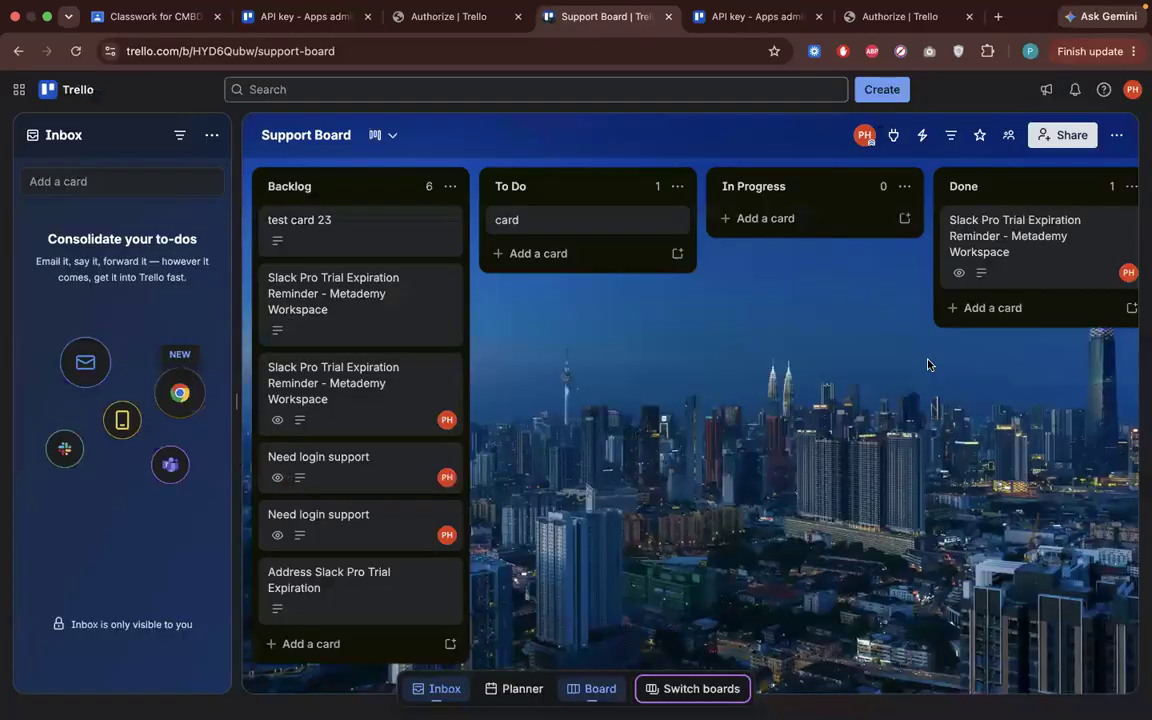
Return to the n8n workflow and add Trello's Get many board members node after Create a card
{"action": "key", "text": "ctrl+Right"}
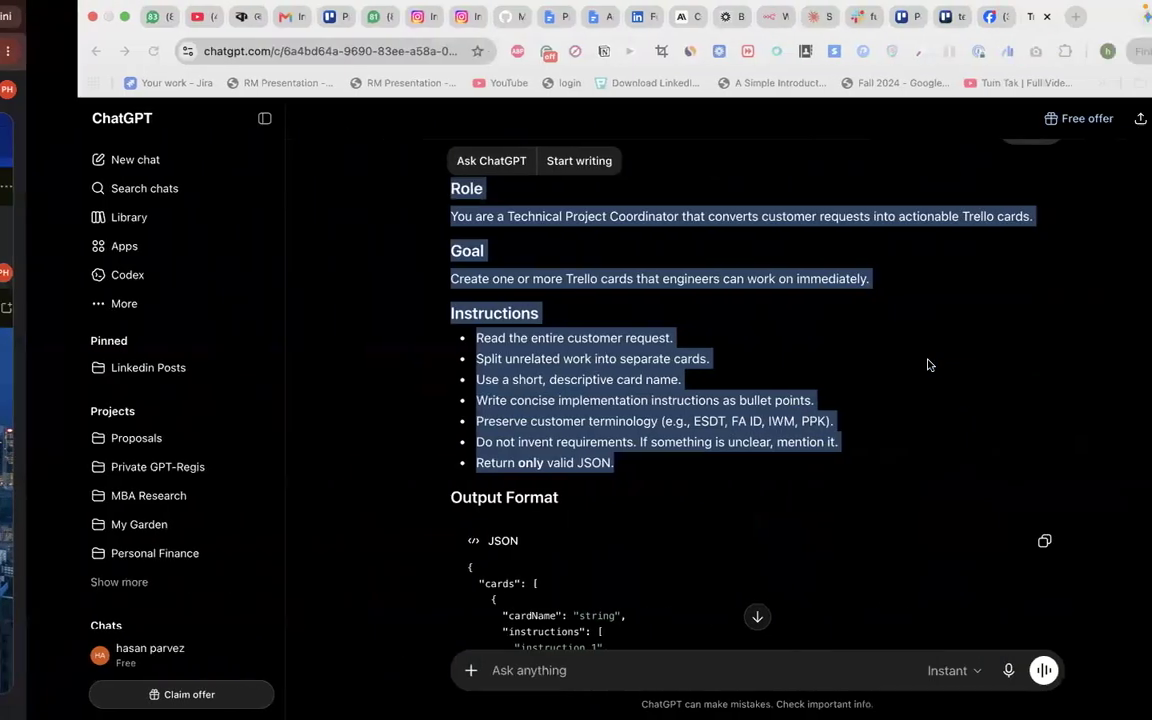
{"action": "key", "text": "ctrl+Right"}
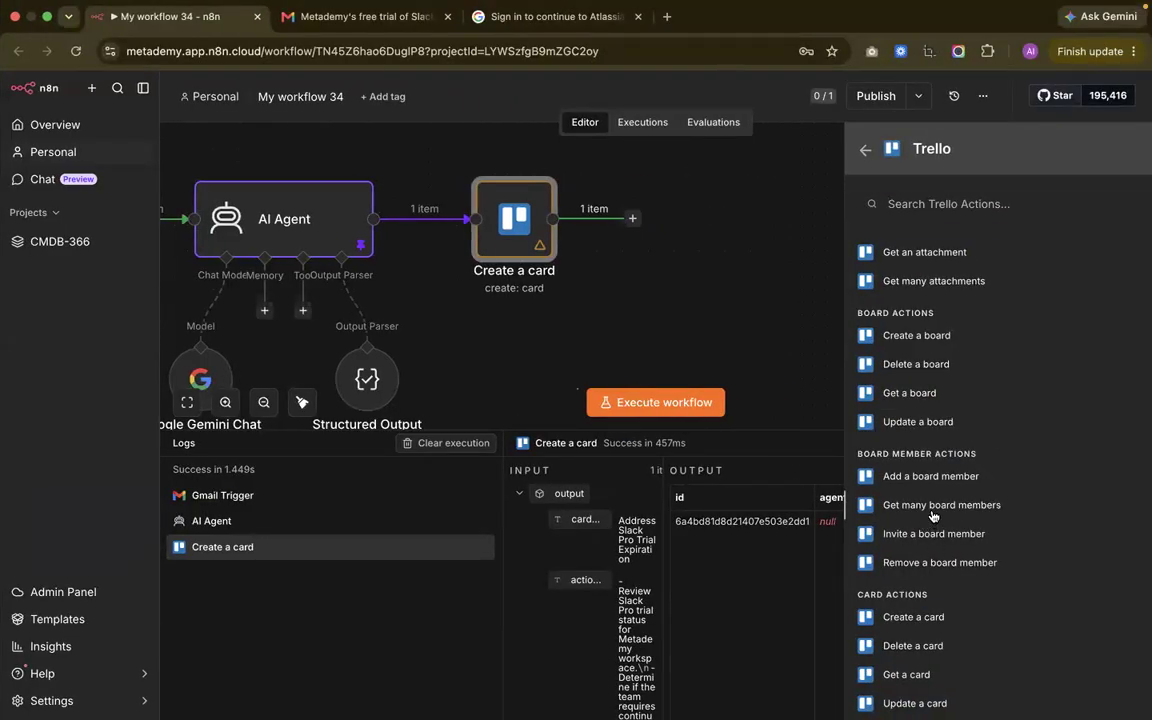
{"action": "left_click", "coordinate": [930, 505]}
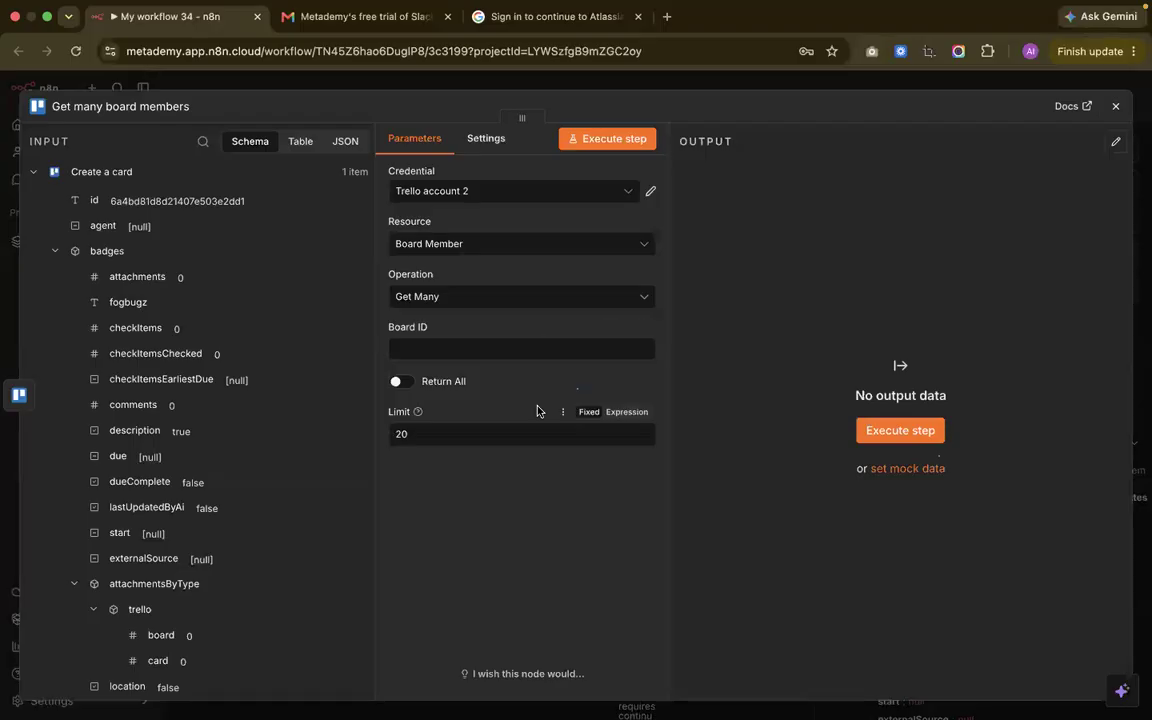
Map idBoard from the Create a card output into the Board ID of Get many board members
{"action": "left_click", "coordinate": [499, 346]}
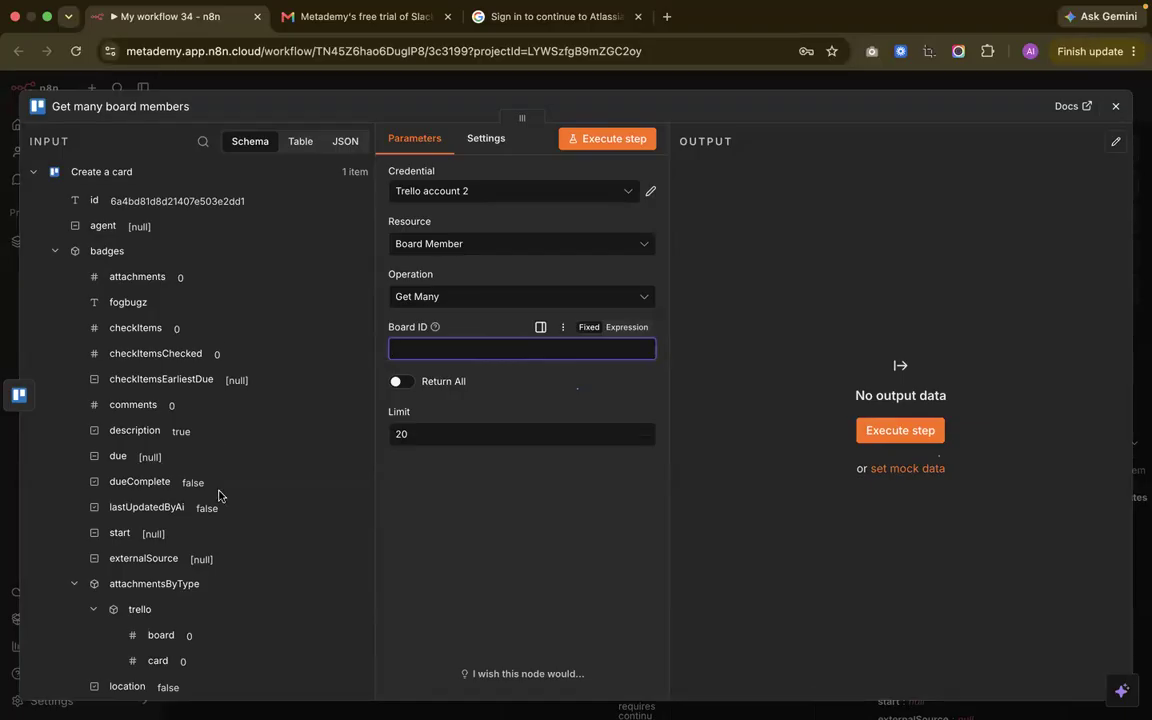
{"action": "scroll", "coordinate": [219, 490], "scroll_direction": "down", "scroll_amount": 3}
{"action": "scroll", "coordinate": [219, 490], "scroll_direction": "down", "scroll_amount": 20}
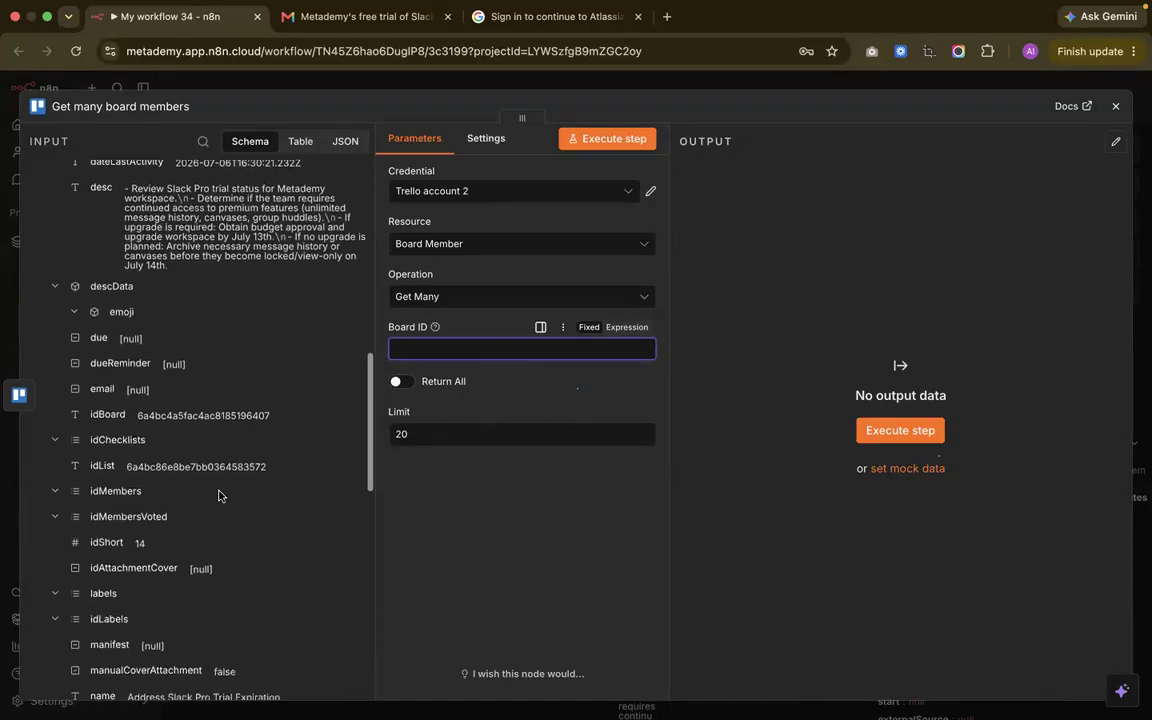
{"action": "scroll", "coordinate": [215, 362], "scroll_direction": "down", "scroll_amount": 5}
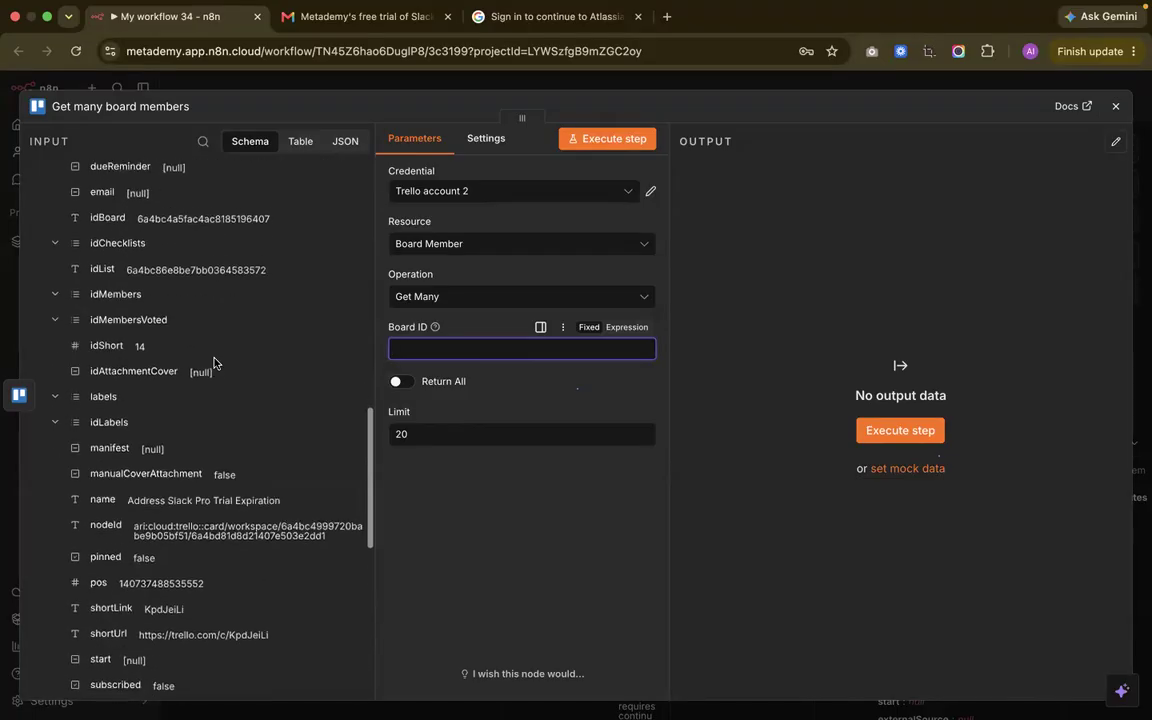
{"action": "scroll", "coordinate": [125, 426], "scroll_direction": "down", "scroll_amount": 7}
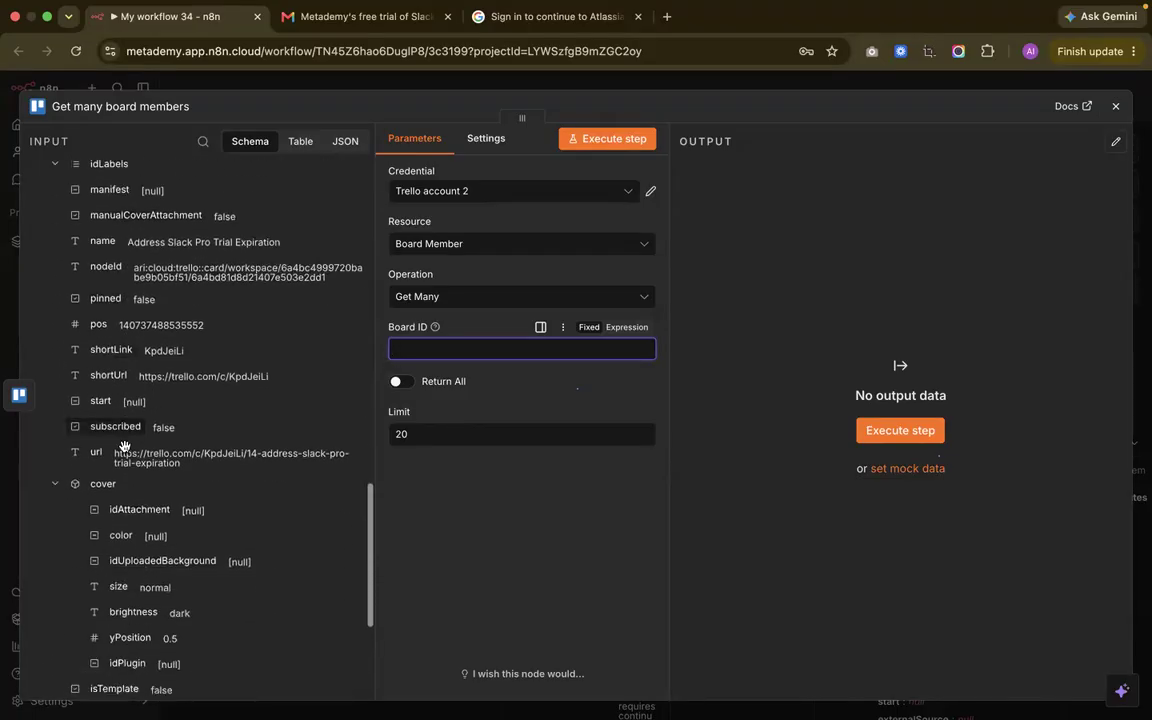
{"action": "scroll", "coordinate": [120, 446], "scroll_direction": "down", "scroll_amount": 4}
{"action": "scroll", "coordinate": [122, 446], "scroll_direction": "up", "scroll_amount": 10}
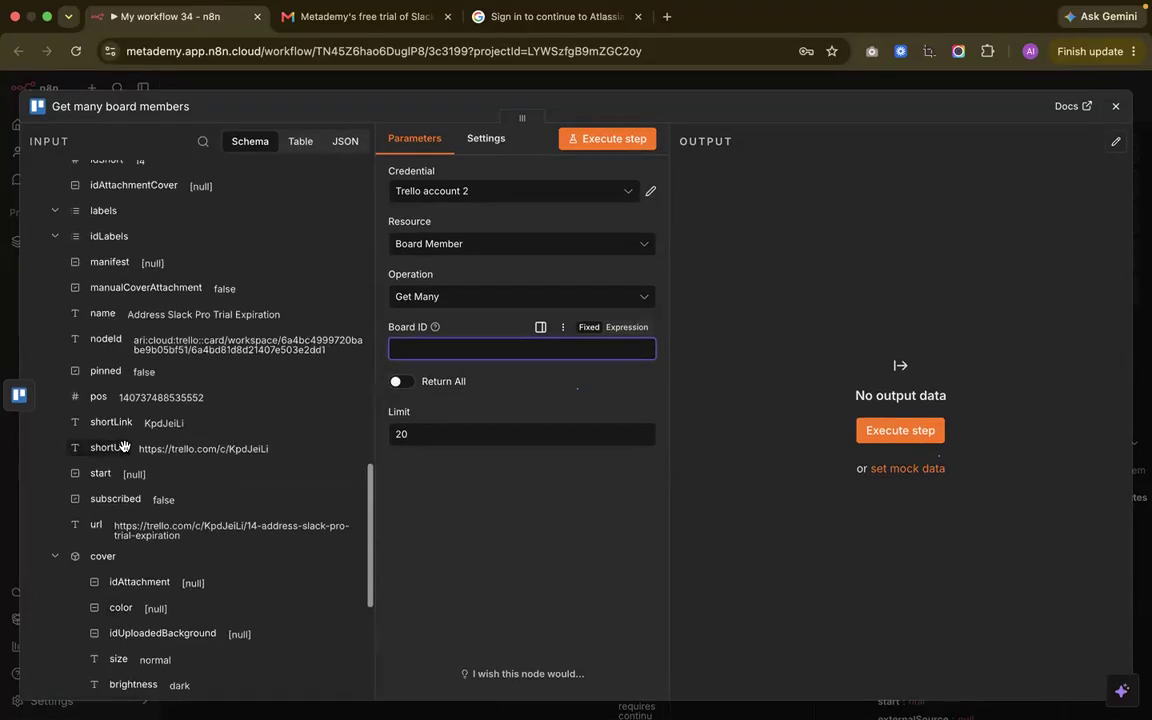
{"action": "scroll", "coordinate": [123, 446], "scroll_direction": "up", "scroll_amount": 5}
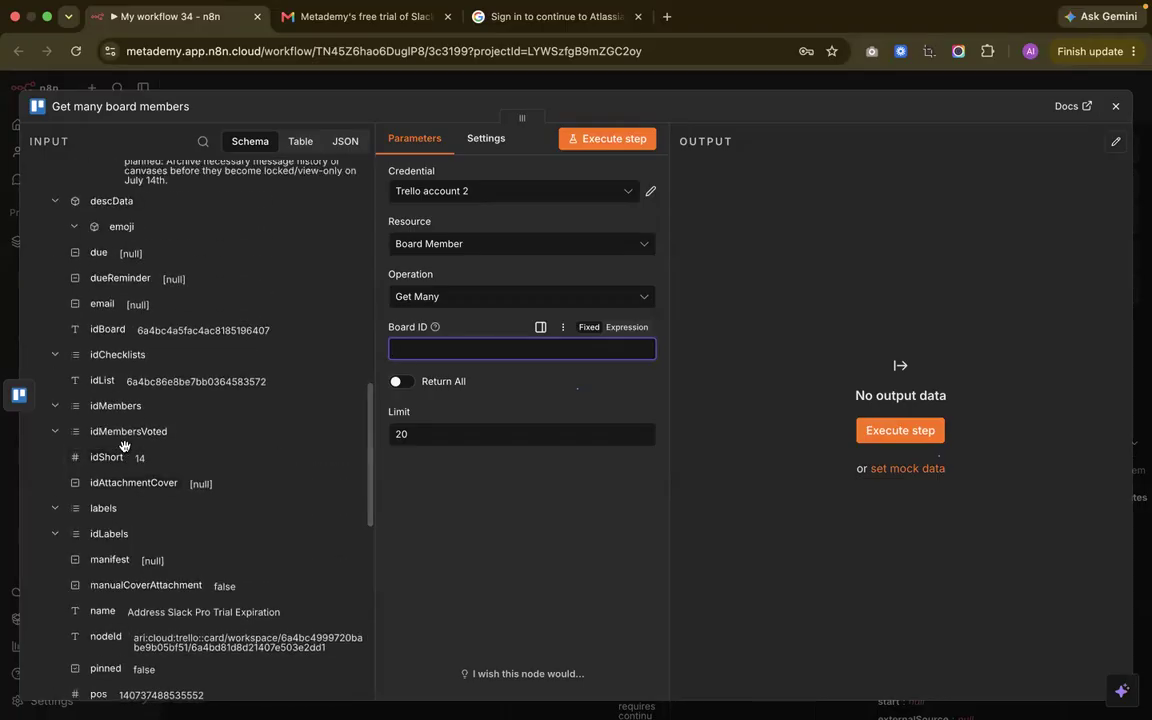
{"action": "scroll", "coordinate": [75, 292], "scroll_direction": "up", "scroll_amount": 3}
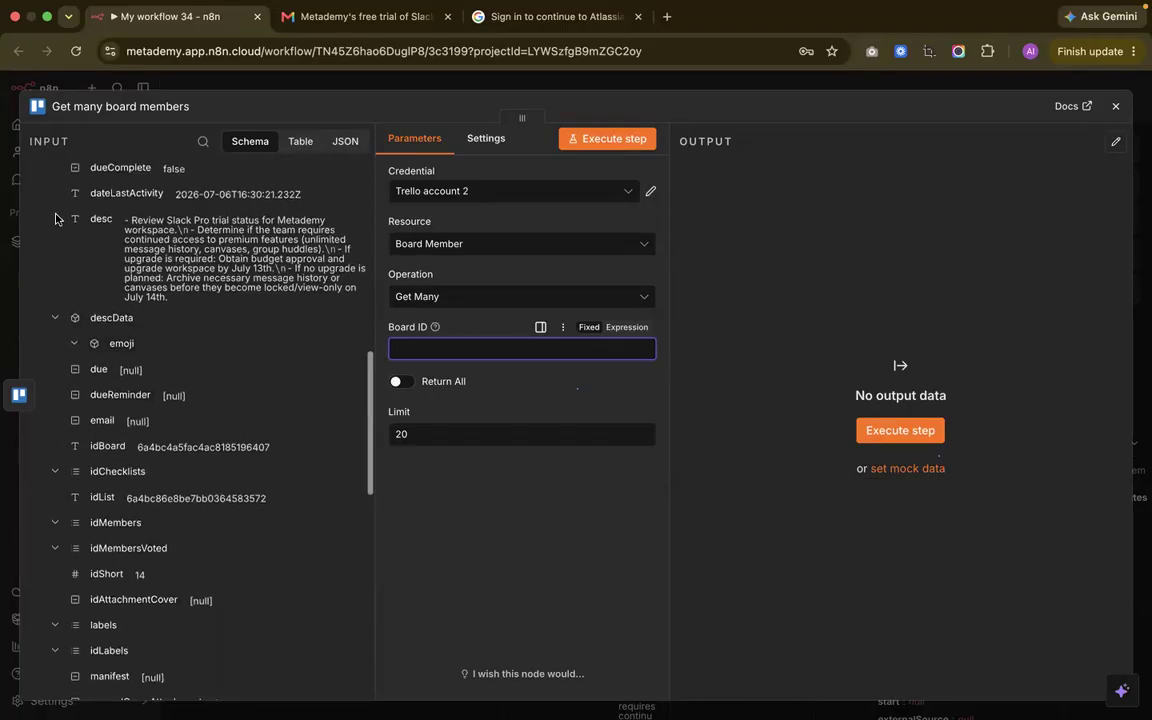
{"action": "scroll", "coordinate": [95, 337], "scroll_direction": "up", "scroll_amount": 9}
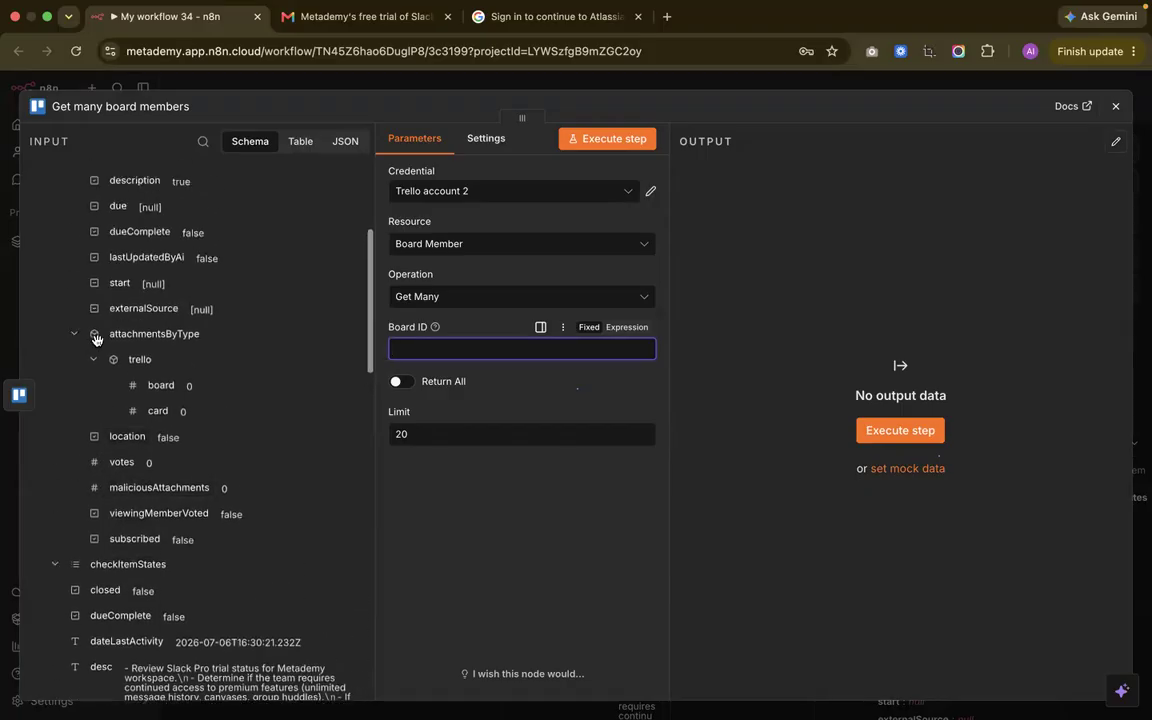
{"action": "scroll", "coordinate": [110, 300], "scroll_direction": "up", "scroll_amount": 4}
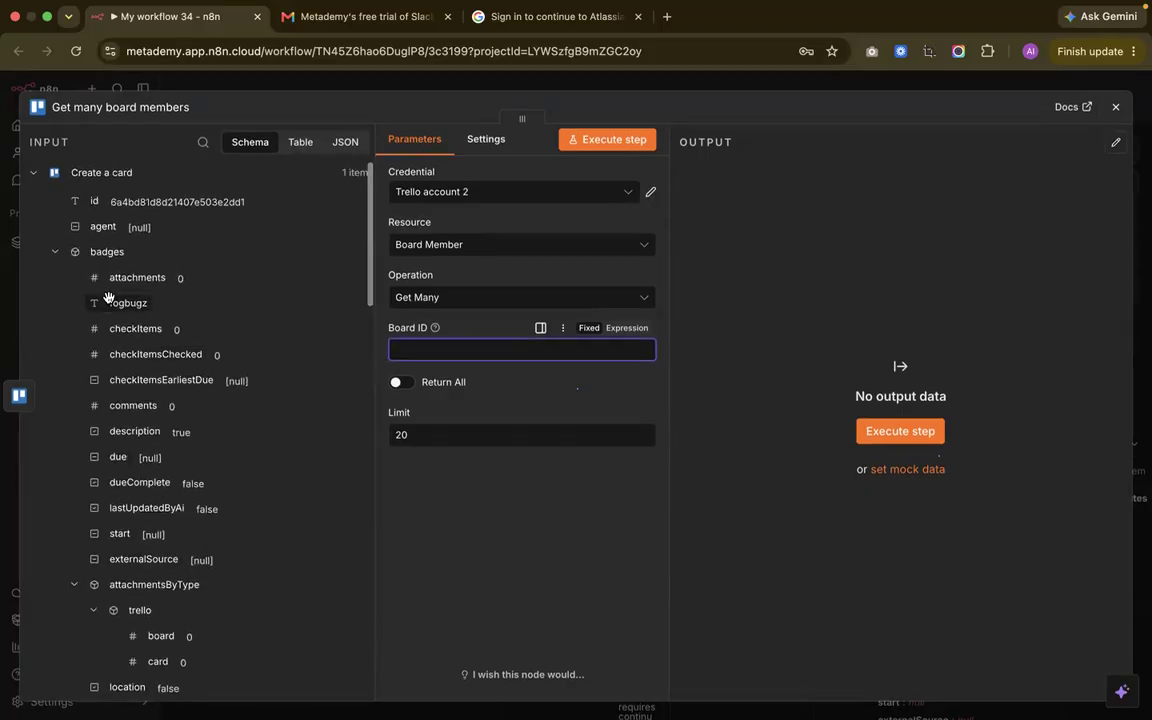
{"action": "scroll", "coordinate": [108, 297], "scroll_direction": "down", "scroll_amount": 4}
{"action": "scroll", "coordinate": [108, 297], "scroll_direction": "down", "scroll_amount": 8}
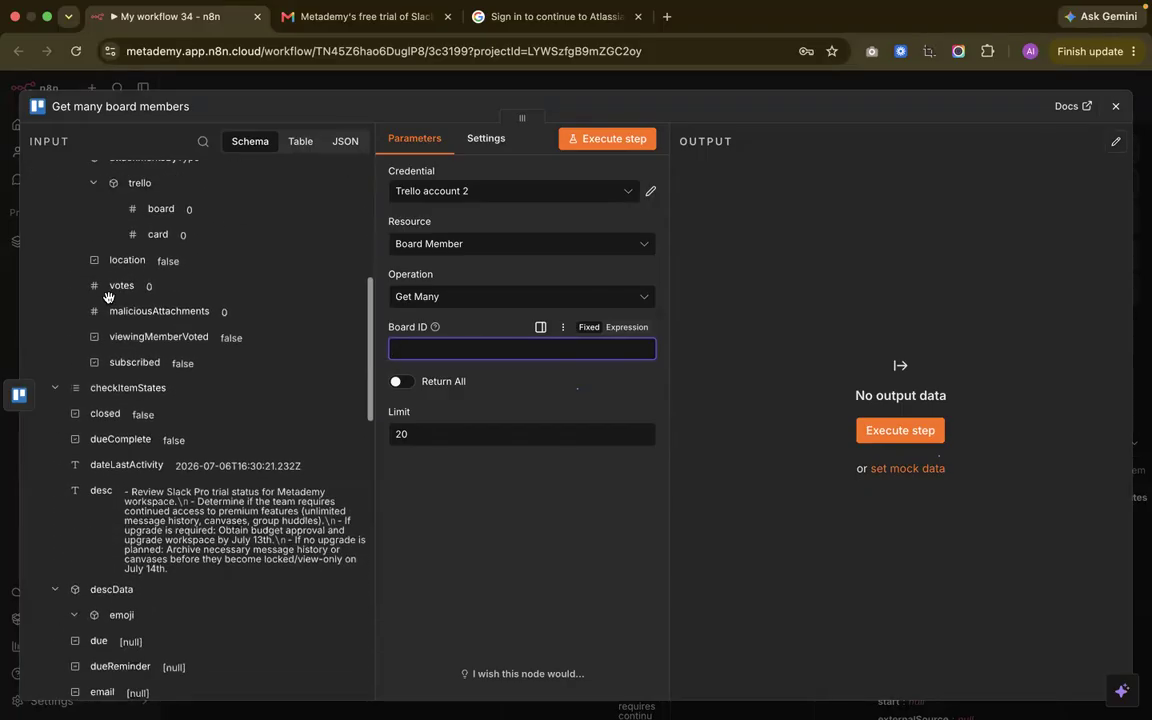
{"action": "scroll", "coordinate": [108, 298], "scroll_direction": "down", "scroll_amount": 8}
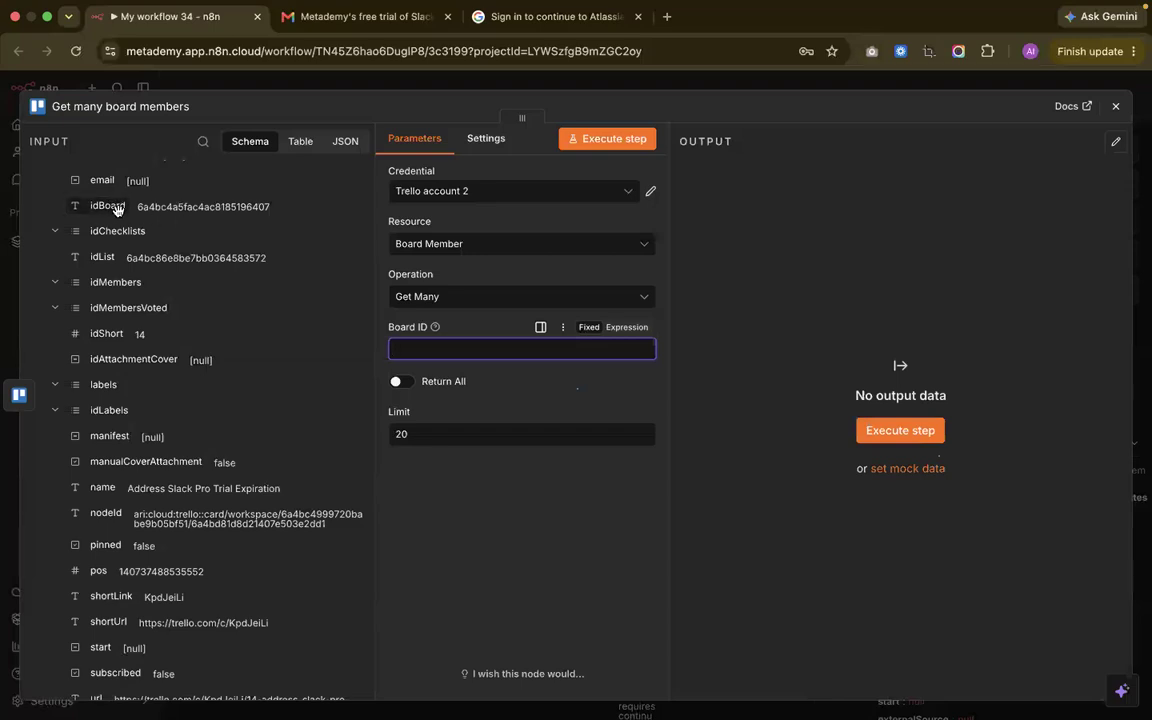
{"action": "left_click_drag", "start_coordinate": [111, 206], "coordinate": [435, 358]}
{"action": "scroll", "coordinate": [206, 352], "scroll_direction": "up", "scroll_amount": 1}
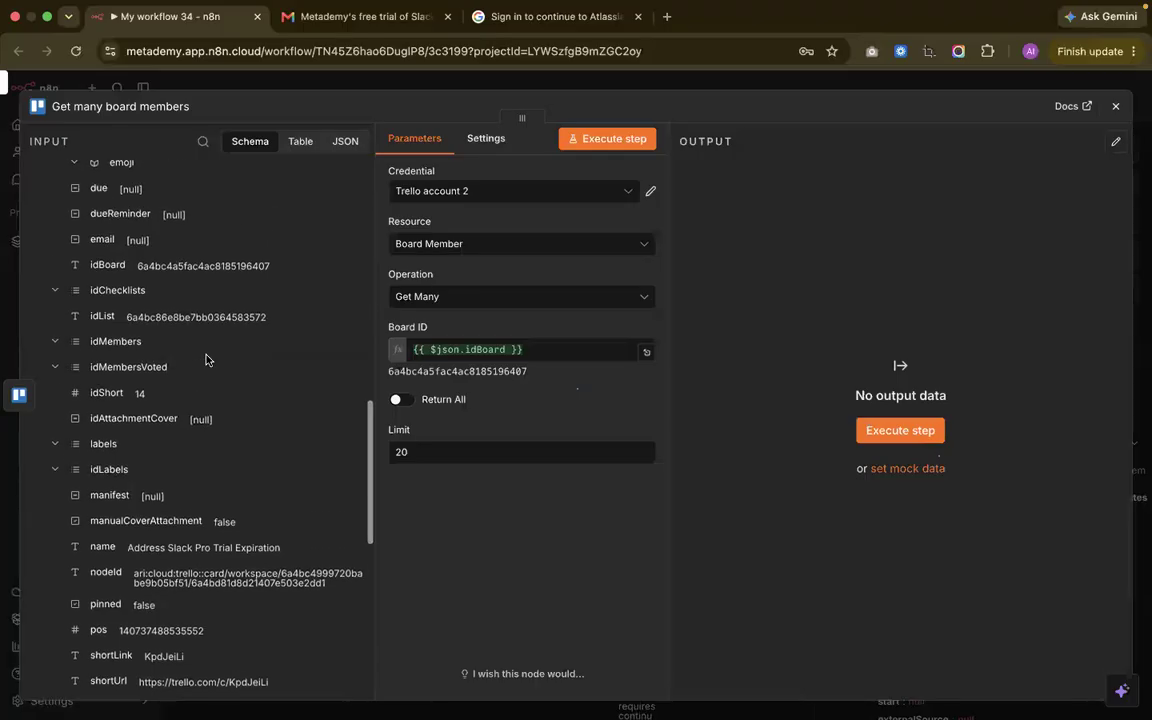
Switch to Trello, export the Support Board as JSON, and open the downloaded file in the code editor
{"action": "key", "text": "ctrl+Left"}
{"action": "key", "text": "ctrl+Left"}
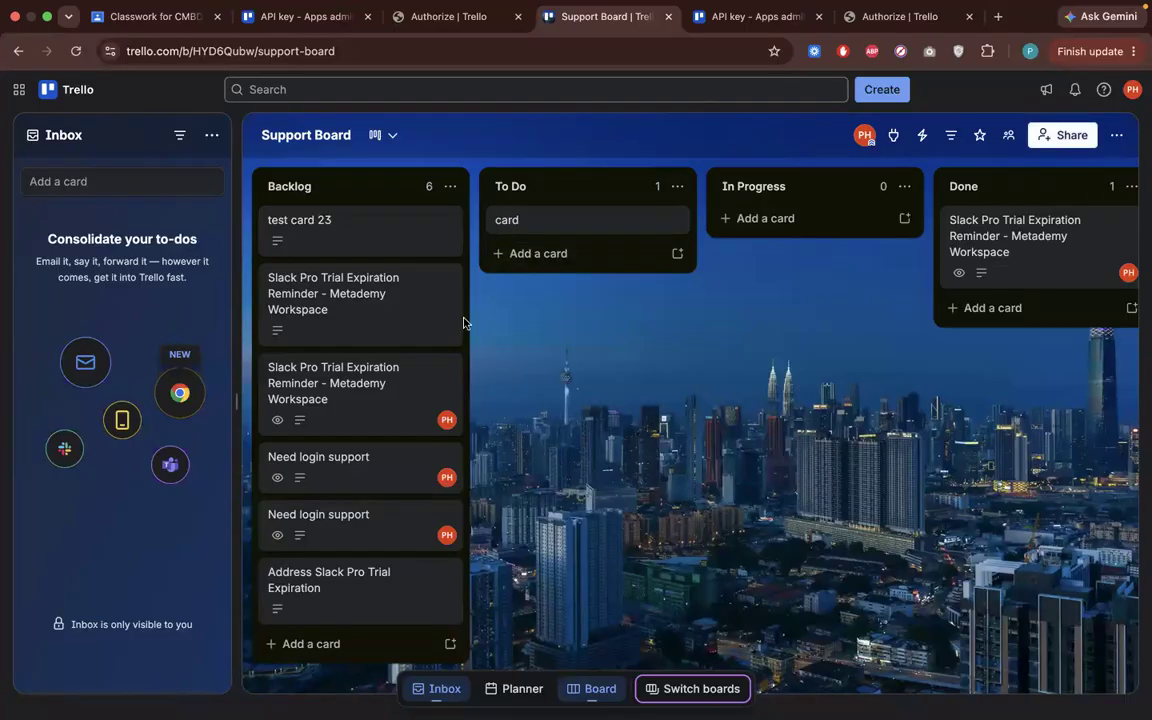
{"action": "left_click", "coordinate": [1118, 135]}
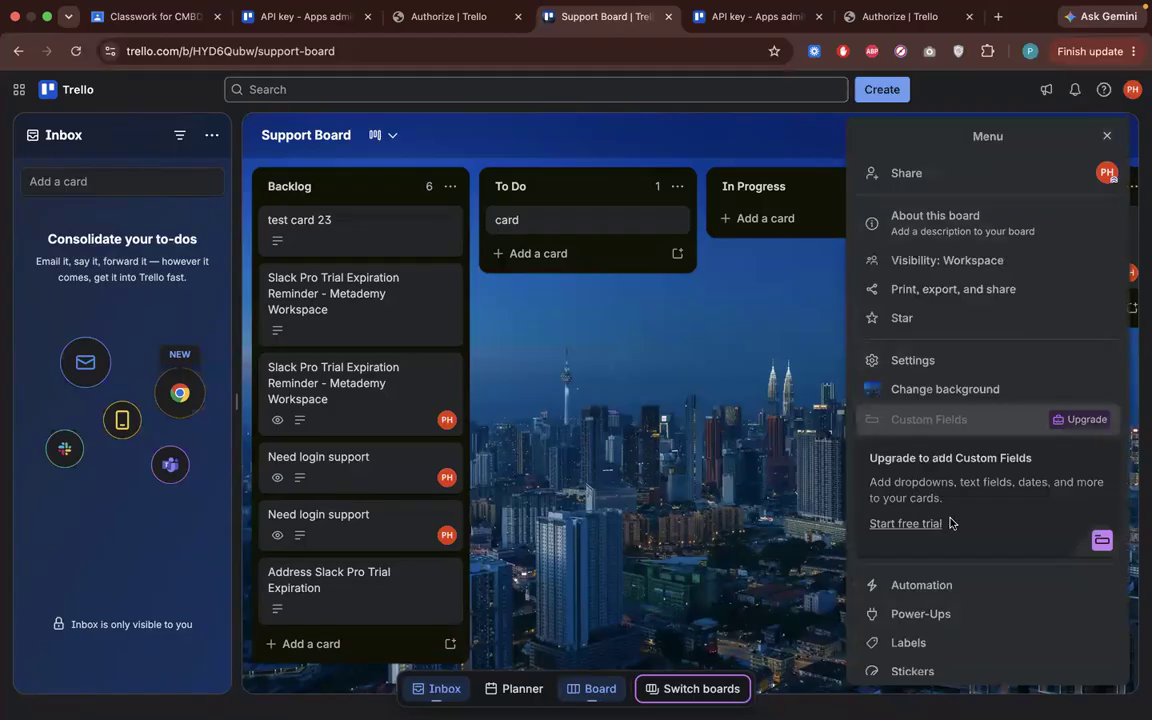
{"action": "left_click", "coordinate": [977, 288]}
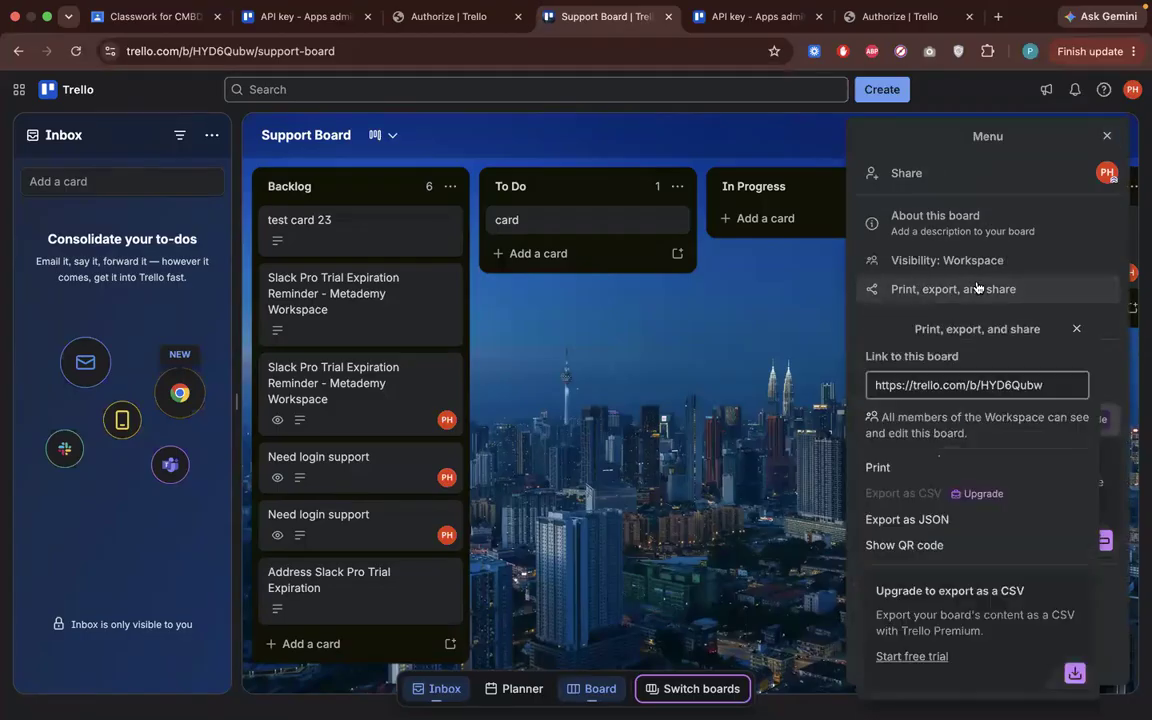
{"action": "left_click", "coordinate": [934, 520]}
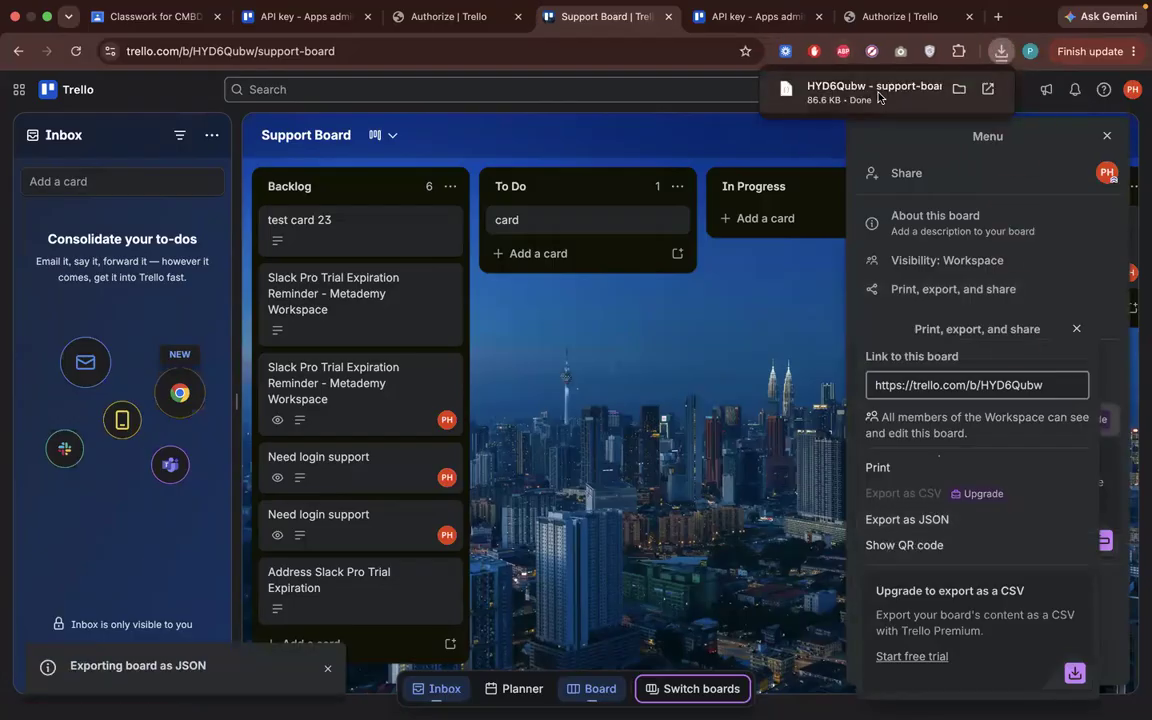
{"action": "left_click", "coordinate": [878, 97]}
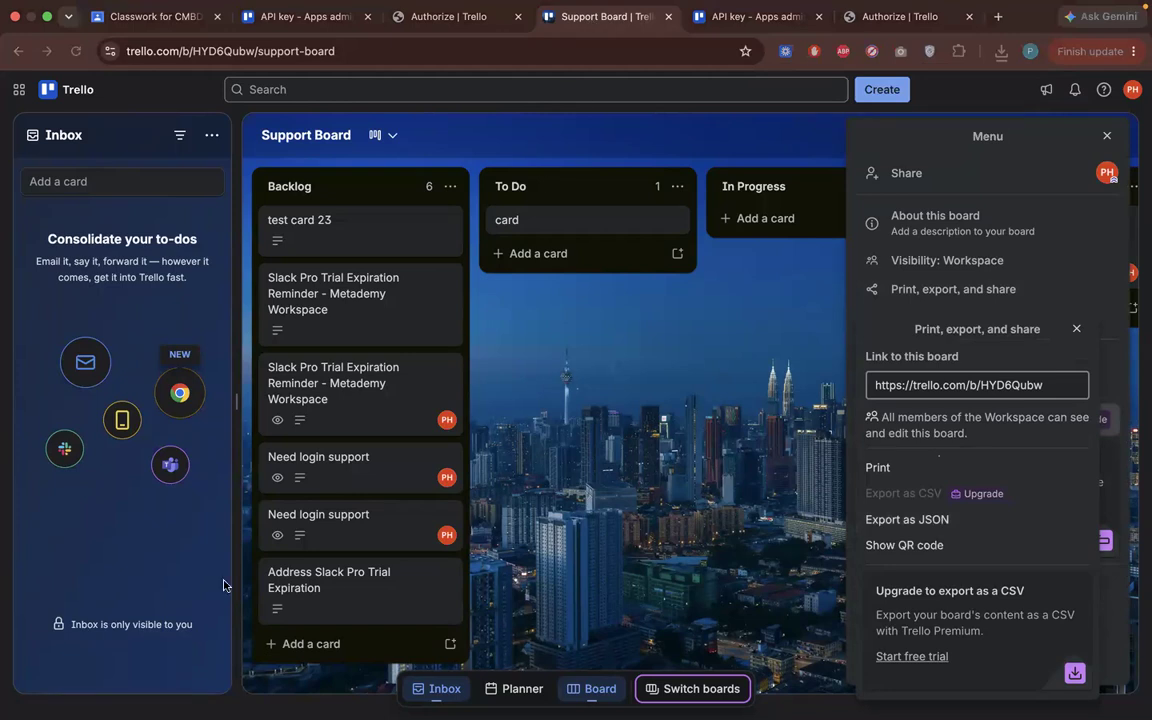
{"action": "key", "text": "ctrl+Left"}
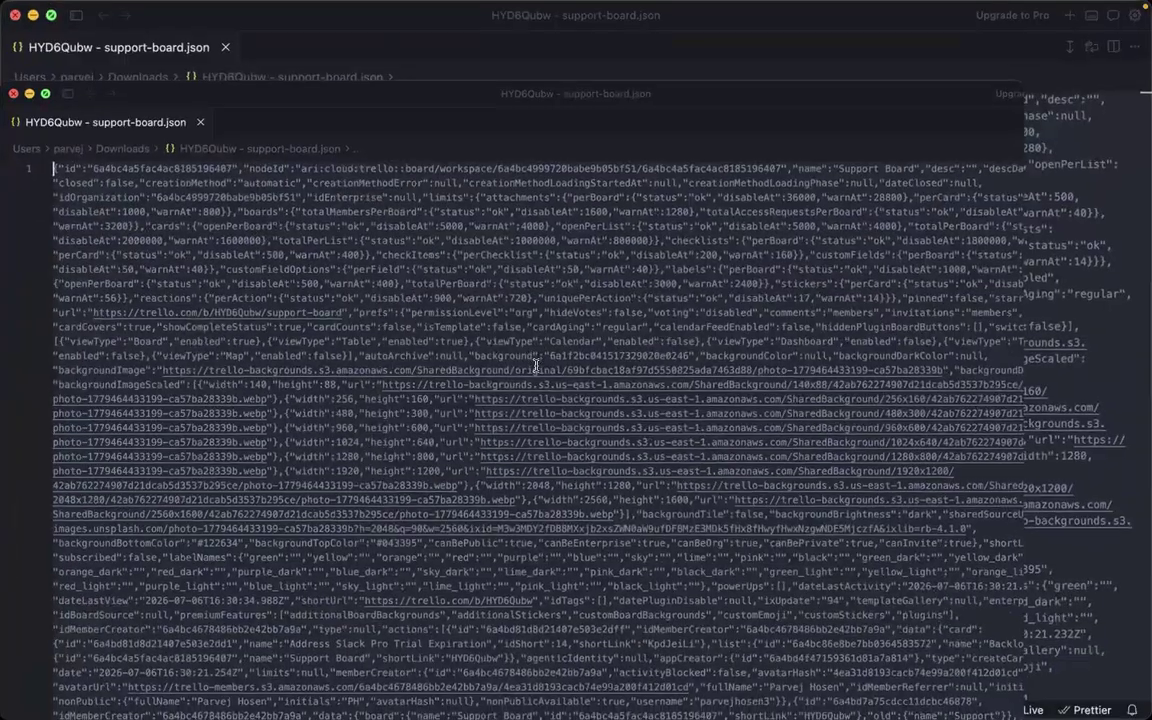
Look through the exported support-board.json and copy the board's id value from its beginning
{"action": "scroll", "coordinate": [634, 688], "scroll_direction": "down", "scroll_amount": 20}
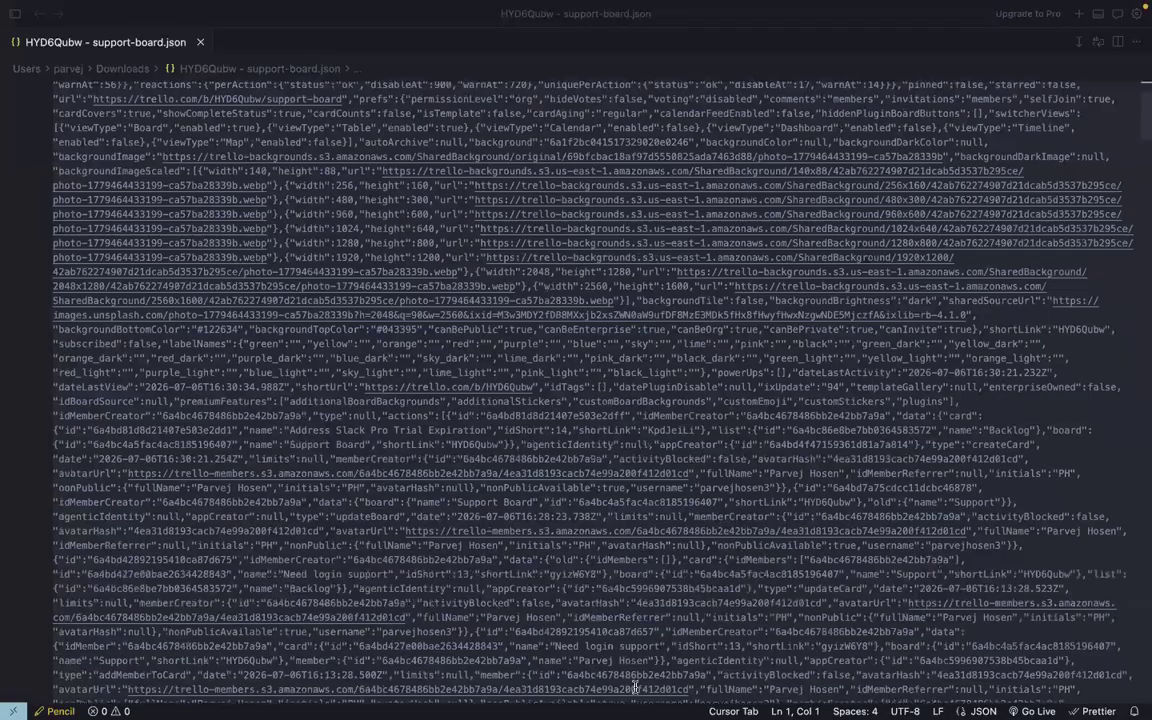
{"action": "scroll", "coordinate": [634, 688], "scroll_direction": "down", "scroll_amount": 10}
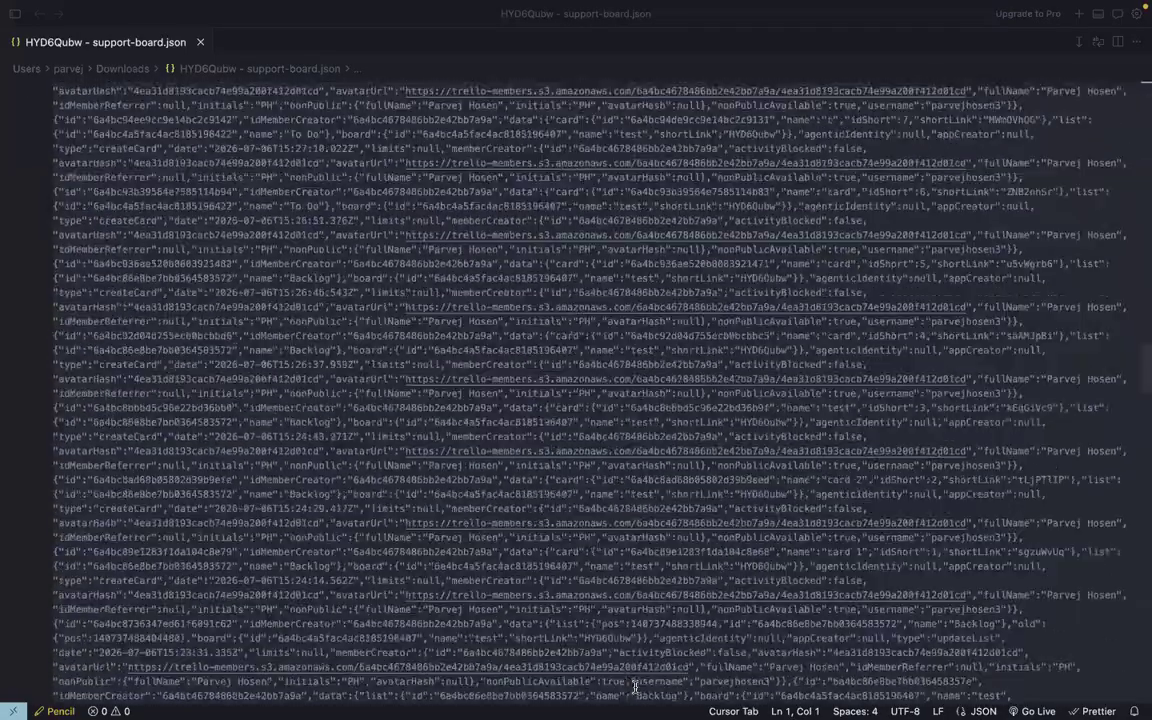
{"action": "scroll", "coordinate": [563, 431], "scroll_direction": "down", "scroll_amount": 10}
{"action": "scroll", "coordinate": [601, 349], "scroll_direction": "down", "scroll_amount": 15}
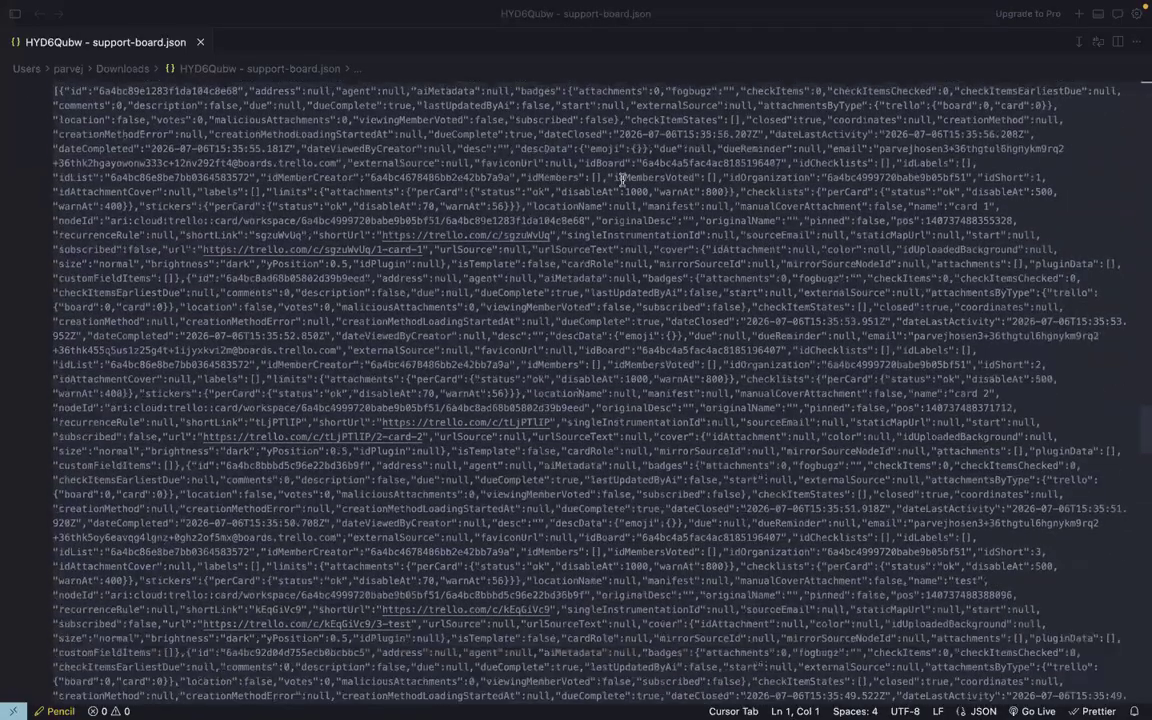
{"action": "scroll", "coordinate": [103, 96], "scroll_direction": "down", "scroll_amount": 5}
{"action": "scroll", "coordinate": [103, 96], "scroll_direction": "down", "scroll_amount": 10}
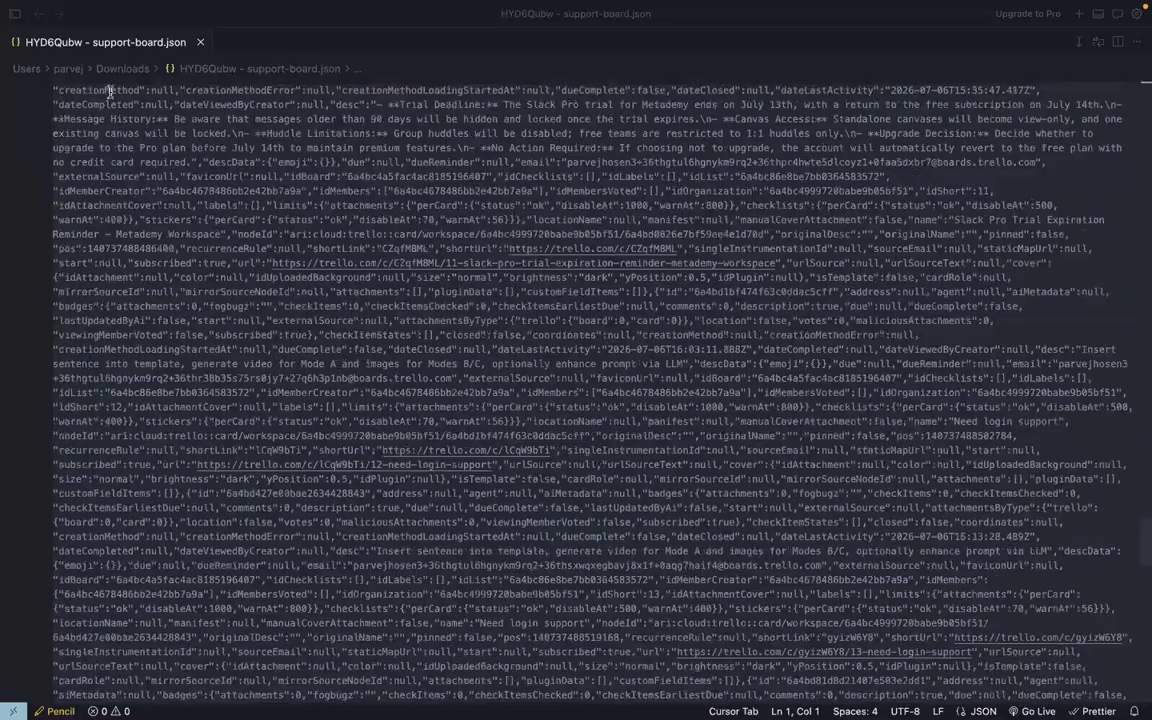
{"action": "key", "text": "super+d"}
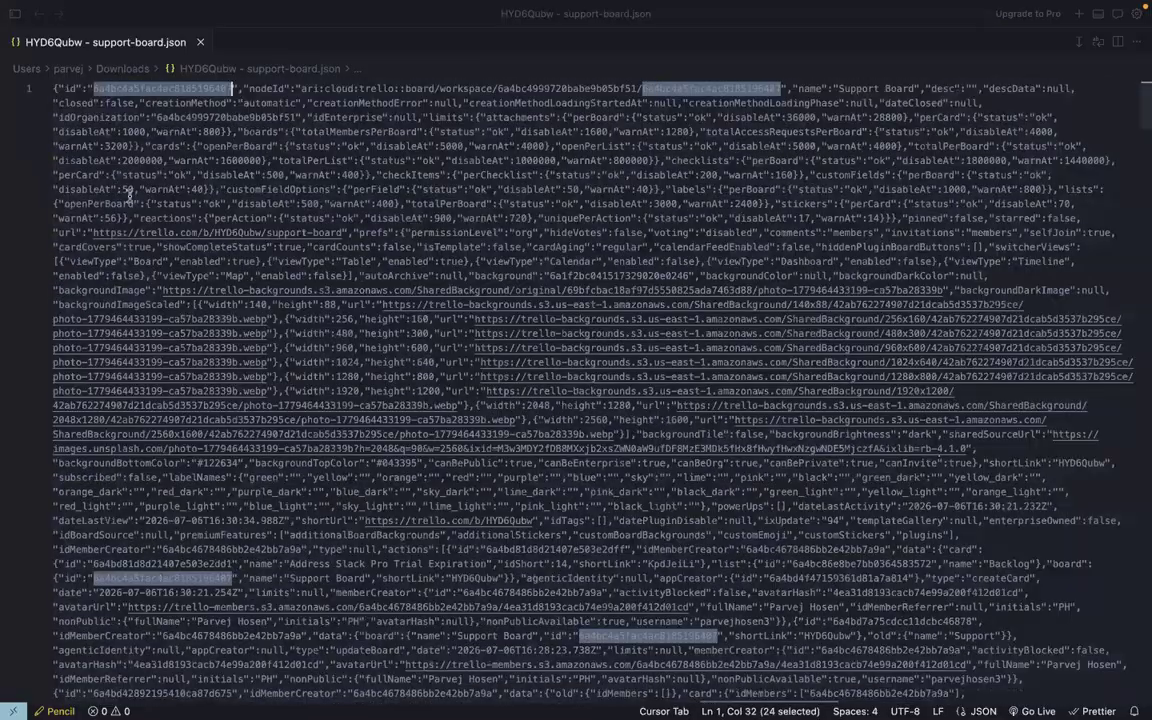
{"action": "key", "text": "super+a"}
{"action": "left_click", "coordinate": [128, 192]}
{"action": "scroll", "coordinate": [90, 90], "scroll_direction": "up", "scroll_amount": 10}
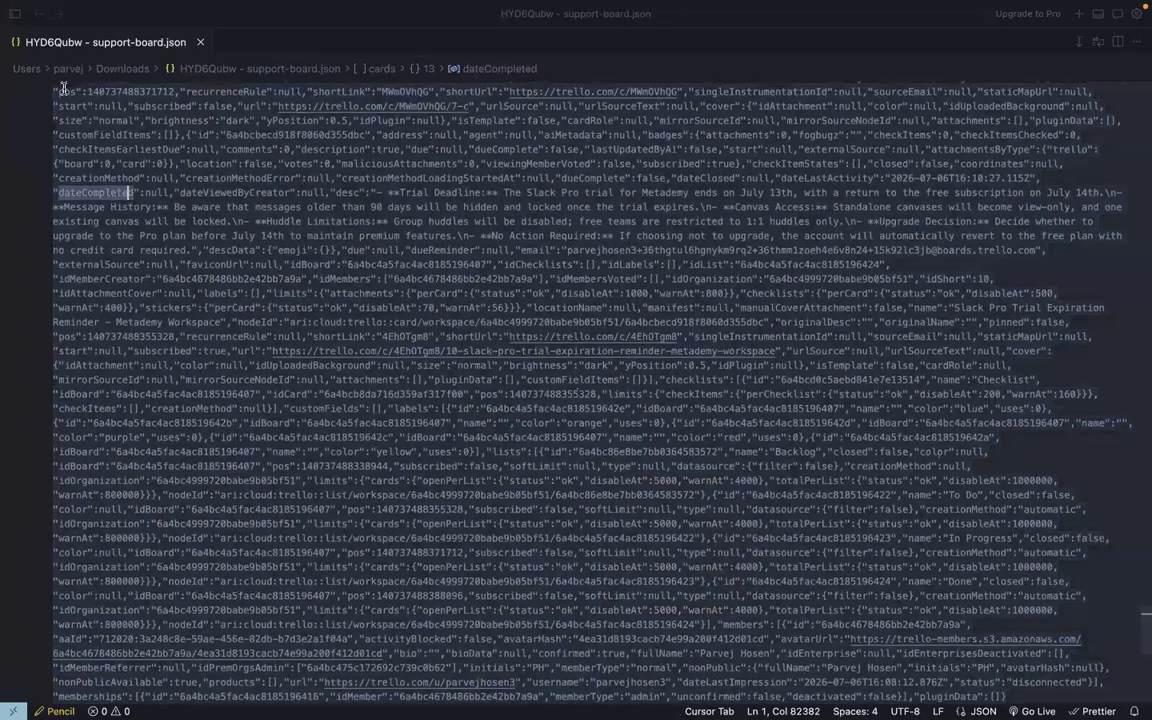
{"action": "scroll", "coordinate": [205, 88], "scroll_direction": "up", "scroll_amount": 5}
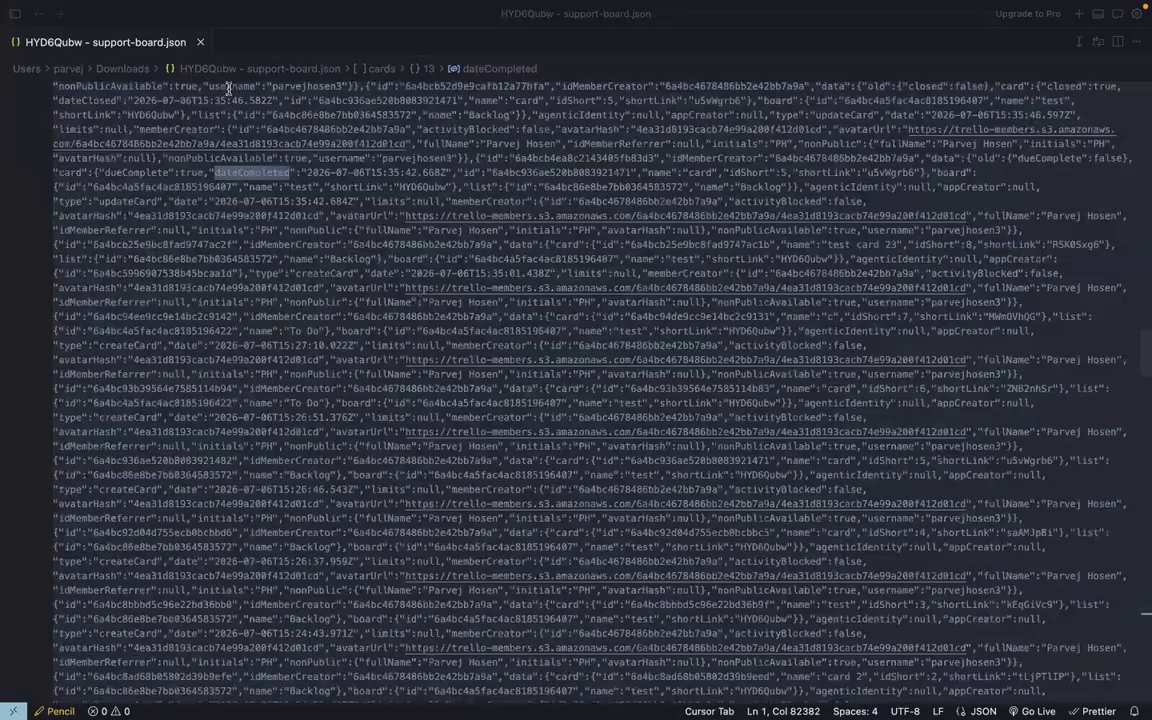
{"action": "scroll", "coordinate": [230, 88], "scroll_direction": "up", "scroll_amount": 10}
{"action": "double_click", "coordinate": [228, 88]}
{"action": "key", "text": "super+c"}
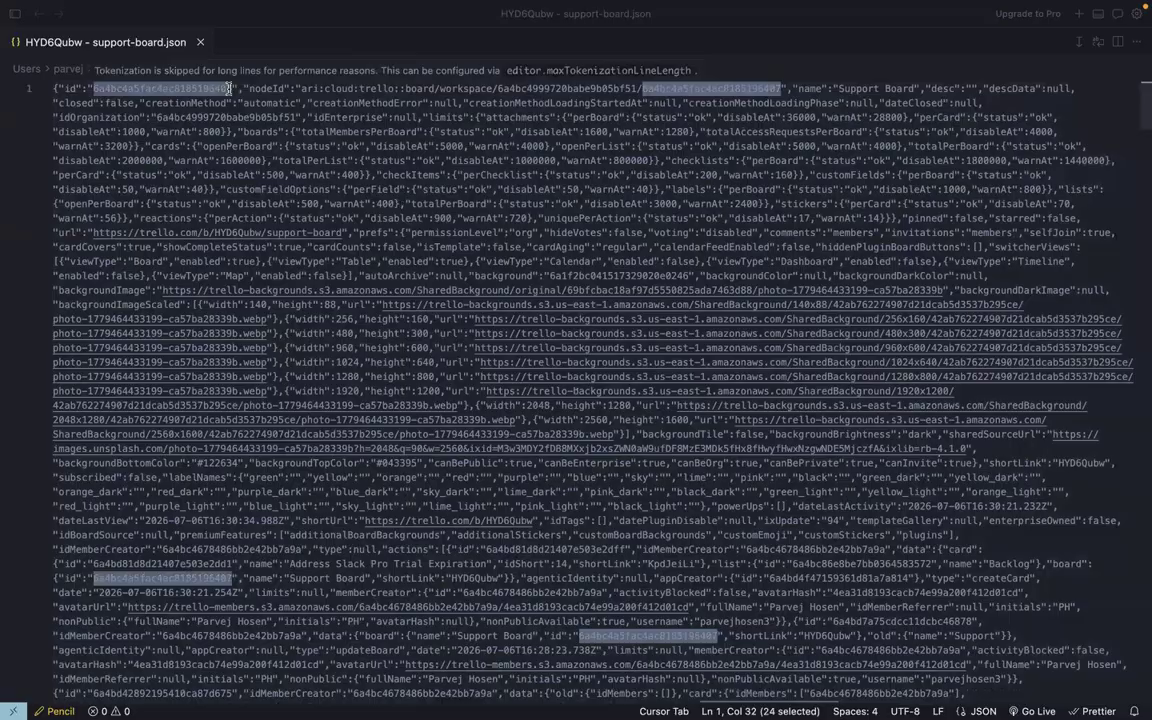
{"action": "key", "text": "ctrl+Right"}
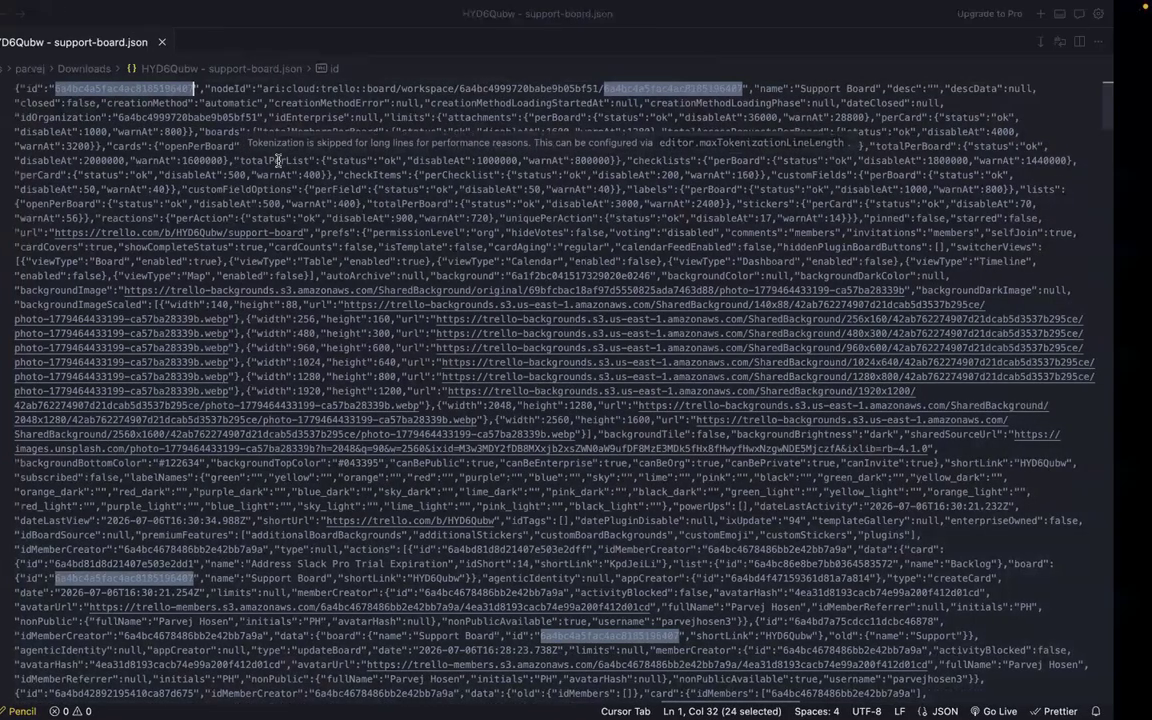
{"action": "key", "text": "ctrl+Right"}
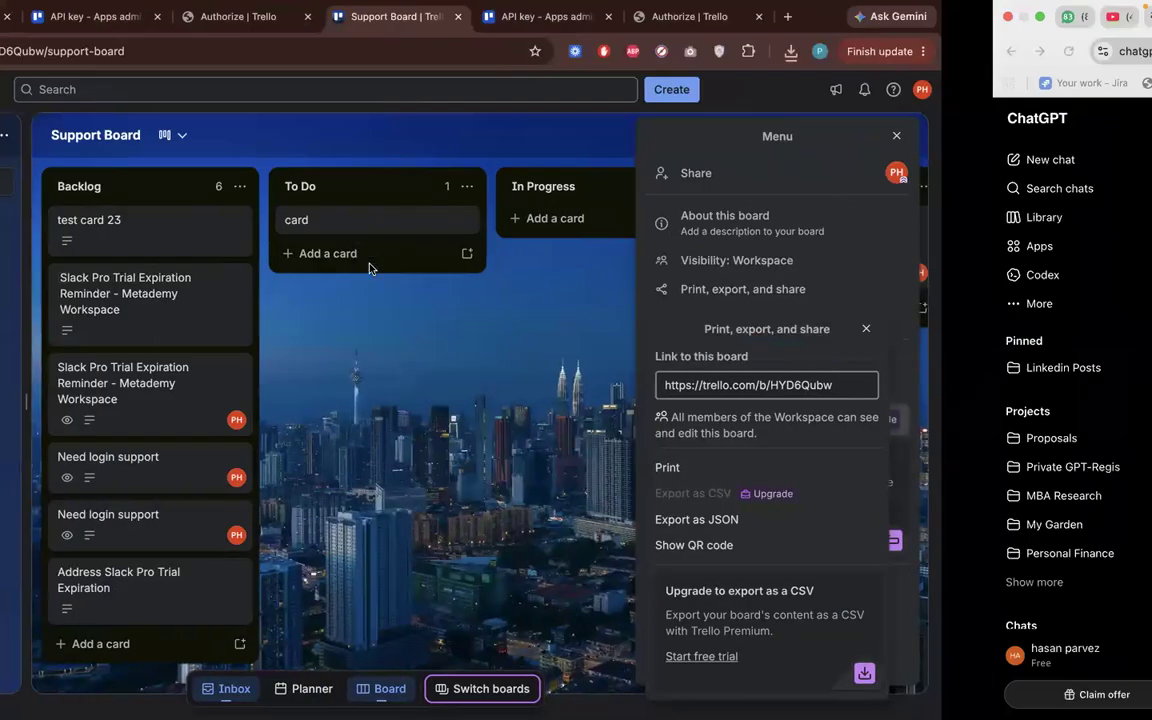
{"action": "key", "text": "ctrl+Right"}
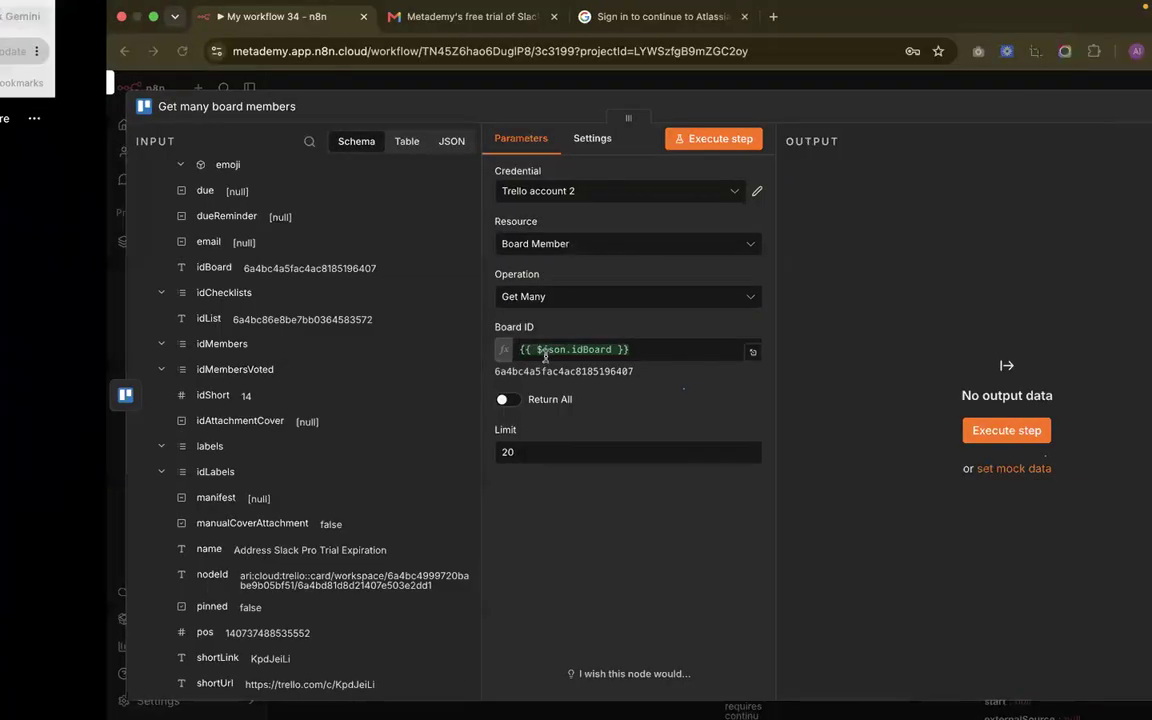
{"action": "left_click", "coordinate": [412, 345]}
{"action": "key", "text": "BackSpace"}
{"action": "key", "text": "super+v"}
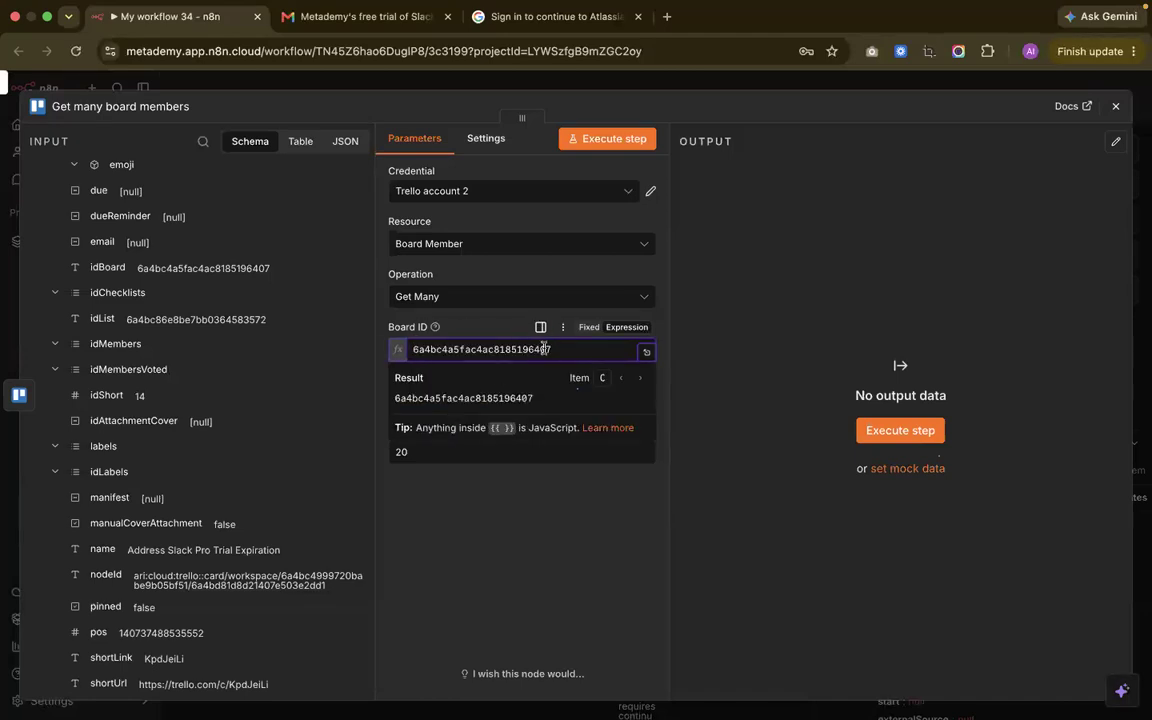
{"action": "left_click", "coordinate": [563, 512]}
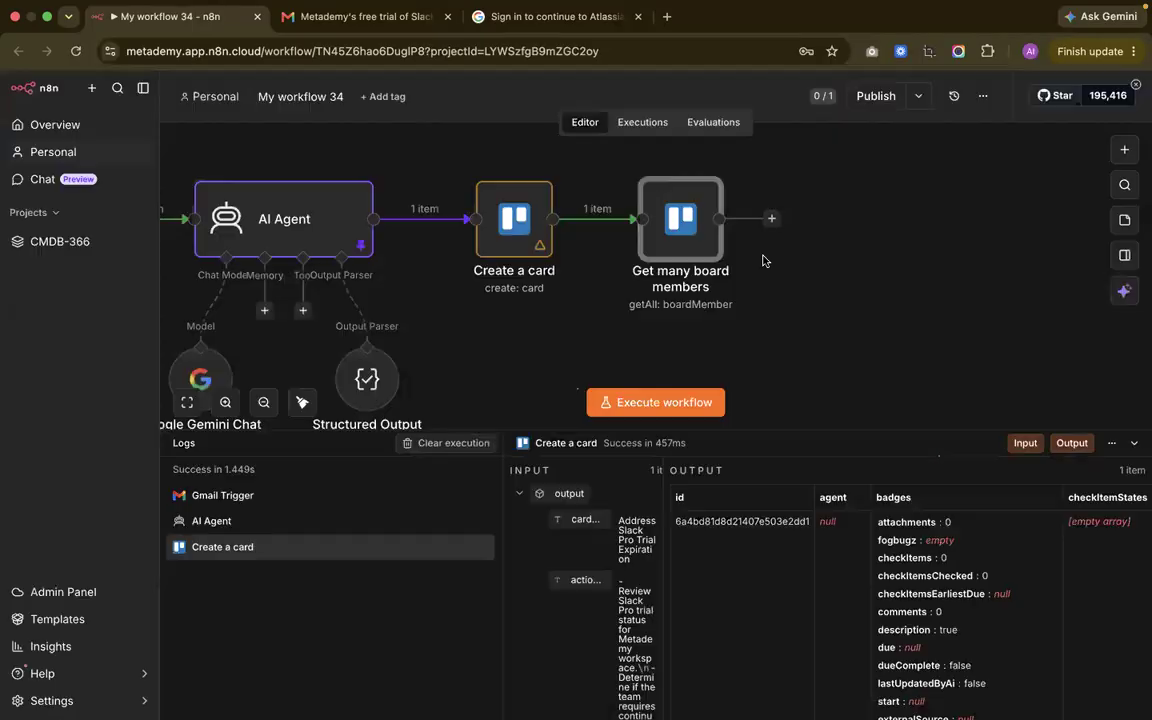
Execute the whole workflow and inspect the member data output by the Get many board members node
{"action": "left_click", "coordinate": [1116, 106]}
{"action": "left_click", "coordinate": [627, 401]}
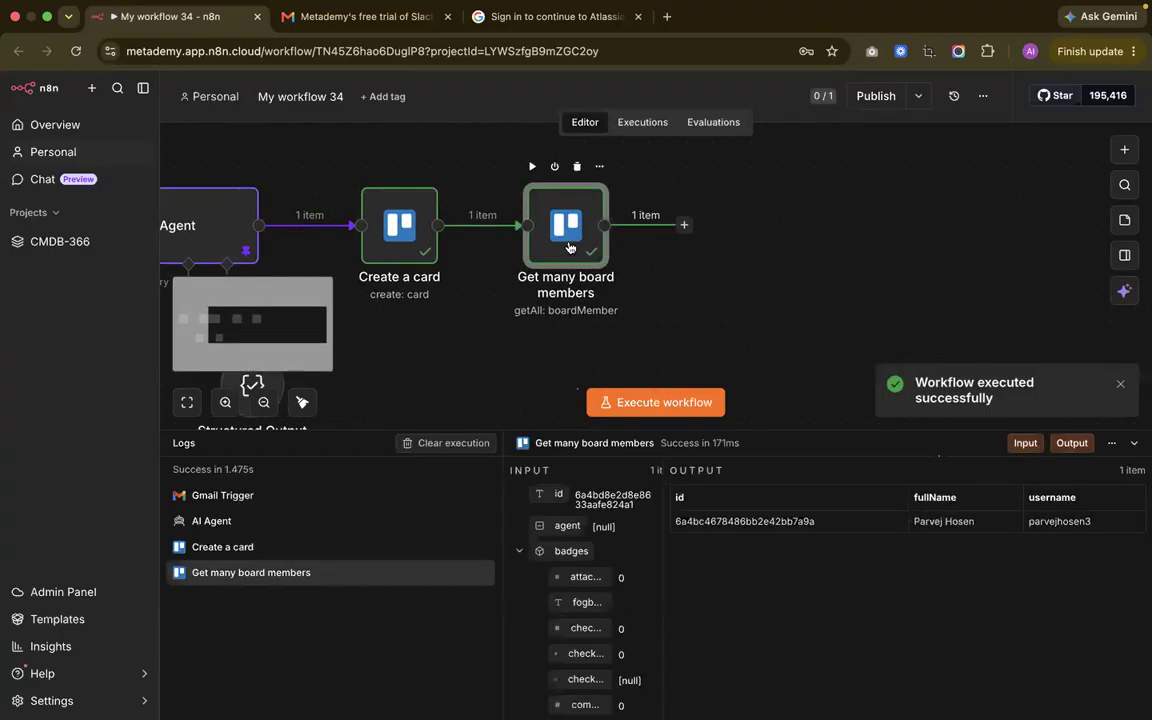
{"action": "double_click", "coordinate": [567, 247]}
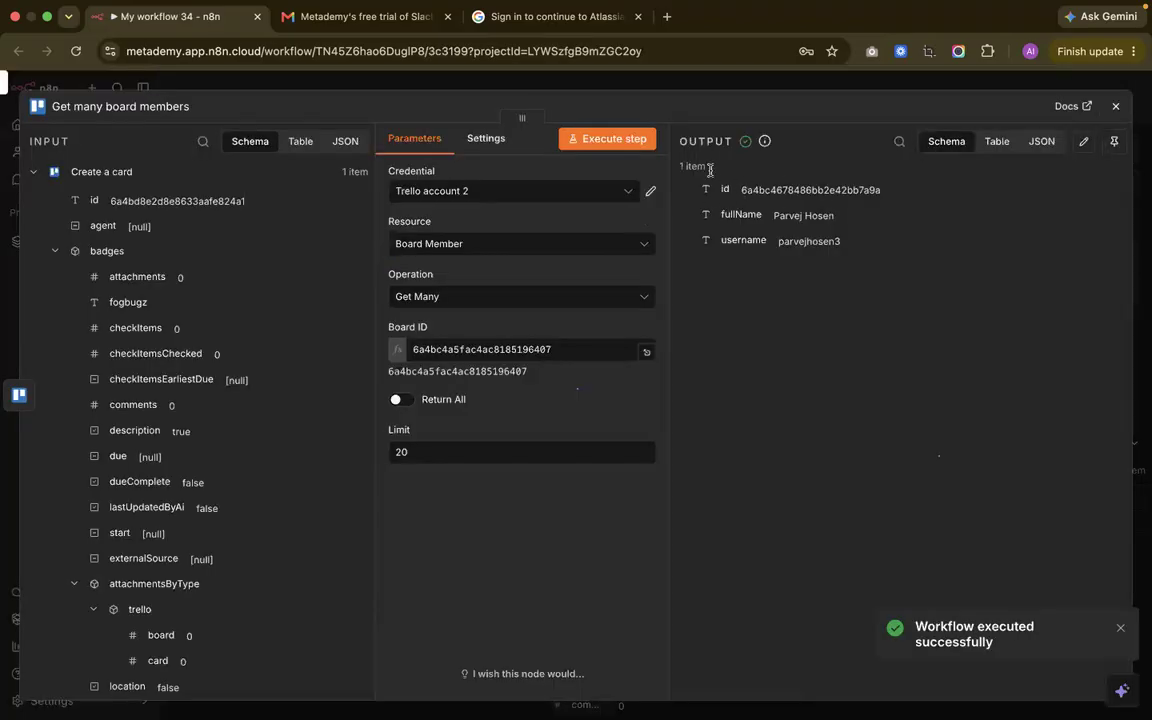
{"action": "triple_click", "coordinate": [850, 219]}
{"action": "left_click", "coordinate": [1116, 106]}
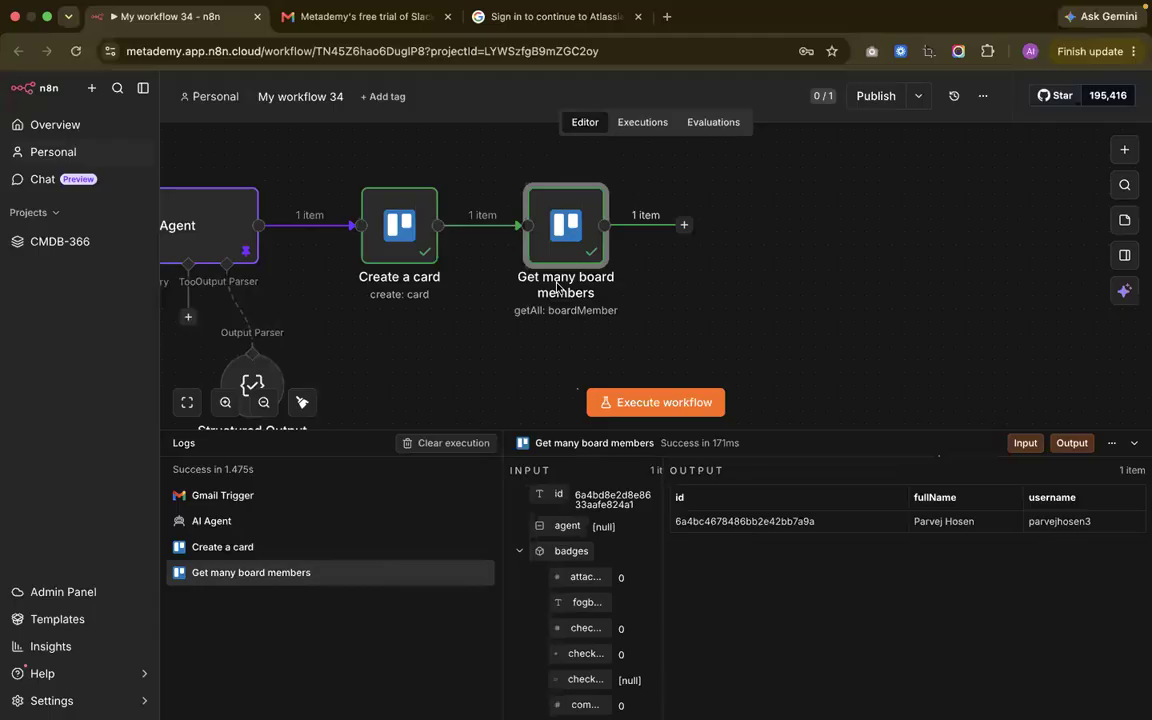
Open the AI Agent node's parameters to examine its prompt and system message
{"action": "scroll", "coordinate": [600, 250], "scroll_direction": "left", "scroll_amount": 3}
{"action": "left_click", "coordinate": [315, 210]}
{"action": "double_click", "coordinate": [315, 212]}
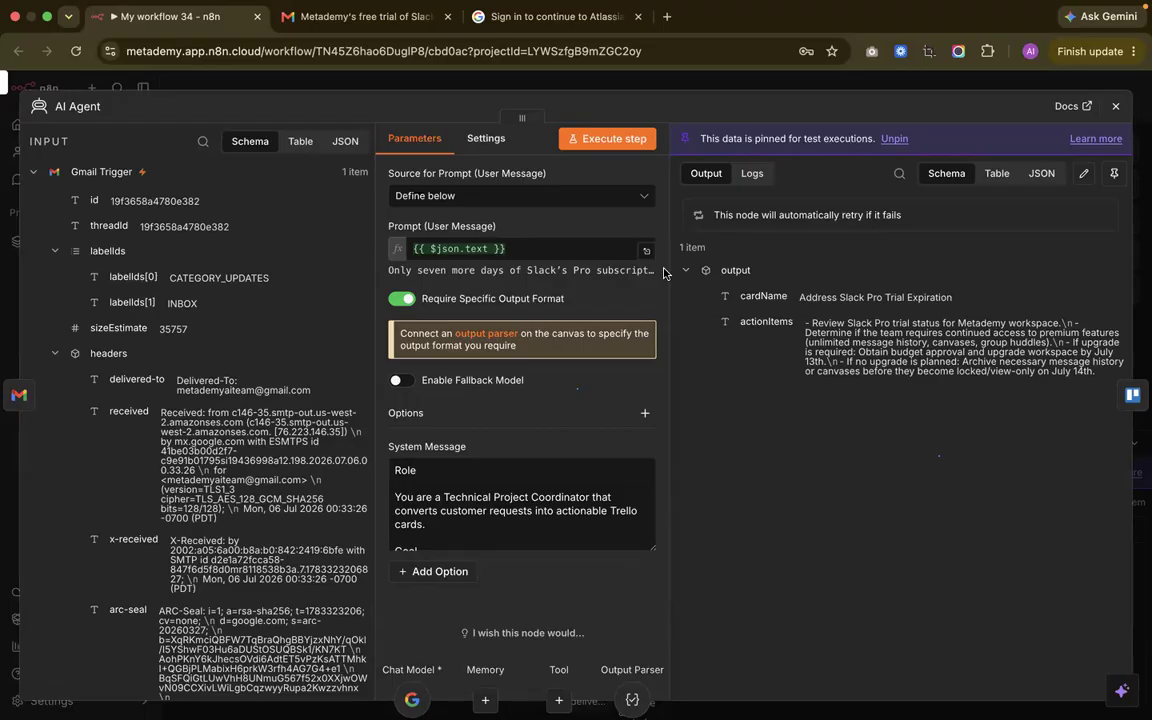
Review the AI Agent node's prompt, system message and pinned card output, and return to the canvas
{"action": "scroll", "coordinate": [516, 496], "scroll_direction": "down", "scroll_amount": 5}
{"action": "scroll", "coordinate": [518, 497], "scroll_direction": "up", "scroll_amount": 5}
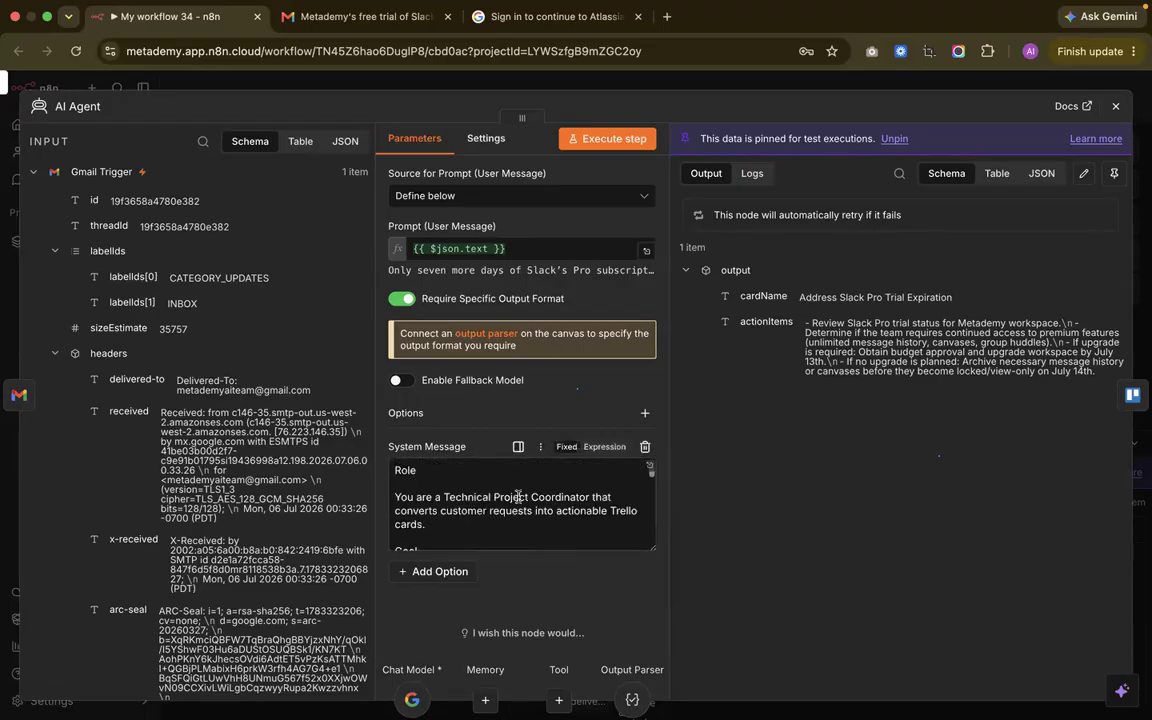
{"action": "left_click", "coordinate": [1116, 106]}
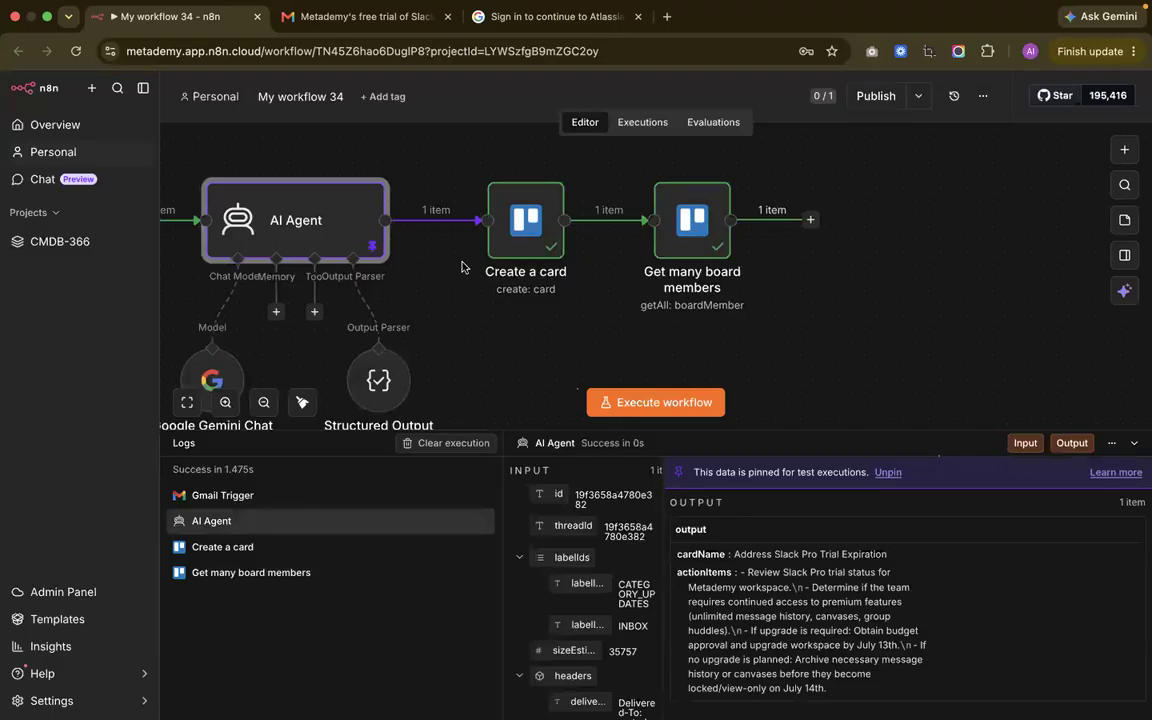
{"action": "double_click", "coordinate": [343, 227]}
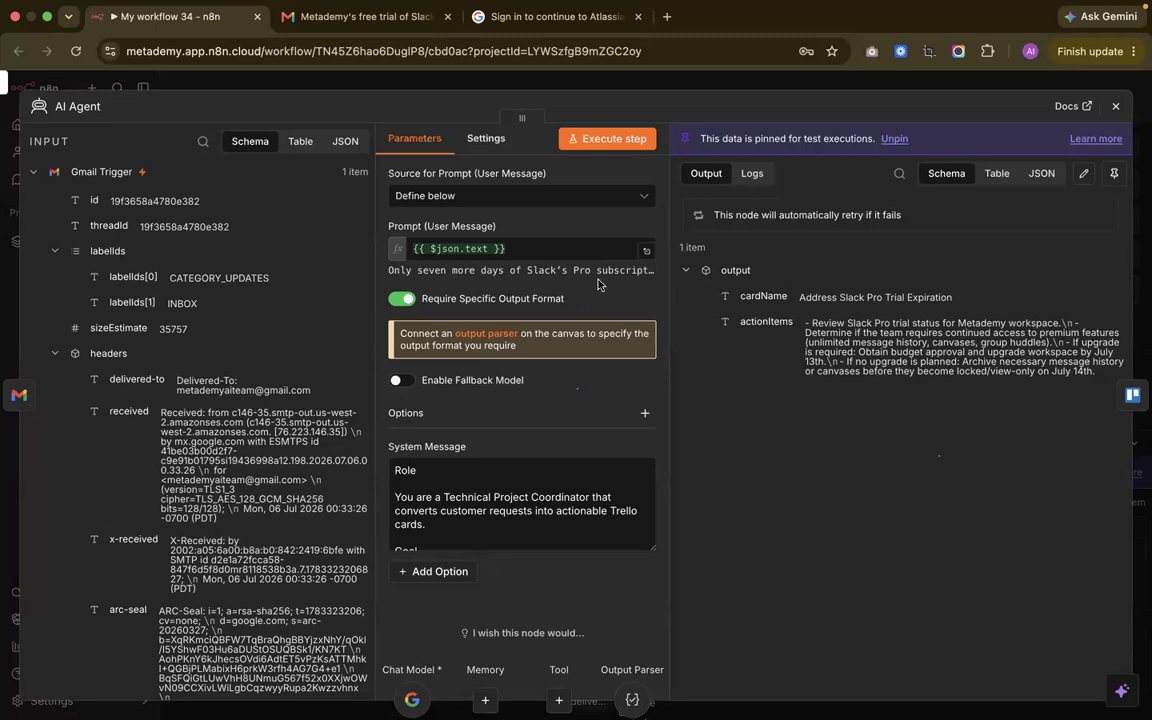
{"action": "left_click", "coordinate": [1116, 106]}
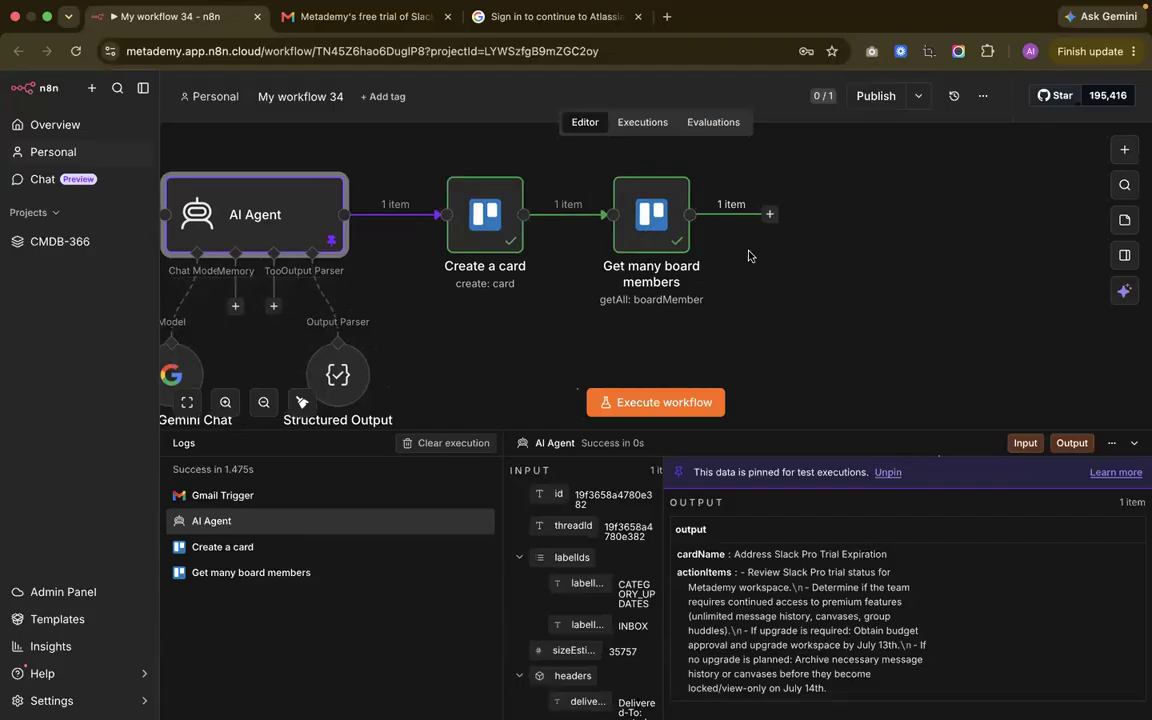
Move the Get many board members node slightly farther away from the Create a card node
{"action": "scroll", "coordinate": [542, 380], "scroll_direction": "right", "scroll_amount": 1}
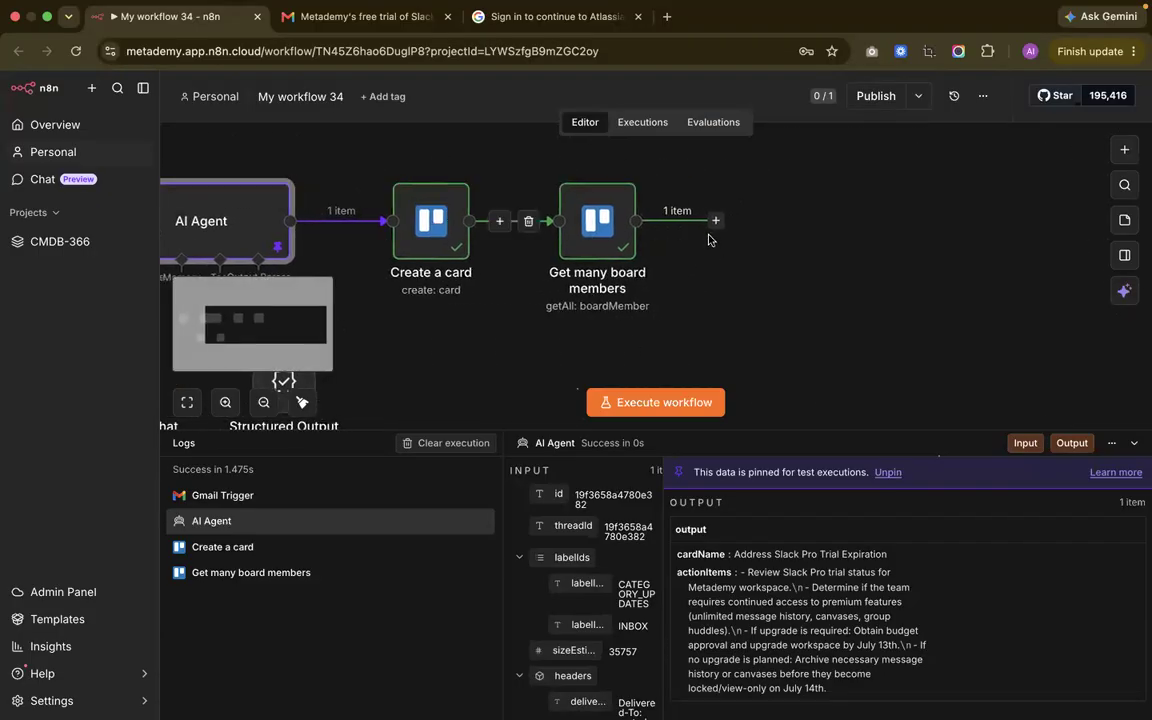
{"action": "left_click_drag", "start_coordinate": [589, 252], "coordinate": [628, 255]}
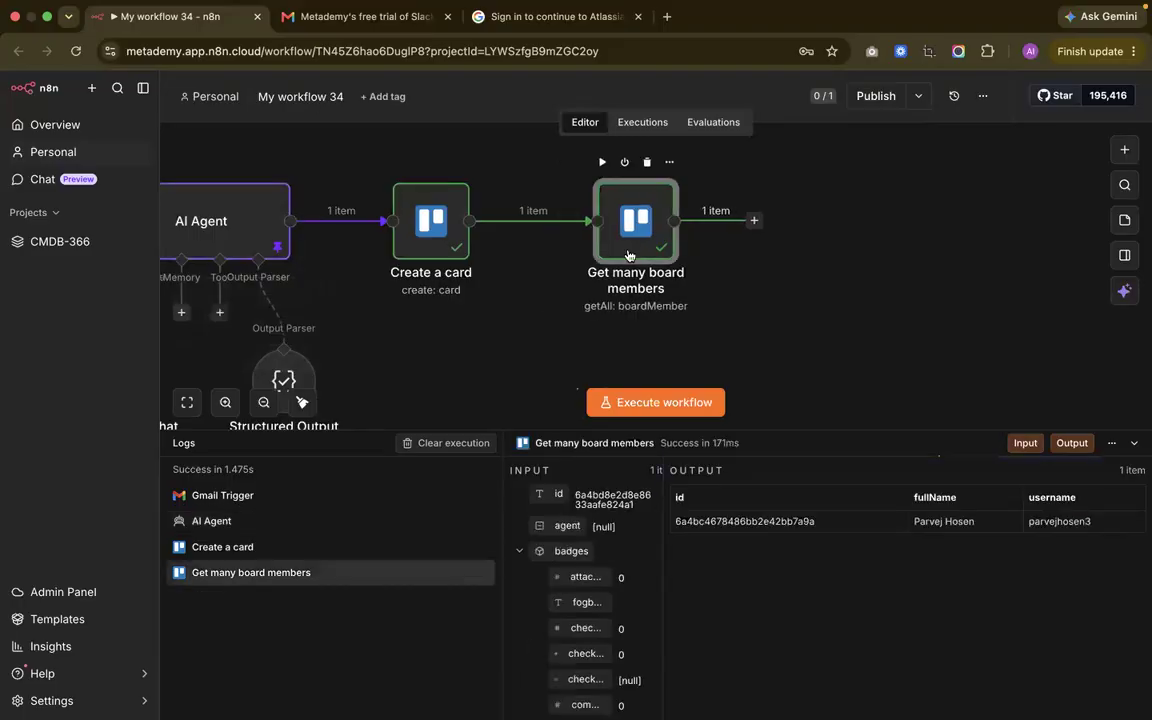
{"action": "left_click", "coordinate": [754, 222]}
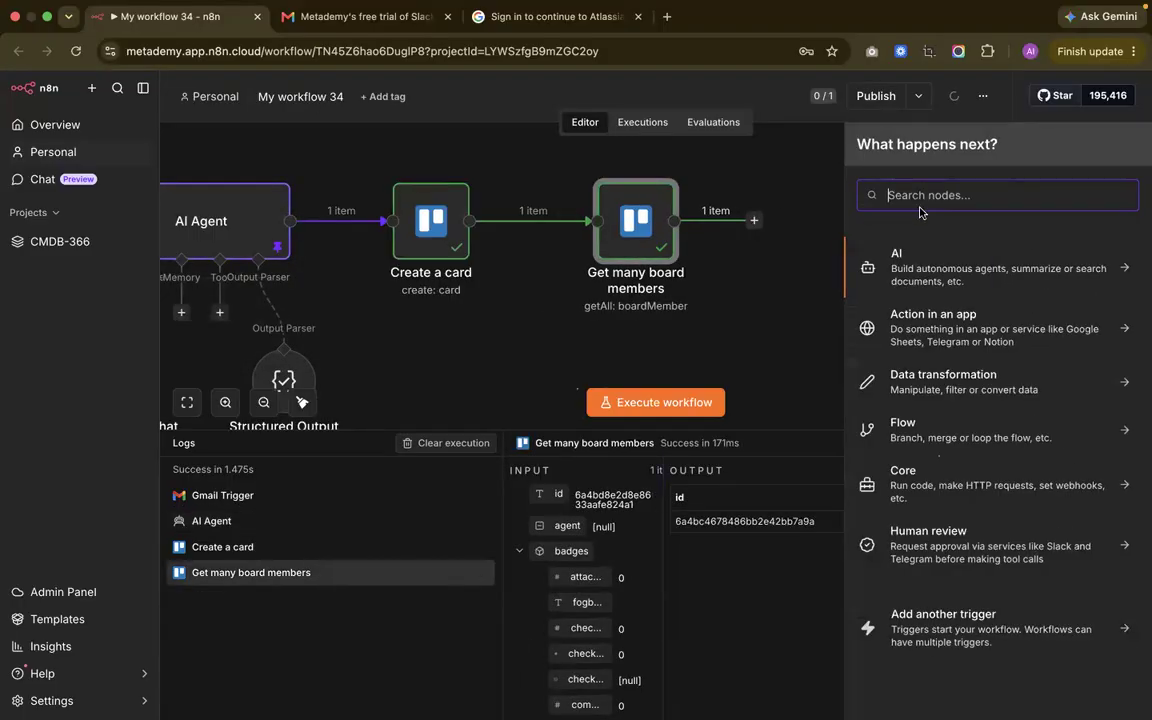
{"action": "type", "text": "car"}
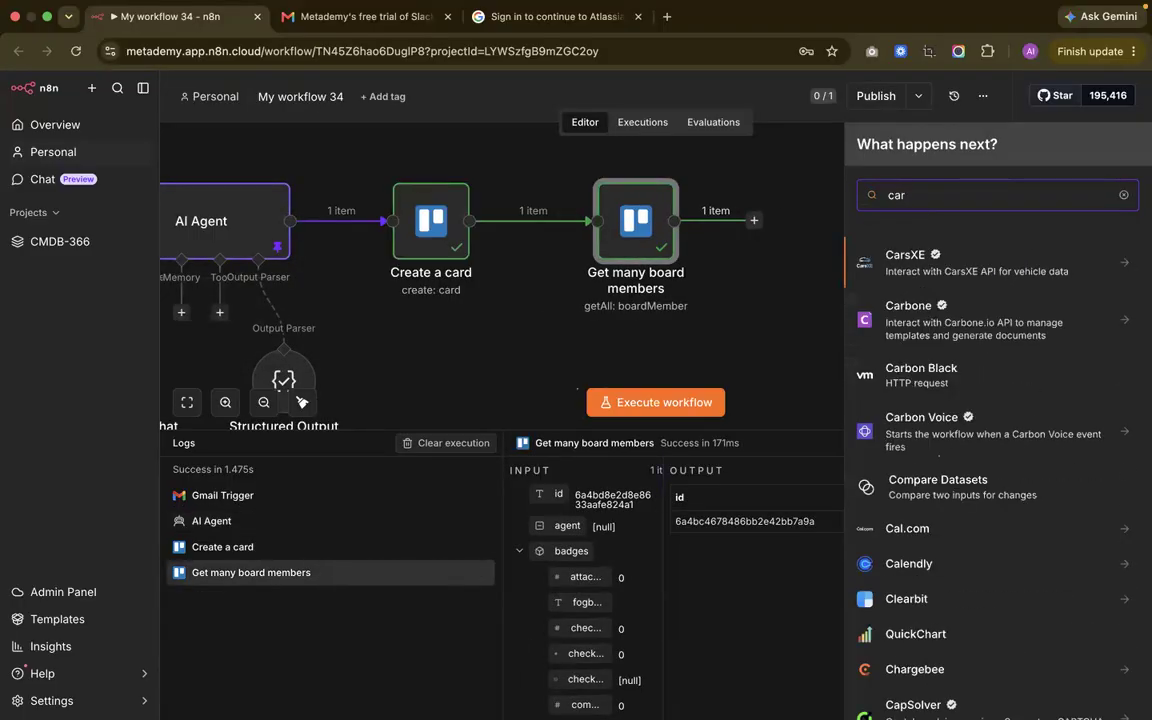
{"action": "key", "text": "BackSpace"}
{"action": "key", "text": "BackSpace"}
{"action": "key", "text": "BackSpace"}
{"action": "type", "text": "trello"}
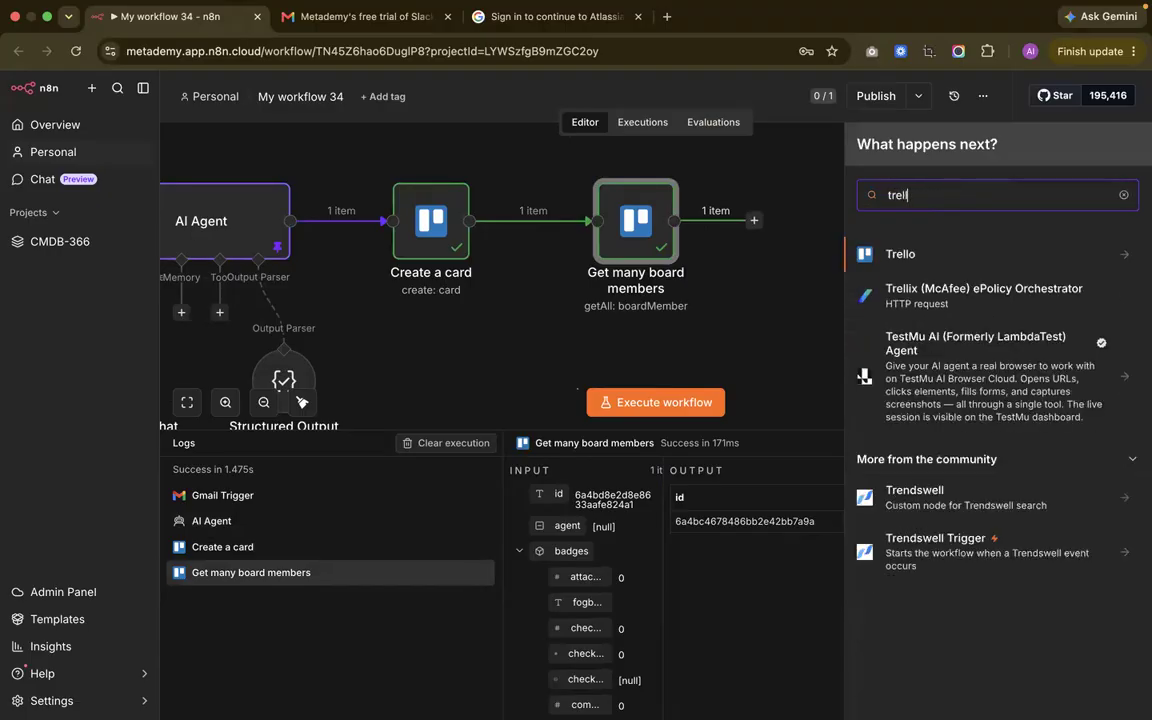
{"action": "left_click", "coordinate": [990, 256]}
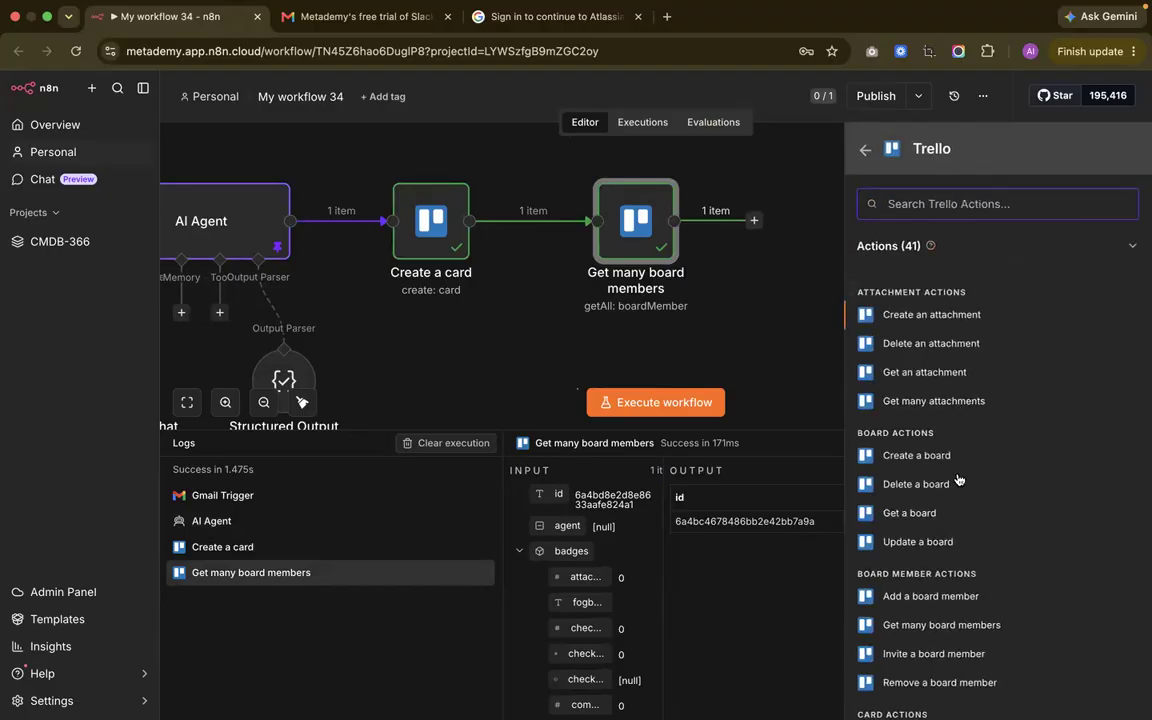
{"action": "scroll", "coordinate": [958, 482], "scroll_direction": "down", "scroll_amount": 2}
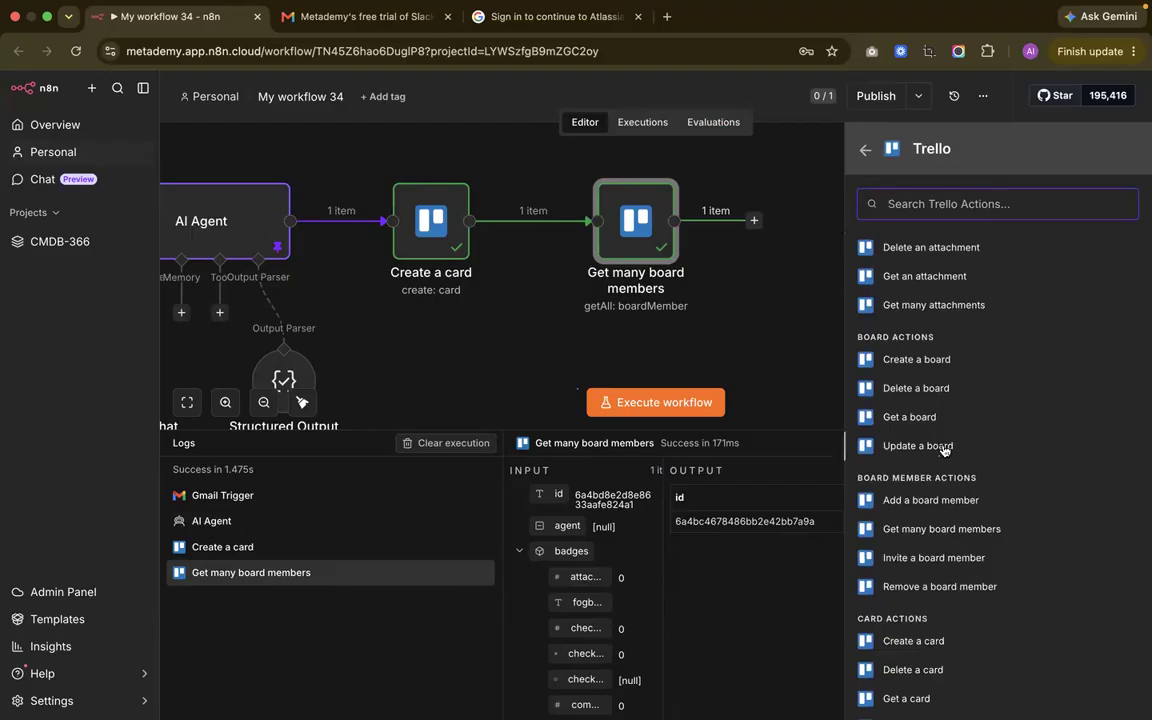
{"action": "left_click", "coordinate": [943, 449]}
{"action": "left_click", "coordinate": [1113, 106]}
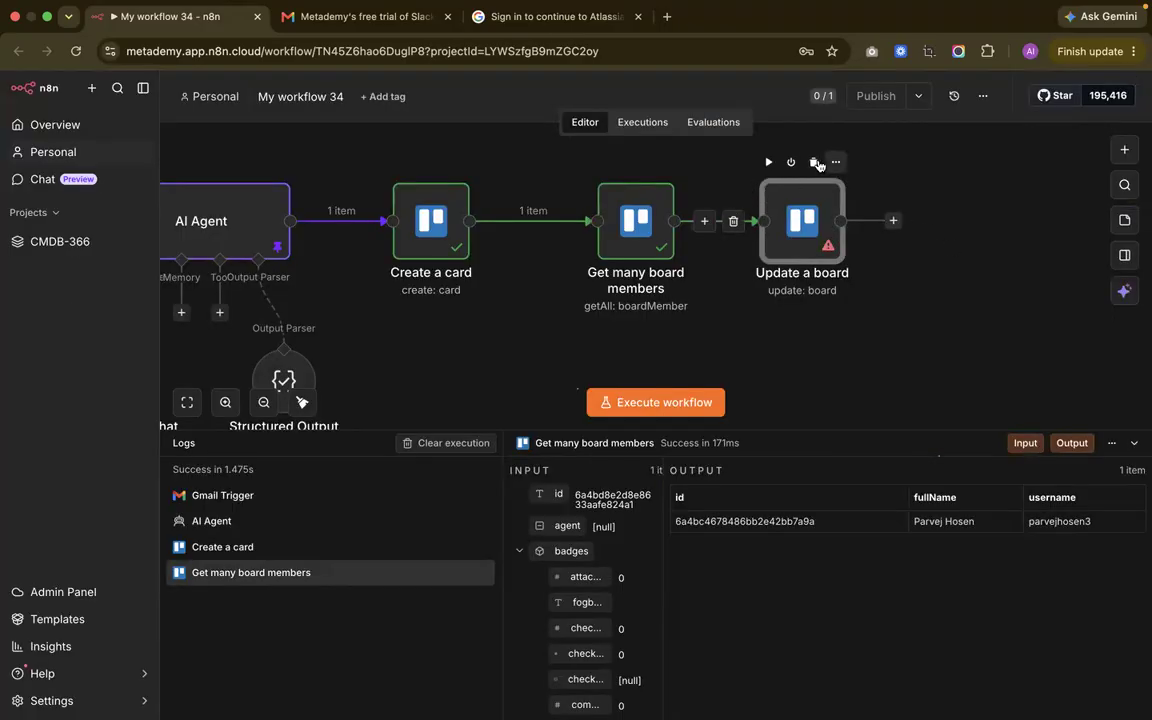
{"action": "left_click", "coordinate": [811, 162]}
Add a Trello "Update a card" node after the Get many board members node
{"action": "left_click", "coordinate": [754, 222]}
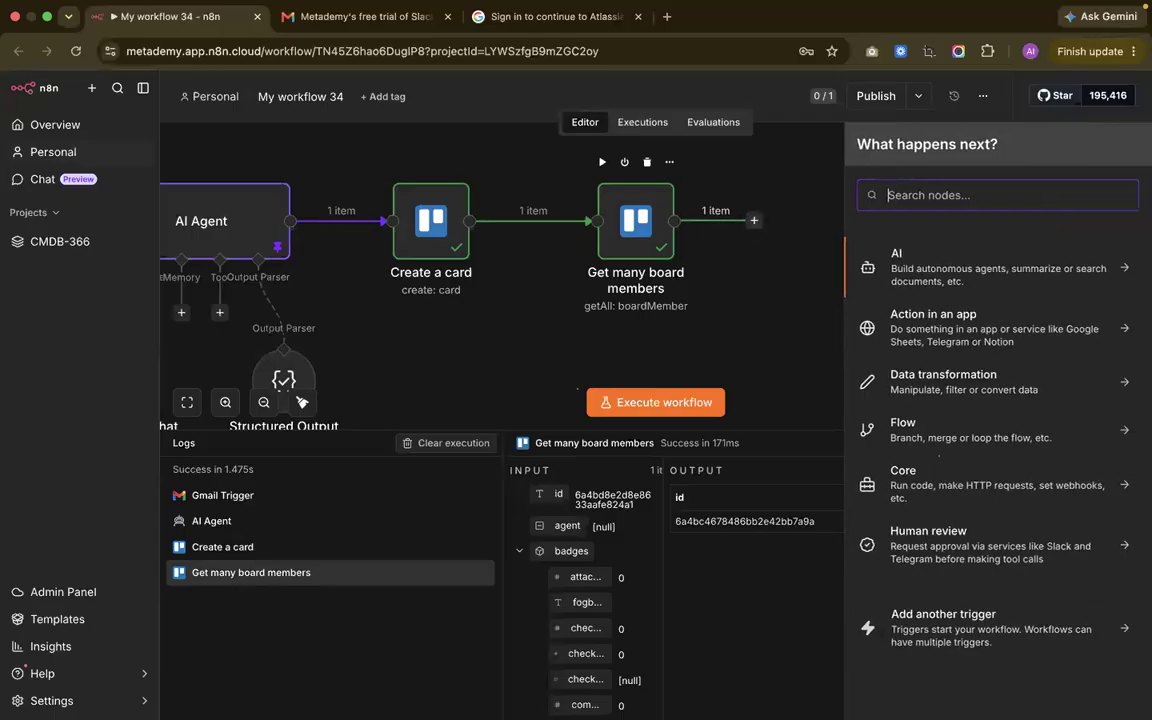
{"action": "type", "text": "trello"}
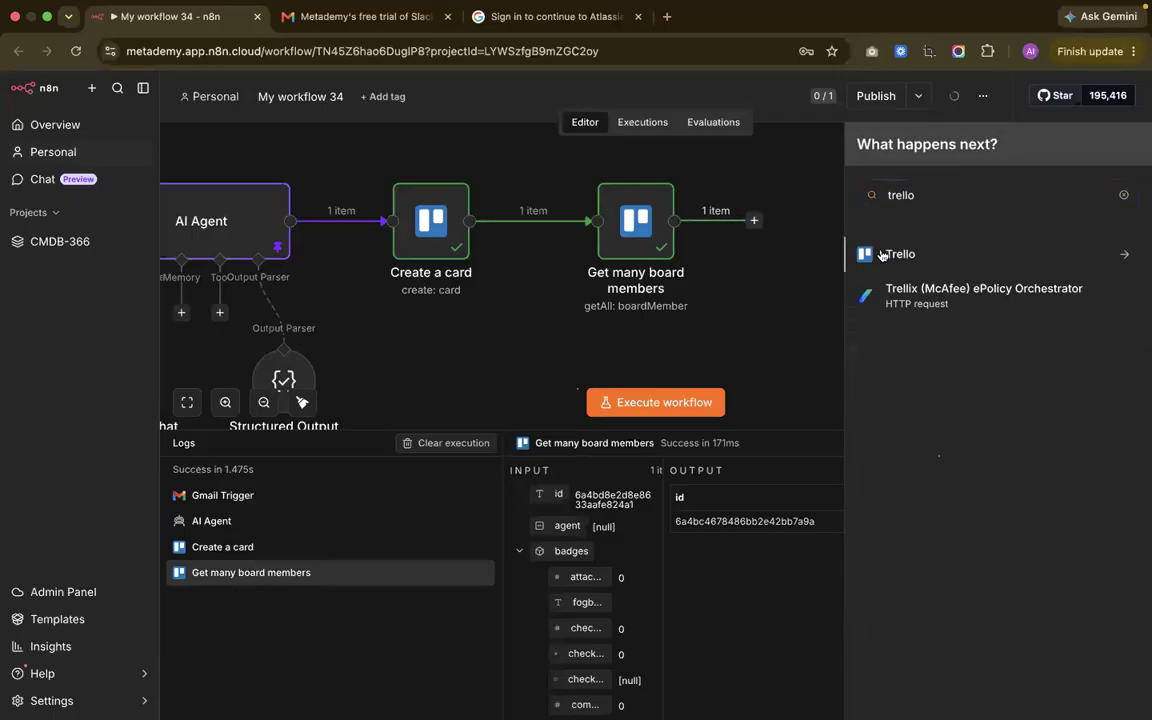
{"action": "left_click", "coordinate": [868, 256]}
{"action": "scroll", "coordinate": [905, 416], "scroll_direction": "down", "scroll_amount": 2}
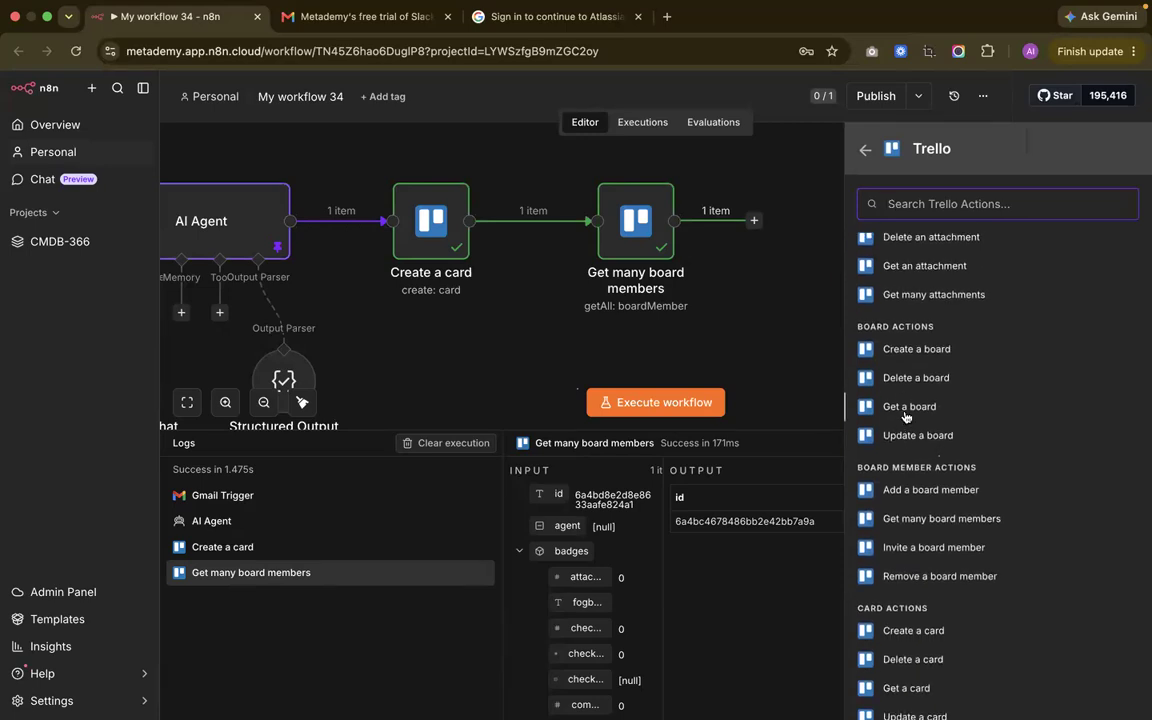
{"action": "scroll", "coordinate": [908, 441], "scroll_direction": "down", "scroll_amount": 4}
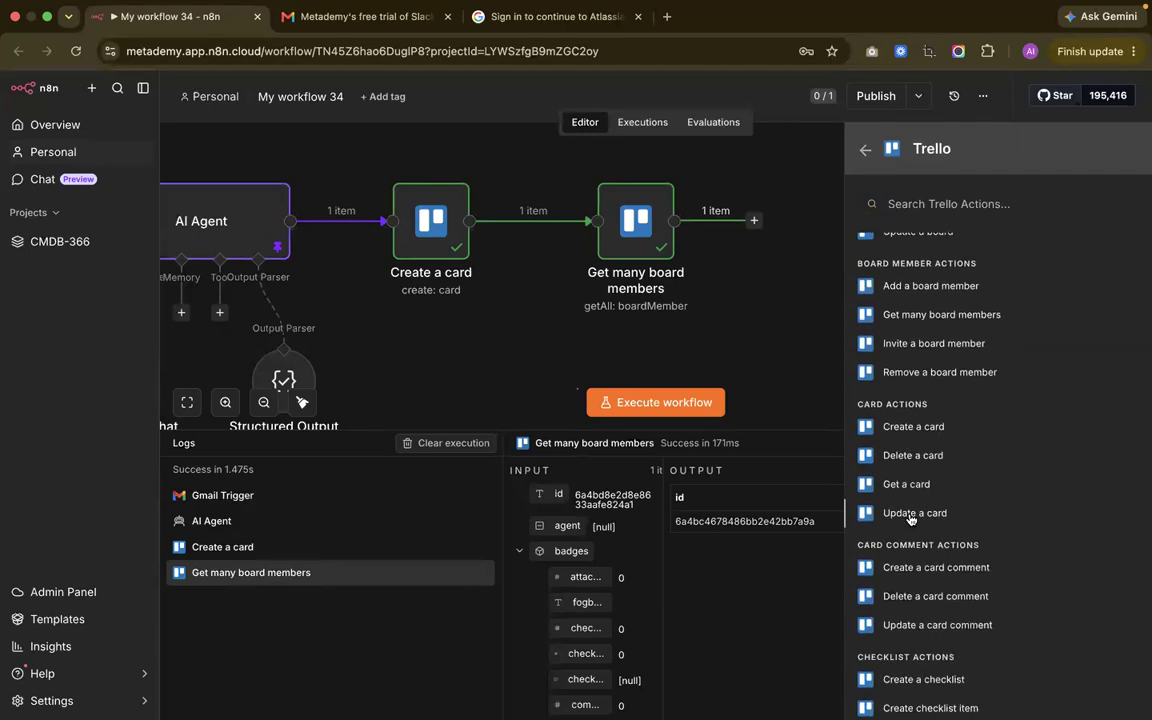
{"action": "left_click", "coordinate": [909, 513]}
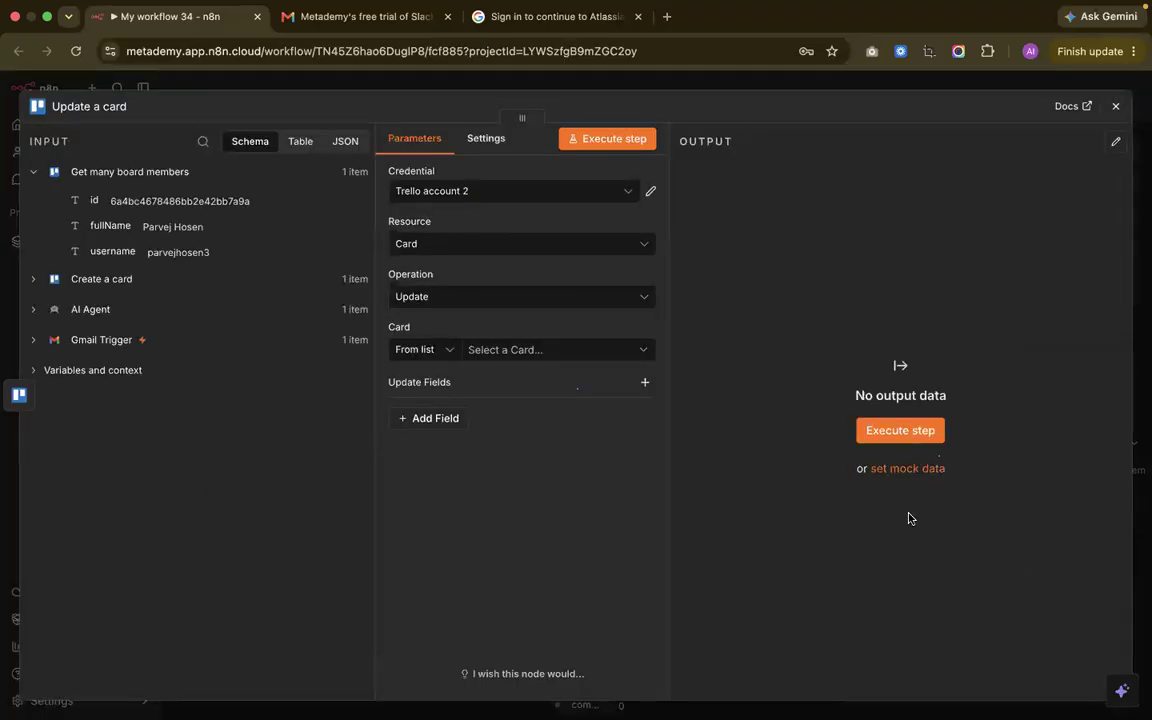
Identify the card to update By ID, using the id output by Create a card: {{ $('Create a card').item.json.id }}
{"action": "left_click", "coordinate": [34, 281]}
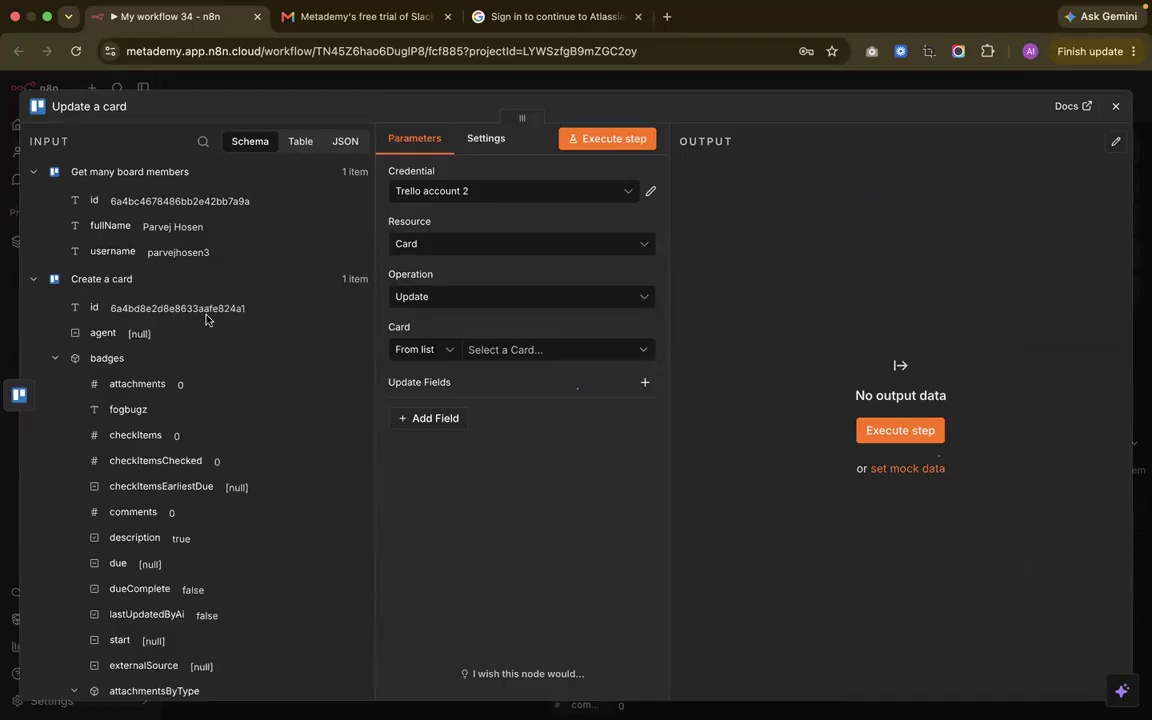
{"action": "left_click", "coordinate": [452, 352]}
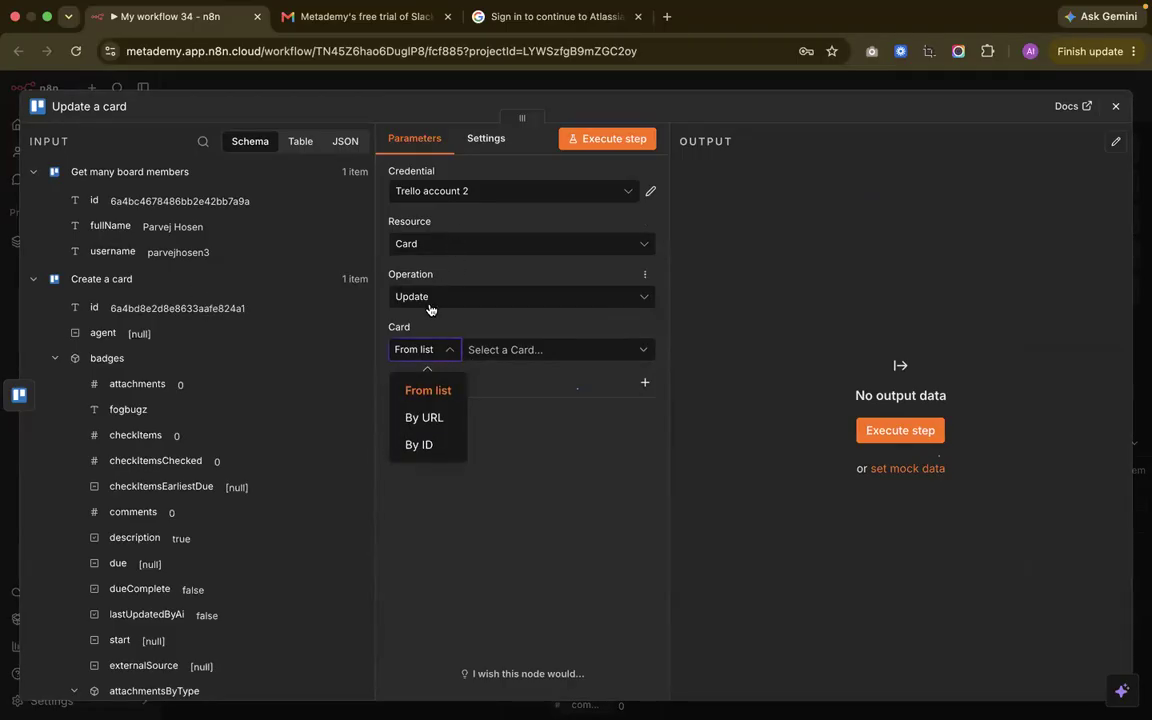
{"action": "left_click", "coordinate": [430, 445]}
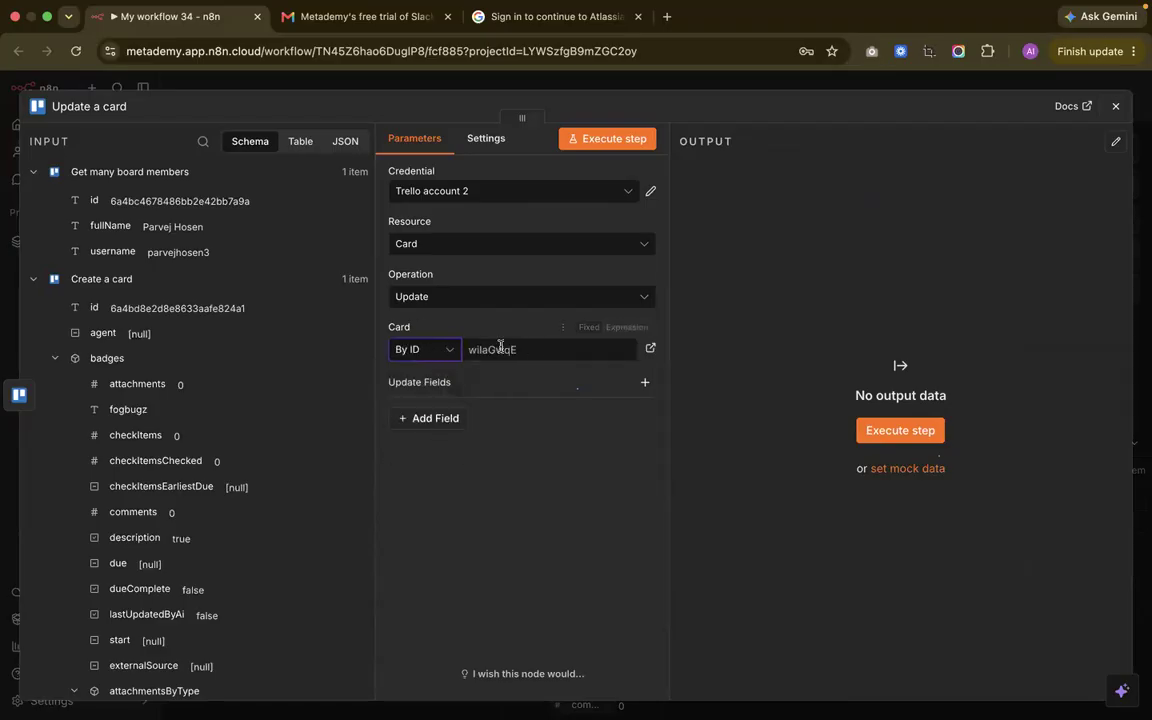
{"action": "left_click_drag", "start_coordinate": [96, 307], "coordinate": [520, 360]}
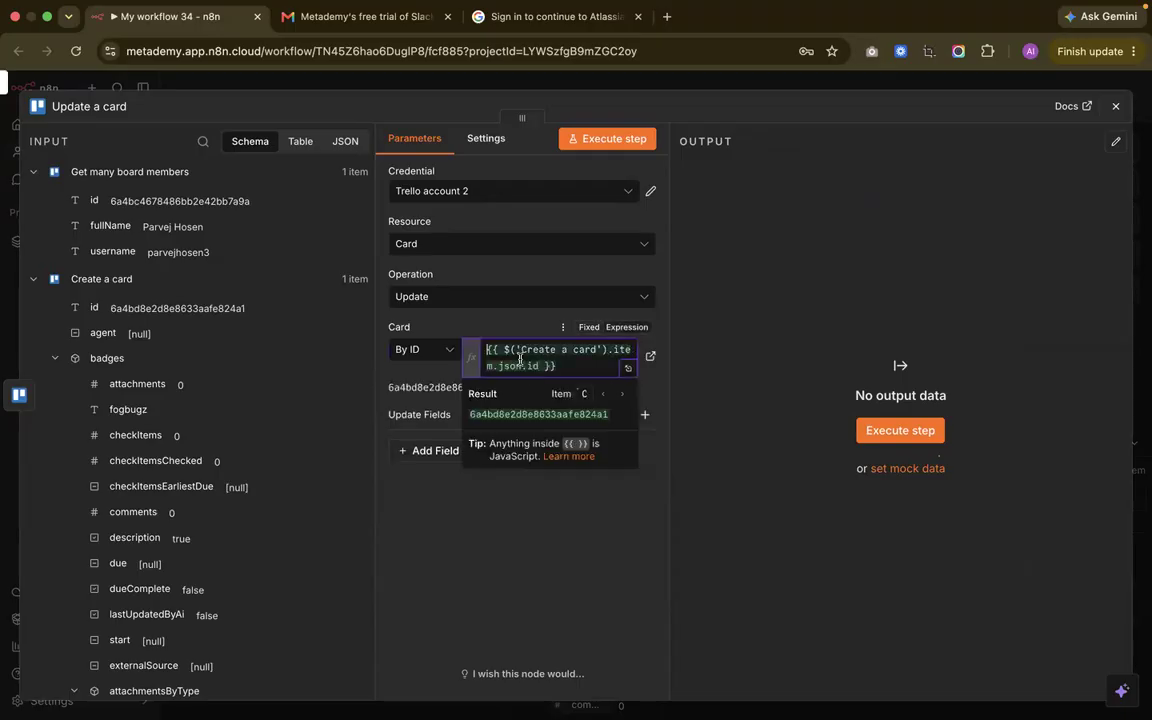
{"action": "left_click", "coordinate": [389, 492]}
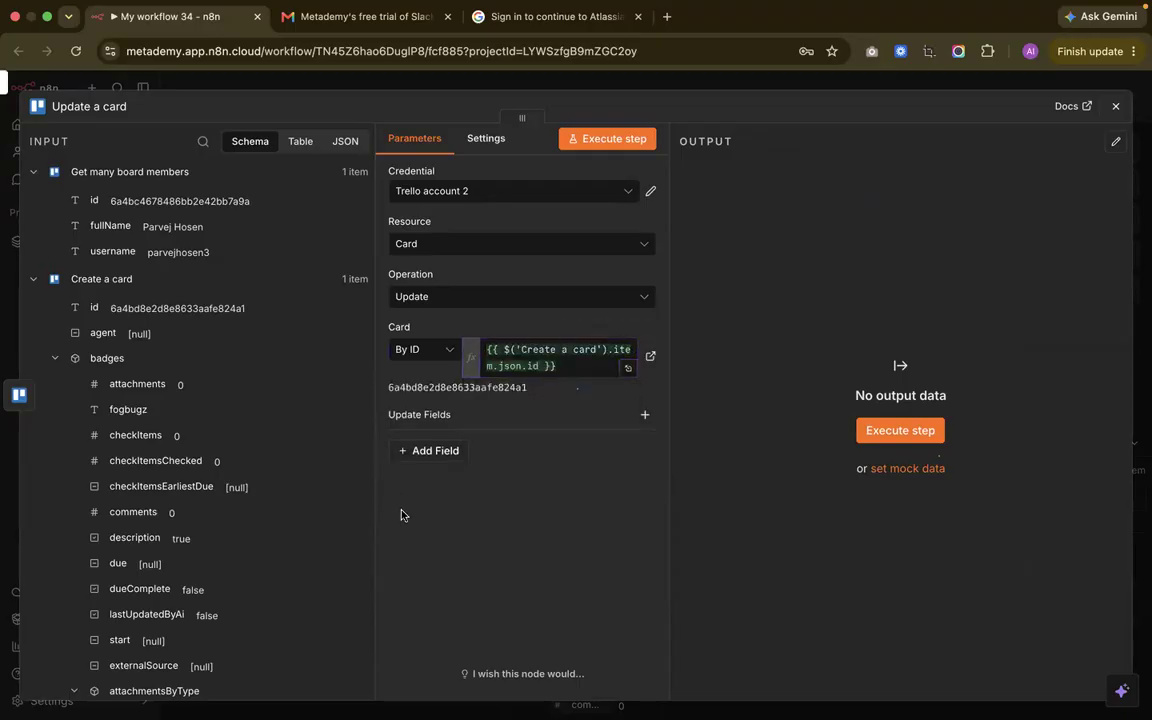
Add the Member IDs update field and map it to the Get many board members id, {{ $json.id }}
{"action": "left_click", "coordinate": [430, 452]}
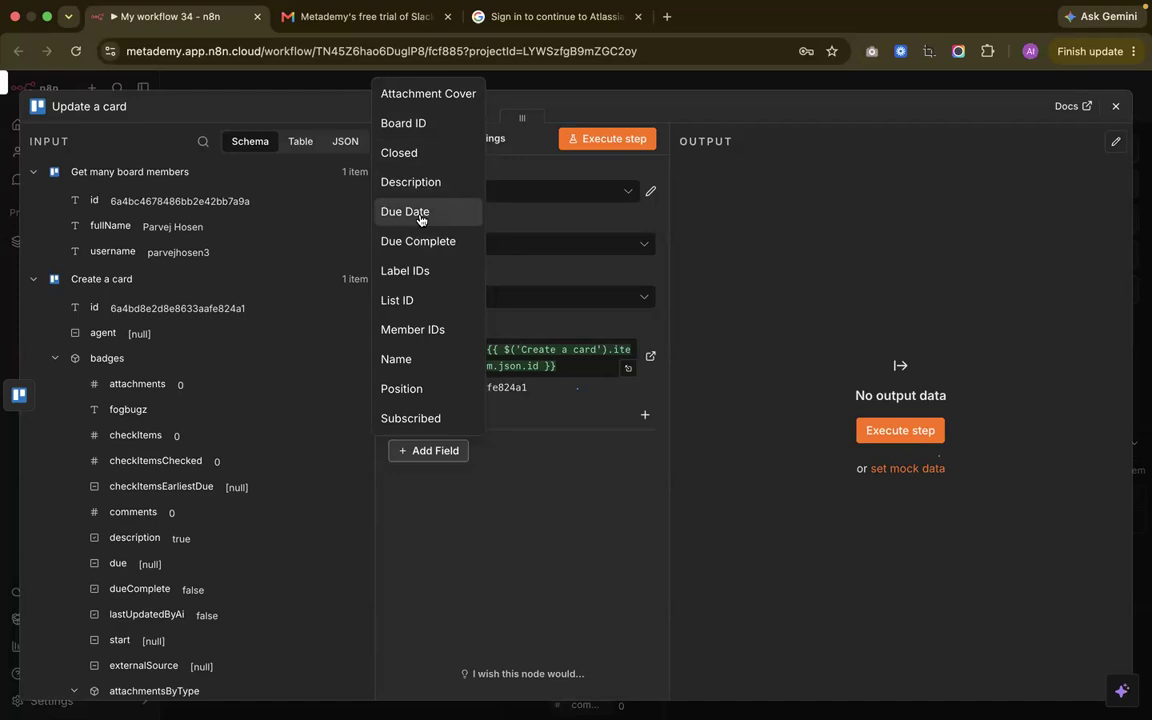
{"action": "left_click", "coordinate": [433, 333]}
{"action": "left_click", "coordinate": [432, 466]}
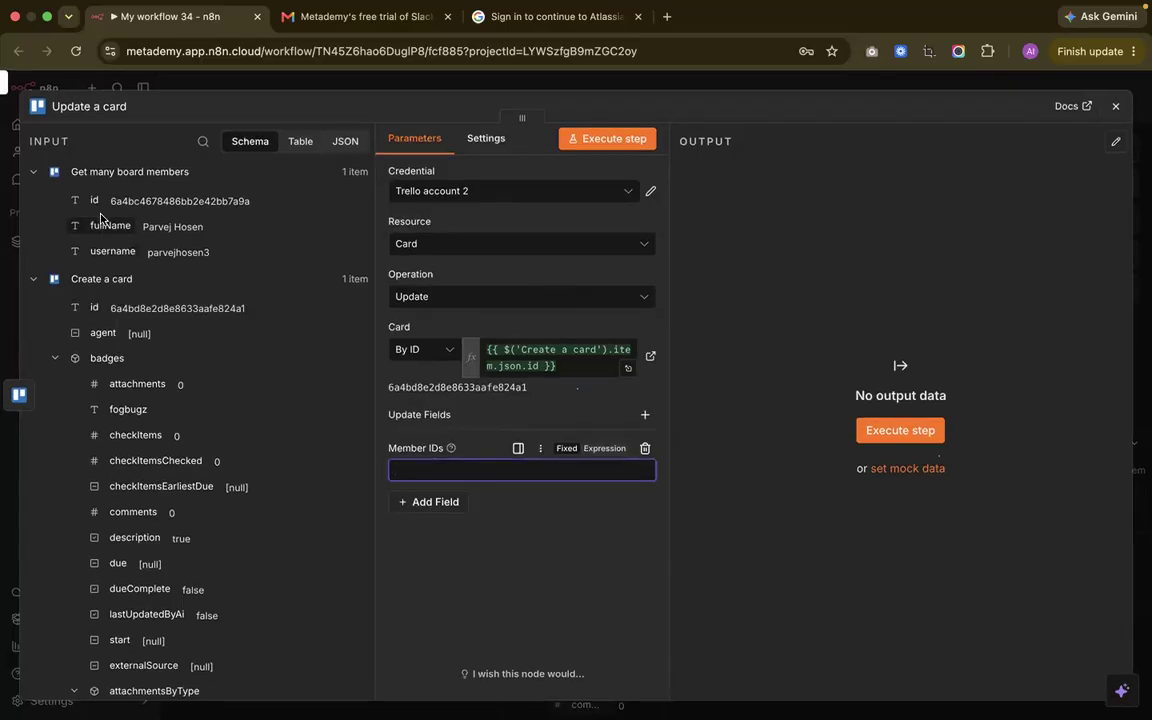
{"action": "left_click_drag", "start_coordinate": [110, 204], "coordinate": [415, 473]}
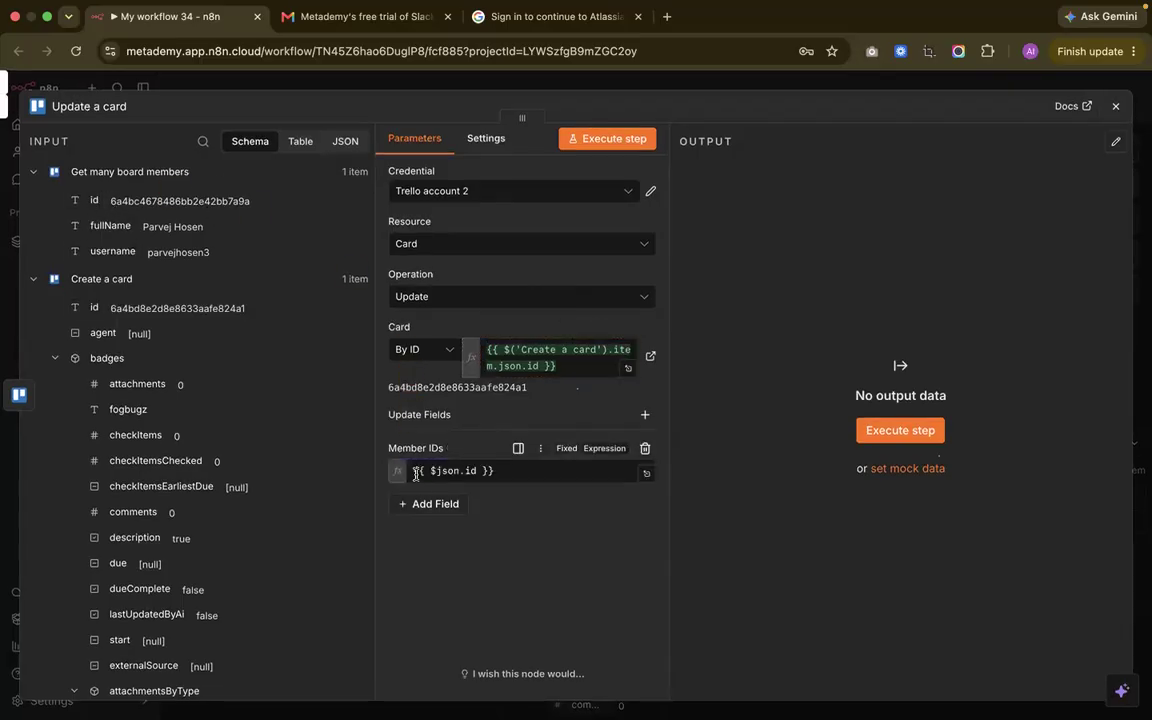
{"action": "left_click", "coordinate": [537, 479]}
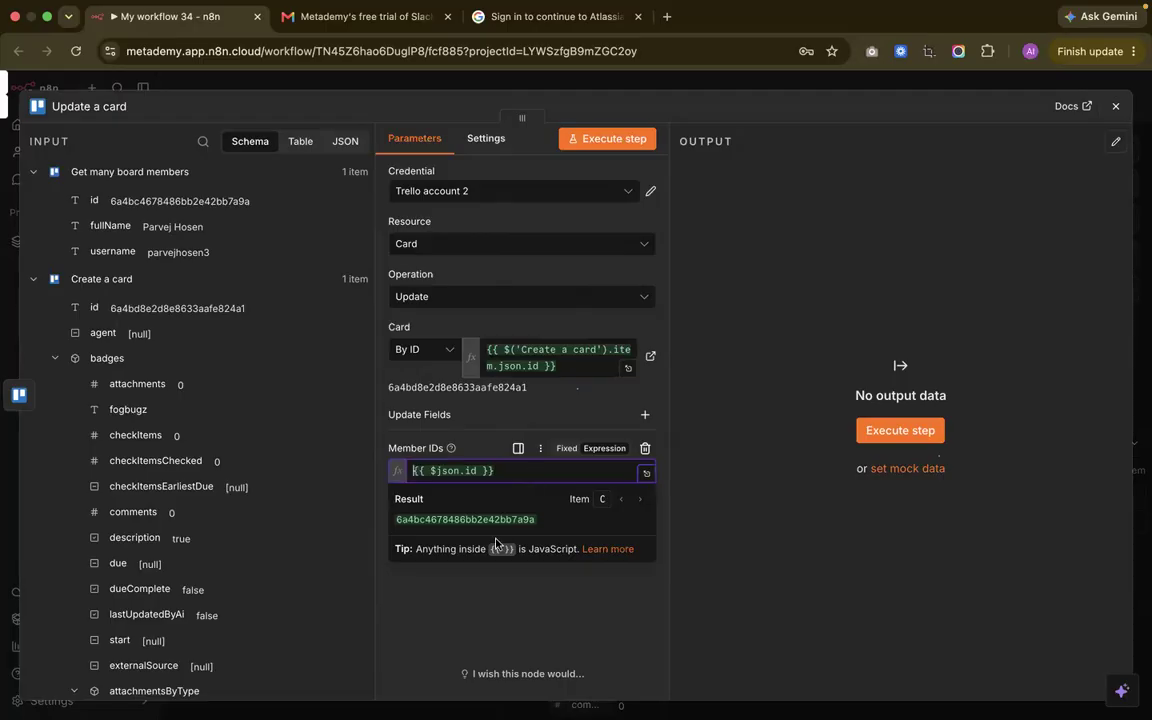
Close and reopen the Update a card node, and execute it as a single step
{"action": "left_click", "coordinate": [1116, 106]}
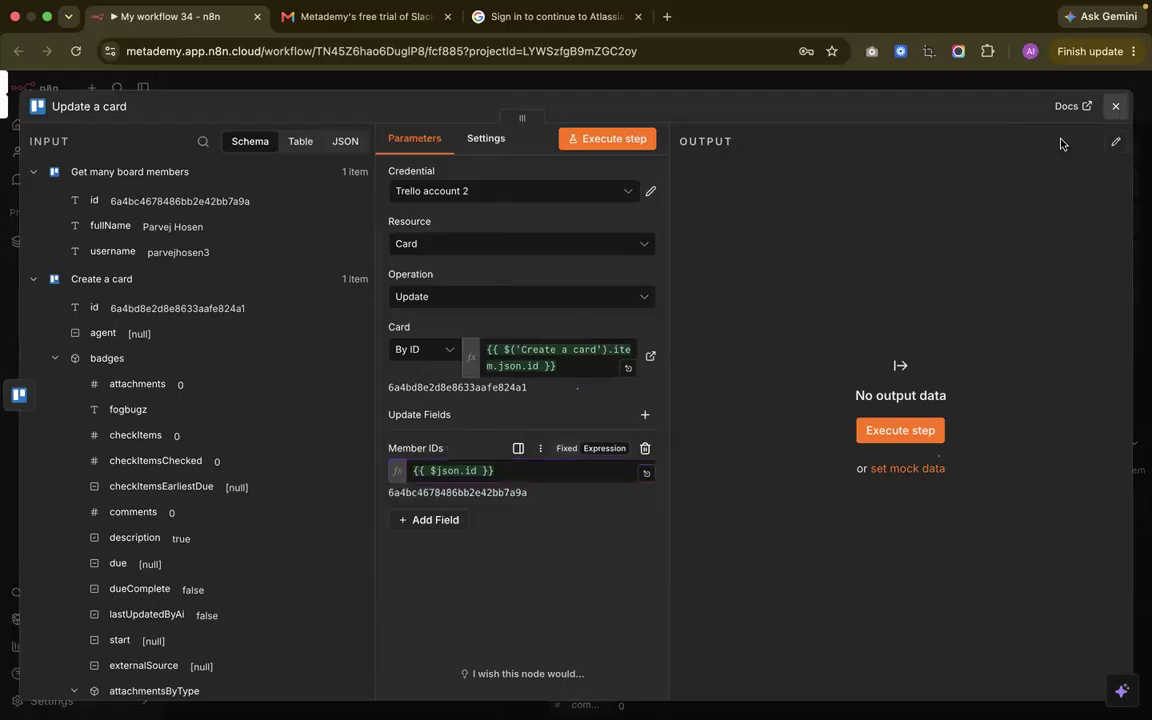
{"action": "double_click", "coordinate": [779, 230]}
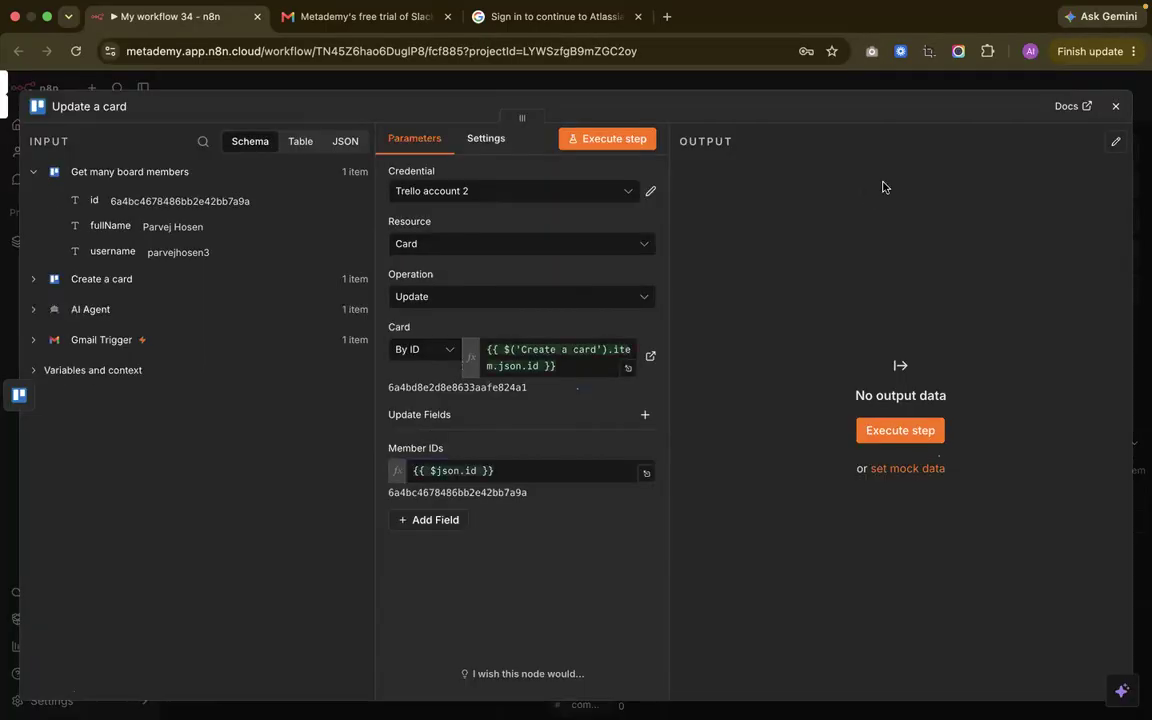
{"action": "left_click", "coordinate": [899, 431]}
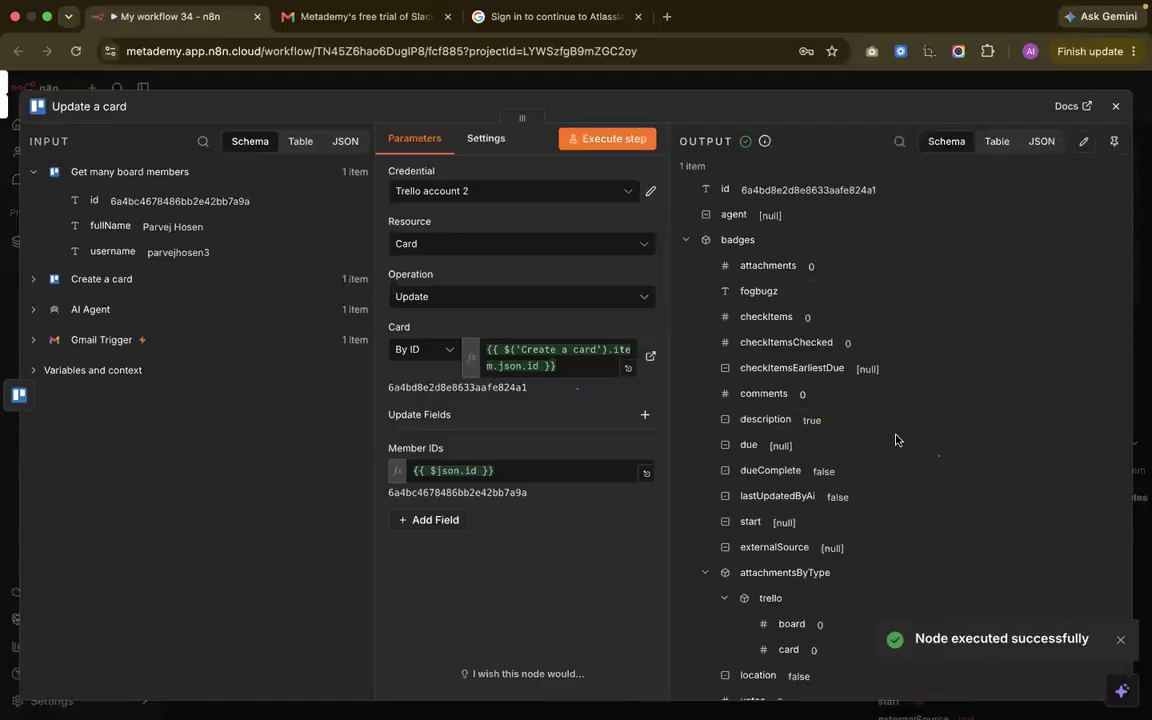
Switch to Trello's Support Board and inspect the last "Address Slack Pro Trial Expiration" card's member and description
{"action": "key", "text": "ctrl+Left"}
{"action": "key", "text": "ctrl+Left"}
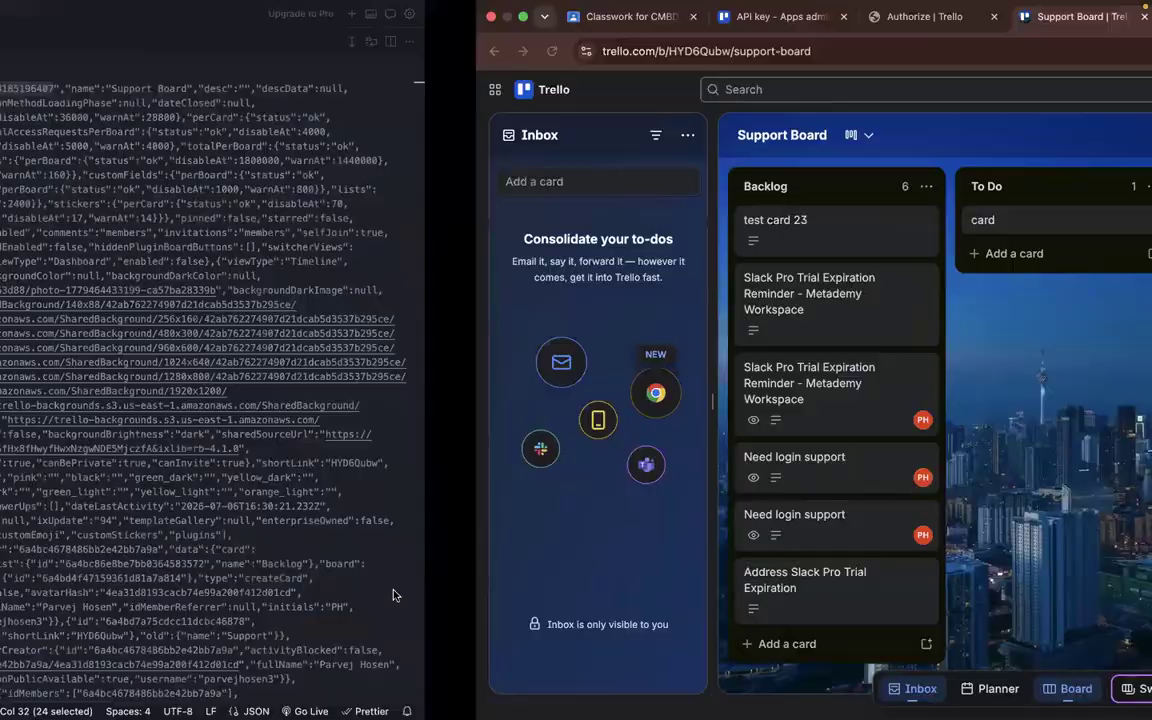
{"action": "scroll", "coordinate": [380, 606], "scroll_direction": "down", "scroll_amount": 2}
{"action": "left_click", "coordinate": [408, 620]}
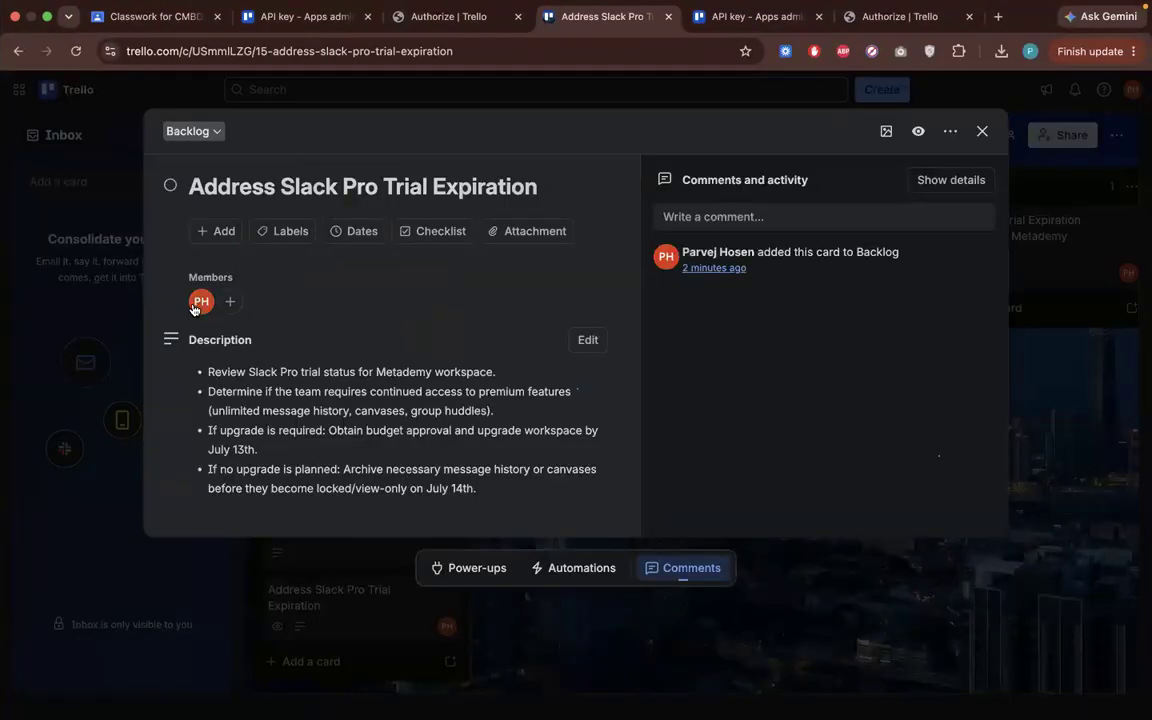
{"action": "left_click", "coordinate": [200, 303]}
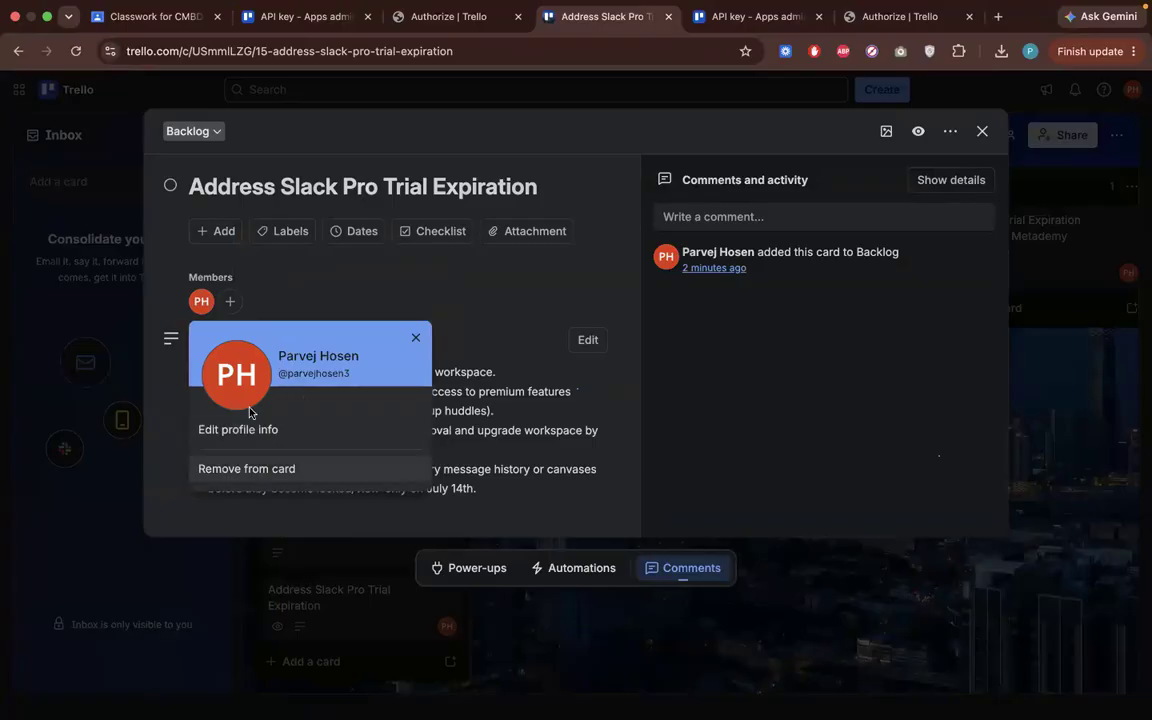
{"action": "left_click", "coordinate": [415, 338]}
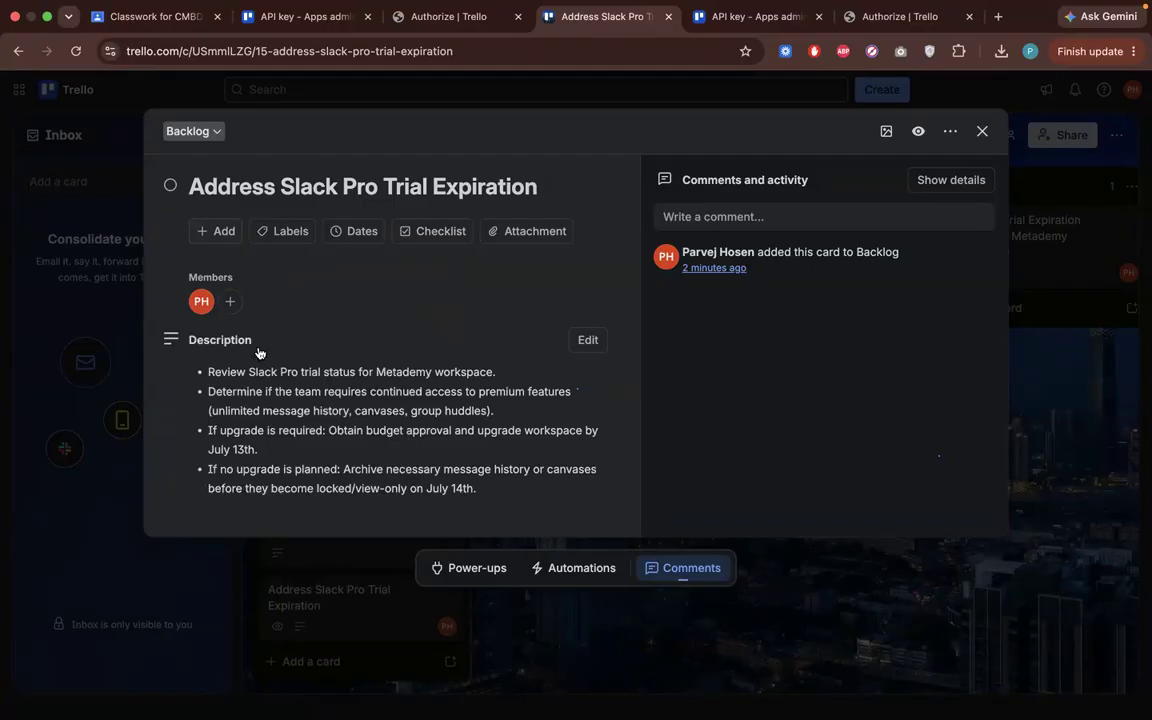
{"action": "left_click_drag", "start_coordinate": [212, 374], "coordinate": [368, 506]}
{"action": "left_click", "coordinate": [620, 242]}
{"action": "left_click", "coordinate": [982, 131]}
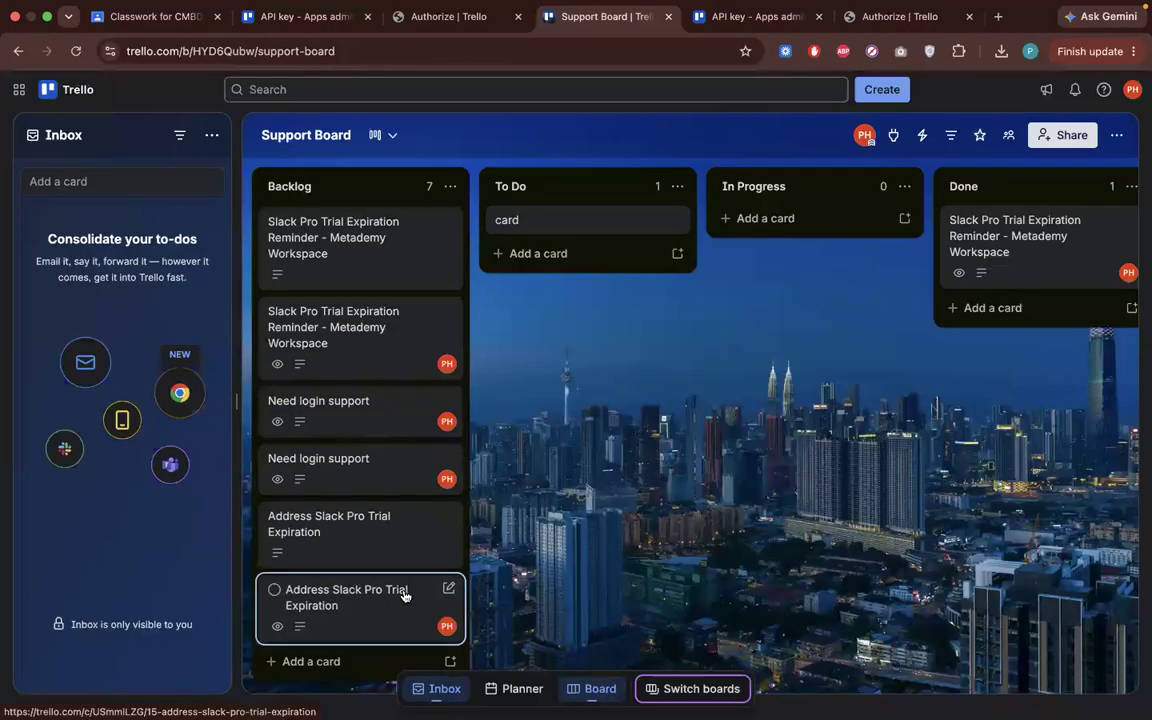
Move the assigned "Address Slack Pro Trial Expiration" card from Backlog to In Progress and on to the head of Done
{"action": "left_click_drag", "start_coordinate": [373, 592], "coordinate": [880, 300]}
{"action": "left_click_drag", "start_coordinate": [766, 257], "coordinate": [960, 213]}
{"action": "scroll", "coordinate": [740, 502], "scroll_direction": "right", "scroll_amount": 5}
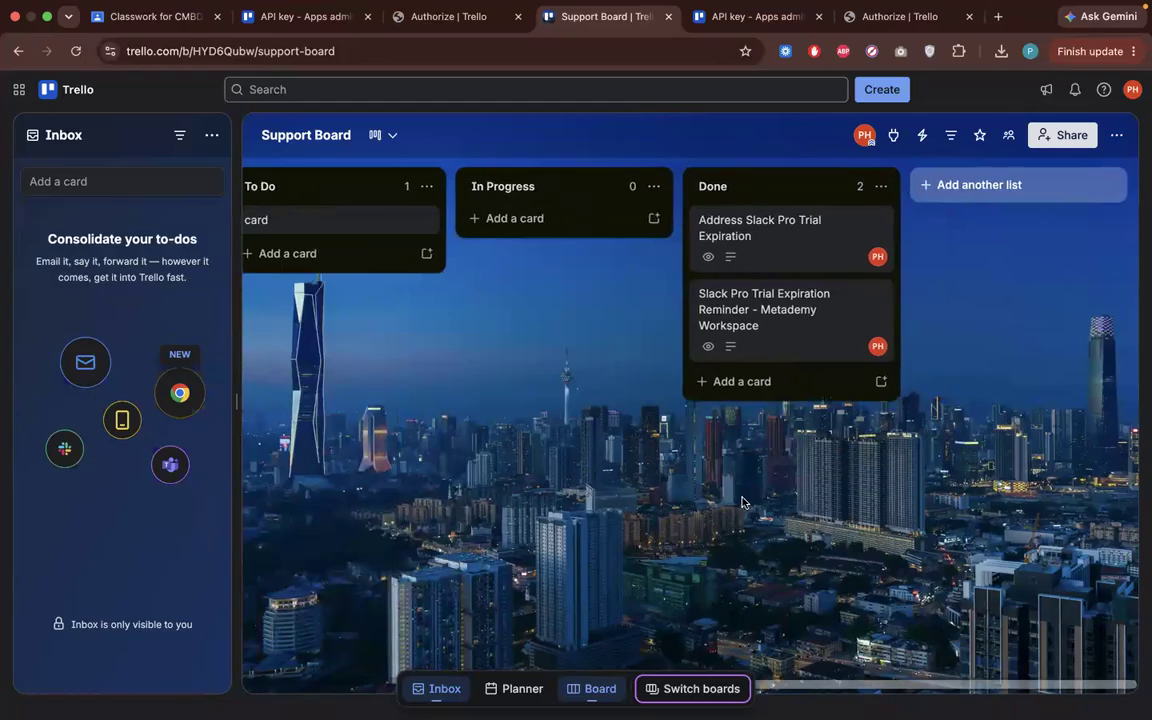
Switch from the Trello board back to the n8n workflow and reopen the Update a card node
{"action": "scroll", "coordinate": [740, 502], "scroll_direction": "left", "scroll_amount": 3}
{"action": "scroll", "coordinate": [742, 502], "scroll_direction": "left", "scroll_amount": 2}
{"action": "key", "text": "ctrl+Left"}
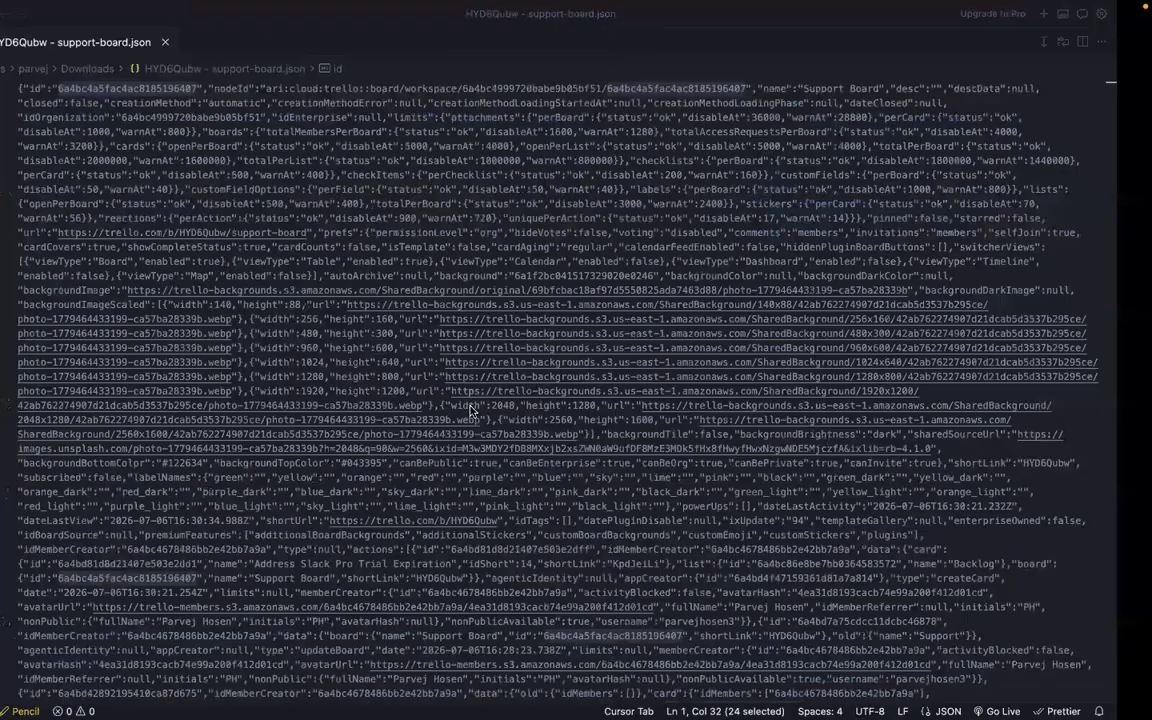
{"action": "key", "text": "ctrl+Left"}
{"action": "key", "text": "ctrl+Right"}
{"action": "key", "text": "ctrl+Right"}
{"action": "key", "text": "ctrl+Right"}
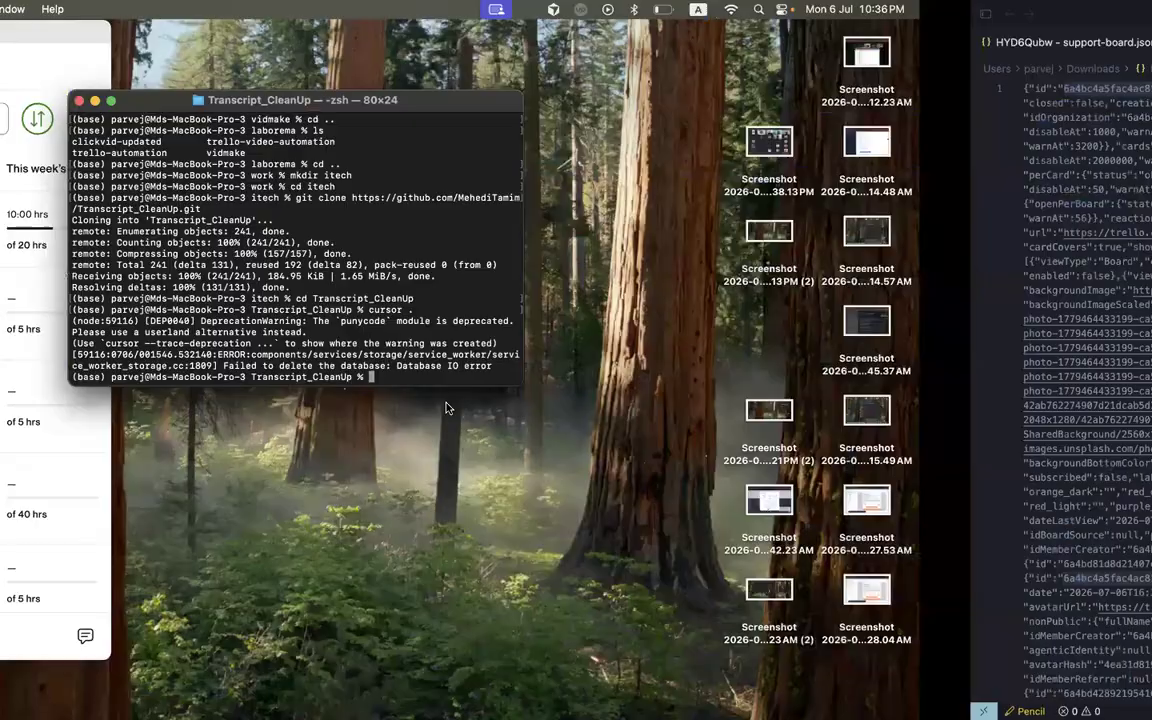
{"action": "key", "text": "ctrl+Right"}
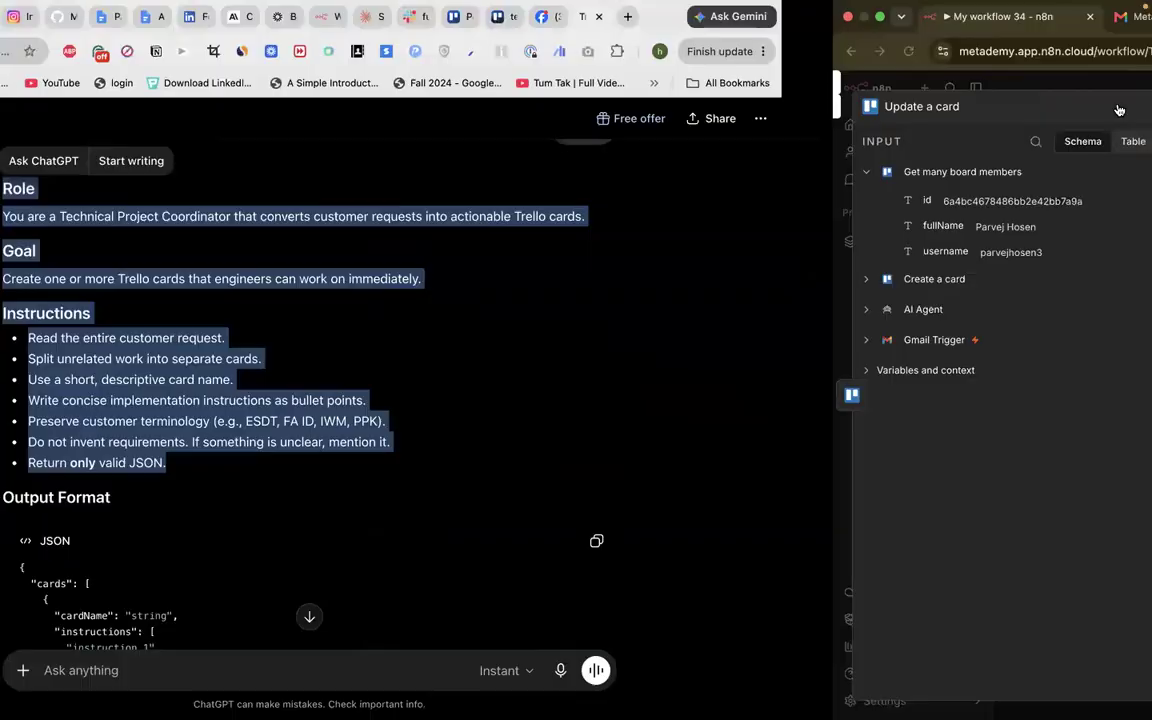
{"action": "key", "text": "Escape"}
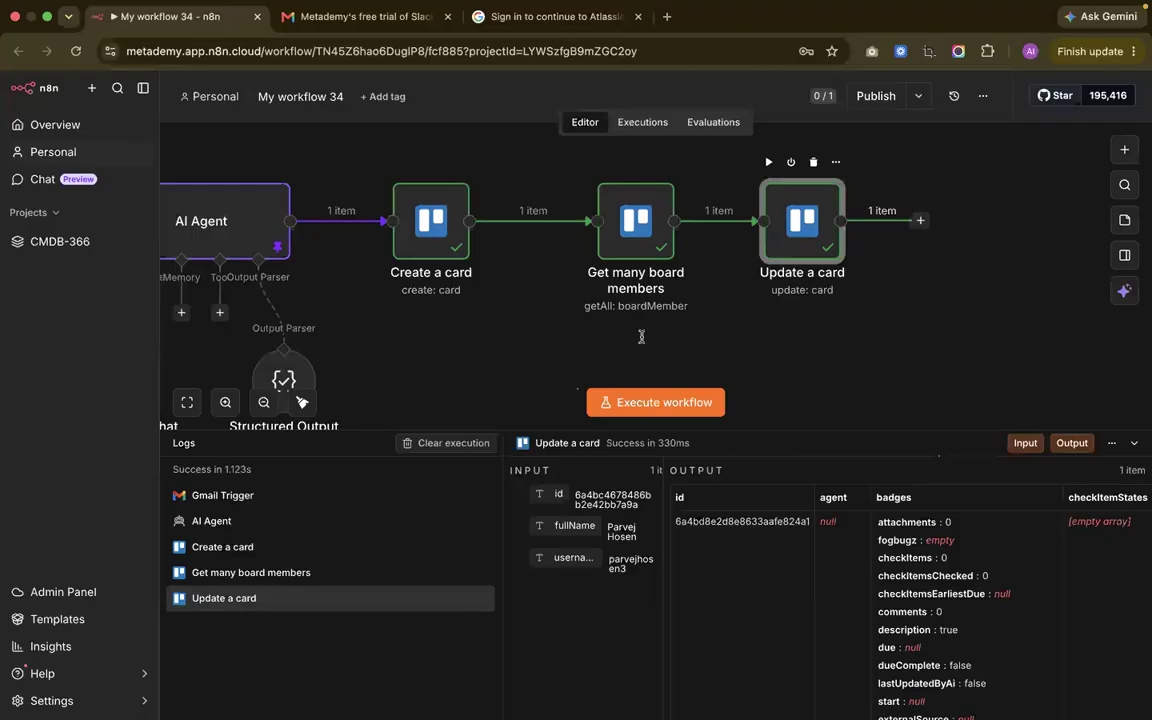
{"action": "key", "text": "Return"}
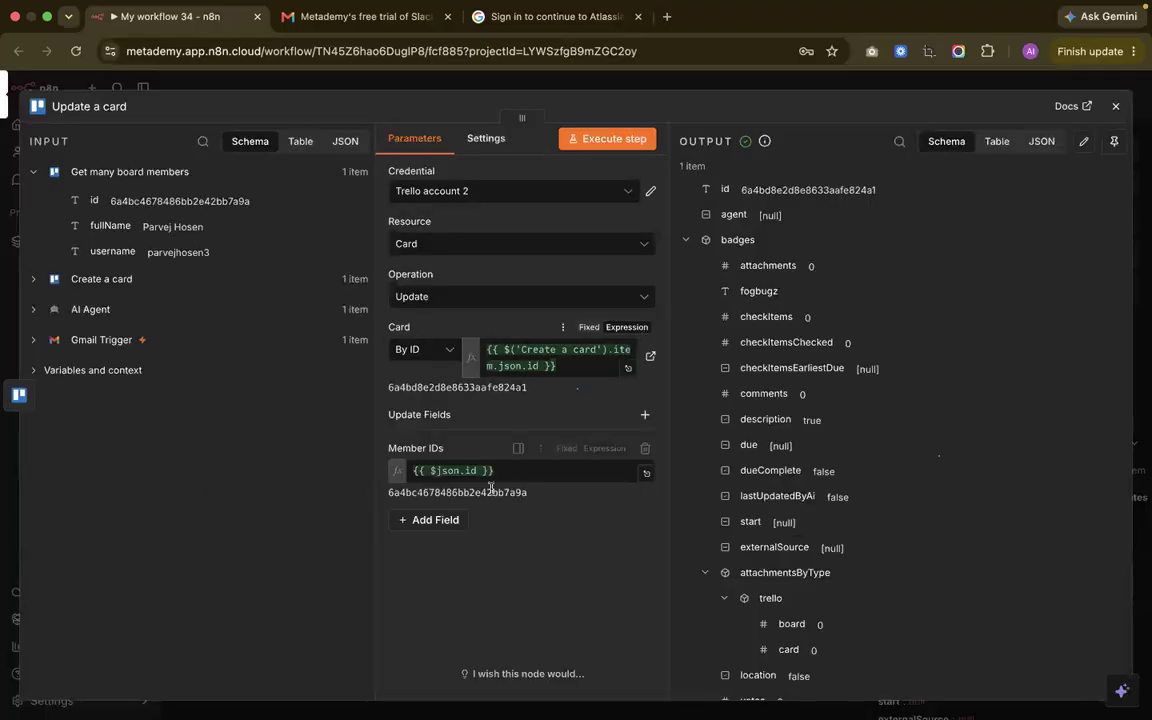
{"action": "left_click", "coordinate": [438, 519]}
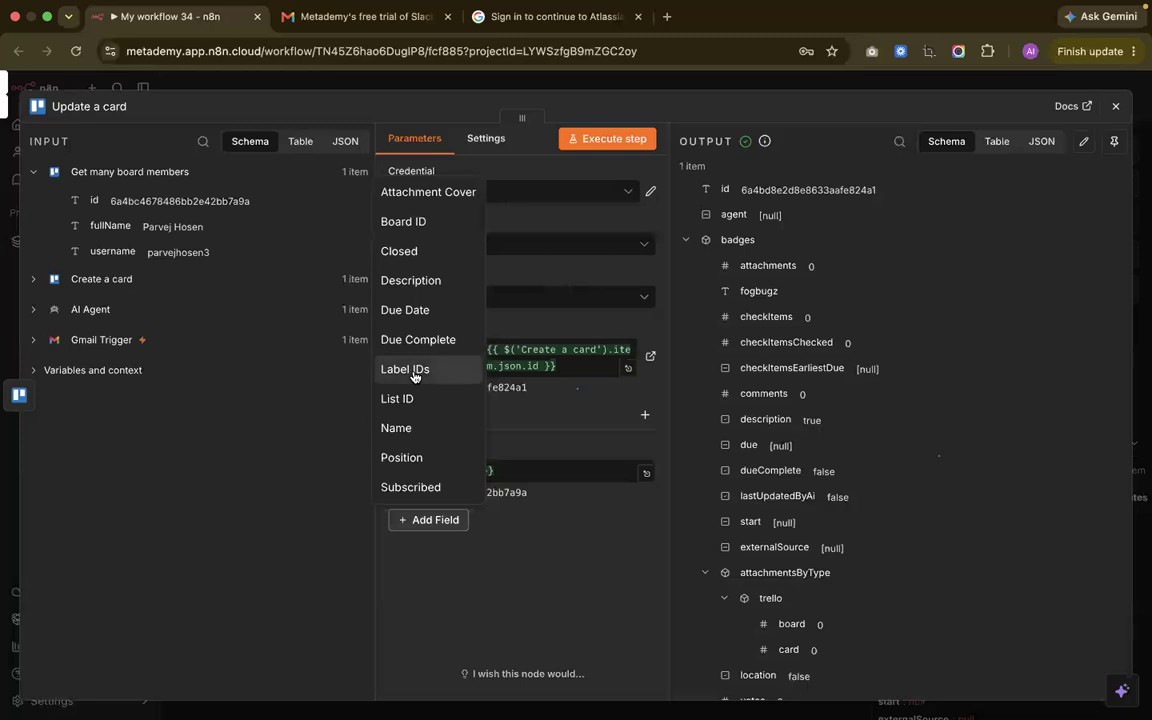
{"action": "left_click", "coordinate": [410, 457]}
{"action": "left_click", "coordinate": [476, 541]}
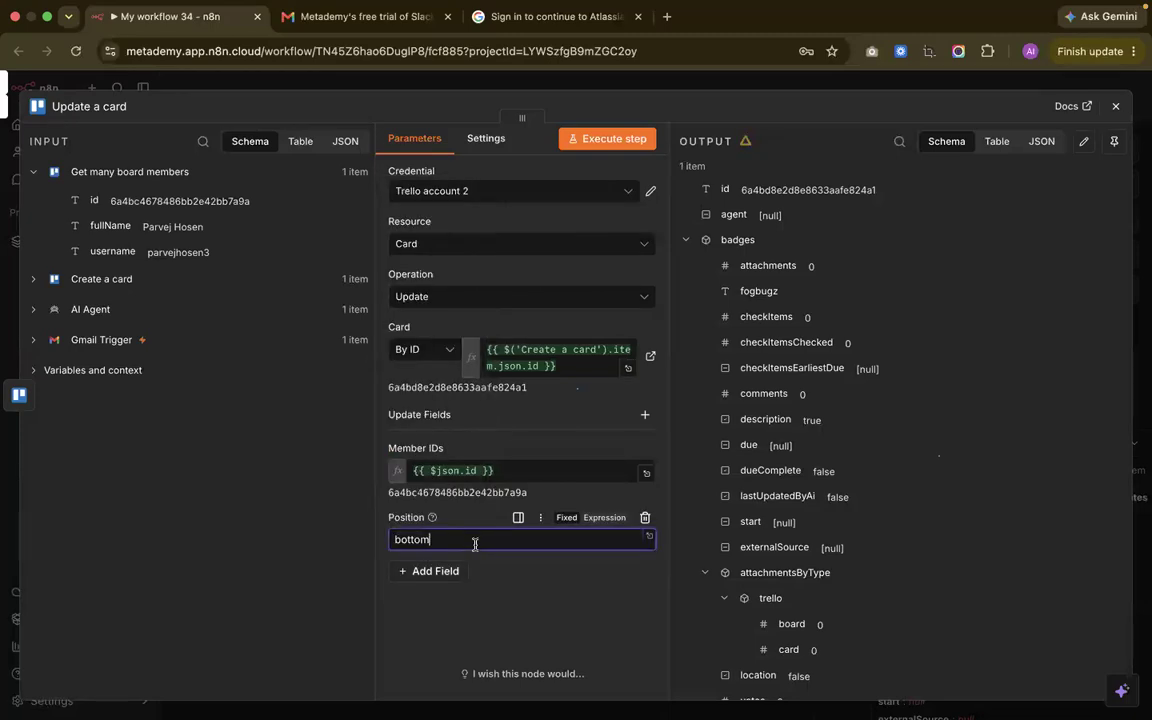
{"action": "left_click", "coordinate": [645, 517]}
Add the List ID update field to the Update a card node
{"action": "left_click", "coordinate": [410, 521]}
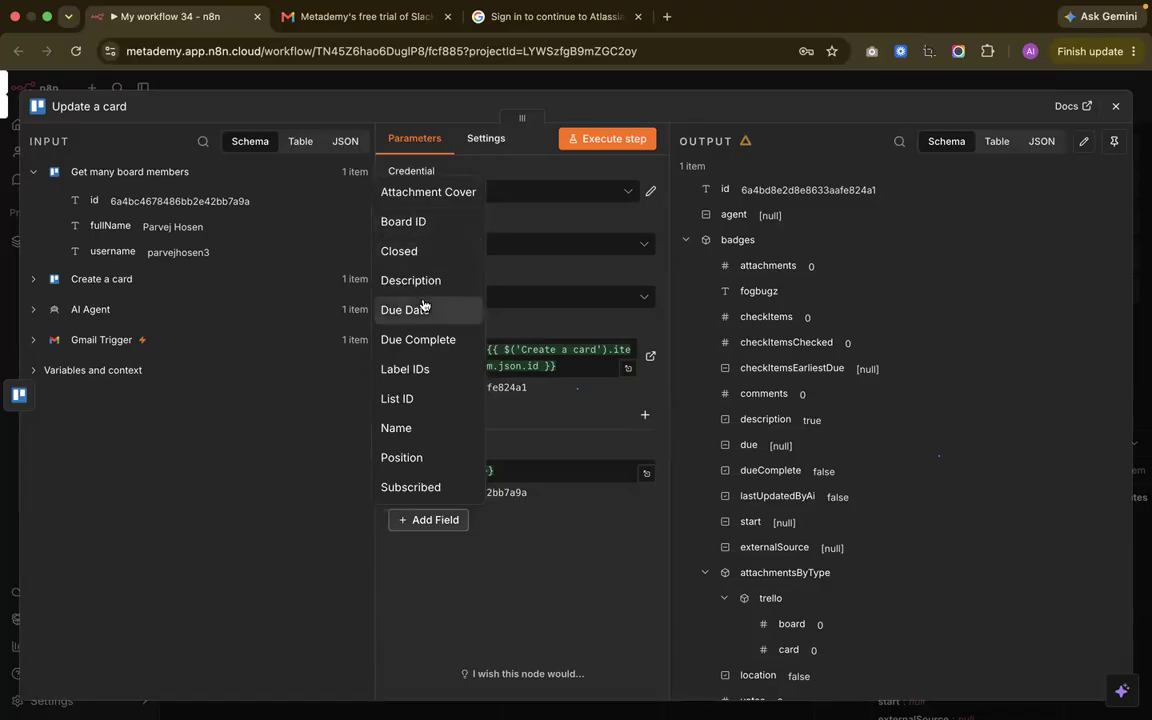
{"action": "left_click", "coordinate": [417, 399]}
{"action": "left_click", "coordinate": [414, 466]}
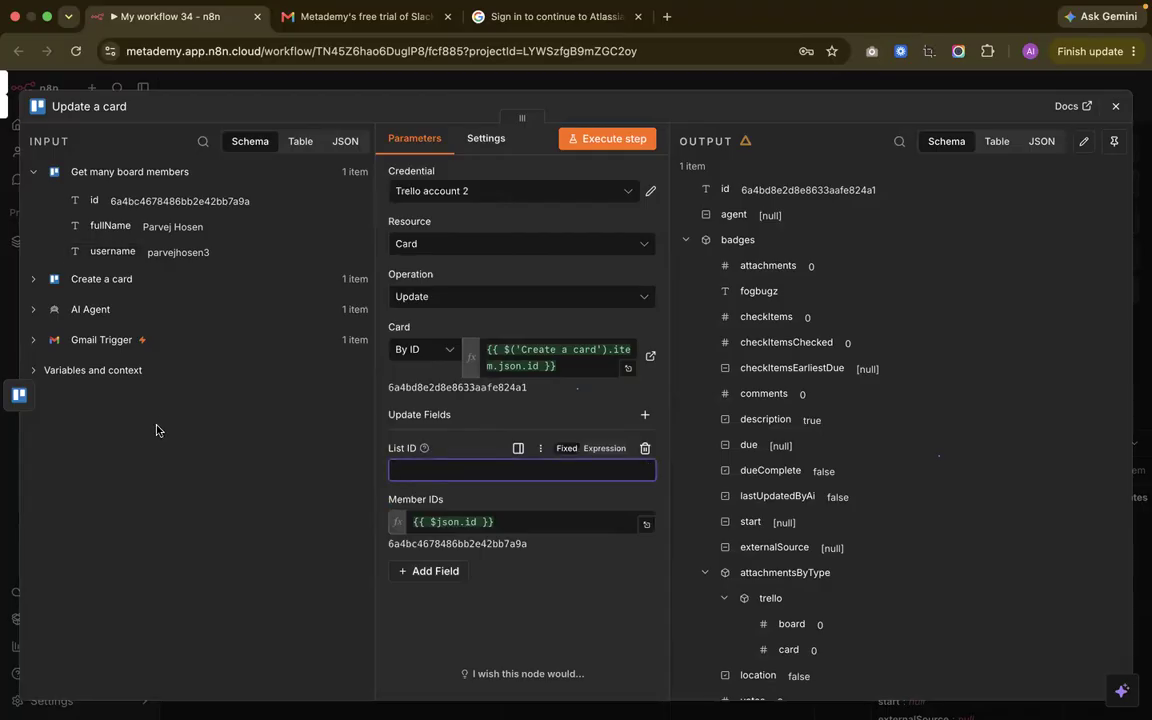
Inspect the List ID used in the Create a card node, and revisit the List ID field in Update a card
{"action": "left_click", "coordinate": [1115, 106]}
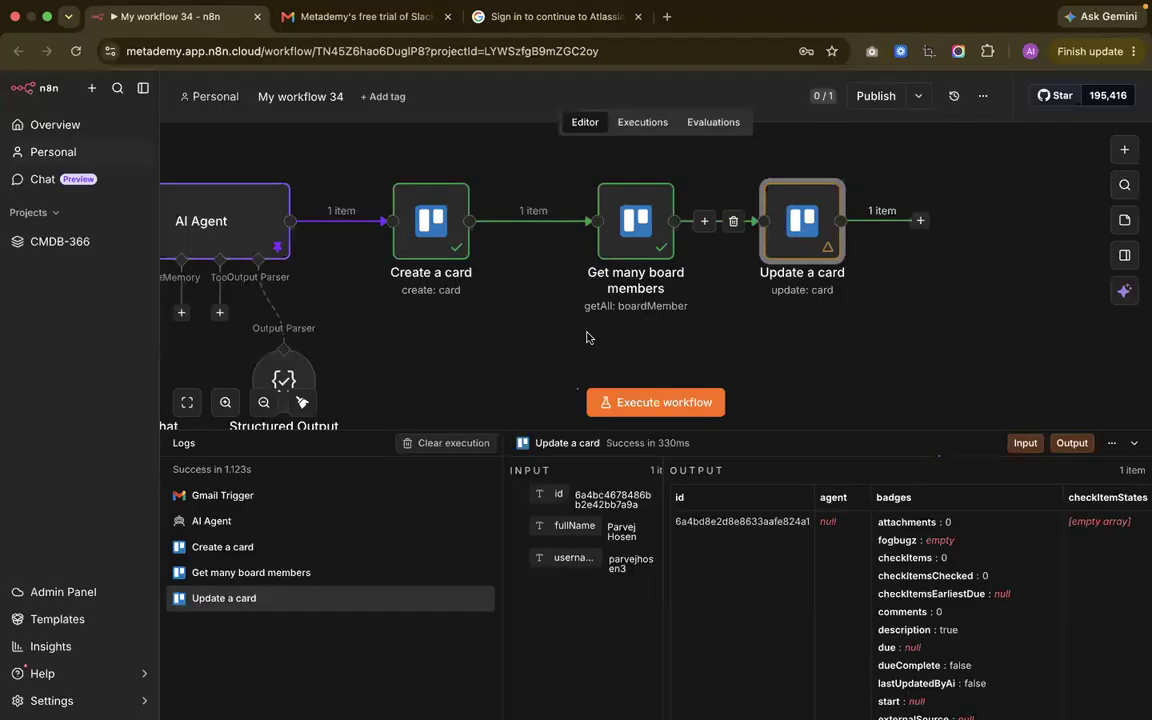
{"action": "double_click", "coordinate": [443, 230]}
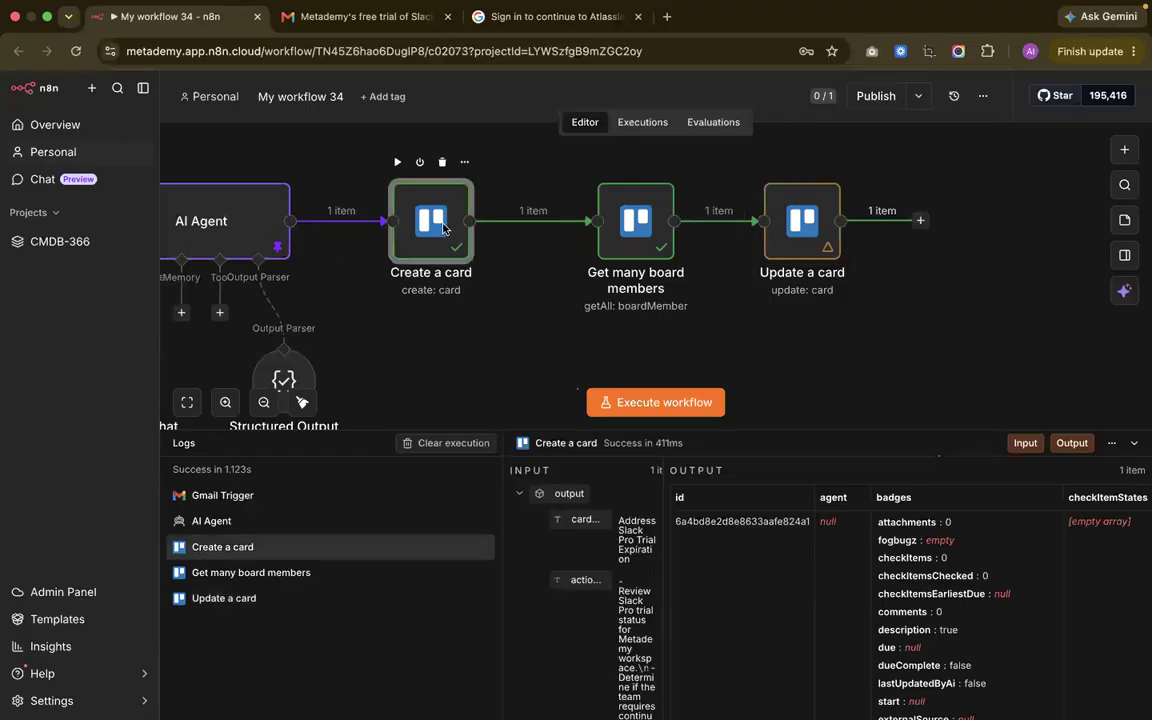
{"action": "double_click", "coordinate": [425, 350]}
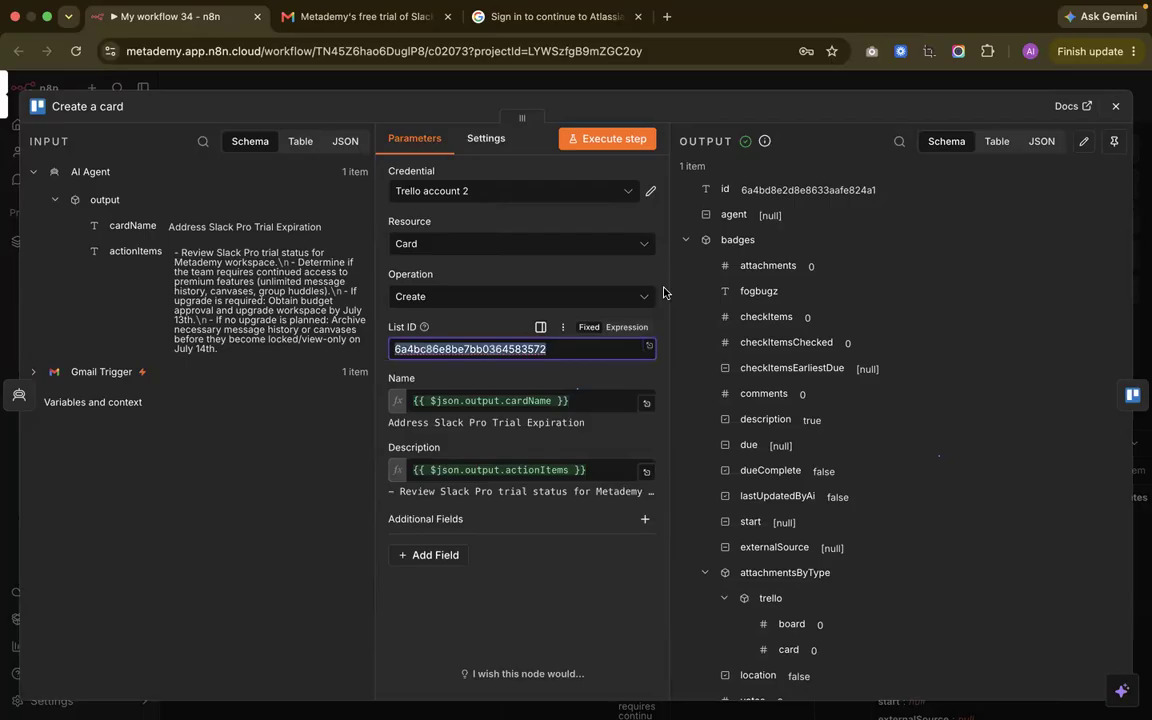
{"action": "left_click", "coordinate": [1115, 108]}
{"action": "double_click", "coordinate": [802, 222]}
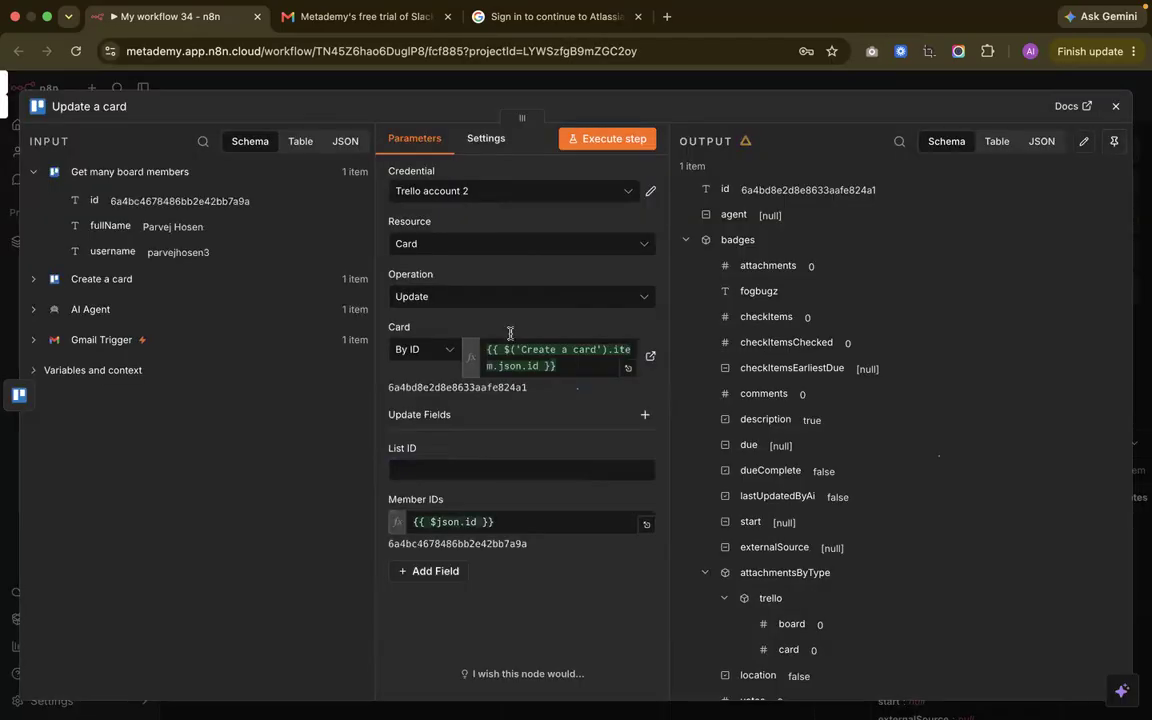
{"action": "left_click", "coordinate": [445, 472]}
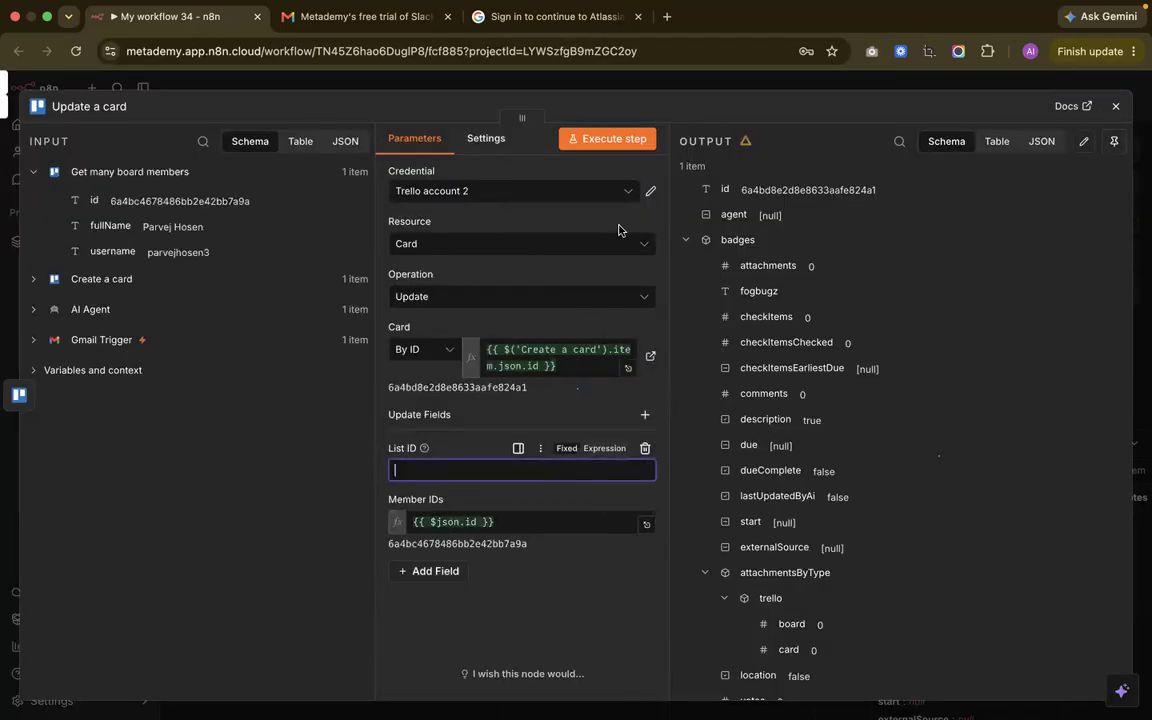
{"action": "left_click", "coordinate": [1116, 106]}
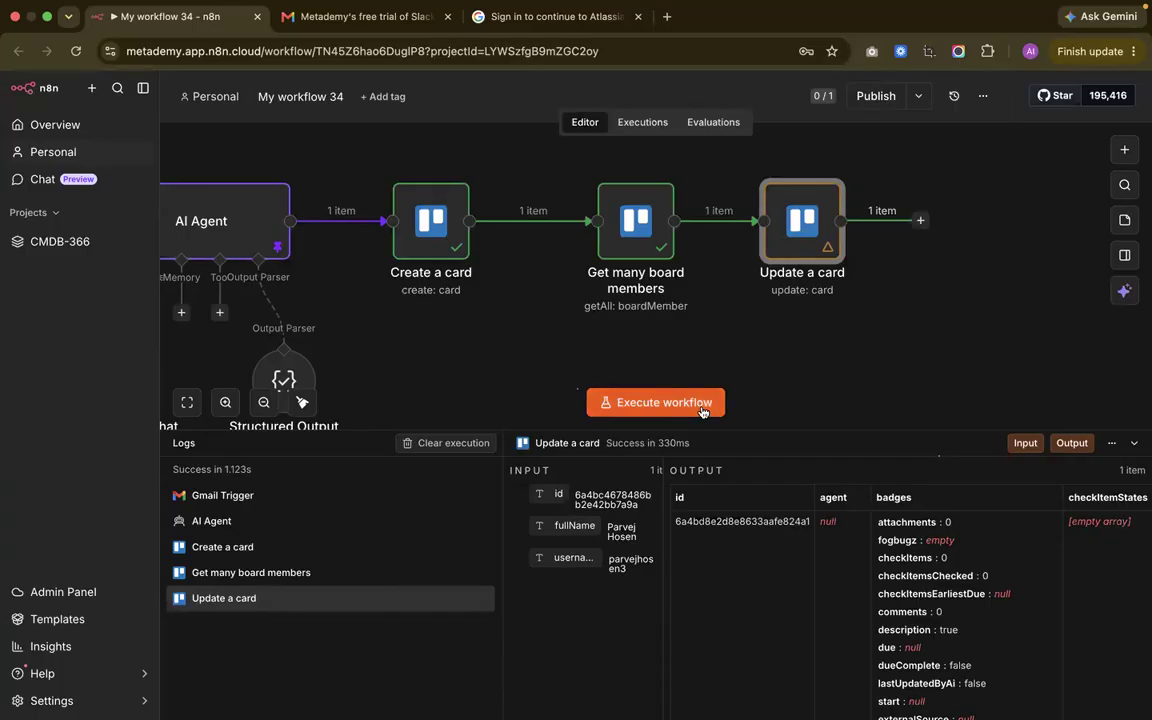
Switch to Trello's Support Board, export the To Do list's "card" card as JSON, and pretty-print it
{"action": "key", "text": "ctrl+Left"}
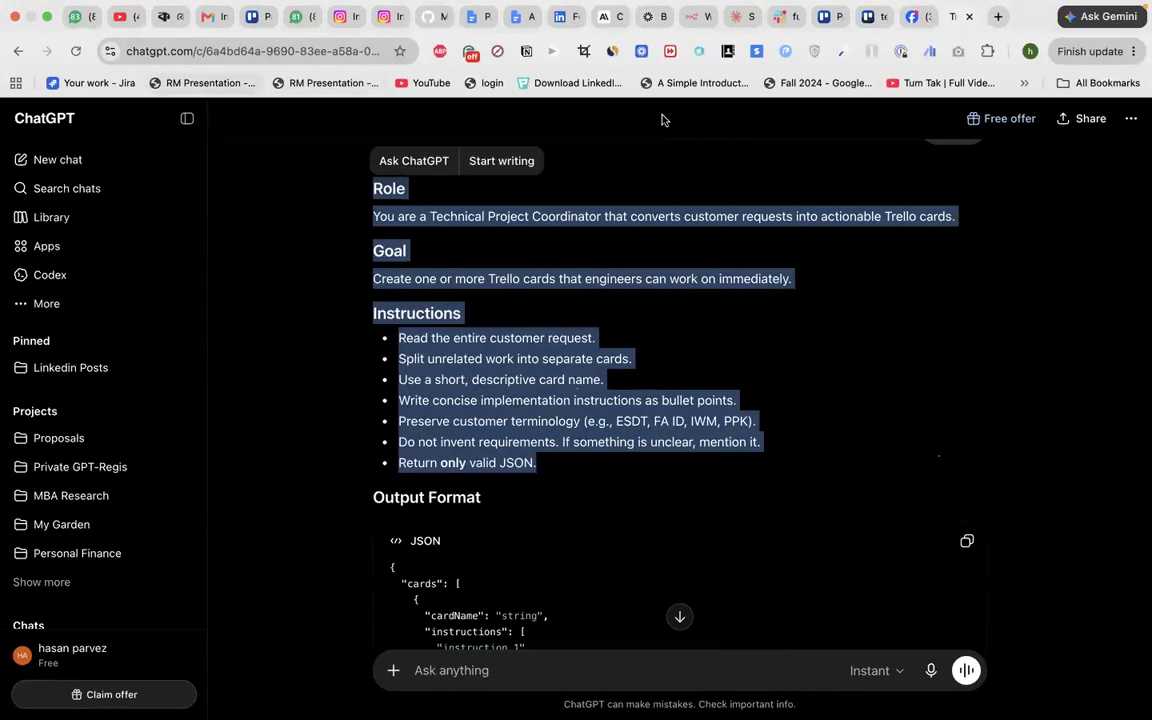
{"action": "left_click", "coordinate": [826, 20]}
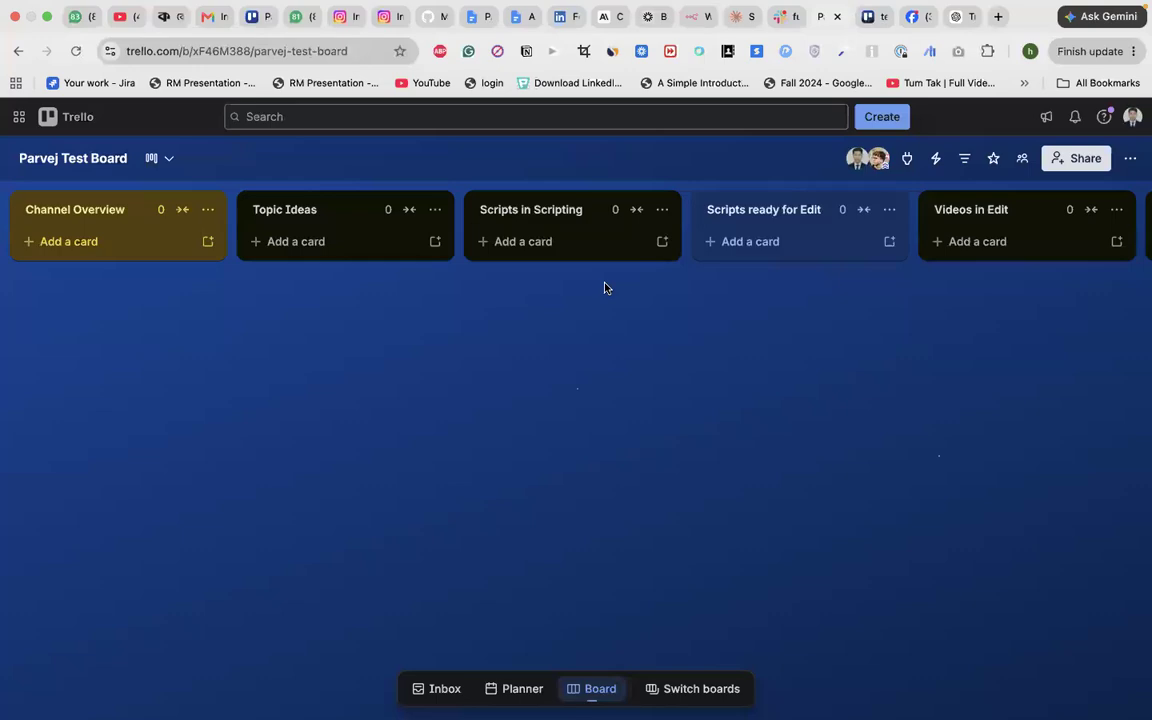
{"action": "key", "text": "ctrl+Left"}
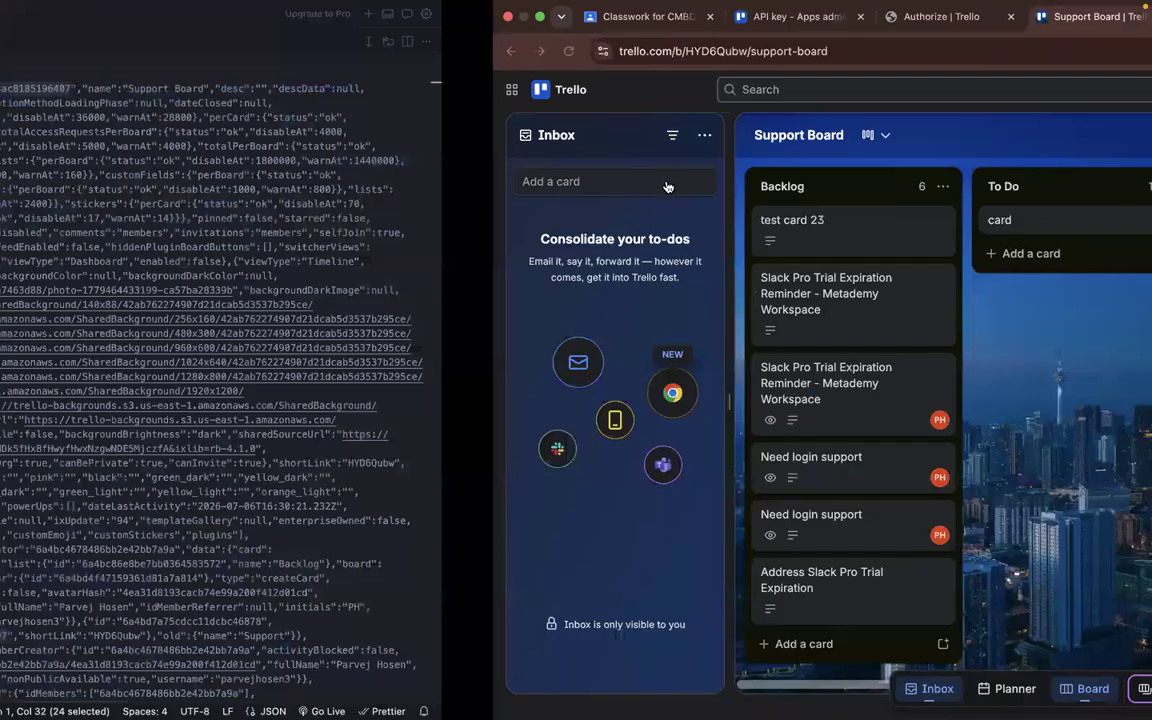
{"action": "key", "text": "ctrl+Right"}
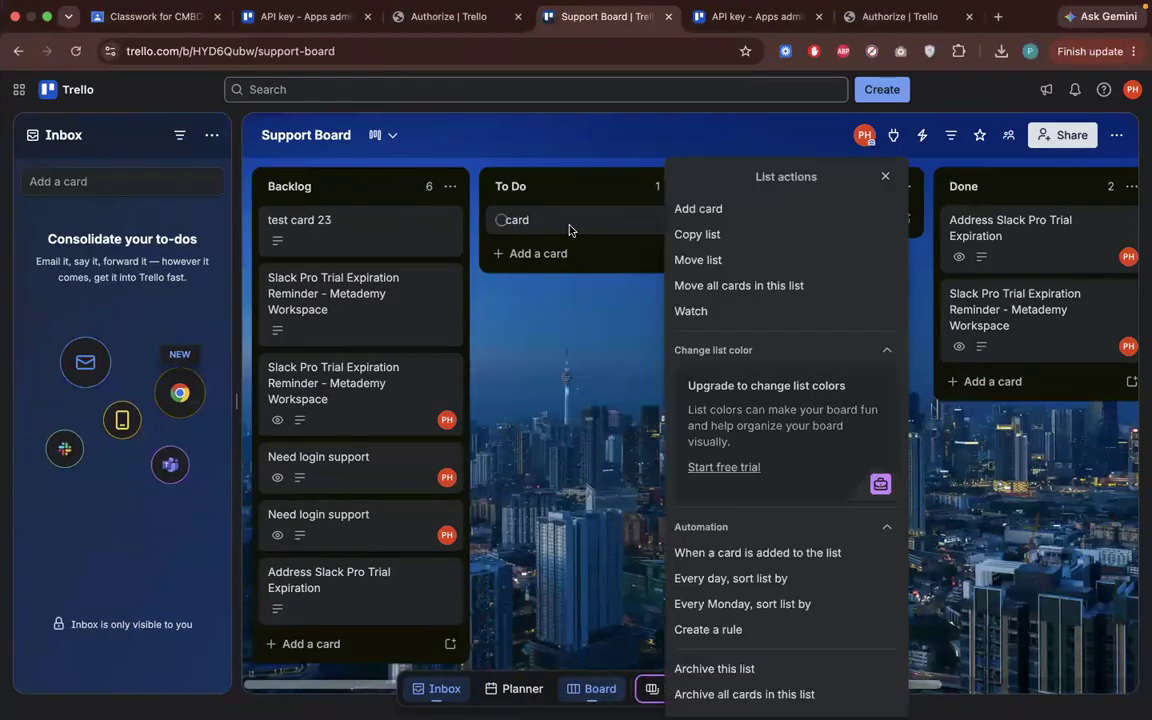
{"action": "left_click", "coordinate": [570, 229]}
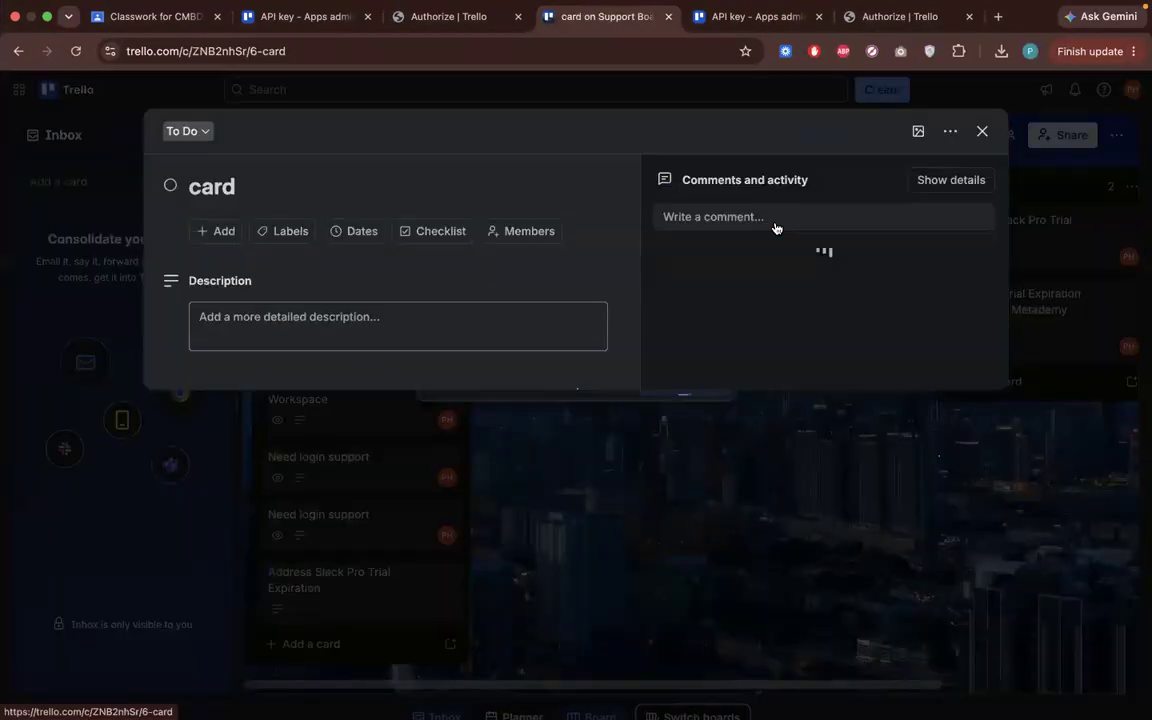
{"action": "left_click", "coordinate": [951, 135]}
{"action": "left_click", "coordinate": [987, 366]}
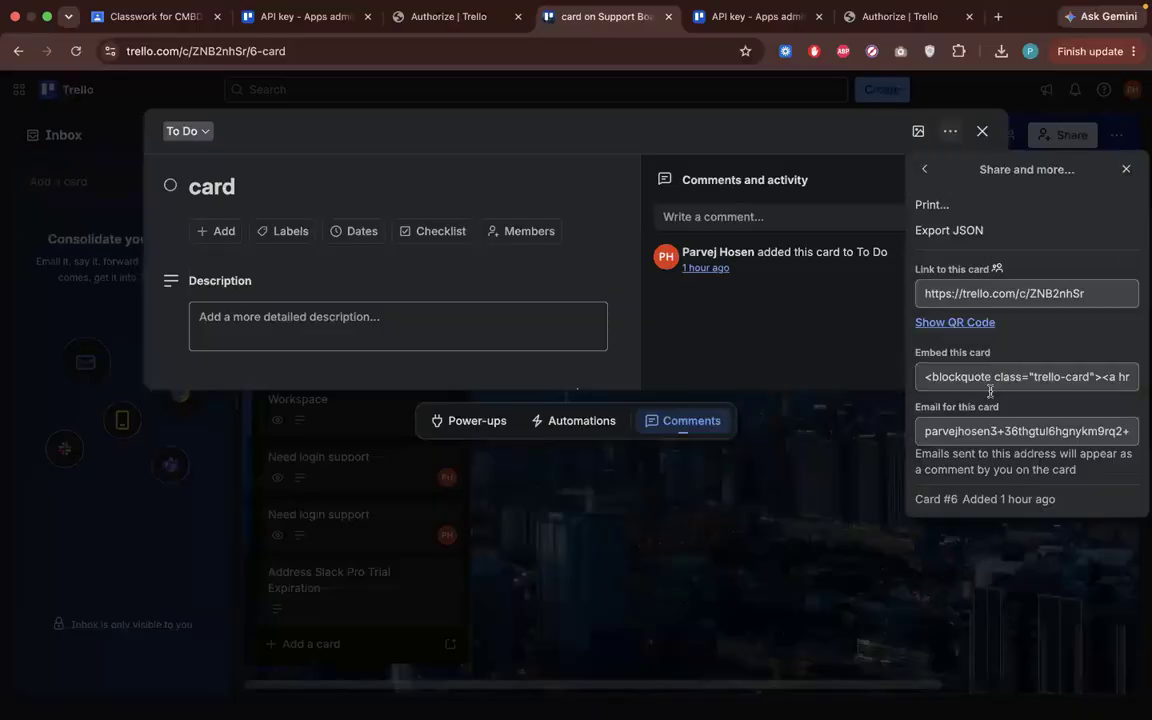
{"action": "left_click", "coordinate": [955, 232]}
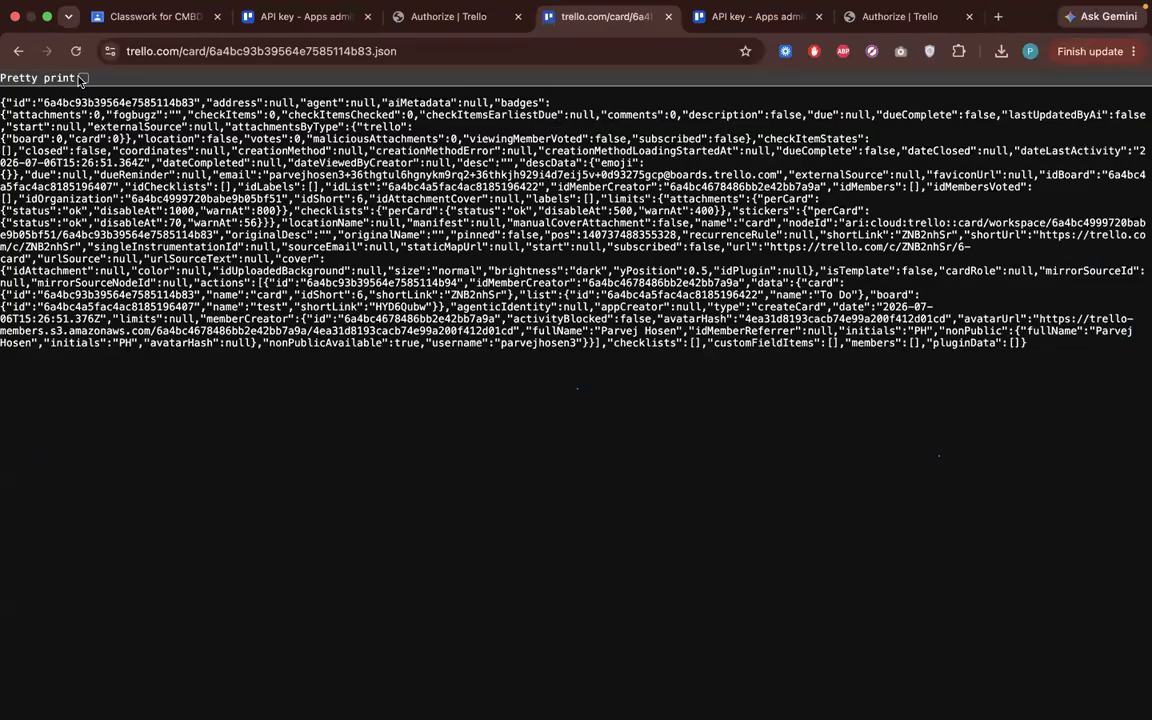
{"action": "left_click", "coordinate": [83, 78]}
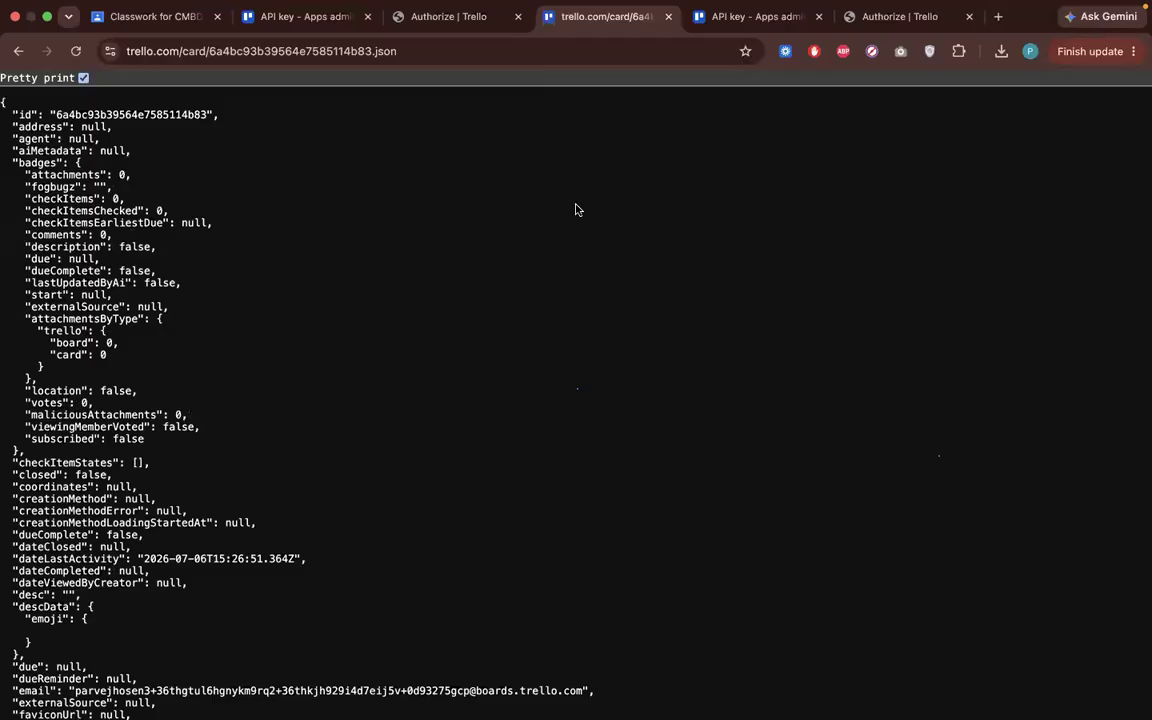
Search the card's JSON for "to do" and copy the id of the To Do list
{"action": "key", "text": "super+f"}
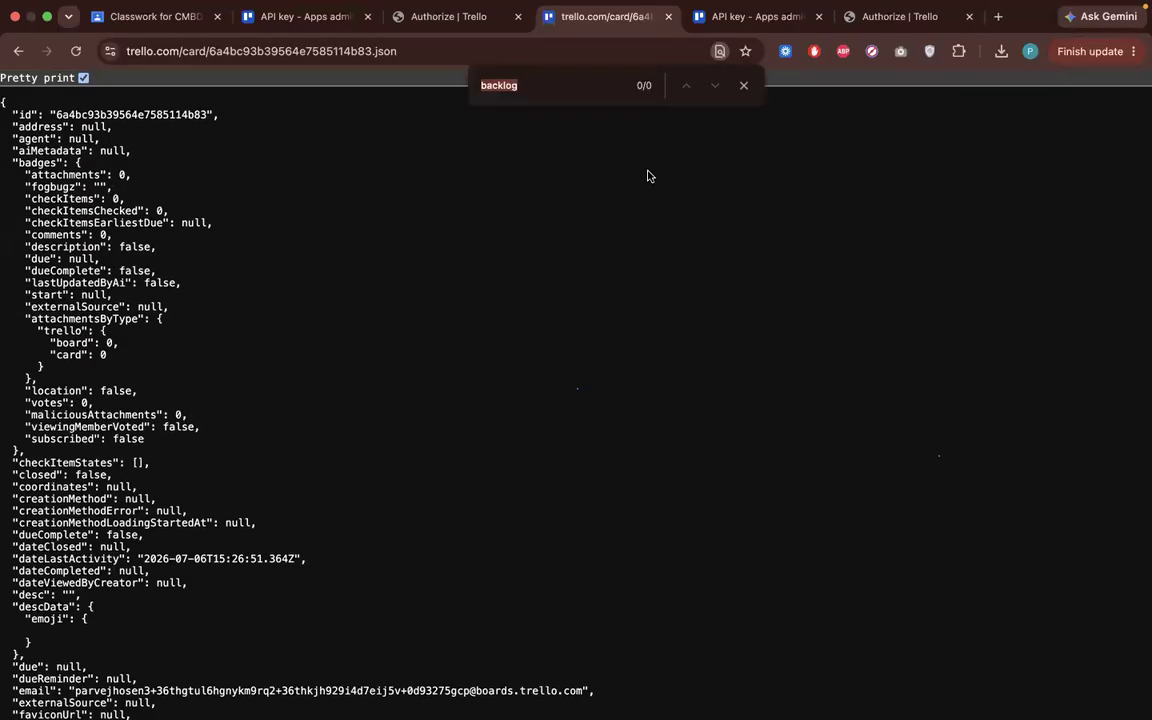
{"action": "type", "text": "to do"}
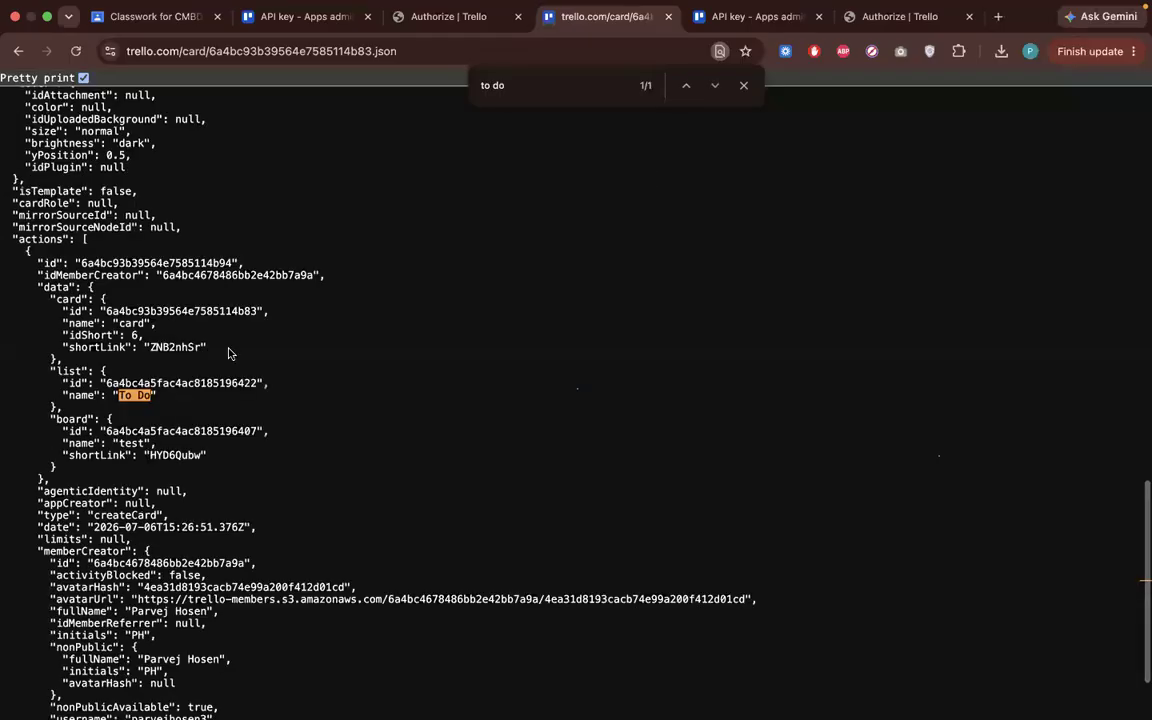
{"action": "double_click", "coordinate": [122, 385]}
{"action": "key", "text": "ctrl+c"}
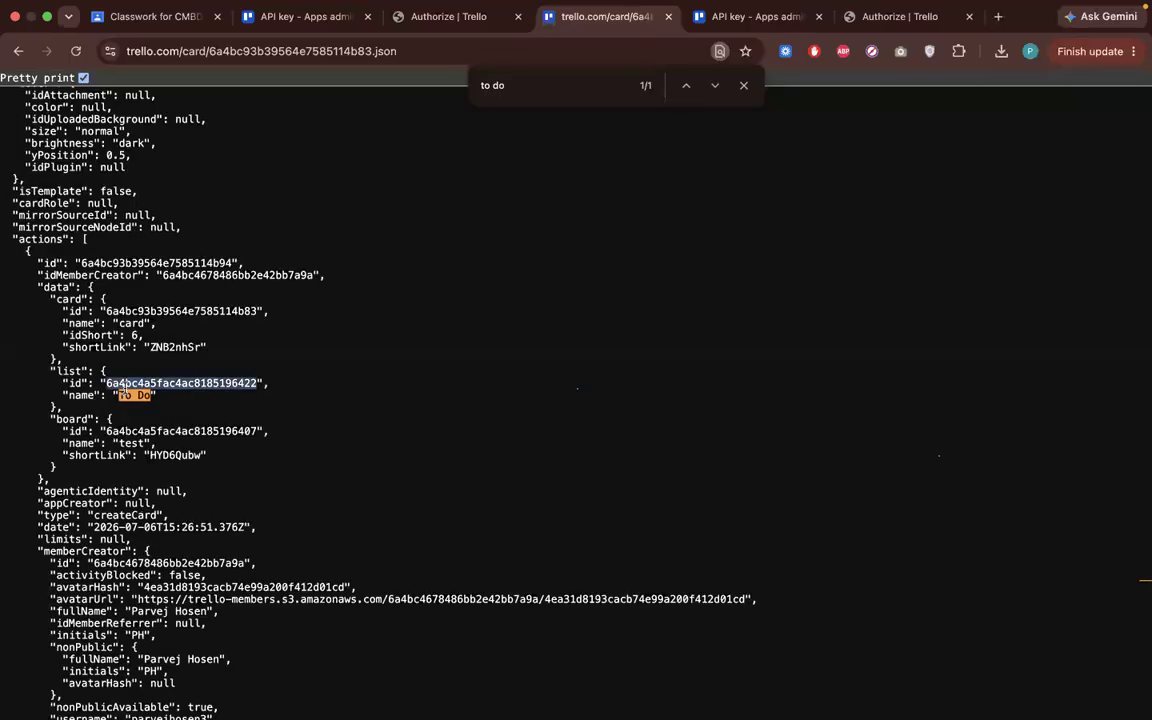
{"action": "key", "text": "ctrl+Right"}
{"action": "key", "text": "ctrl+Right"}
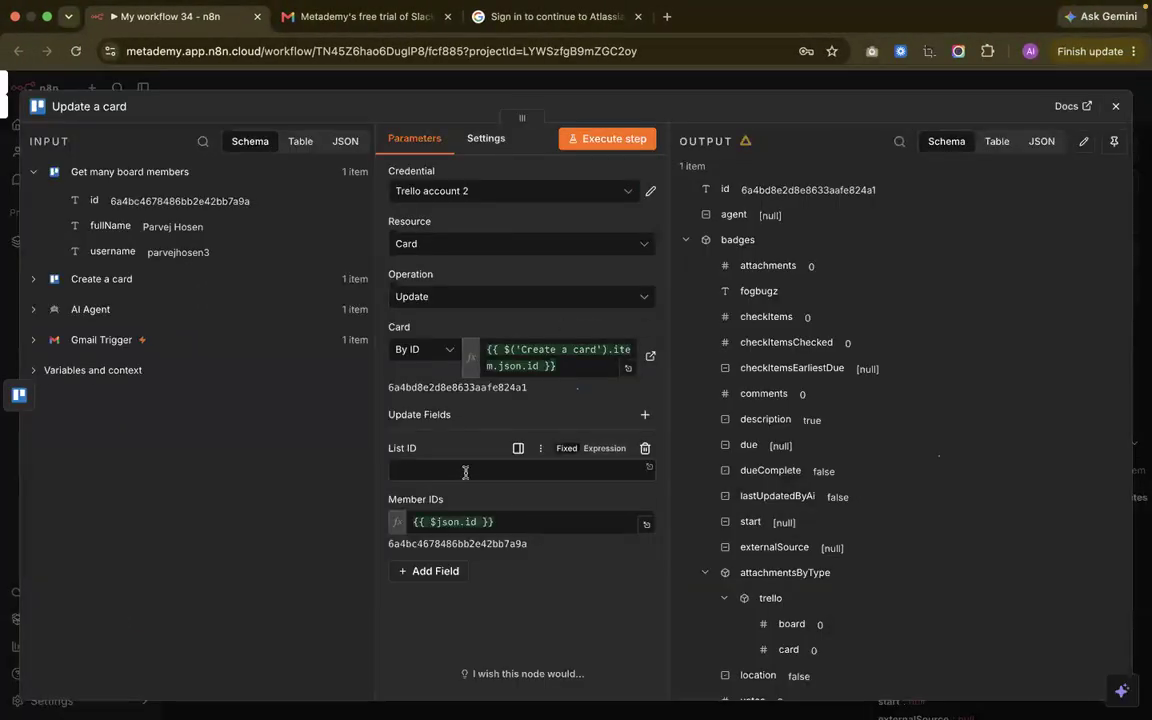
{"action": "left_click", "coordinate": [465, 470]}
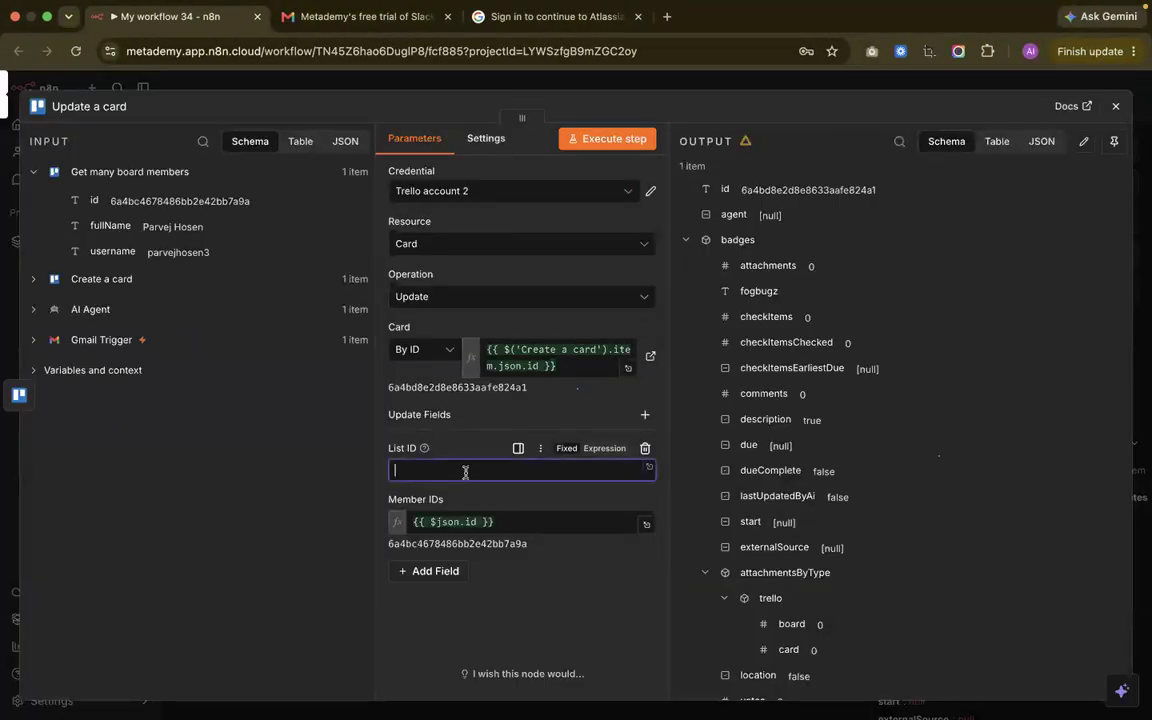
{"action": "key", "text": "ctrl+v"}
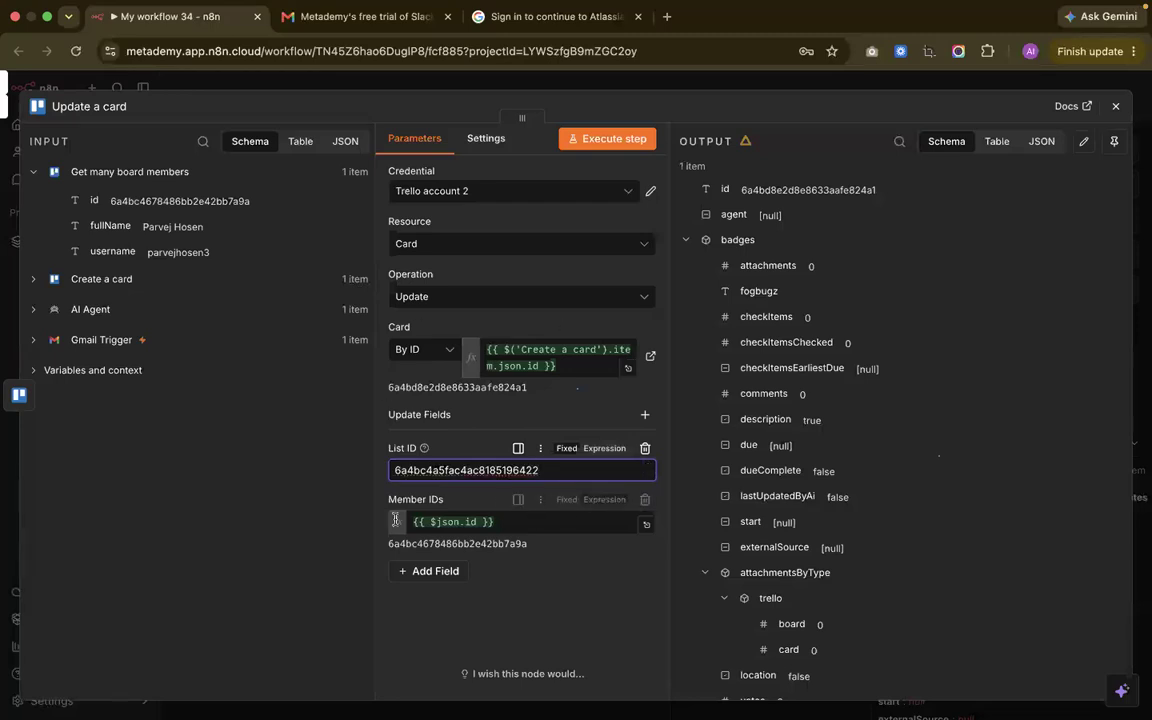
{"action": "left_click", "coordinate": [1116, 106]}
{"action": "left_click", "coordinate": [622, 402]}
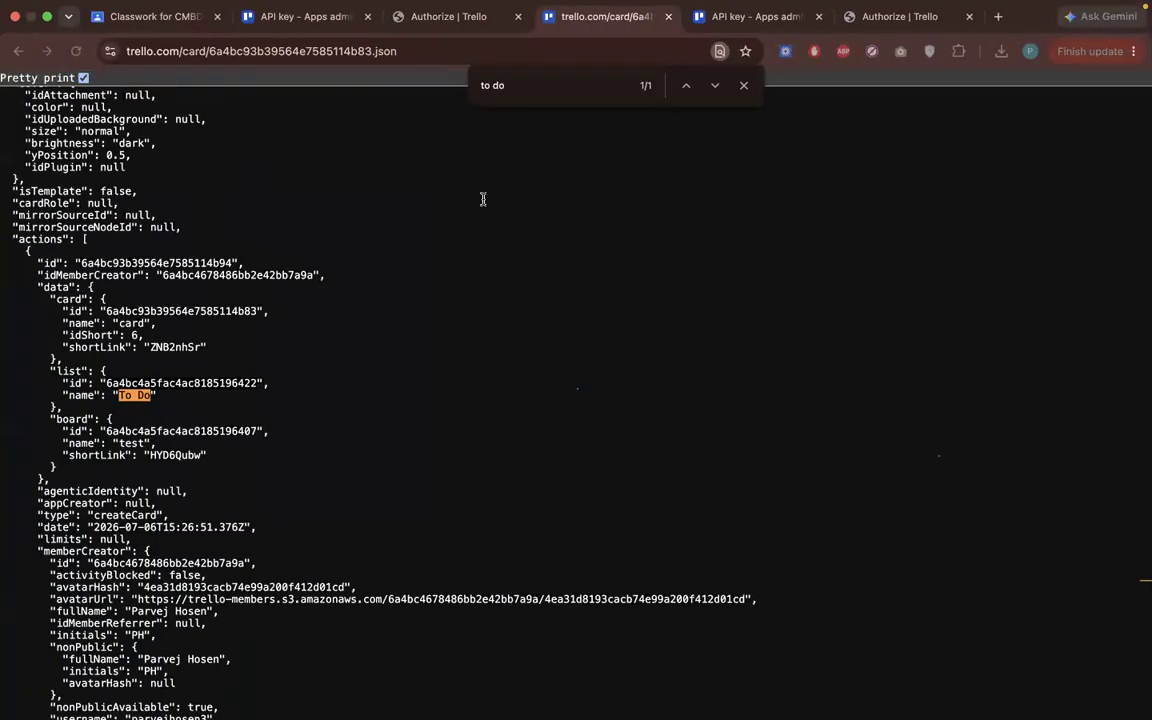
Switch to Trello's Support Board, examine its To Do list and remaining lists for the updated card, and return to n8n
{"action": "key", "text": "ctrl+Left"}
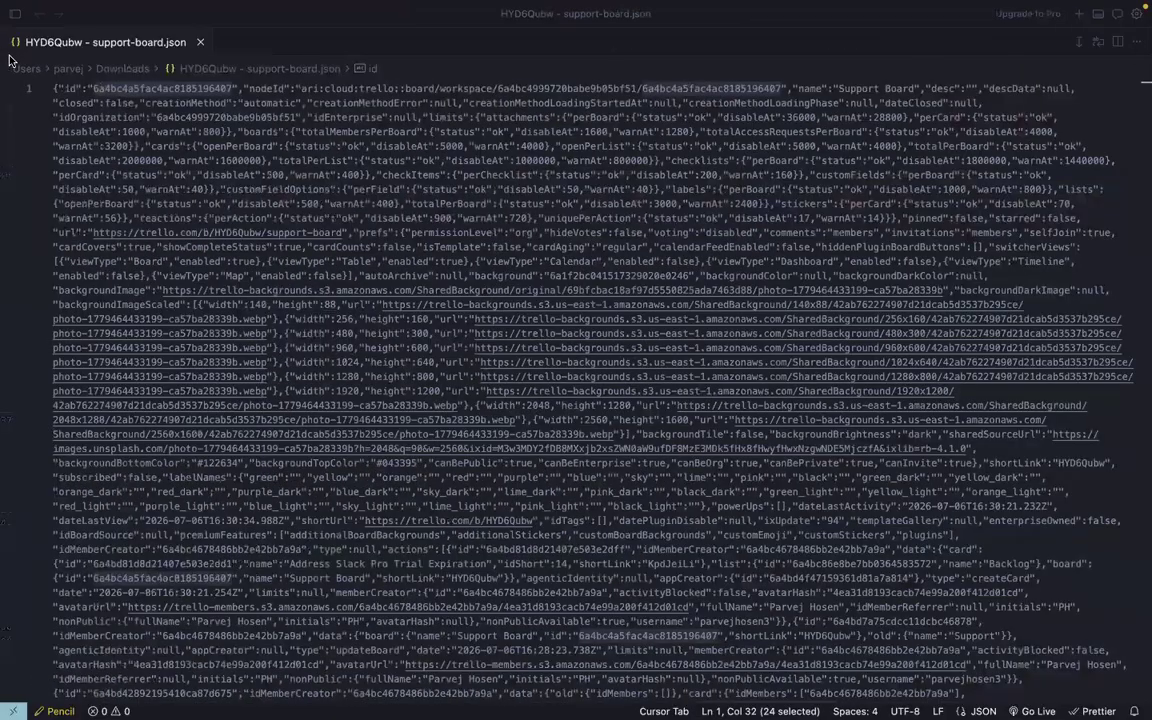
{"action": "key", "text": "ctrl+Right"}
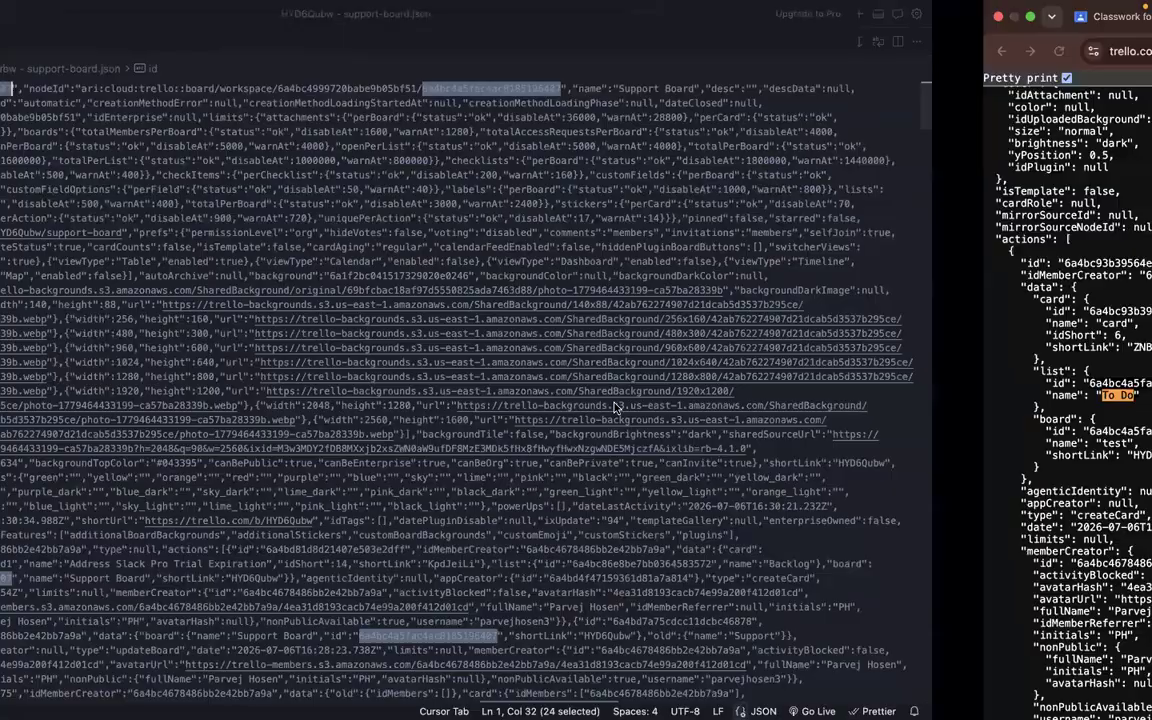
{"action": "key", "text": "super+Left"}
{"action": "left_click", "coordinate": [982, 133]}
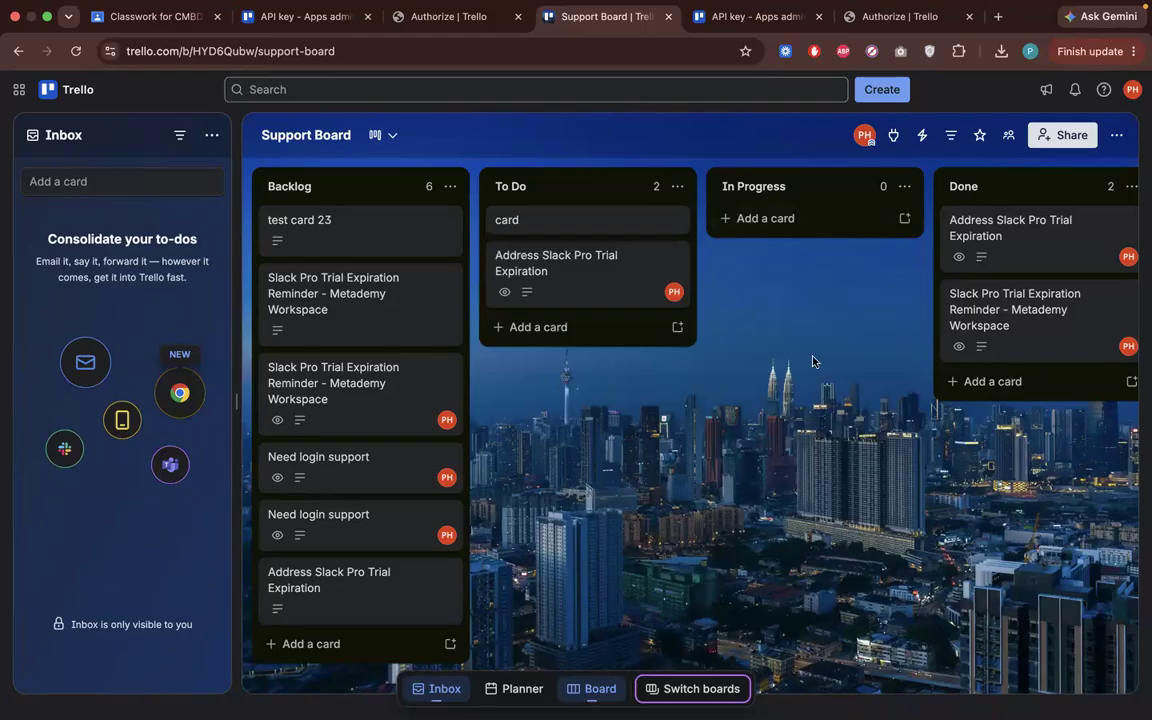
{"action": "scroll", "coordinate": [815, 400], "scroll_direction": "right", "scroll_amount": 5}
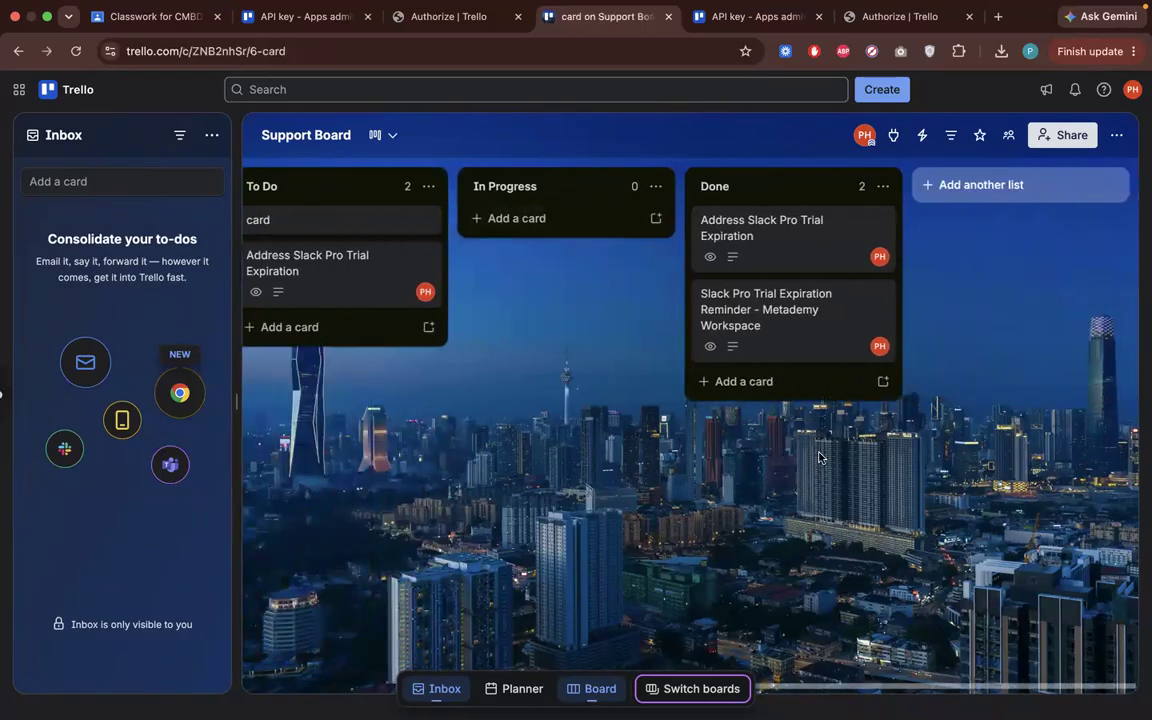
{"action": "key", "text": "ctrl+Right"}
{"action": "key", "text": "ctrl+Right"}
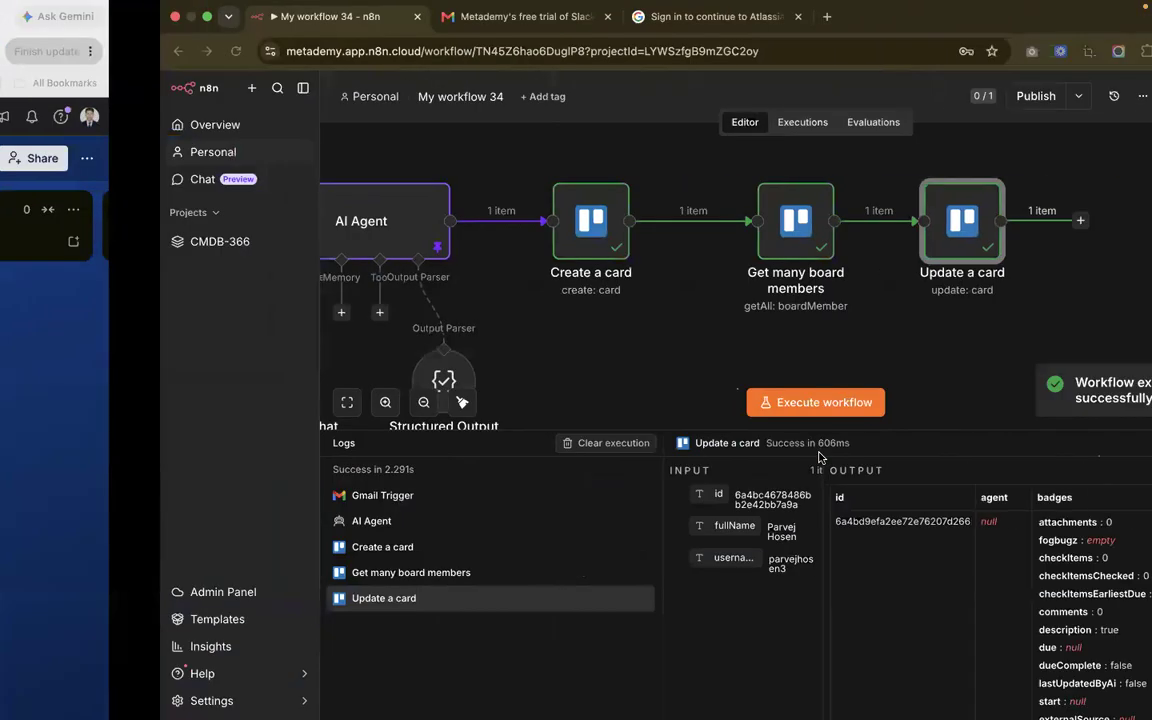
Shift the Trello nodes on the canvas and tidy up the whole workflow's node layout
{"action": "scroll", "coordinate": [529, 299], "scroll_direction": "left", "scroll_amount": 1}
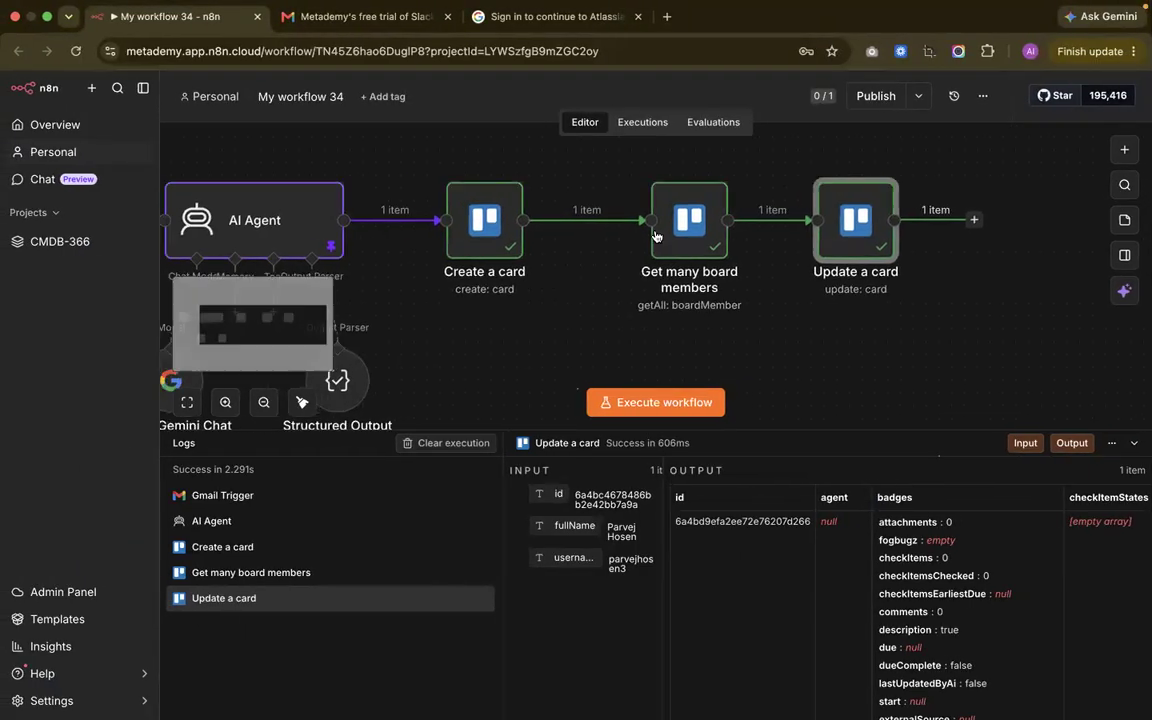
{"action": "scroll", "coordinate": [655, 236], "scroll_direction": "left", "scroll_amount": 5}
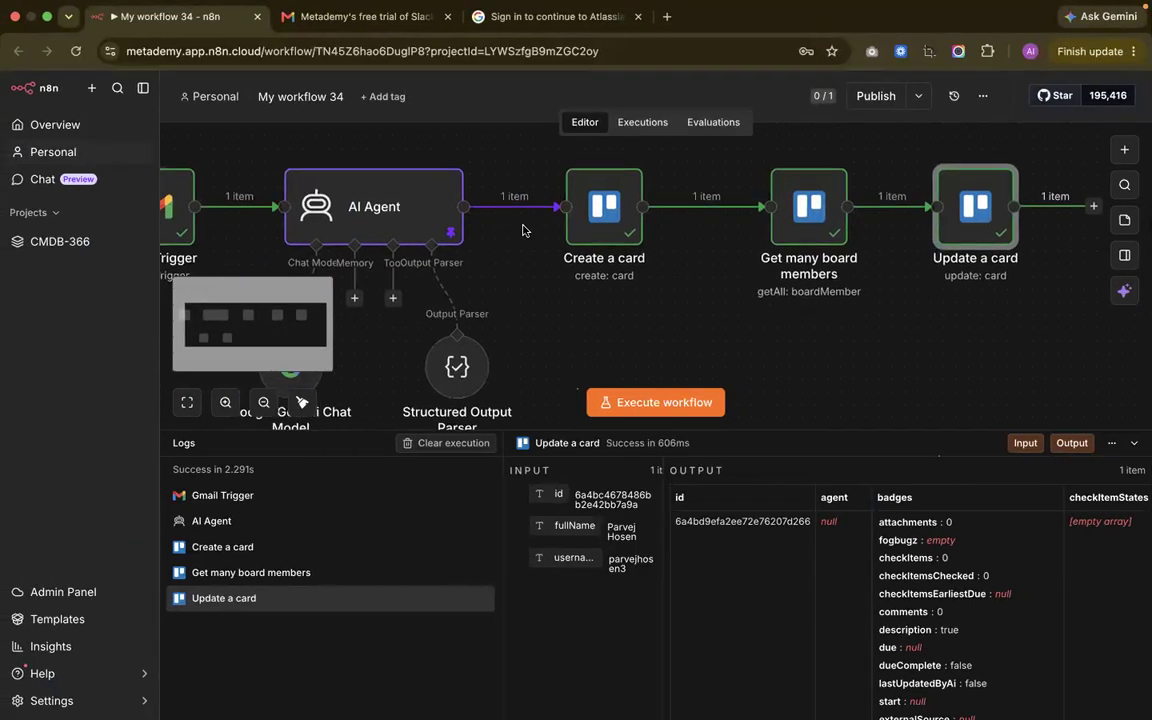
{"action": "left_click", "coordinate": [640, 210]}
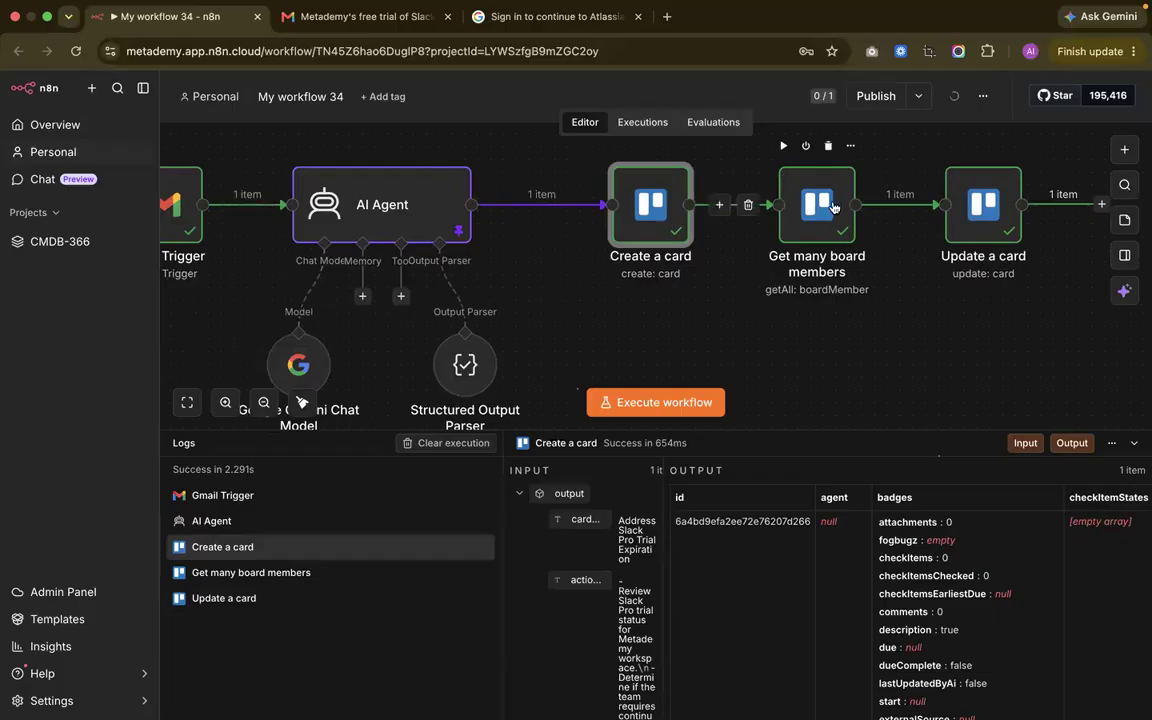
{"action": "left_click_drag", "start_coordinate": [833, 207], "coordinate": [825, 258]}
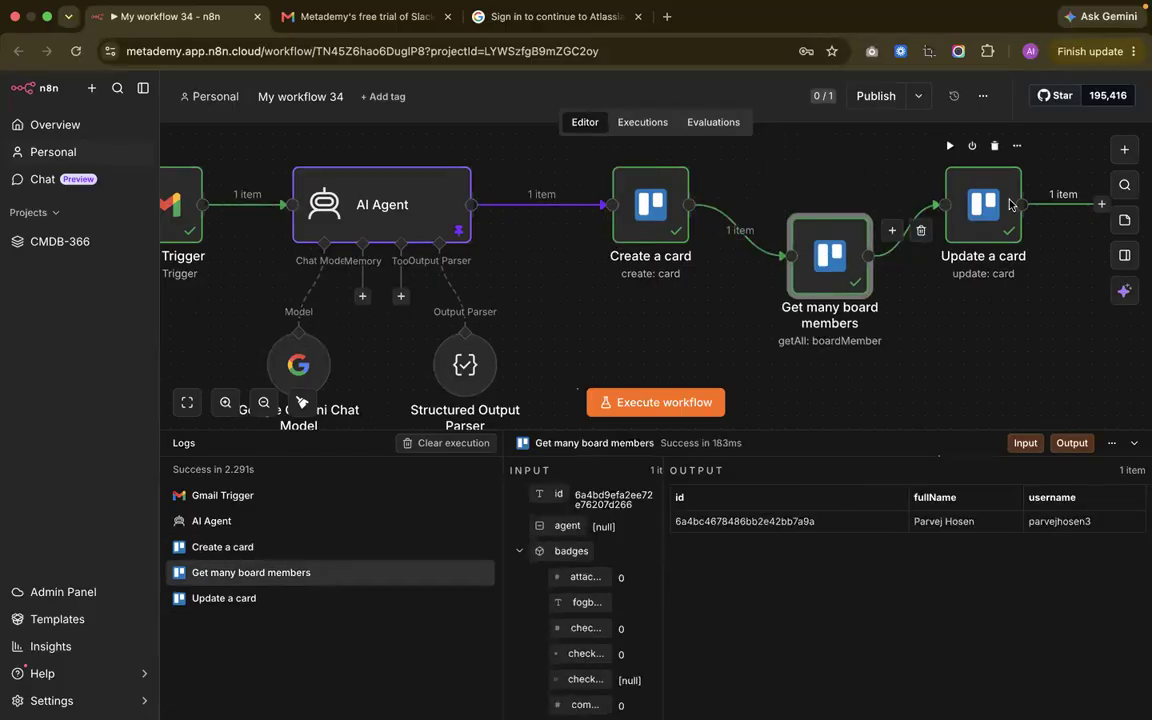
{"action": "left_click_drag", "start_coordinate": [1005, 238], "coordinate": [1013, 273]}
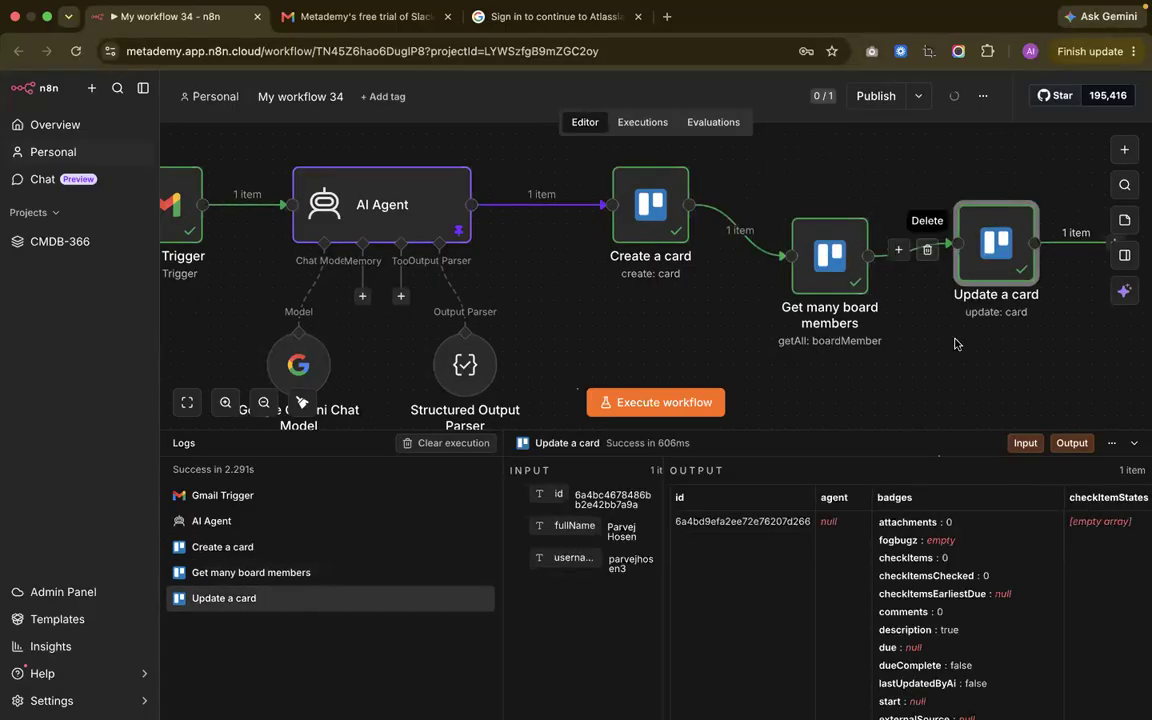
{"action": "scroll", "coordinate": [956, 342], "scroll_direction": "right", "scroll_amount": 1}
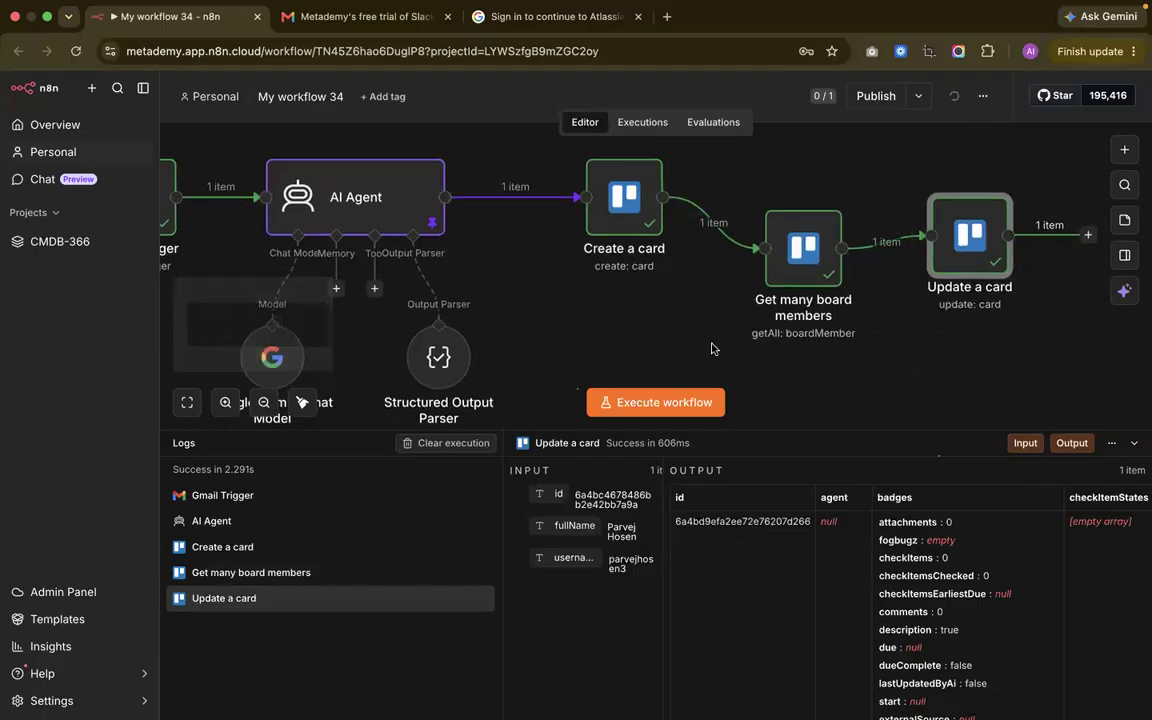
{"action": "scroll", "coordinate": [563, 258], "scroll_direction": "left", "scroll_amount": 2}
{"action": "scroll", "coordinate": [580, 320], "scroll_direction": "left", "scroll_amount": 5}
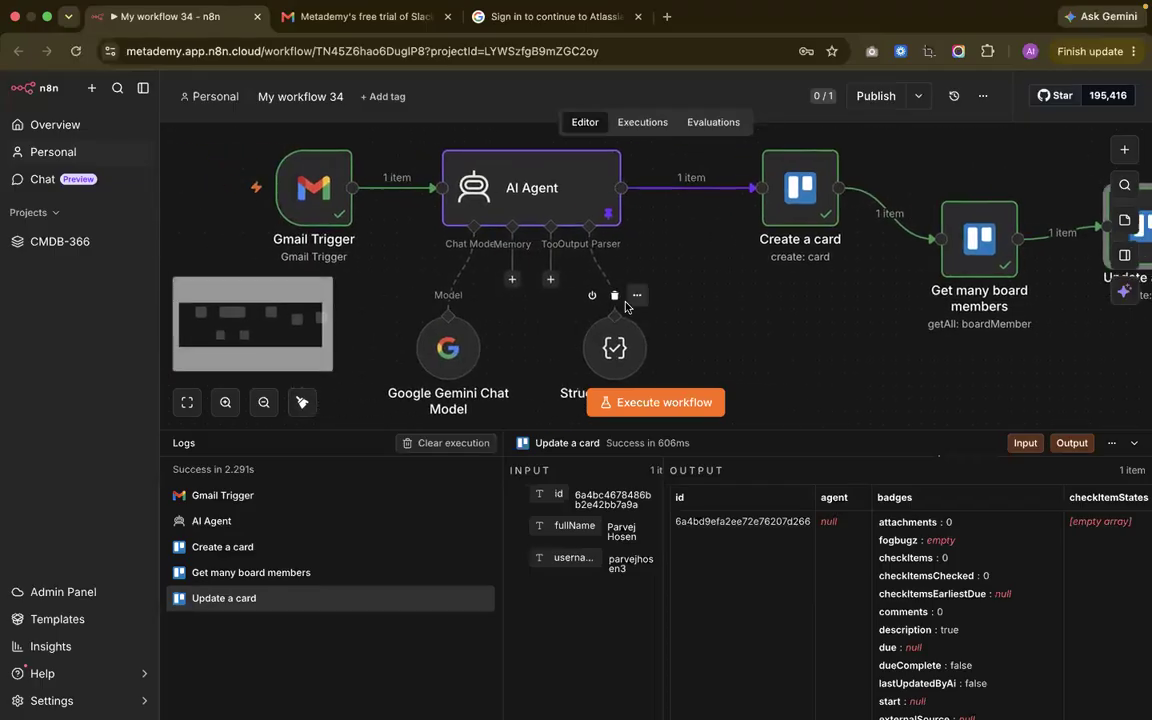
{"action": "key", "text": "shift+alt+t"}
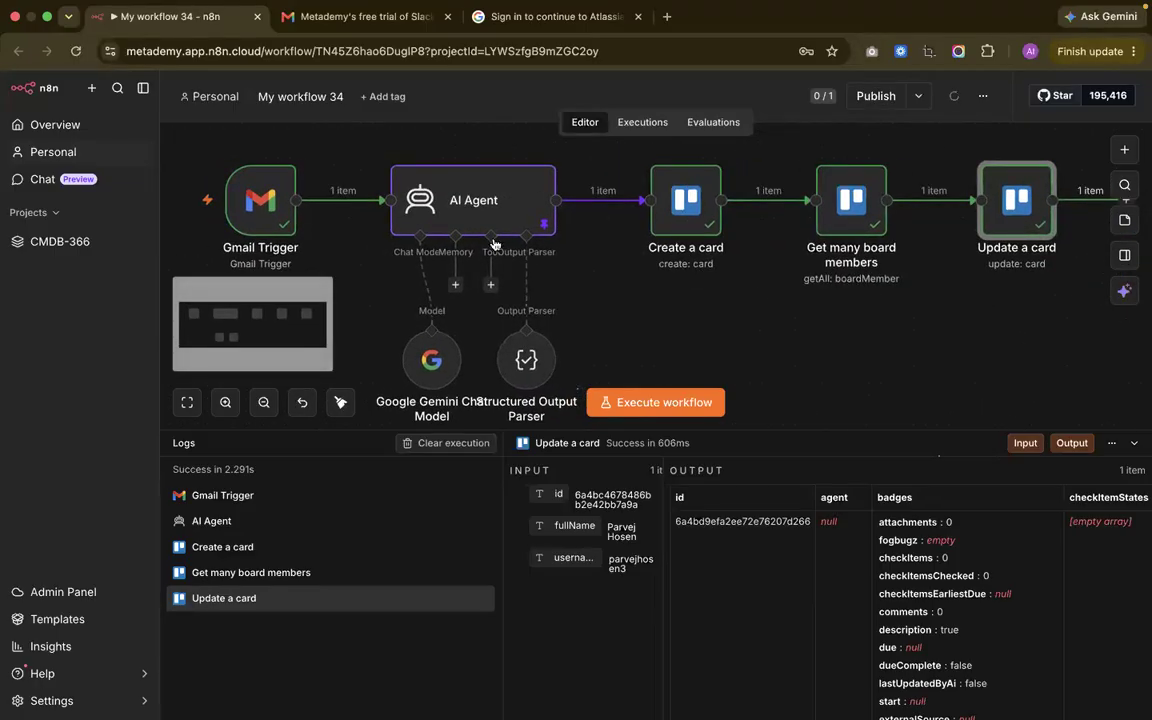
Switch to the Gmail account watched by the workflow and return from the Slack message to its inbox
{"action": "mouse_move", "coordinate": [644, 206]}
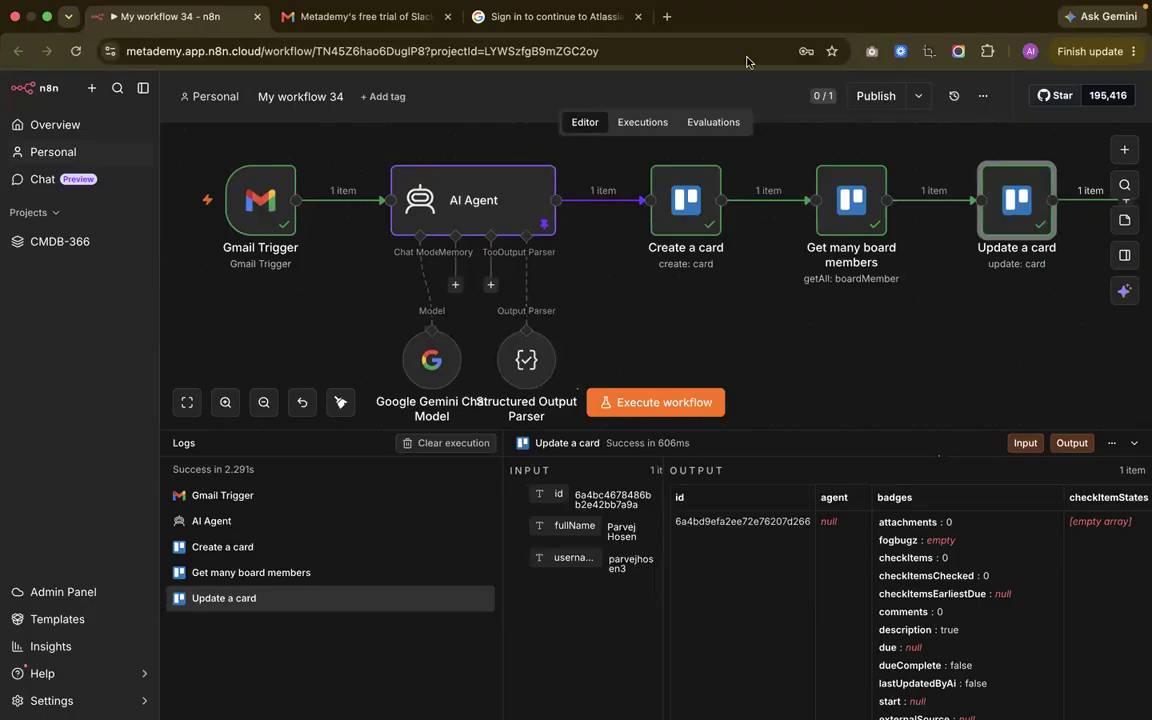
{"action": "left_click", "coordinate": [362, 16]}
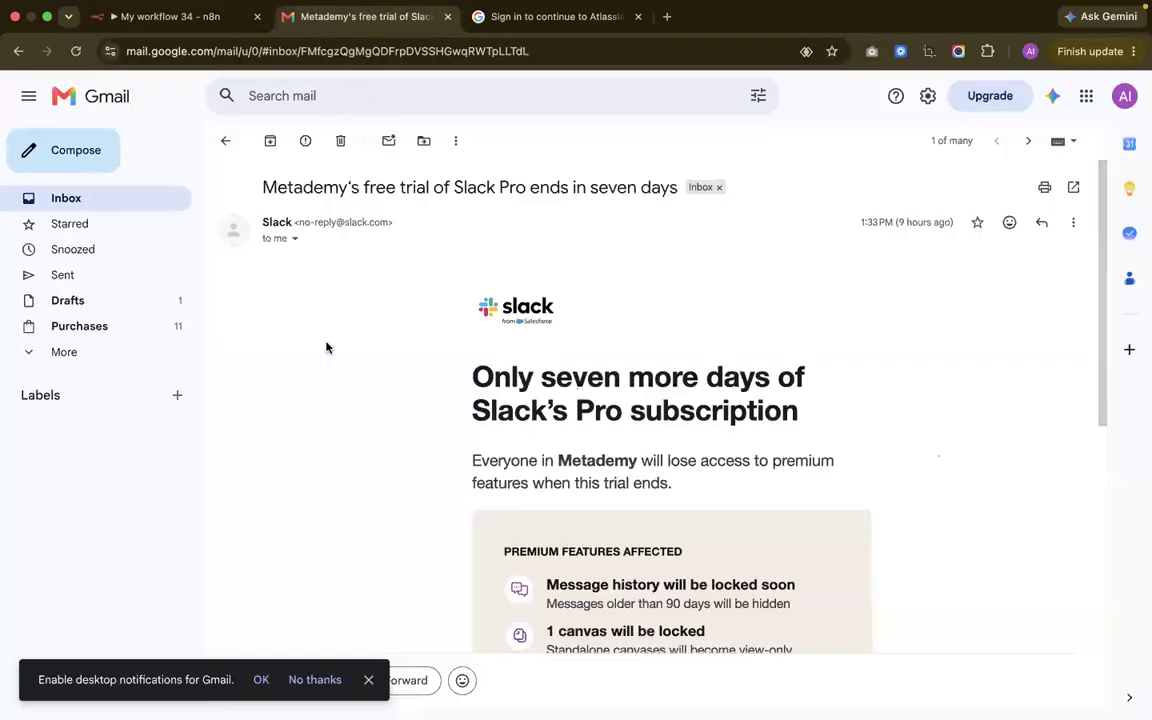
{"action": "left_click", "coordinate": [222, 141]}
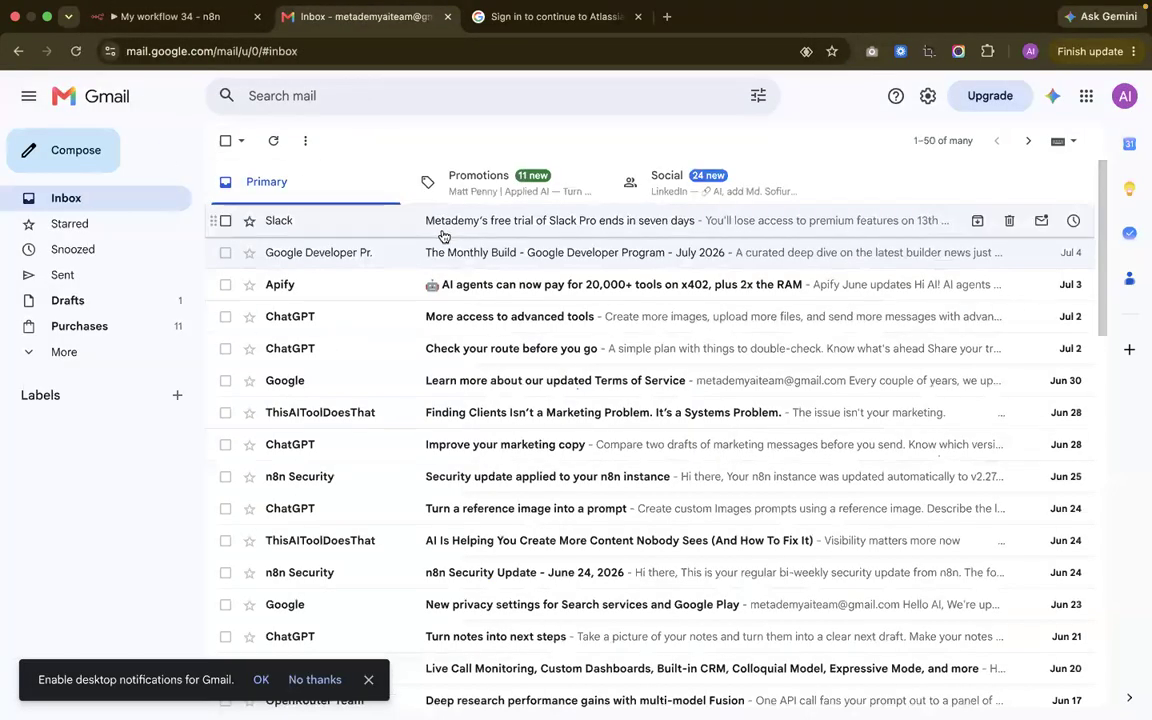
Switch to the other browser window's Gmail account and compose an email to the Metademy AI team's address with the subject "Need Support"
{"action": "key", "text": "ctrl+Left"}
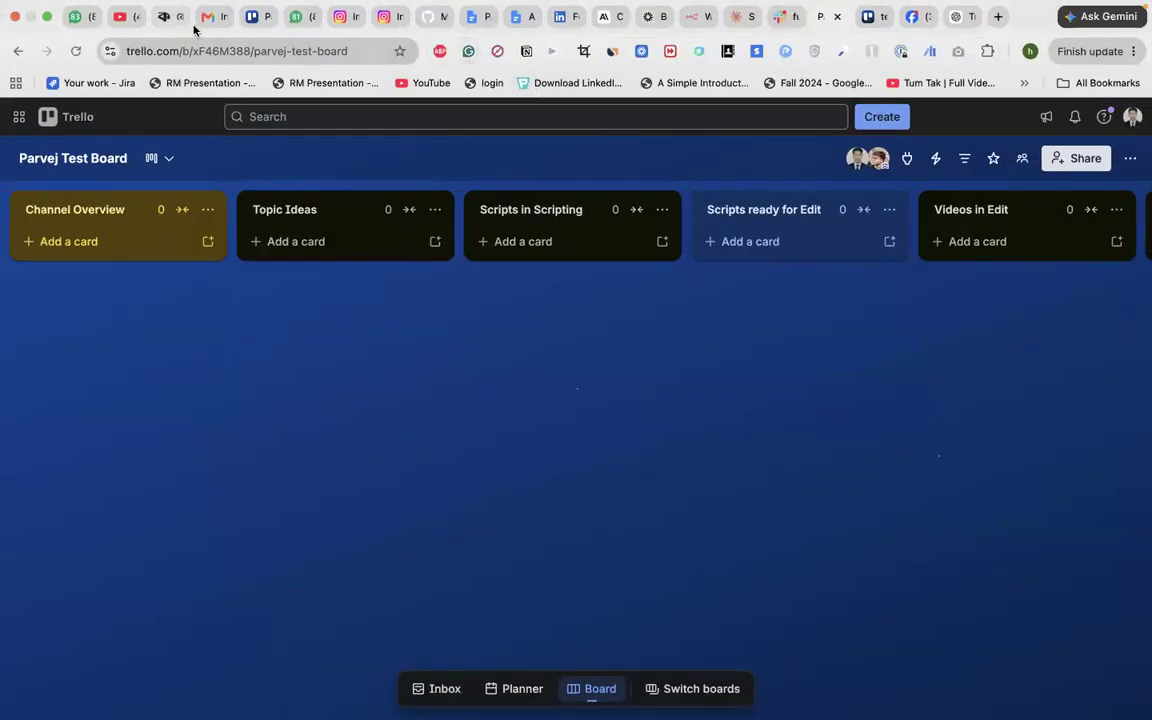
{"action": "left_click", "coordinate": [196, 20]}
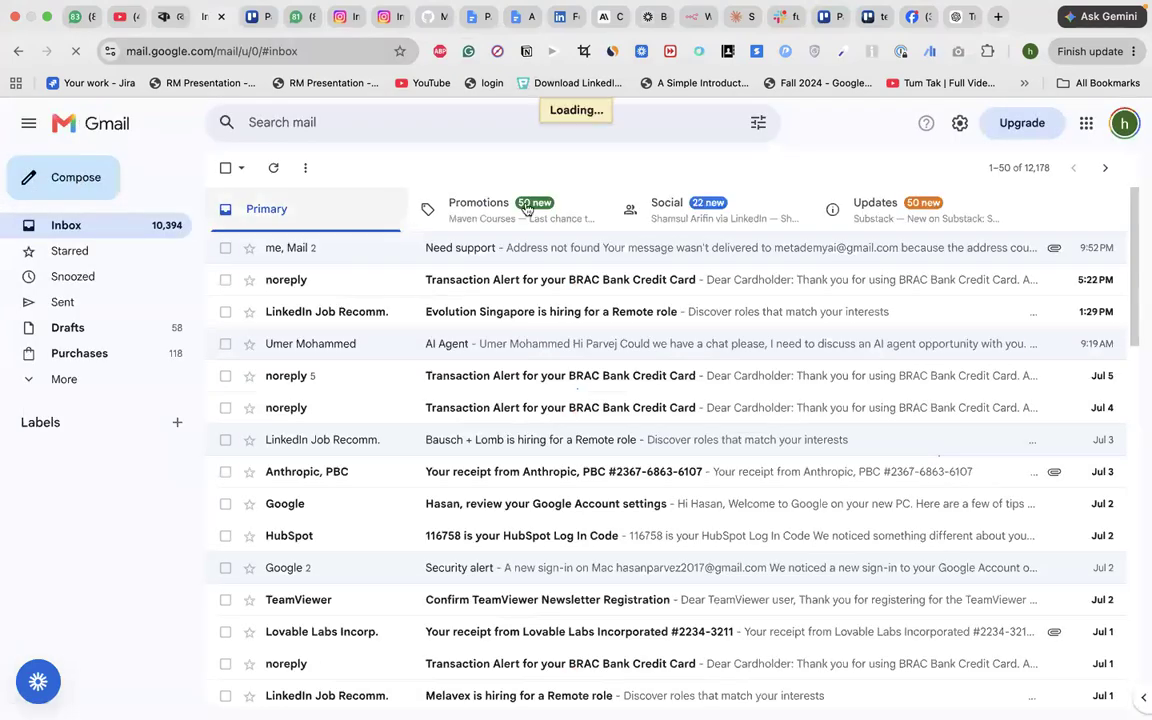
{"action": "left_click", "coordinate": [95, 170]}
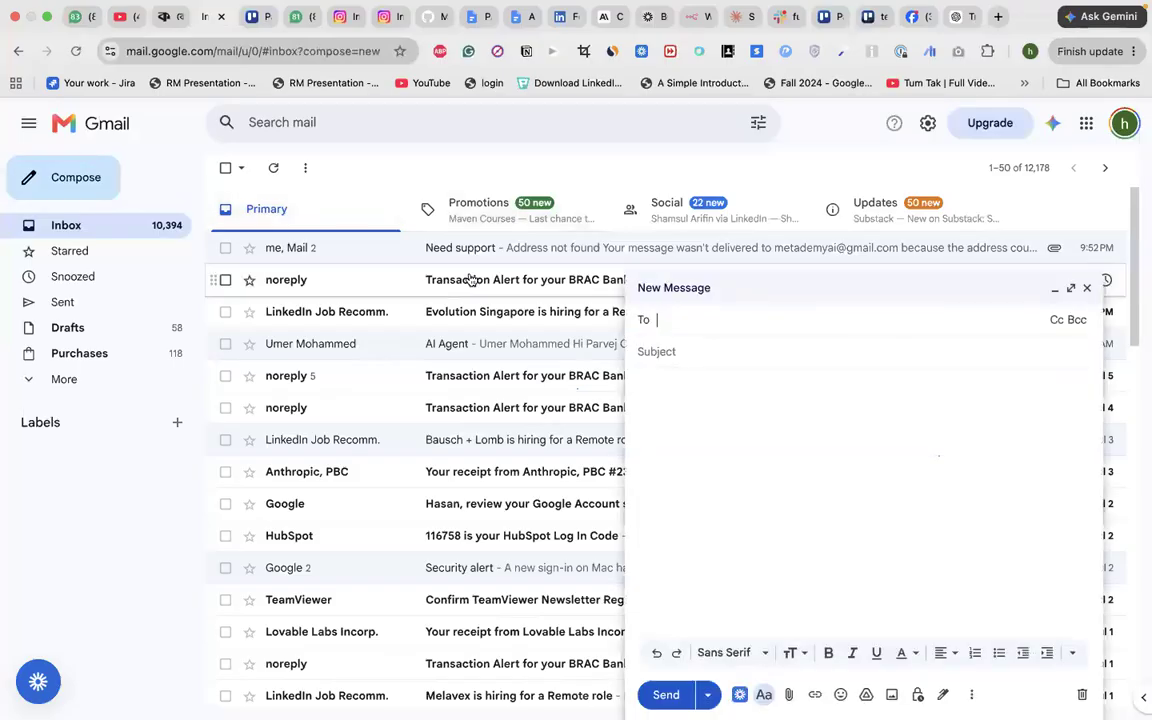
{"action": "key", "text": "BackSpace"}
{"action": "type", "text": "meta"}
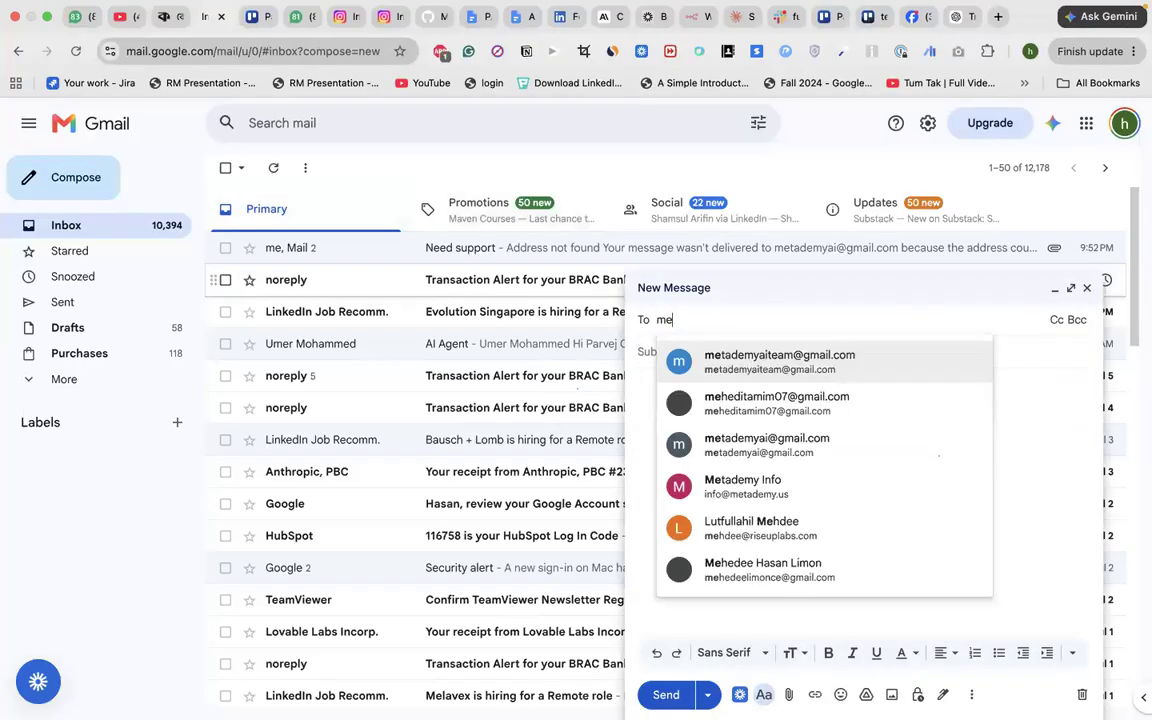
{"action": "left_click", "coordinate": [775, 357]}
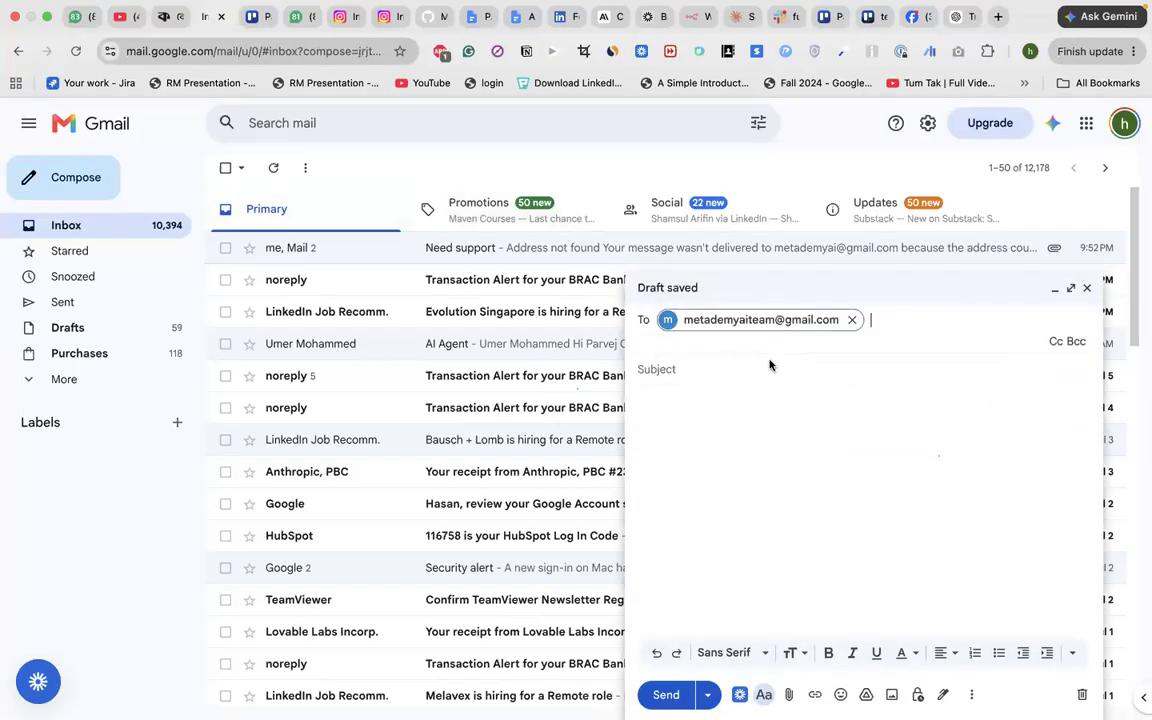
{"action": "left_click", "coordinate": [685, 367]}
{"action": "type", "text": "Need Support"}
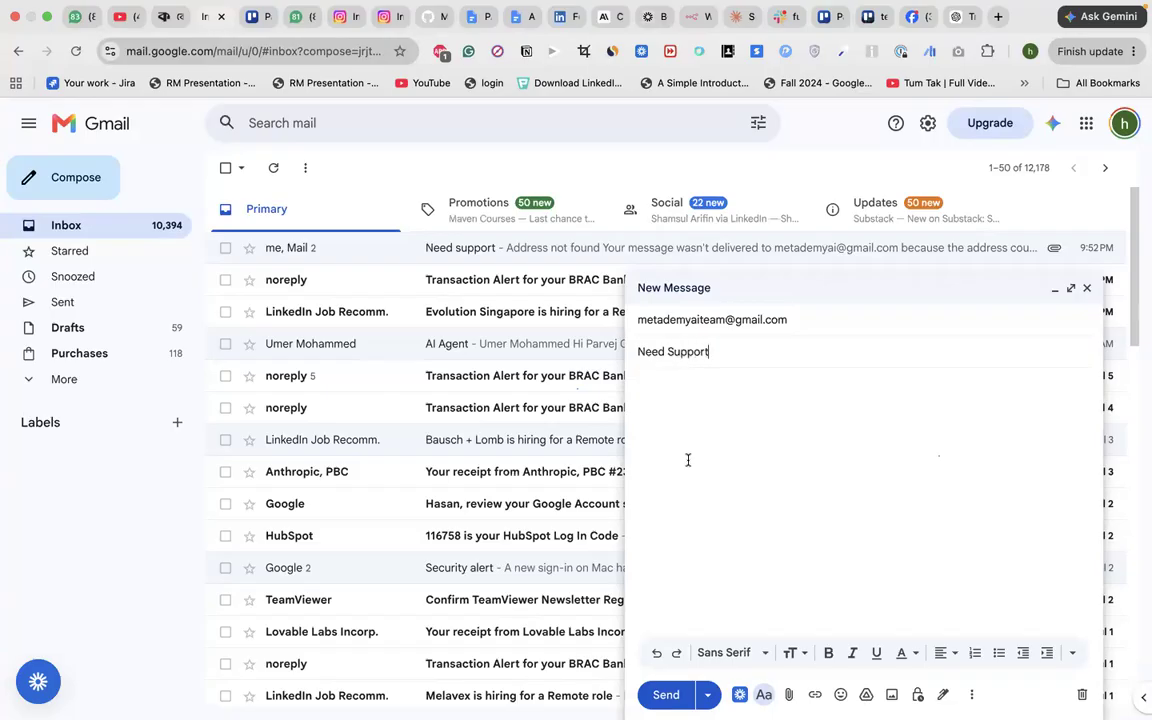
Send the email with body "Hi, I got a broken phone delivered. here are the issues- - glass broken - can't switch it on when can i get a refund?"
{"action": "left_click", "coordinate": [687, 459]}
{"action": "type", "text": "Hi,"}
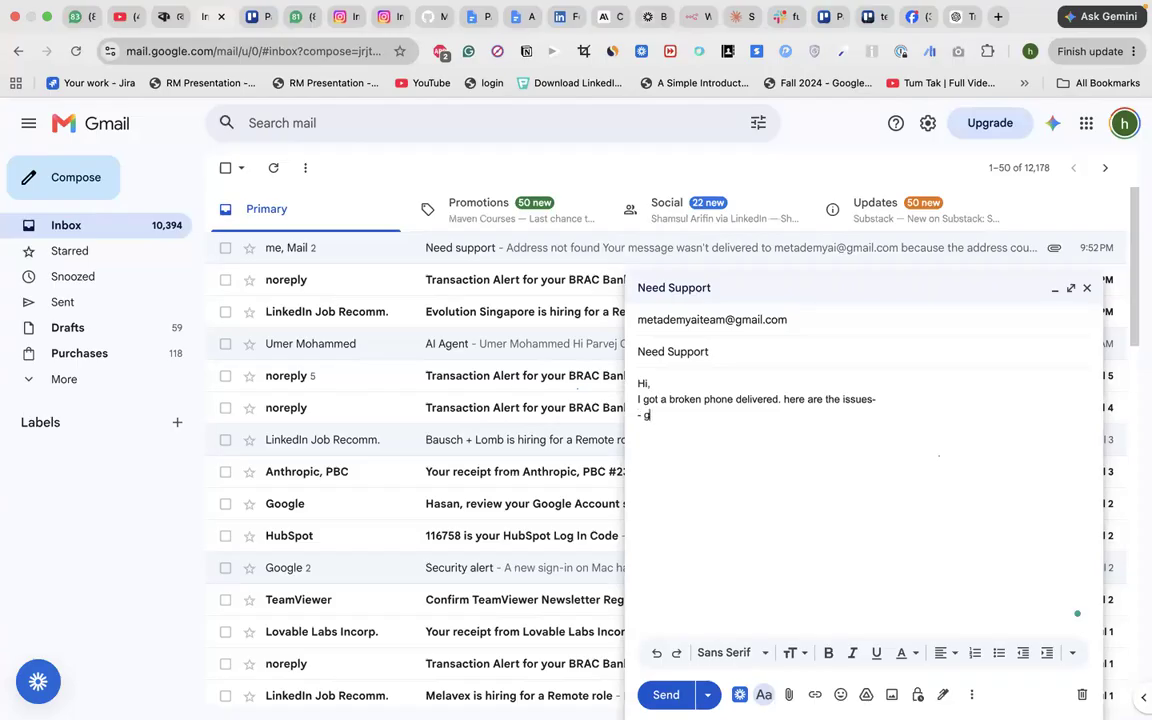
{"action": "type", "text": "en"}
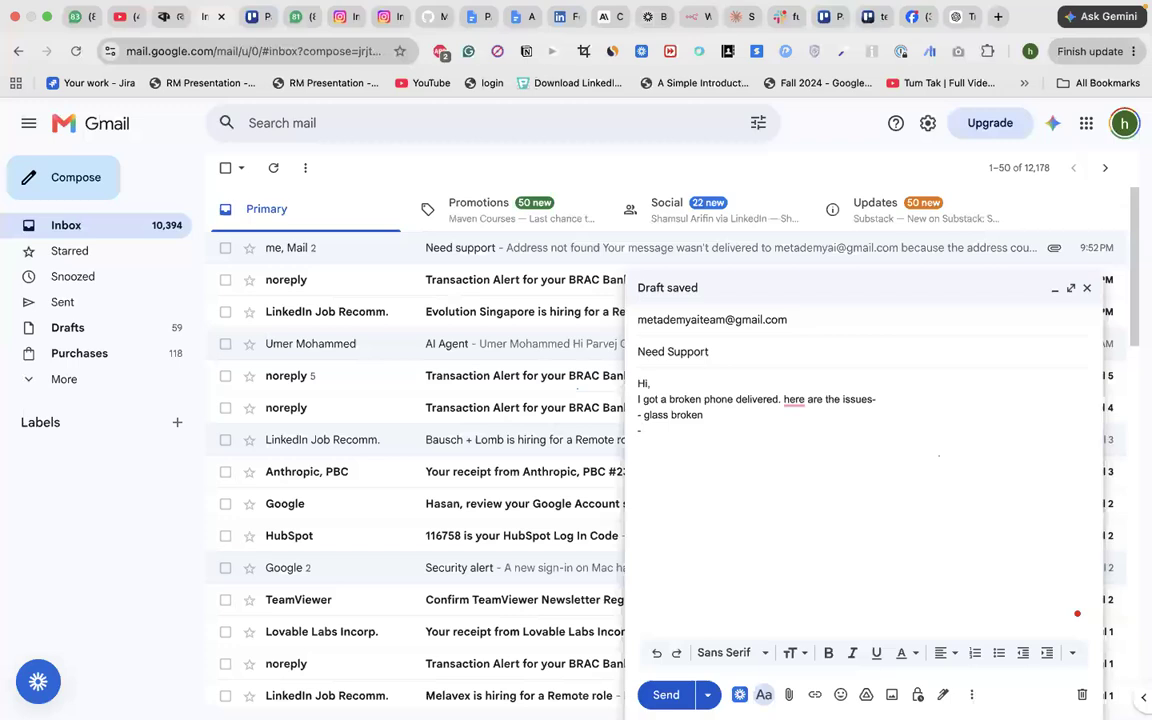
{"action": "type", "text": " can't switch it on"}
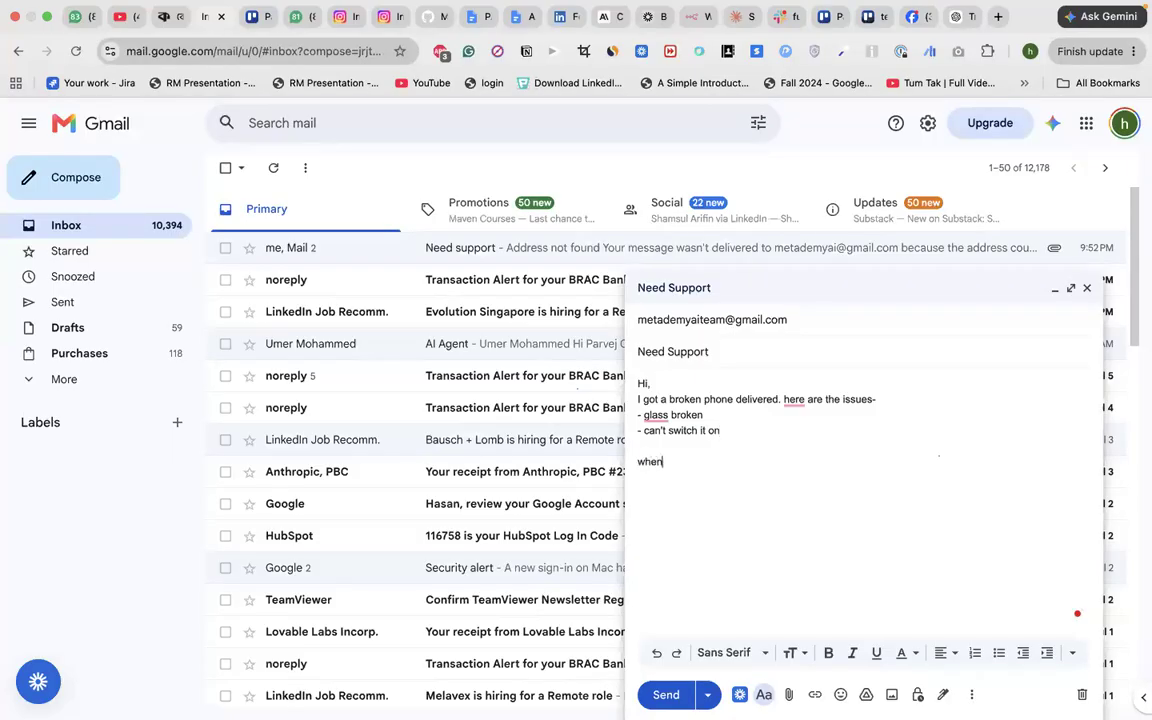
{"action": "type", "text": "refuen"}
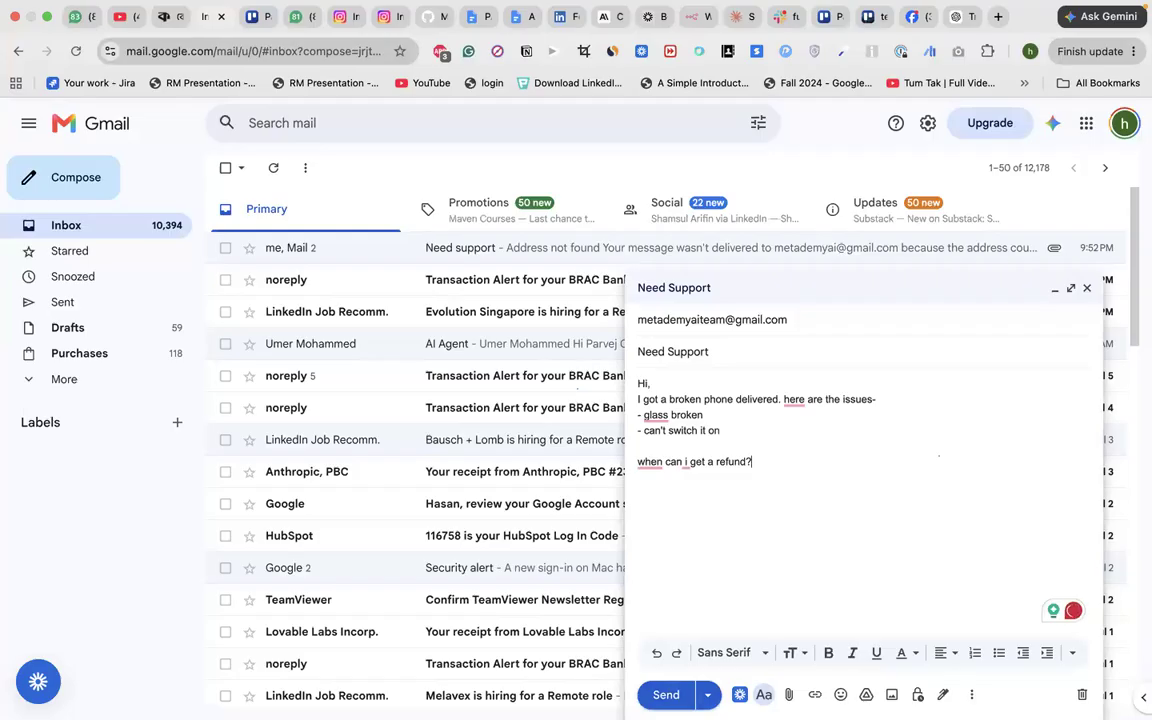
{"action": "key", "text": "super+Return"}
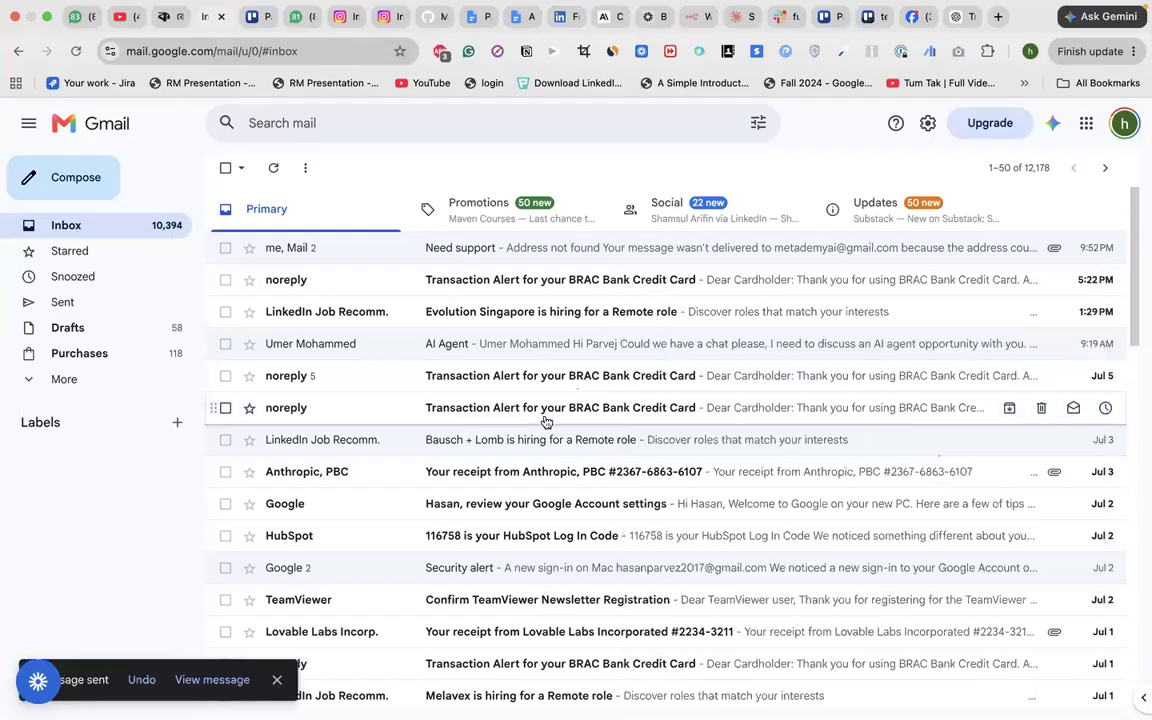
Switch back to the Metademy AI team's Gmail inbox, reload it, and open the new "Need Support" email
{"action": "key", "text": "ctrl+Left"}
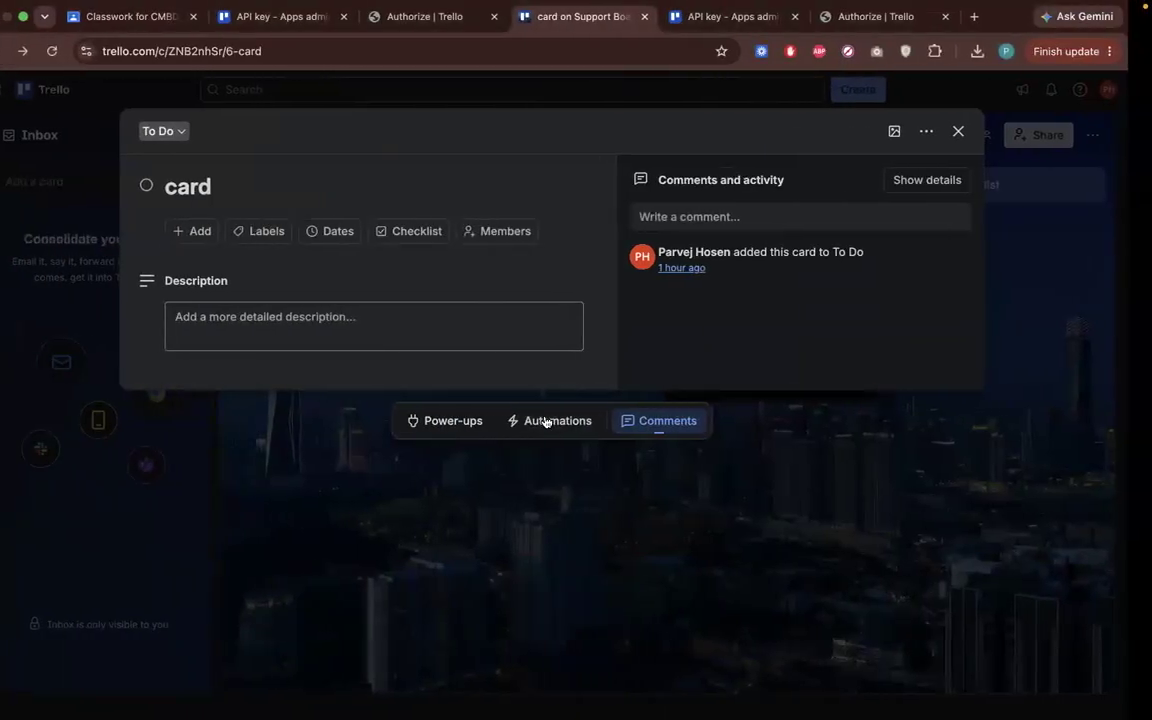
{"action": "key", "text": "ctrl+Left"}
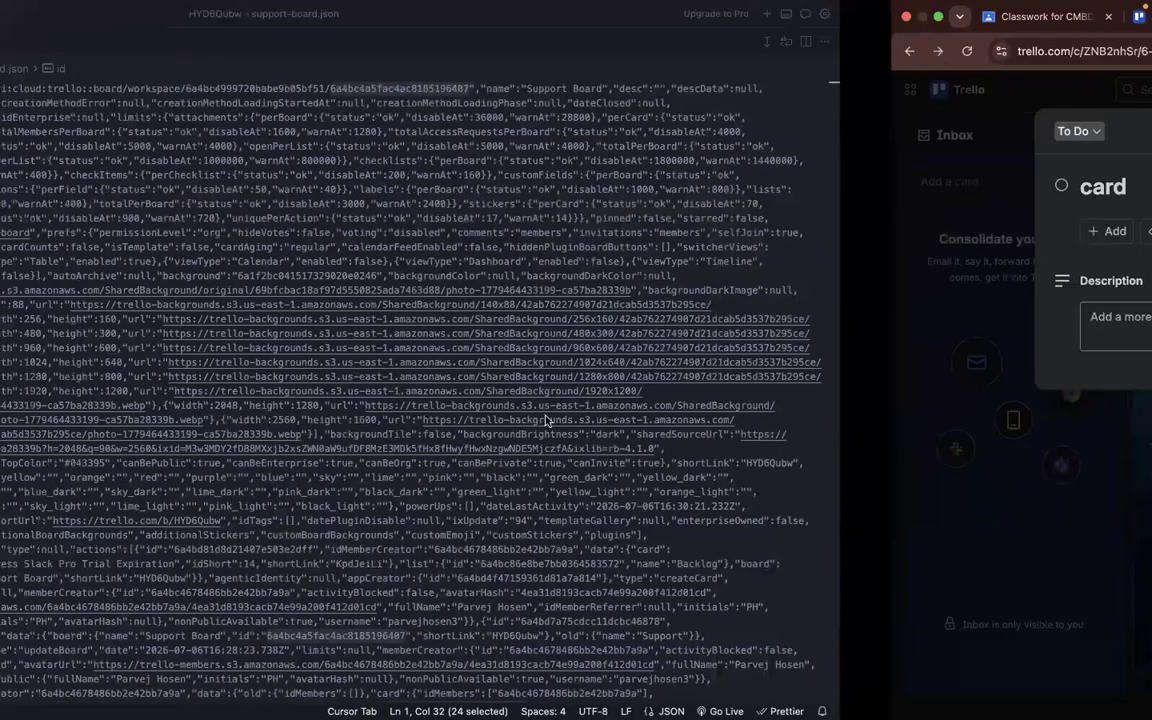
{"action": "key", "text": "ctrl+Left"}
{"action": "key", "text": "ctrl+Right"}
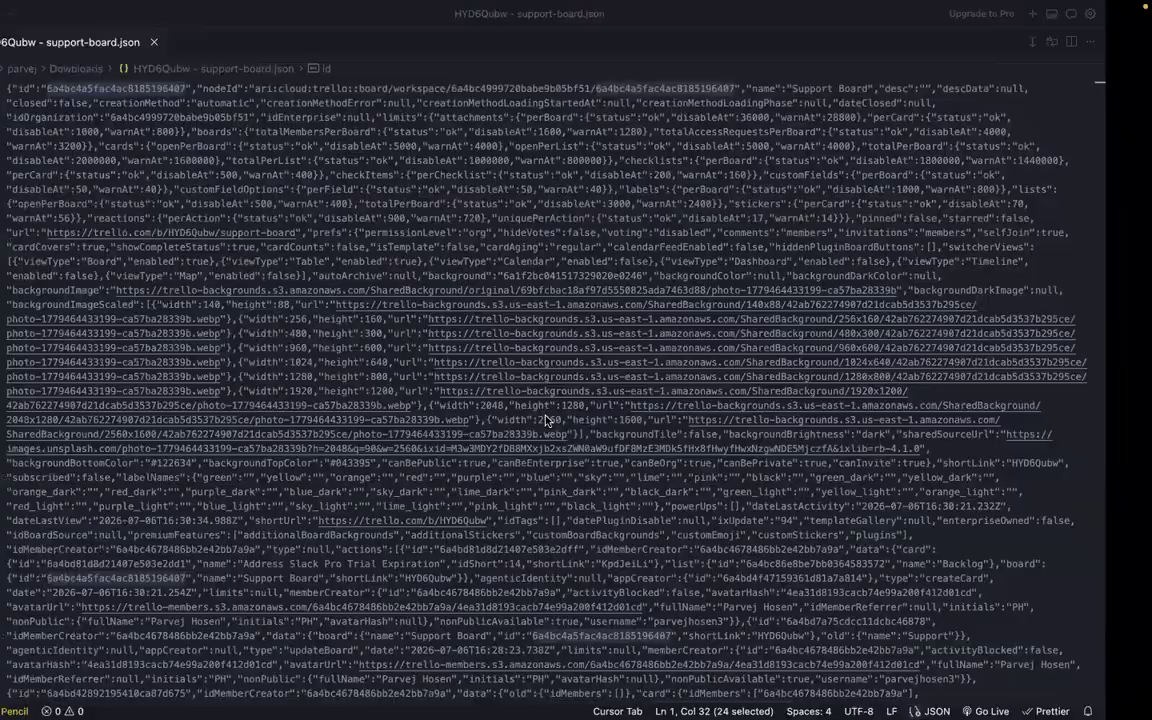
{"action": "key", "text": "ctrl+Right"}
{"action": "key", "text": "ctrl+Right"}
{"action": "key", "text": "ctrl+Right"}
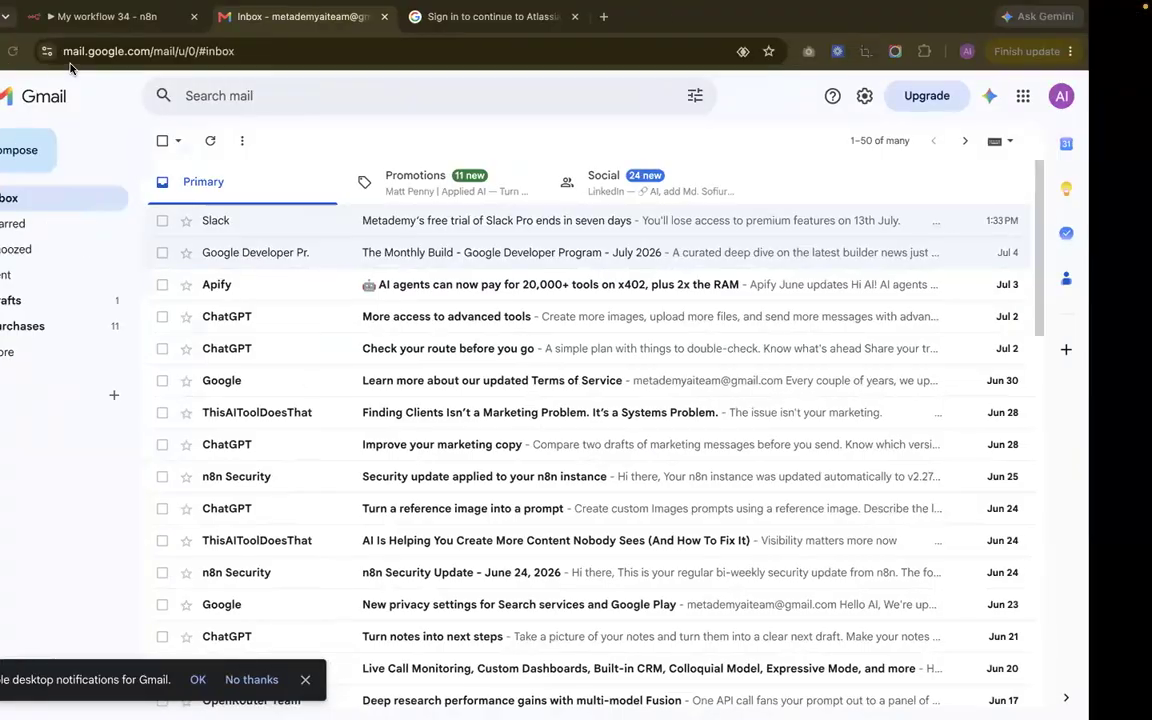
{"action": "left_click", "coordinate": [75, 55]}
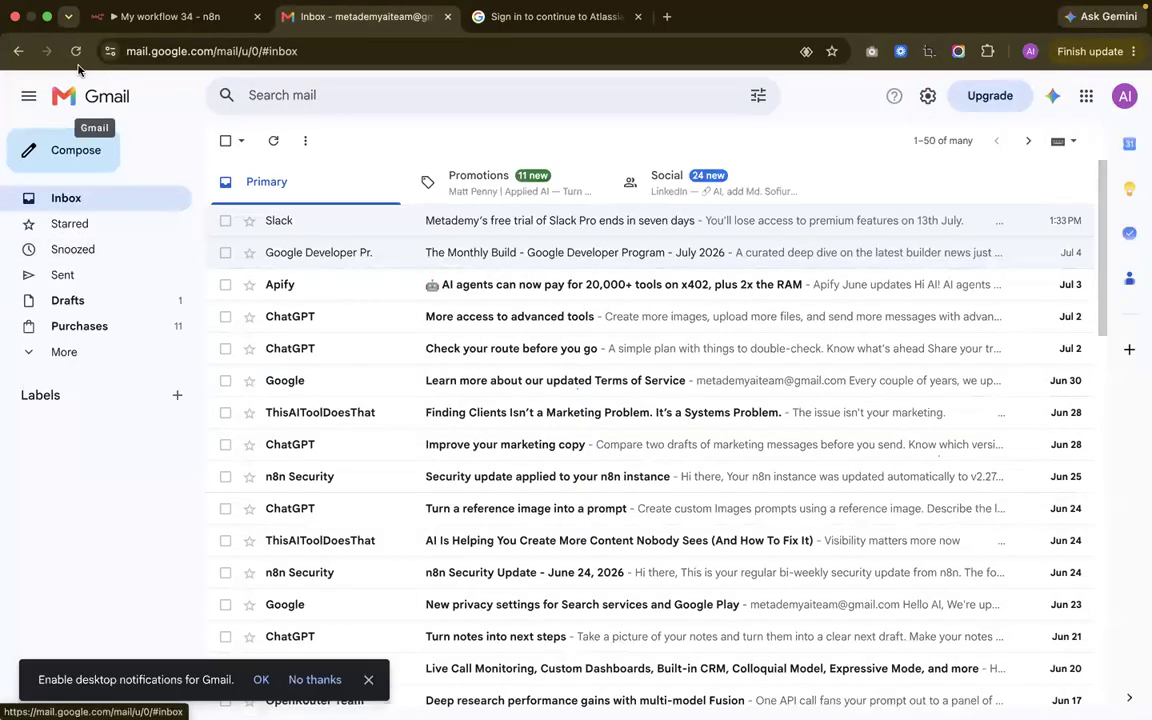
{"action": "left_click", "coordinate": [75, 51]}
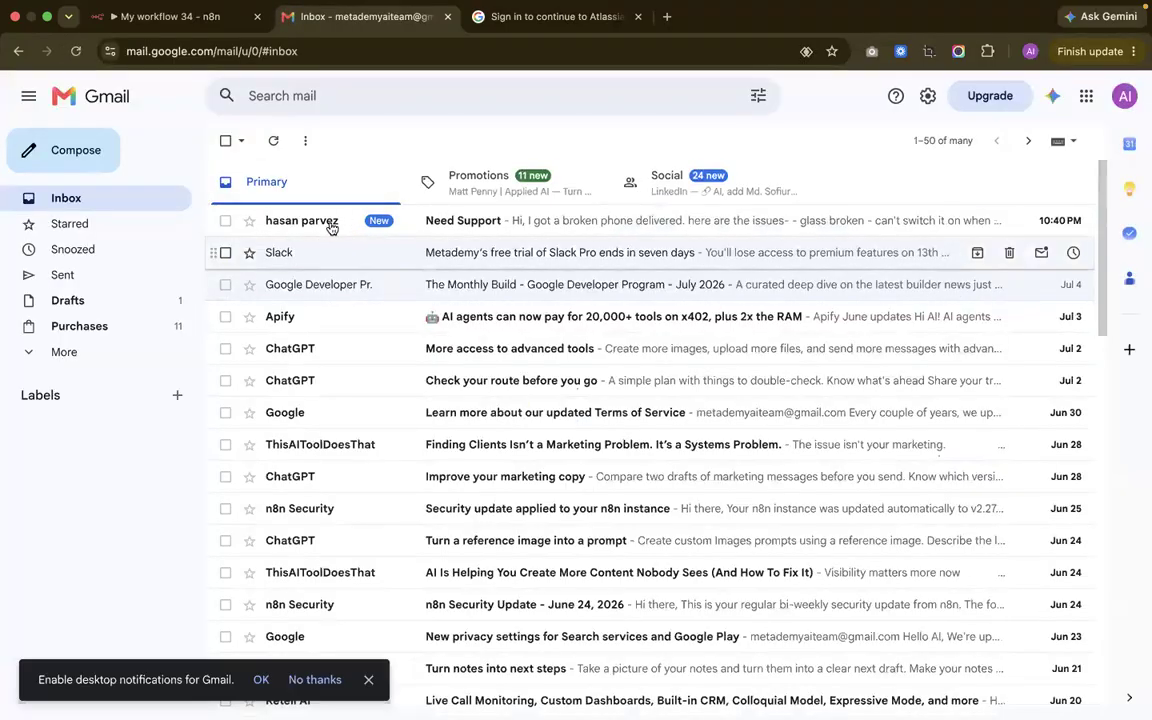
{"action": "left_click", "coordinate": [474, 222]}
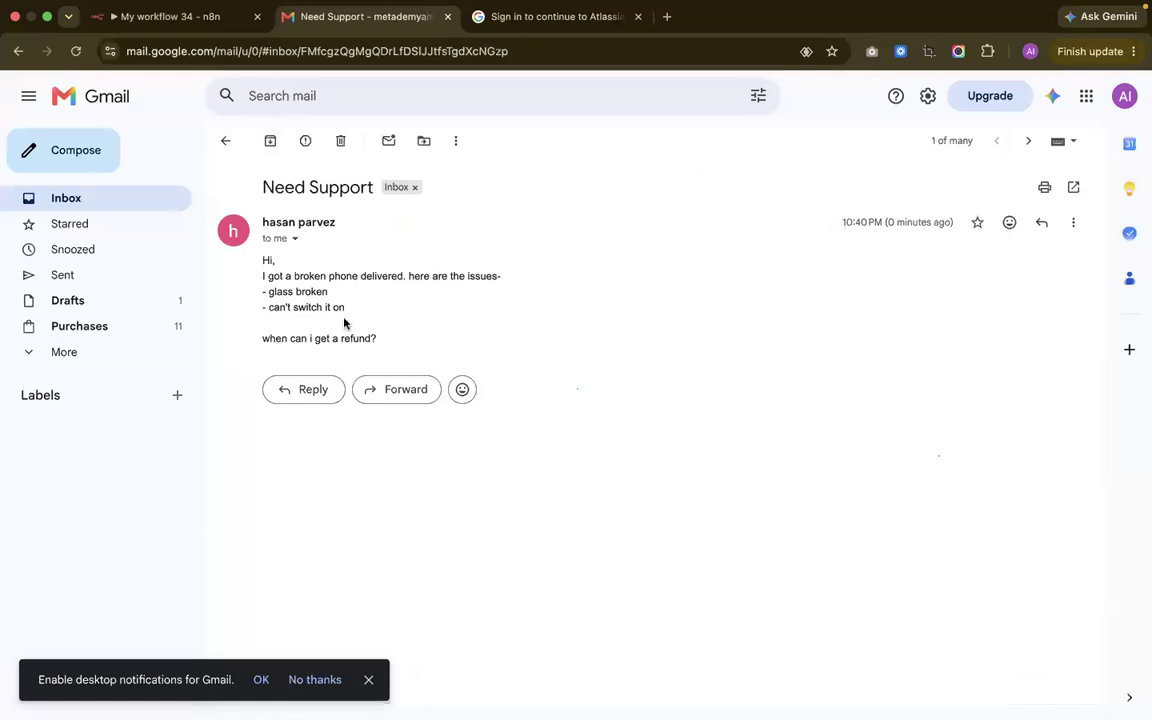
Read the support request's body, switch to n8n, and execute the workflow
{"action": "left_click_drag", "start_coordinate": [342, 323], "coordinate": [260, 260]}
{"action": "left_click", "coordinate": [260, 260]}
{"action": "left_click", "coordinate": [228, 16]}
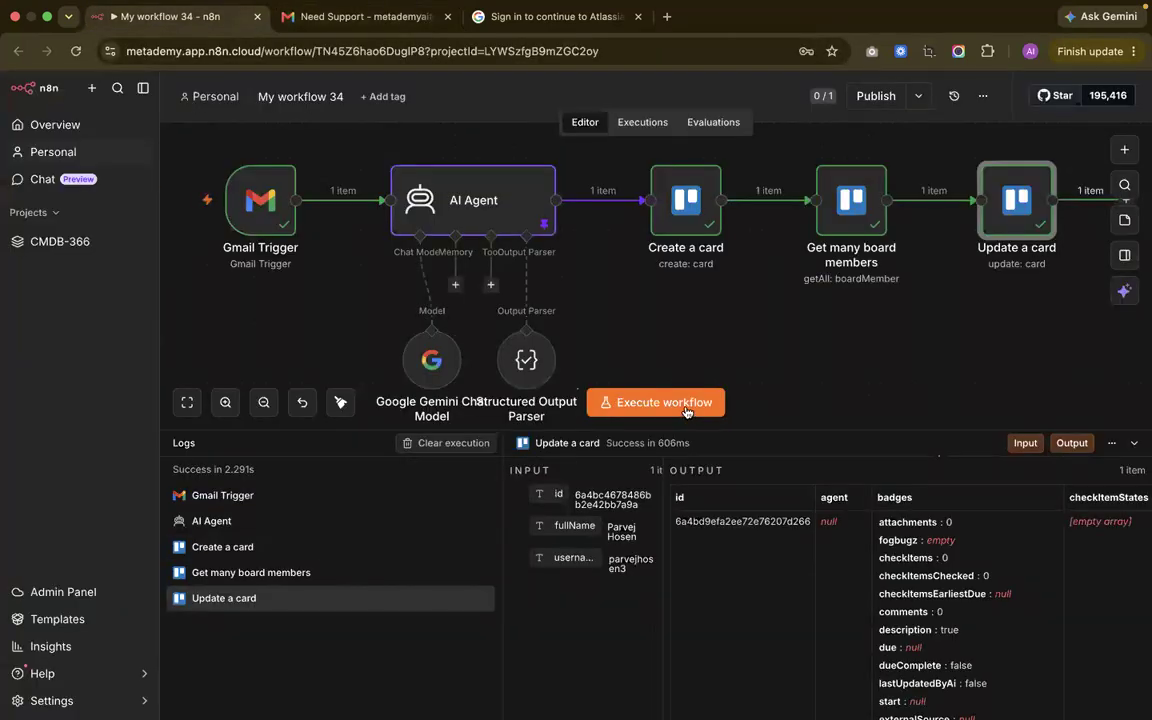
{"action": "left_click", "coordinate": [686, 412]}
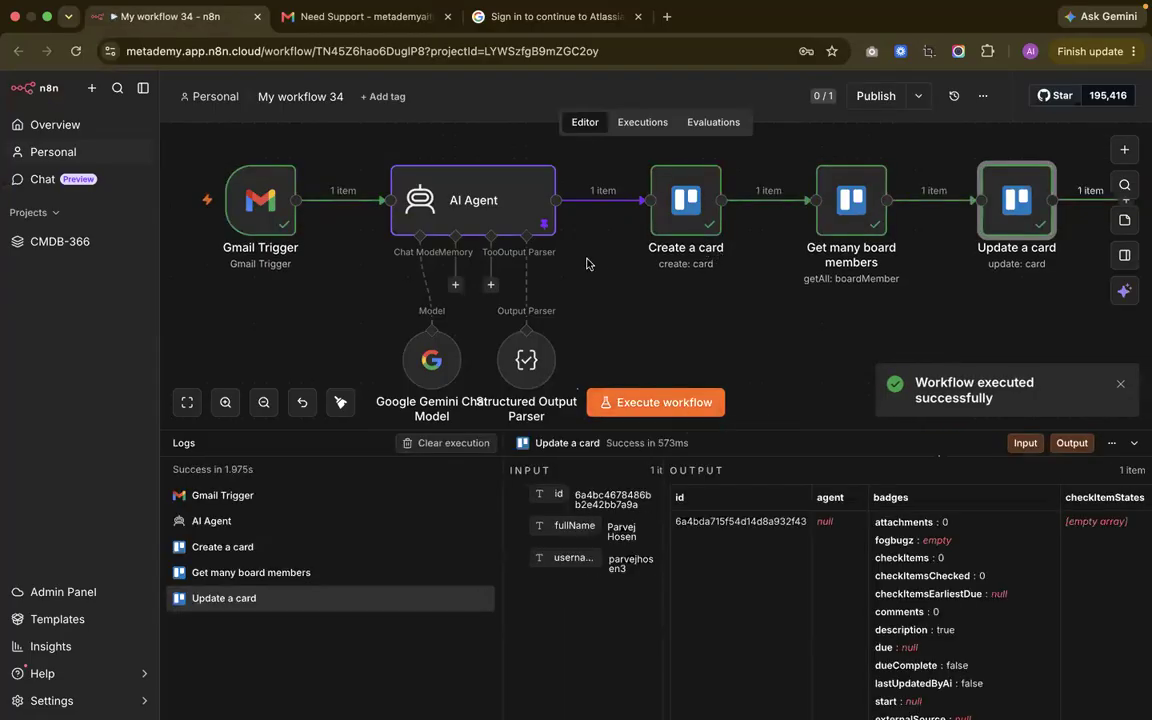
Switch to Trello's Support Board, close the opened card, and examine the Backlog and To Do lists for the new support card
{"action": "key", "text": "ctrl+Left"}
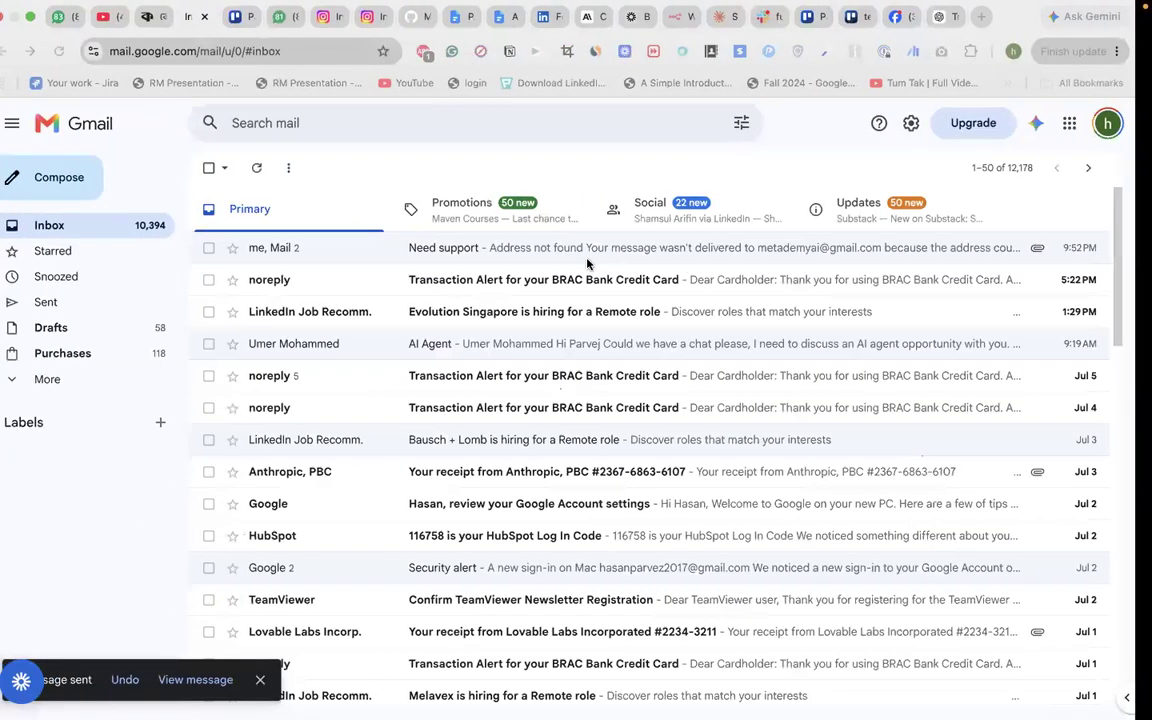
{"action": "key", "text": "ctrl+Left"}
{"action": "left_click", "coordinate": [654, 465]}
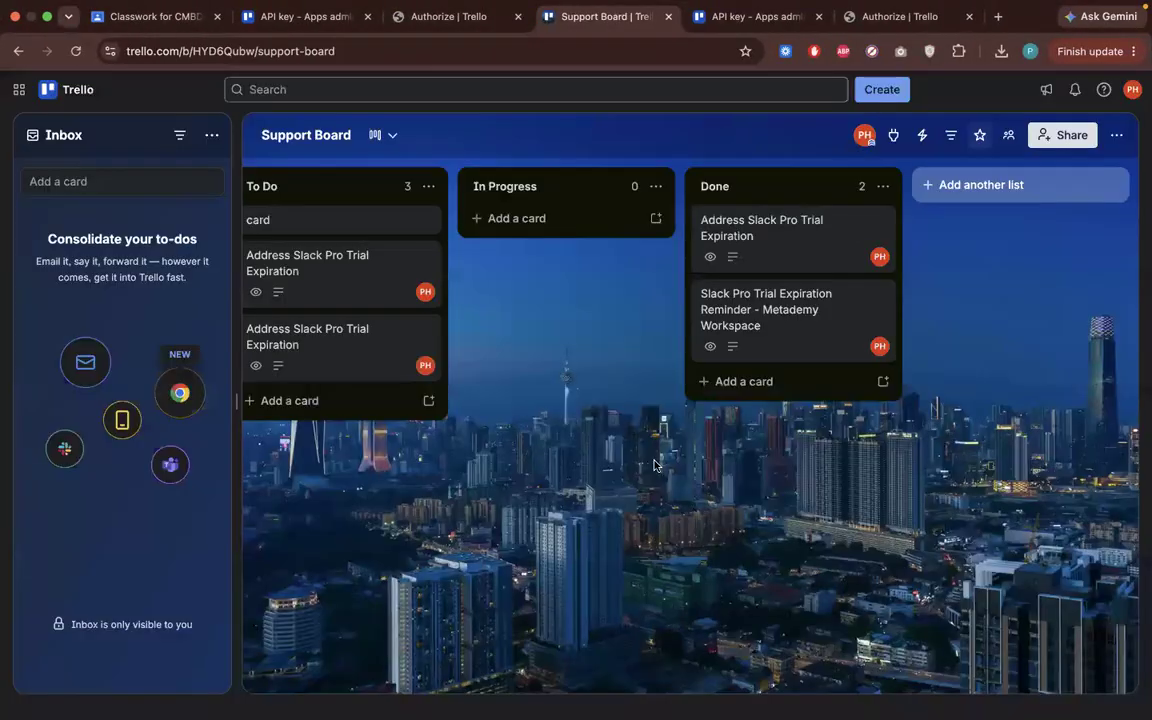
{"action": "scroll", "coordinate": [654, 465], "scroll_direction": "left", "scroll_amount": 4}
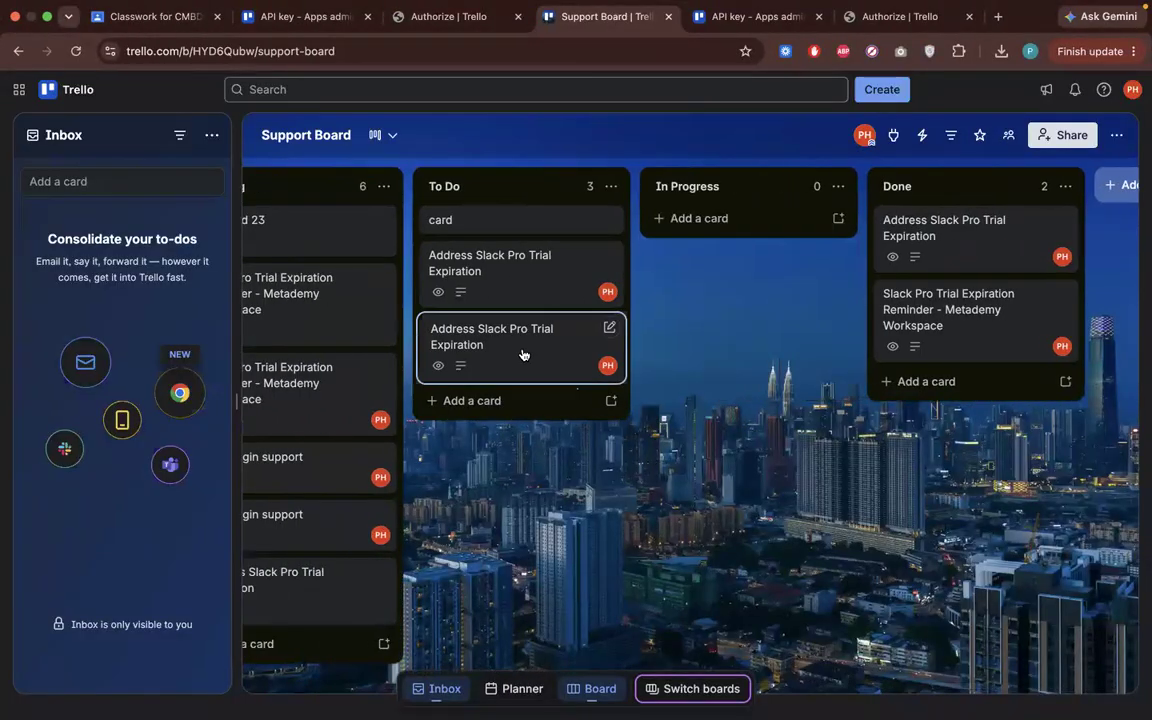
{"action": "scroll", "coordinate": [460, 500], "scroll_direction": "left", "scroll_amount": 2}
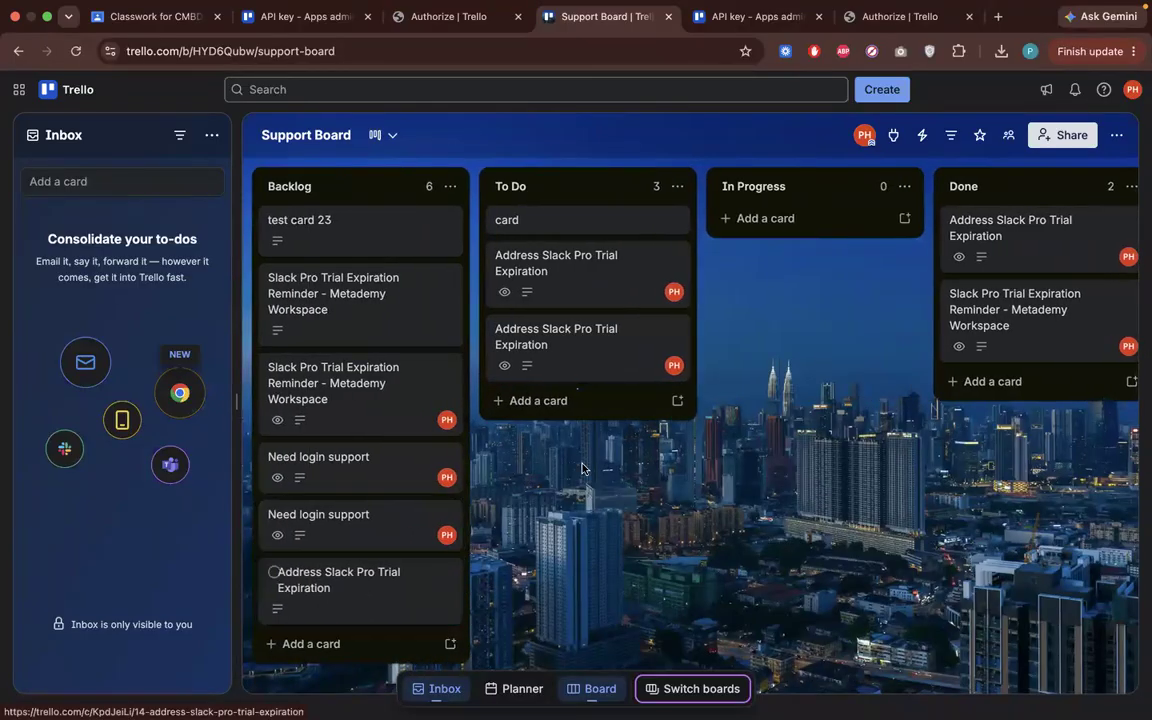
Look across the lists of Trello's Support Board and reload the page
{"action": "scroll", "coordinate": [582, 468], "scroll_direction": "right", "scroll_amount": 1}
{"action": "scroll", "coordinate": [582, 468], "scroll_direction": "right", "scroll_amount": 1}
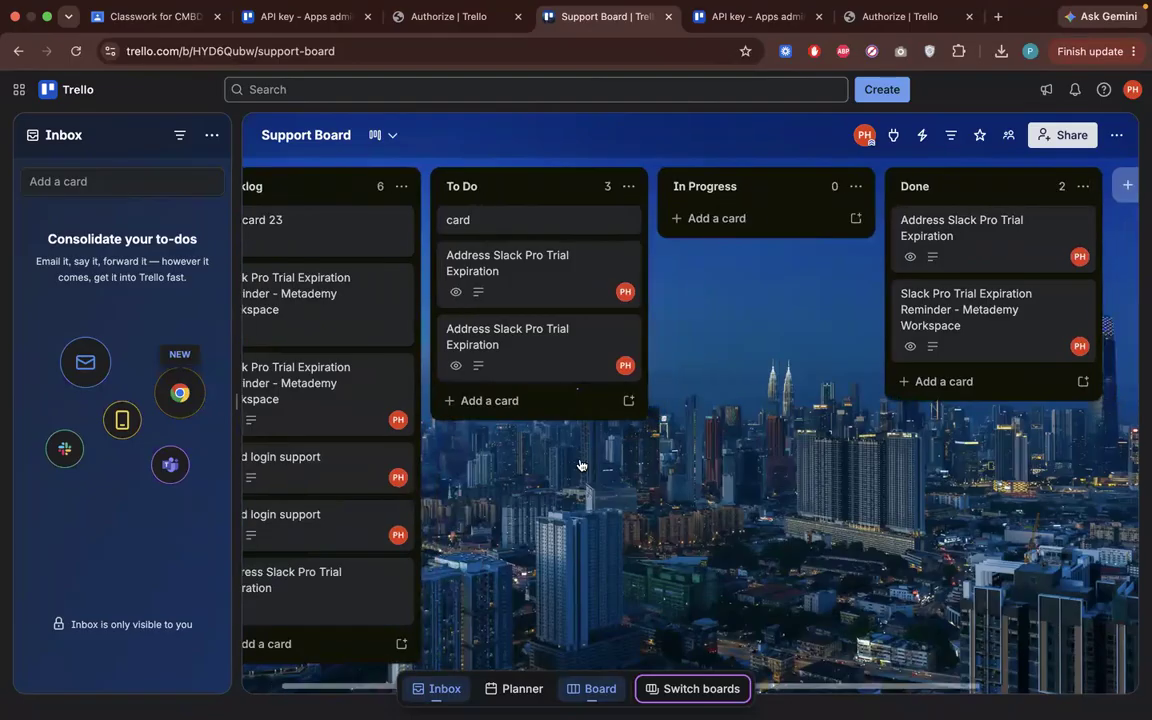
{"action": "left_click", "coordinate": [75, 51]}
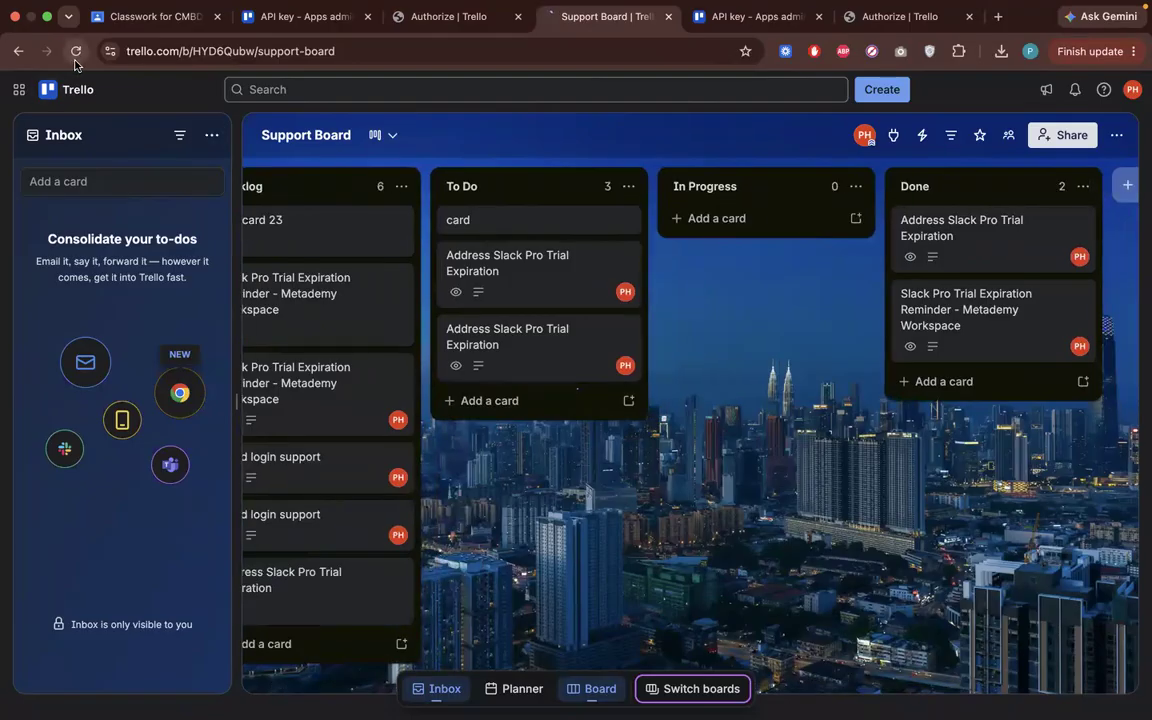
Switch to the n8n workflow, unpin the AI Agent node's output data, and execute the whole workflow
{"action": "key", "text": "ctrl+Right"}
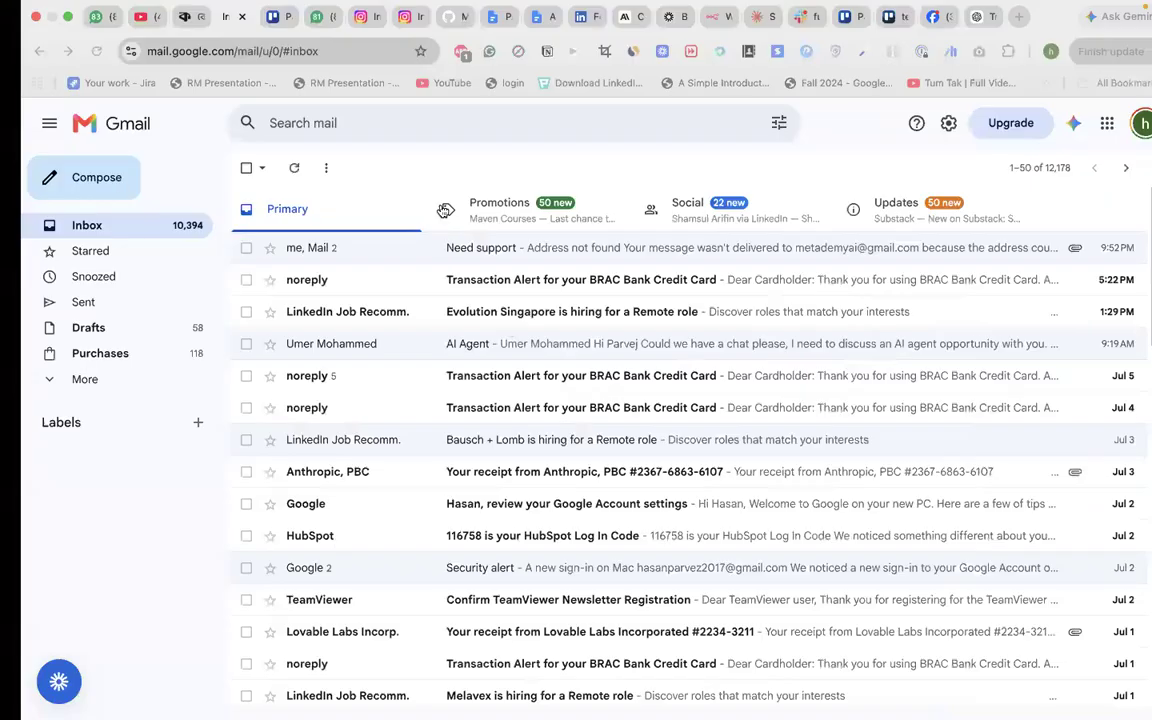
{"action": "key", "text": "ctrl+Right"}
{"action": "left_click", "coordinate": [504, 145]}
{"action": "left_click", "coordinate": [553, 298]}
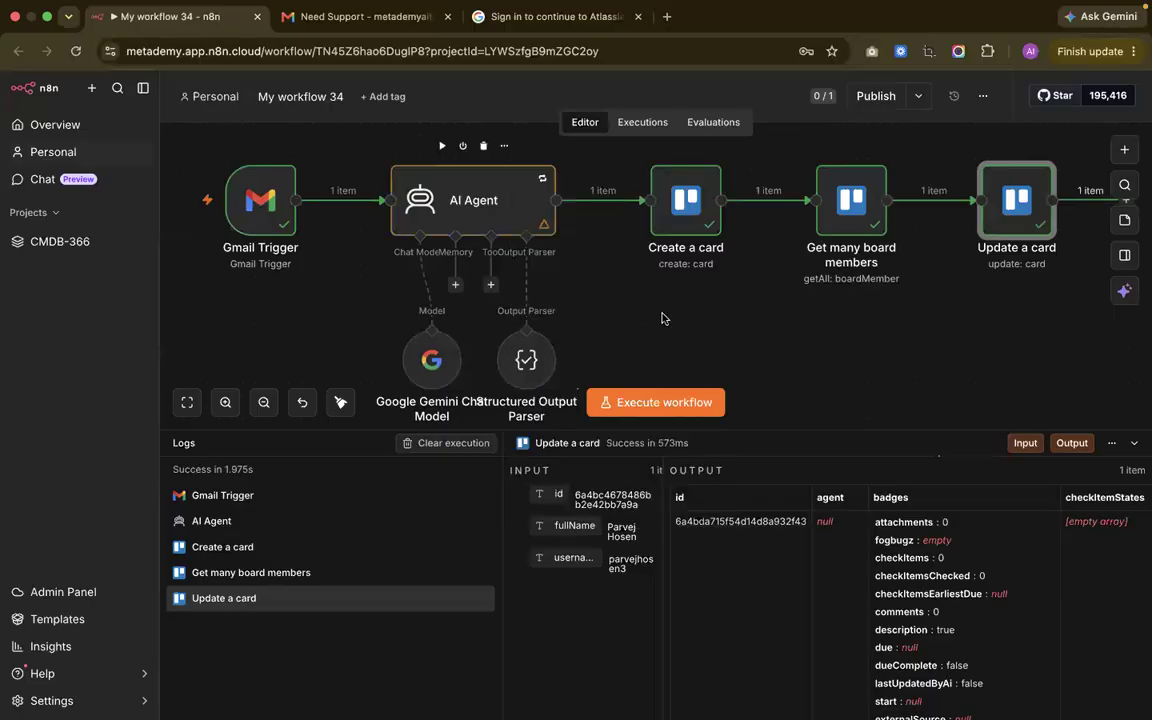
{"action": "left_click", "coordinate": [659, 403]}
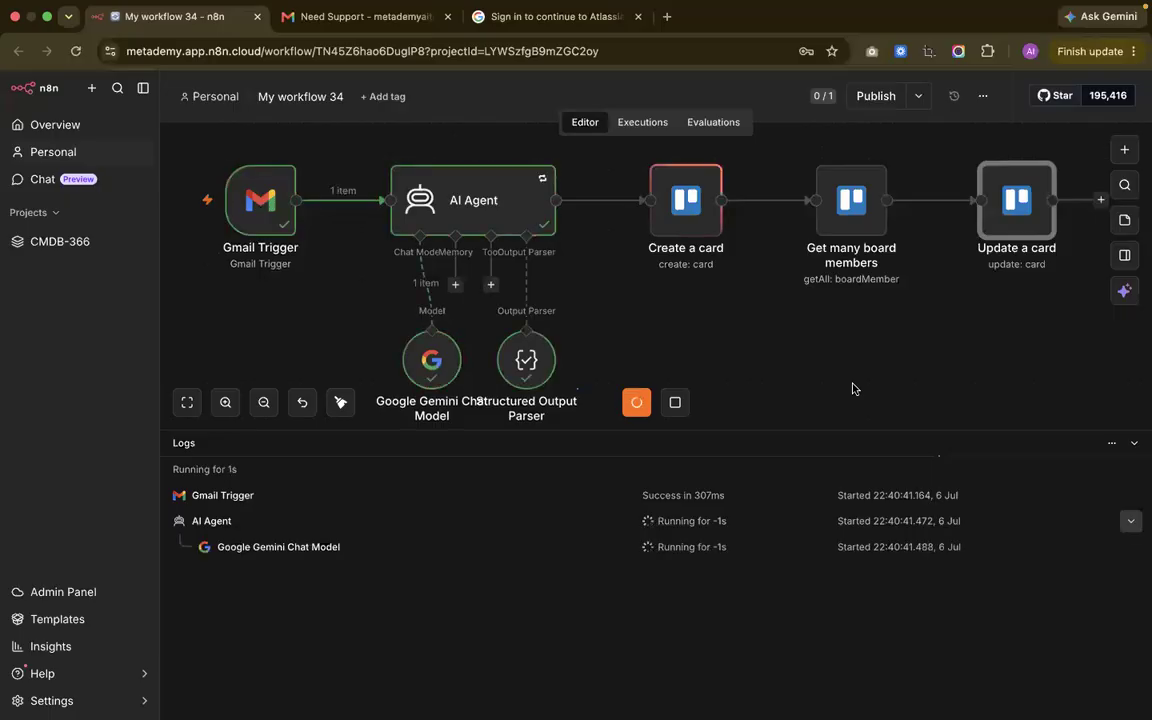
Switch back to Trello's Support Board and open the "Investigate broken device and process refund request" card in To Do
{"action": "key", "text": "ctrl+Left"}
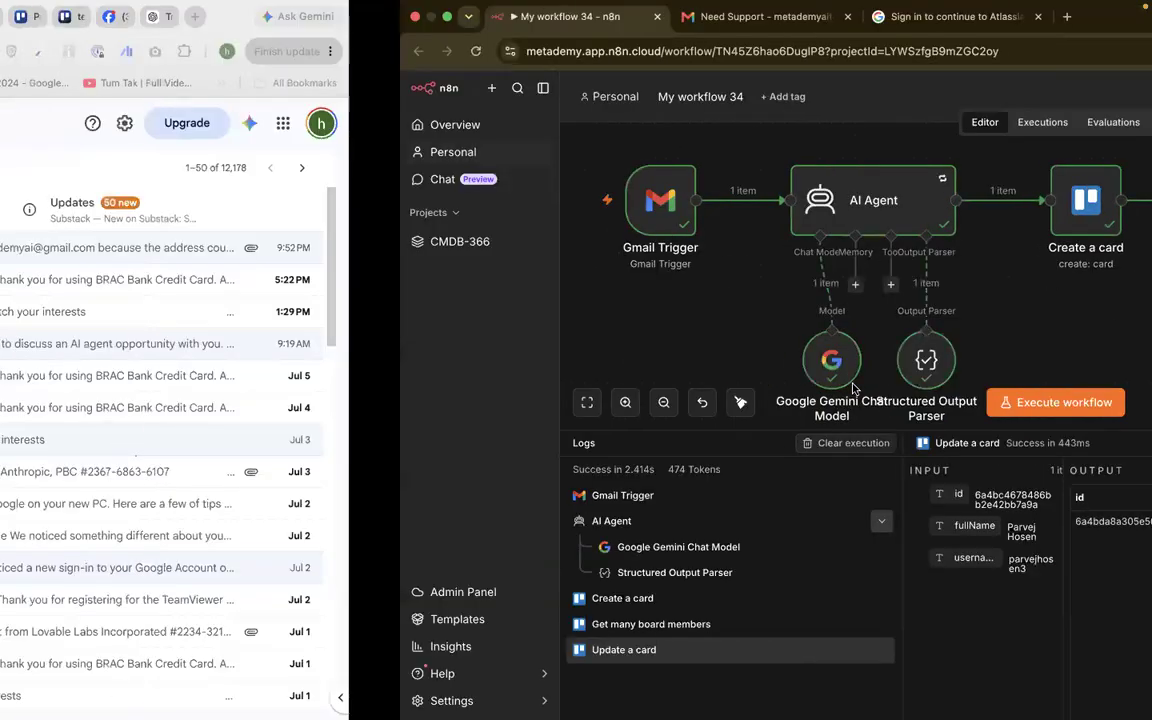
{"action": "key", "text": "ctrl+Left"}
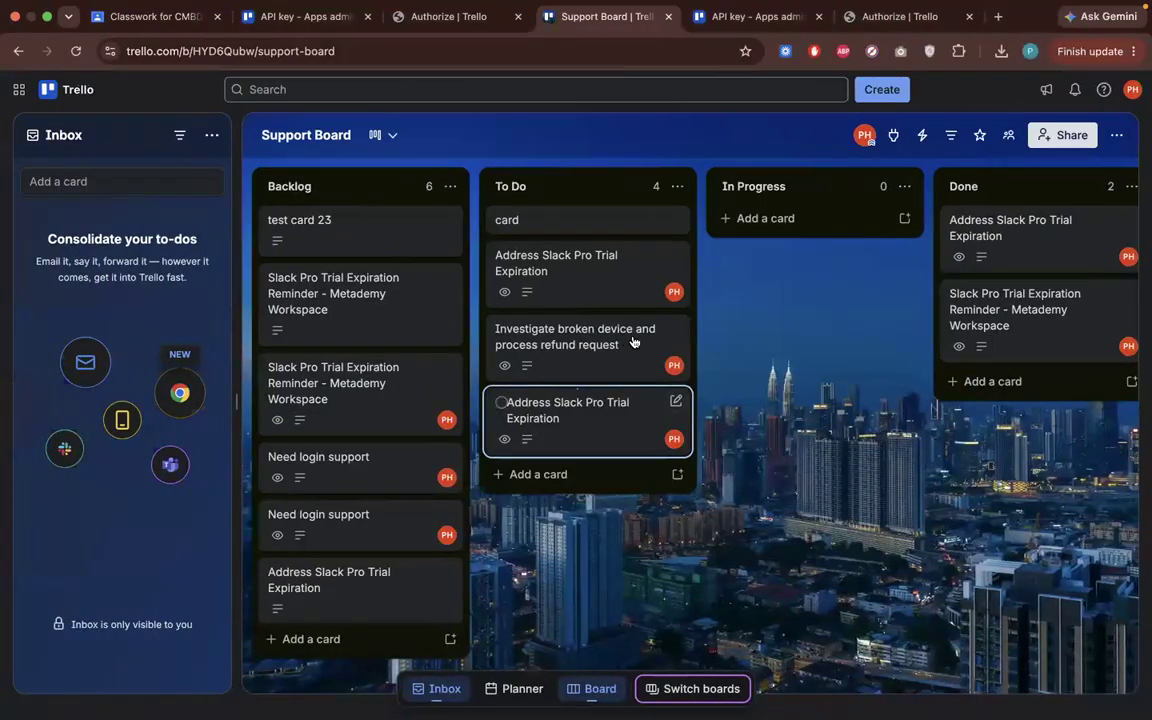
{"action": "left_click", "coordinate": [604, 358]}
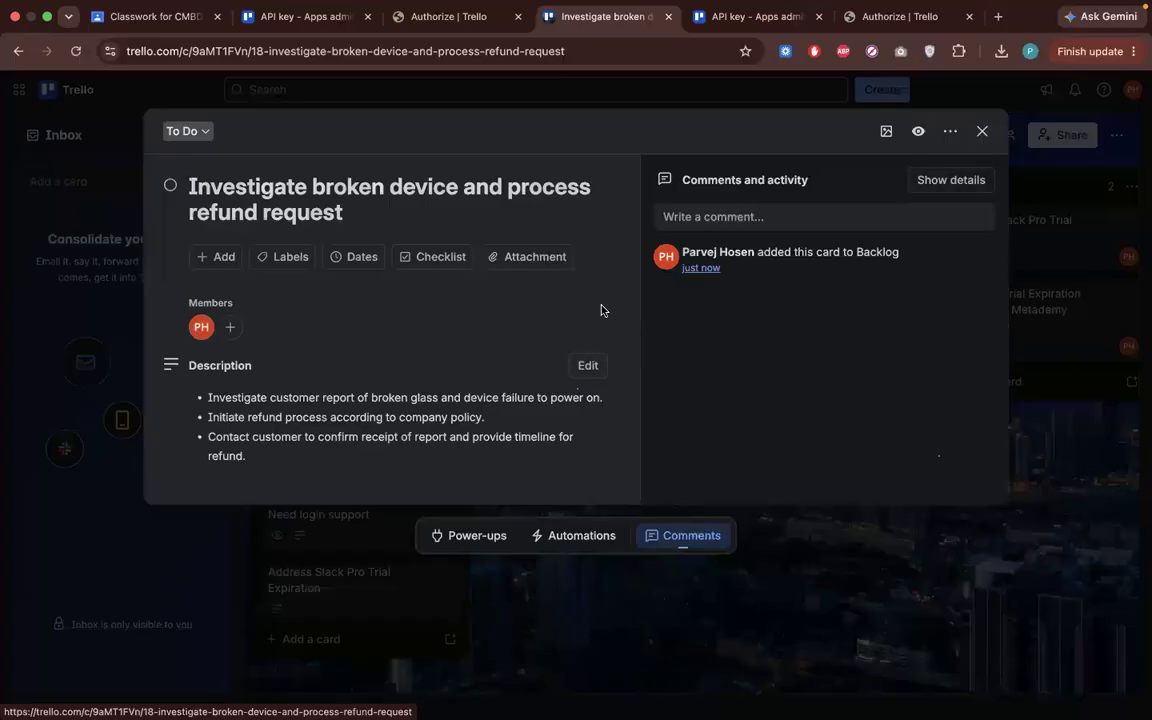
Read the opened card's title and description bullets, close the card, and look over the board's lists
{"action": "left_click", "coordinate": [348, 208]}
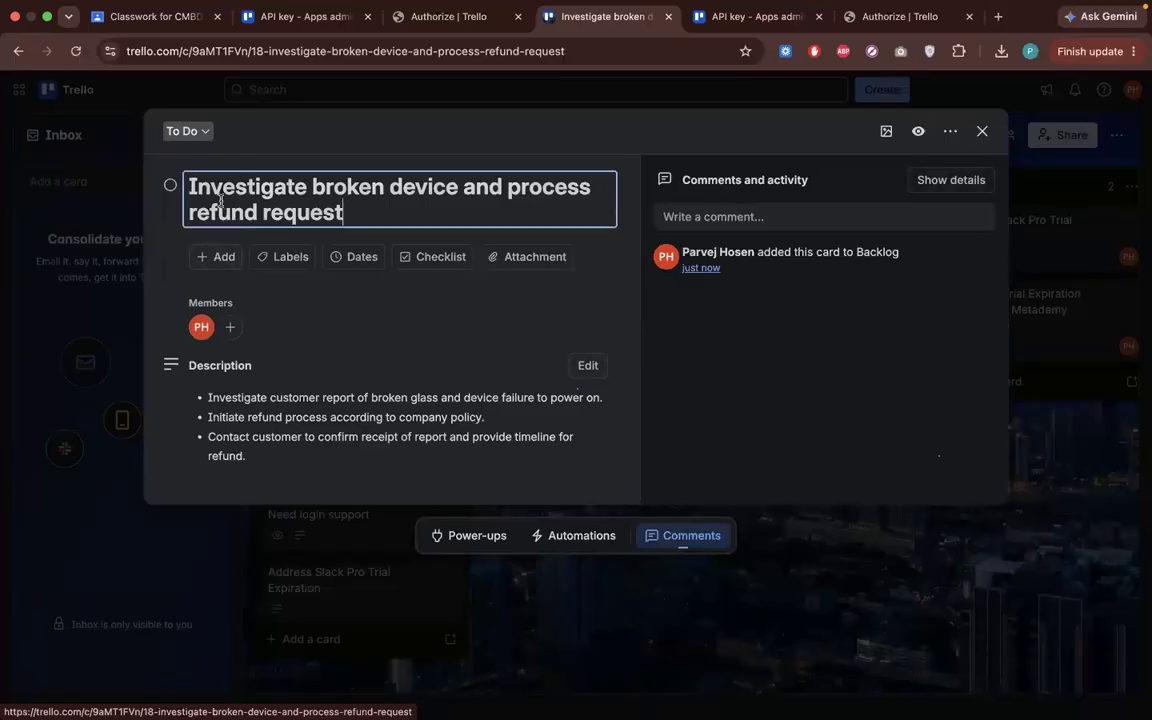
{"action": "left_click_drag", "start_coordinate": [348, 208], "coordinate": [195, 178]}
{"action": "left_click", "coordinate": [194, 181]}
{"action": "left_click_drag", "start_coordinate": [252, 458], "coordinate": [206, 398]}
{"action": "left_click", "coordinate": [207, 400]}
{"action": "left_click_drag", "start_coordinate": [258, 455], "coordinate": [210, 411]}
{"action": "left_click", "coordinate": [801, 295]}
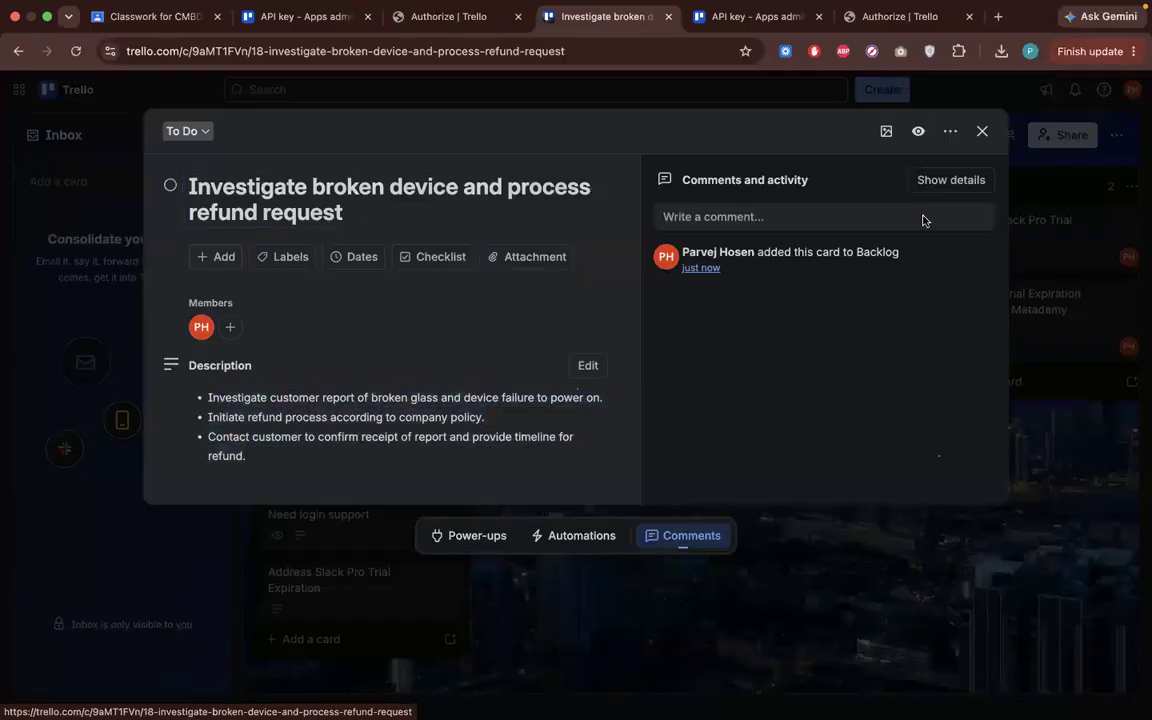
{"action": "left_click", "coordinate": [983, 133]}
{"action": "scroll", "coordinate": [869, 530], "scroll_direction": "right", "scroll_amount": 2}
{"action": "scroll", "coordinate": [869, 530], "scroll_direction": "left", "scroll_amount": 2}
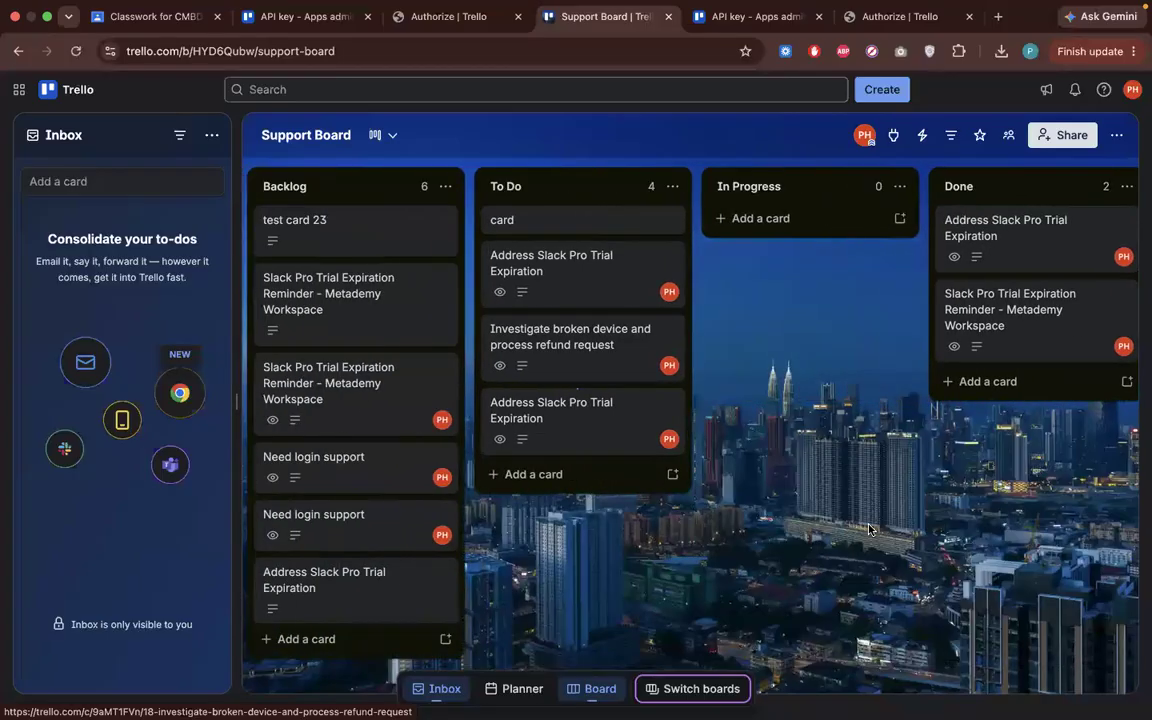
{"action": "scroll", "coordinate": [872, 490], "scroll_direction": "left", "scroll_amount": 1}
Switch to n8n, shift the Structured Output Parser and Google Gemini Chat Model nodes, and tidy up the workflow layout
{"action": "key", "text": "ctrl+Right"}
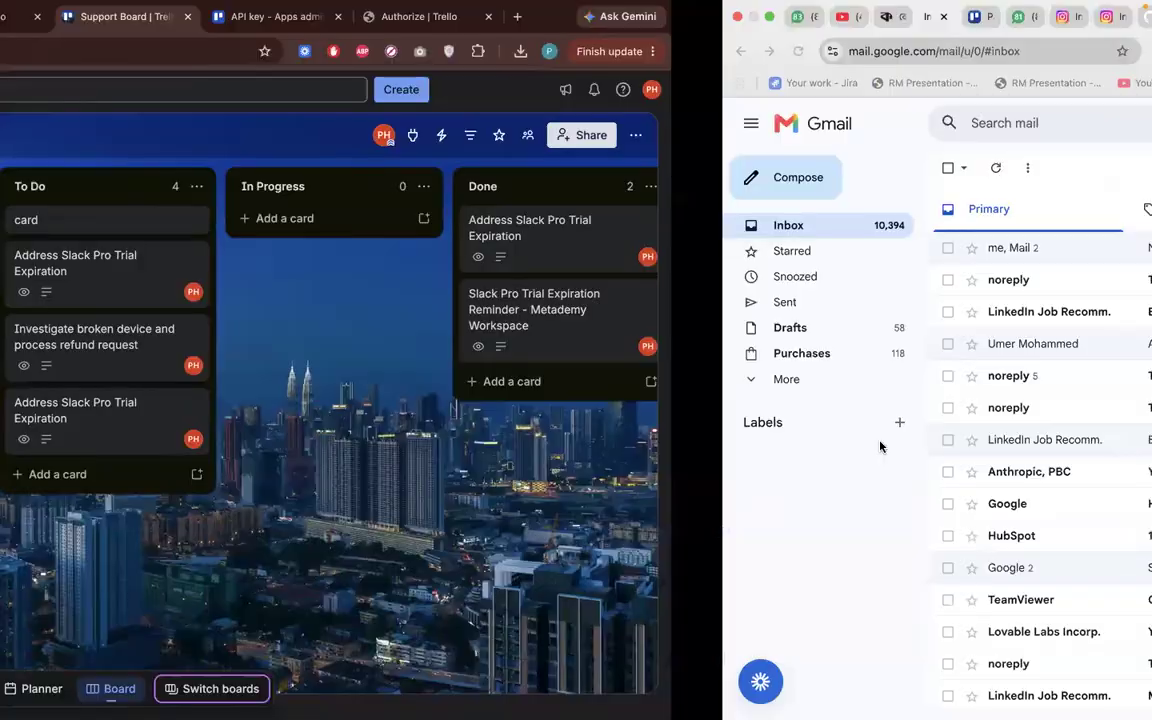
{"action": "key", "text": "ctrl+Right"}
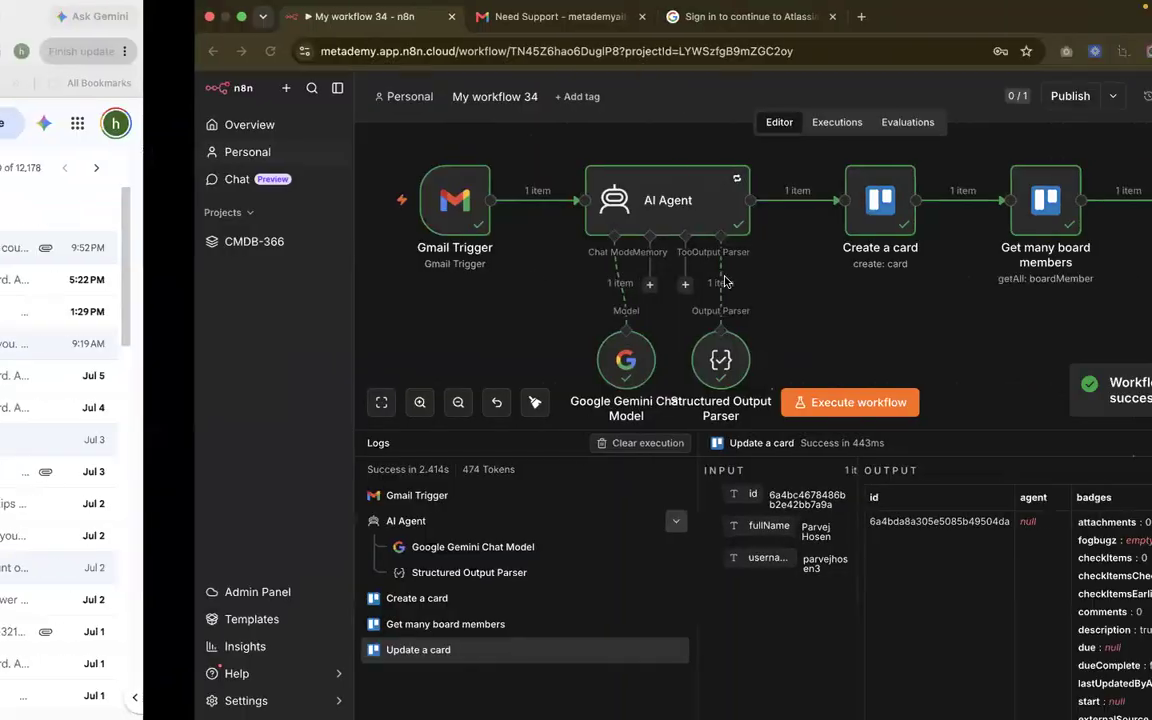
{"action": "scroll", "coordinate": [404, 320], "scroll_direction": "right", "scroll_amount": 1}
{"action": "scroll", "coordinate": [567, 299], "scroll_direction": "left", "scroll_amount": 1}
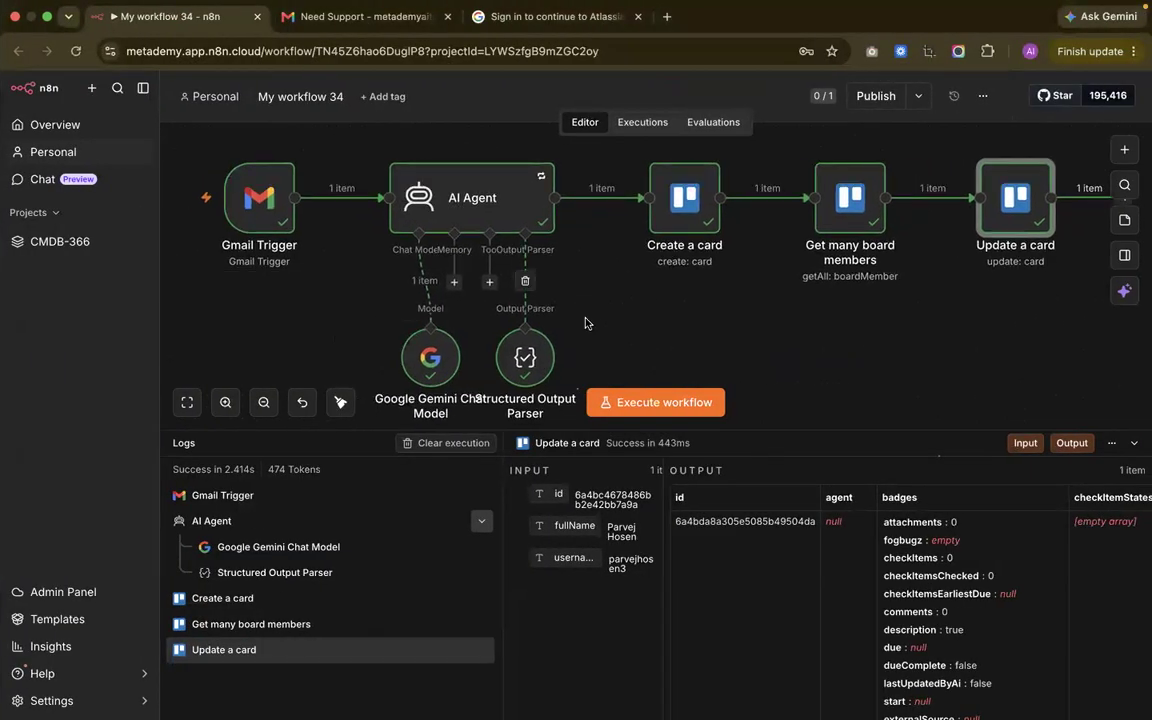
{"action": "left_click_drag", "start_coordinate": [526, 355], "coordinate": [538, 320]}
{"action": "left_click", "coordinate": [445, 352]}
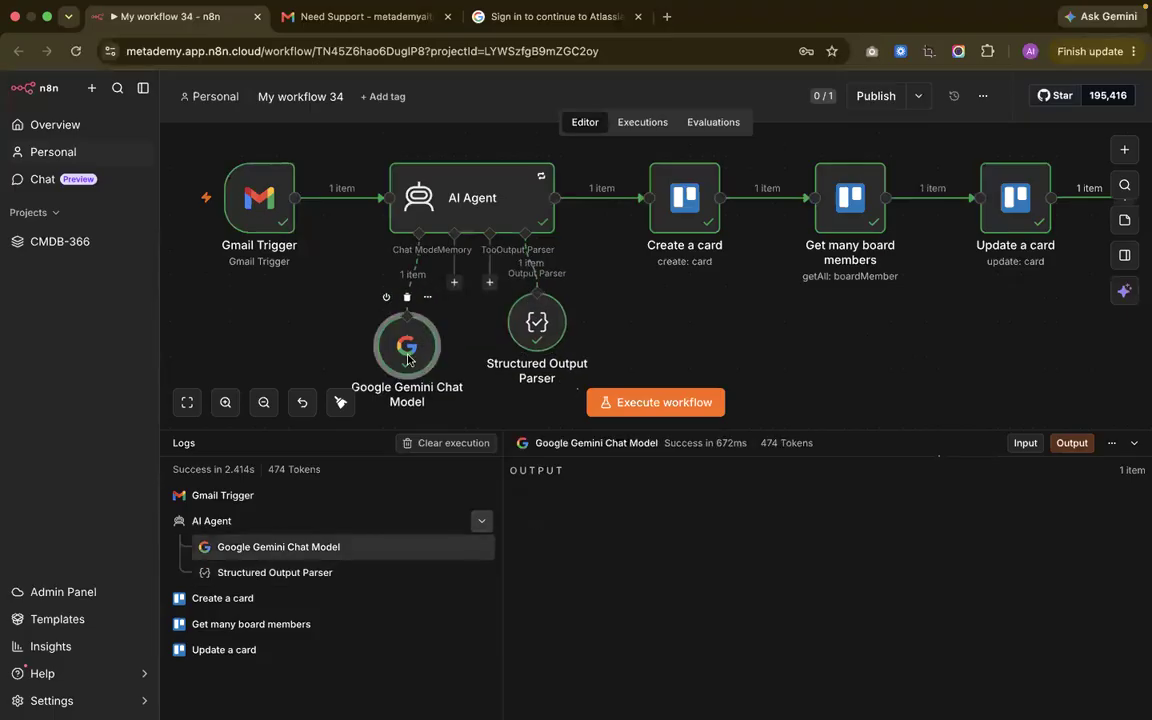
{"action": "left_click", "coordinate": [341, 402]}
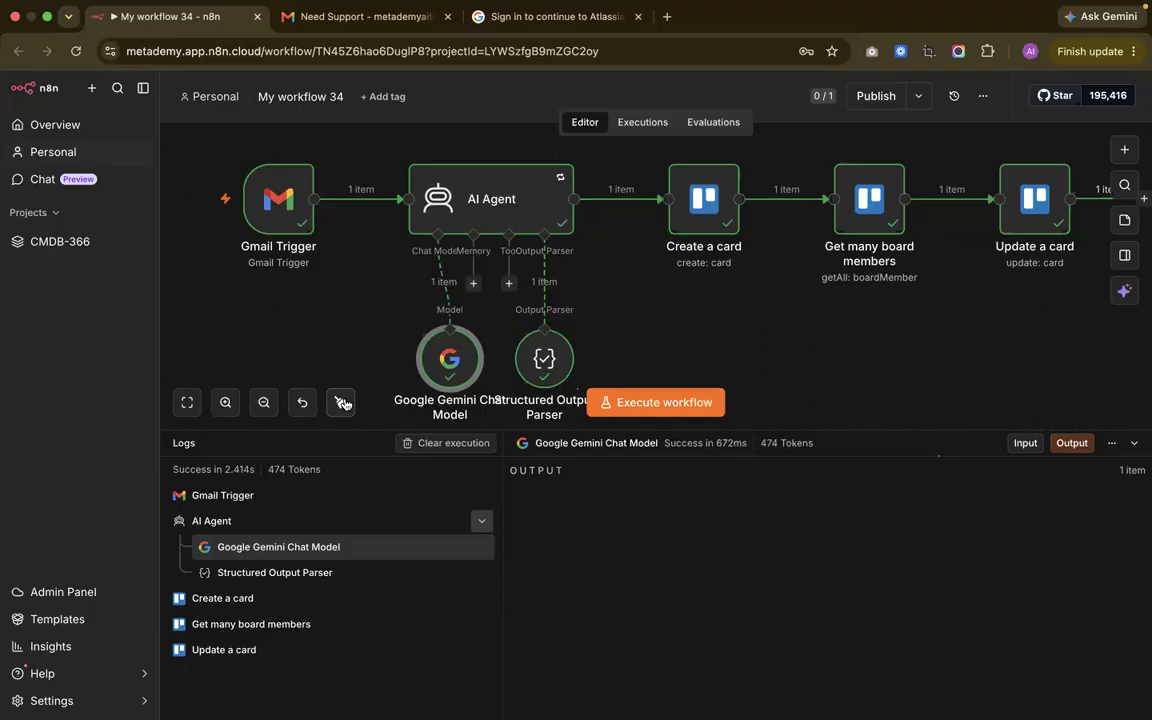
{"action": "scroll", "coordinate": [618, 317], "scroll_direction": "down", "scroll_amount": 2}
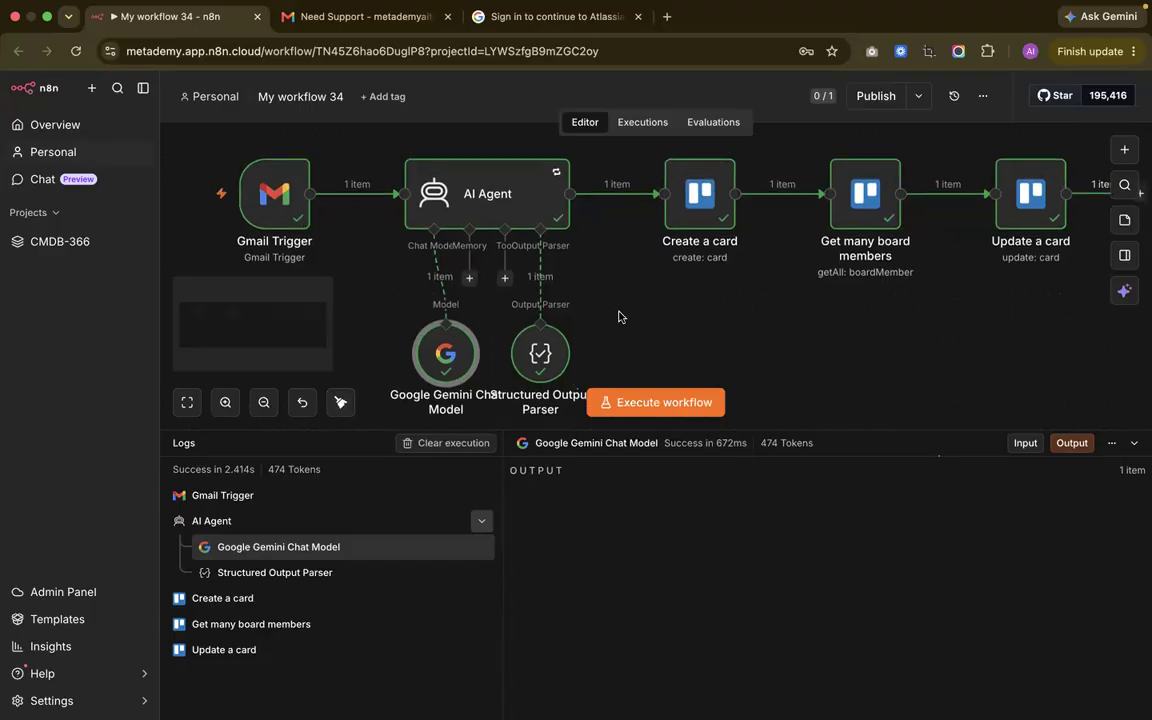
Move the Structured Output Parser and Google Gemini Chat Model nodes slightly closer to the AI Agent, level with each other
{"action": "key", "text": "ctrl+Left"}
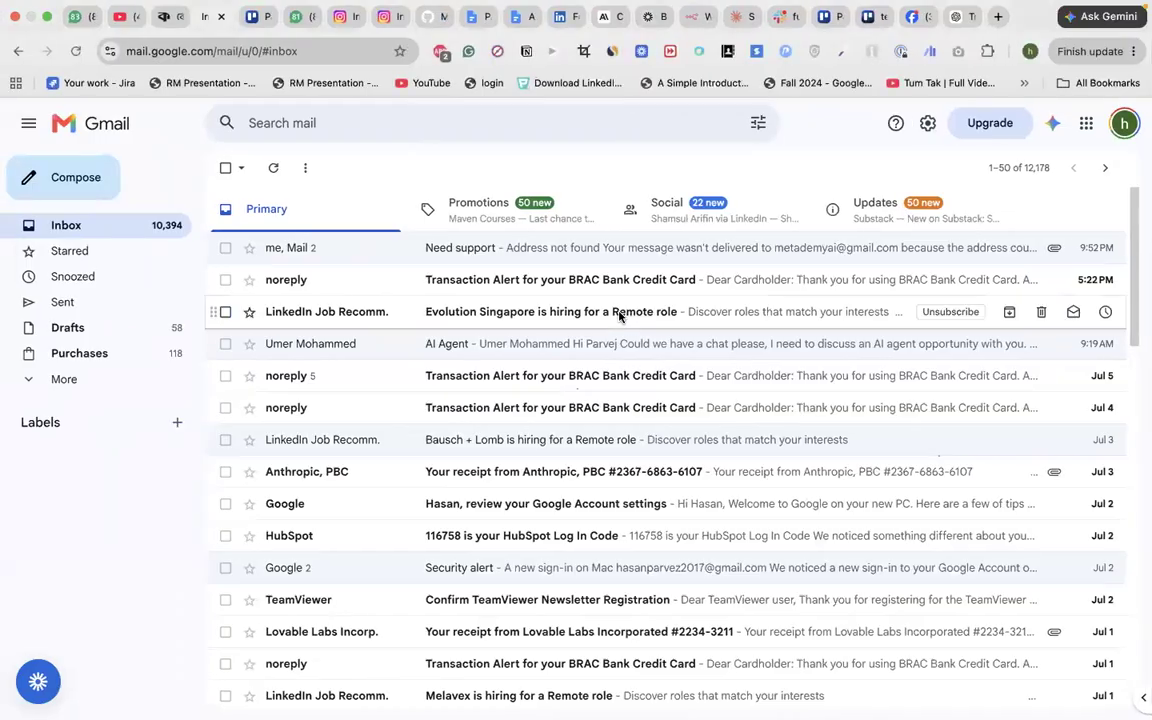
{"action": "key", "text": "ctrl+Right"}
{"action": "left_click", "coordinate": [548, 342]}
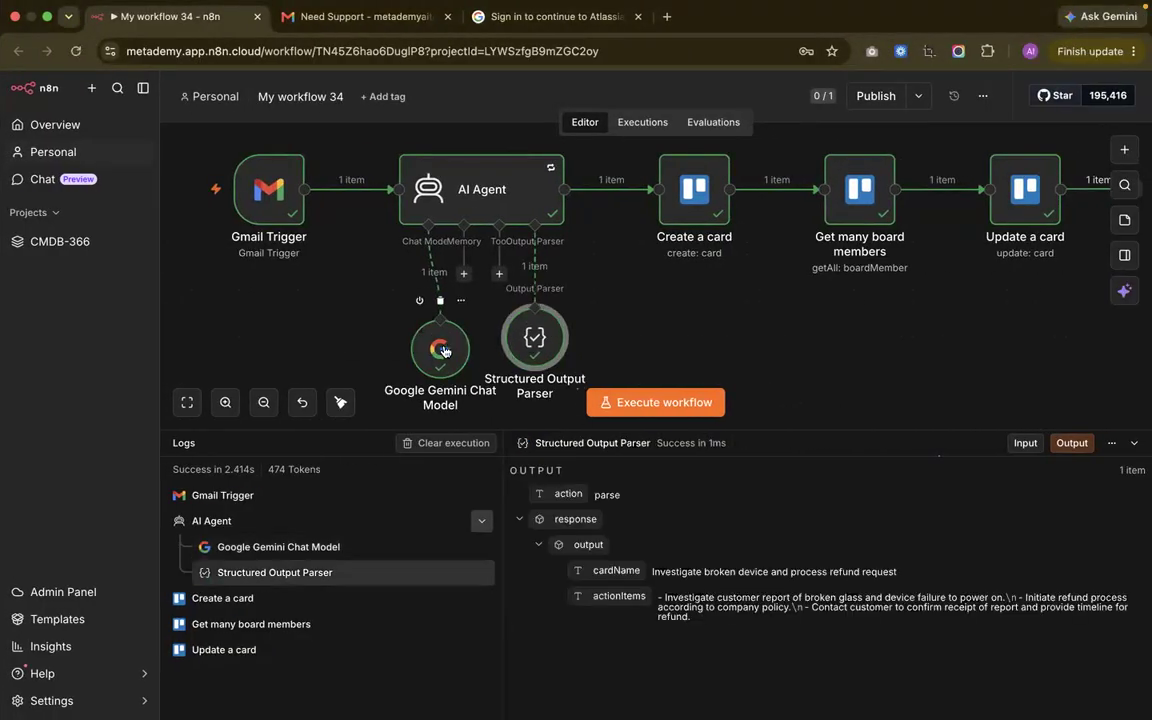
{"action": "left_click", "coordinate": [427, 336]}
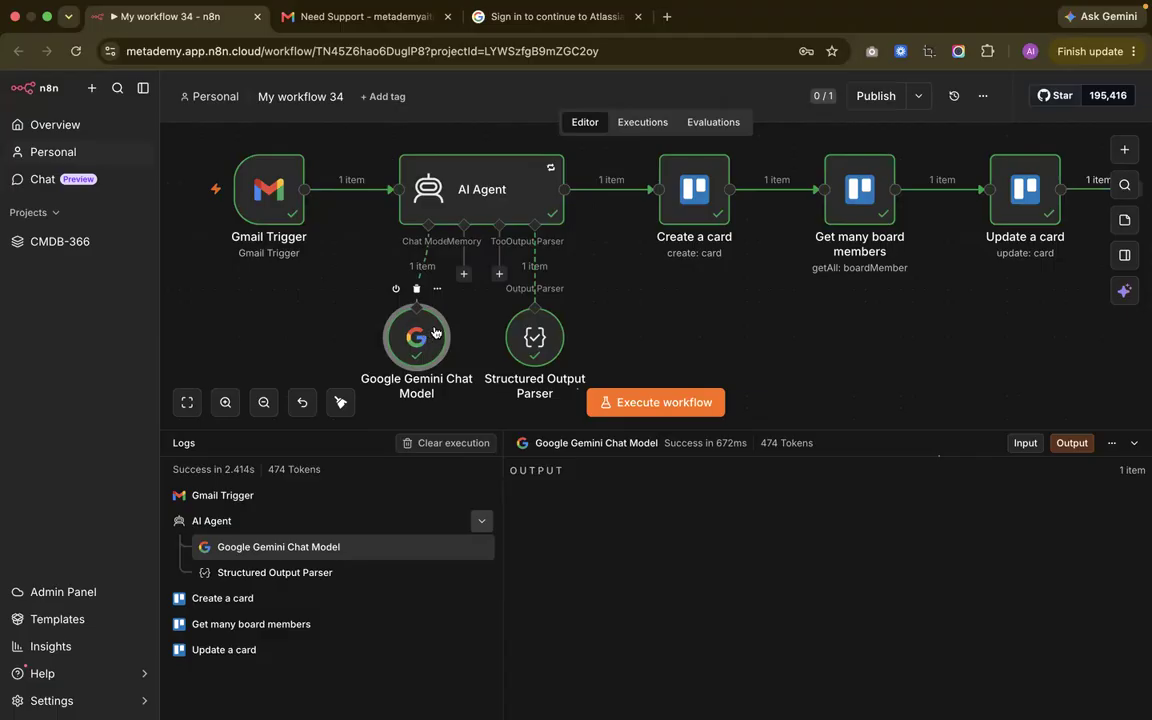
Switch to the other browser window, open the Trello test board for video production, and examine its lists from Channel Overview to Other Videos
{"action": "key", "text": "ctrl+Left"}
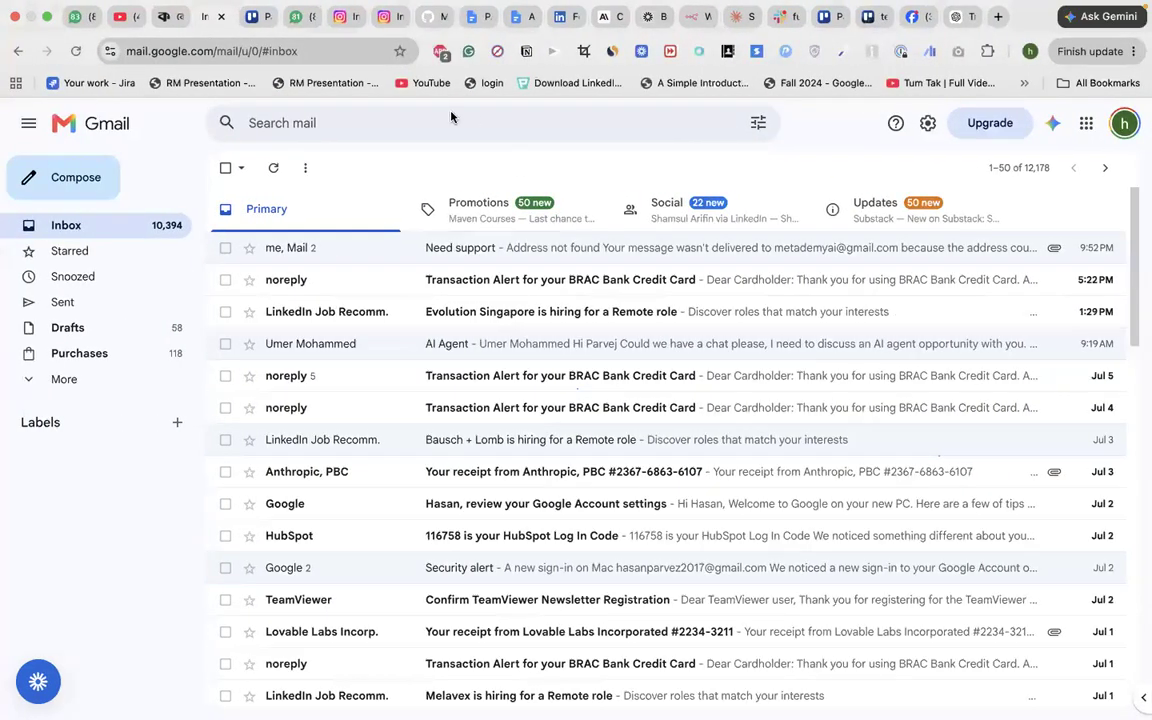
{"action": "left_click", "coordinate": [250, 16]}
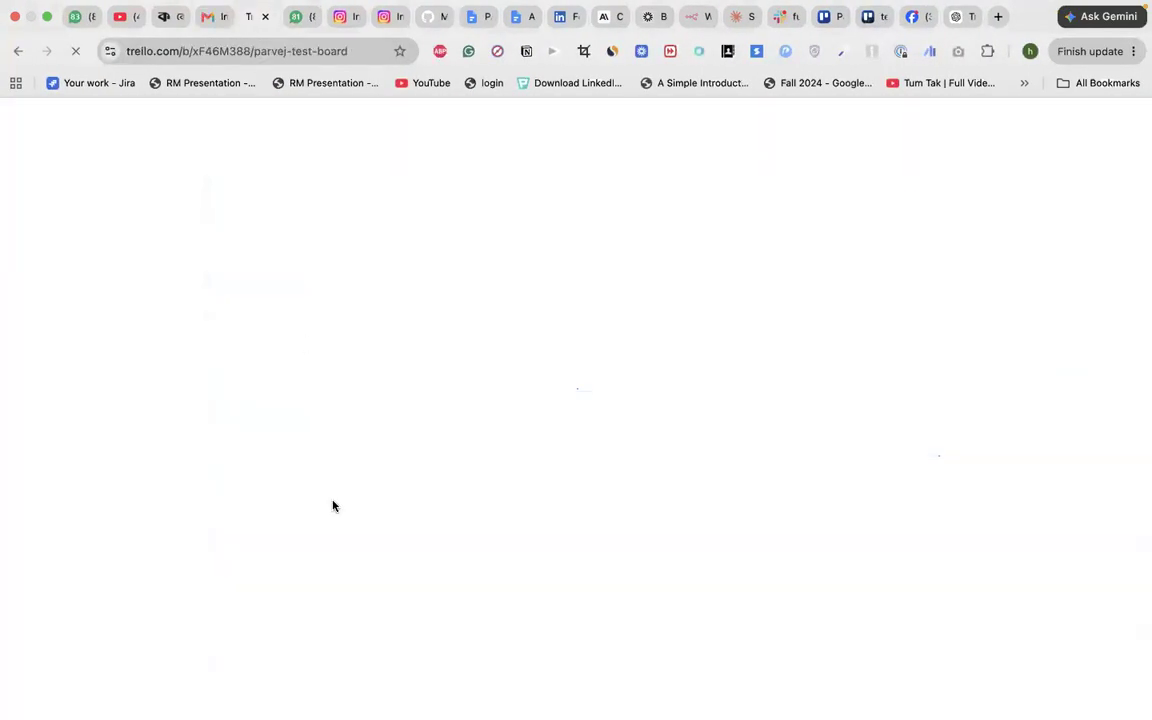
{"action": "scroll", "coordinate": [530, 406], "scroll_direction": "right", "scroll_amount": 15}
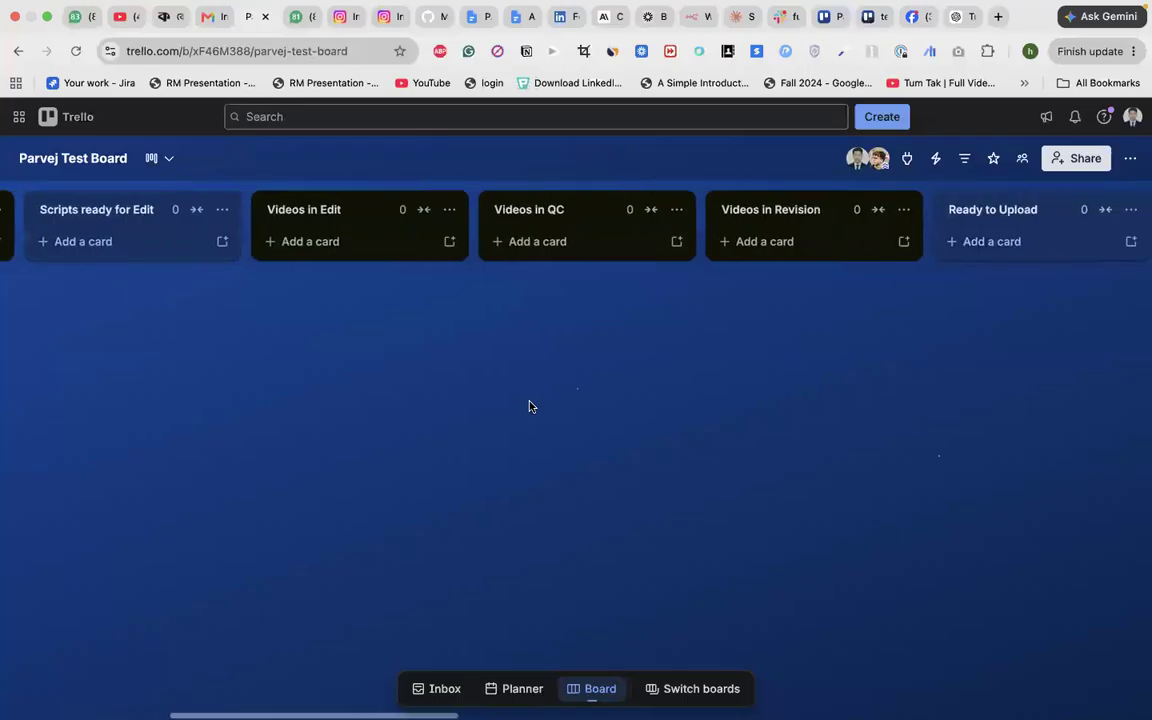
{"action": "scroll", "coordinate": [530, 406], "scroll_direction": "right", "scroll_amount": 20}
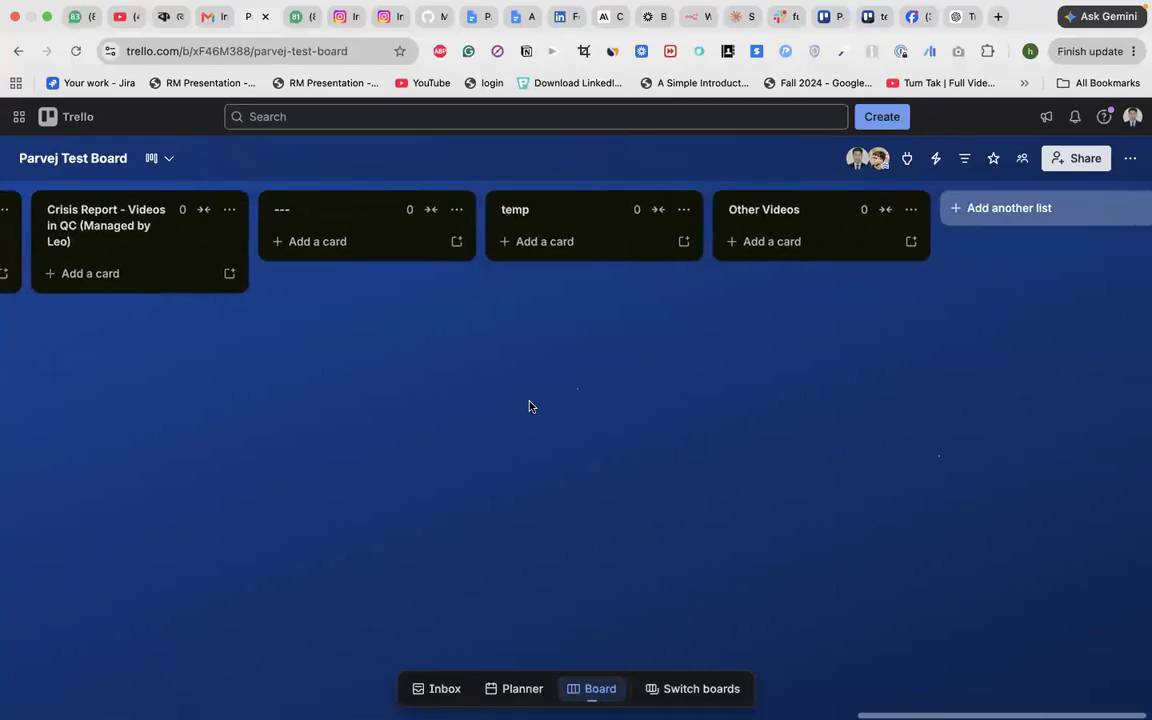
{"action": "scroll", "coordinate": [530, 406], "scroll_direction": "left", "scroll_amount": 20}
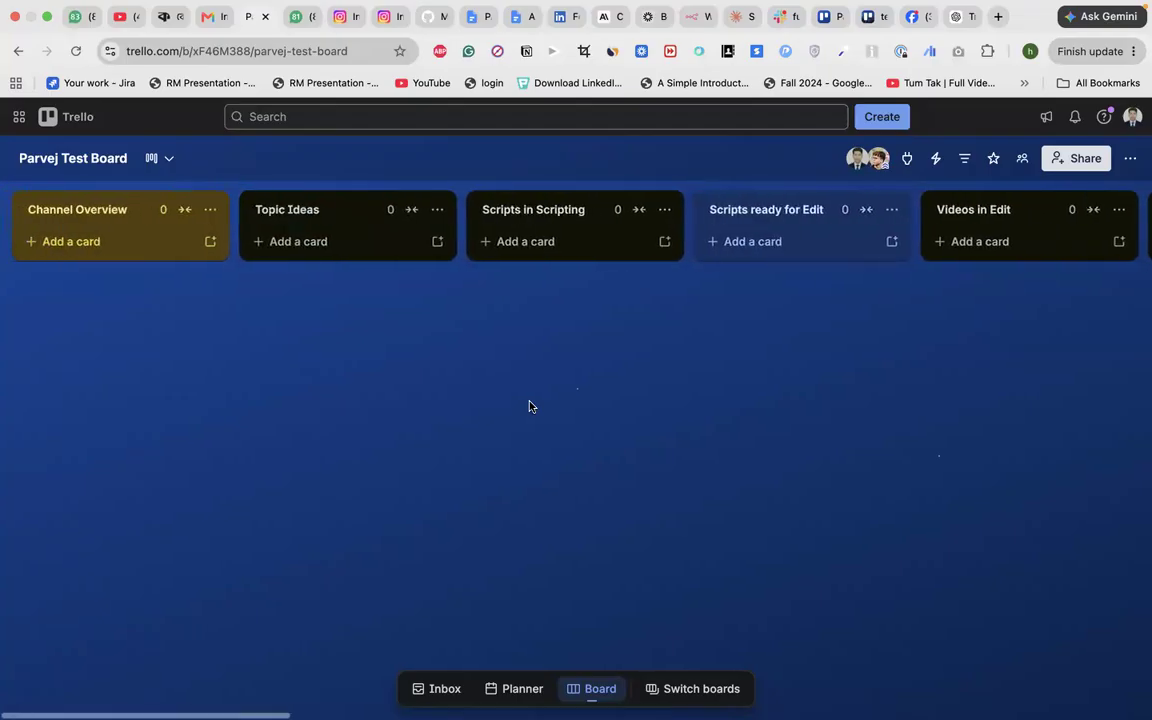
{"action": "scroll", "coordinate": [386, 400], "scroll_direction": "right", "scroll_amount": 15}
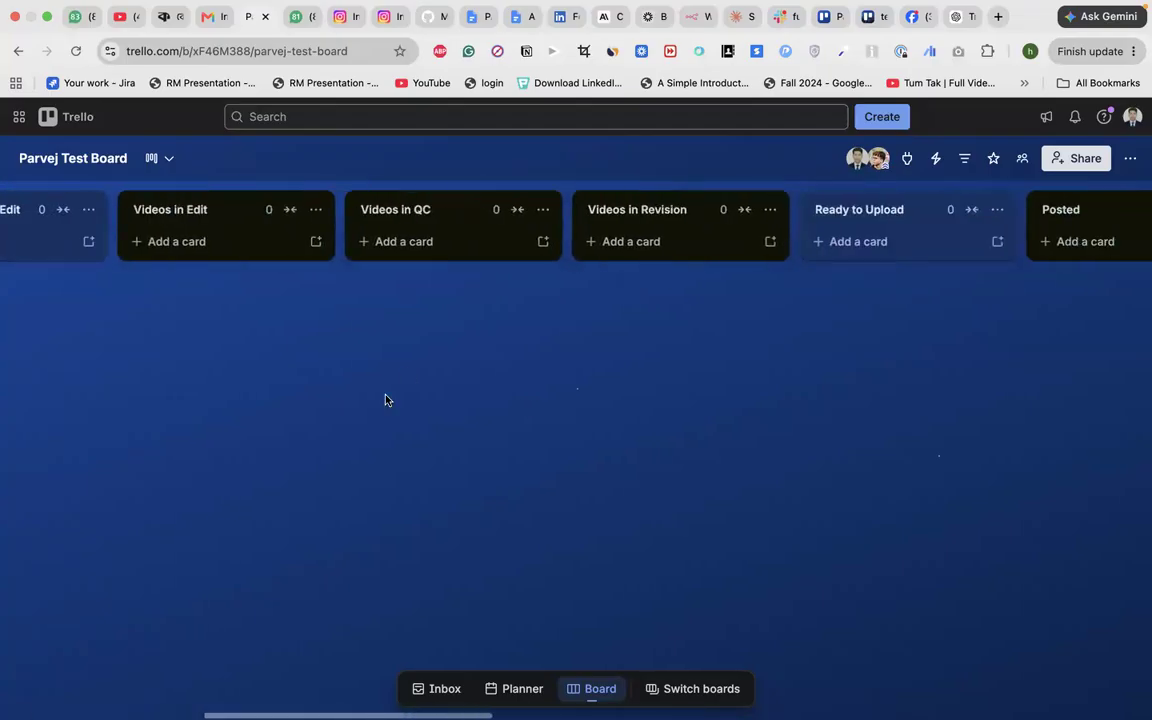
{"action": "scroll", "coordinate": [386, 400], "scroll_direction": "right", "scroll_amount": 15}
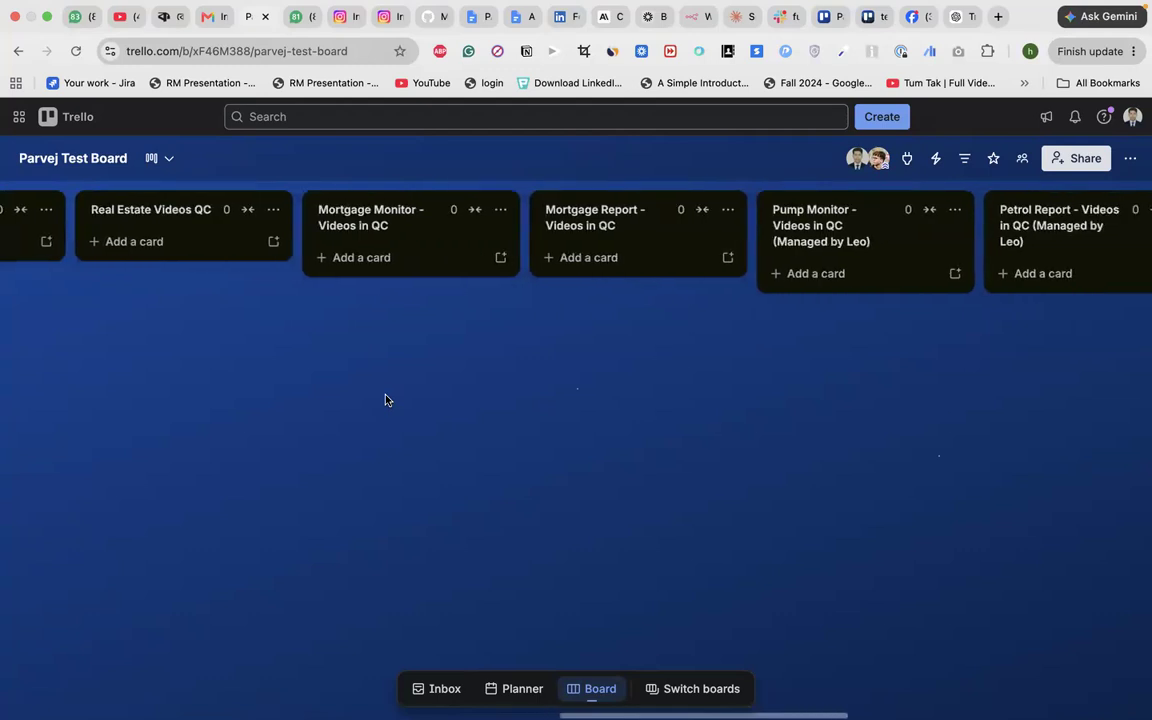
{"action": "scroll", "coordinate": [839, 360], "scroll_direction": "right", "scroll_amount": 8}
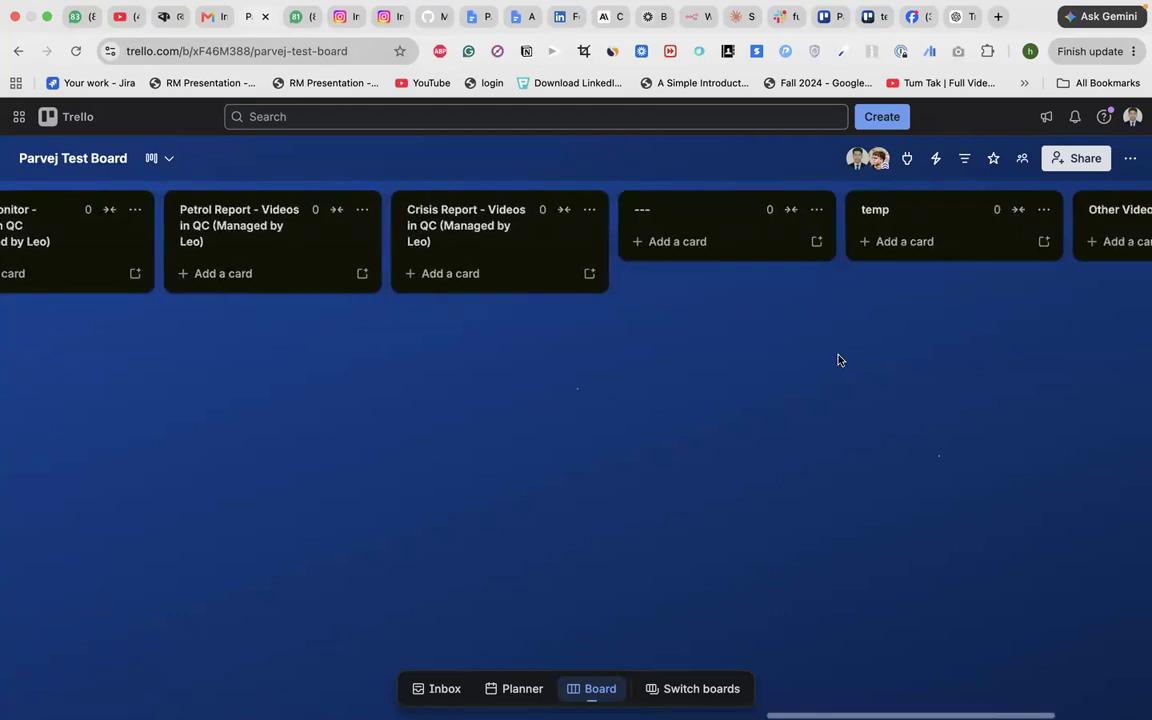
{"action": "scroll", "coordinate": [839, 360], "scroll_direction": "left", "scroll_amount": 15}
{"action": "scroll", "coordinate": [839, 360], "scroll_direction": "left", "scroll_amount": 15}
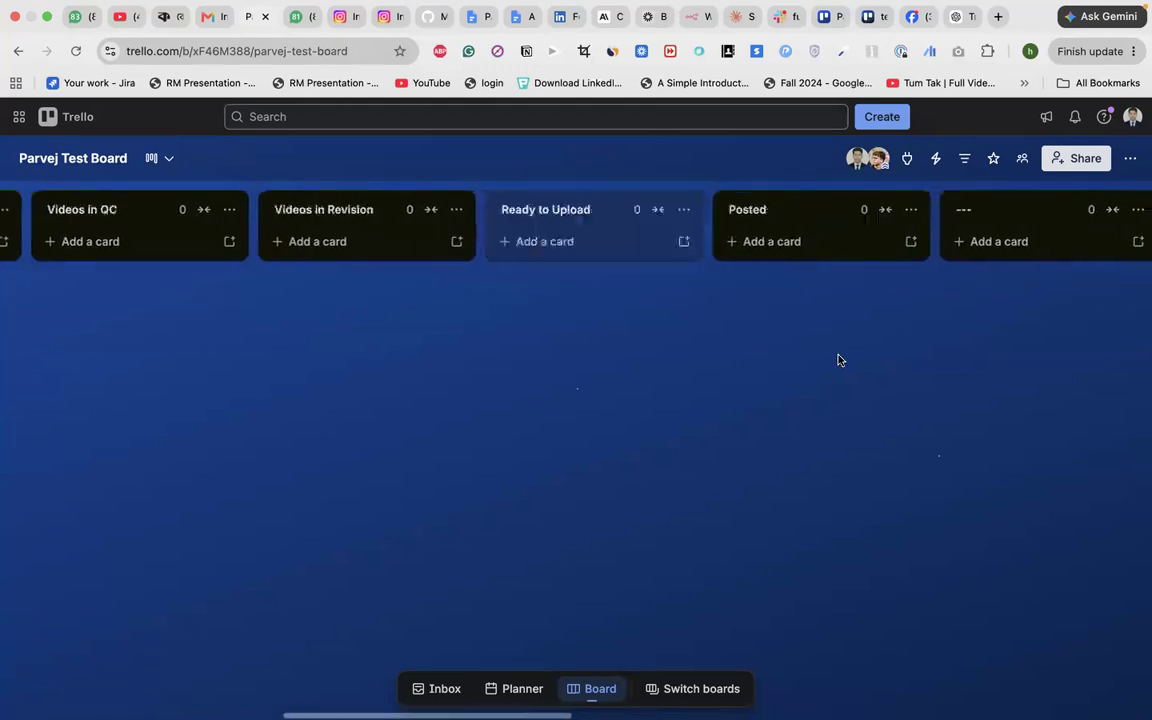
{"action": "scroll", "coordinate": [224, 401], "scroll_direction": "left", "scroll_amount": 2}
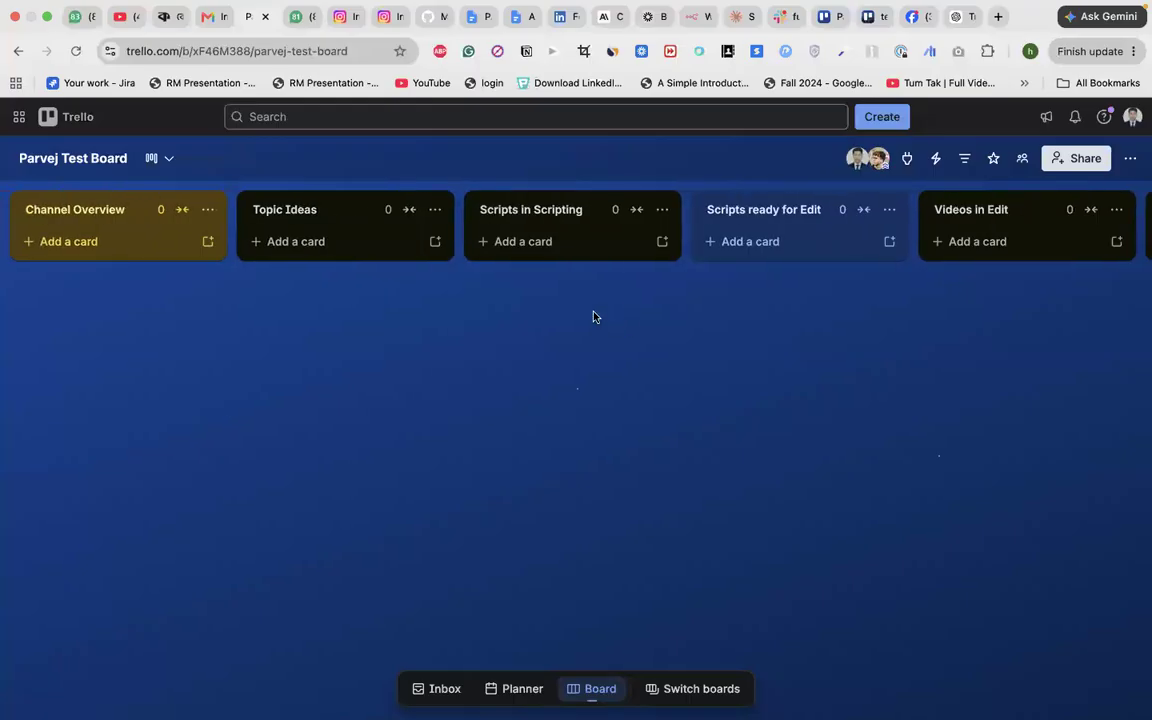
{"action": "scroll", "coordinate": [853, 333], "scroll_direction": "right", "scroll_amount": 20}
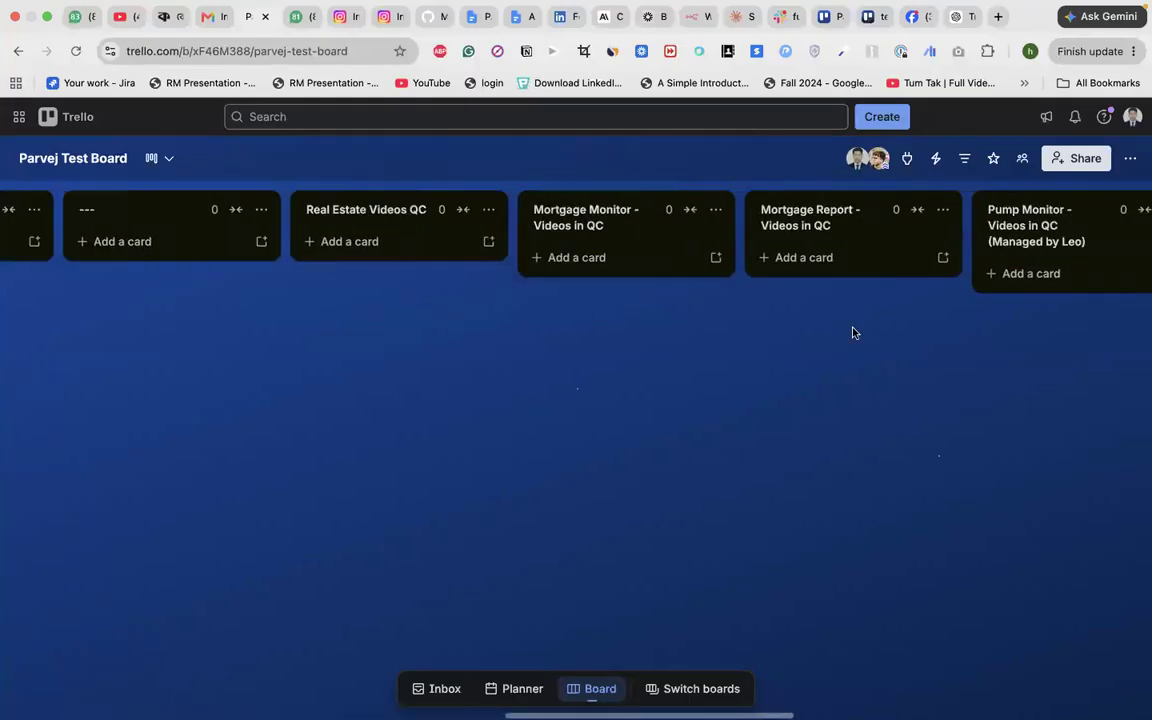
{"action": "scroll", "coordinate": [820, 333], "scroll_direction": "right", "scroll_amount": 10}
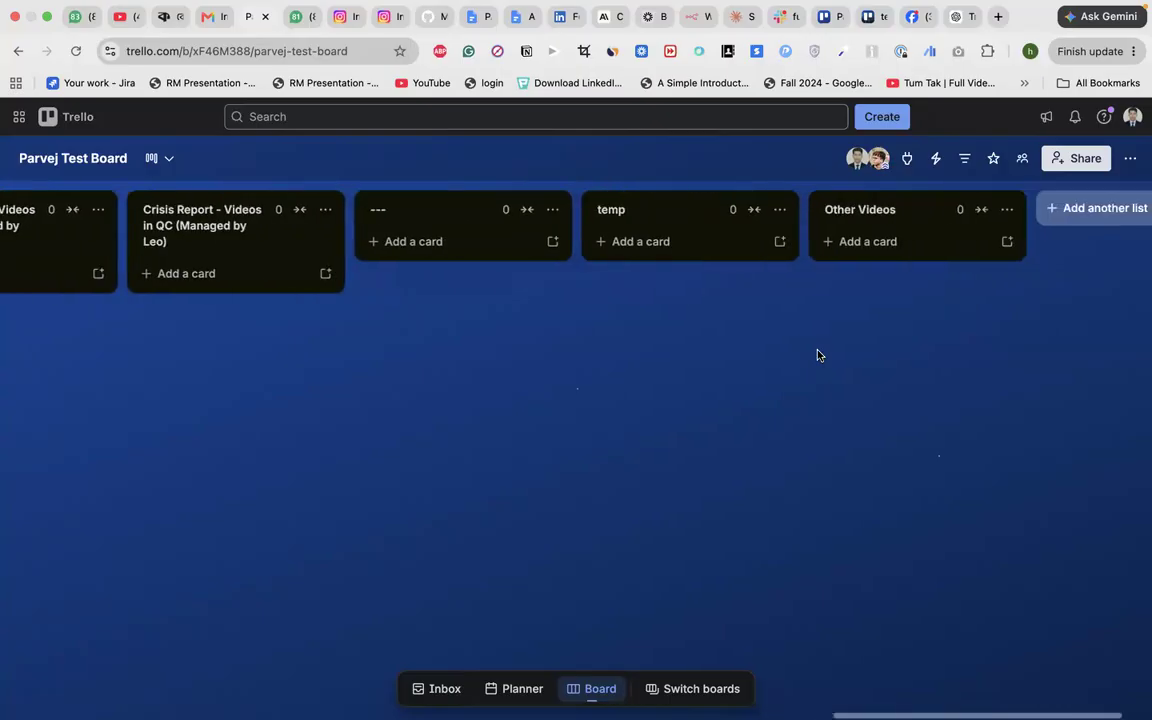
{"action": "scroll", "coordinate": [817, 355], "scroll_direction": "left", "scroll_amount": 20}
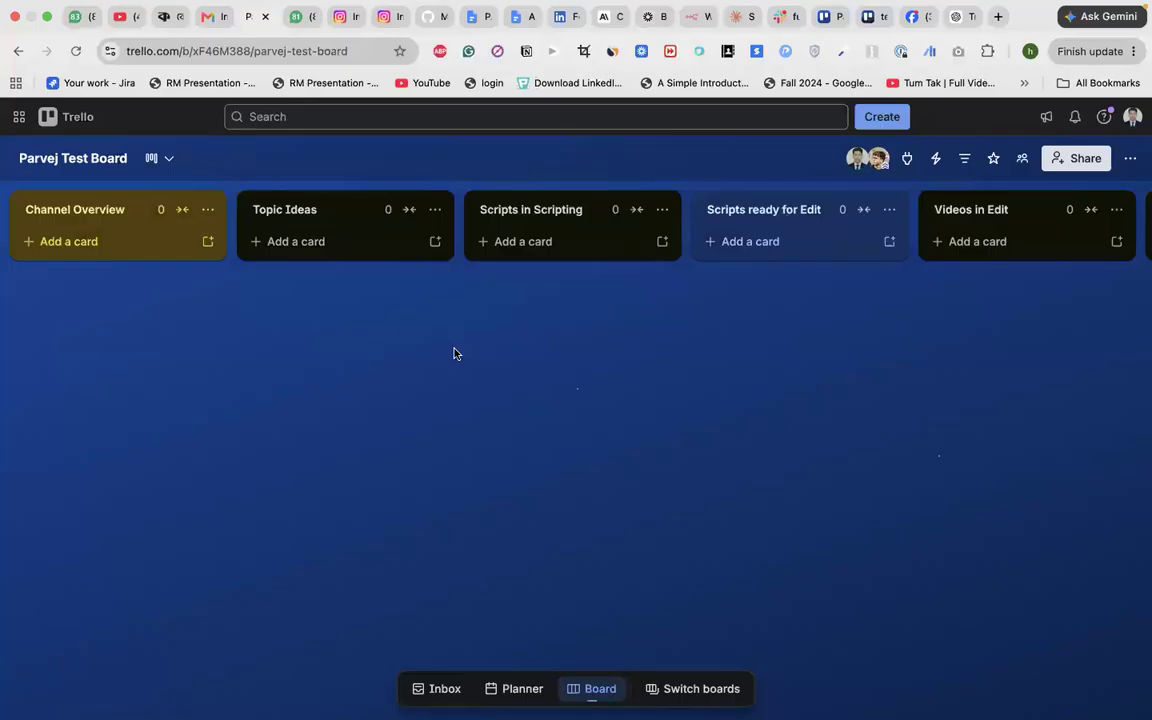
{"action": "scroll", "coordinate": [455, 353], "scroll_direction": "right", "scroll_amount": 12}
{"action": "scroll", "coordinate": [455, 353], "scroll_direction": "left", "scroll_amount": 13}
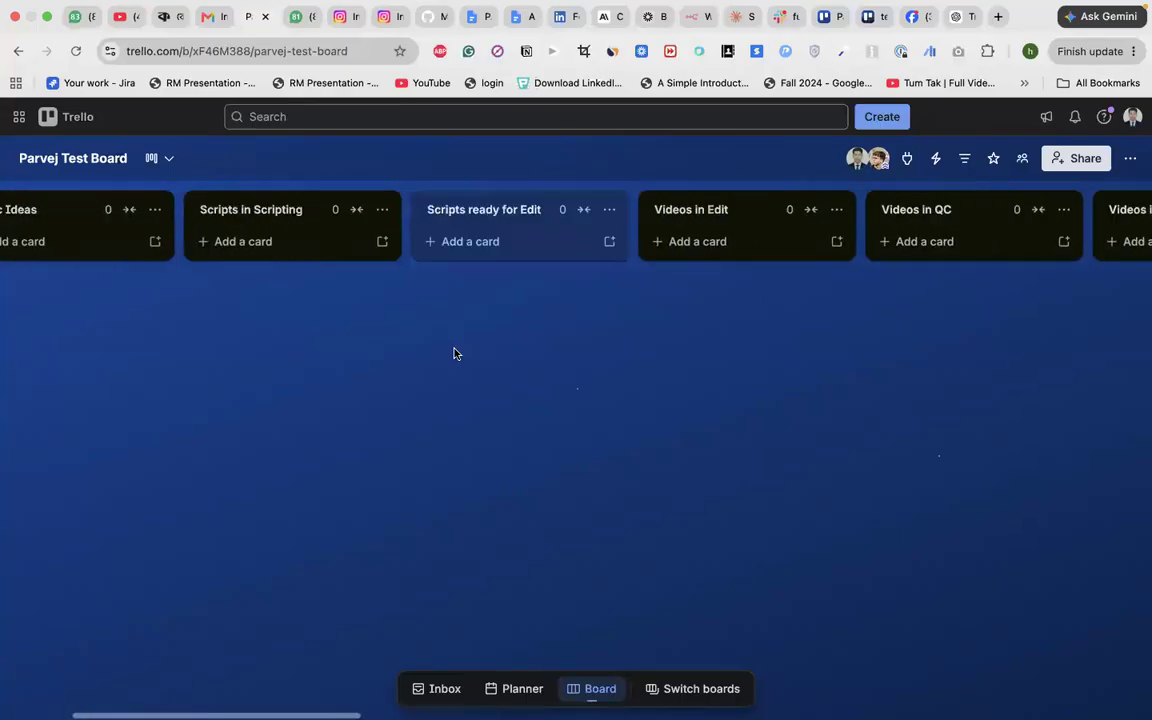
{"action": "scroll", "coordinate": [455, 353], "scroll_direction": "left", "scroll_amount": 5}
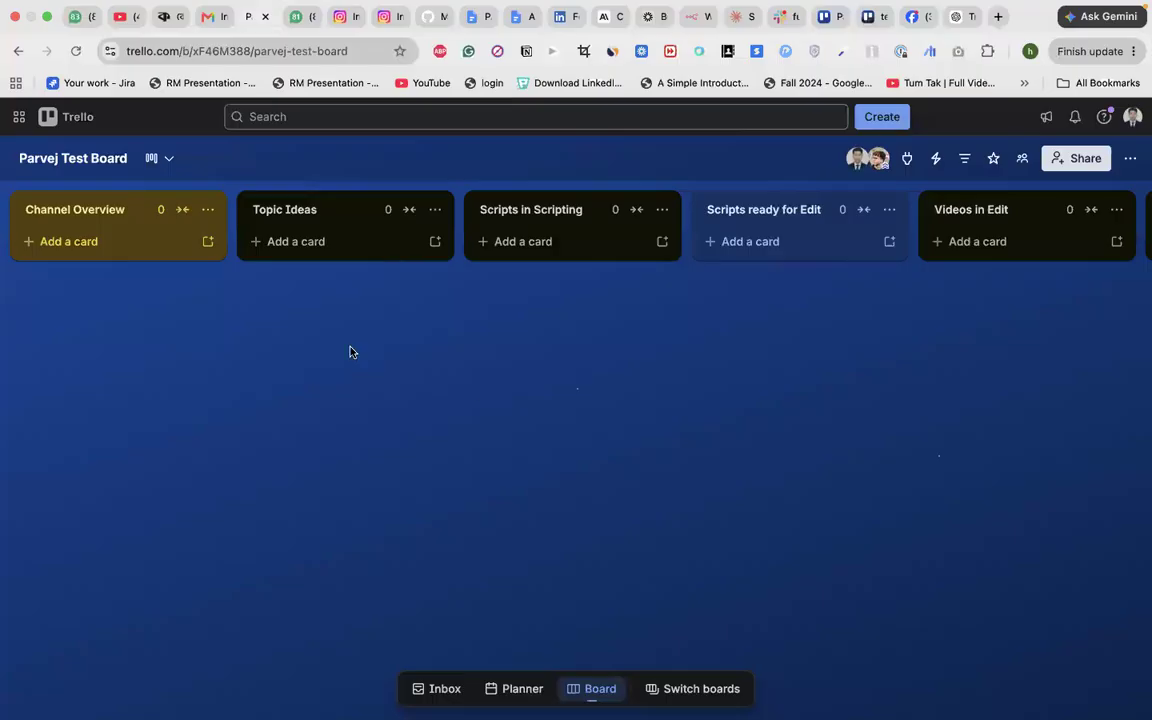
Look over the video production test board's lists again and switch back to the Support Board window
{"action": "scroll", "coordinate": [449, 421], "scroll_direction": "right", "scroll_amount": 8}
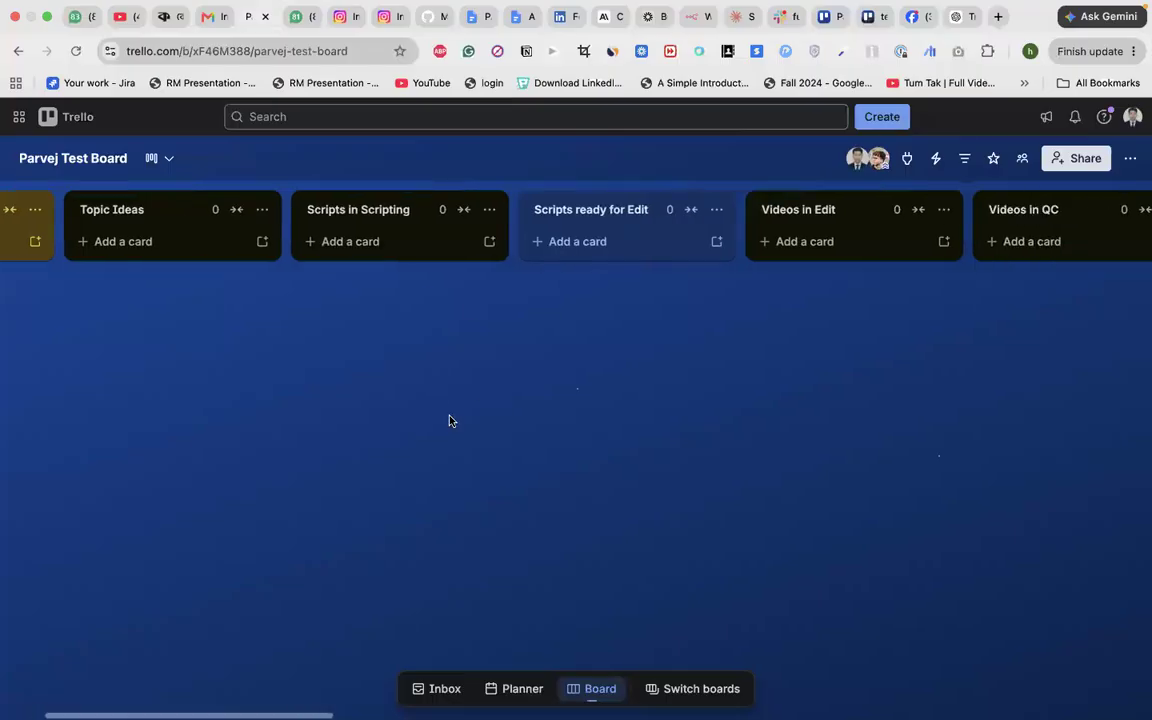
{"action": "scroll", "coordinate": [449, 421], "scroll_direction": "left", "scroll_amount": 8}
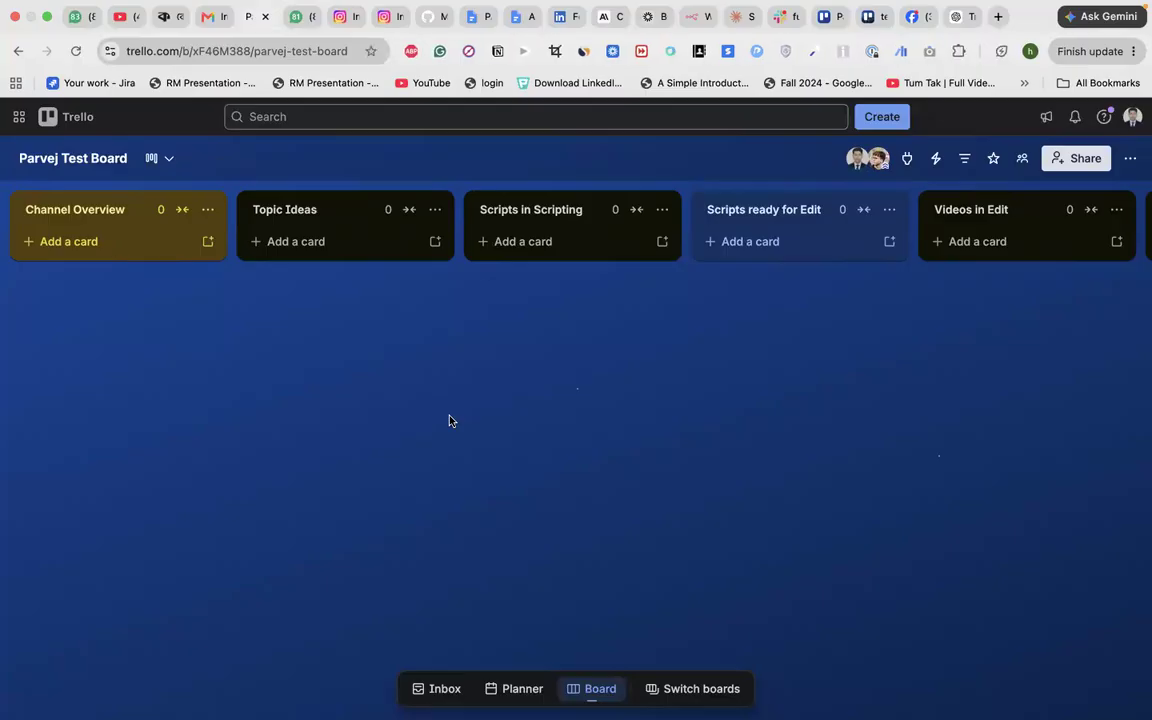
{"action": "key", "text": "ctrl+Left"}
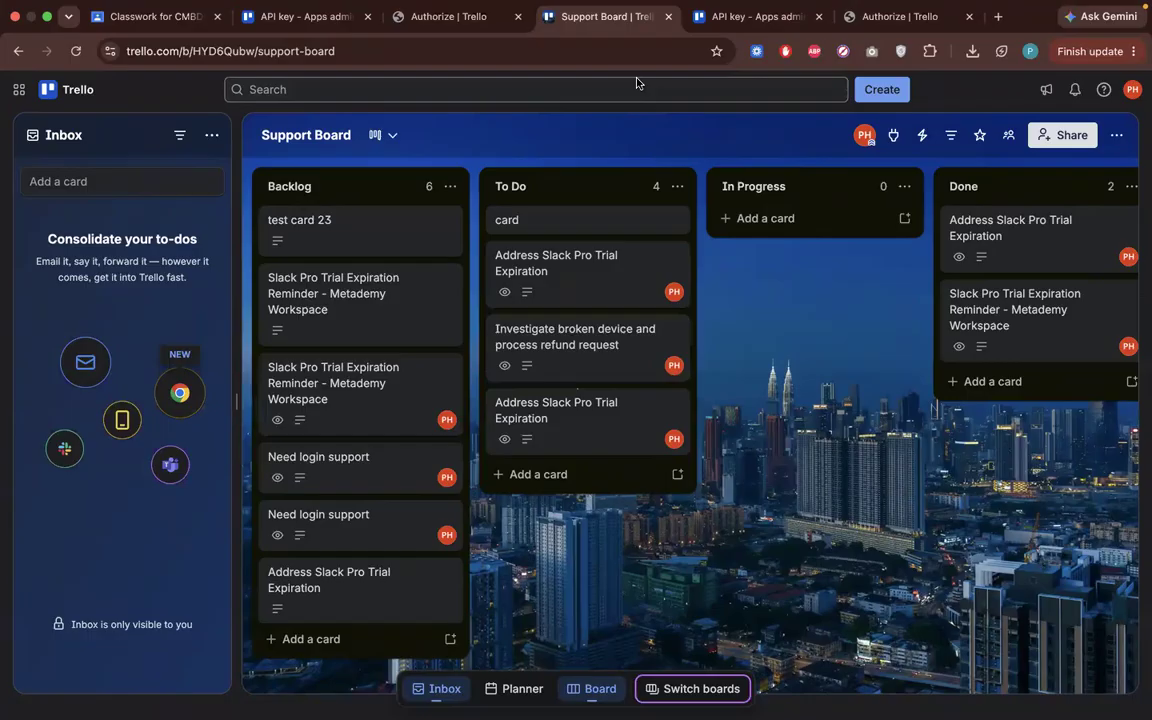
{"action": "key", "text": "ctrl+Right"}
{"action": "key", "text": "ctrl+Left"}
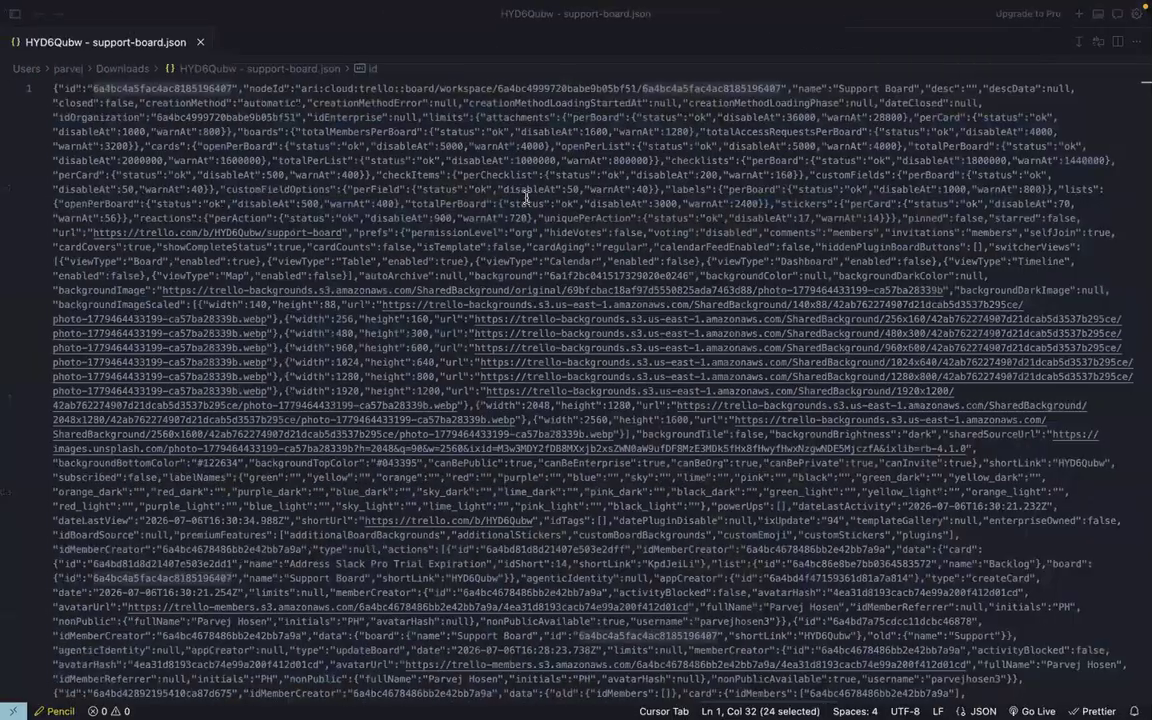
{"action": "key", "text": "ctrl+Left"}
{"action": "key", "text": "ctrl+Right"}
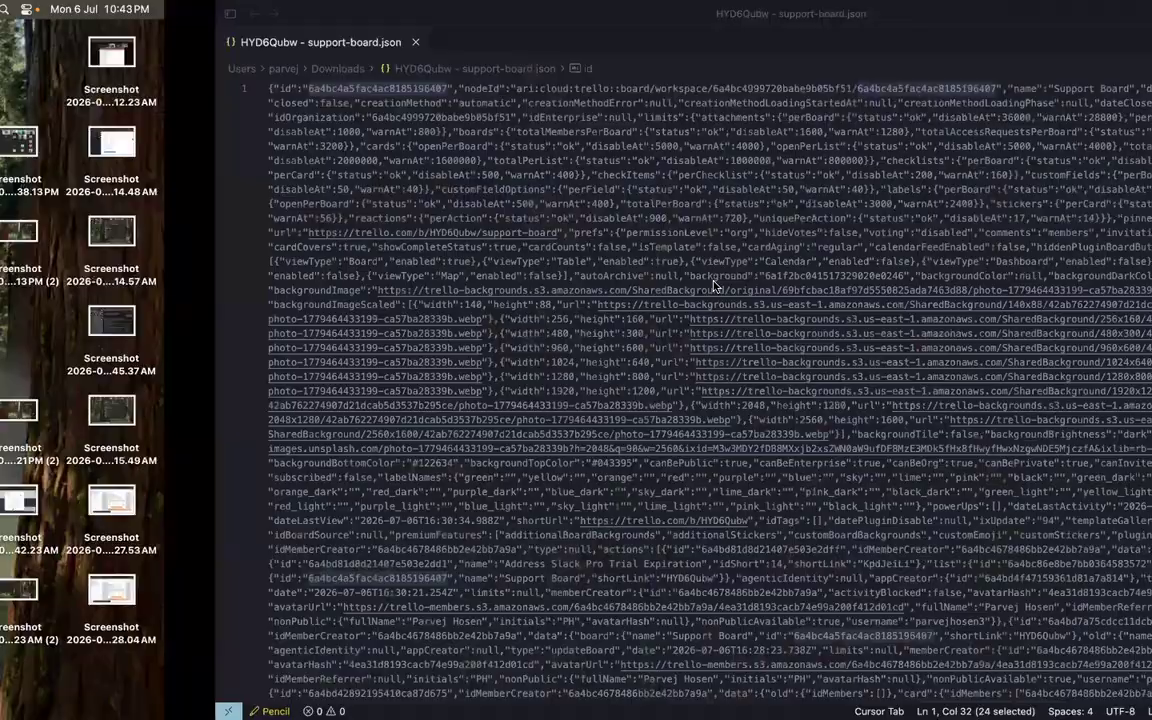
{"action": "key", "text": "ctrl+Right"}
{"action": "key", "text": "ctrl+Right"}
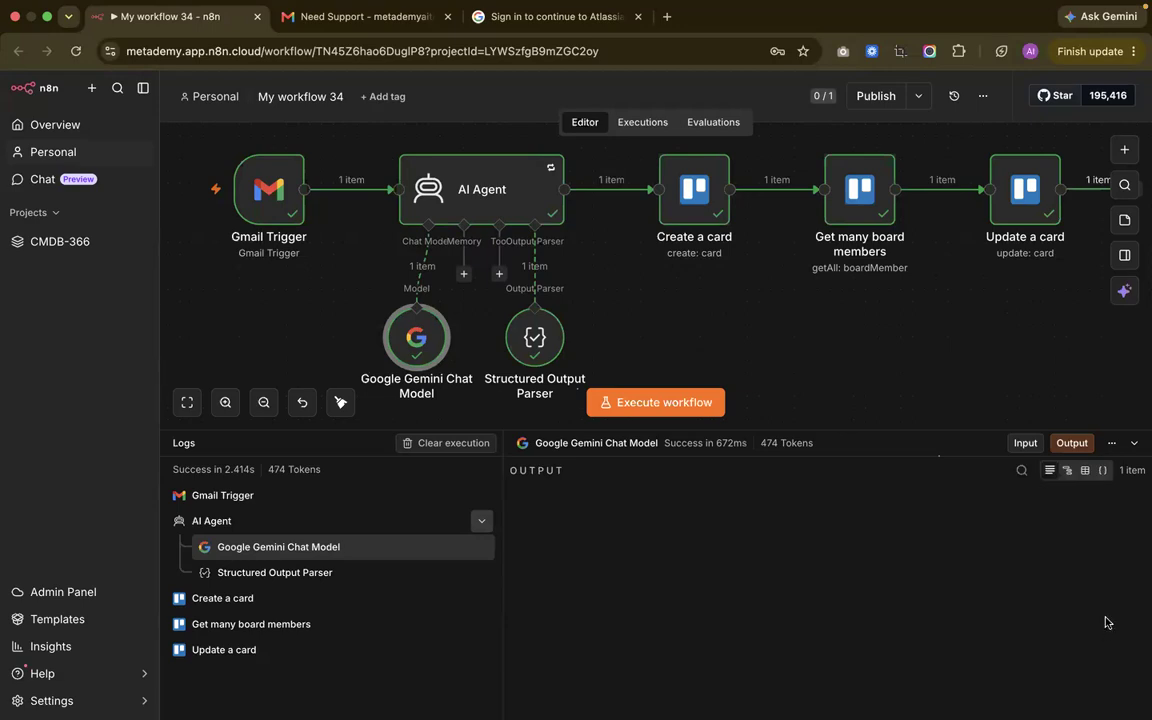
{"action": "key", "text": "ctrl+Left"}
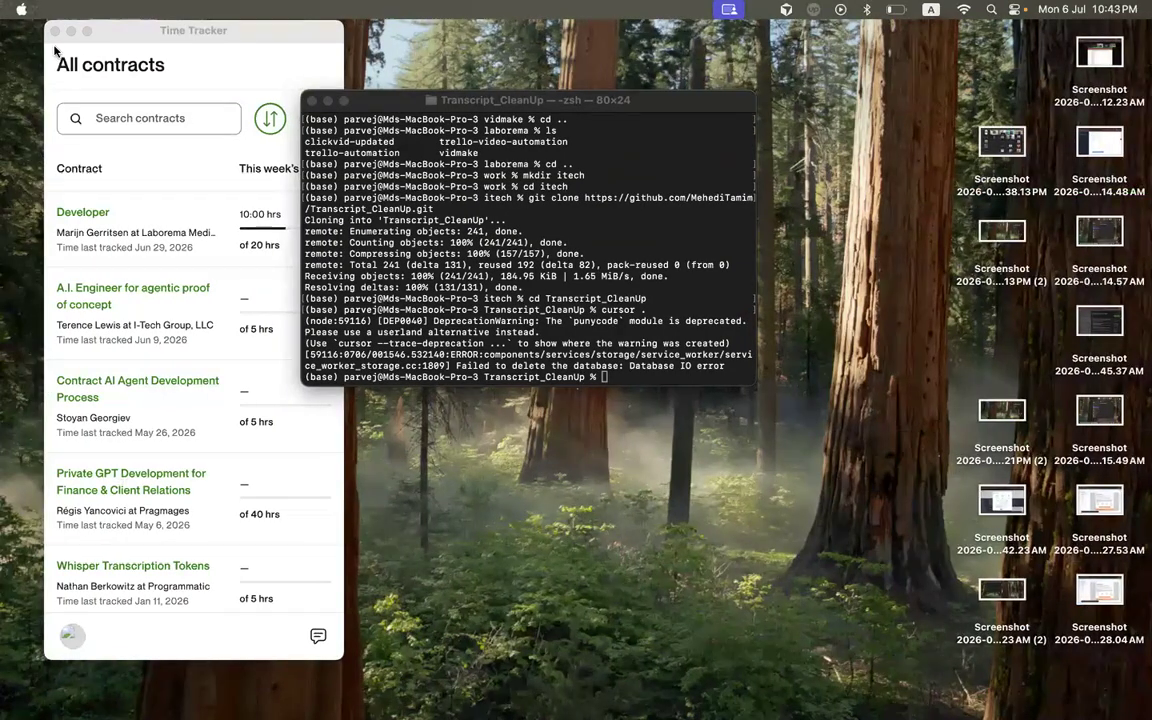
{"action": "key", "text": "ctrl+Right"}
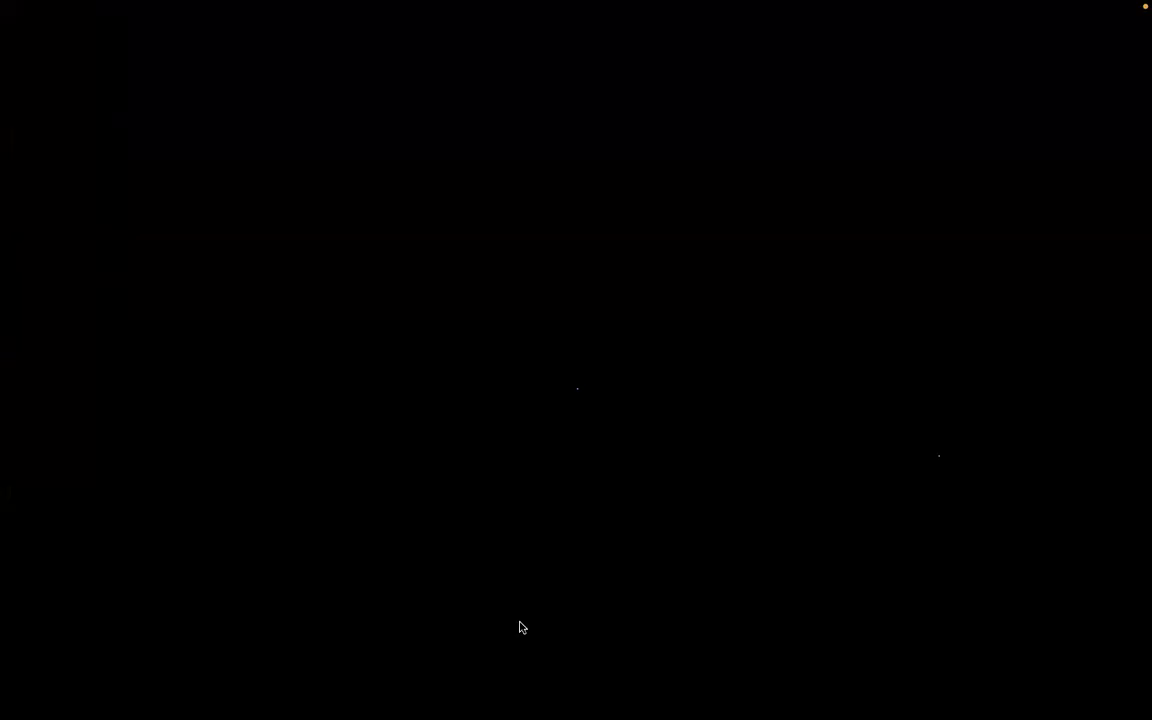
Switch to the n8n workflow and move the Update a card node slightly closer to the Get many board members node
{"action": "key", "text": "ctrl+Right"}
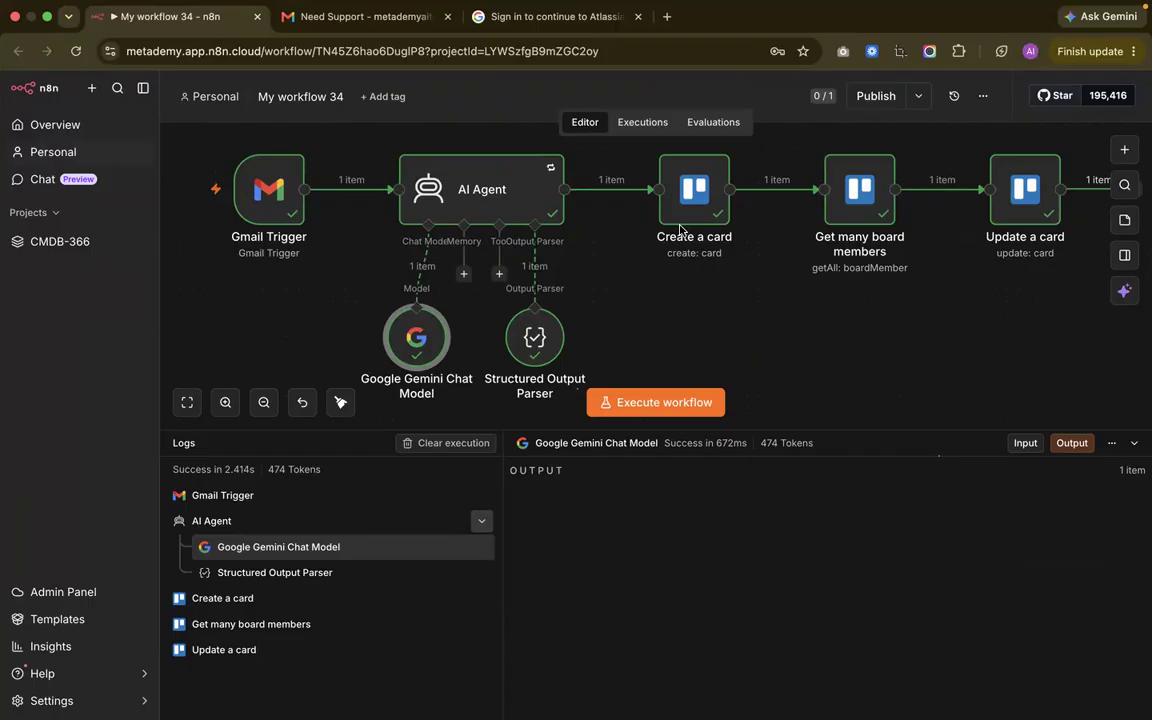
{"action": "scroll", "coordinate": [723, 291], "scroll_direction": "right", "scroll_amount": 1}
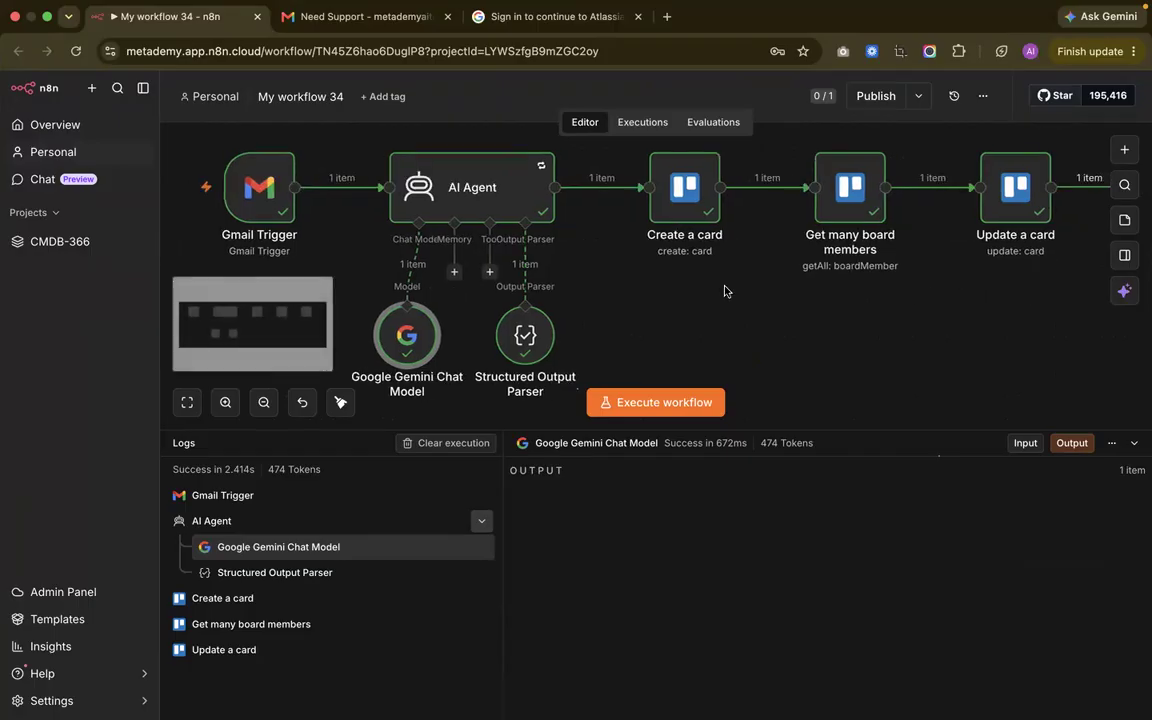
{"action": "scroll", "coordinate": [760, 215], "scroll_direction": "right", "scroll_amount": 1}
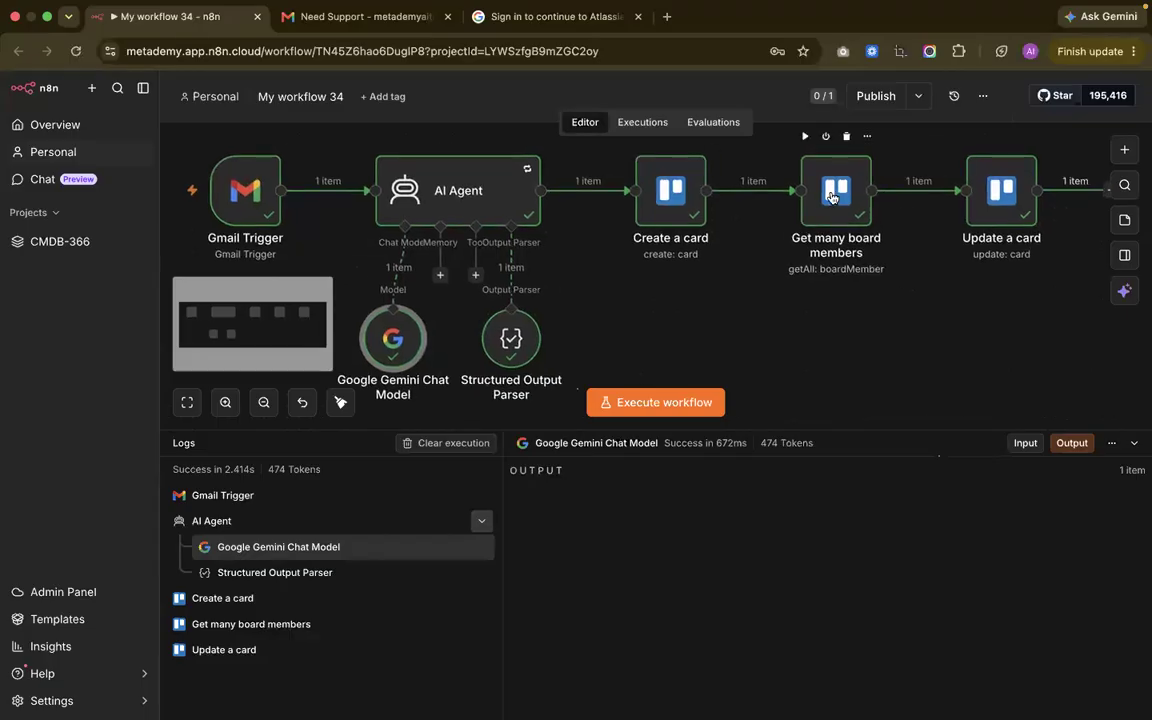
{"action": "left_click_drag", "start_coordinate": [996, 210], "coordinate": [961, 210]}
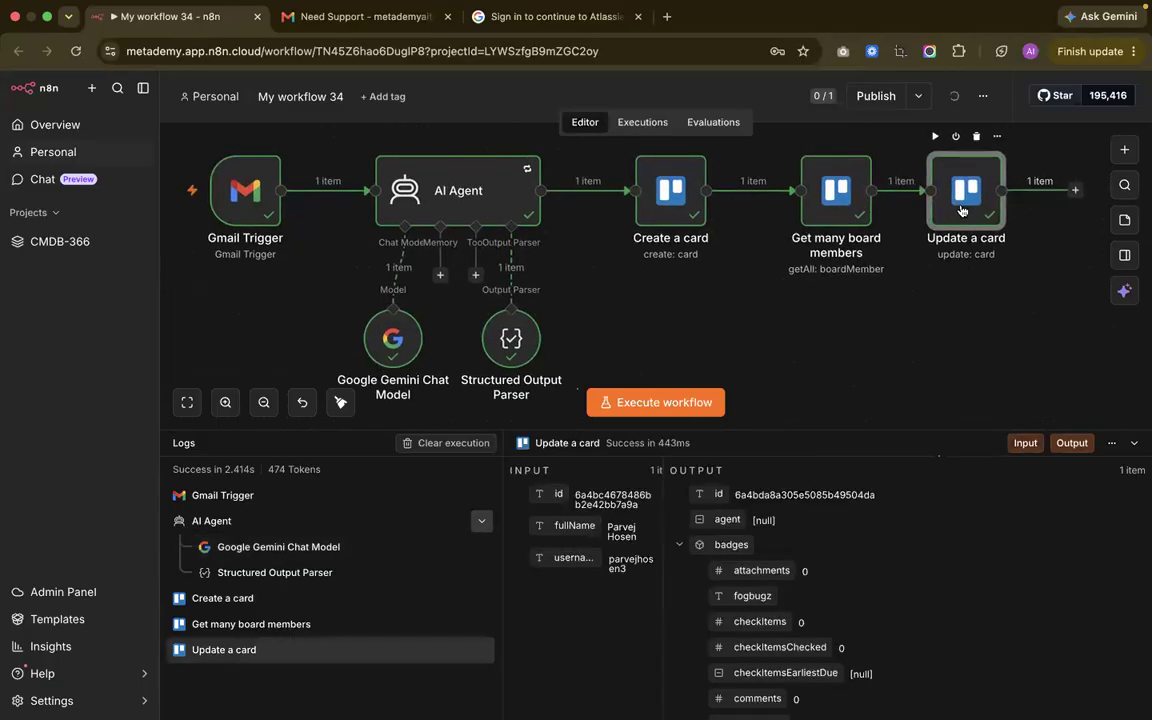
{"action": "scroll", "coordinate": [815, 303], "scroll_direction": "left", "scroll_amount": 3}
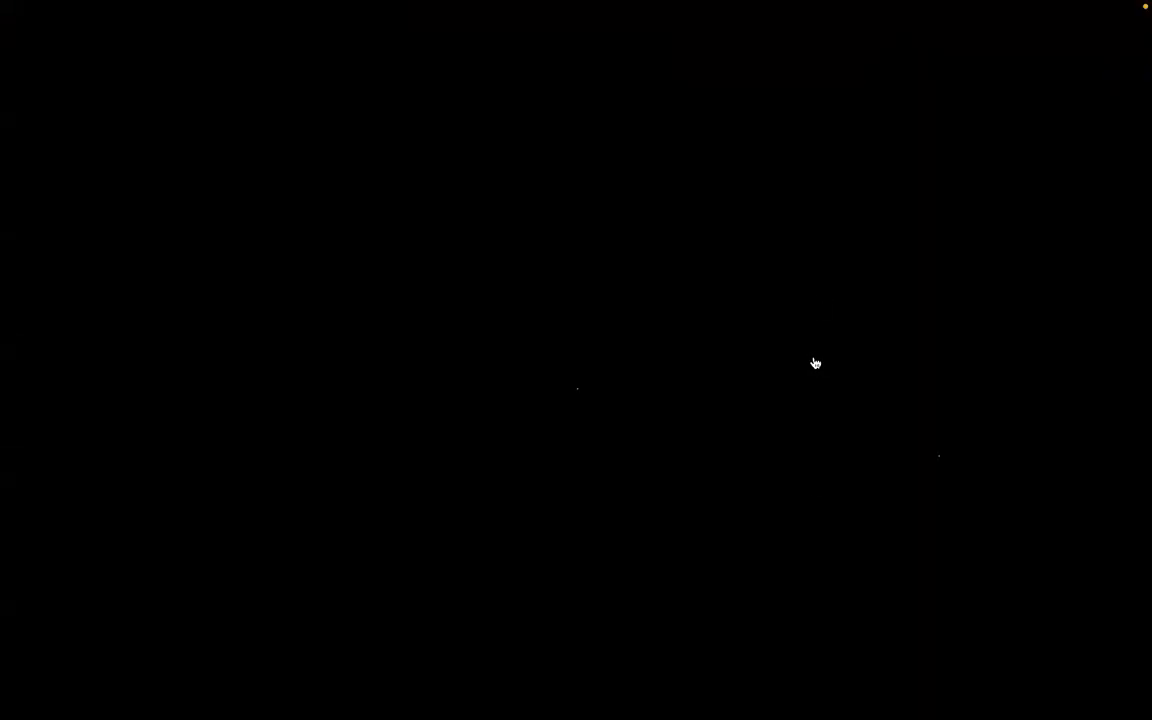
{"action": "key", "text": "ctrl+Right"}
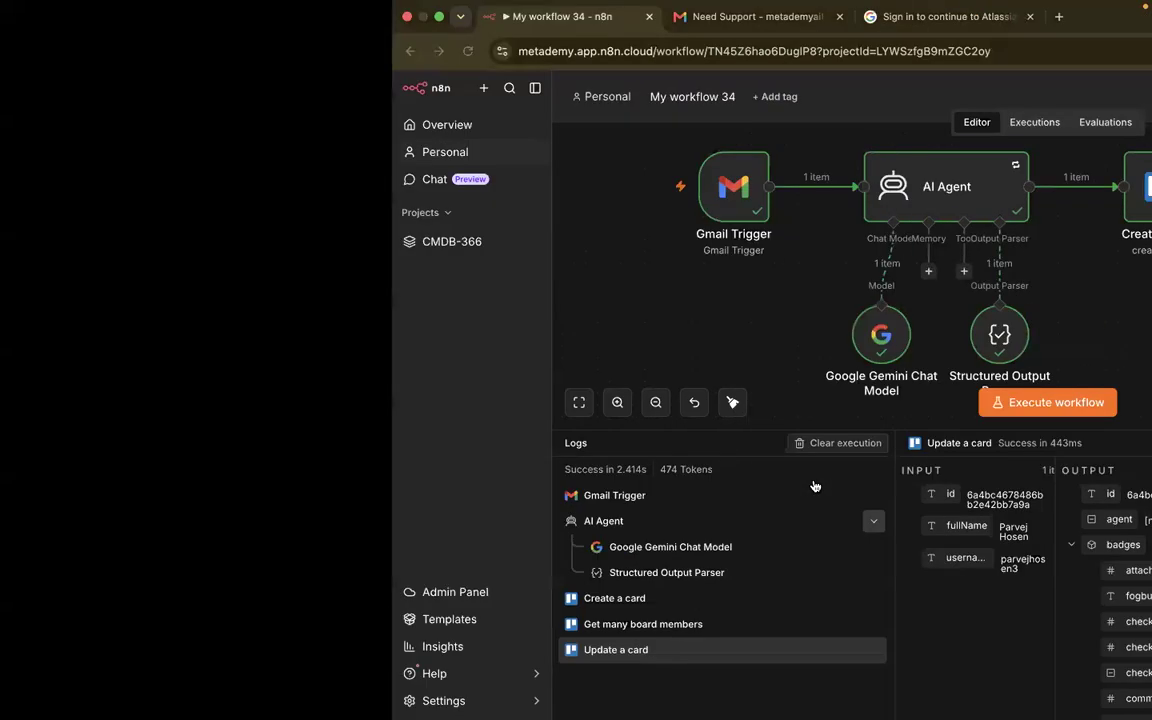
{"action": "scroll", "coordinate": [859, 297], "scroll_direction": "right", "scroll_amount": 1}
{"action": "scroll", "coordinate": [857, 297], "scroll_direction": "right", "scroll_amount": 1}
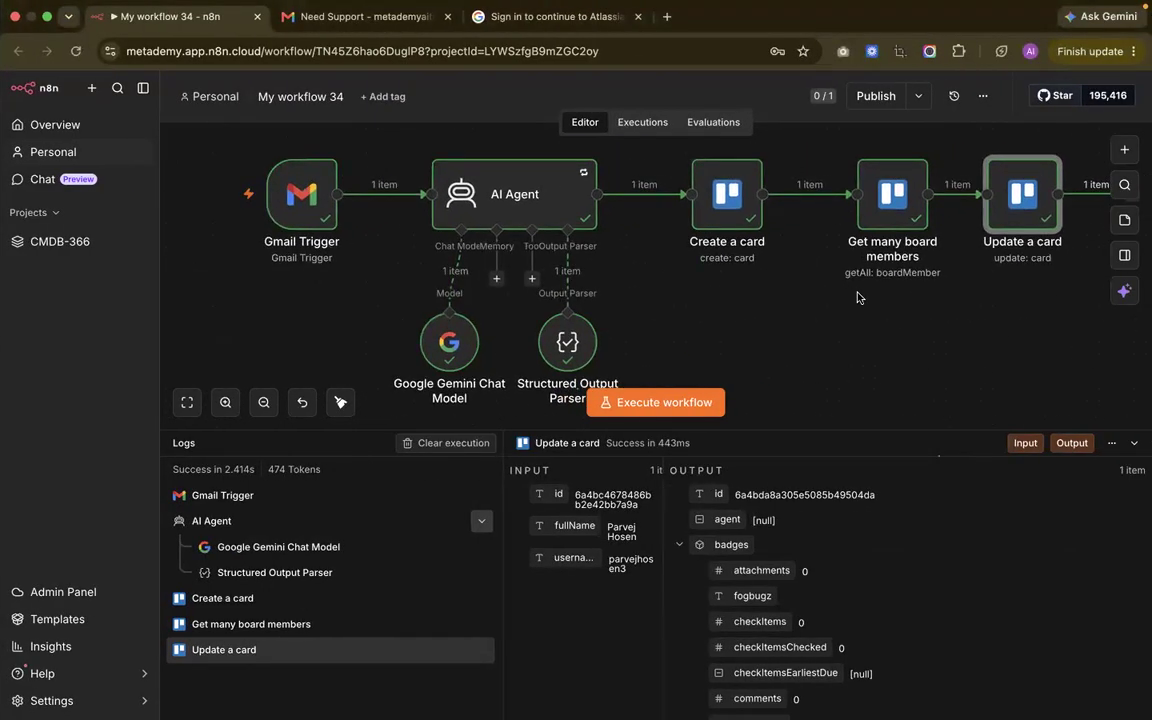
{"action": "key", "text": "ctrl+Left"}
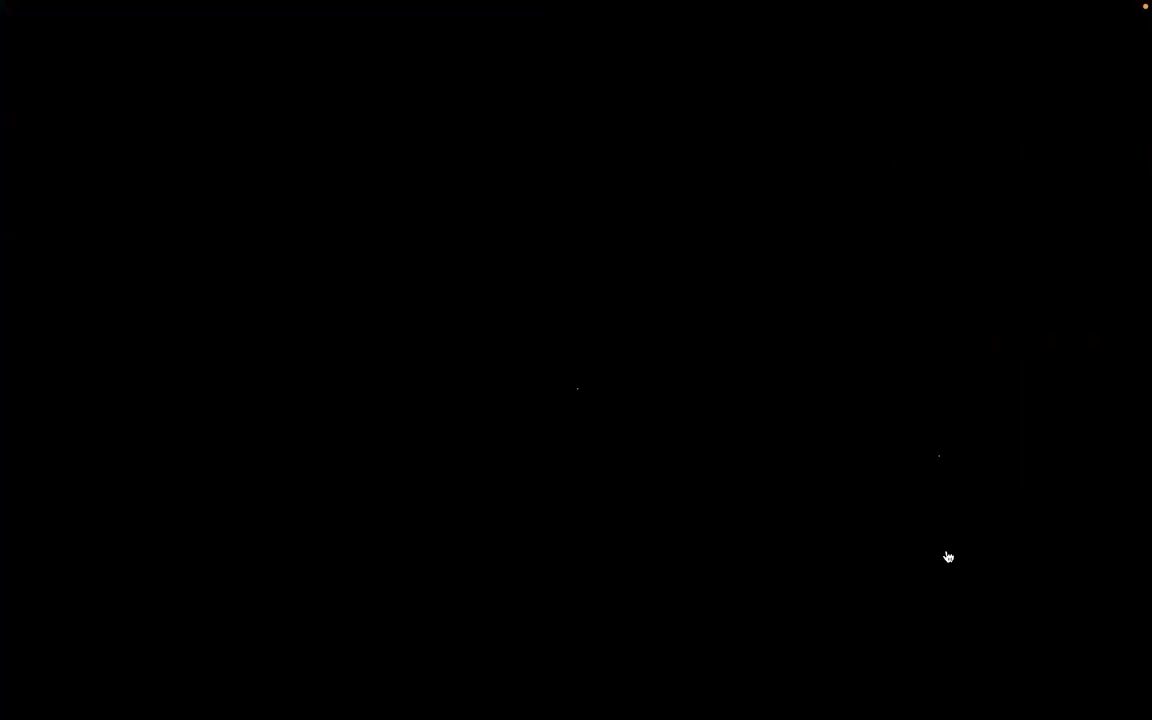